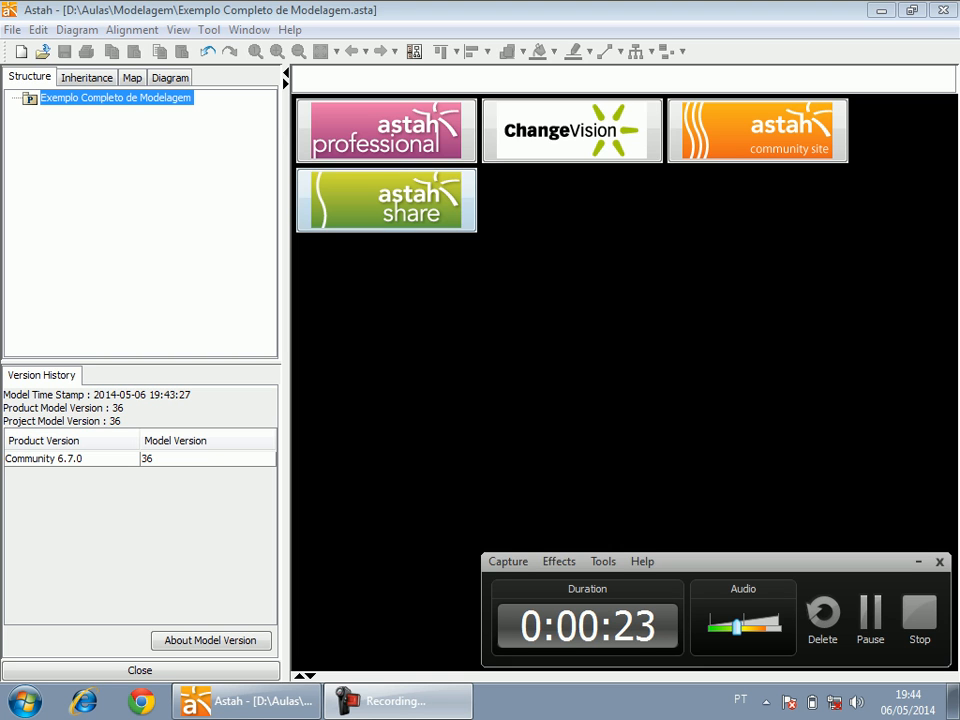
Add a new UseCase diagram to the Exemplo Completo de Modelagem project.
right_click(98, 99)
mouse_move(190, 173)
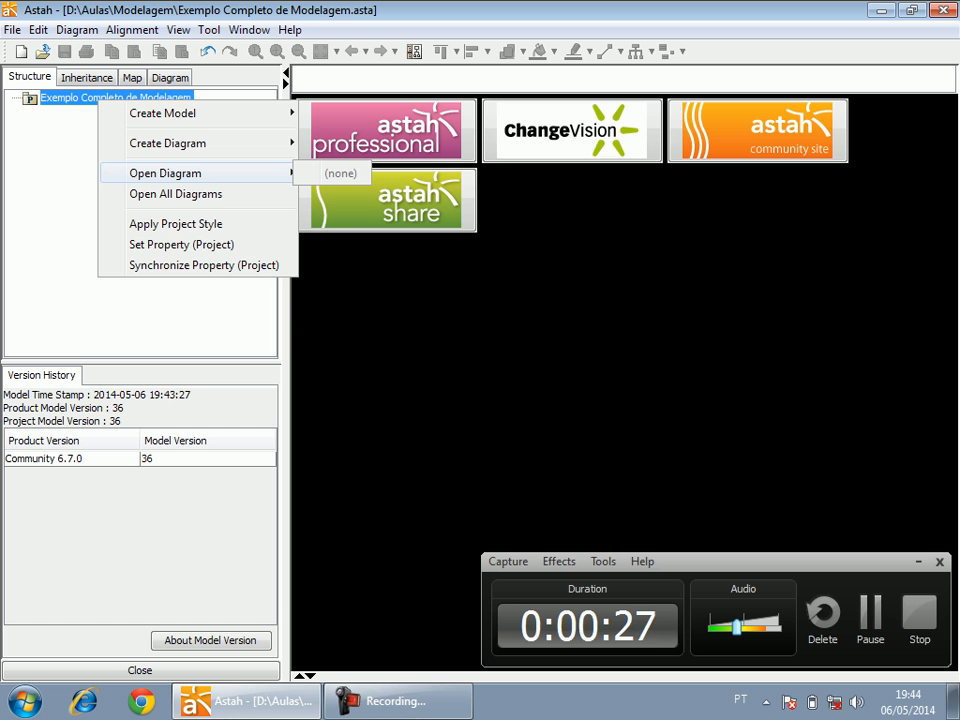
mouse_move(165, 113)
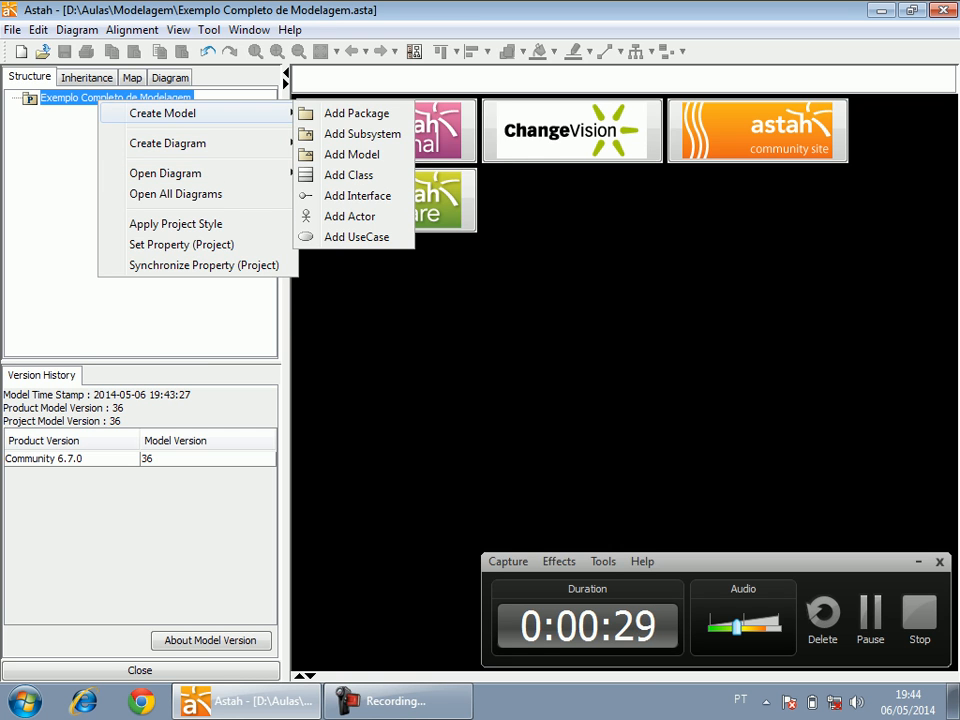
mouse_move(190, 143)
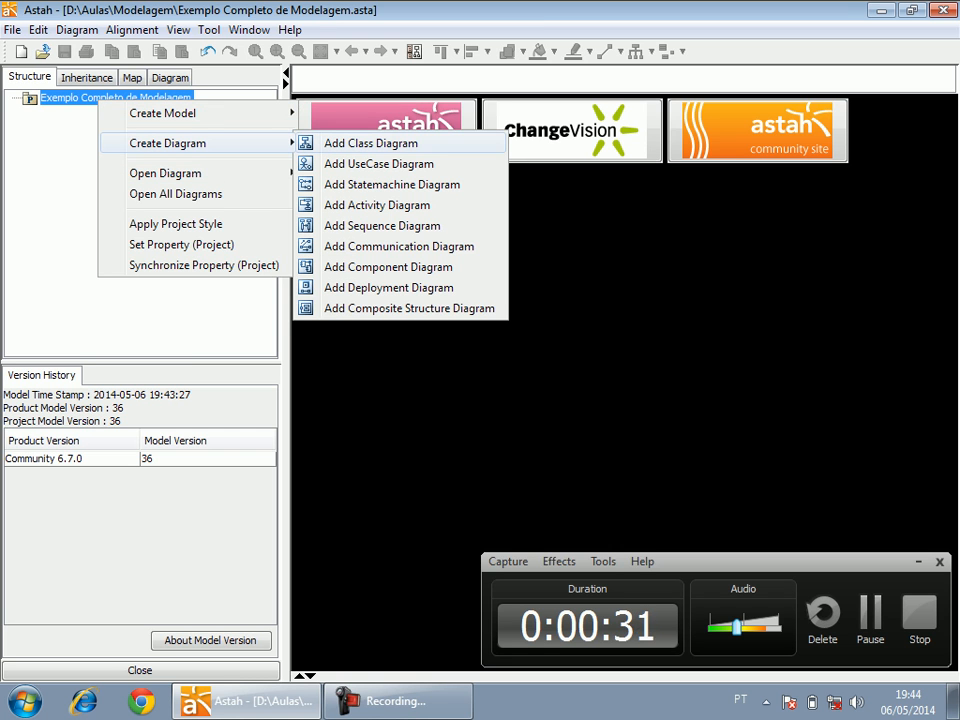
key(Return)
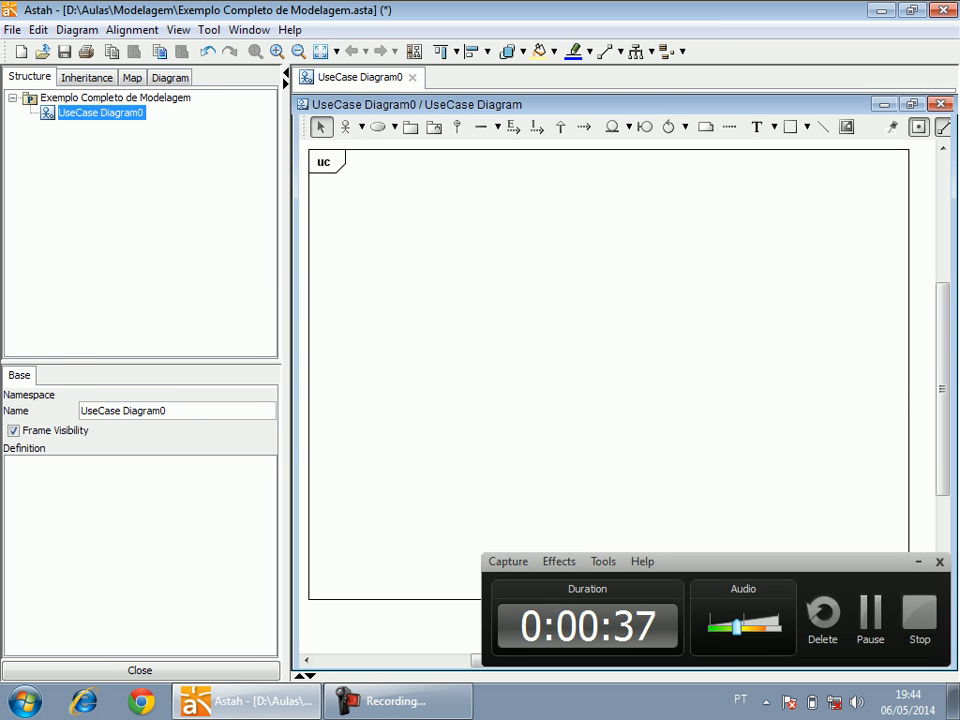
Rename the new use case diagram as "Sistema de Controle de Mídias".
key(F2)
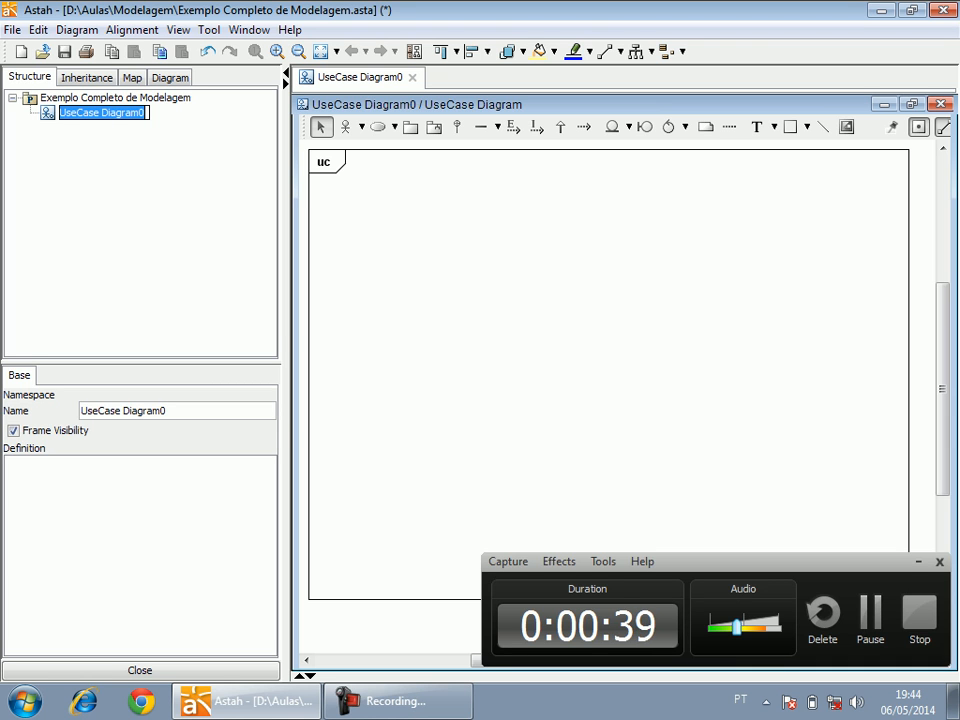
text(Si)
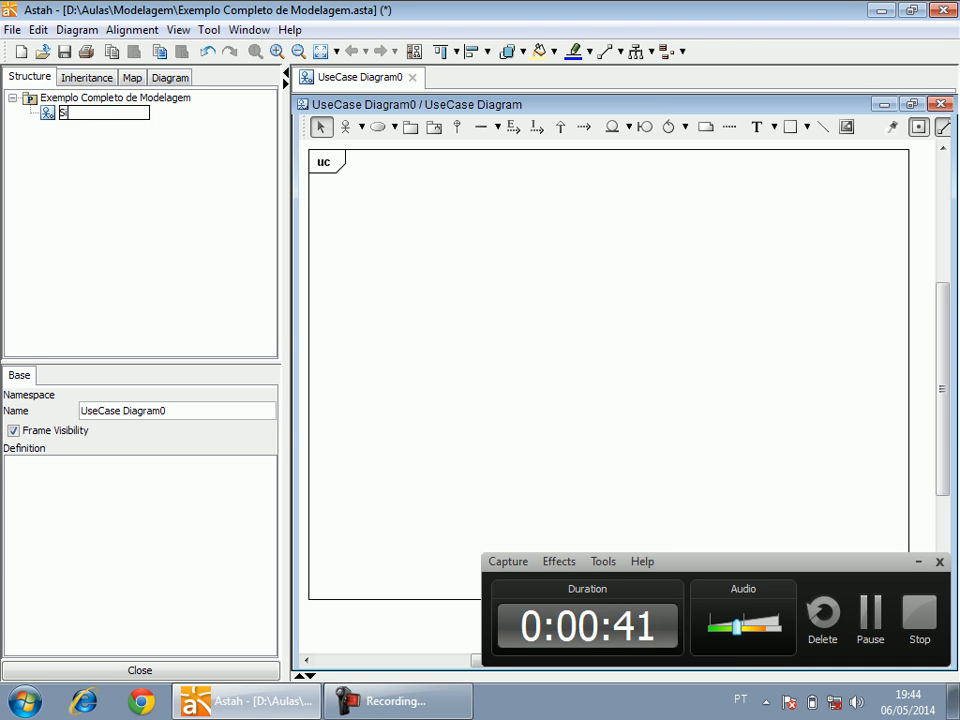
text(stema de Controle)
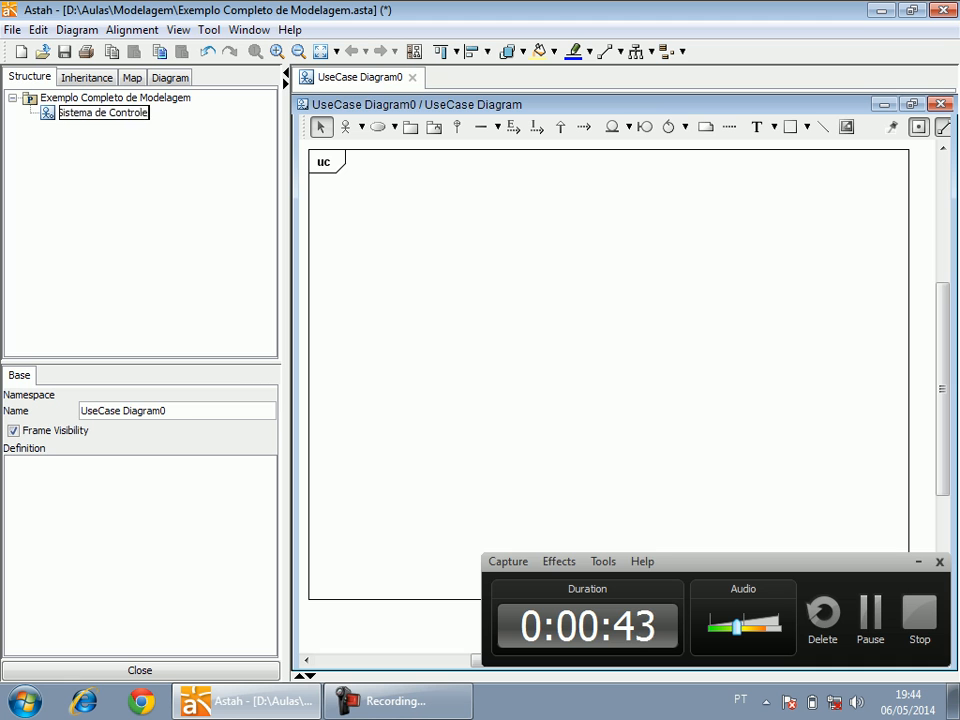
text( de Midias)
key(Return)
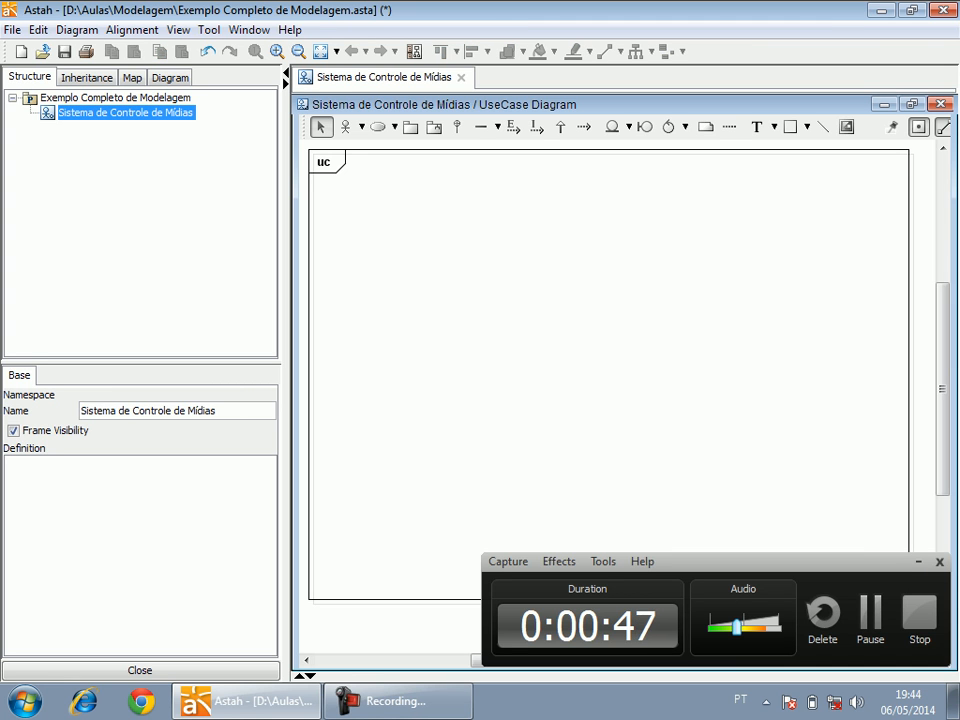
Widen the diagram area and add an actor named "Dono" in the upper-left part of the diagram frame.
drag(286, 300, 216, 300)
click(277, 126)
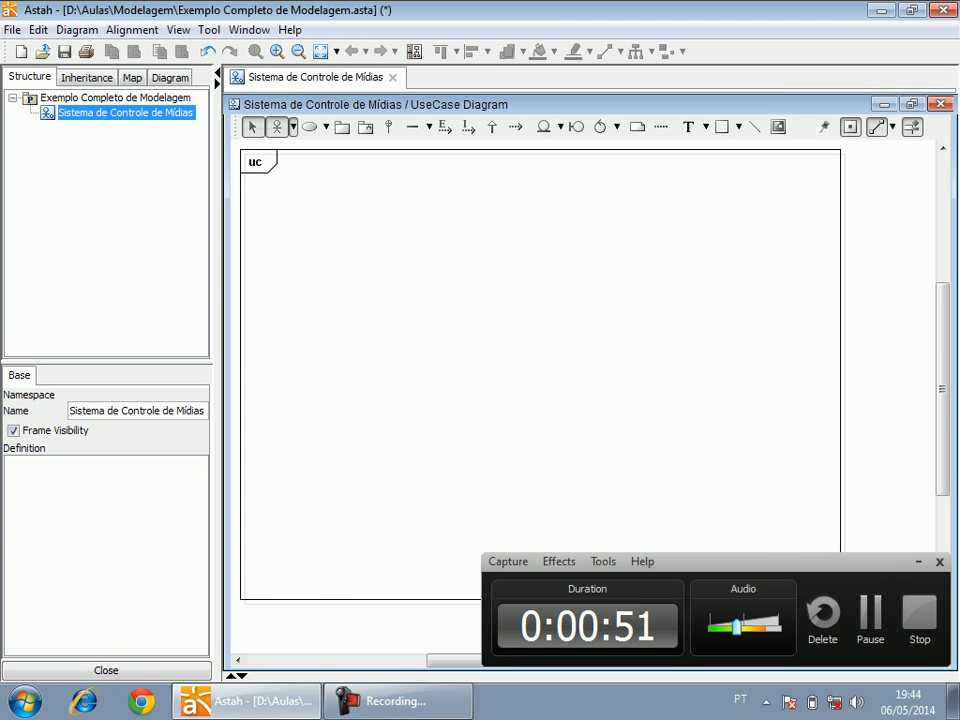
click(299, 245)
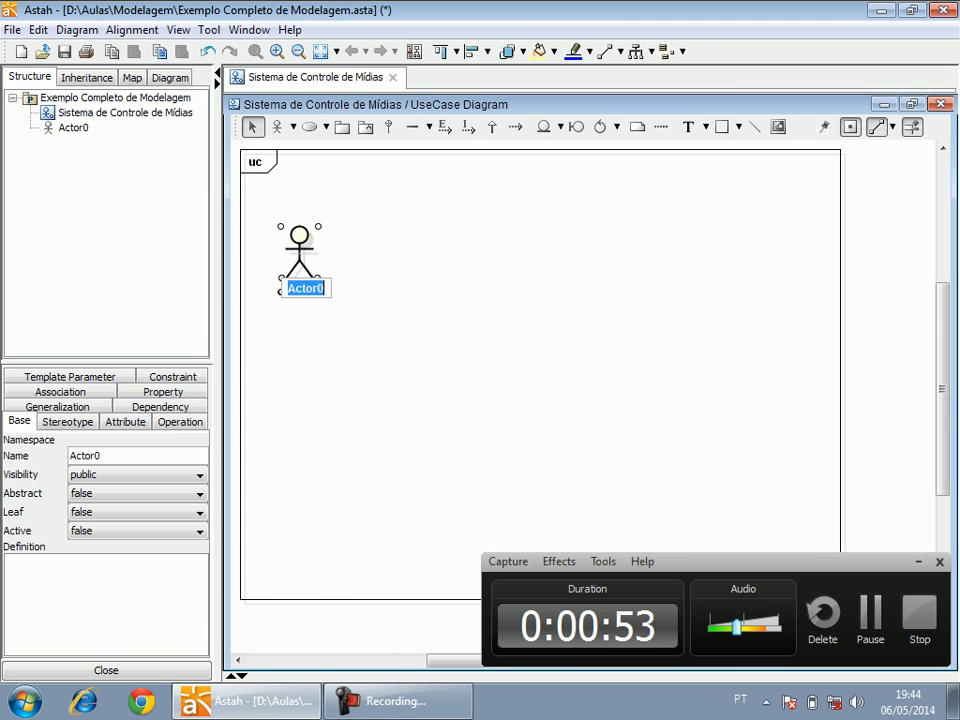
text(Dono)
click(343, 241)
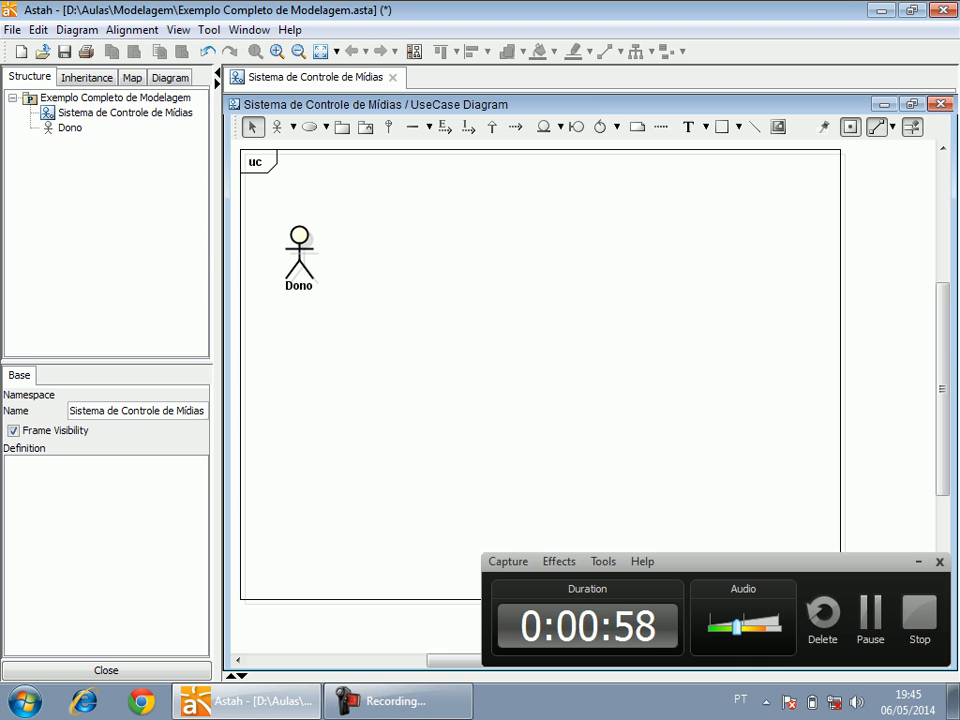
Place a use case in the upper middle of the frame, beside the Dono actor, keeping its default name.
click(309, 126)
click(446, 199)
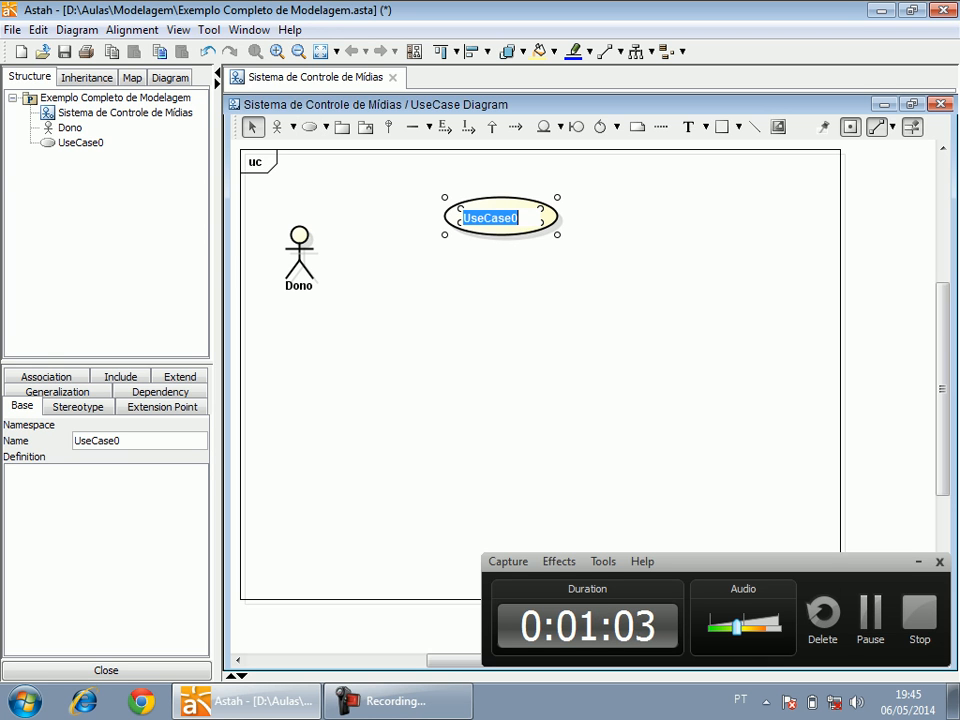
click(480, 290)
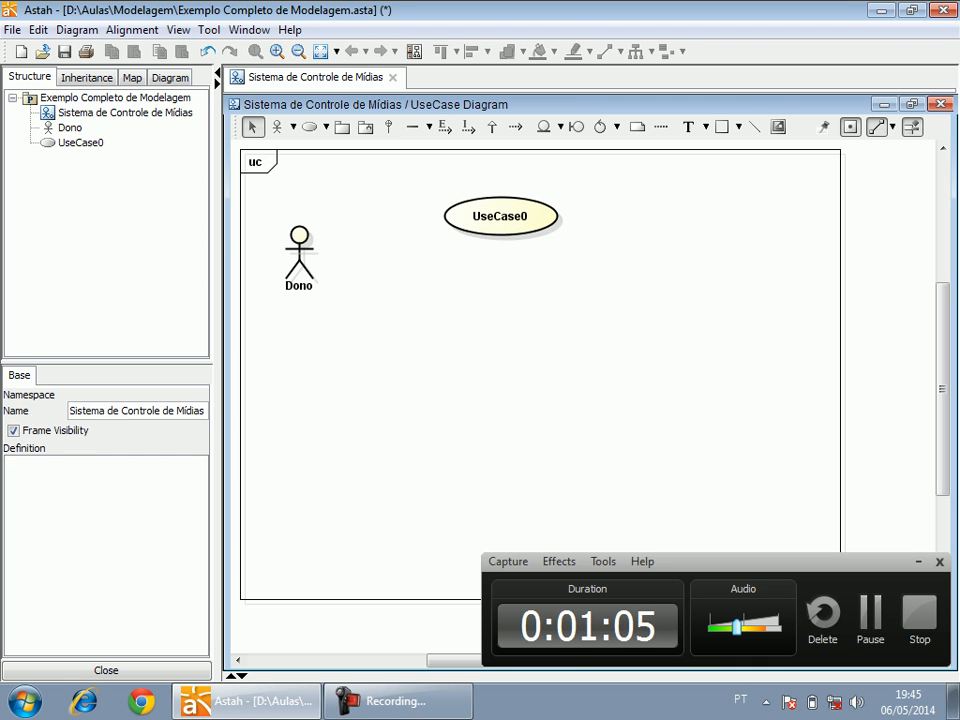
click(500, 216)
click(500, 216)
text(CSU)
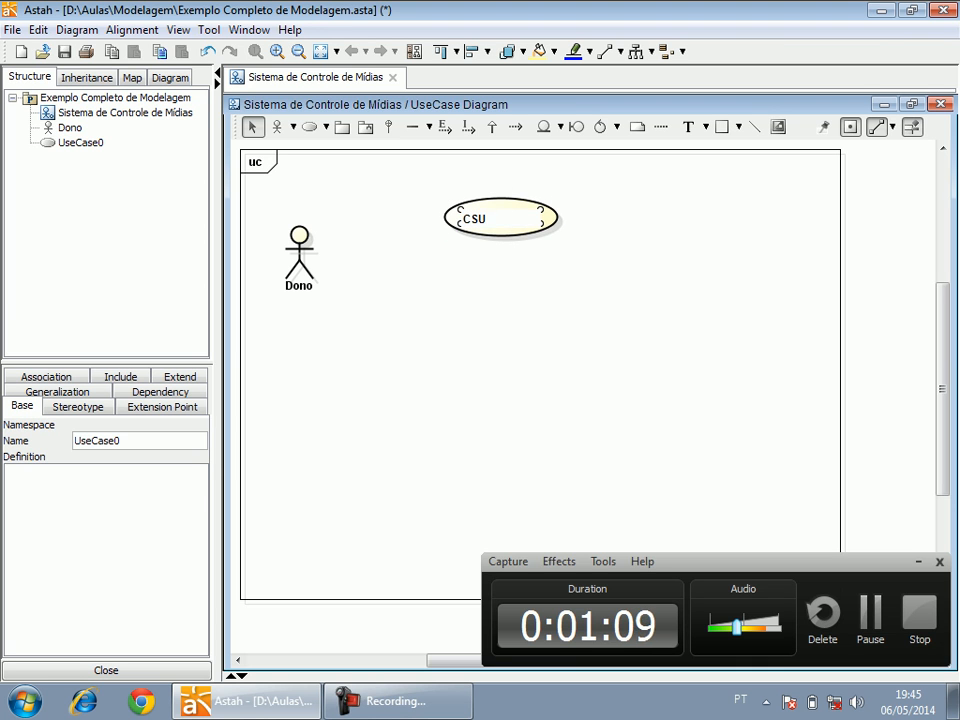
key(BackSpace)
key(BackSpace)
key(BackSpace)
text(US)
key(Return)
Rename the use case as "CDU01 - Cadastrar Midia", enlarge its ellipse so the name fits on two lines, and shift it slightly.
double_click(500, 217)
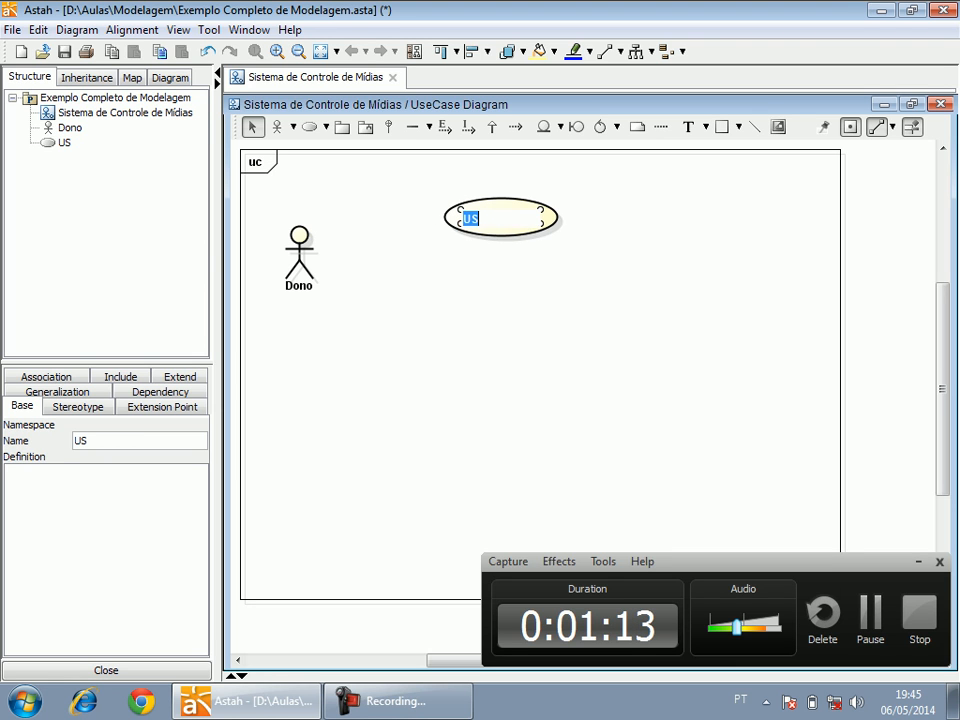
text(CDU01 - Cadastrar Mia)
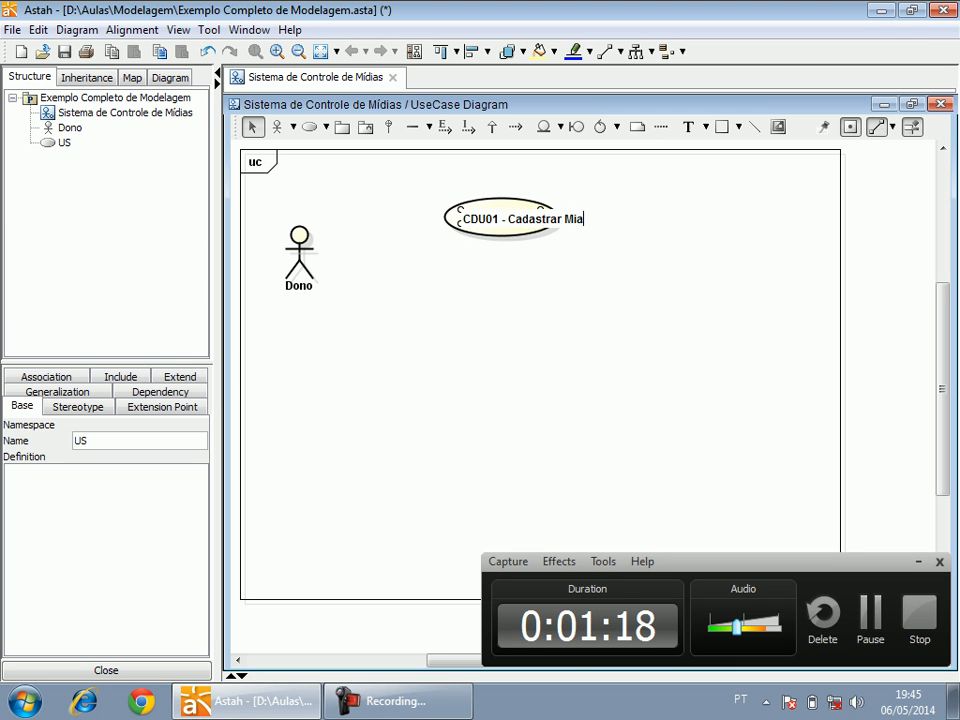
key(BackSpace)
text(dia)
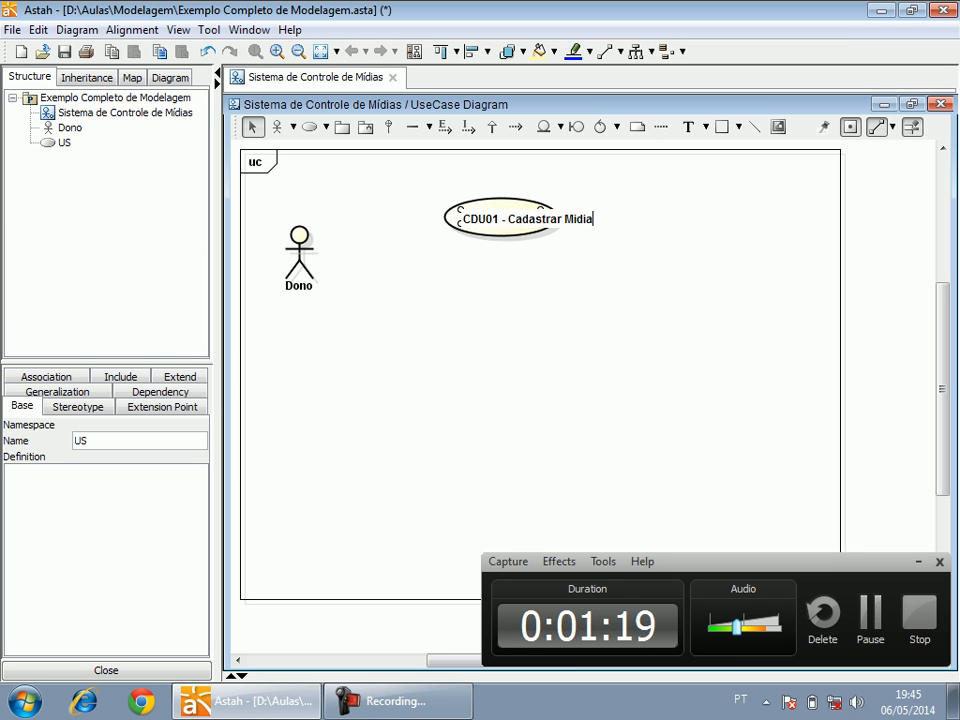
click(520, 330)
click(505, 242)
drag(558, 259, 581, 255)
drag(528, 232, 517, 229)
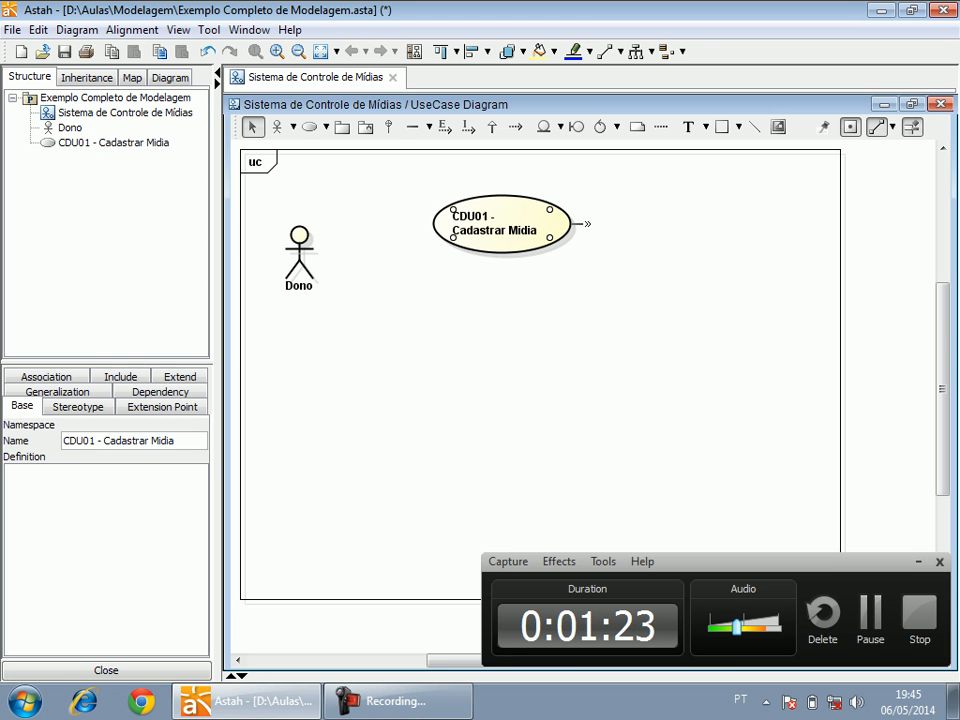
Add a second use case named "CDU02 - Cadastrar Amigos" below CDU01.
click(310, 127)
click(513, 313)
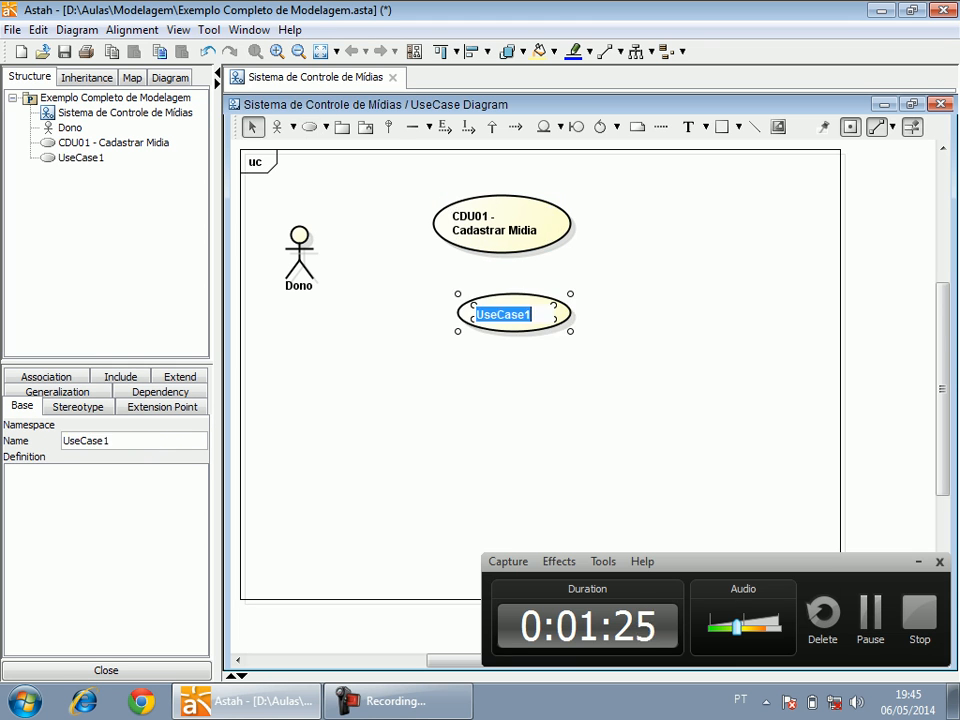
text(CDU02 - Cadastrar Amigos)
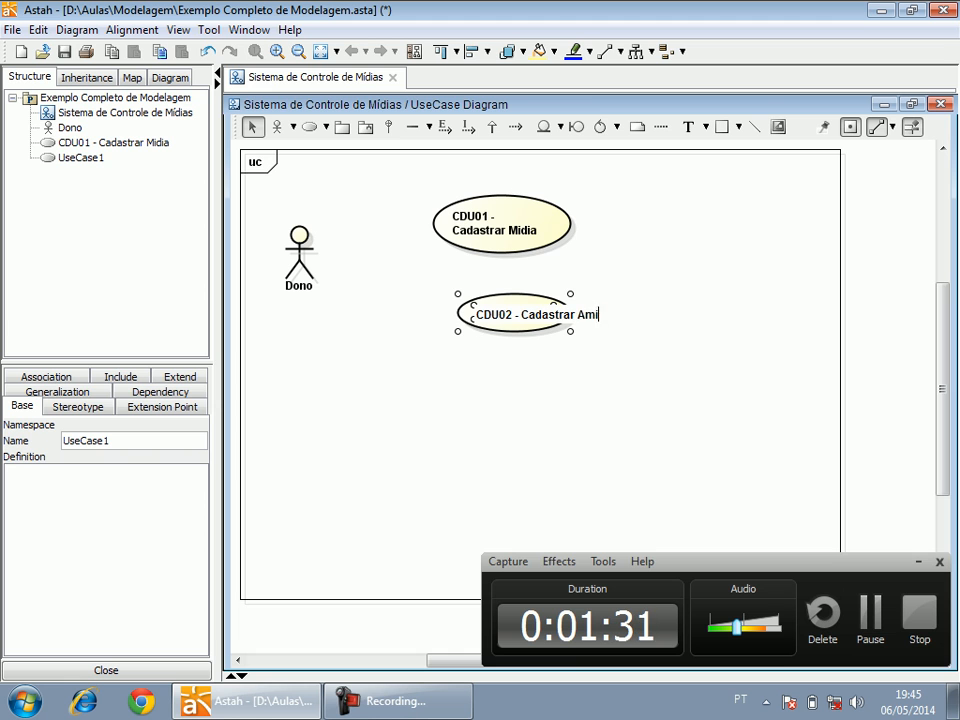
click(408, 335)
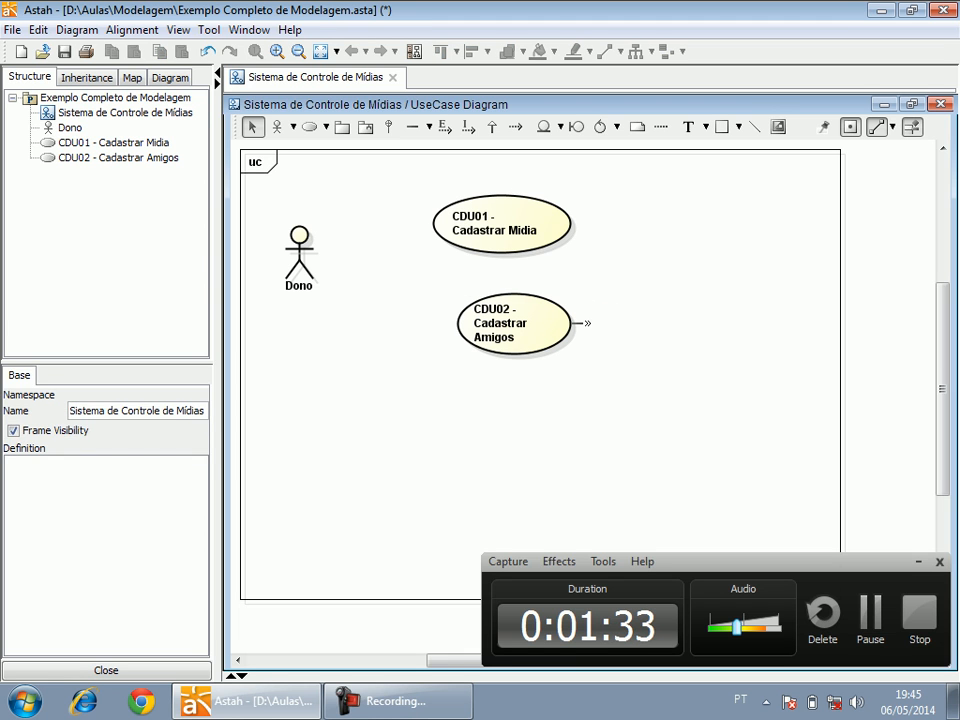
Align the CDU02 use case beneath CDU01 and widen its ellipse so the name fits on two lines.
click(545, 323)
drag(514, 323, 490, 316)
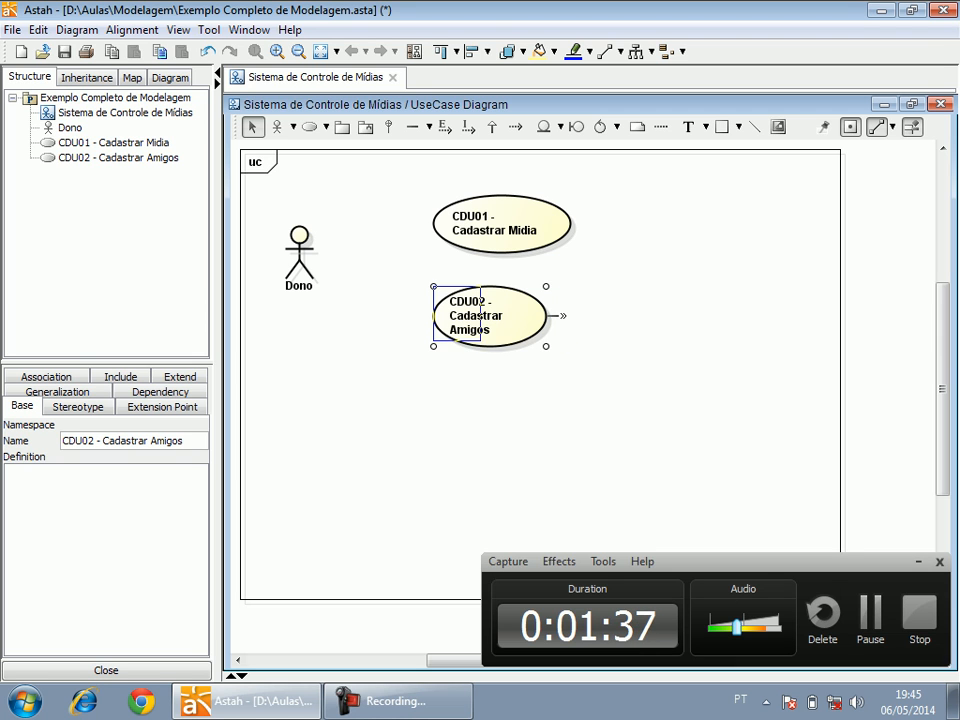
drag(575, 344, 532, 305)
Add a third use case named "Controlar Empréstimo" below CDU02.
click(309, 127)
click(523, 390)
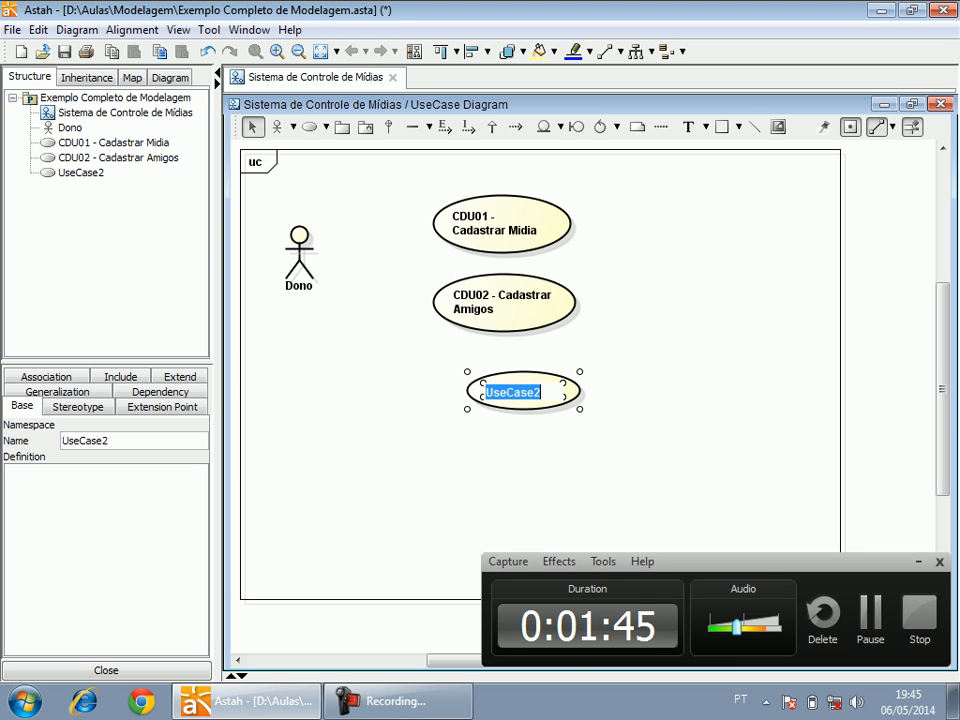
text(Control)
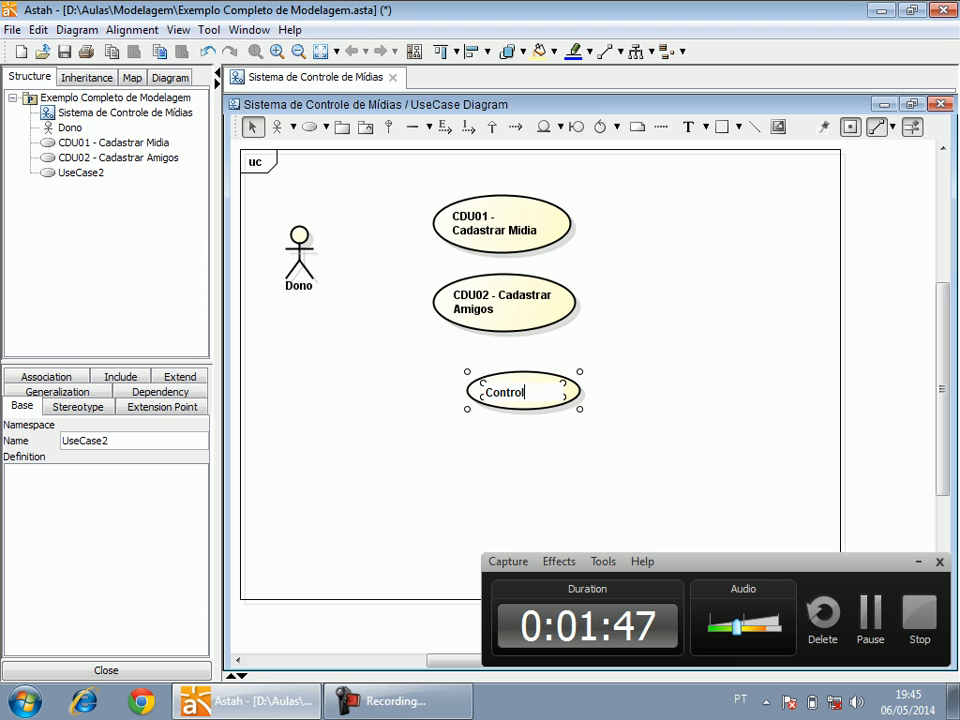
text(ar Empréstimo)
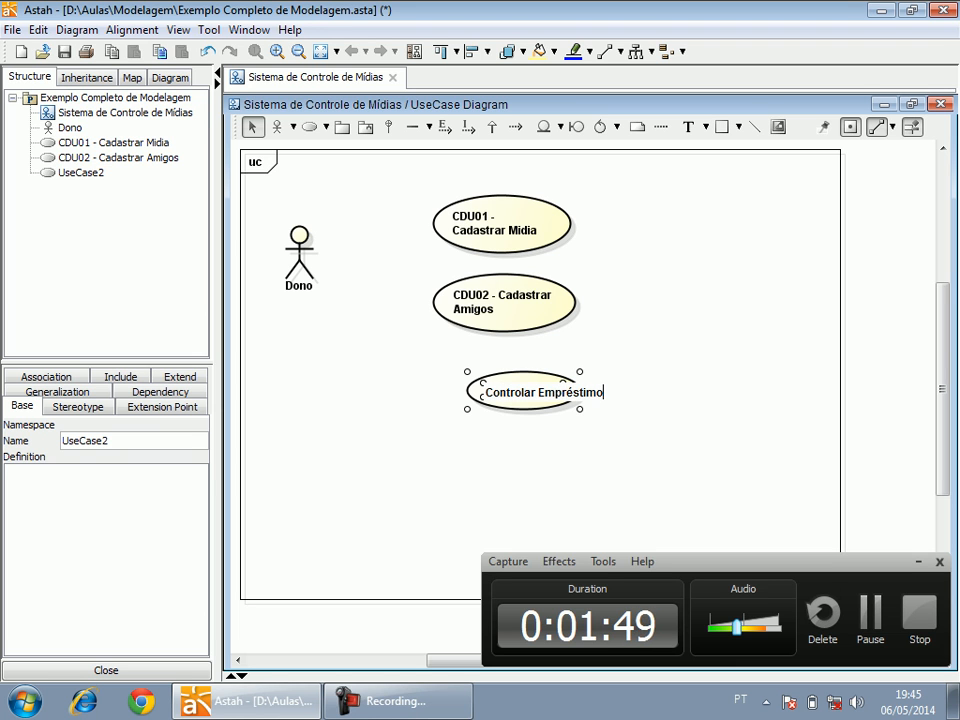
click(476, 466)
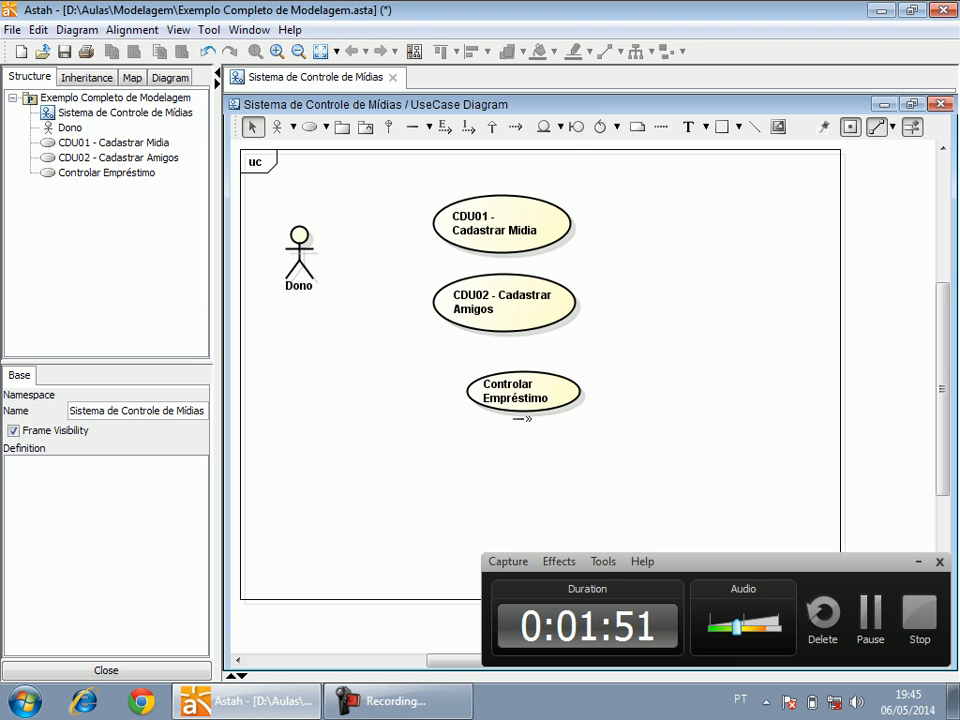
Move the Controlar Empréstimo use case up close beneath CDU02 and widen its ellipse slightly.
click(524, 391)
drag(524, 391, 502, 381)
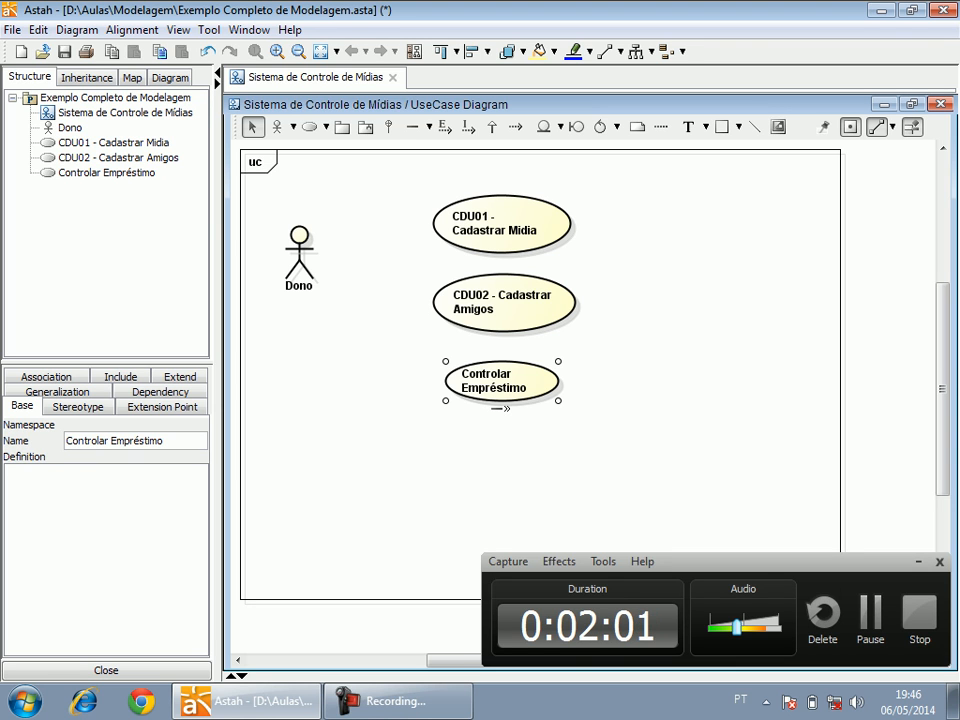
mouse_move(500, 385)
mouse_down()
mouse_move(527, 381)
mouse_move(494, 376)
mouse_move(500, 369)
mouse_up()
click(610, 400)
click(500, 366)
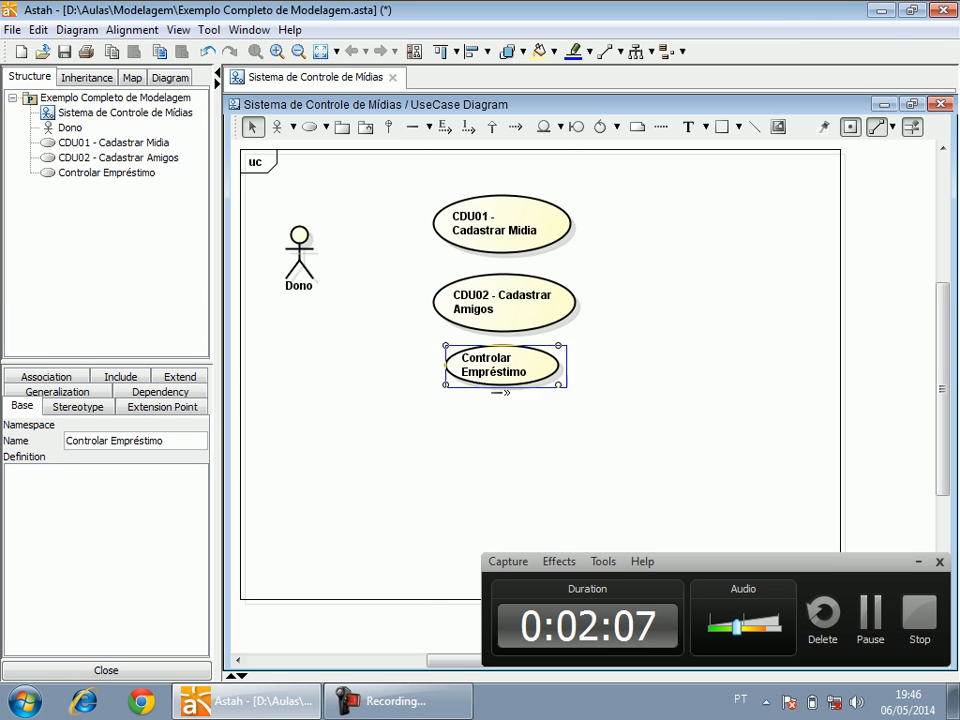
drag(558, 385, 578, 388)
Rename the third use case as "CDU03 - Controlar Empréstimo" and align it in the column under CDU02.
double_click(492, 361)
click(468, 362)
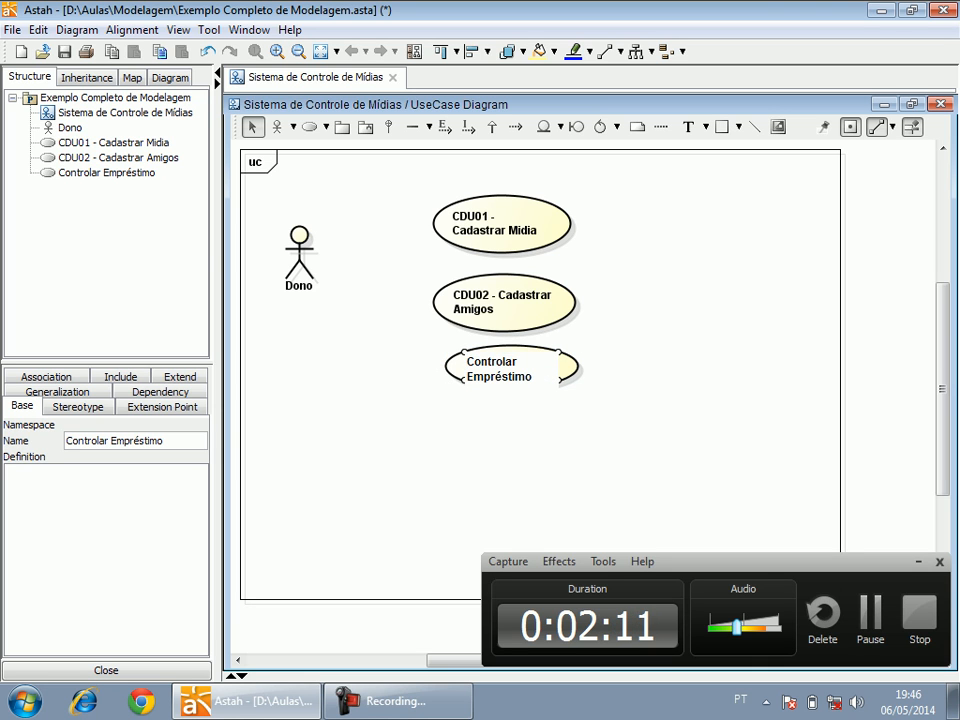
text(CDU)
text(03 -)
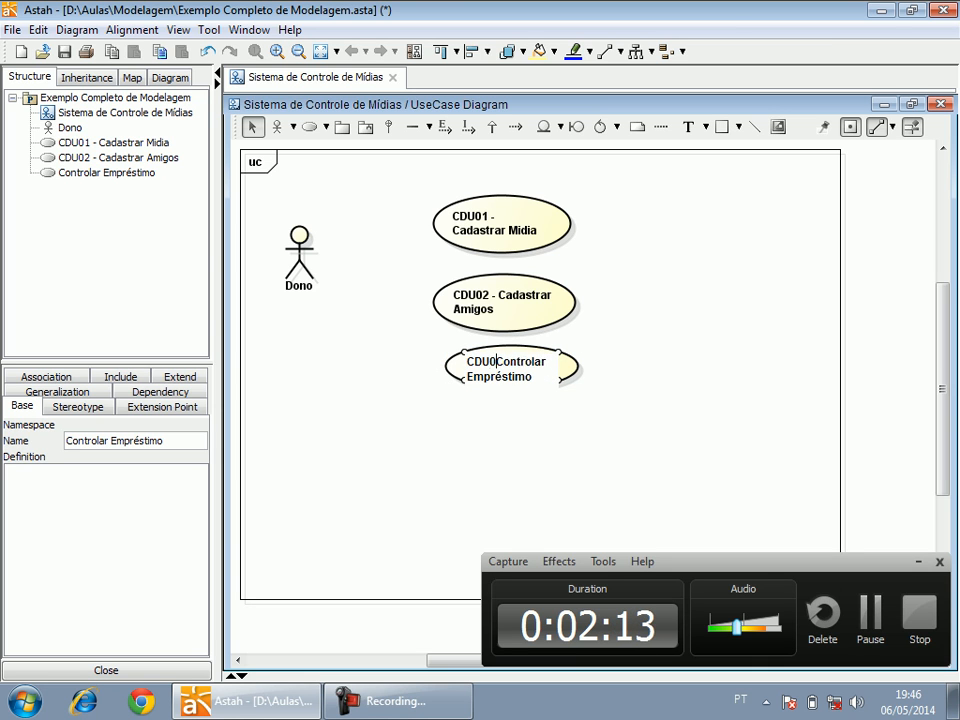
click(628, 380)
drag(535, 376, 528, 382)
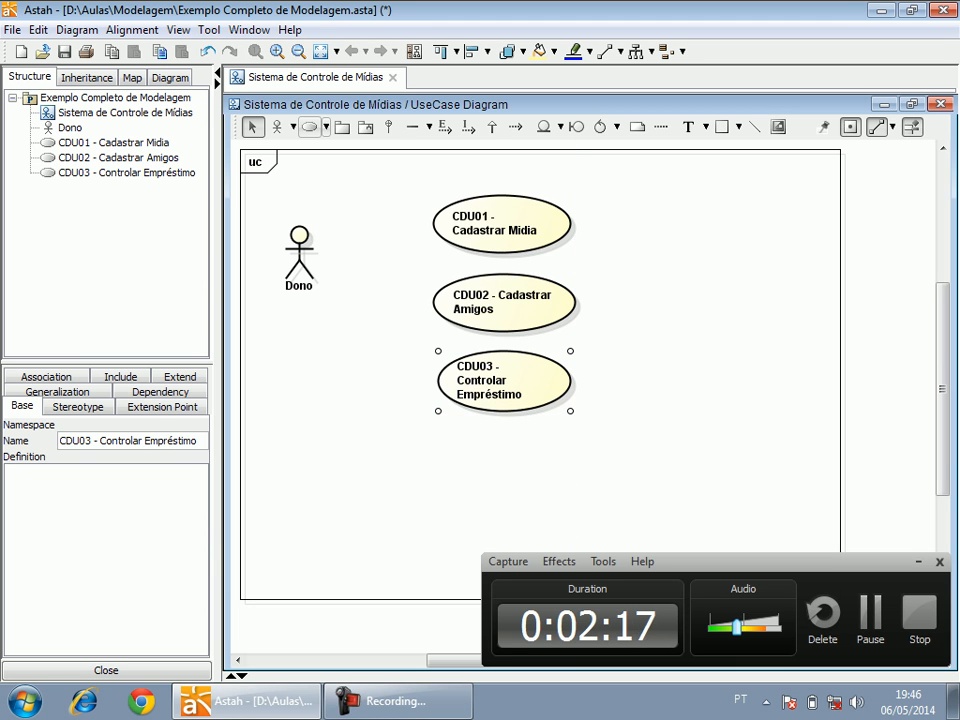
Add a fourth use case named "CDU04 - Consulta Entregas Atrasadas" below CDU03.
click(309, 127)
click(512, 472)
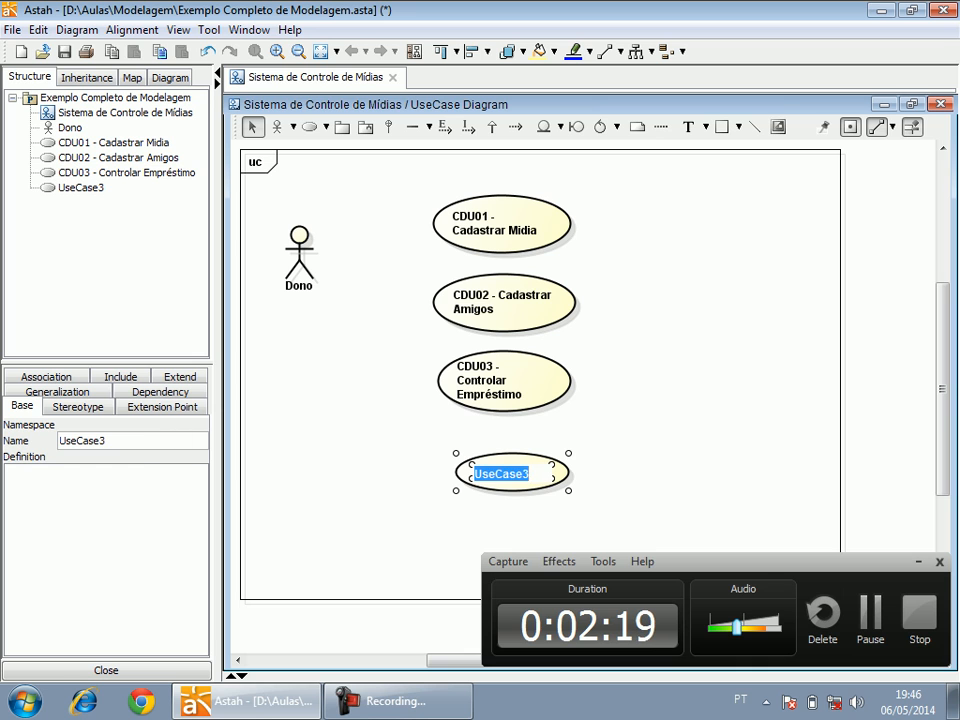
text(CDU04 - Consulta Entregas Atrasadas)
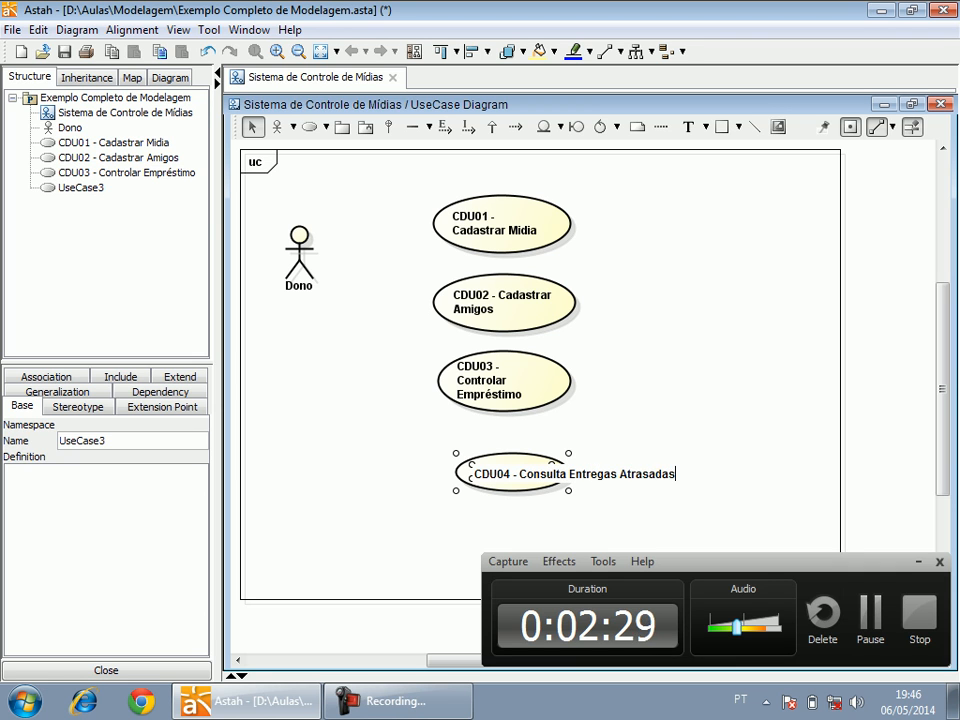
click(520, 433)
Move the CDU04 use case directly beneath CDU03, aligned with its left edge.
drag(549, 491, 528, 466)
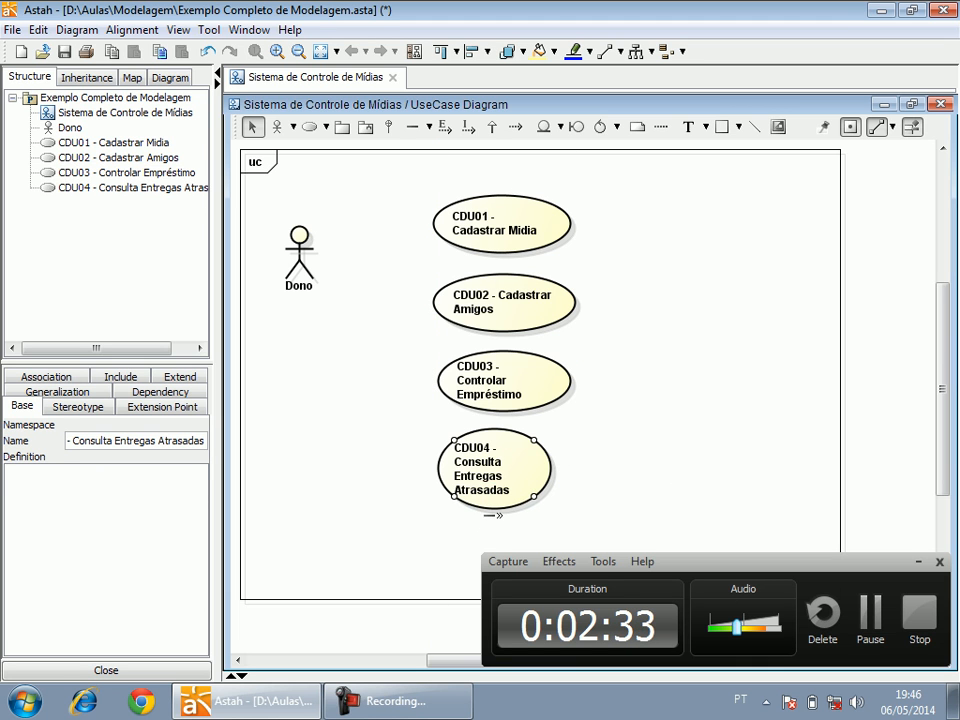
double_click(484, 470)
key(Escape)
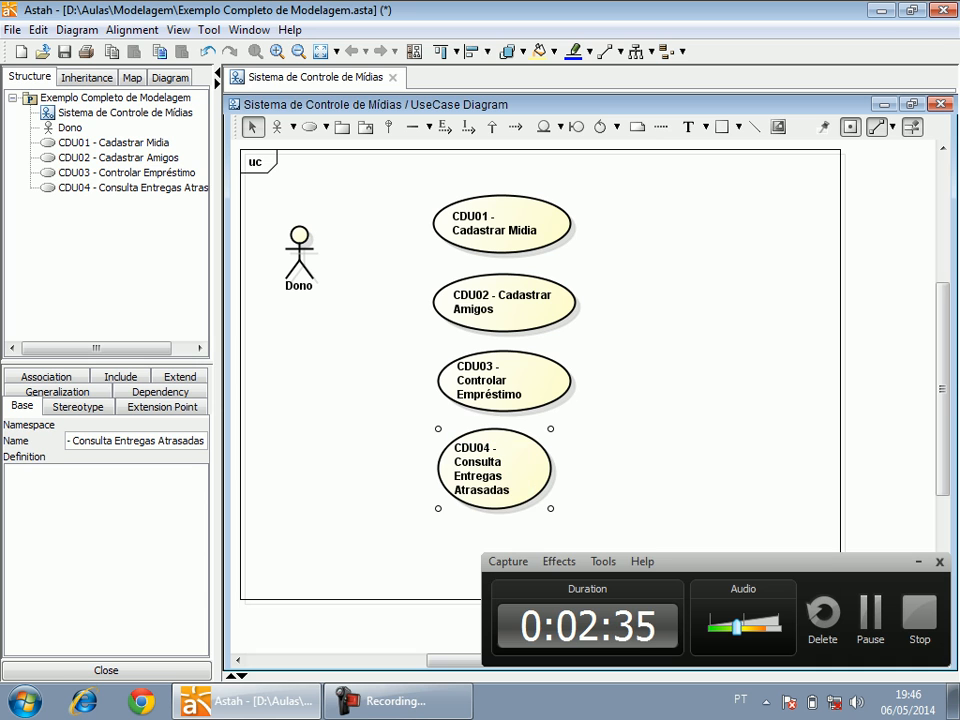
Widen and flatten the CDU04 ellipse, and draw a rectangle enclosing the four use cases.
drag(551, 508, 578, 490)
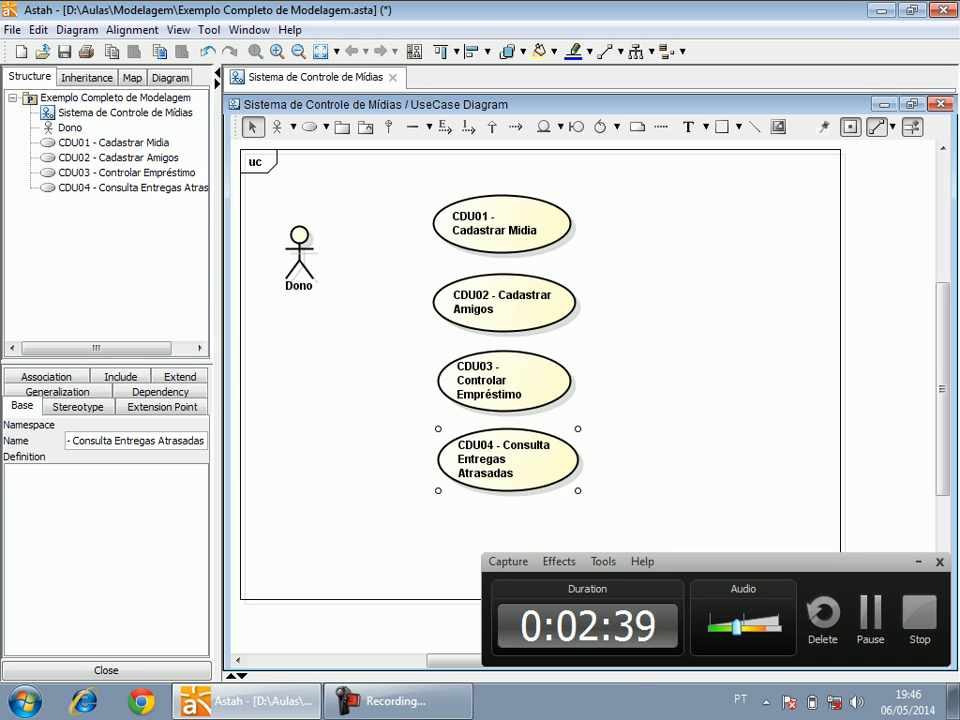
click(722, 126)
drag(387, 174, 643, 519)
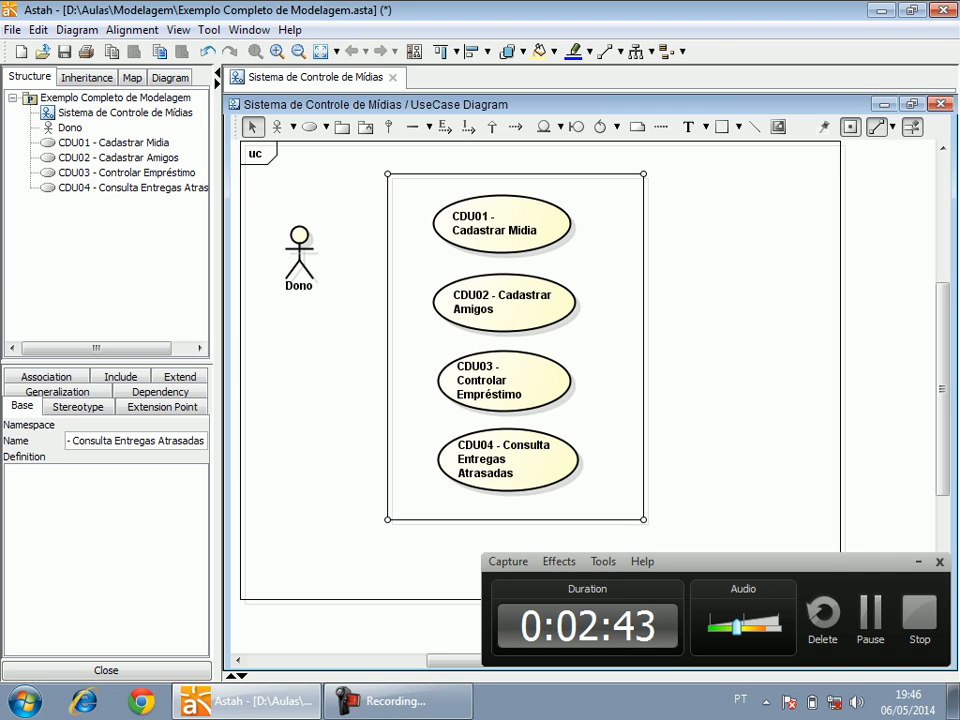
Adjust the upper edge and width of the rectangle around the use cases, and move the Dono actor lower beside it.
drag(643, 174, 637, 202)
drag(299, 305, 306, 325)
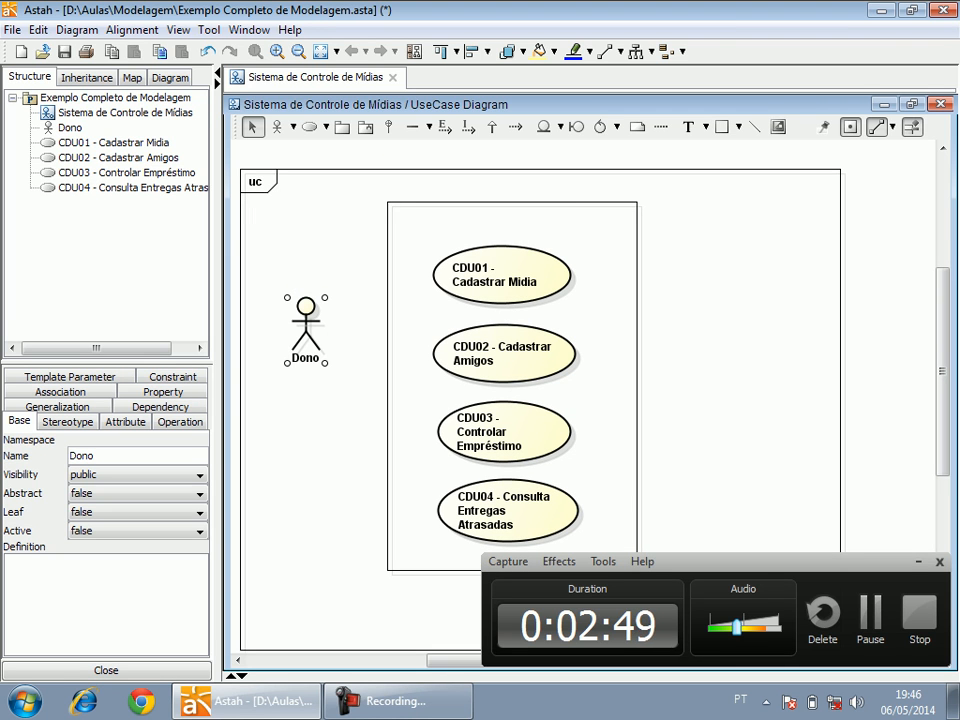
click(477, 458)
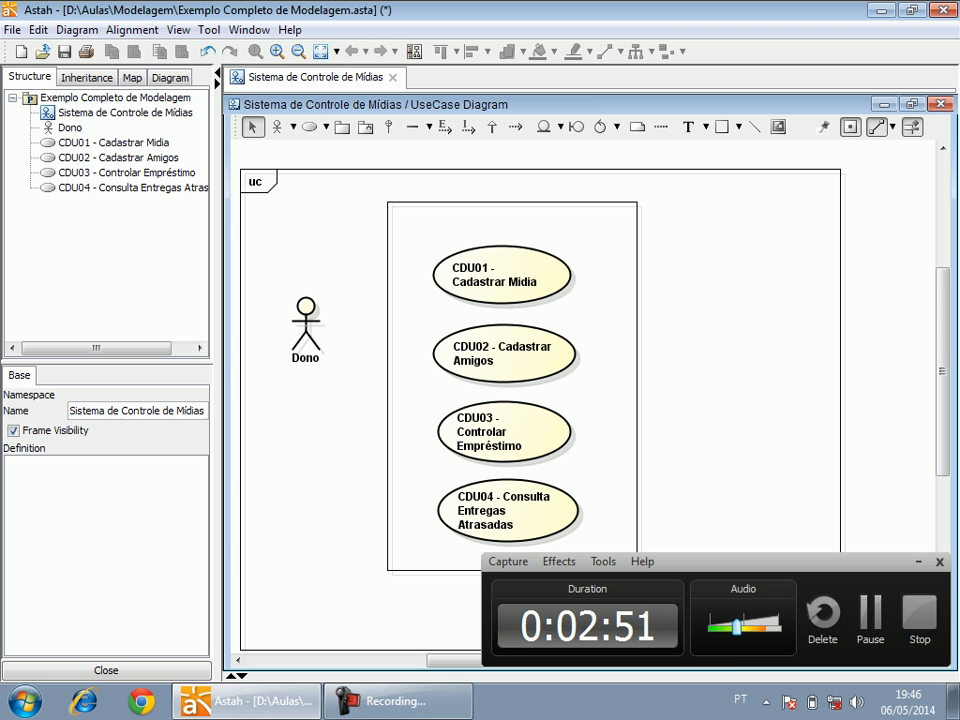
Connect the Dono actor to each of the use cases CDU01, CDU02, CDU03 and CDU04 with association lines.
click(412, 127)
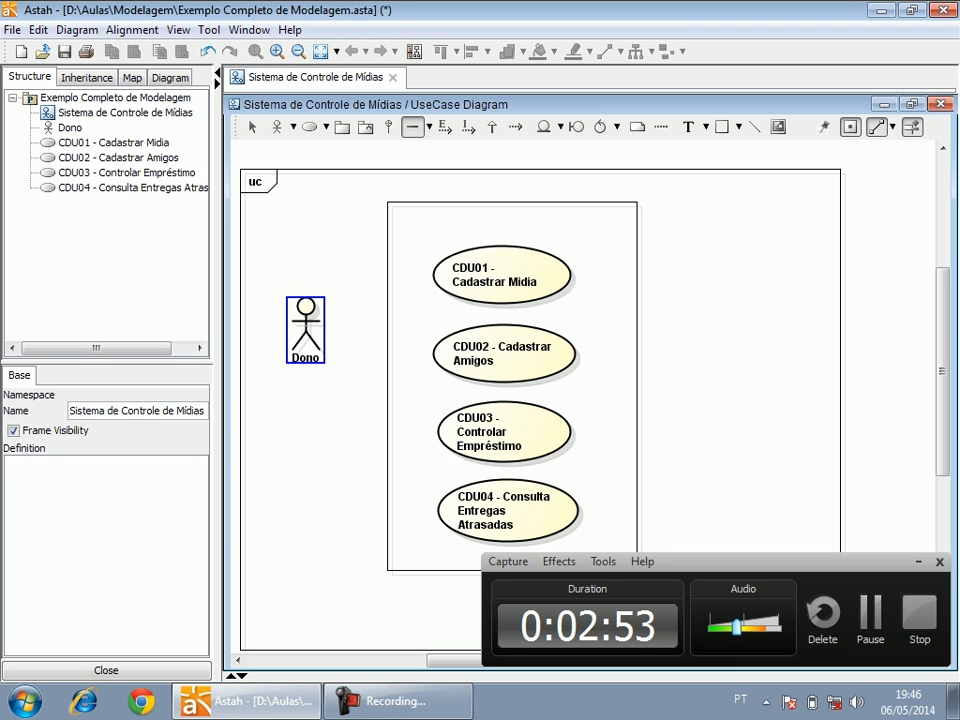
drag(305, 325, 445, 270)
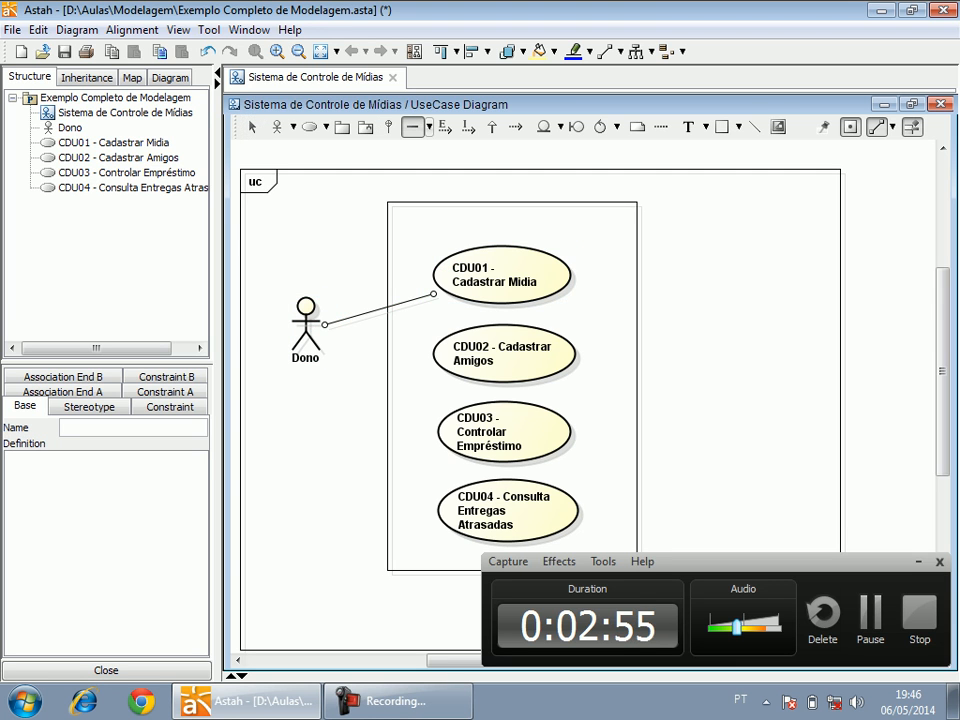
mouse_move(305, 325)
mouse_down()
mouse_move(407, 332)
mouse_move(440, 347)
mouse_up()
click(412, 127)
drag(305, 325, 461, 446)
drag(305, 325, 460, 500)
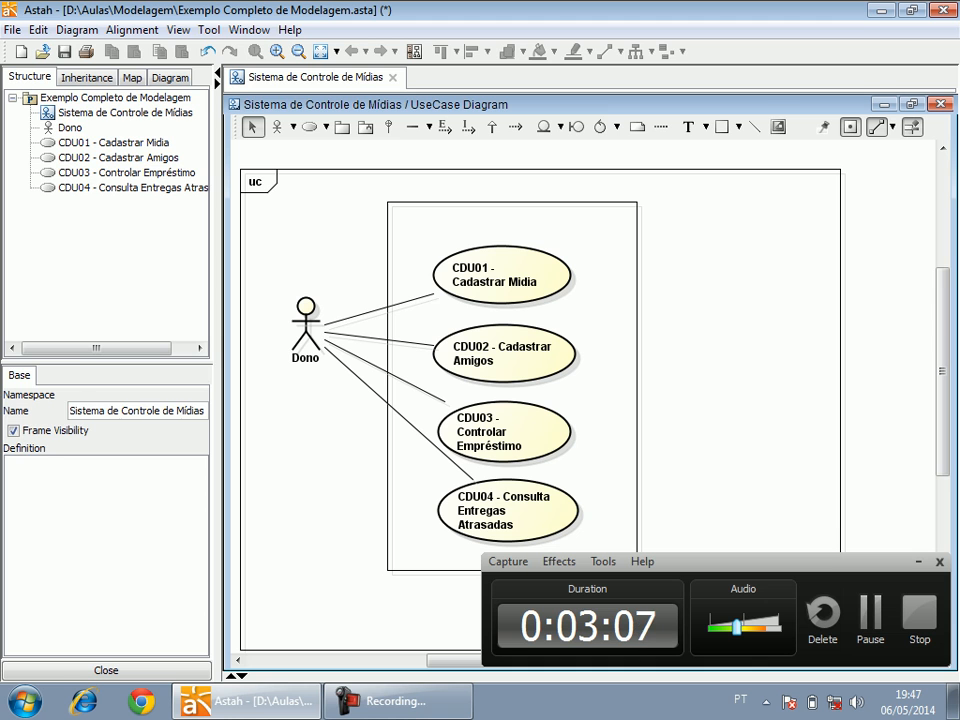
Add a class diagram to the Exemplo Completo de Modelagem project.
click(50, 98)
right_click(50, 98)
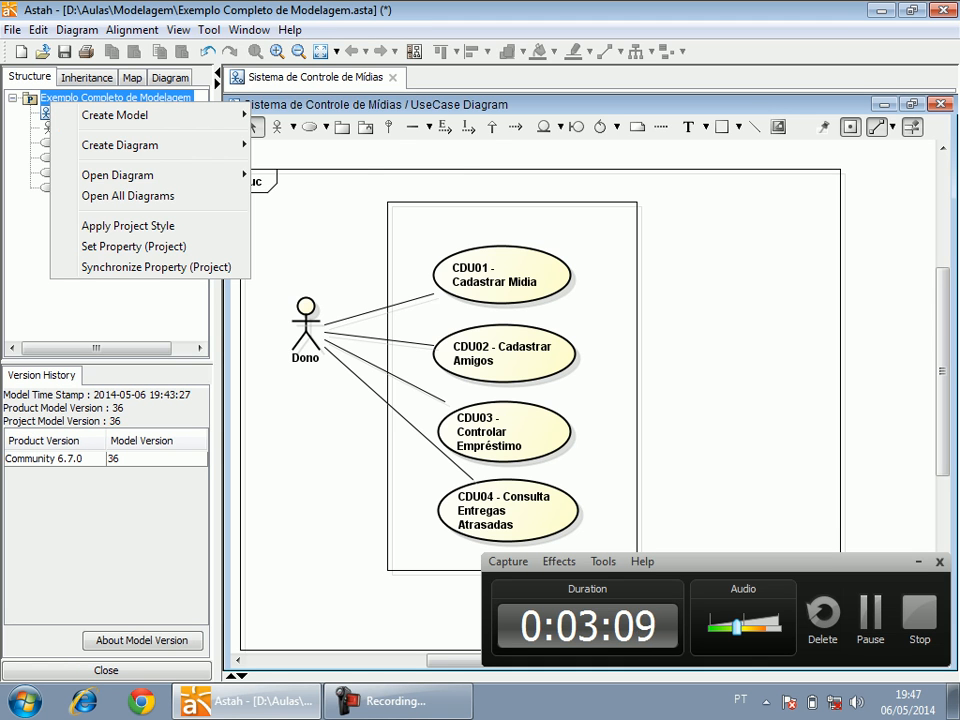
mouse_move(120, 145)
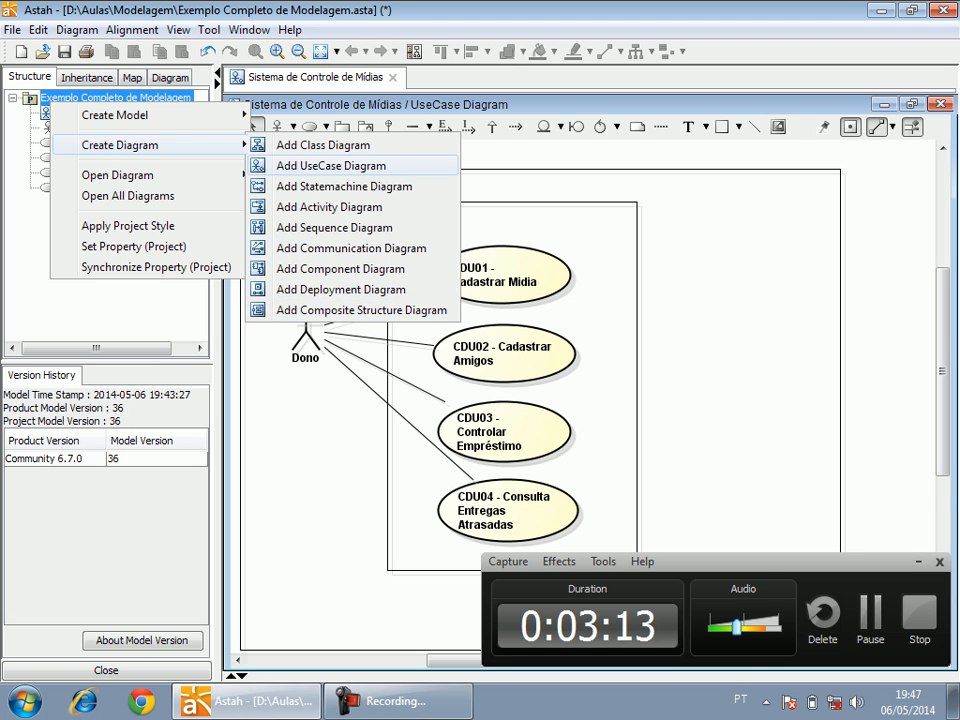
click(323, 145)
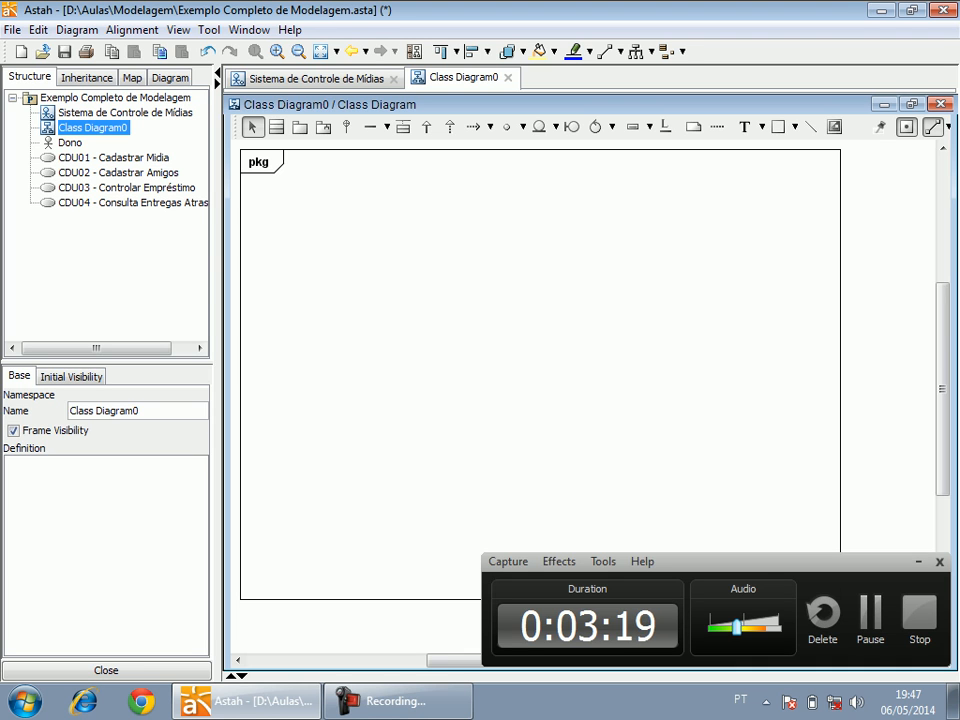
Rename the new class diagram as "MODEL".
key(F2)
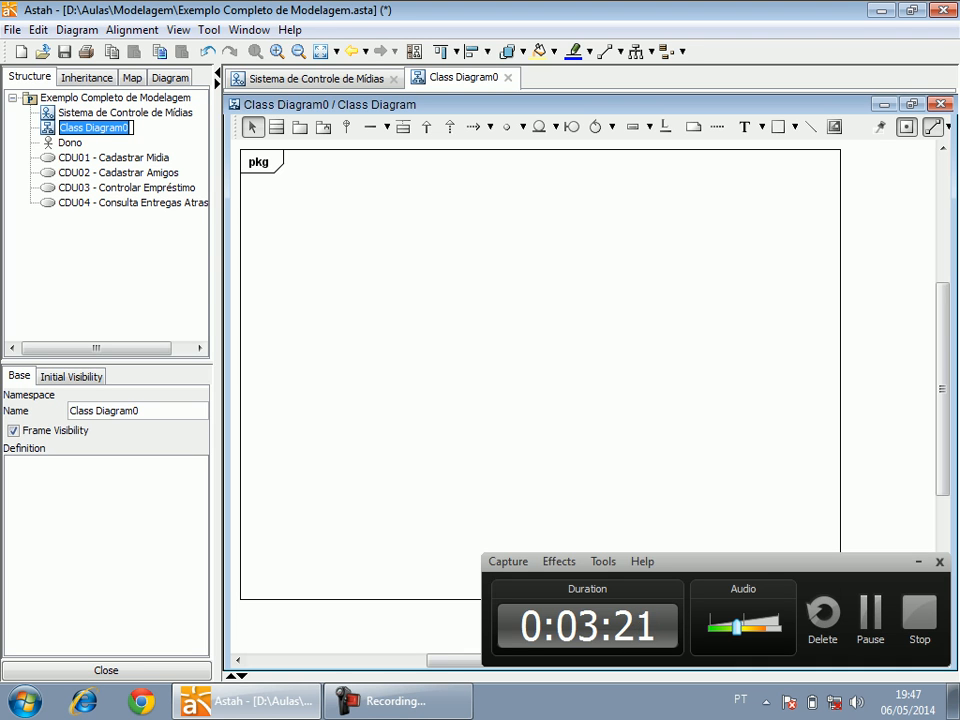
text(Mo)
key(BackSpace)
key(BackSpace)
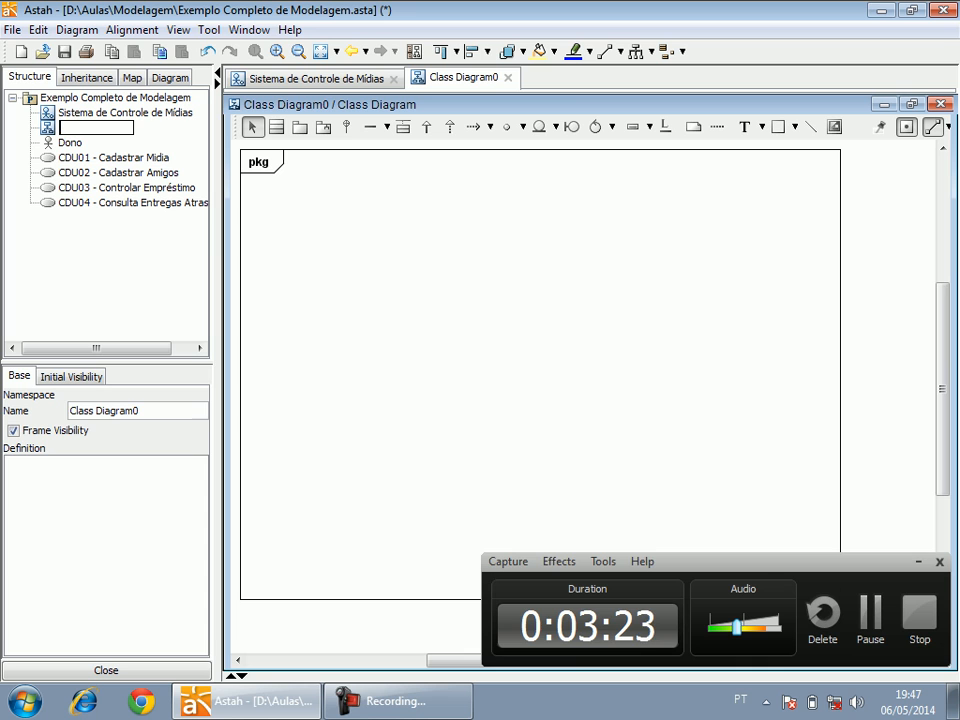
text(MMODEL)
key(Return)
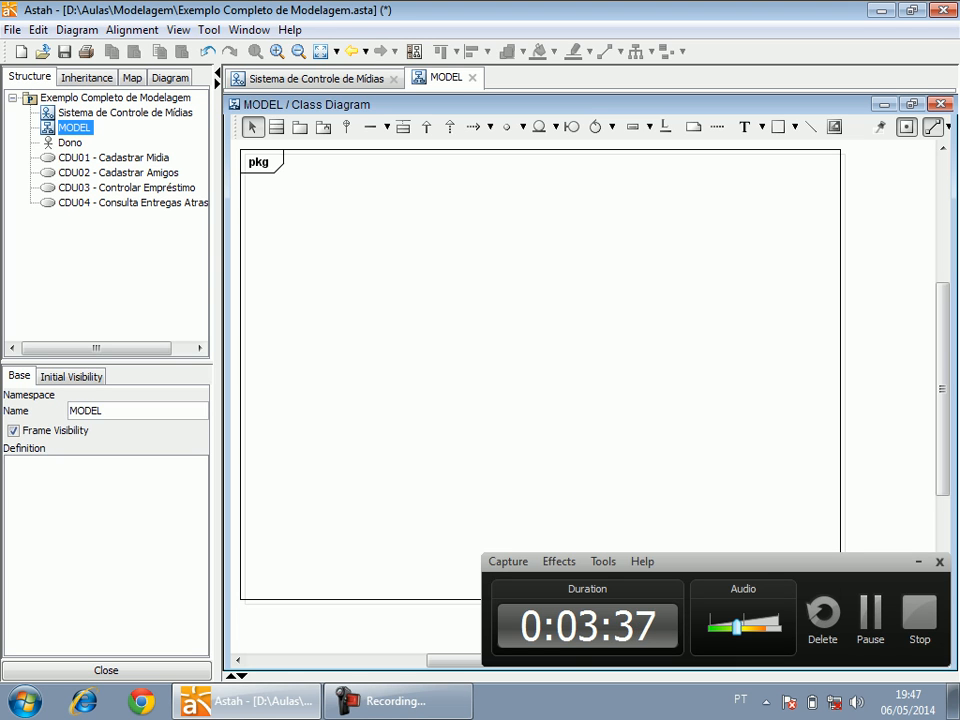
Place a class named "AMIGO" in the upper-left area of the MODEL diagram frame.
click(276, 127)
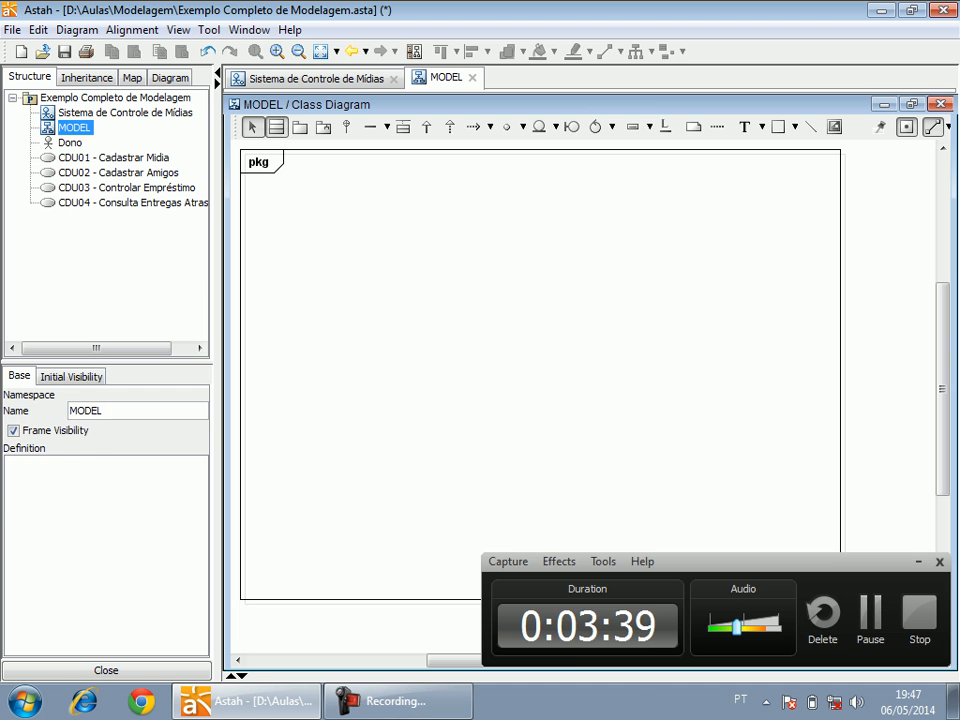
click(300, 201)
text(AMIGO)
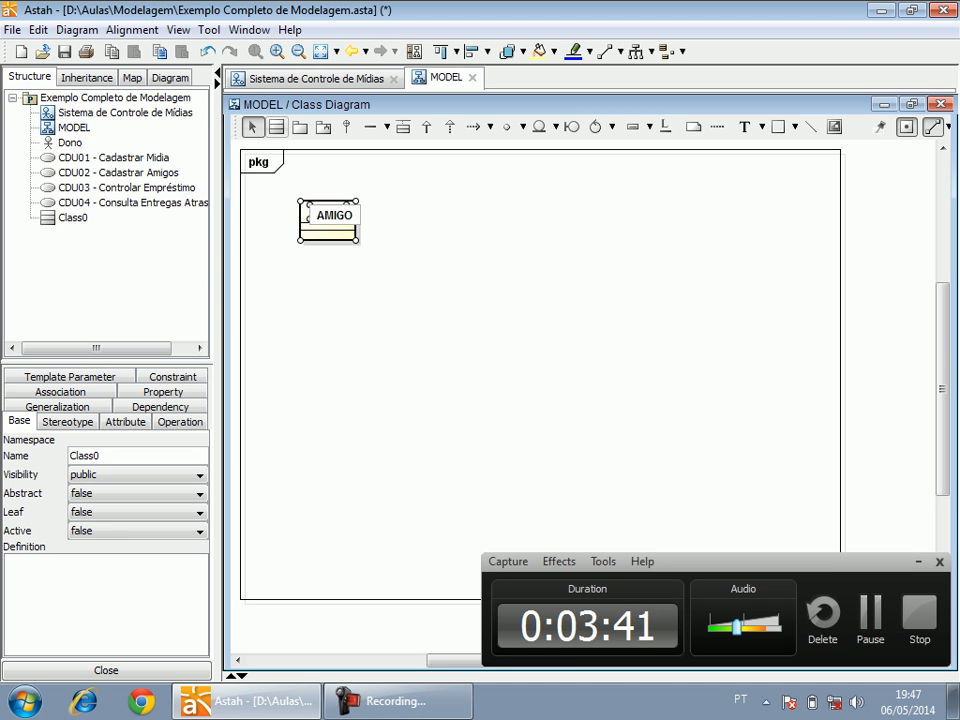
key(Return)
Add a second class named "MIDIA" below the AMIGO class.
click(327, 343)
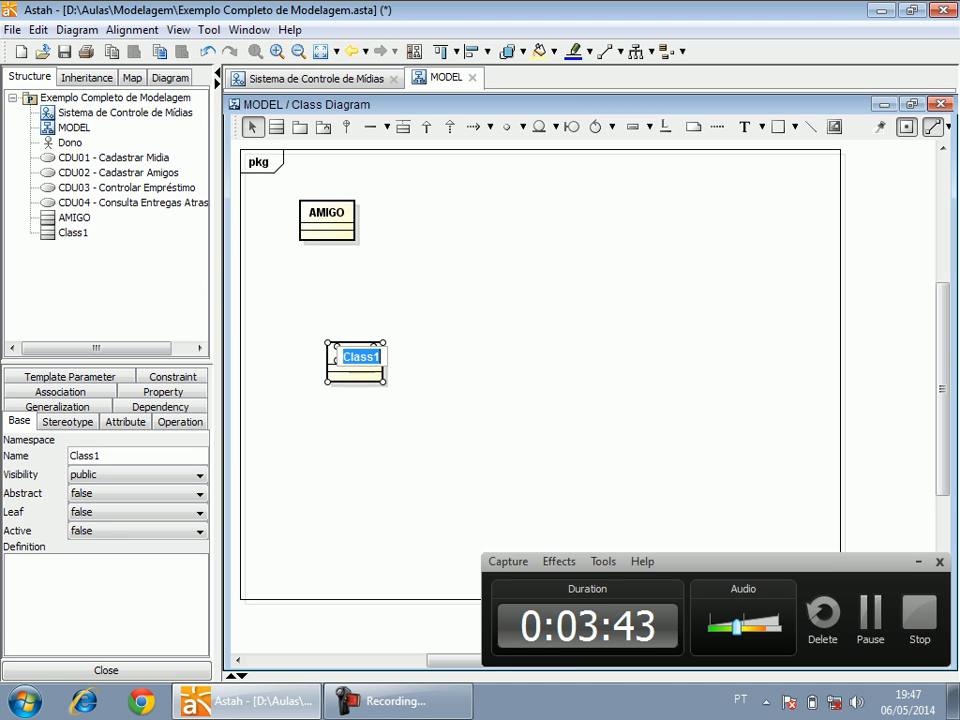
text(IDIA)
key(Return)
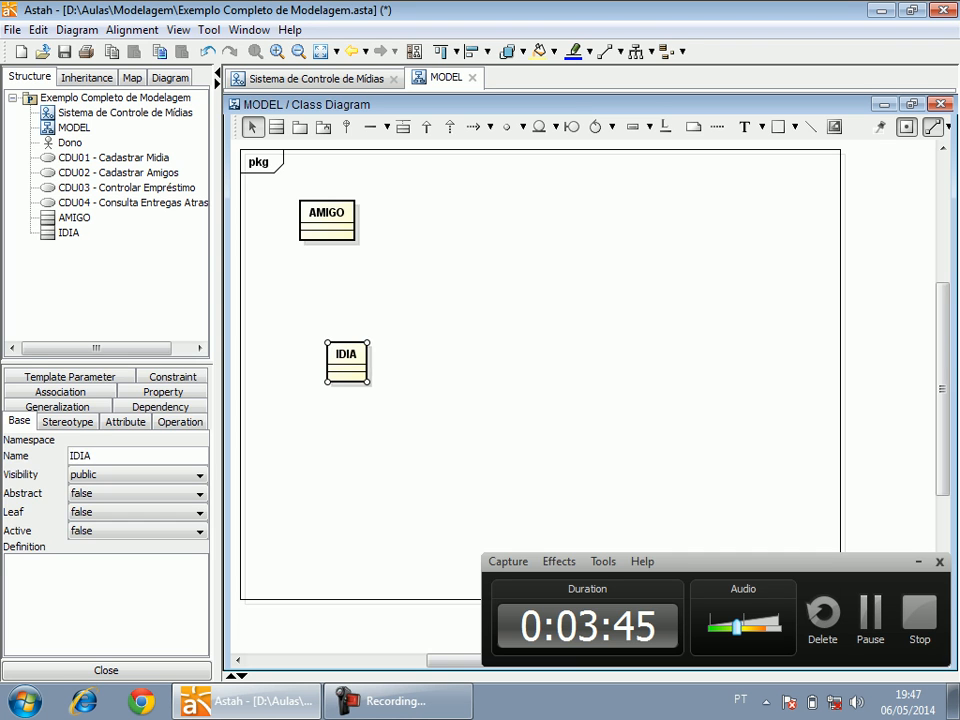
double_click(346, 355)
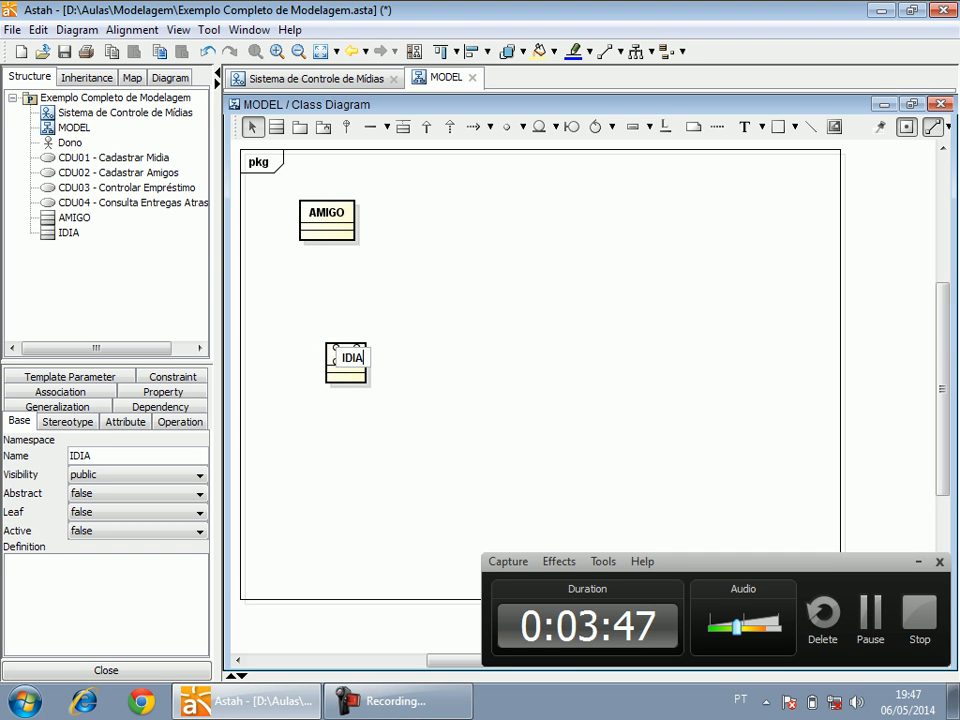
text(M)
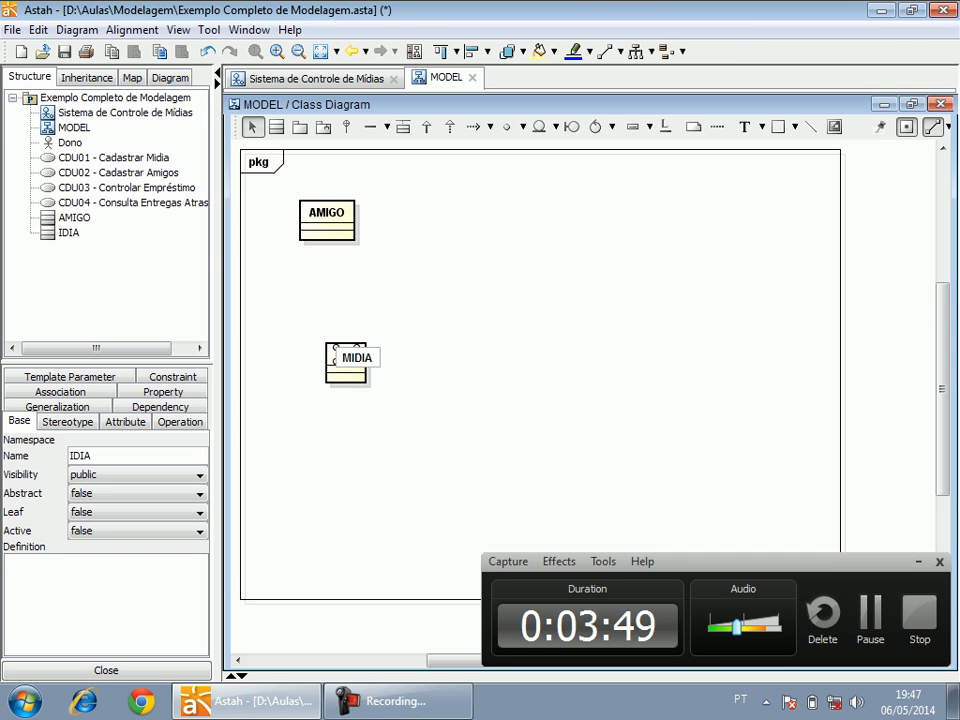
key(Return)
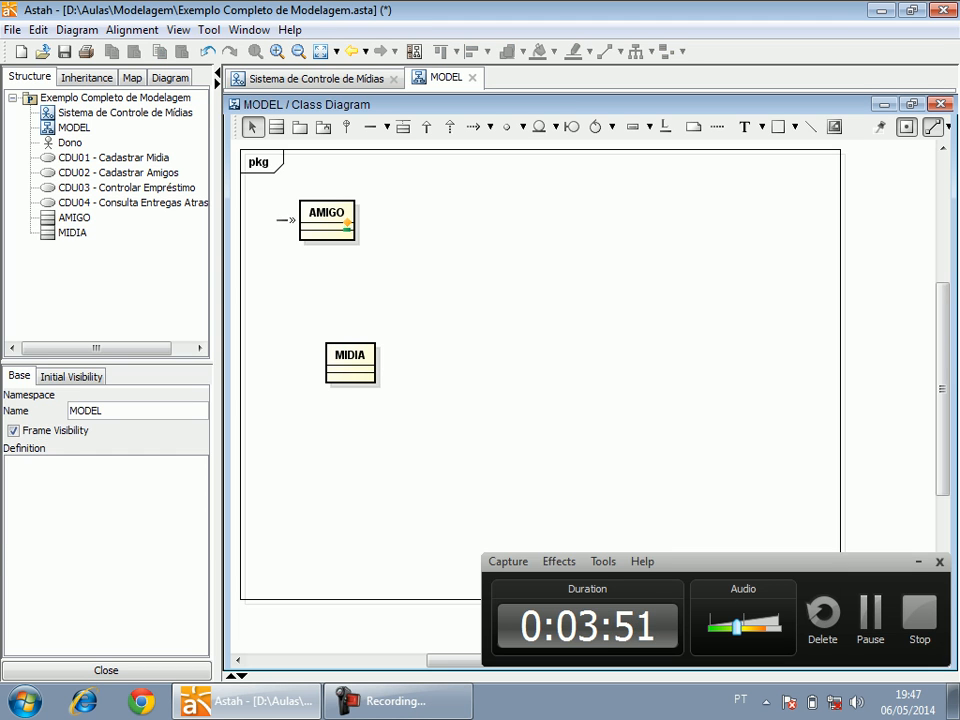
Add a third class named "EMPRESTIMO" to the right of AMIGO and MIDIA, at a height between them.
click(277, 127)
click(623, 290)
text(EMRE)
key(BackSpace)
key(BackSpace)
text(PRESTIMO)
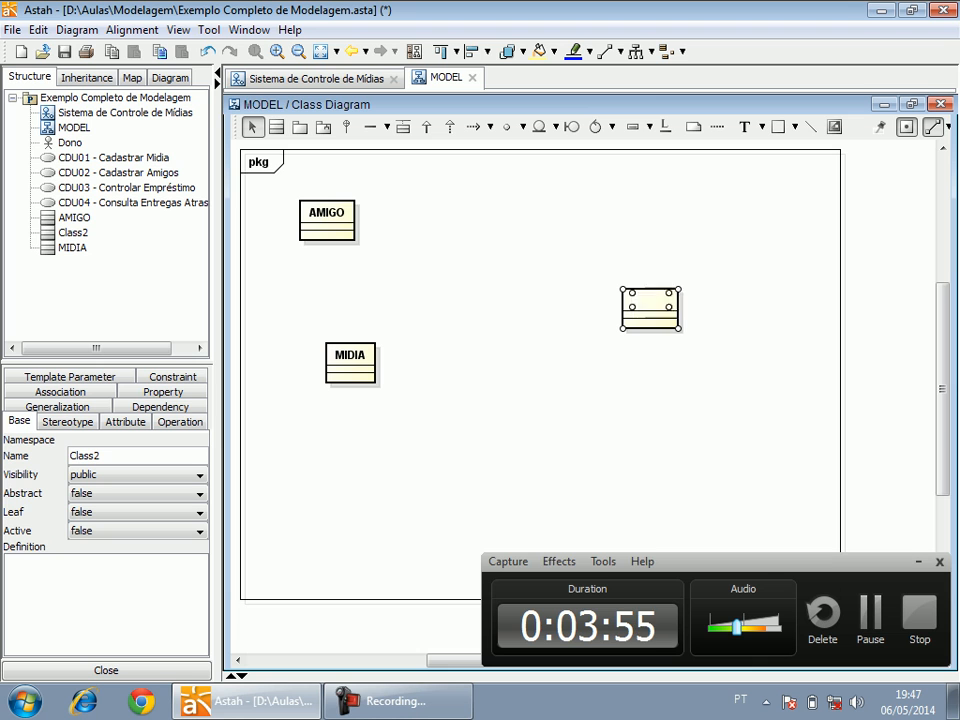
key(Return)
click(540, 270)
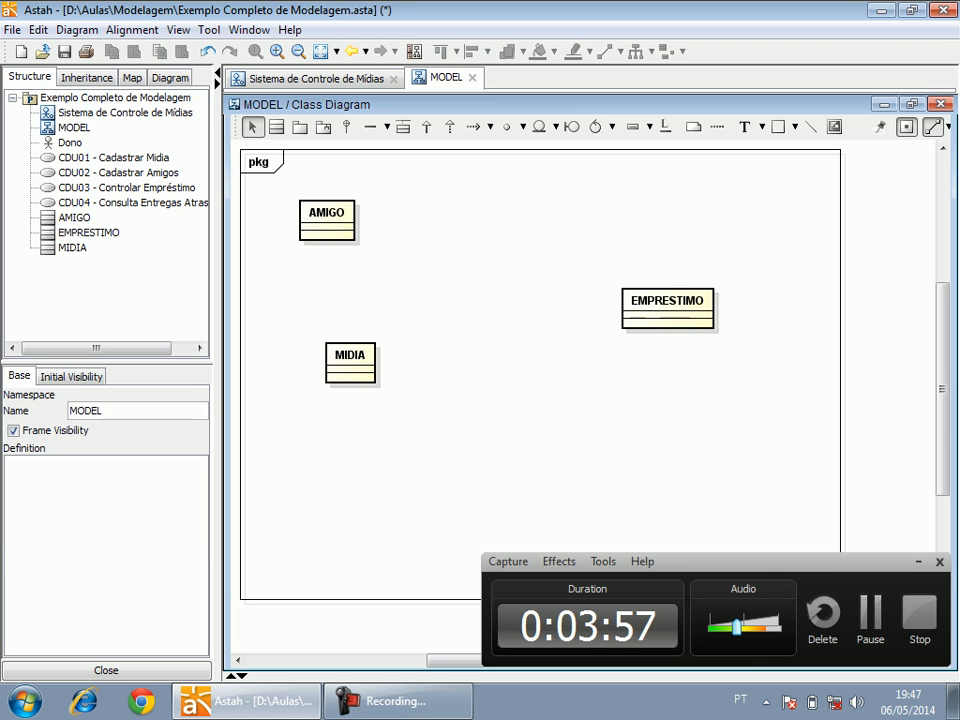
Add an attribute "Nome" of type string with public visibility to the AMIGO class.
click(327, 227)
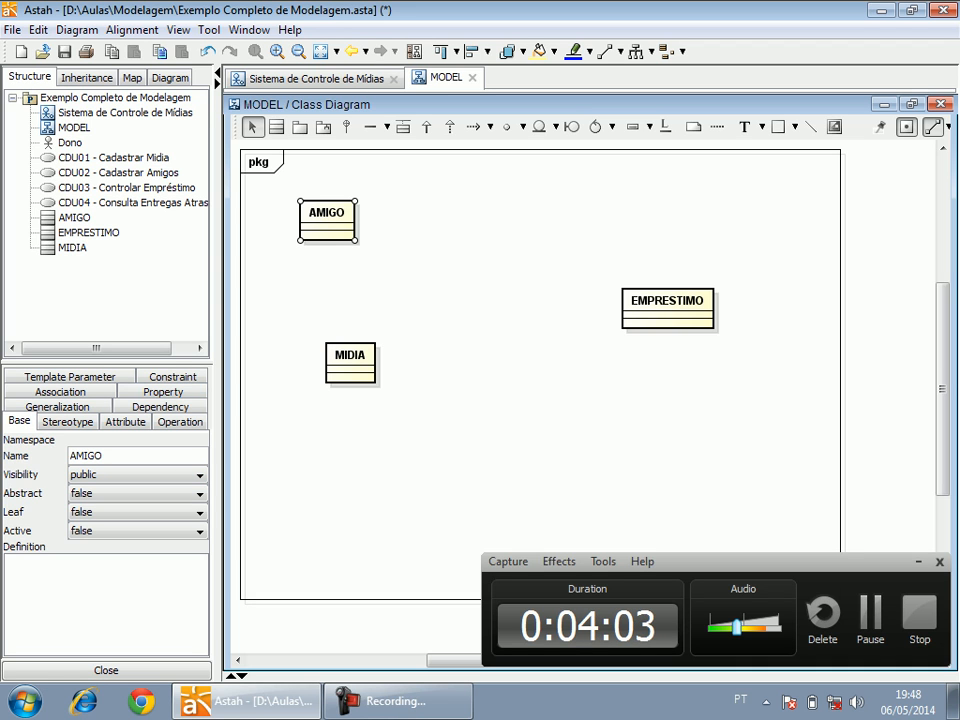
click(125, 422)
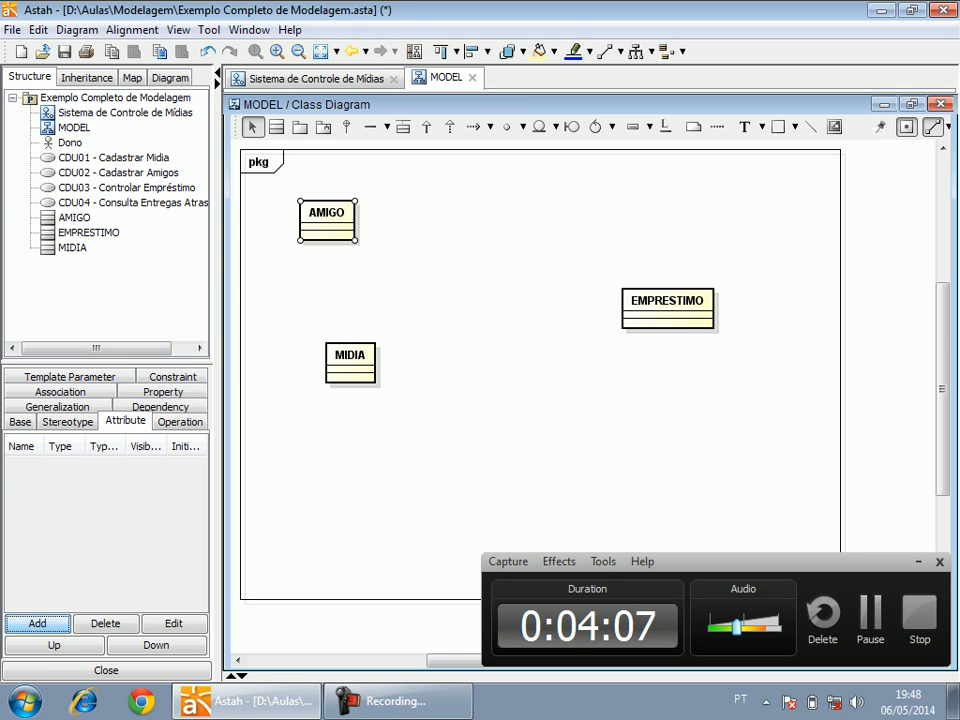
click(37, 623)
text(Nm)
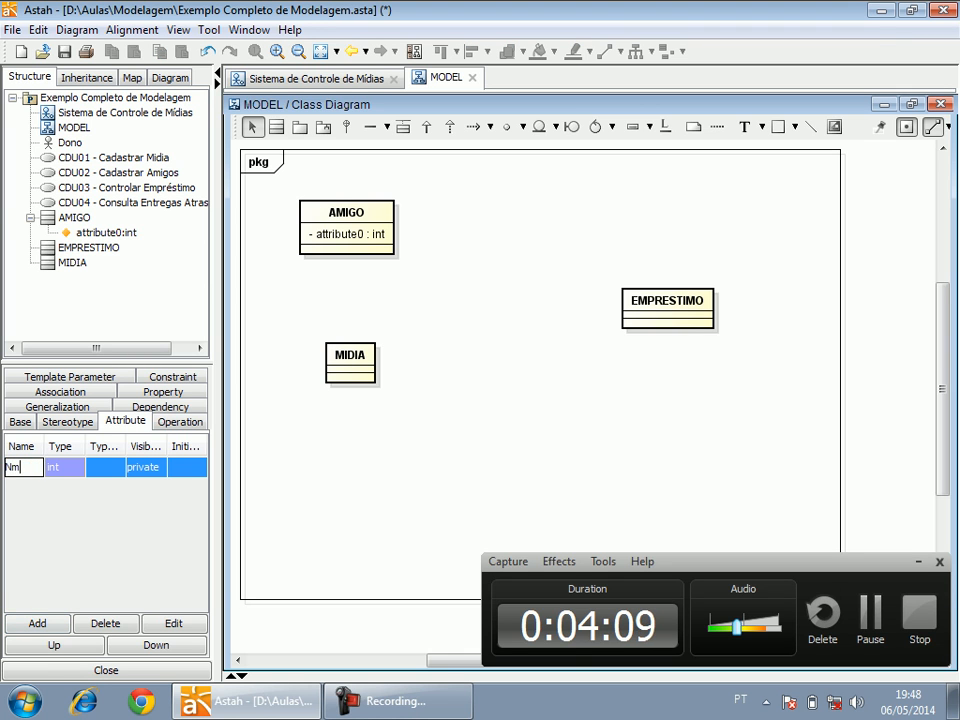
key(BackSpace)
text(ome)
key(Tab)
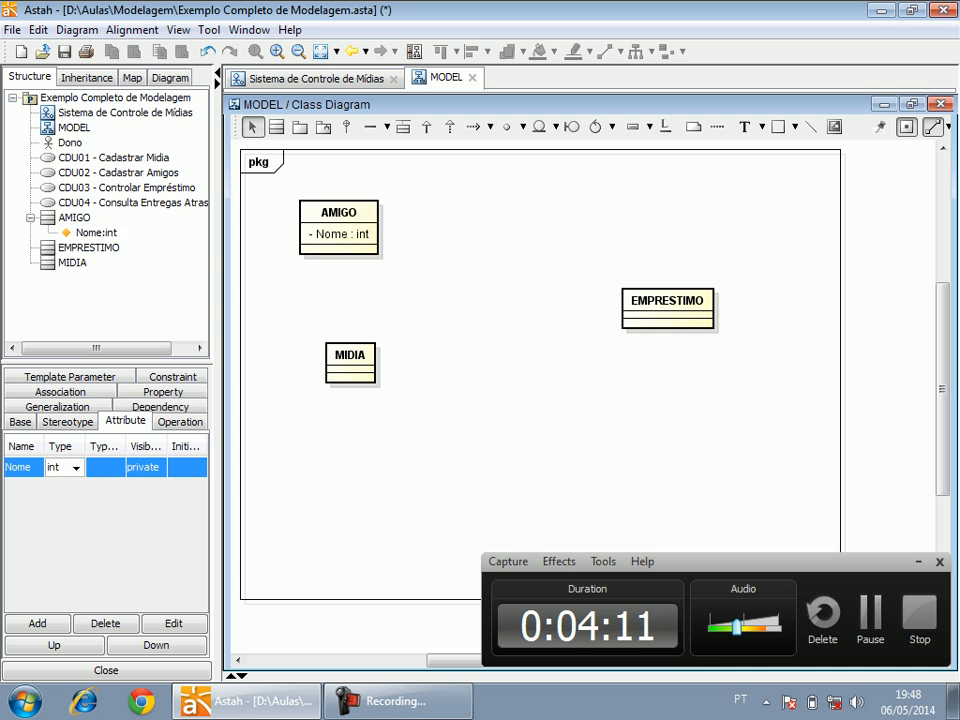
text(string)
key(Return)
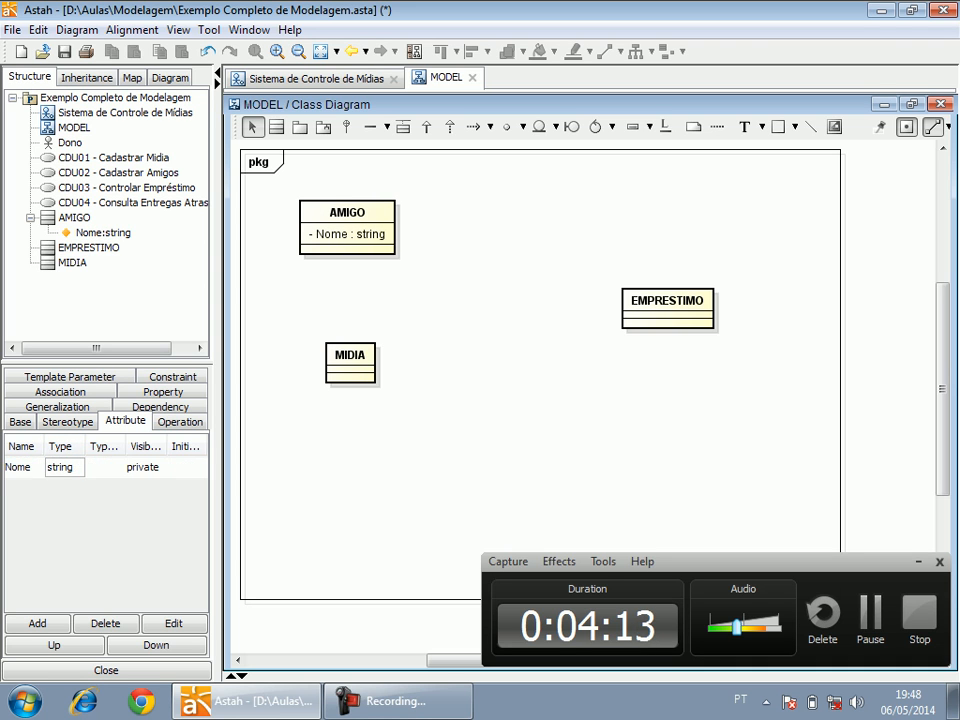
click(146, 467)
click(143, 486)
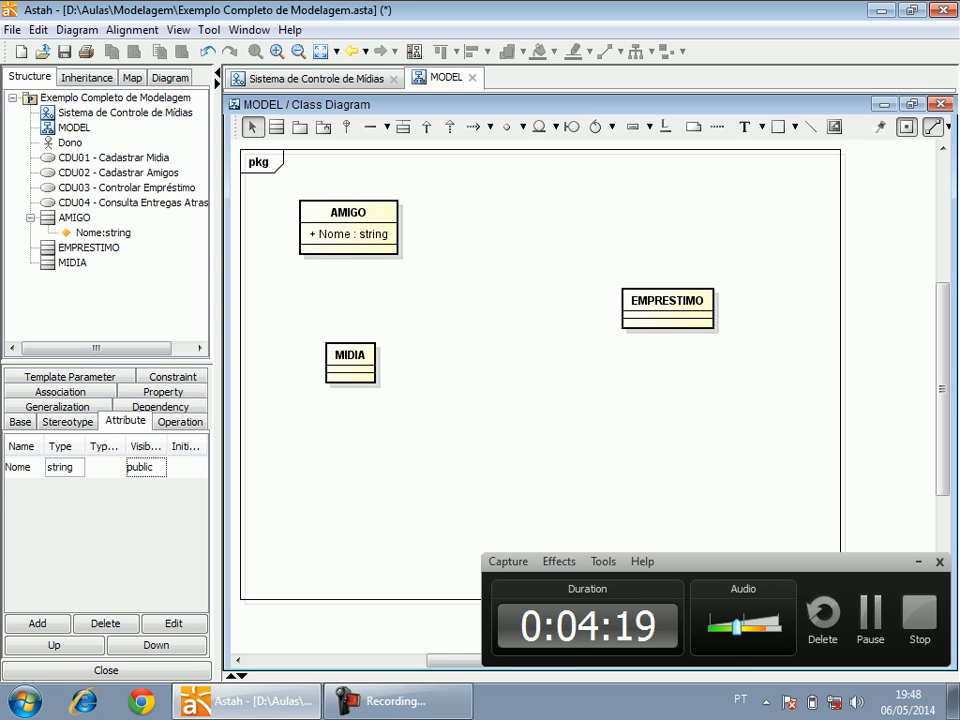
Add an attribute "Apelido" of type string with public visibility to the AMIGO class.
click(37, 623)
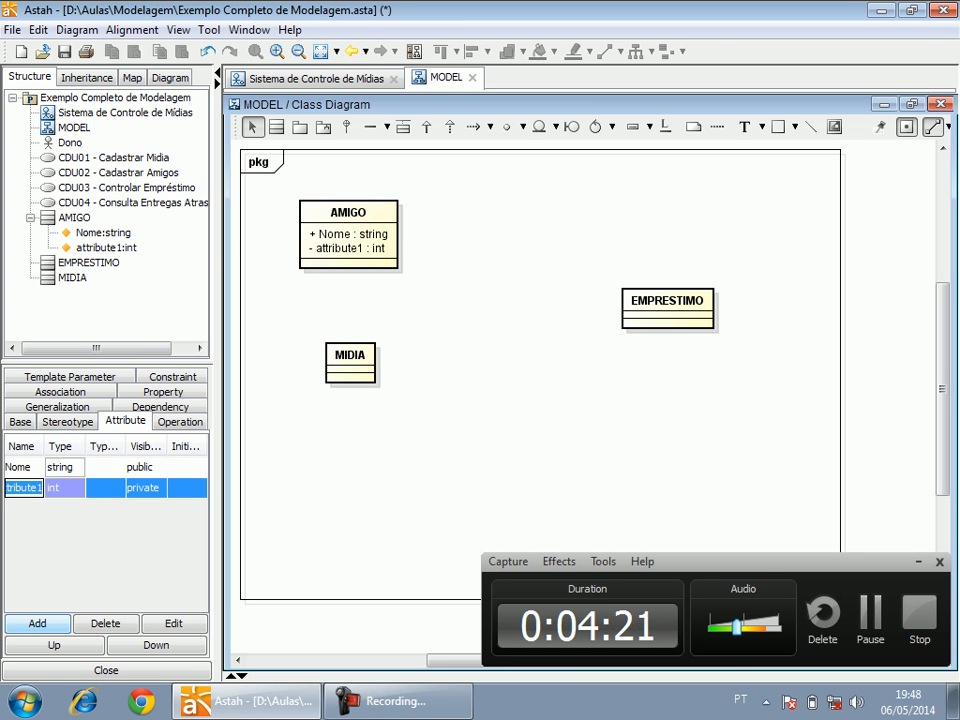
text(Apelido)
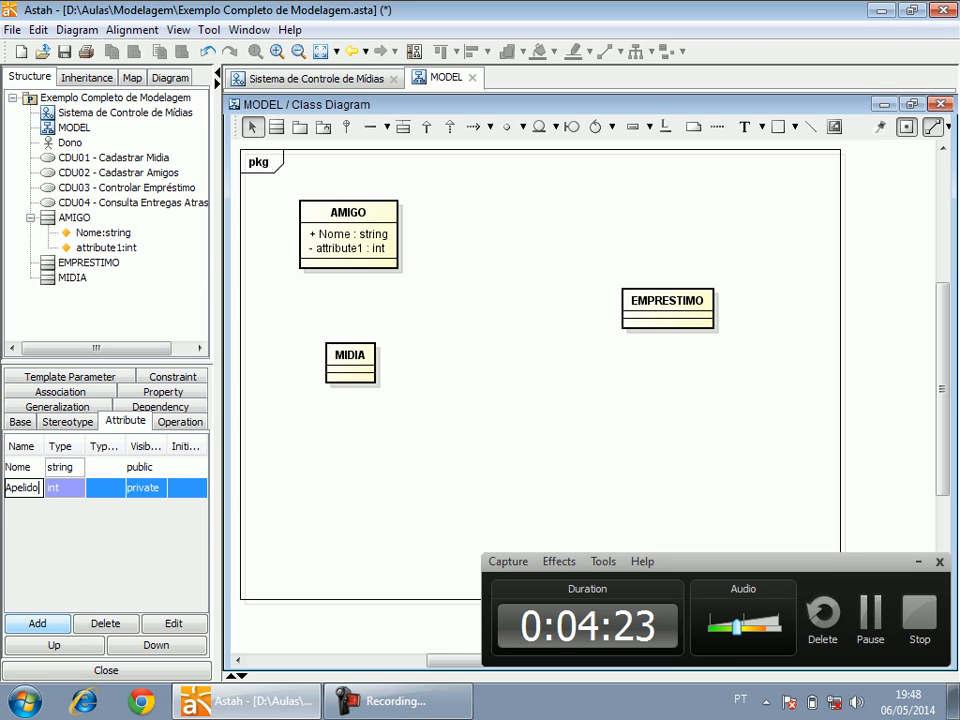
key(Return)
click(74, 488)
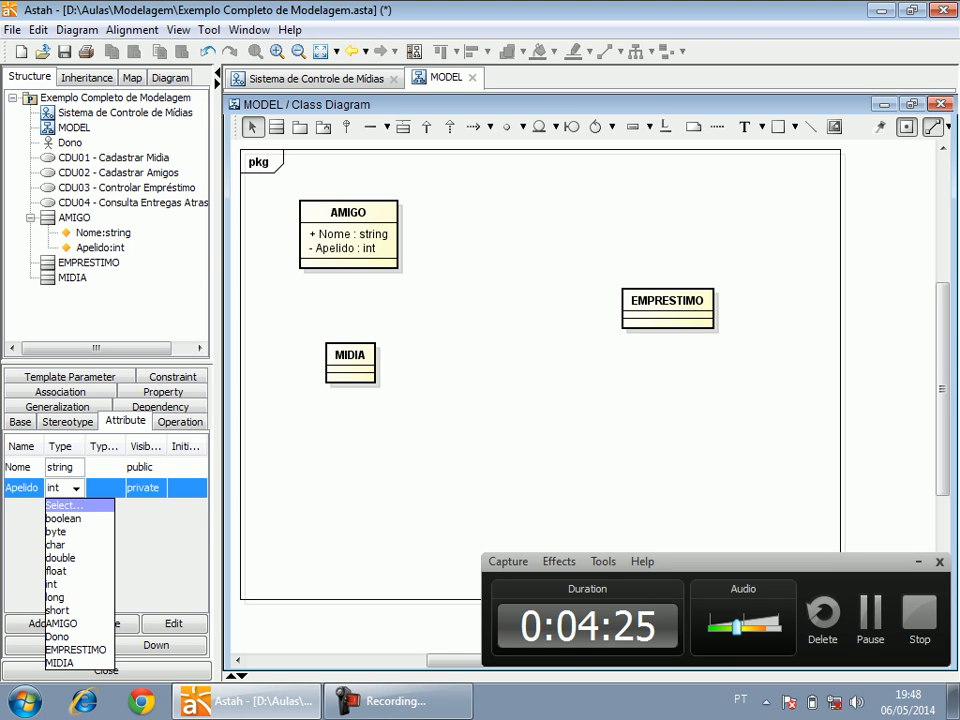
key(BackSpace)
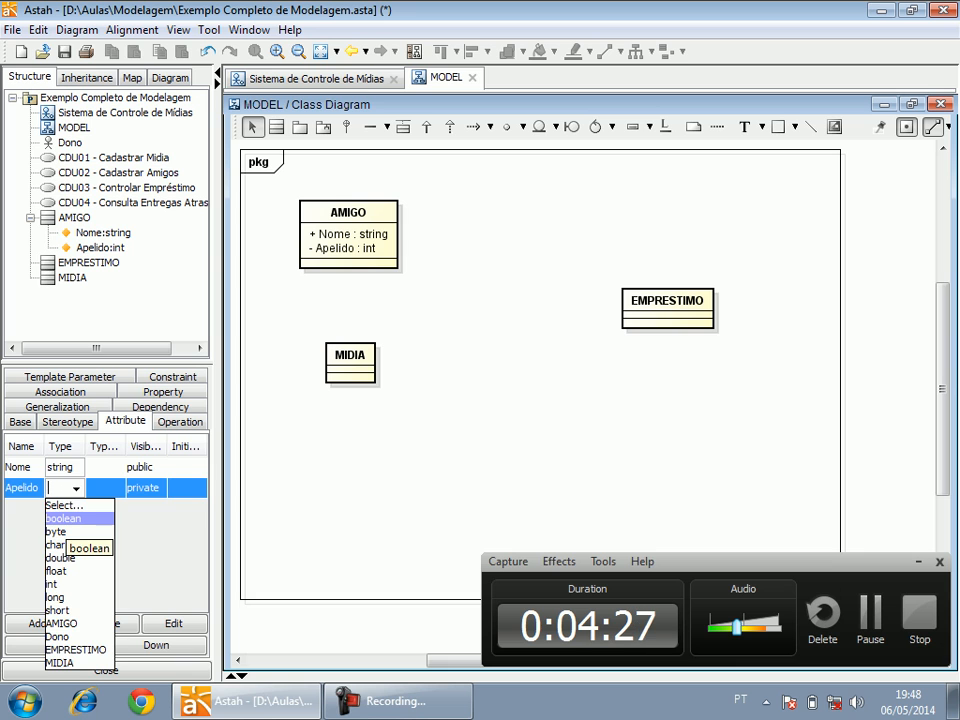
text(ring)
key(BackSpace)
key(BackSpace)
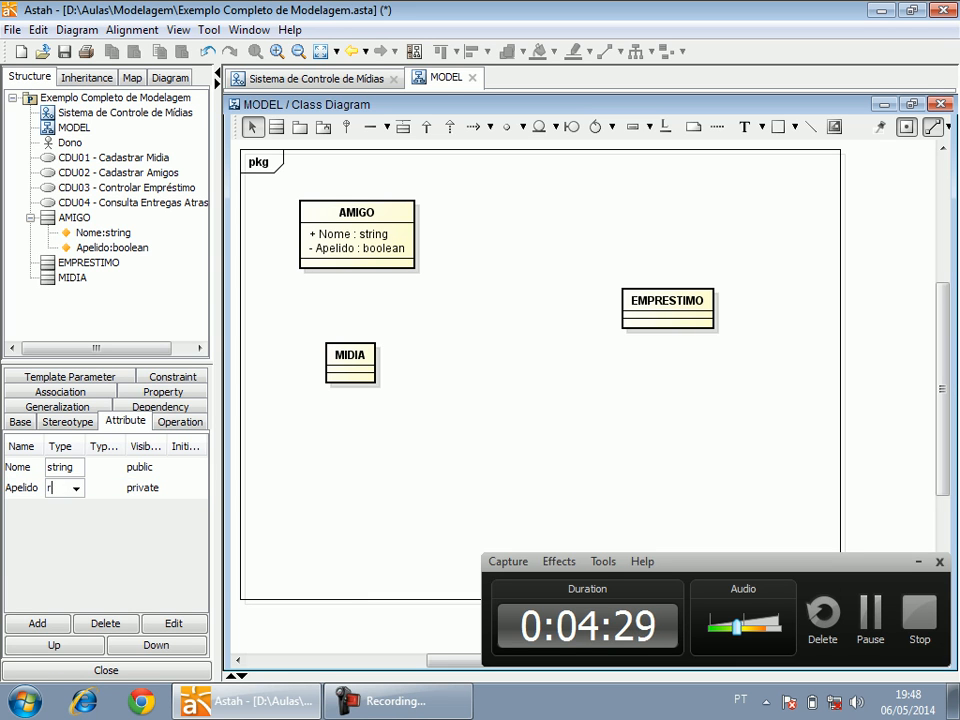
text(string)
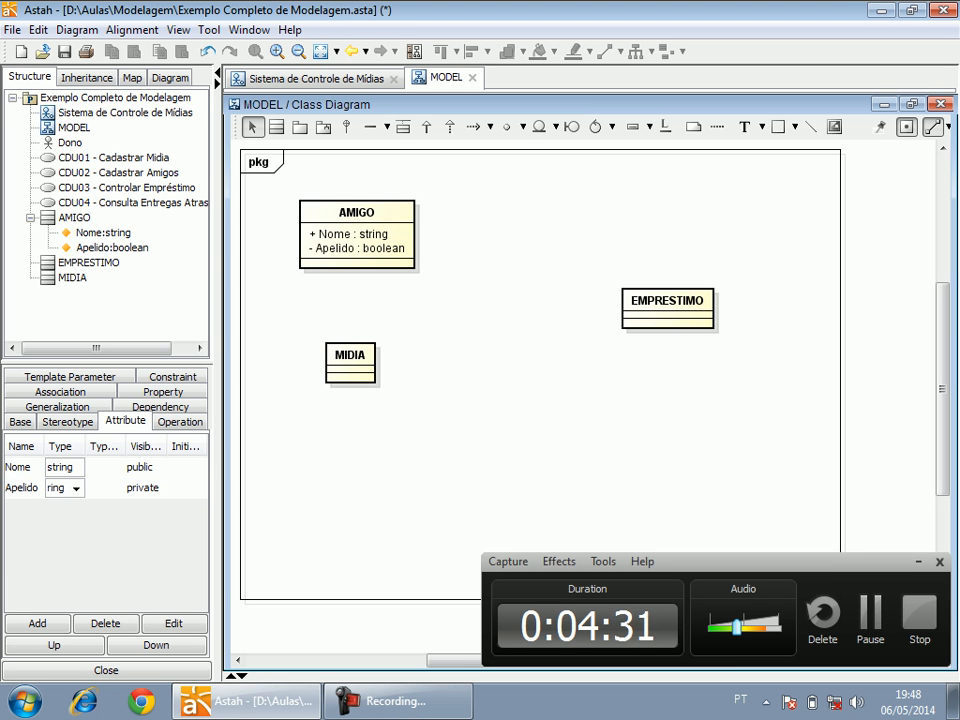
click(145, 488)
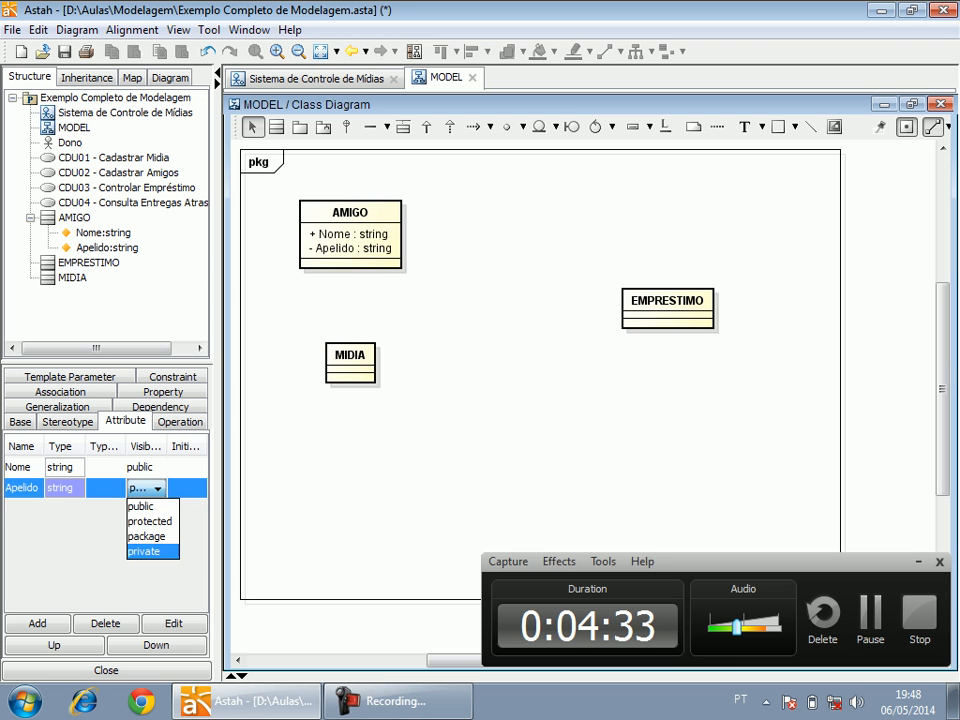
click(142, 506)
Add an attribute "Logradouro" of type string with public visibility to the AMIGO class.
click(37, 623)
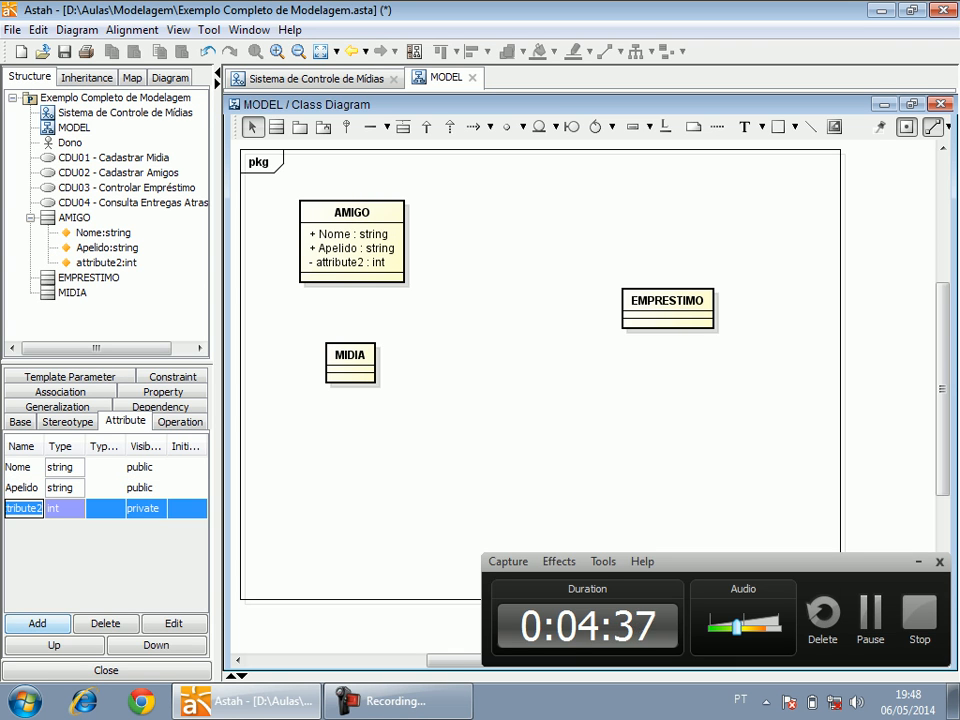
text(Logradouro)
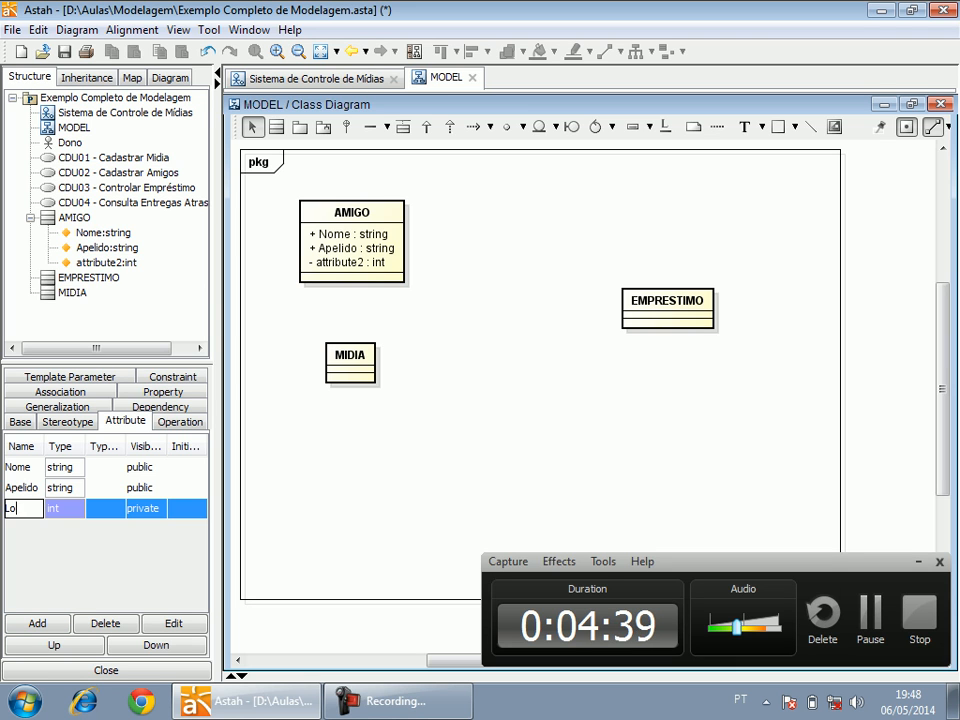
click(62, 509)
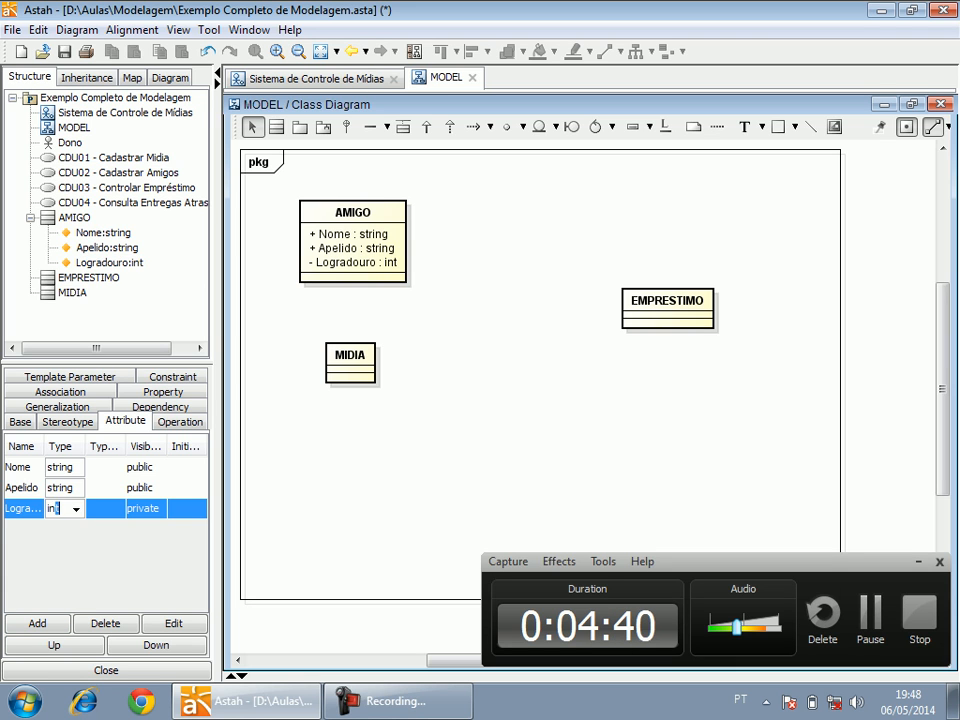
click(76, 510)
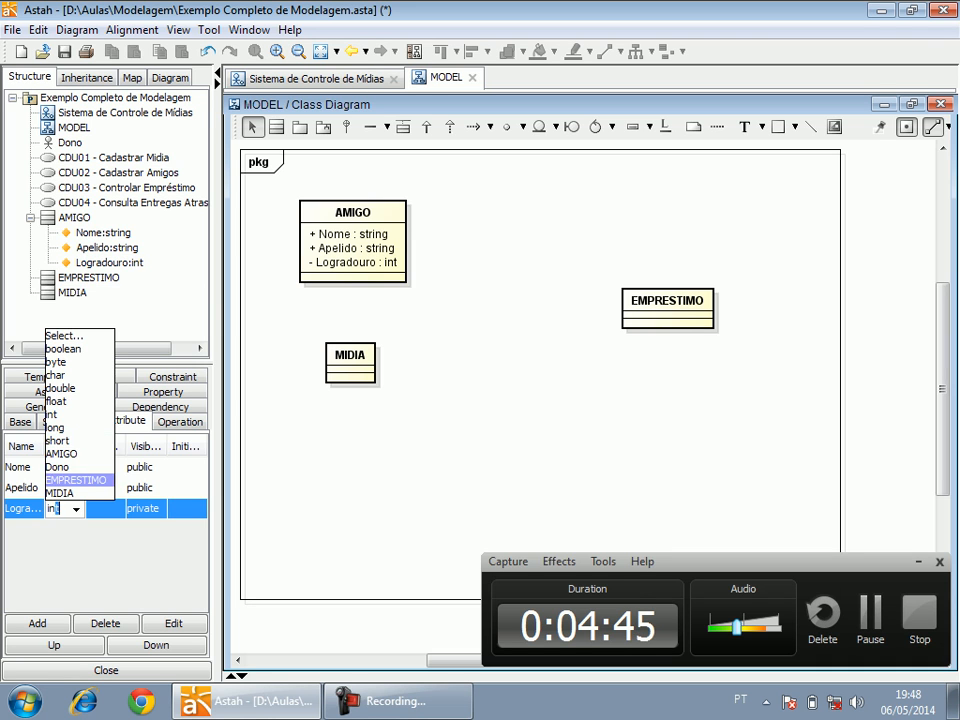
click(22, 509)
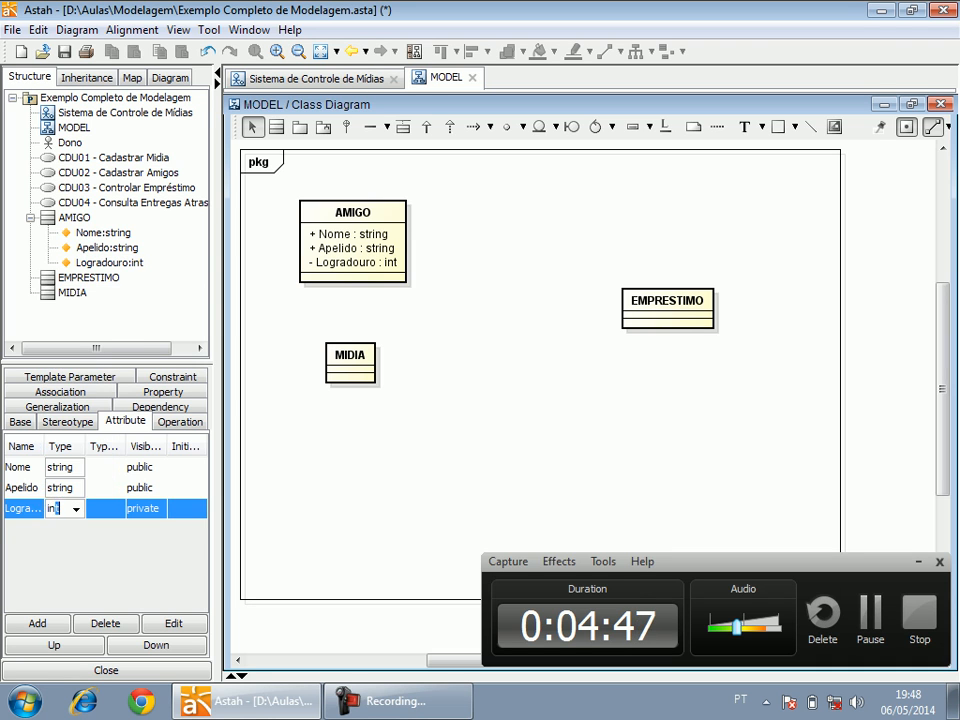
double_click(22, 509)
click(62, 509)
text(string)
key(Return)
click(145, 509)
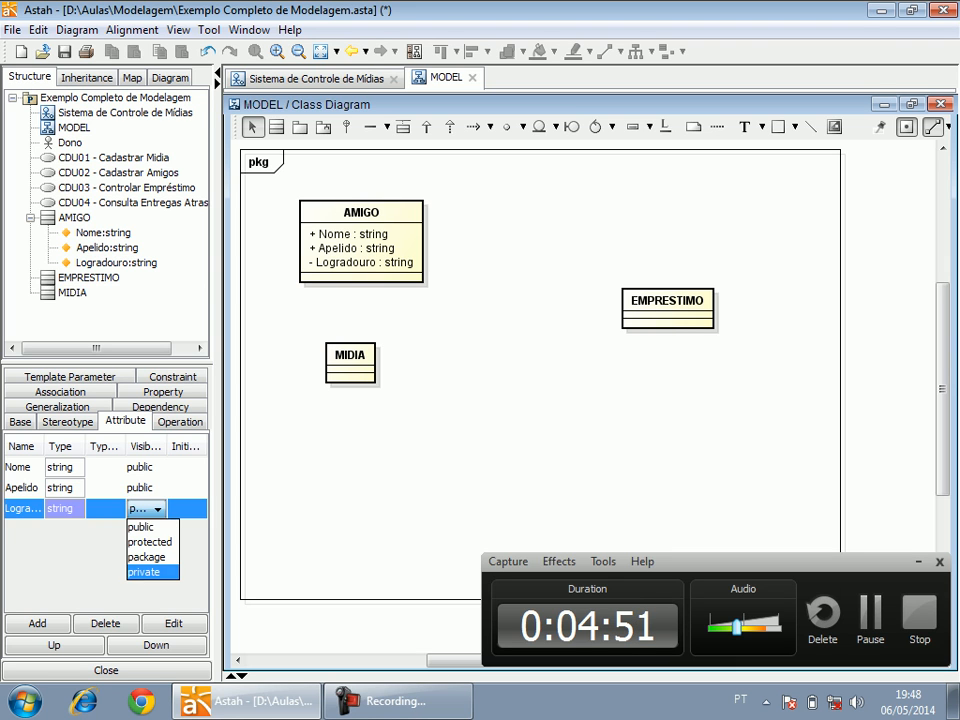
click(145, 523)
Enlarge the attribute editing area and add an attribute "Bairro" of type string with public visibility to the AMIGO class.
click(37, 623)
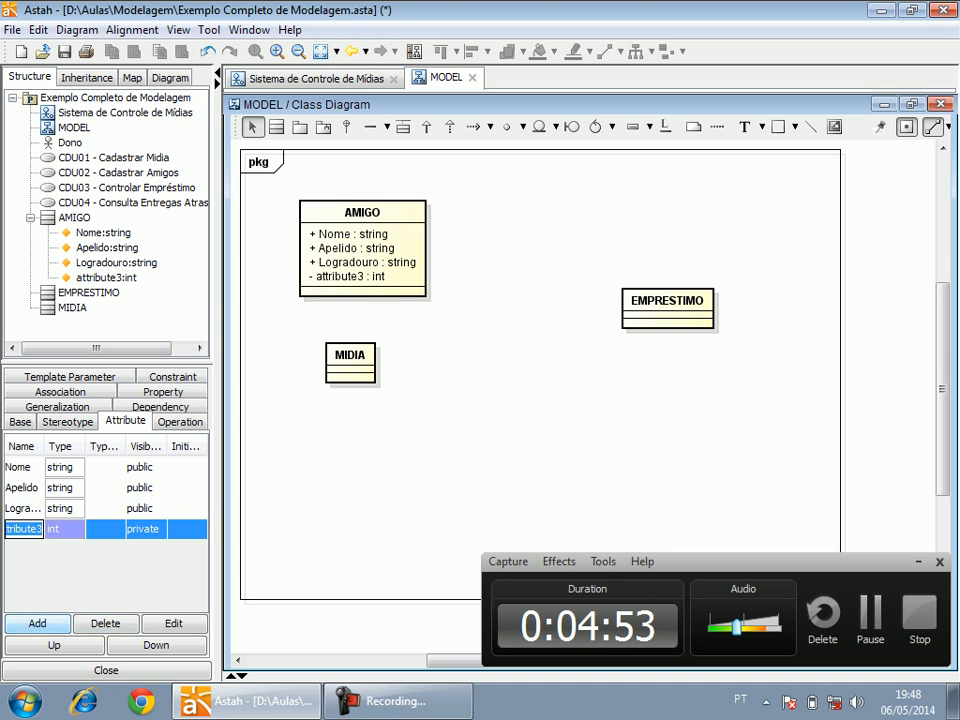
drag(216, 360, 386, 360)
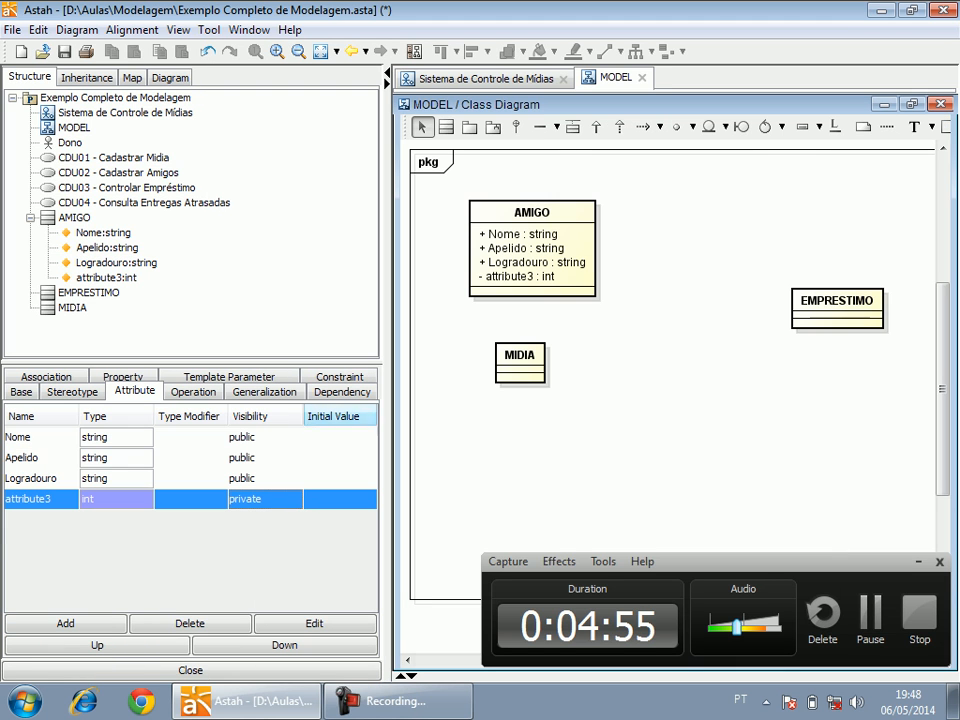
double_click(40, 499)
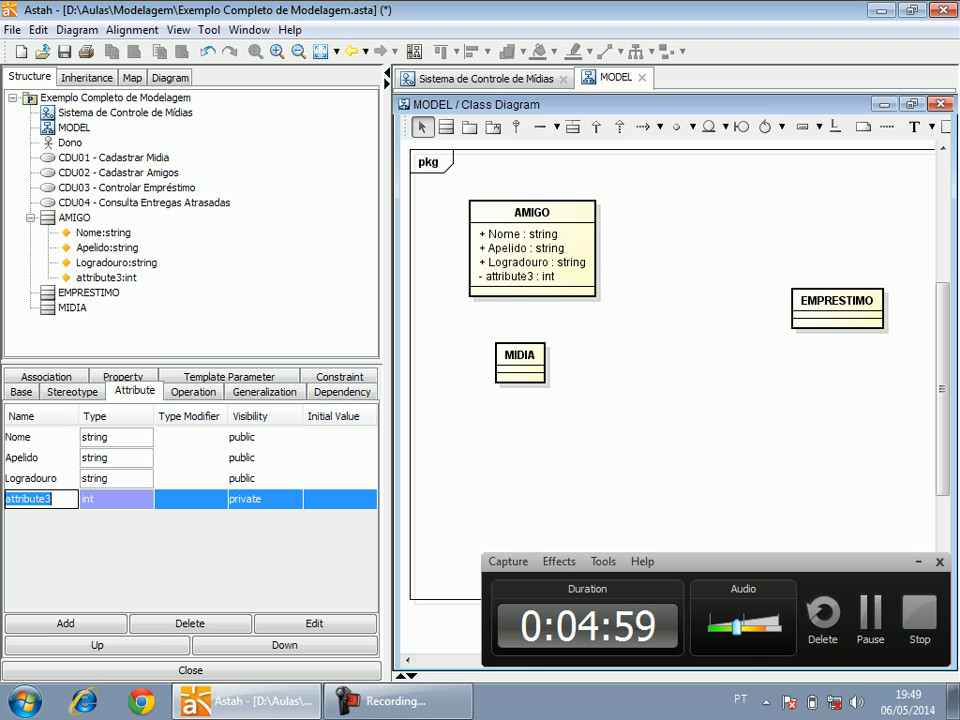
drag(38, 366, 38, 218)
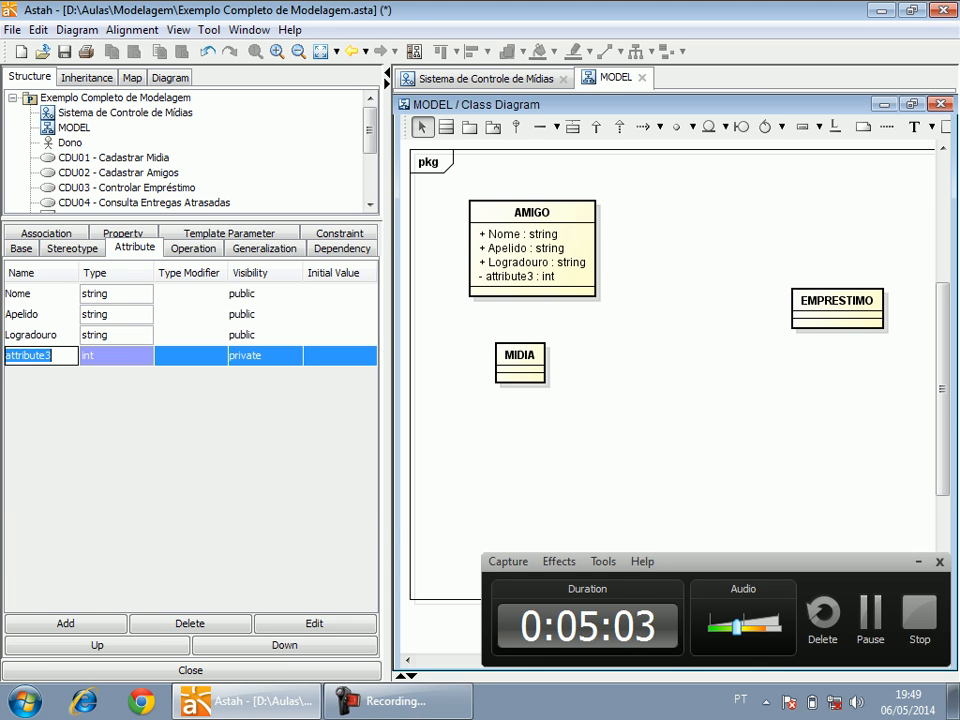
text(Bairro)
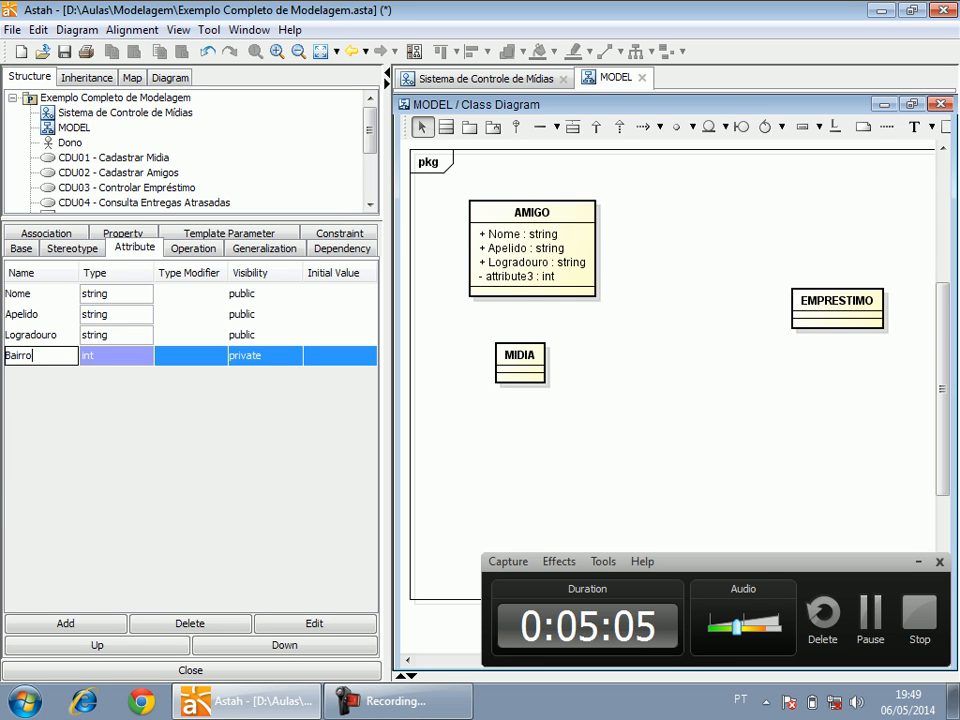
key(Tab)
text(string)
key(Return)
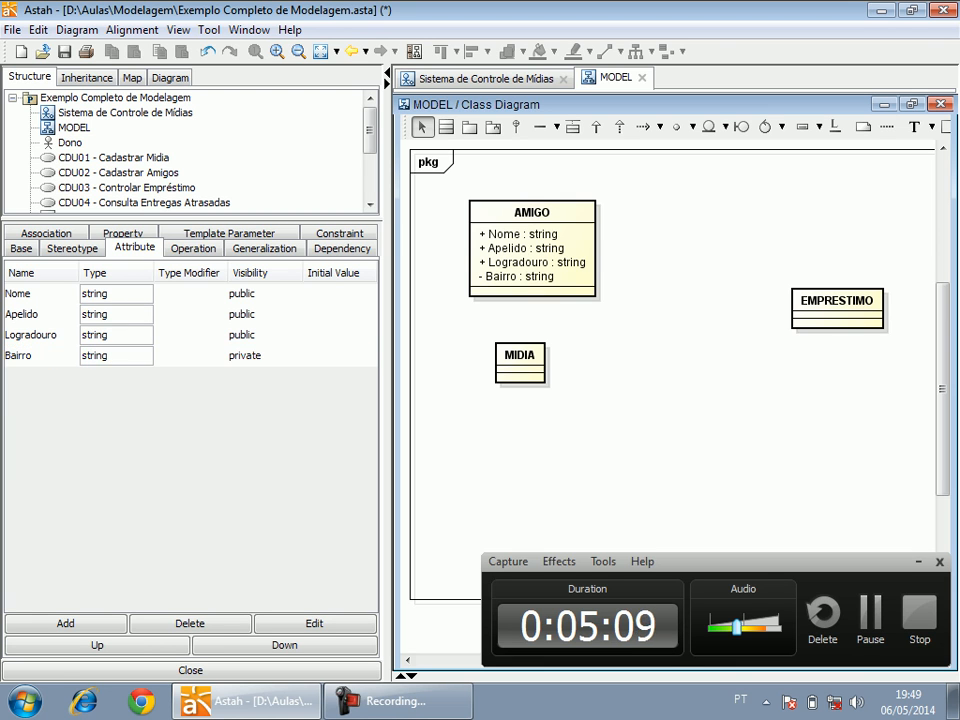
click(262, 356)
click(257, 373)
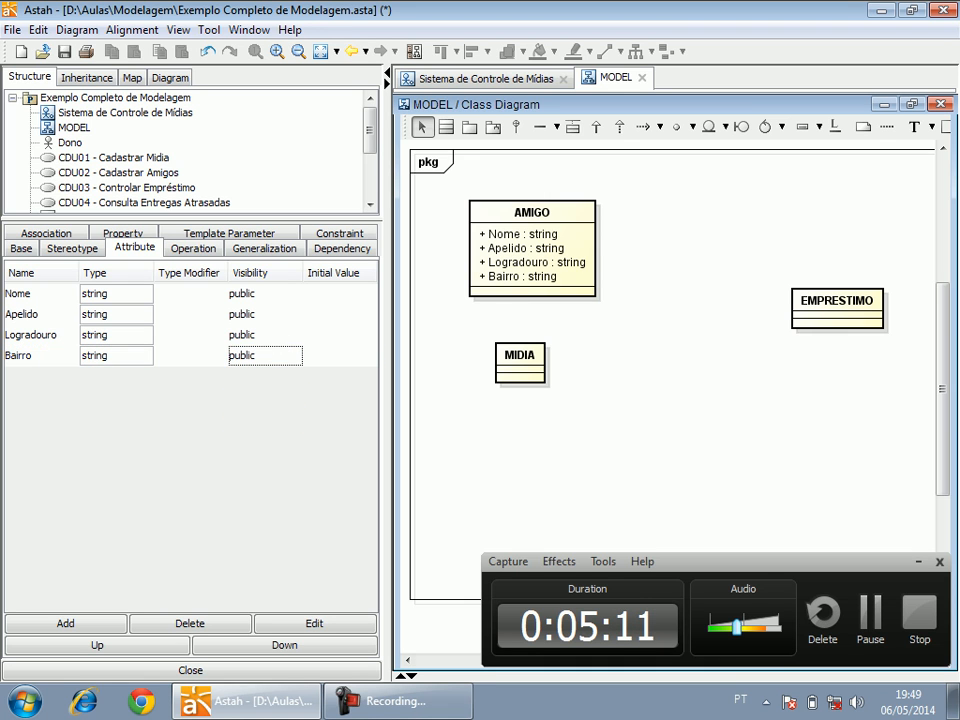
Add a fifth attribute with its default settings to AMIGO and shift the class right to make room beside it.
click(65, 623)
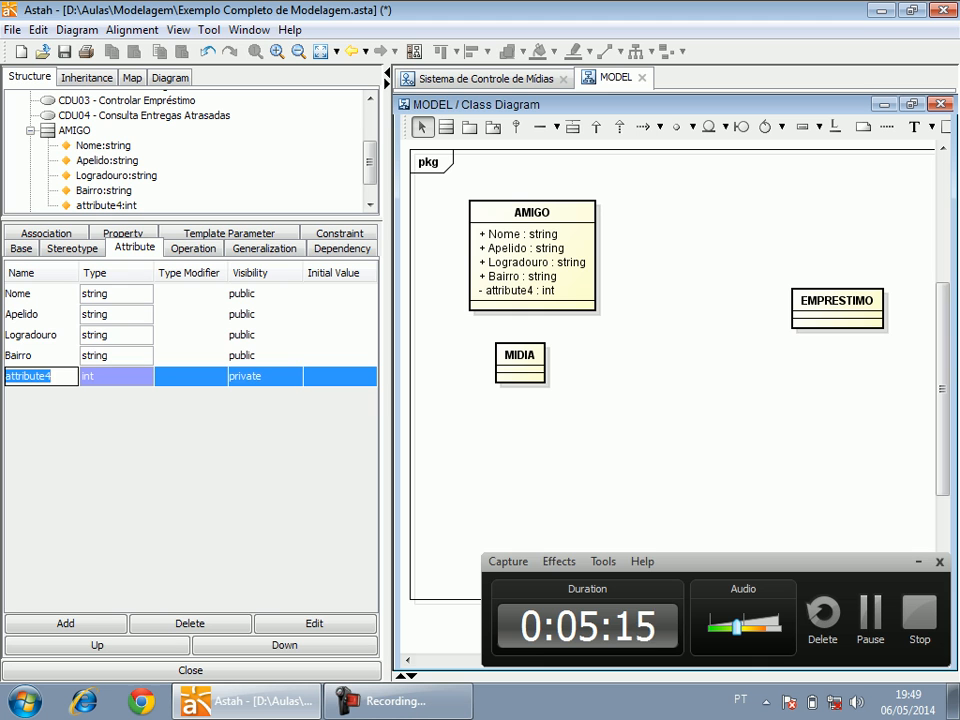
click(40, 356)
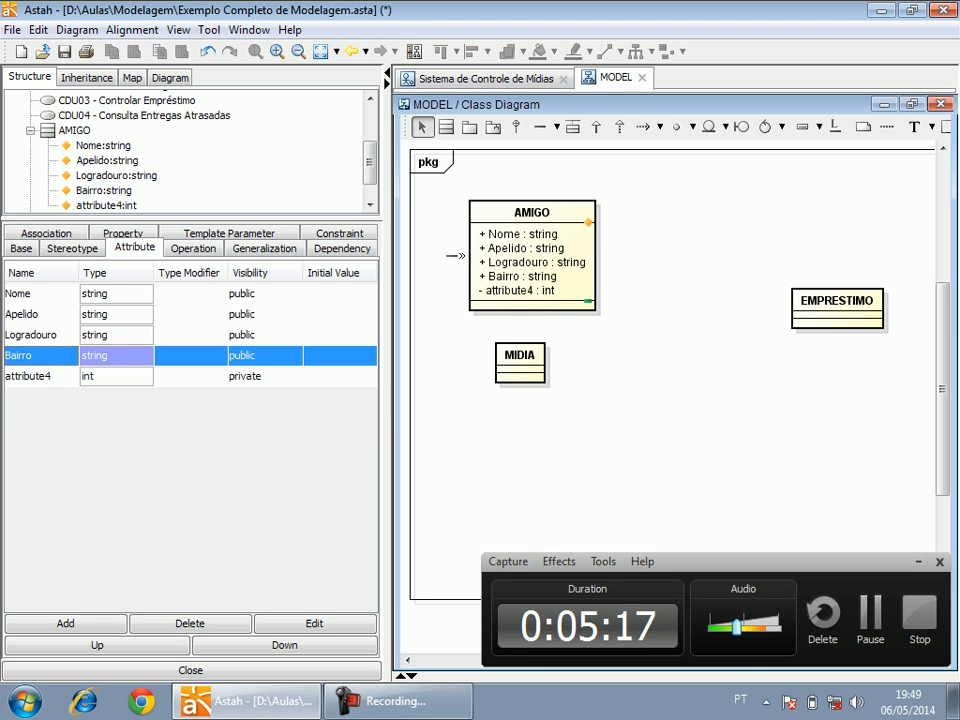
drag(480, 250, 530, 256)
Place a new class named "Bairro" to the left of the AMIGO class.
click(446, 127)
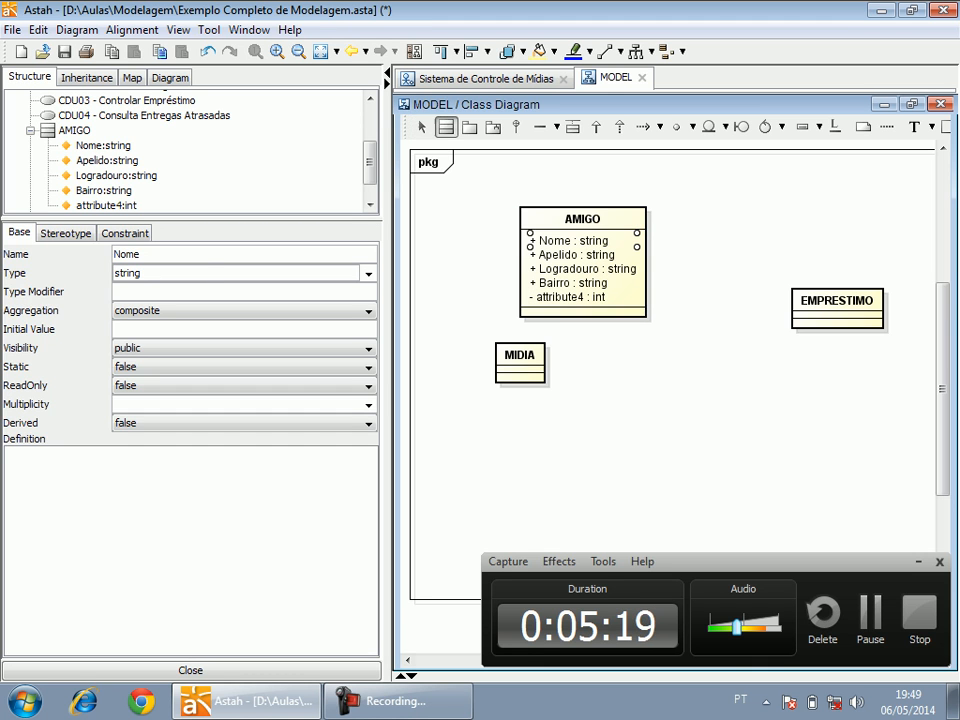
click(443, 208)
text(Bairro)
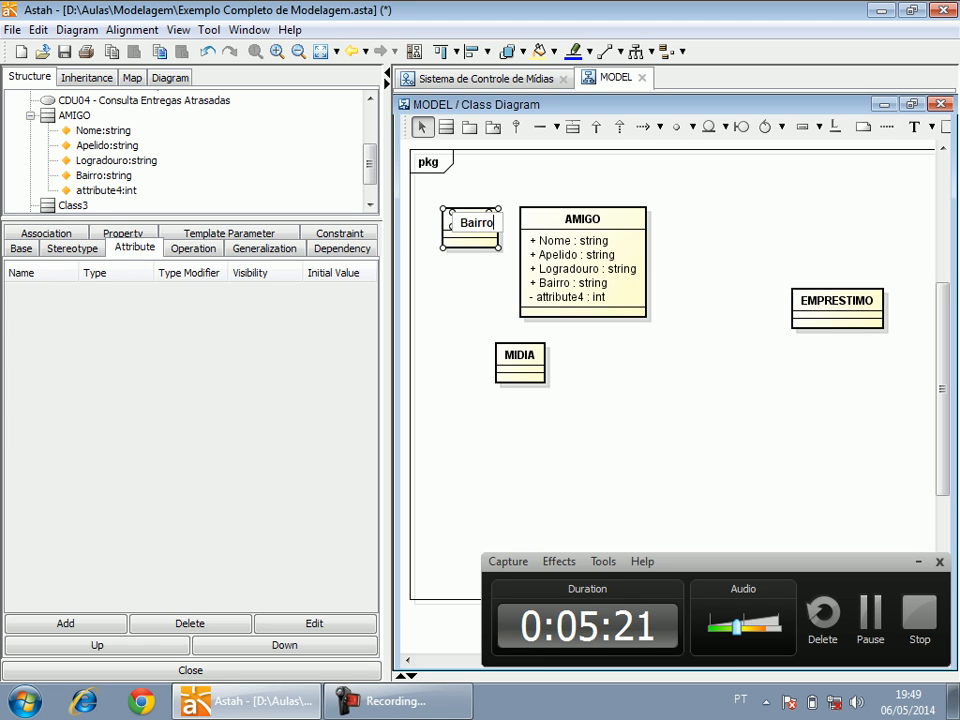
click(474, 288)
drag(464, 221, 456, 221)
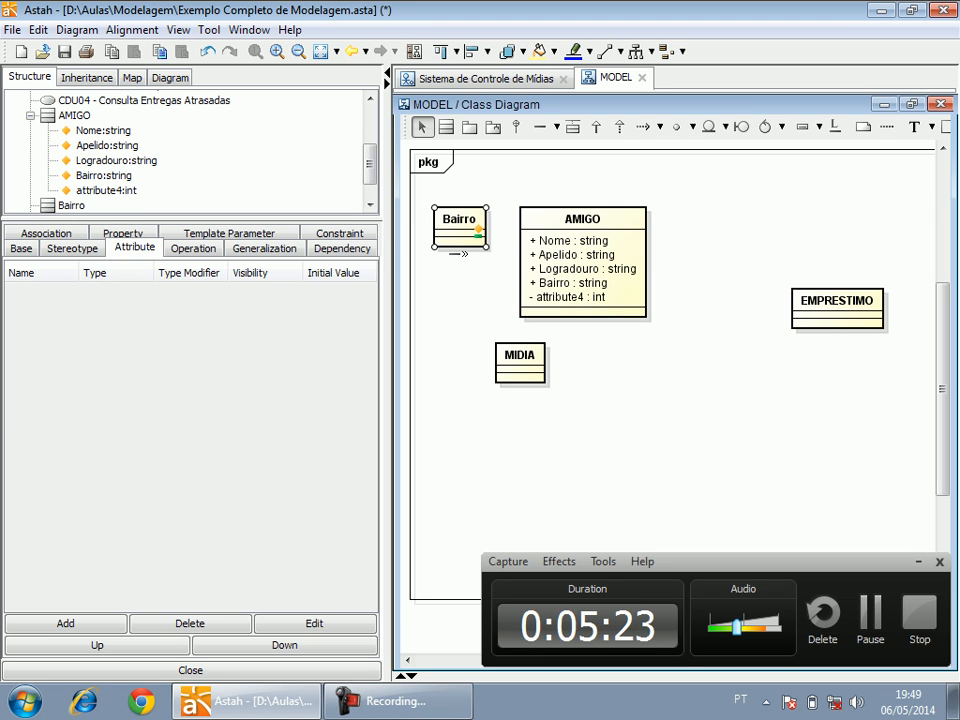
Place a new class named "Cidade" directly below the Bairro class.
click(446, 127)
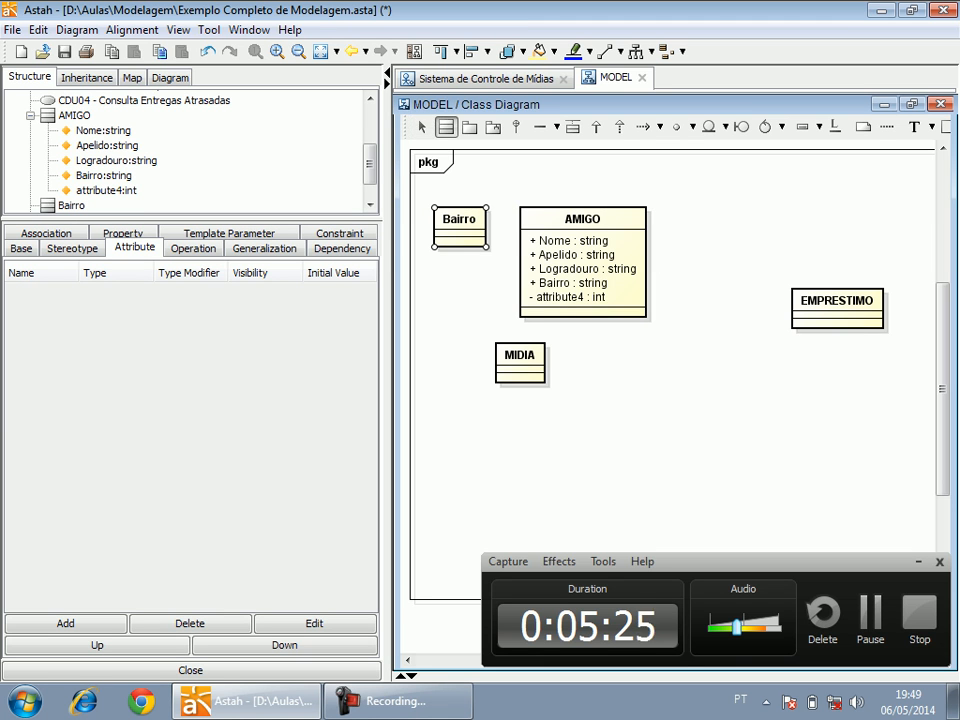
click(438, 285)
text(Cidade)
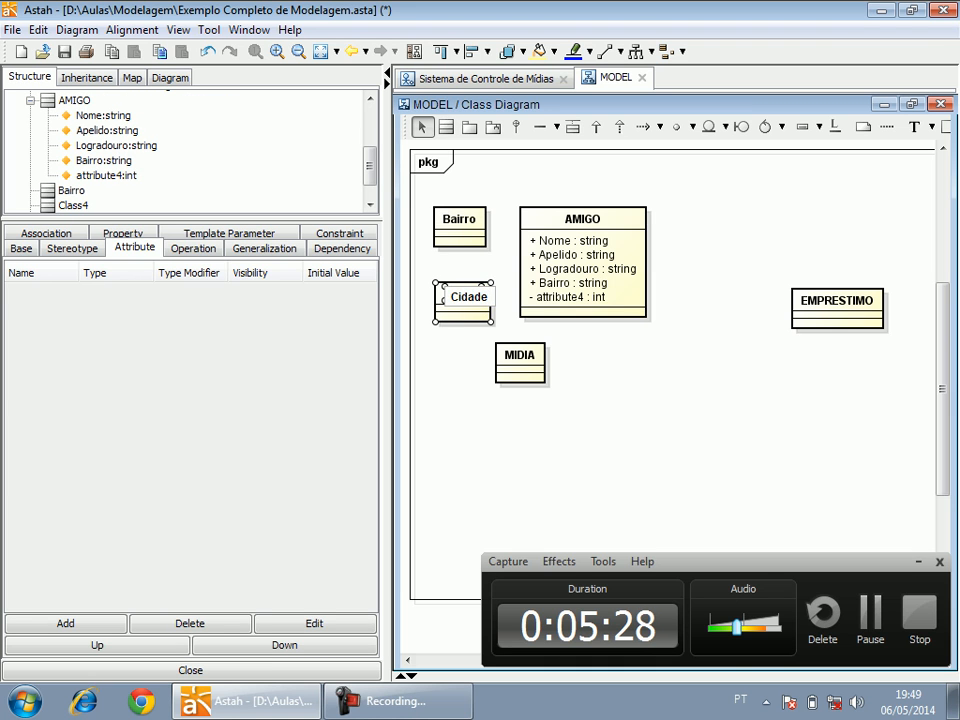
Add an attribute "Nome" of type string with public visibility to the Bairro class.
click(459, 223)
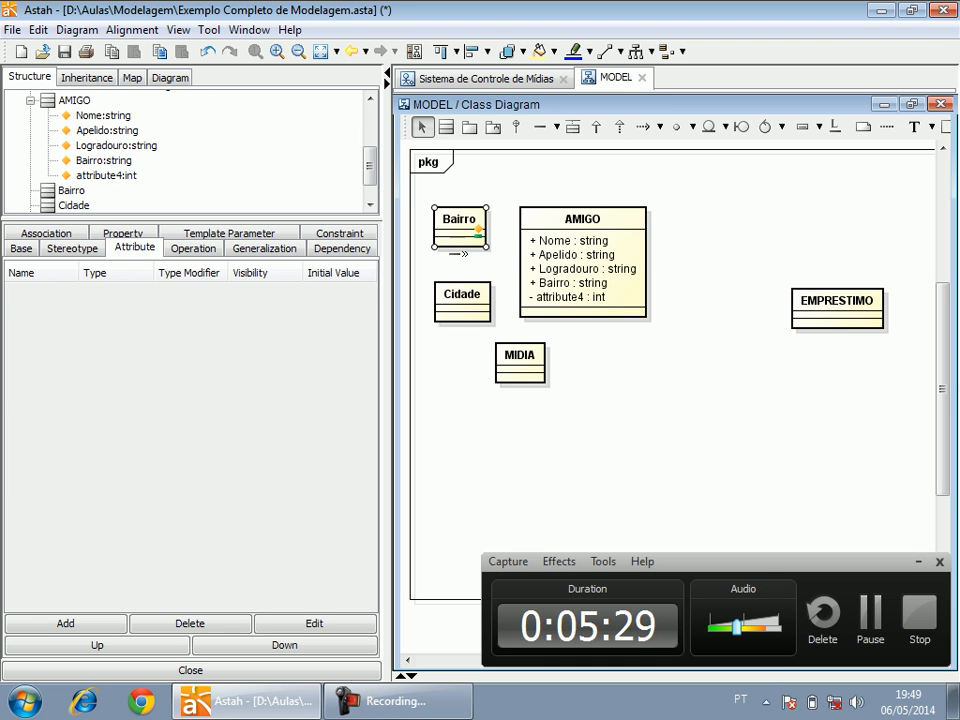
click(65, 623)
text(Nome)
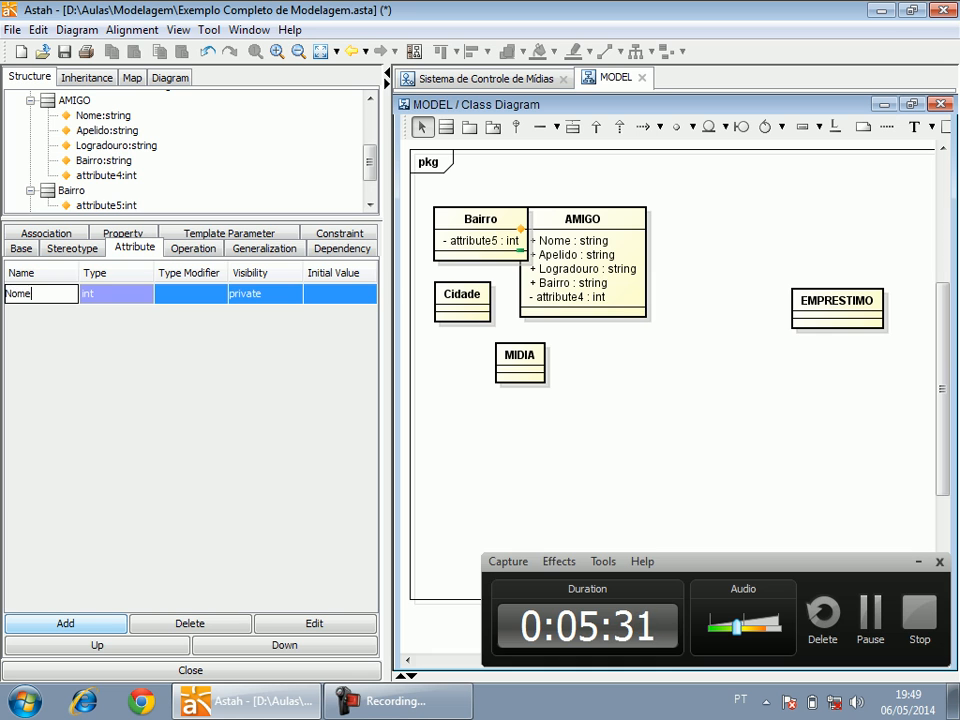
key(Tab)
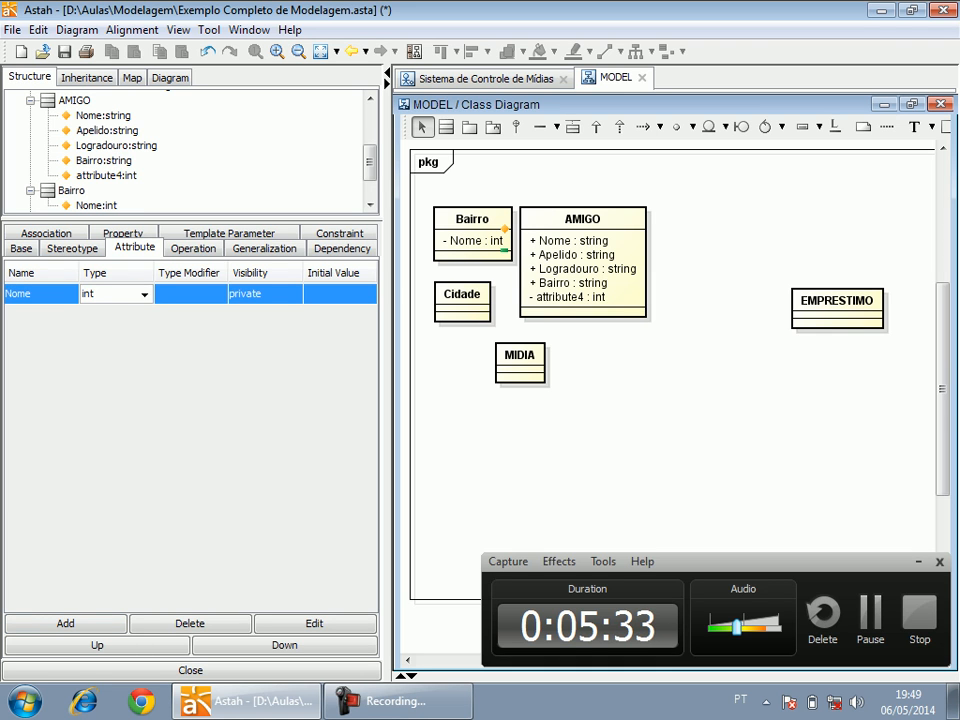
click(145, 294)
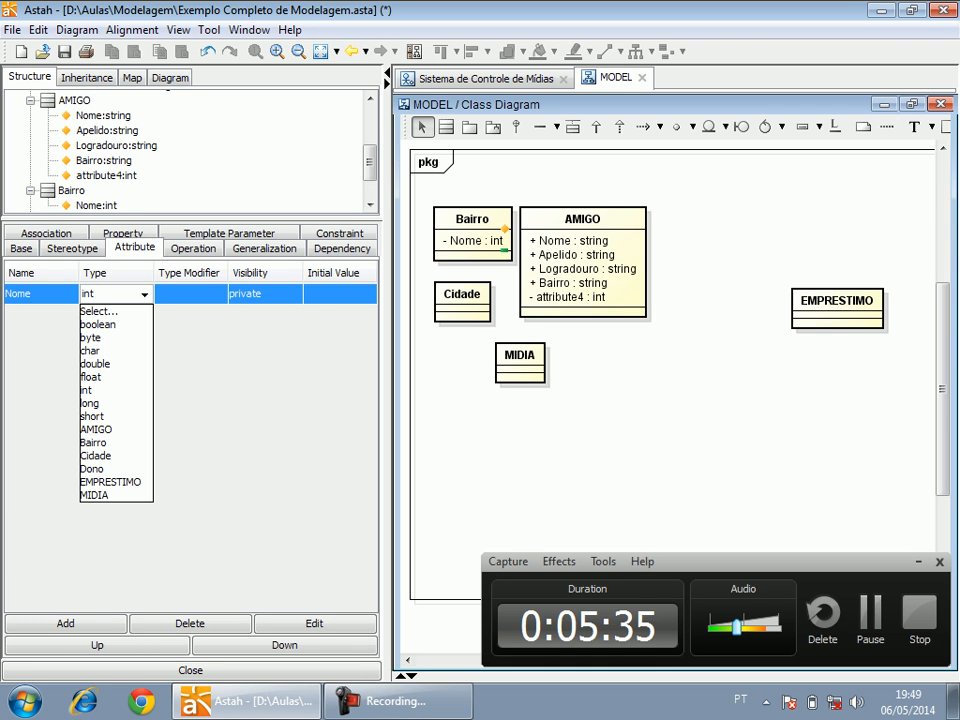
key(ctrl+a)
text(string)
key(Return)
click(264, 294)
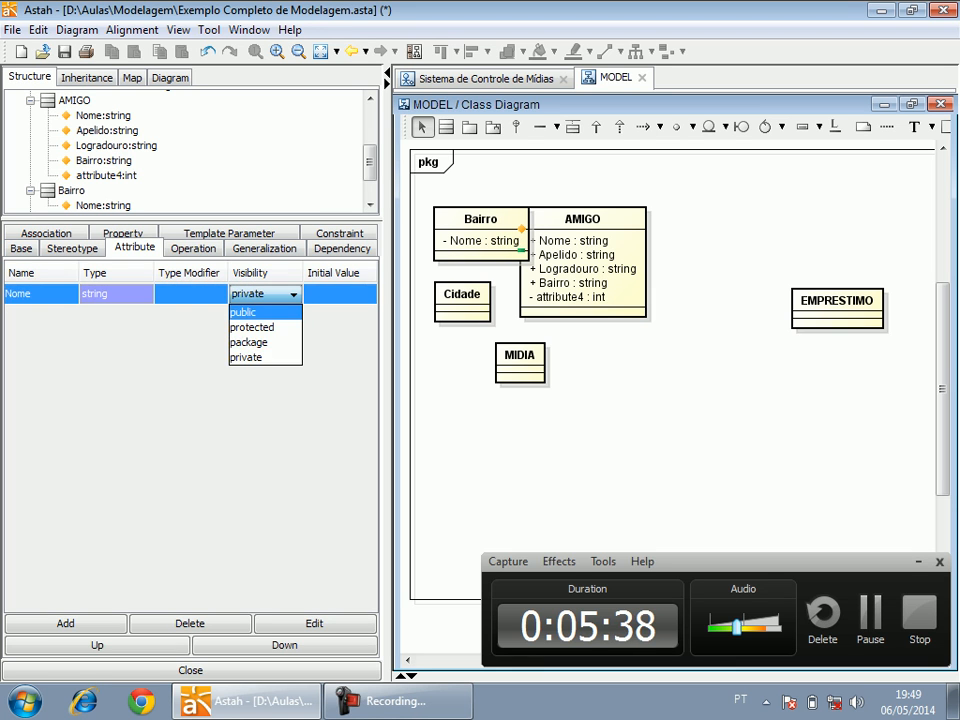
click(258, 312)
Spread out the classes by moving AMIGO up and right and Bairro slightly up, keeping Cidade below Bairro.
drag(583, 219, 645, 191)
drag(460, 300, 460, 317)
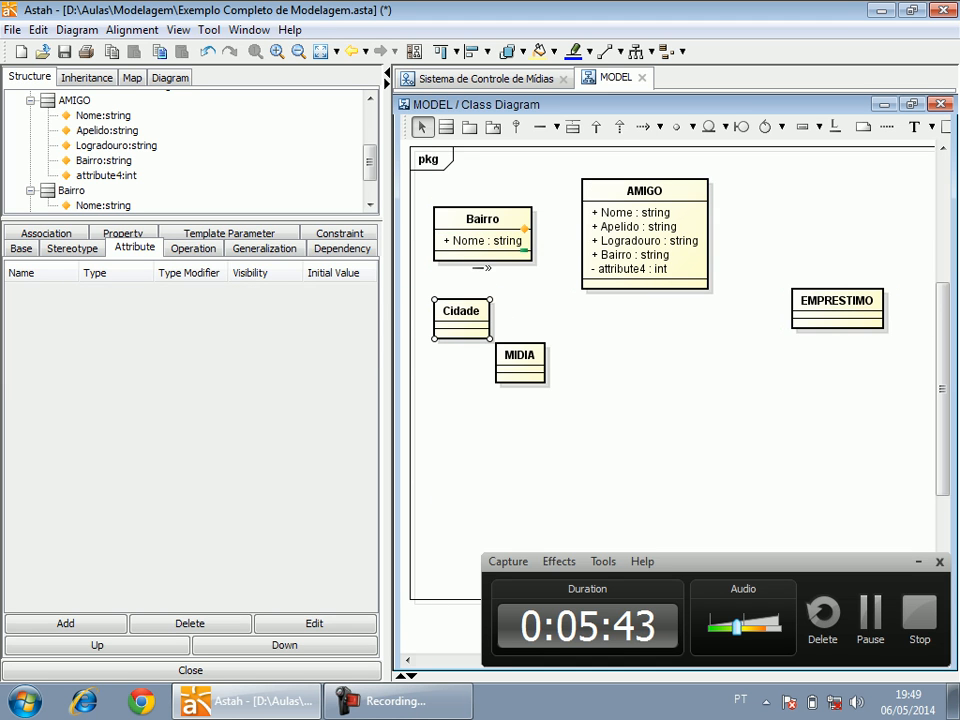
drag(482, 221, 482, 203)
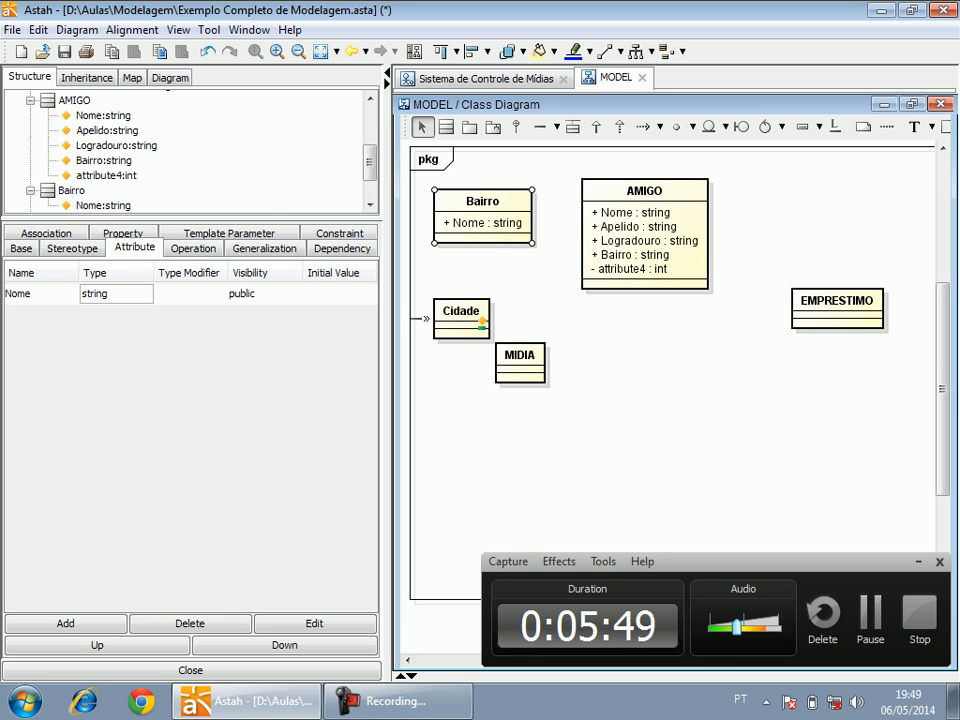
drag(461, 312, 461, 295)
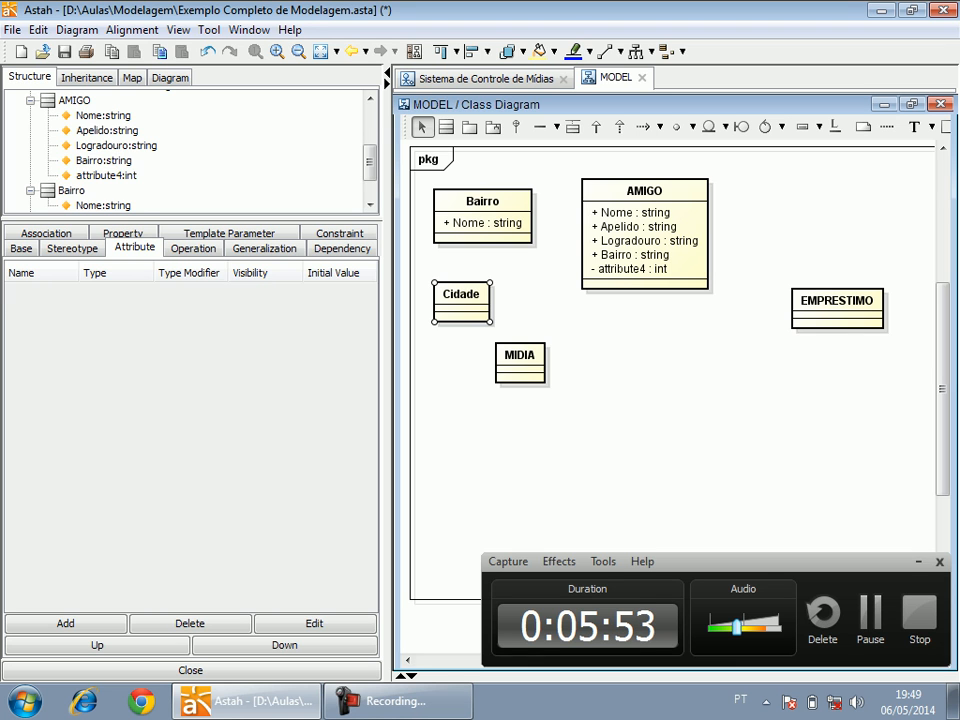
Add an attribute "Nome" with public visibility to the Cidade class.
click(65, 623)
text(N)
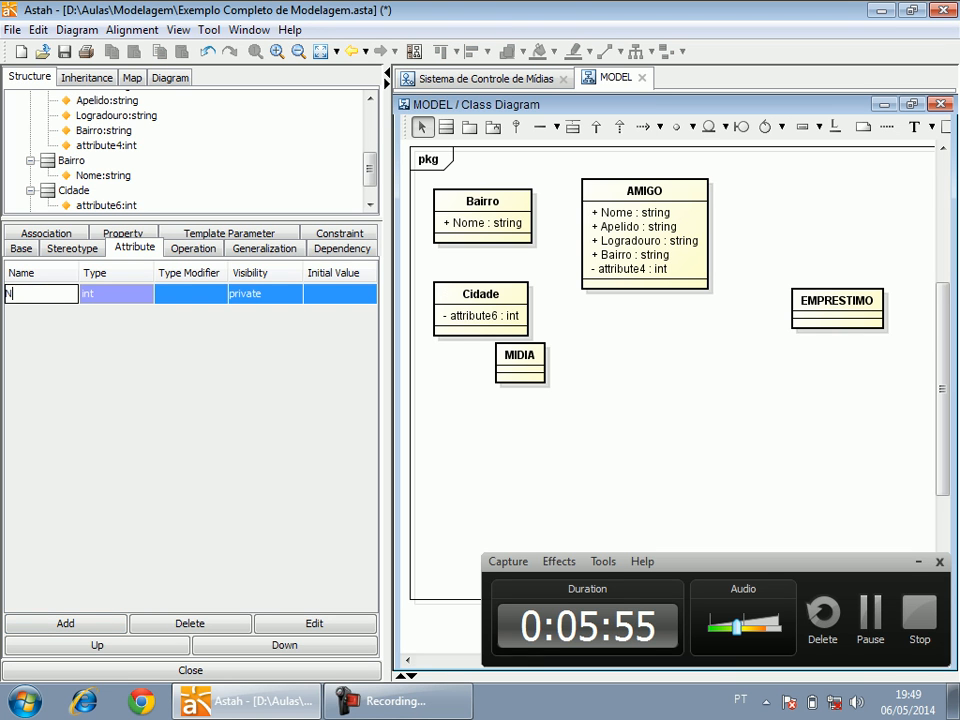
text(ome)
key(Return)
click(265, 294)
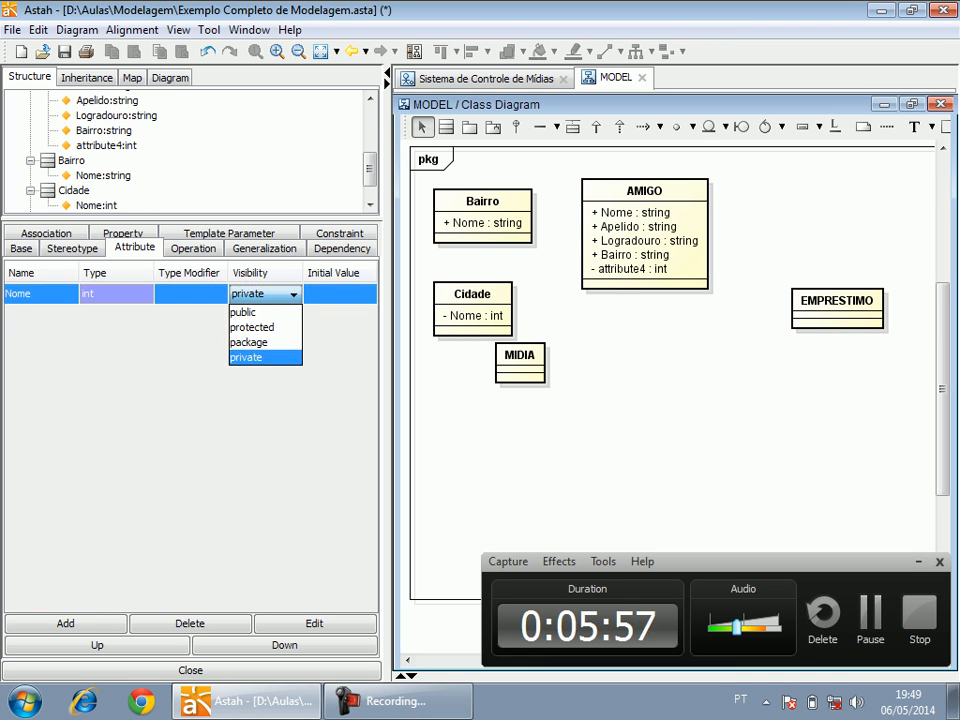
click(255, 312)
Move the MIDIA class down and right below AMIGO, and lower AMIGO slightly to line up with the Bairro class.
click(570, 415)
drag(519, 362, 611, 427)
click(585, 368)
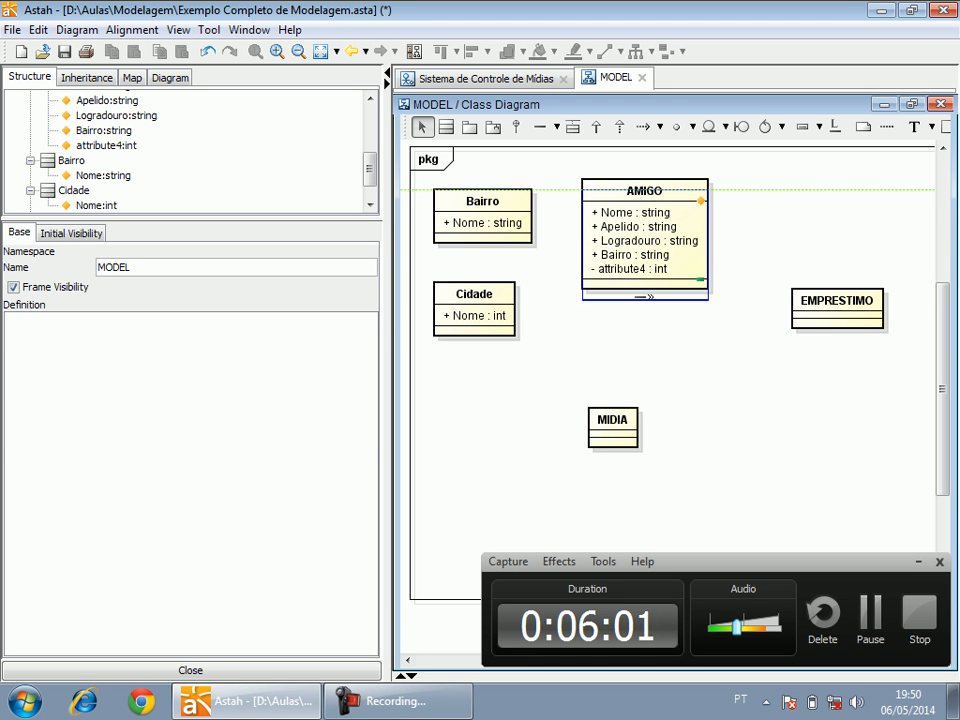
Rename the AMIGO class's attribute4 to "Telefone" and make it public with the + marker.
click(630, 279)
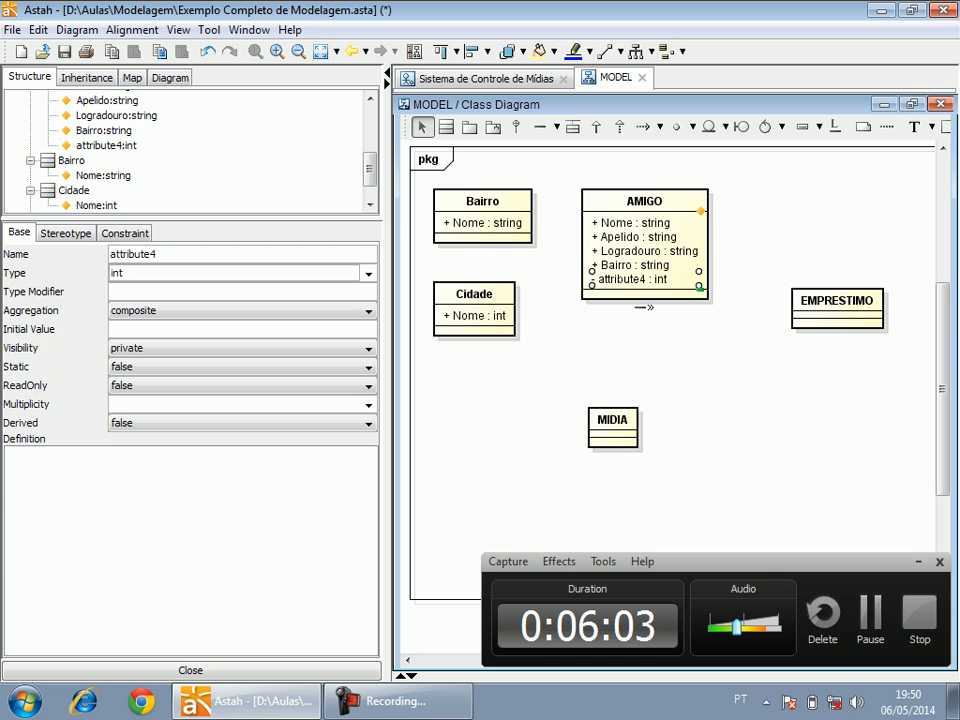
double_click(630, 279)
drag(601, 282, 650, 282)
text(Telefone)
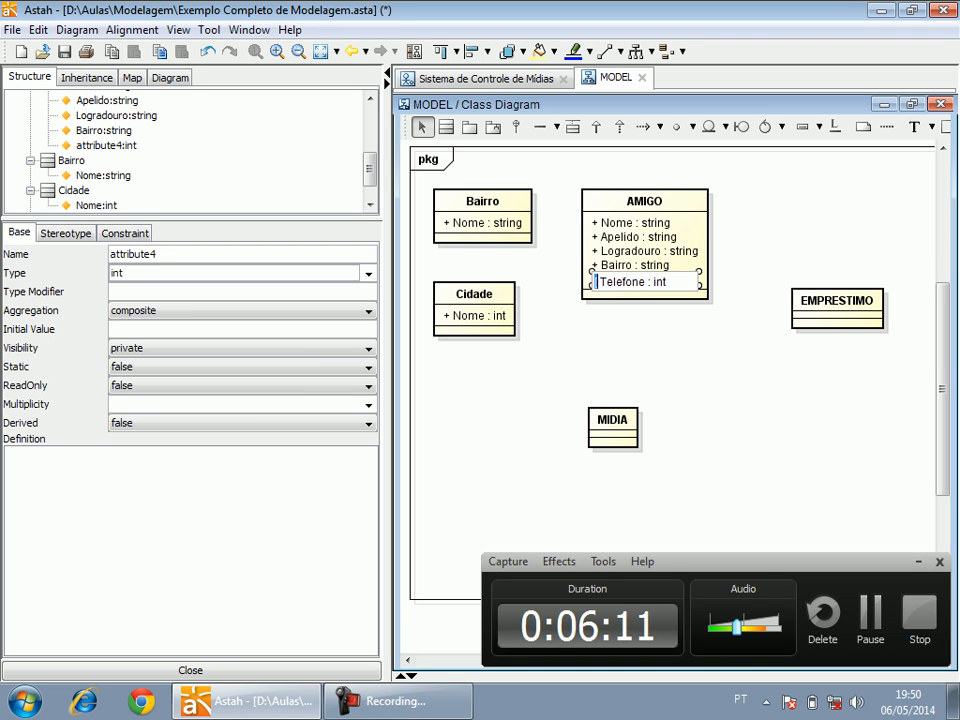
text(+)
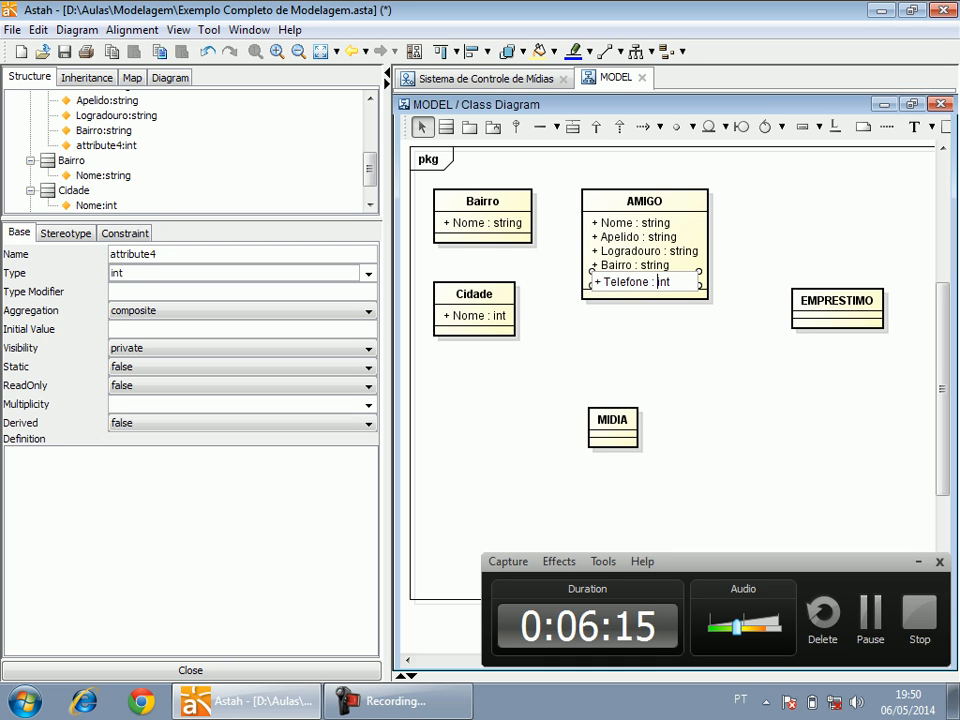
Change the type of AMIGO's telephone attribute to string directly in the class.
double_click(660, 282)
key(BackSpace)
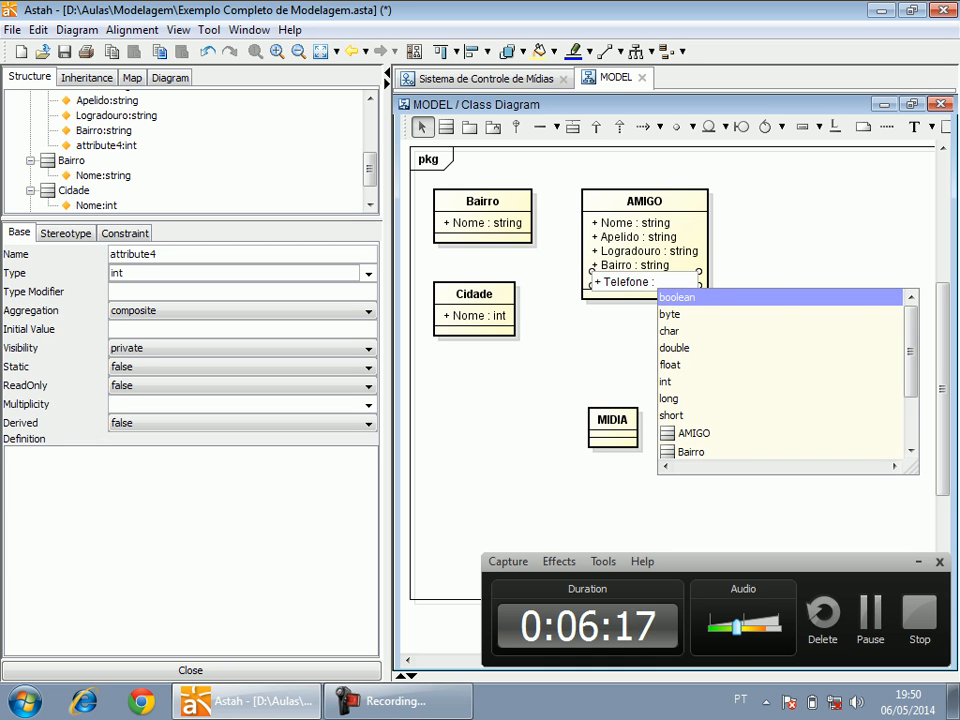
text(string)
key(BackSpace)
key(BackSpace)
key(BackSpace)
key(BackSpace)
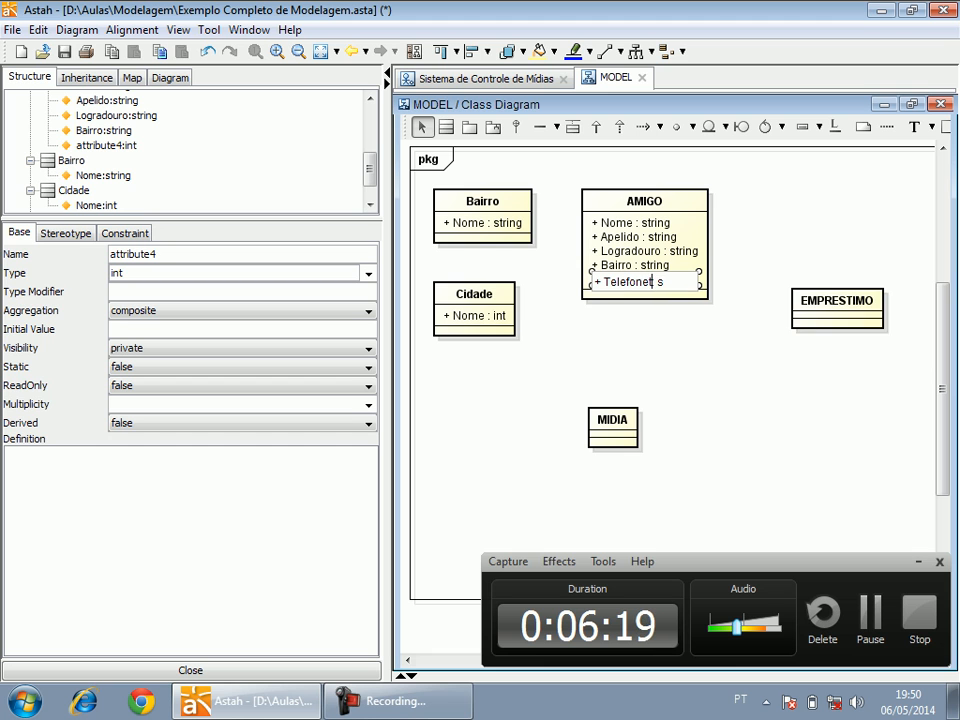
click(664, 282)
key(BackSpace)
text(string)
click(668, 345)
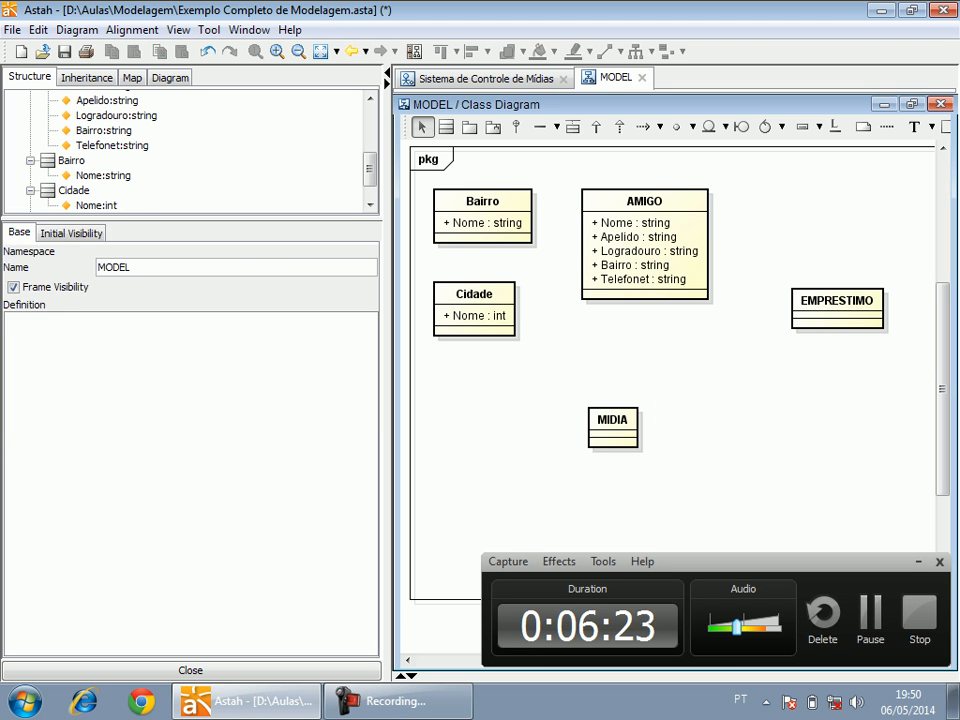
Add a new attribute to the AMIGO class and correct the misspelled "Telefonet" attribute name to "Telefone".
click(644, 202)
click(65, 623)
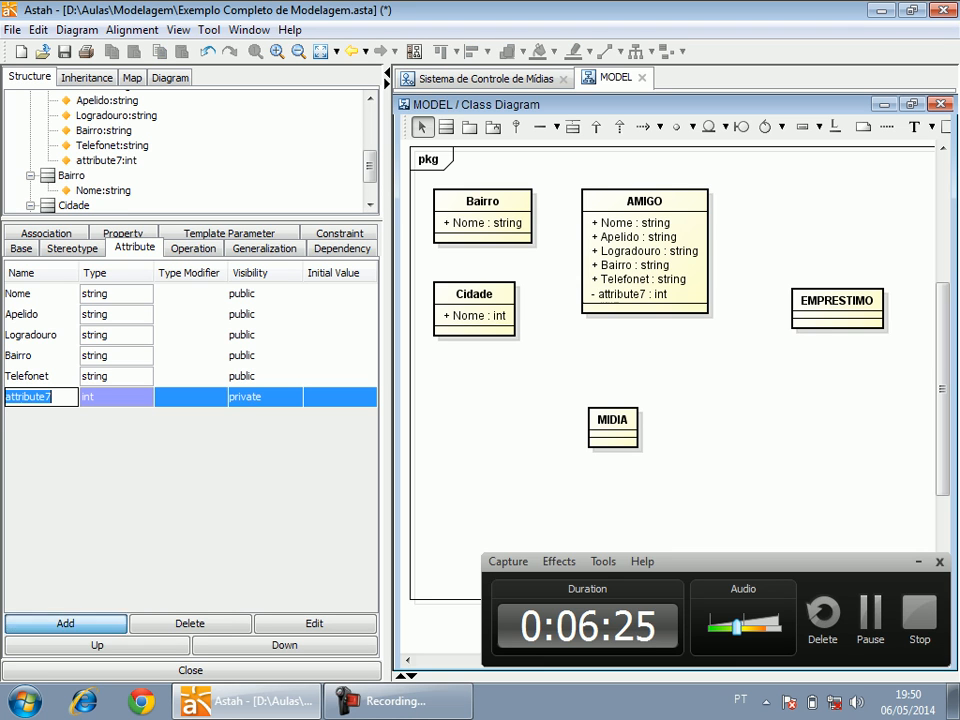
double_click(50, 376)
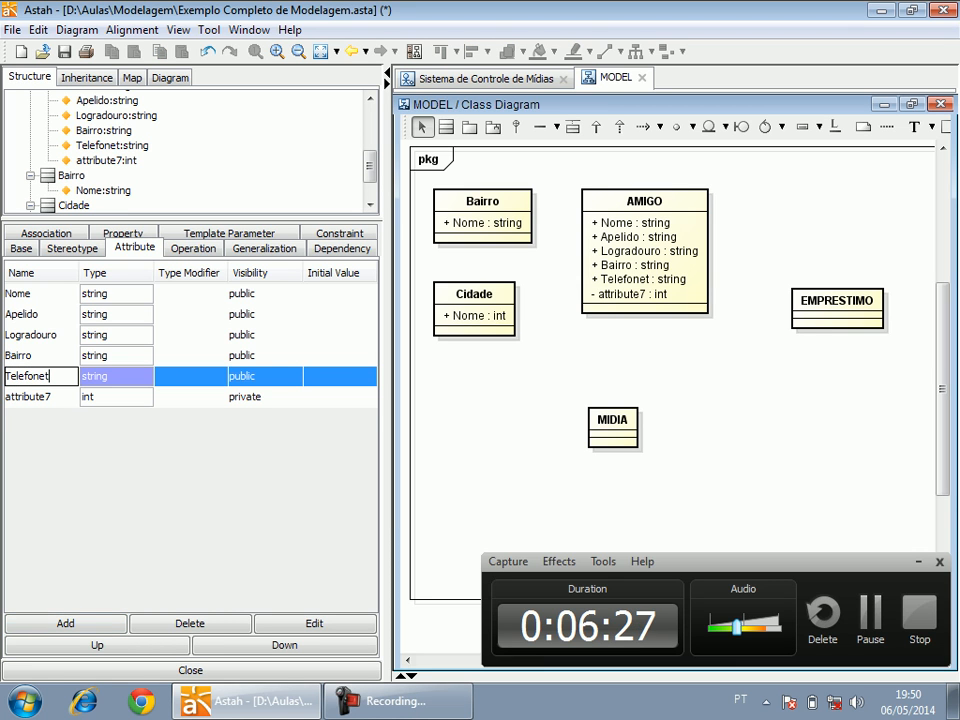
click(50, 376)
Name AMIGO's new attribute "Celular" and set its type to string and its visibility to public.
double_click(50, 397)
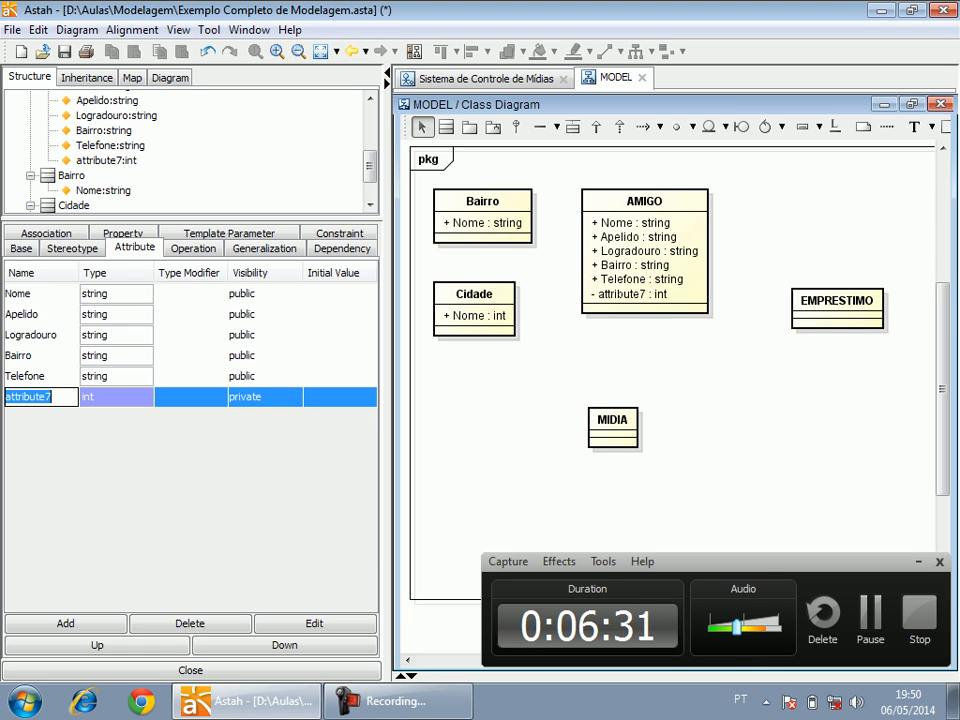
text(Celular)
key(Return)
double_click(110, 397)
text(string)
key(Return)
click(250, 397)
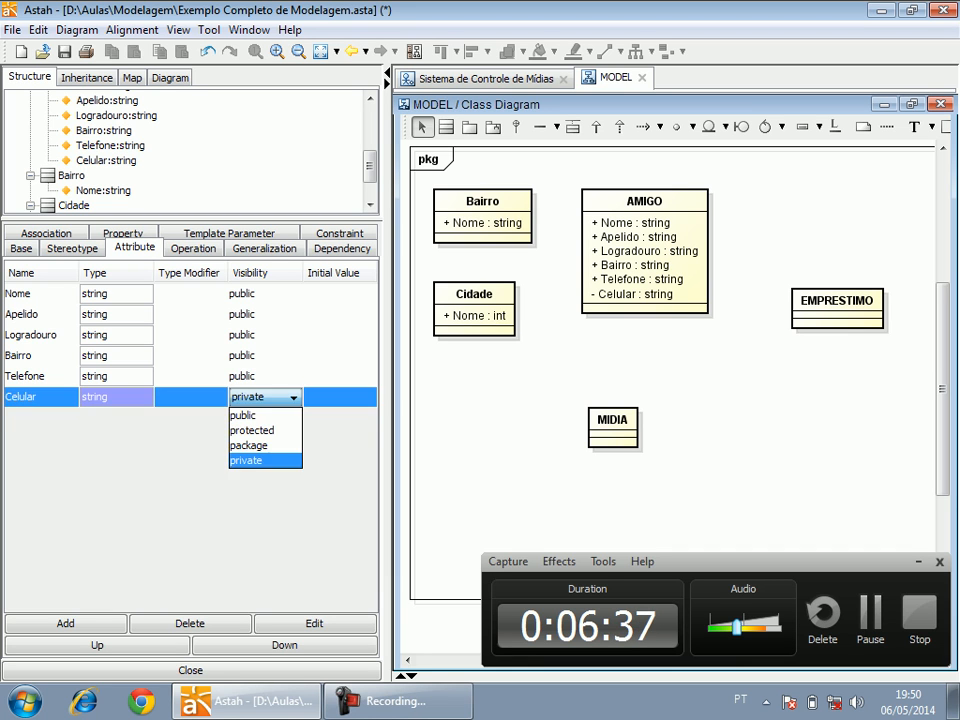
click(246, 416)
Add an attribute "Email" of type string with public visibility to the AMIGO class.
click(66, 624)
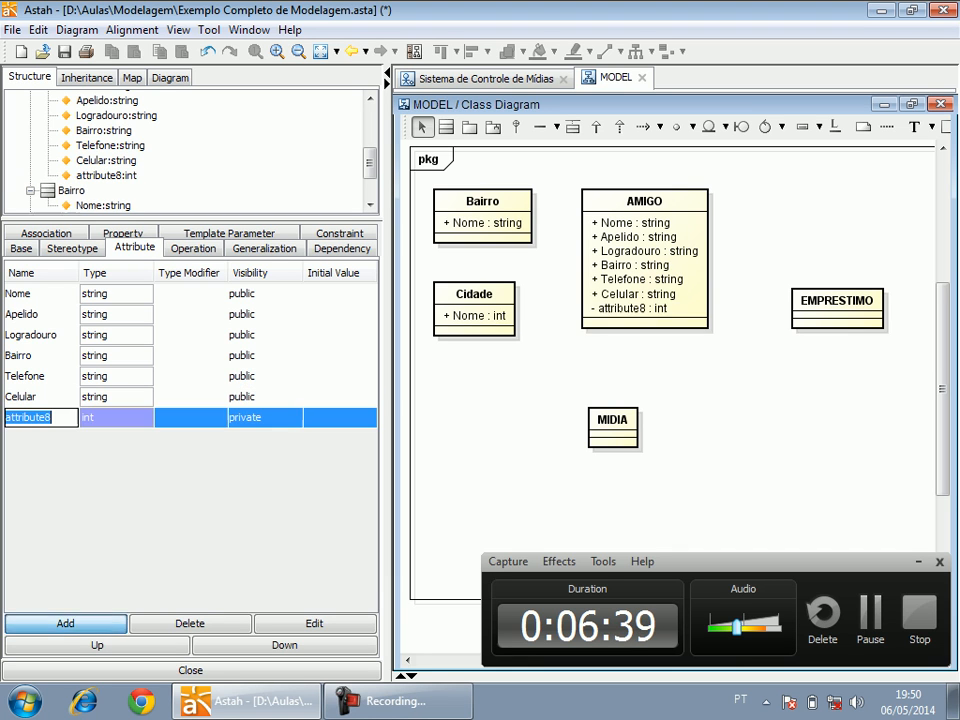
text(Email)
key(Return)
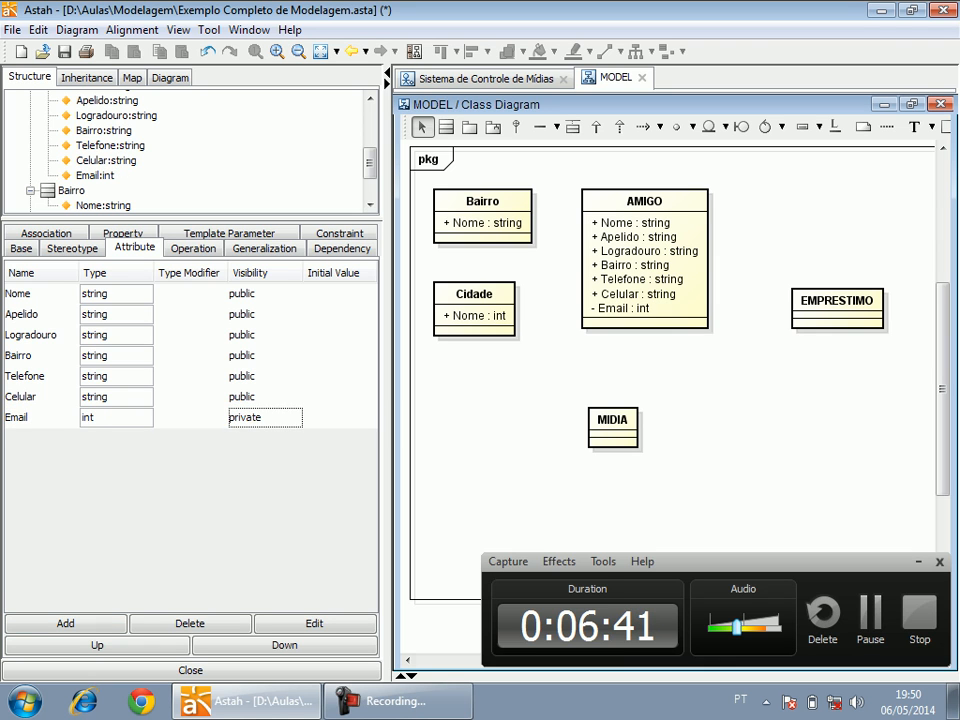
double_click(112, 417)
text(string)
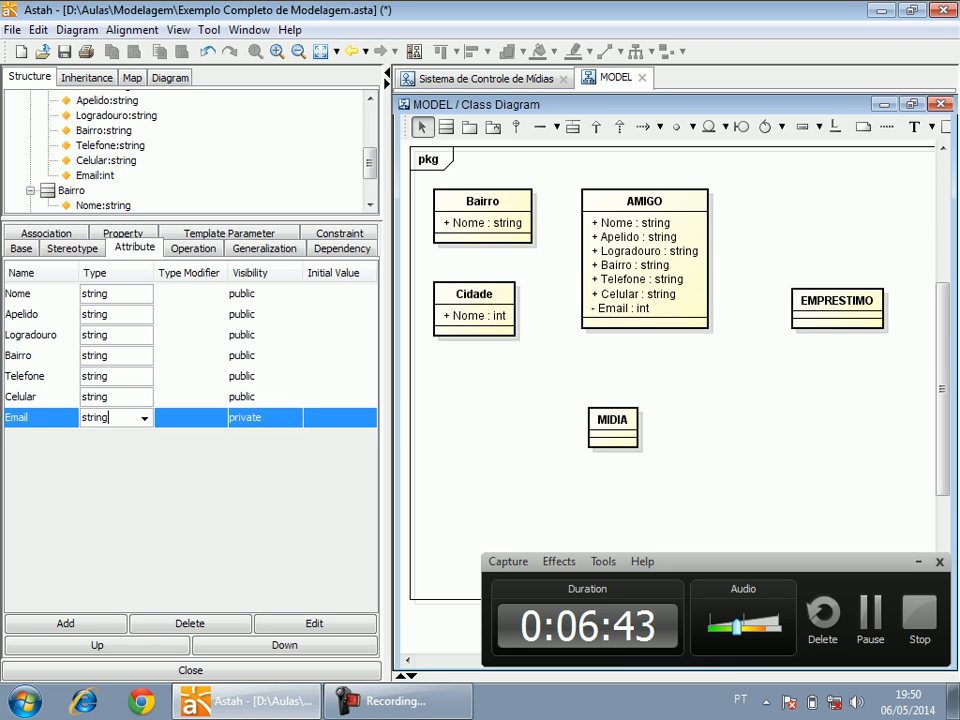
key(Return)
click(250, 417)
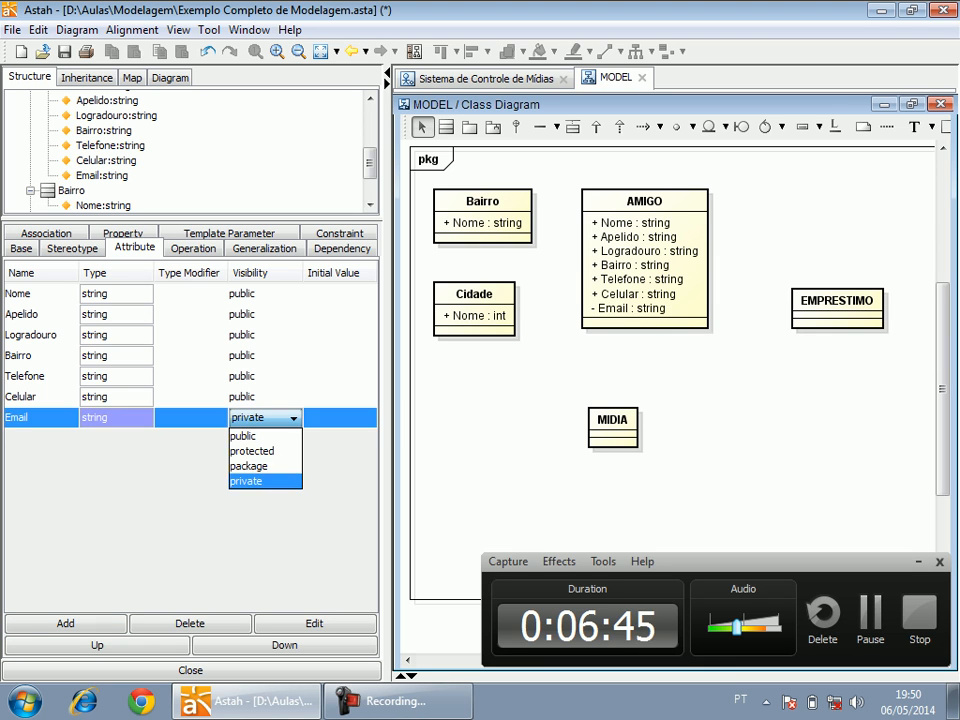
key(Return)
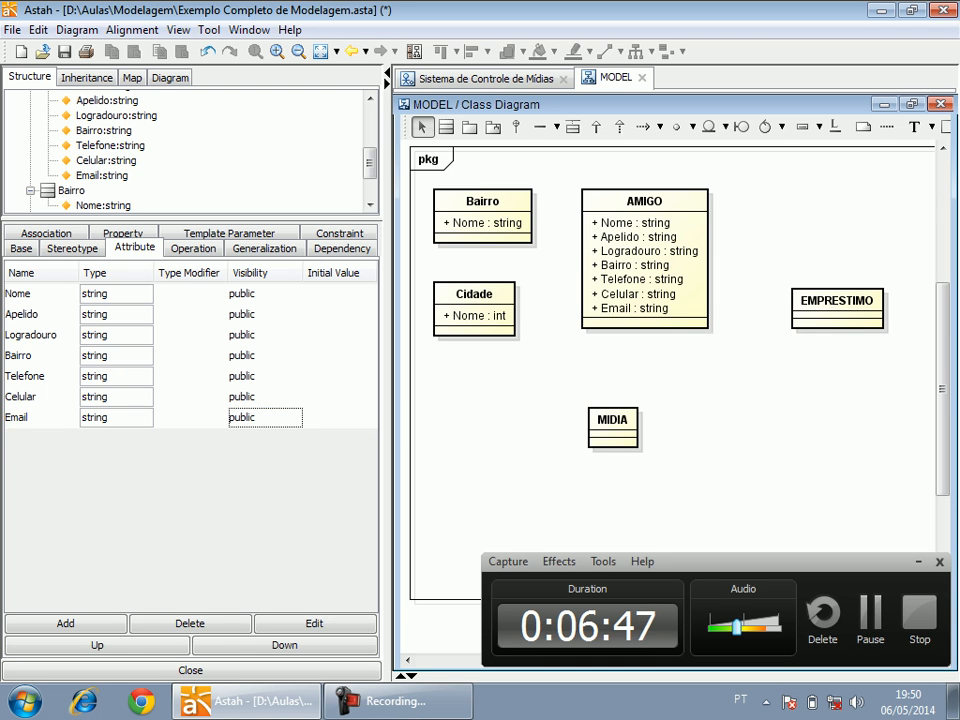
Add an attribute "Mae" of type string to the AMIGO class.
click(65, 623)
text(Mae)
key(Return)
key(ctrl+a)
text(string)
key(Return)
Add an attribute "Pai" of type string to the AMIGO class.
click(65, 623)
text(Pai)
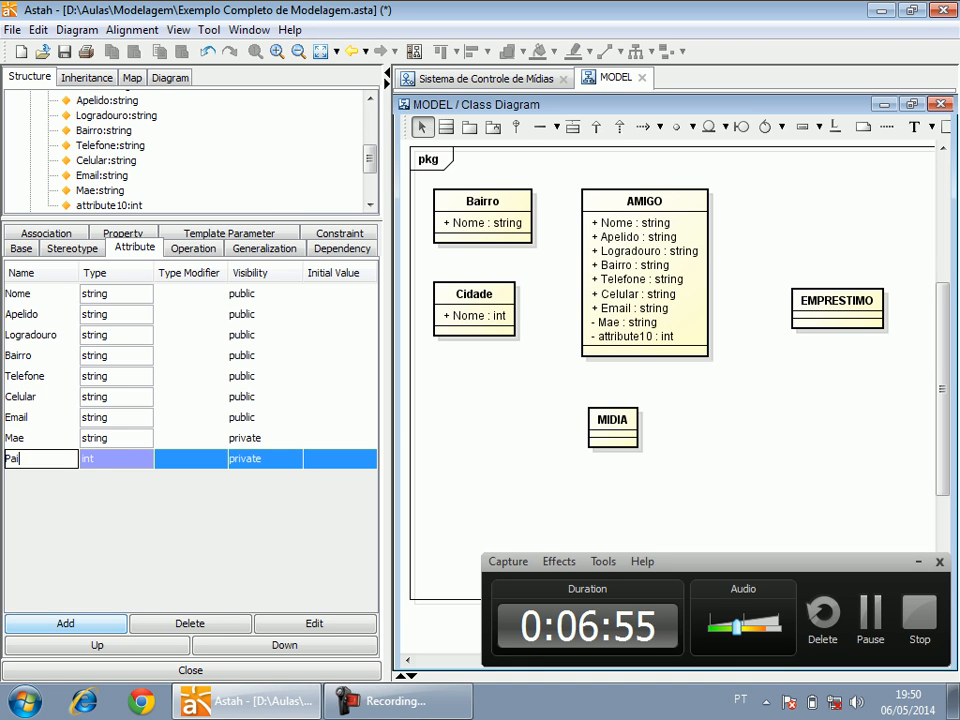
key(Tab)
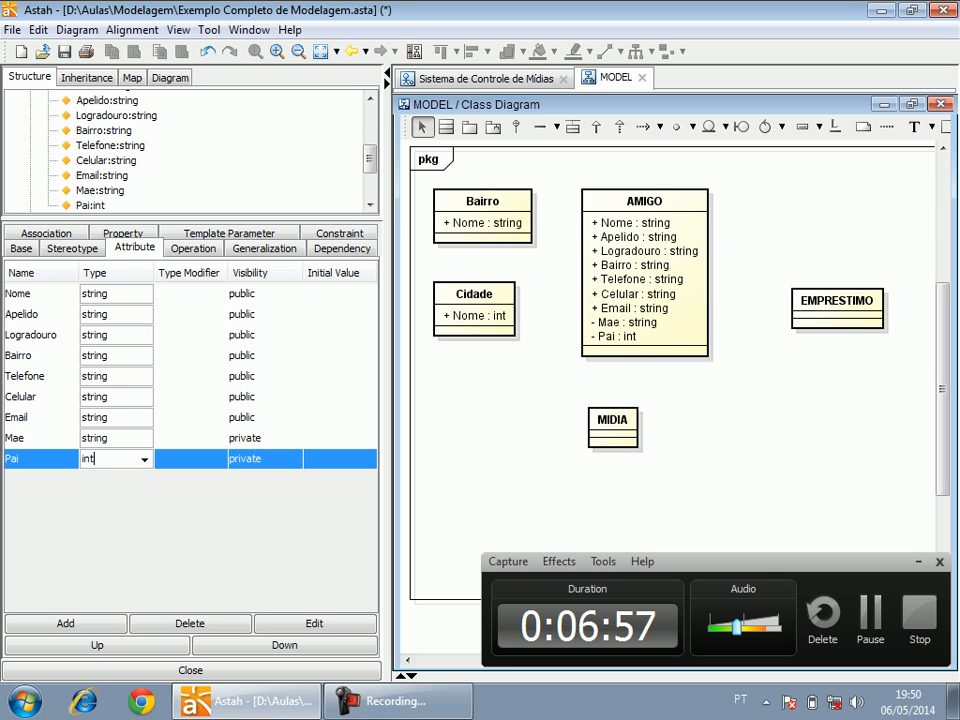
key(ctrl+a)
text(st)
key(Return)
Set the visibility of AMIGO's Mae and Pai attributes to public.
click(262, 438)
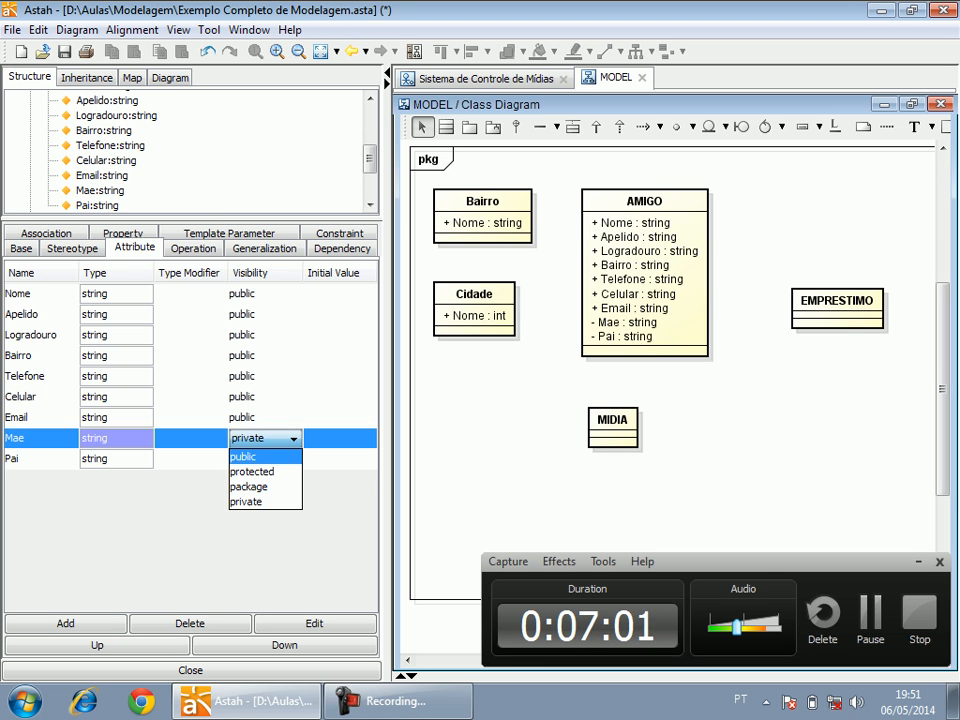
click(260, 457)
click(260, 459)
click(245, 477)
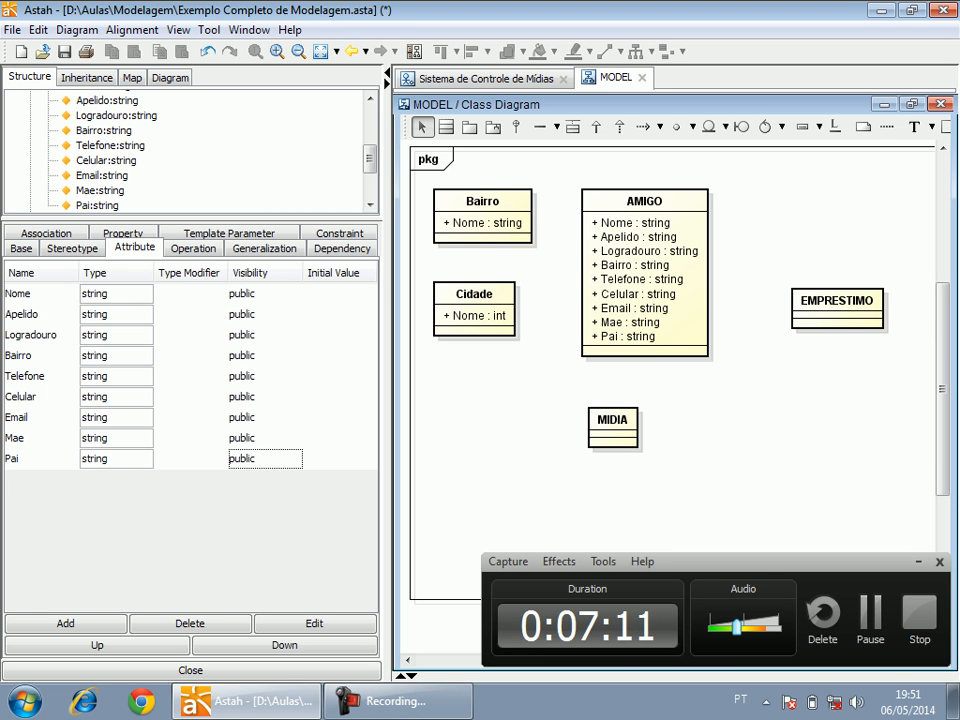
Add an attribute "Id" of type string with public visibility to the MIDIA class.
click(612, 440)
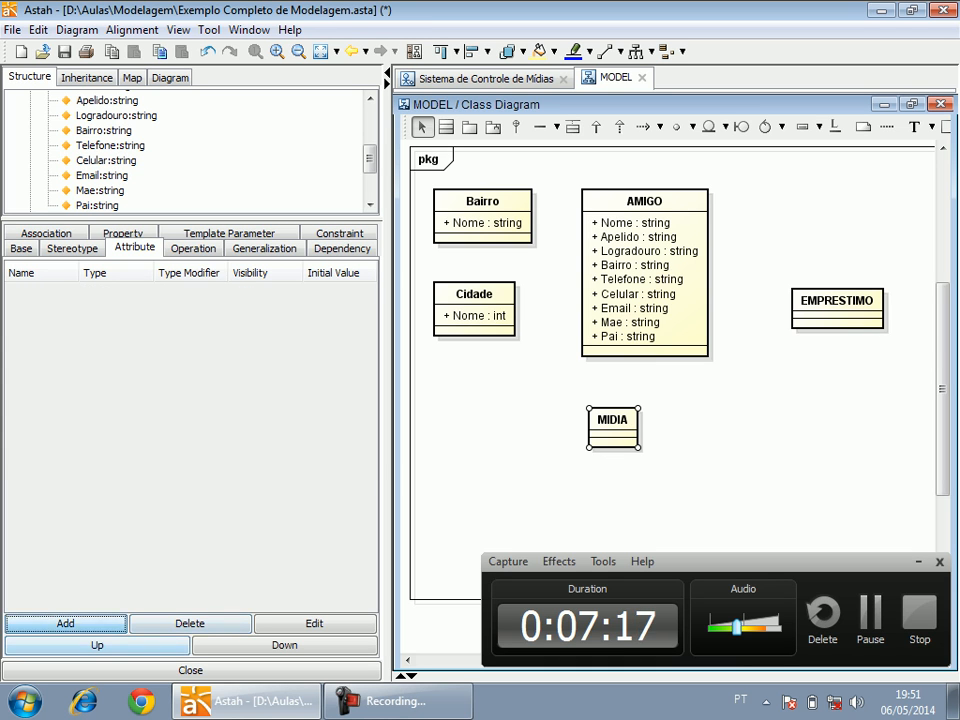
click(65, 623)
text(Id)
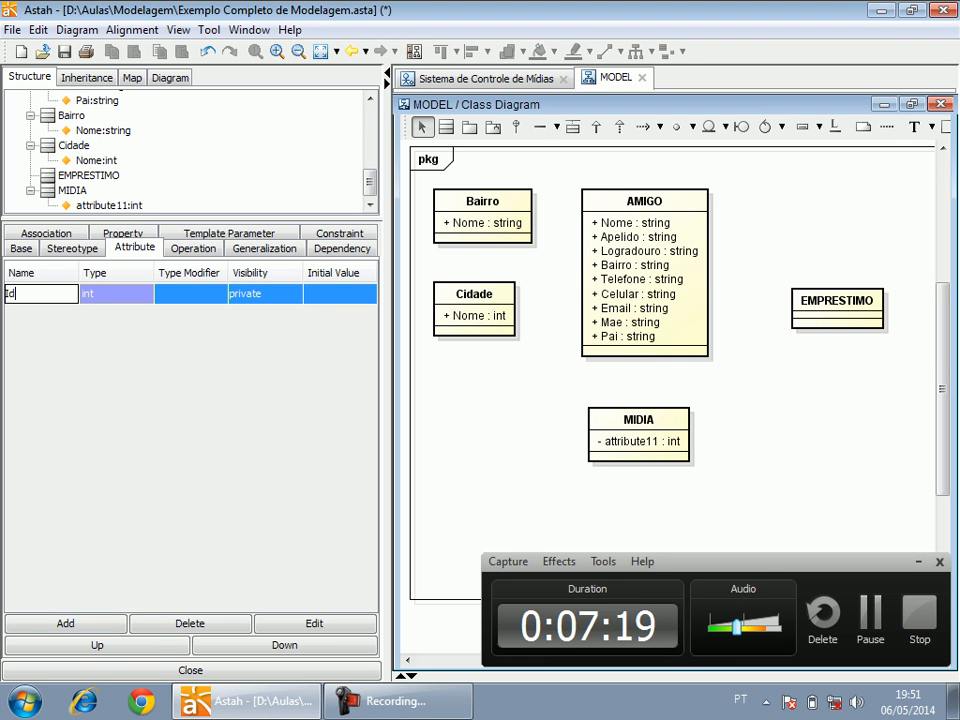
key(Tab)
click(91, 294)
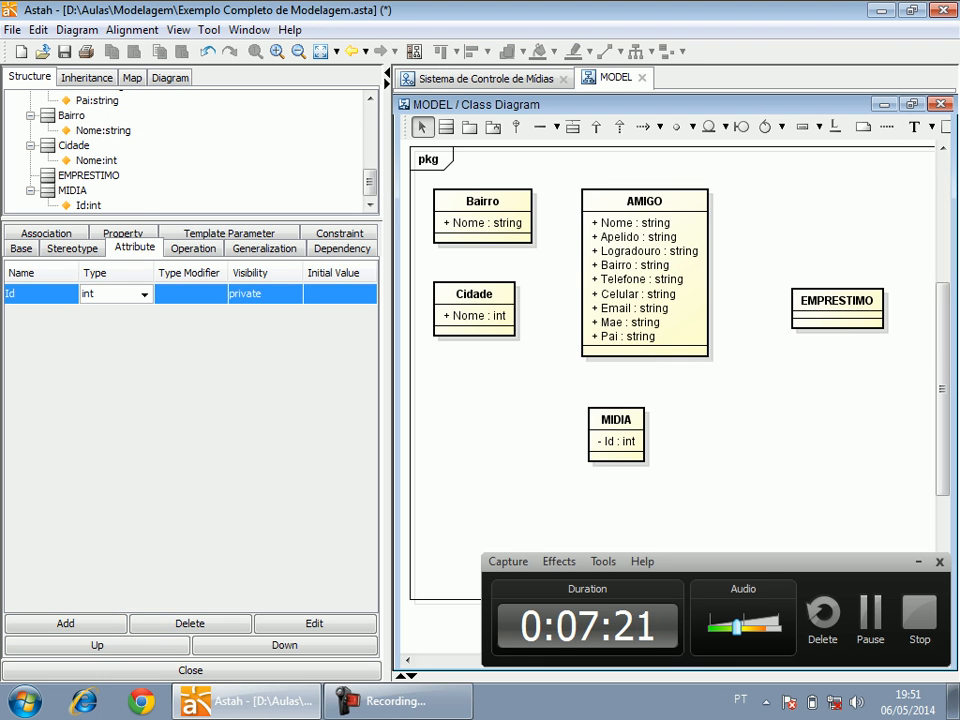
double_click(91, 294)
text(string)
click(262, 293)
click(262, 293)
click(250, 313)
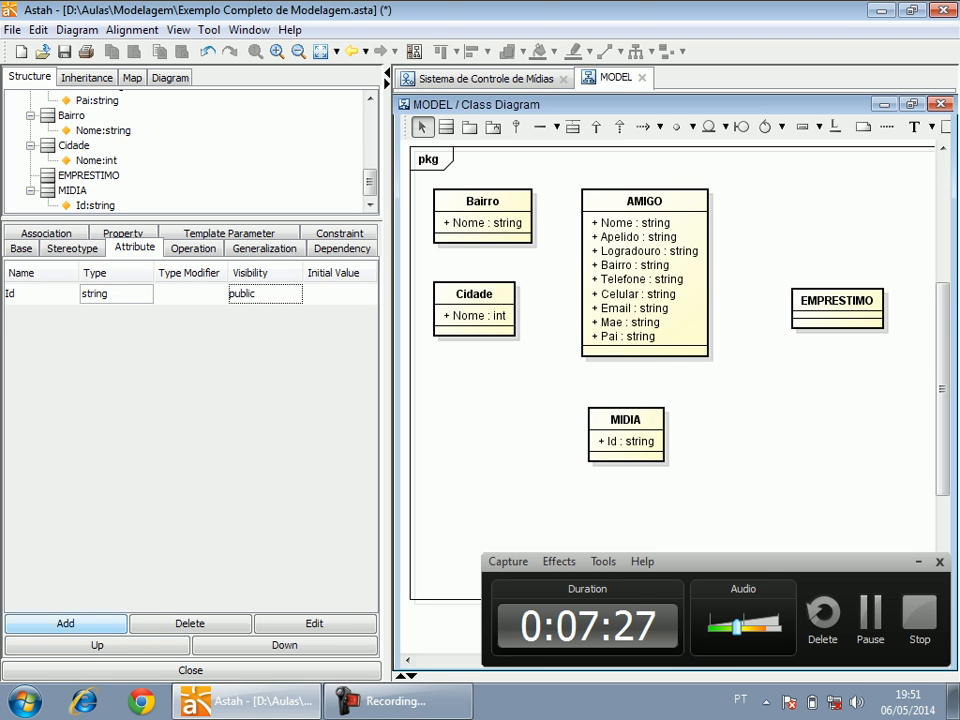
Add an attribute "Nome" of type string with public visibility to the MIDIA class.
click(66, 624)
text(Nome)
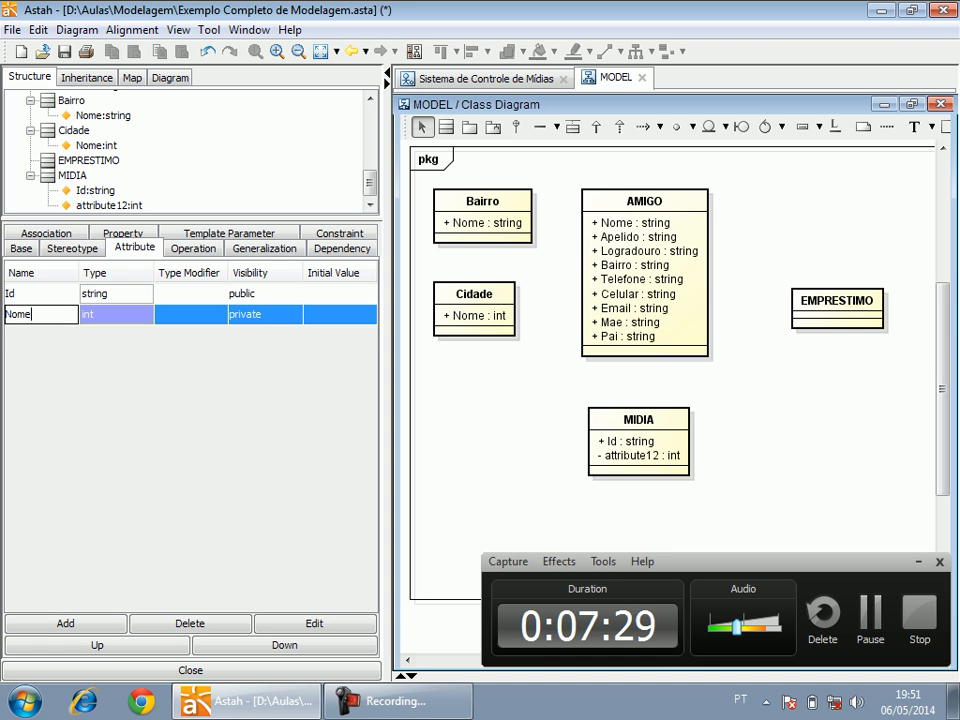
key(Return)
click(115, 314)
text(as)
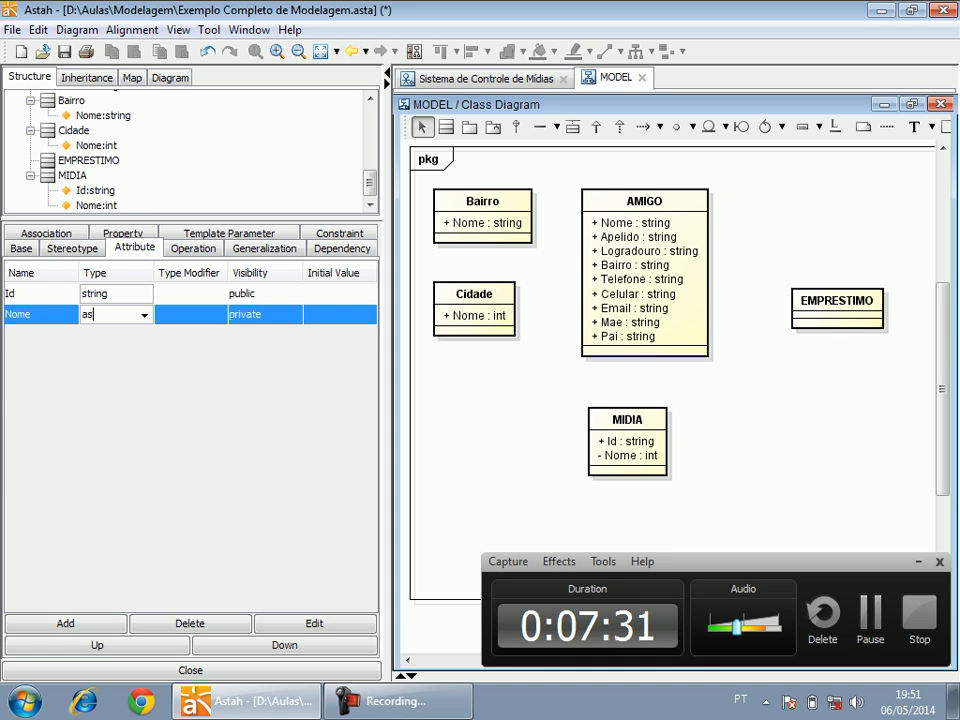
text(tring)
key(Return)
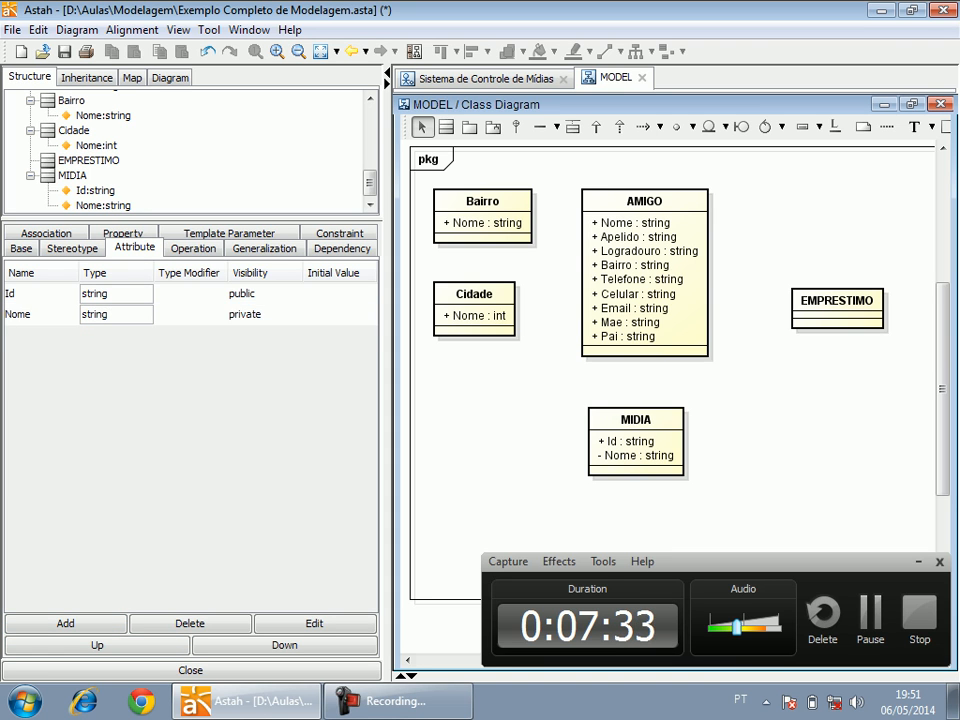
click(265, 314)
key(Up)
key(Up)
key(Up)
key(Return)
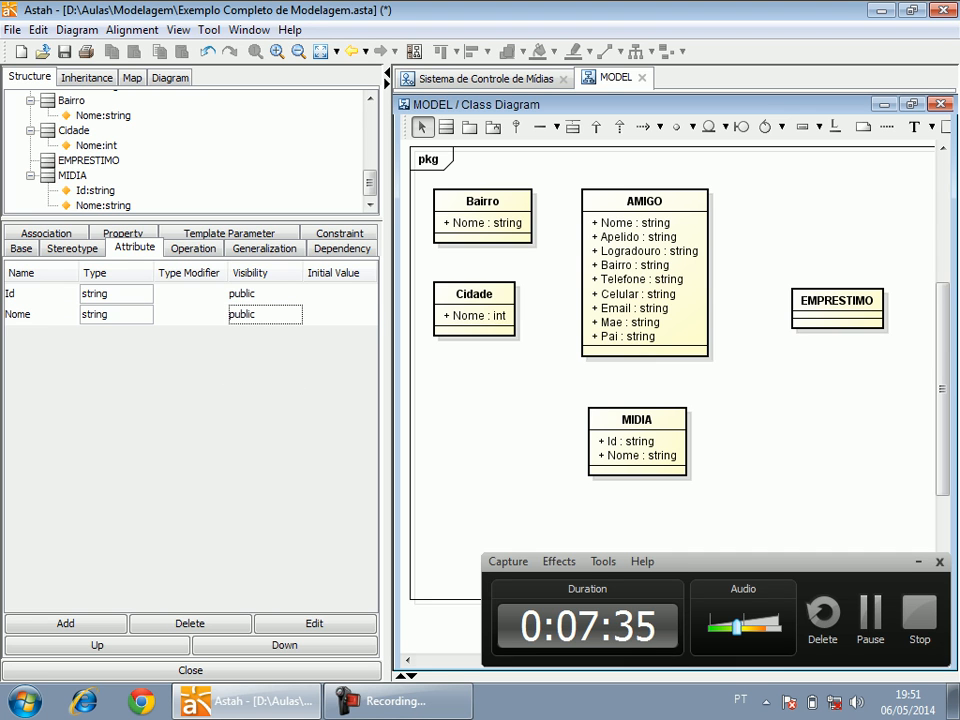
Place a new class named "TipoMidia" below the Cidade class.
click(510, 400)
click(446, 127)
click(480, 430)
text(Ti)
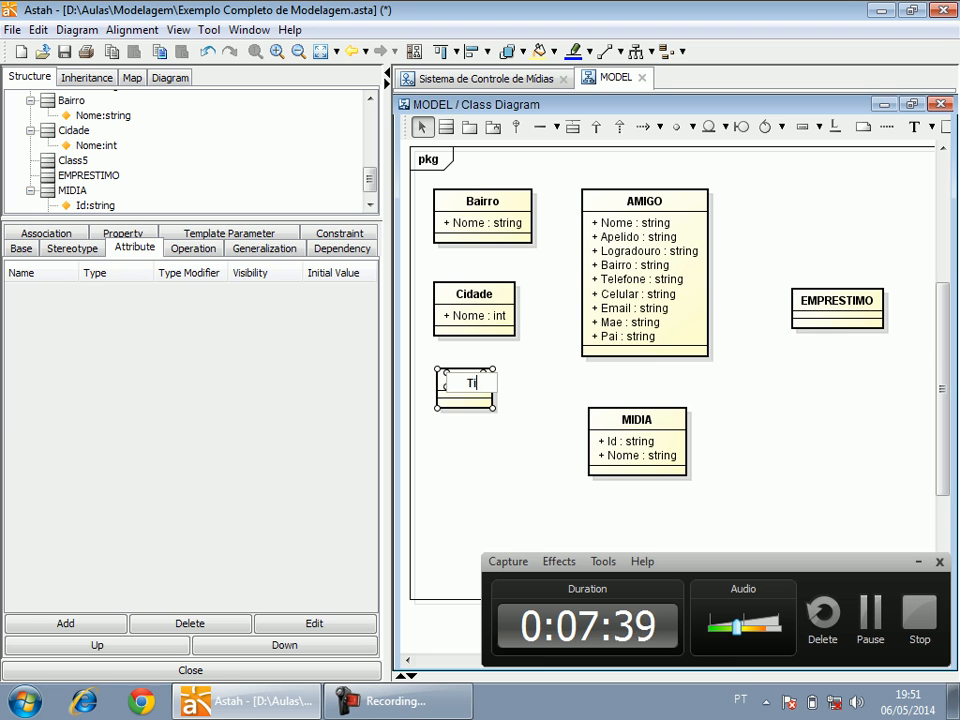
text(poMidia)
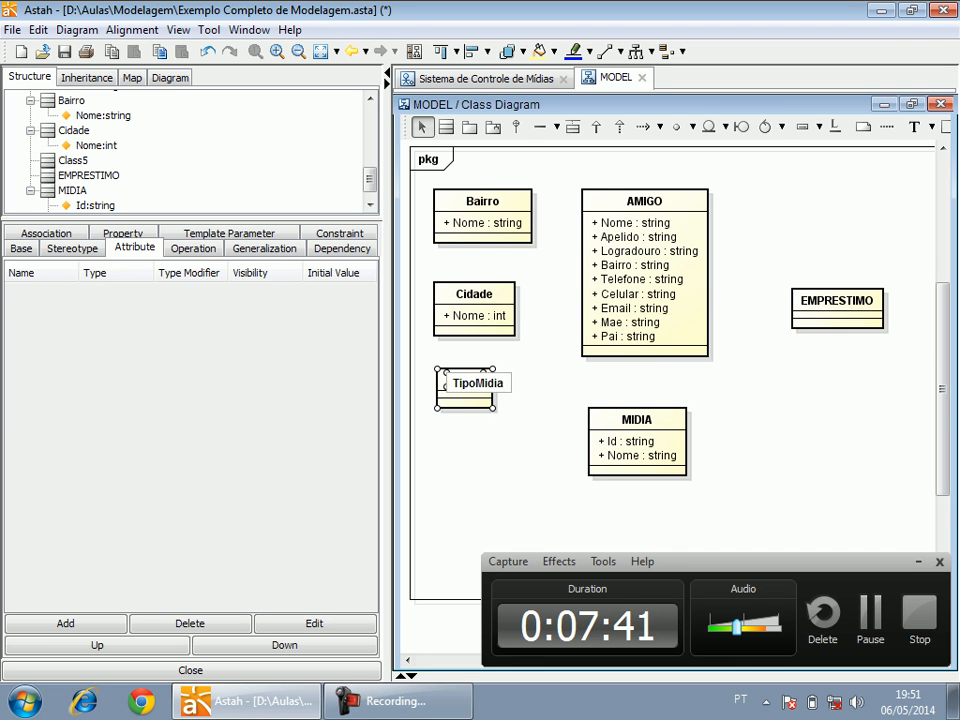
key(Return)
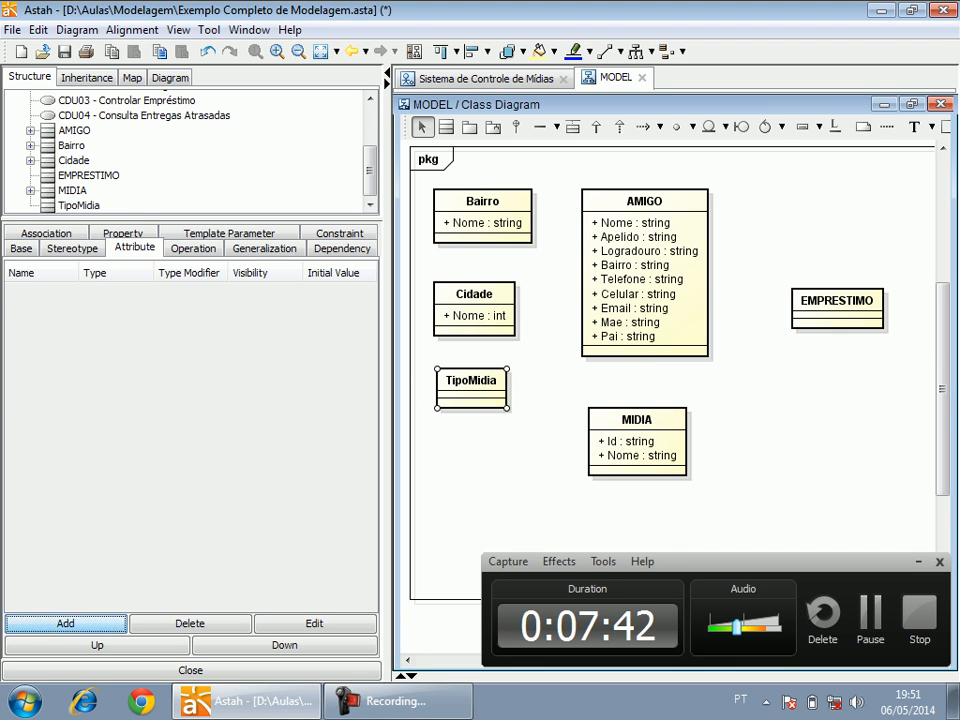
Add an attribute named "N" to the TipoMidia class and delete the surplus "ome" attribute.
click(65, 624)
text(N)
click(65, 624)
text(ome)
key(Return)
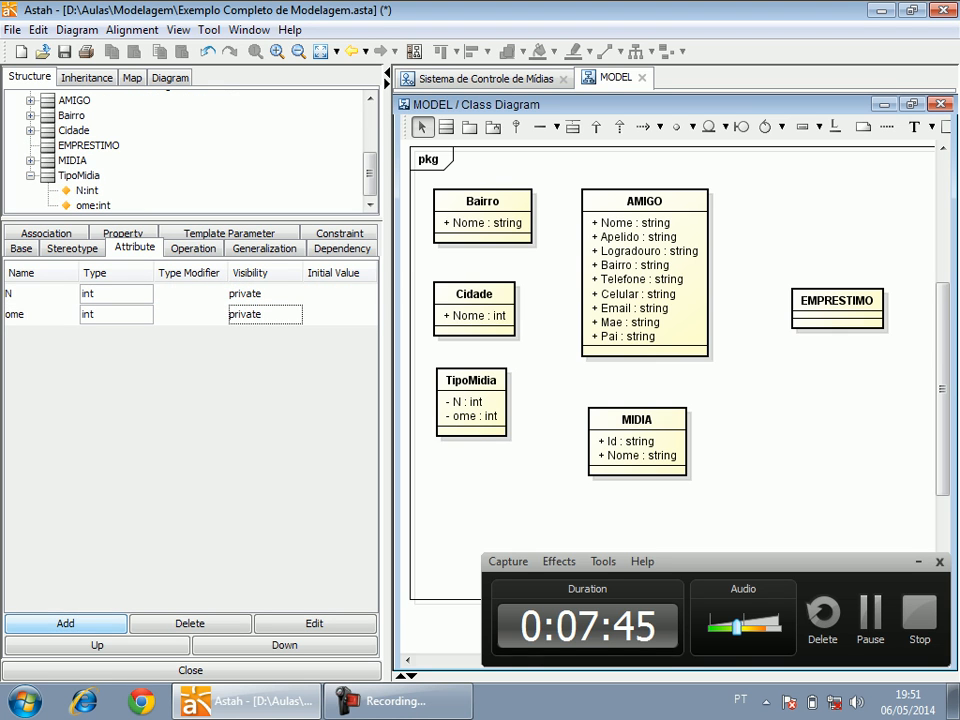
click(248, 315)
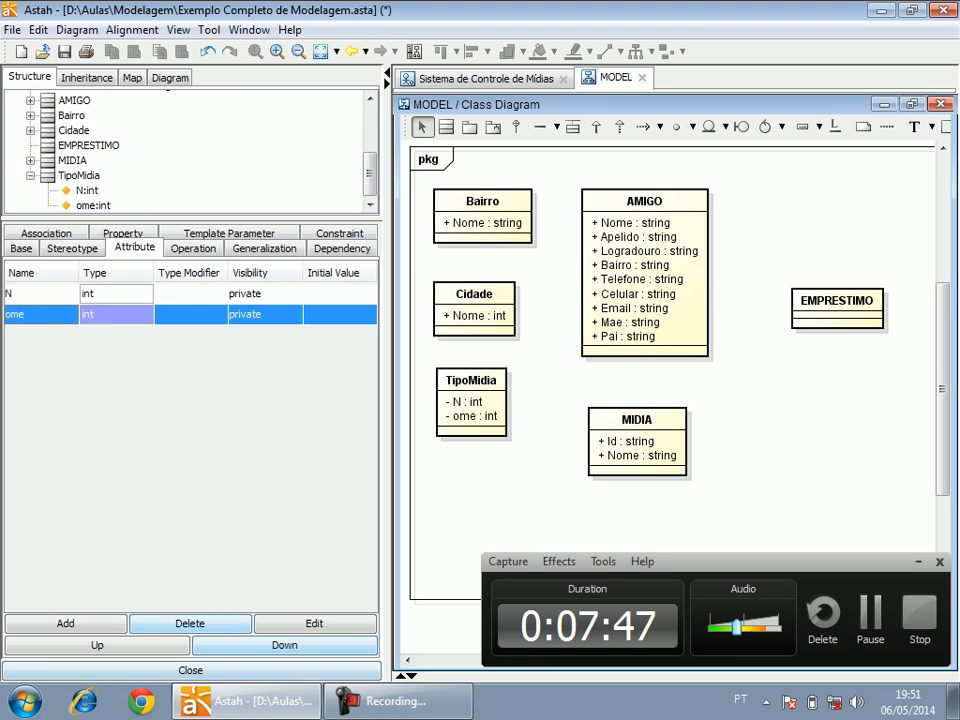
click(190, 623)
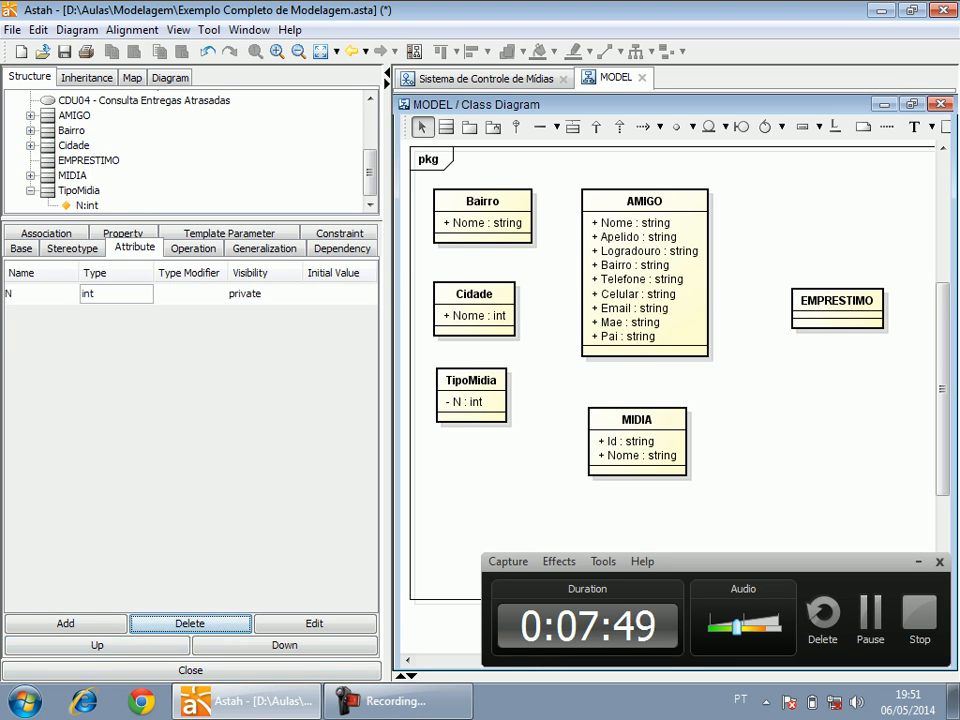
Rename TipoMidia's attribute to "Nome" and give it type string and public visibility.
click(40, 293)
text(ome)
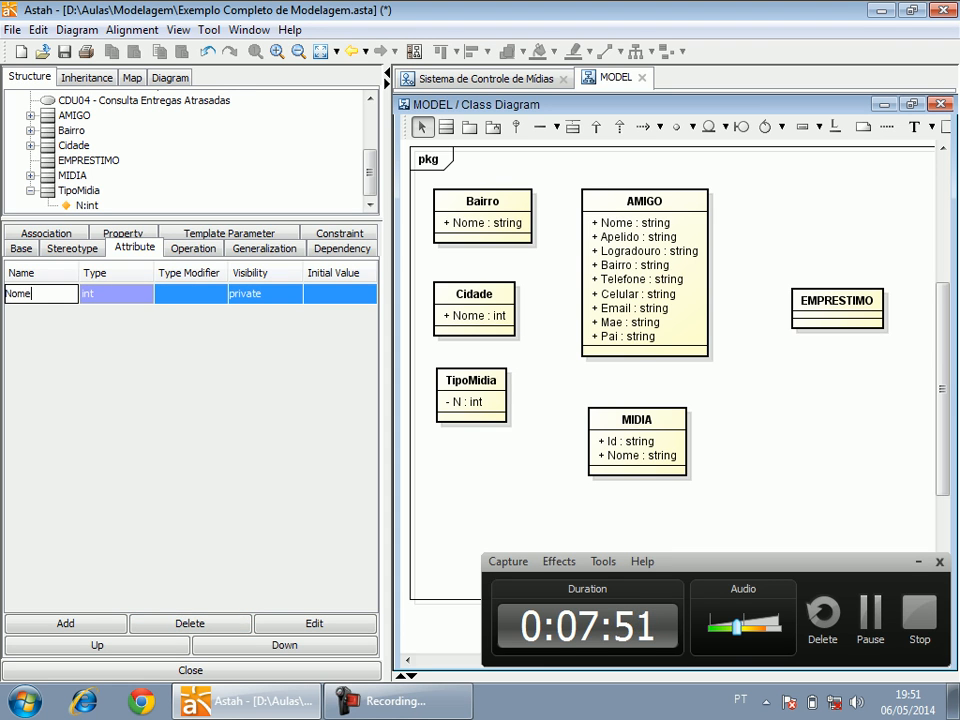
key(Tab)
text(string)
key(Return)
click(280, 294)
click(280, 294)
click(265, 312)
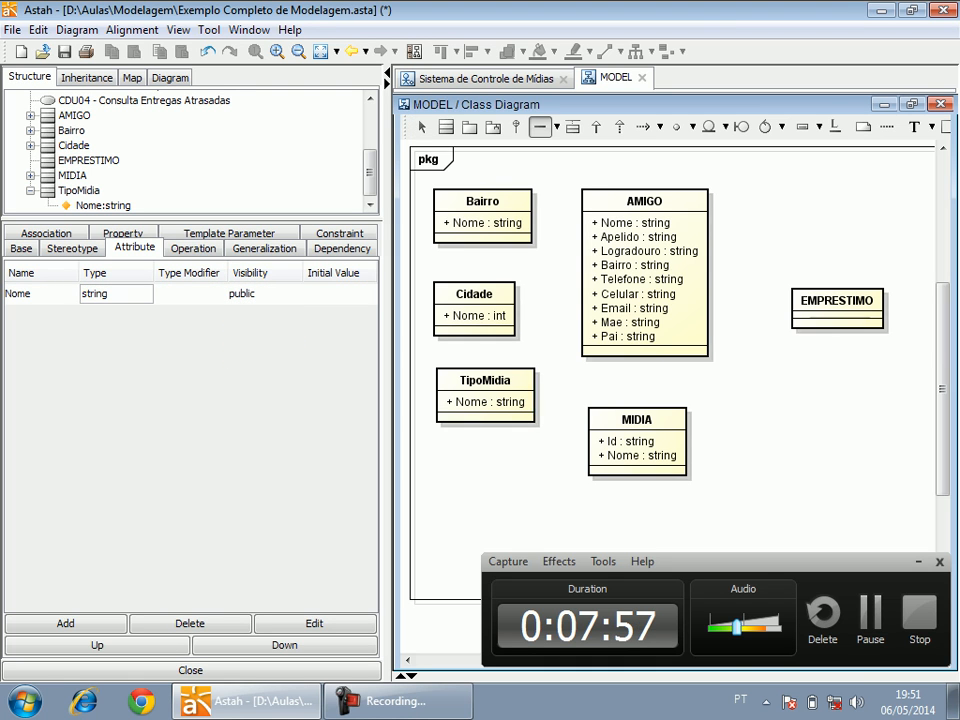
Move the TipoMidia class down level with MIDIA and connect the two classes with an association.
click(470, 444)
key(Escape)
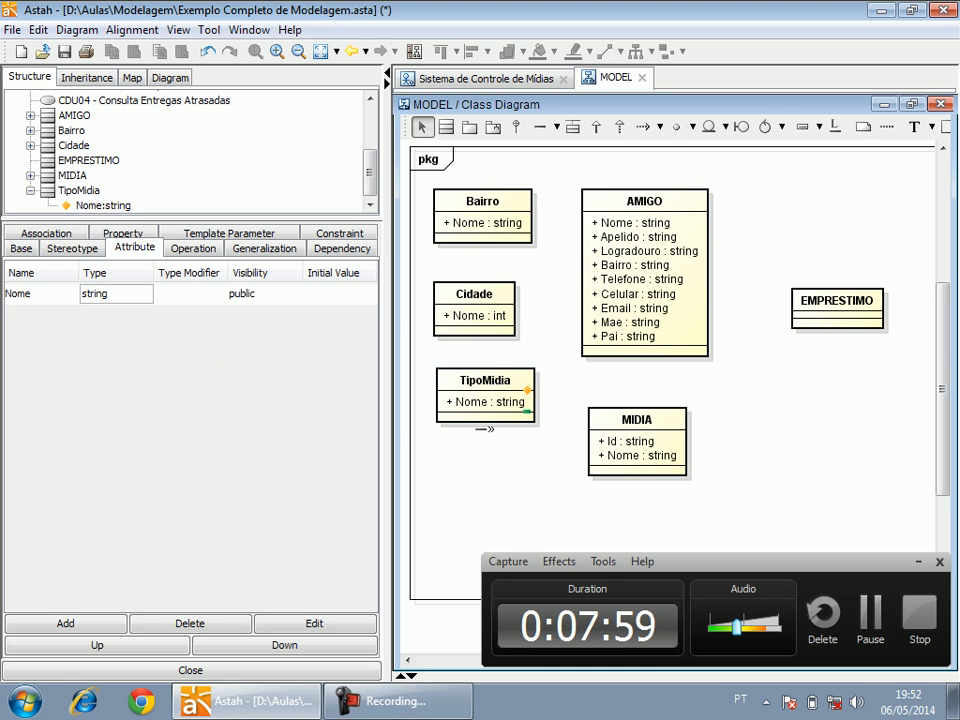
drag(485, 380, 485, 409)
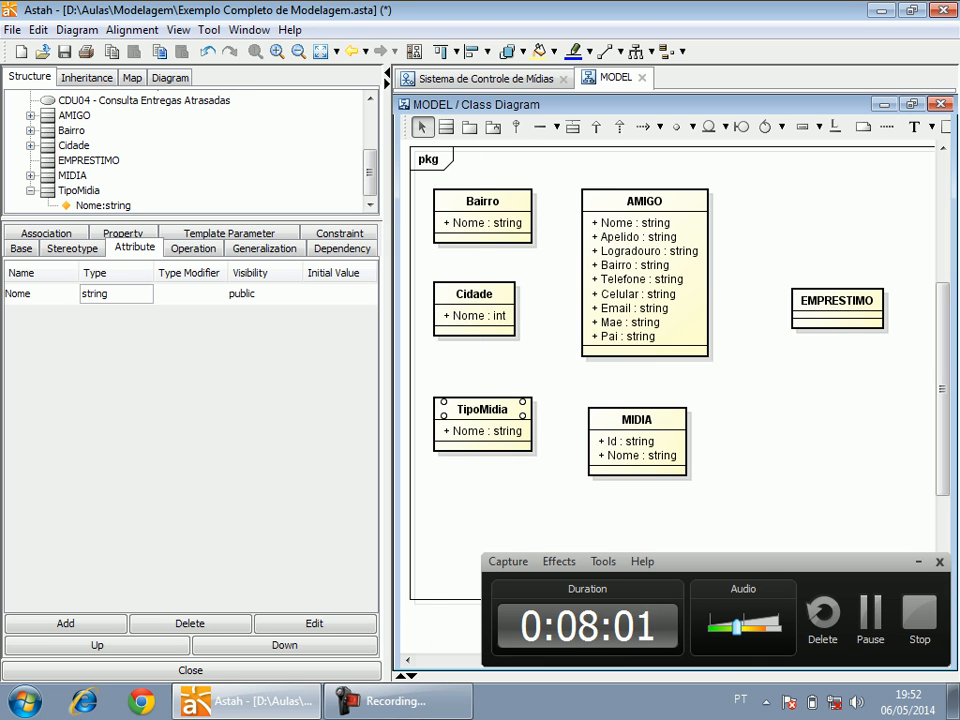
click(540, 127)
drag(485, 428, 590, 436)
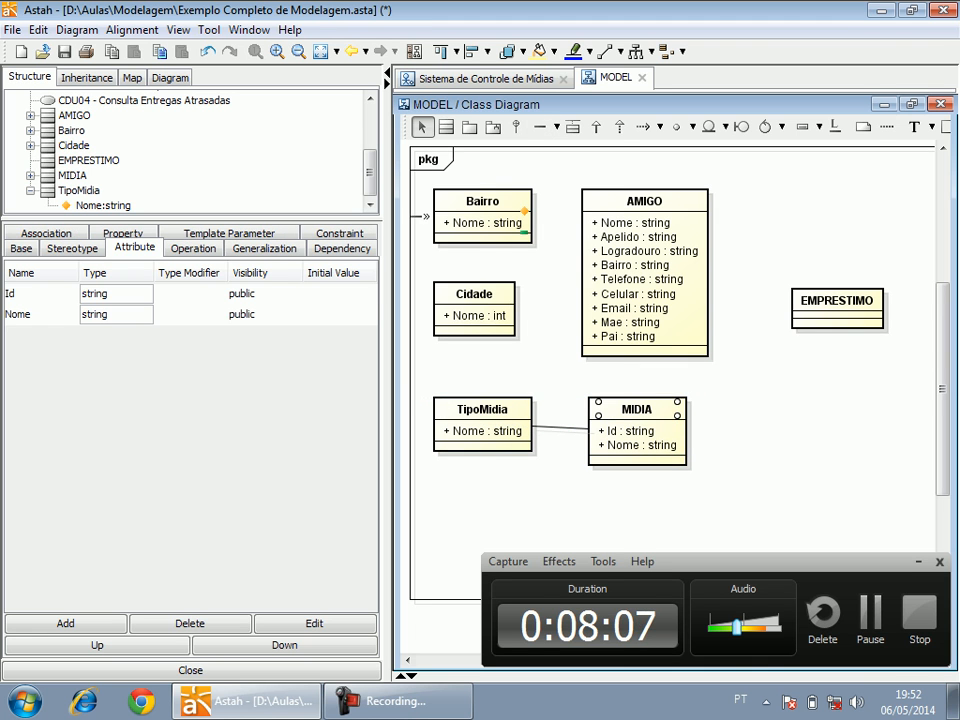
Draw associations from the Cidade and Bairro classes to the AMIGO class.
click(540, 127)
mouse_move(475, 300)
mouse_down()
mouse_move(588, 300)
mouse_move(586, 290)
mouse_up()
drag(484, 222, 600, 248)
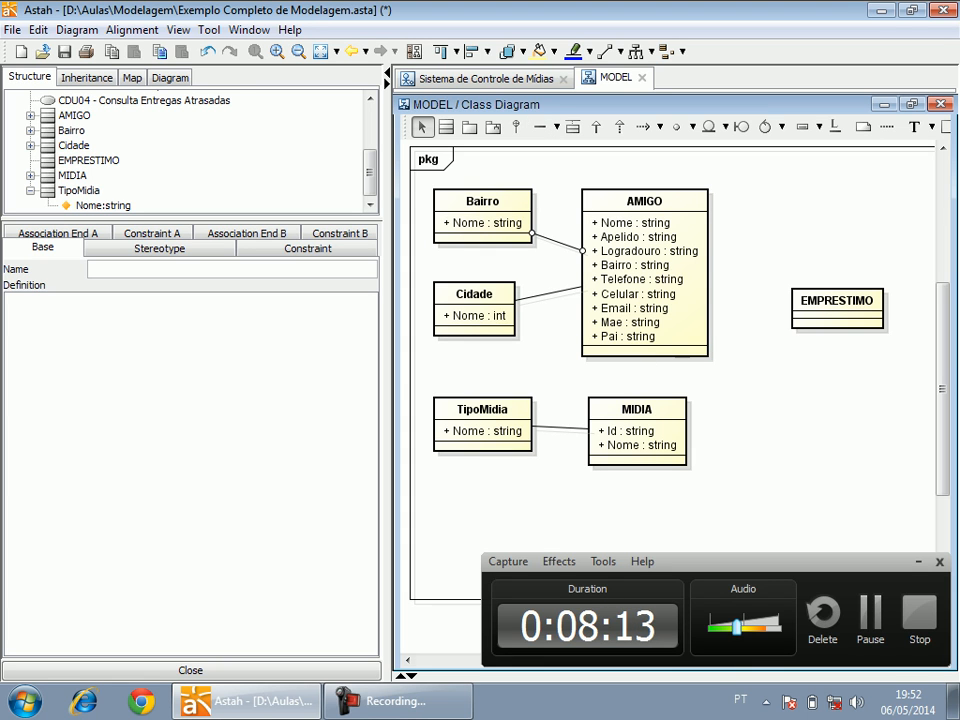
Move the EMPRESTIMO class up and add a public attribute "DataHora" to it, creating the new type Date.
drag(836, 300, 841, 226)
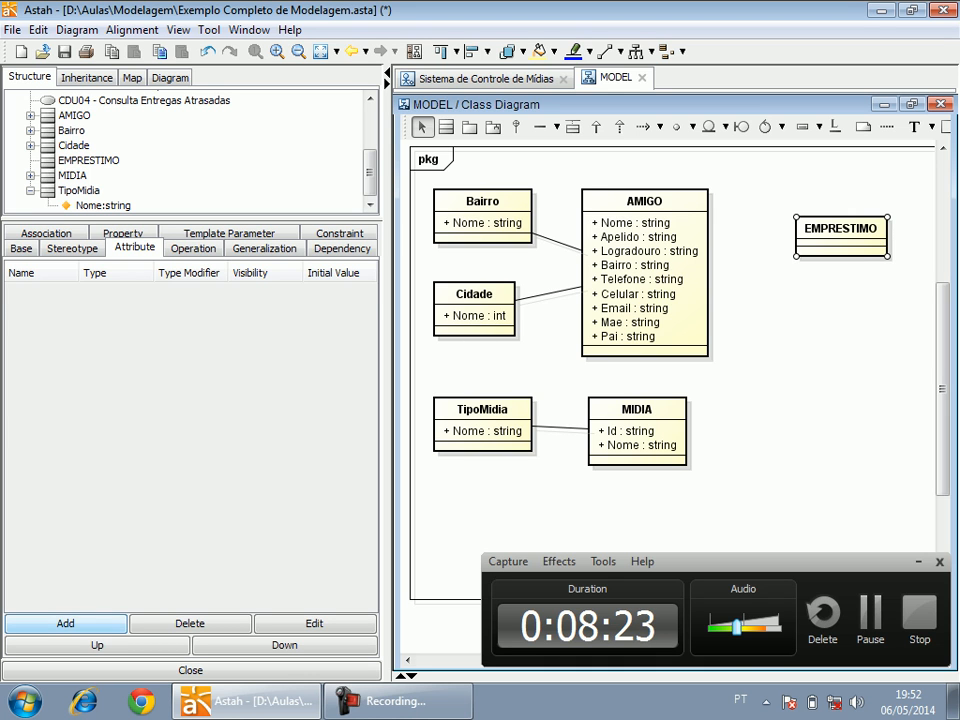
click(65, 623)
text(DataHora)
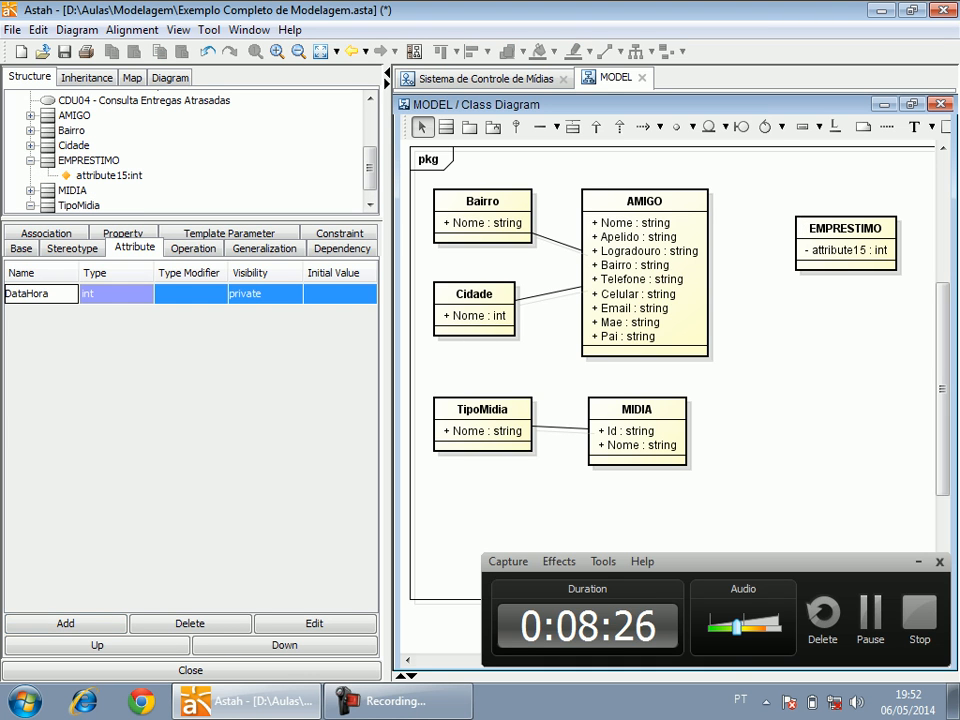
key(Tab)
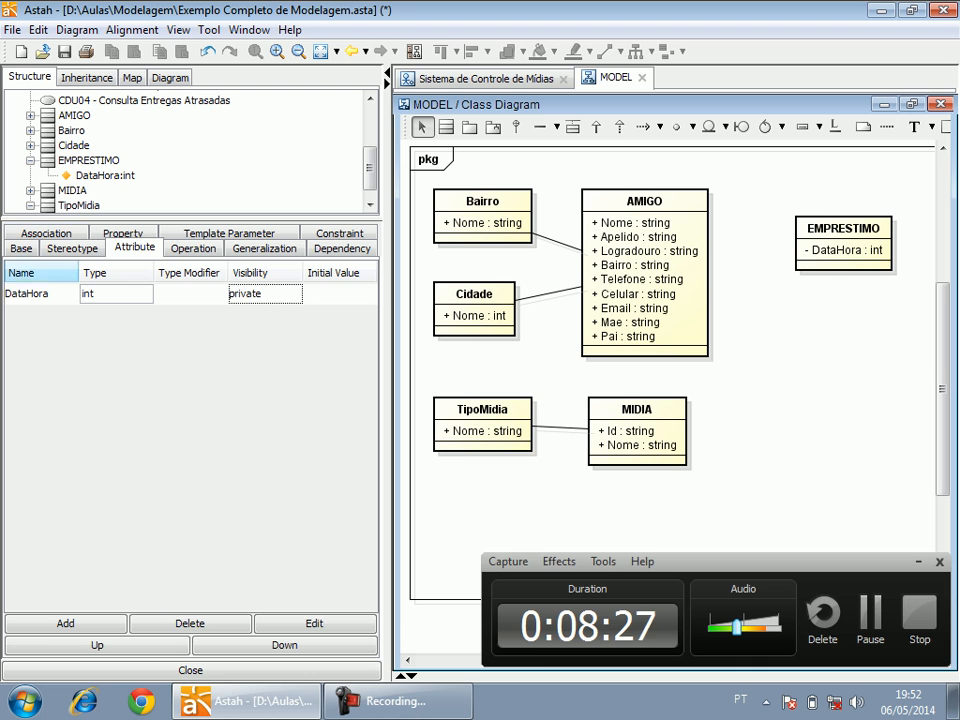
key(shift+Home)
text(Date)
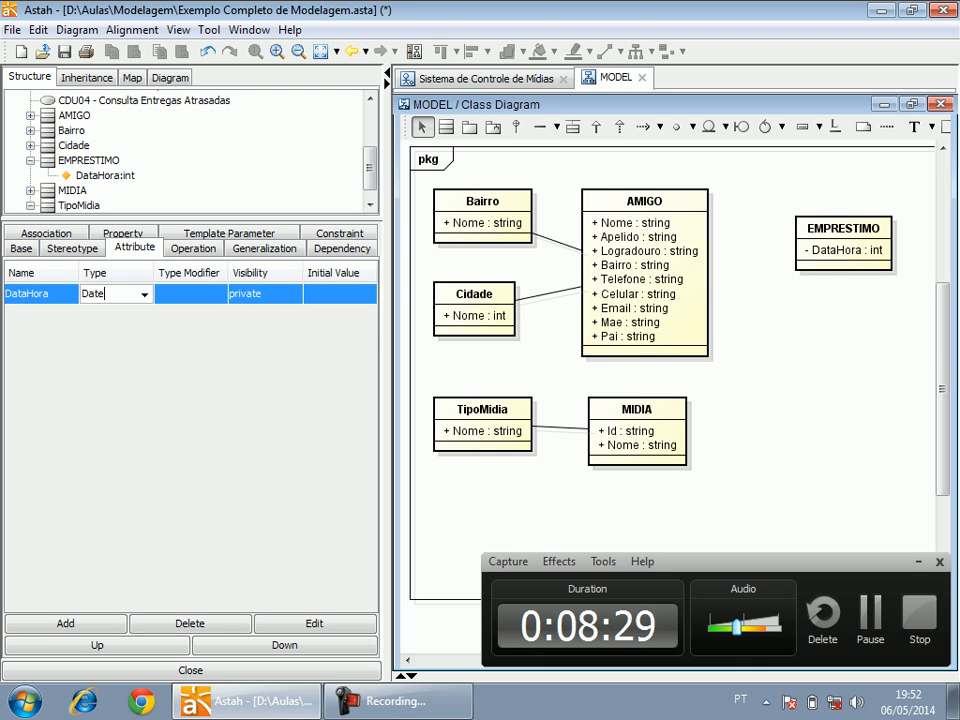
key(Return)
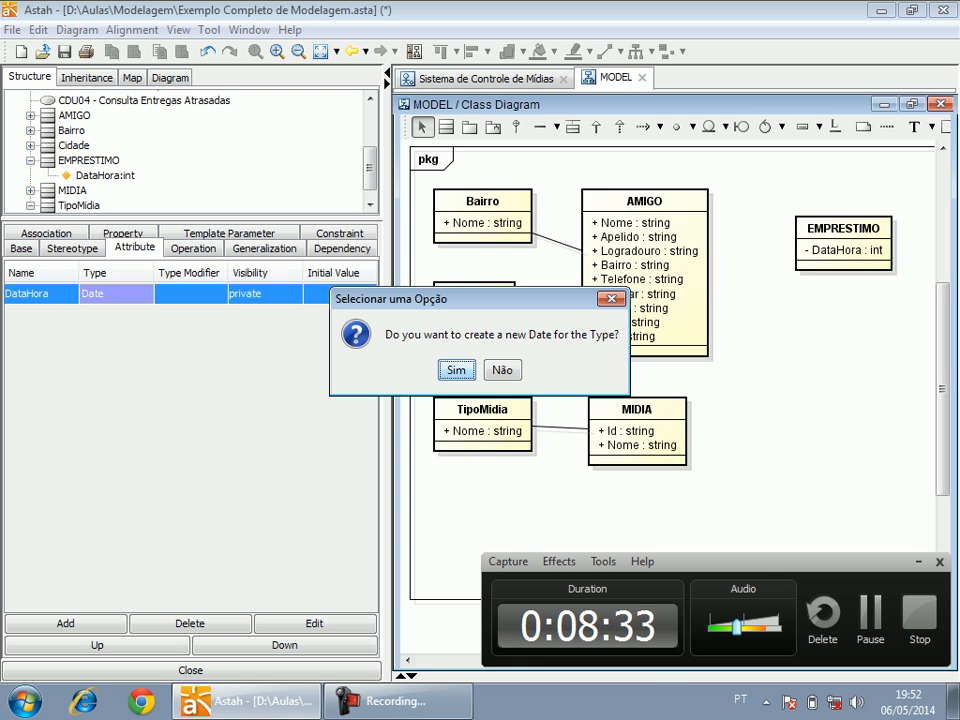
key(Return)
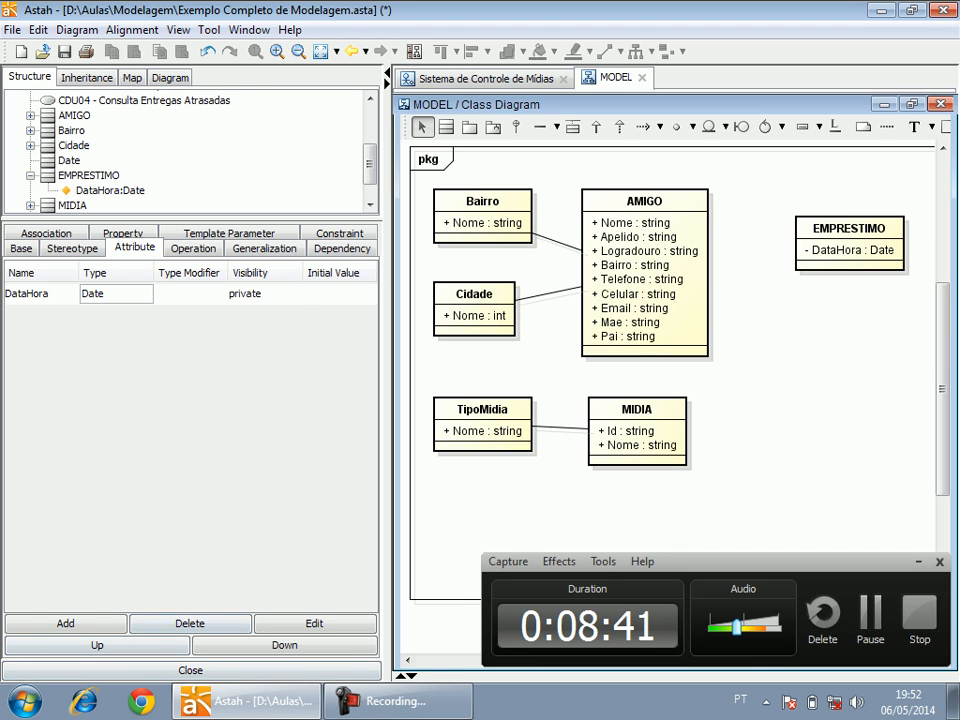
click(265, 293)
click(257, 312)
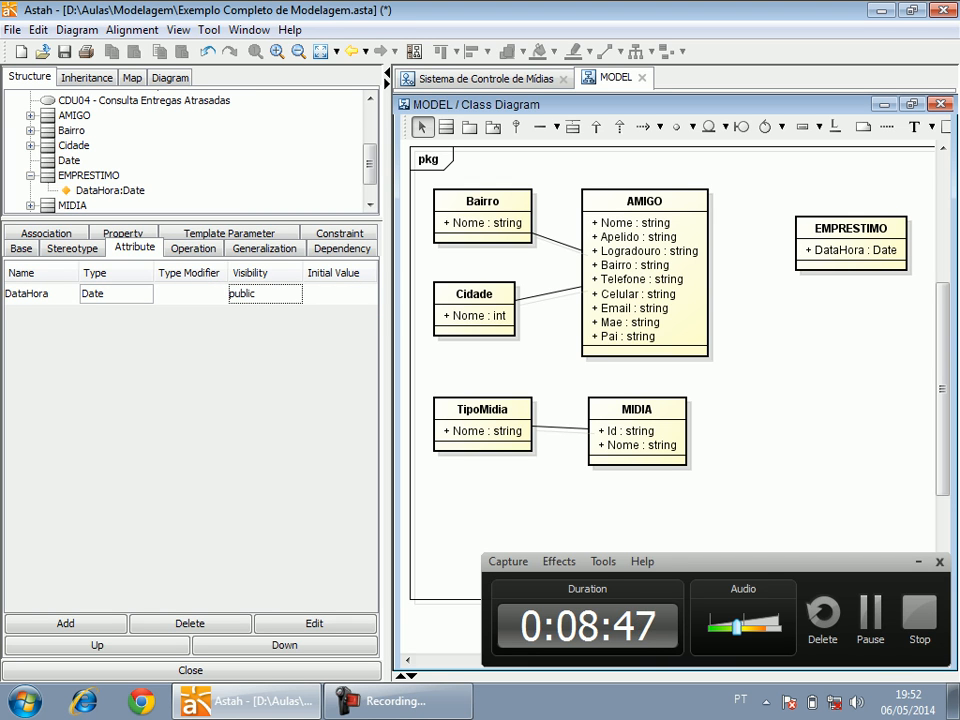
Draw an association between AMIGO and EMPRESTIMO and shift EMPRESTIMO slightly down.
click(540, 127)
click(665, 265)
click(835, 247)
drag(840, 250, 840, 279)
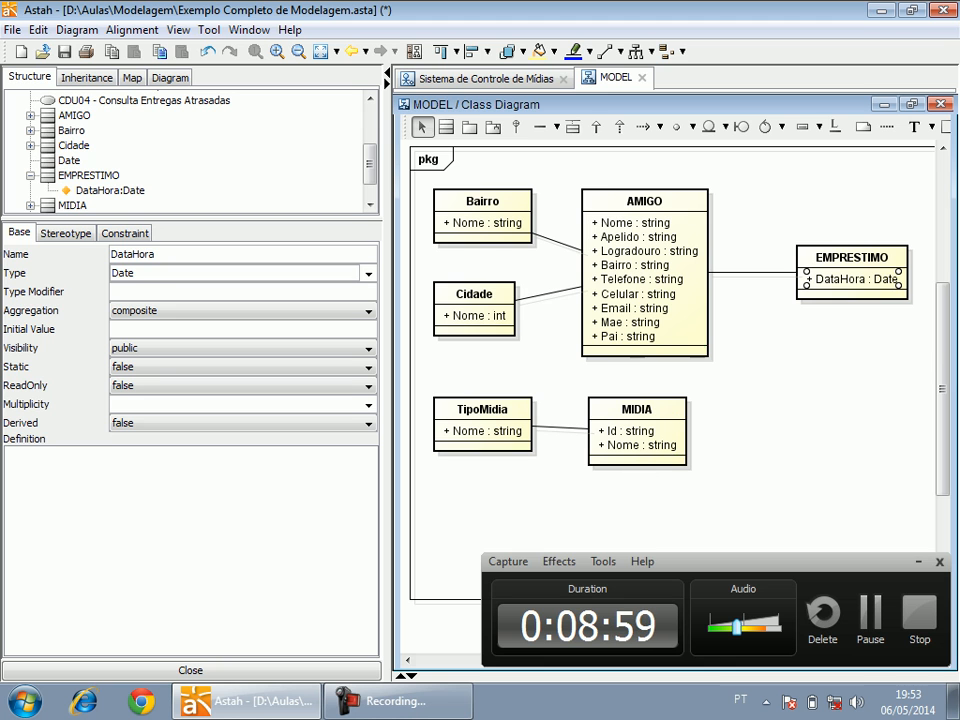
Create an association class between MIDIA and EMPRESTIMO and move its class box clear of MIDIA, to the right.
click(572, 126)
click(638, 431)
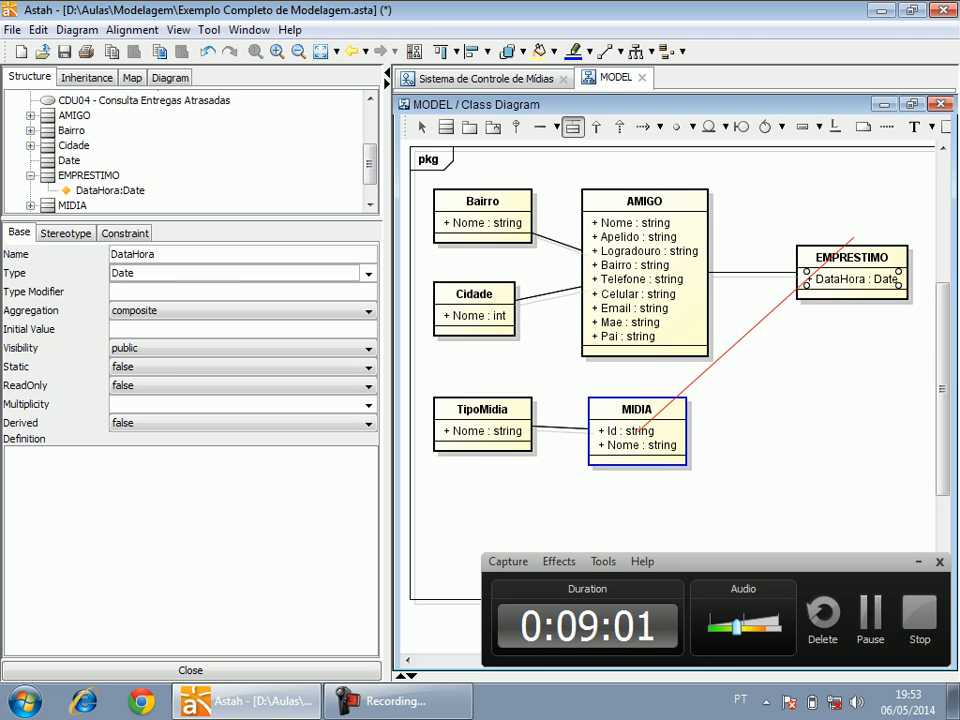
click(848, 265)
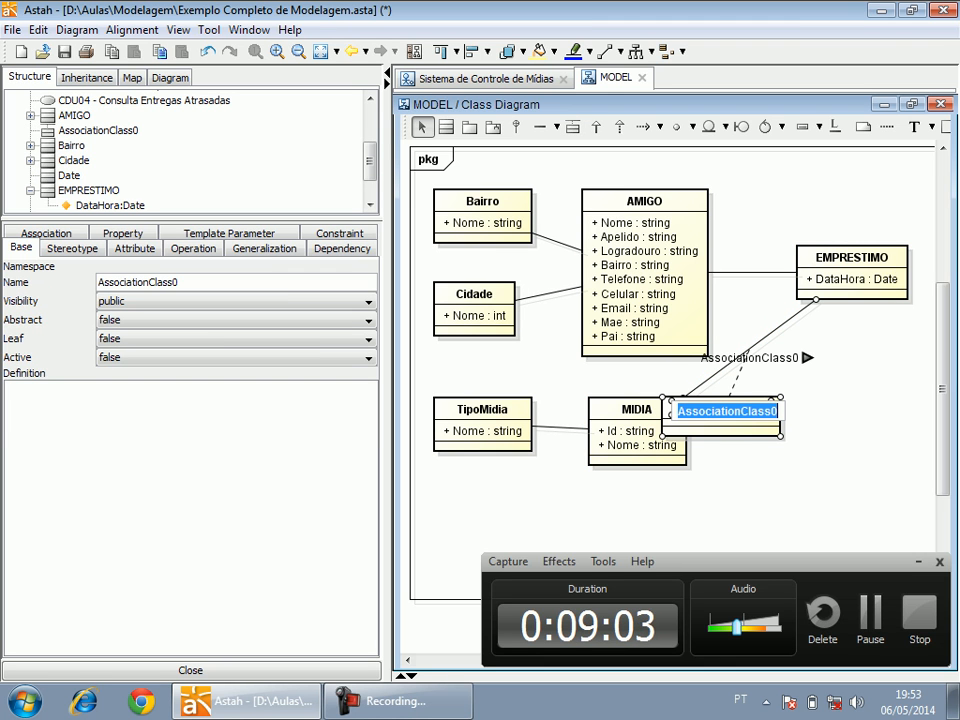
click(830, 370)
drag(735, 412, 826, 412)
Rename the association class between MIDIA and EMPRESTIMO to "MidiaEmprestada".
double_click(752, 358)
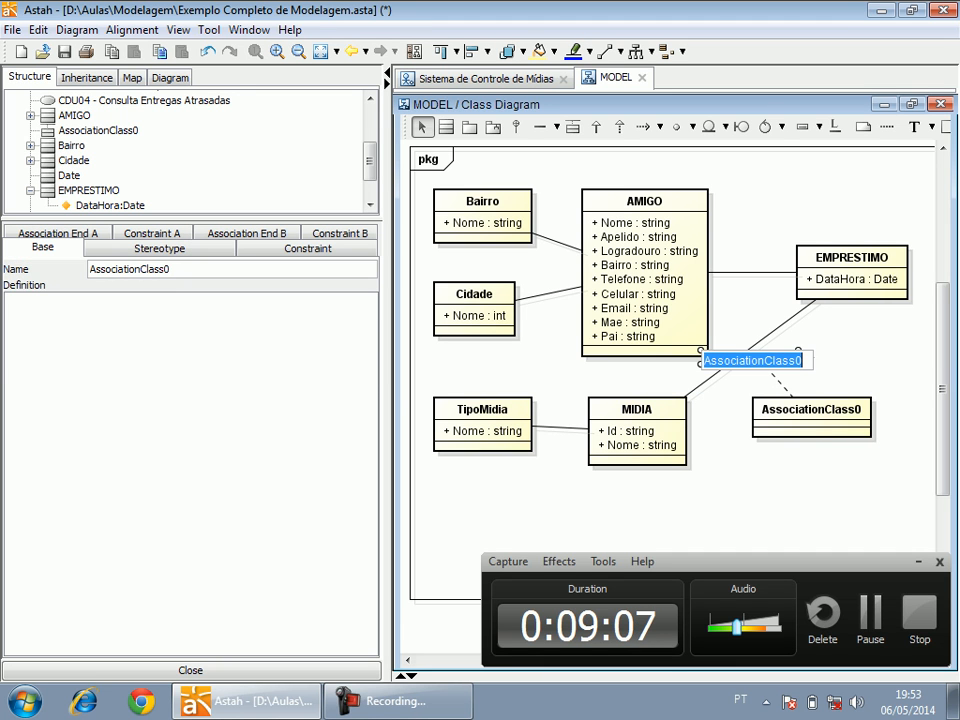
text(MidiaEmprestada)
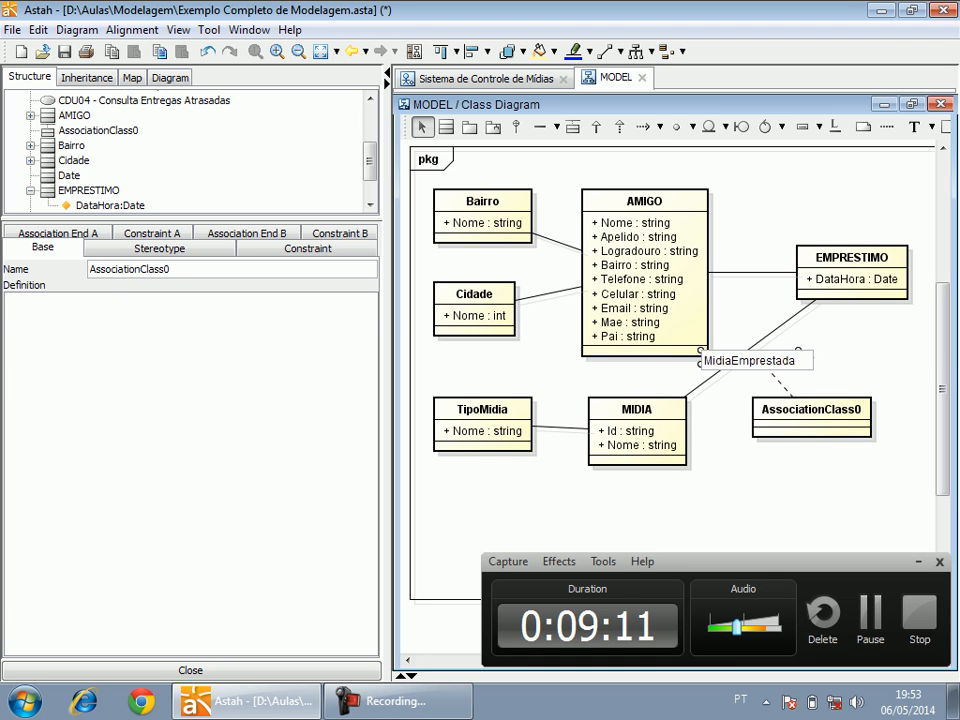
key(Return)
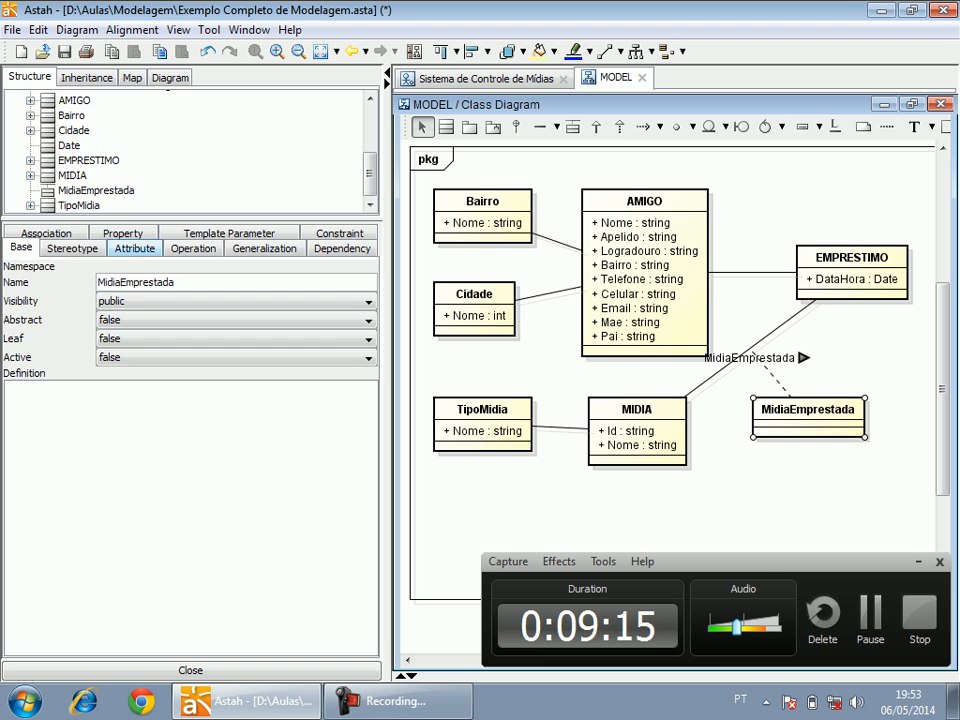
Add an attribute "DataDevolucao" of type Date with public visibility to the MidiaEmprestada class.
click(134, 248)
click(65, 623)
text(DataDevolucao)
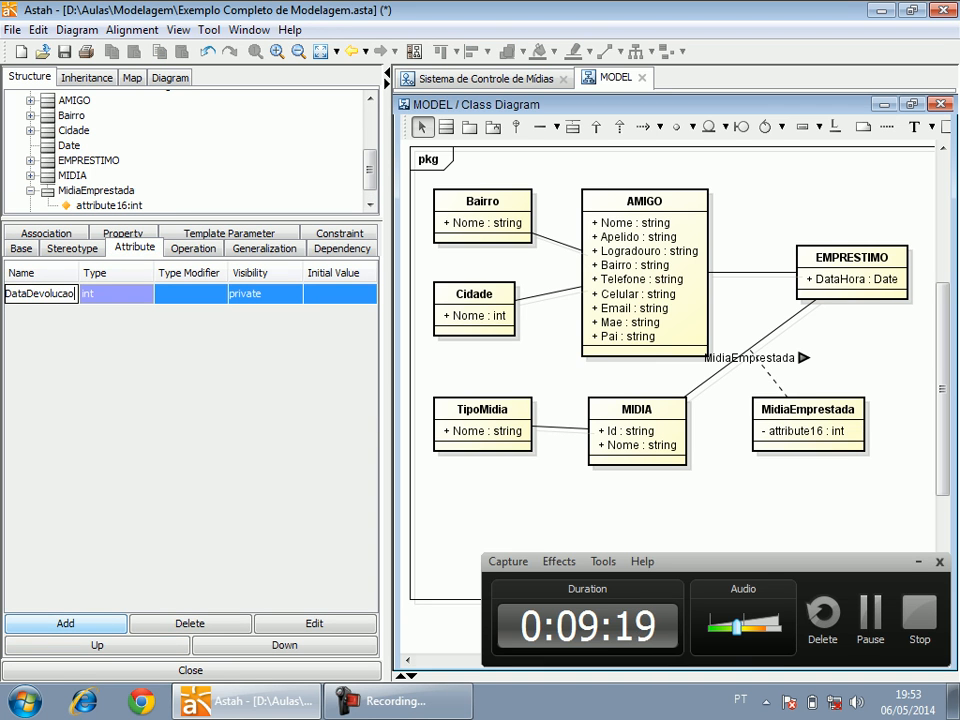
key(Return)
double_click(98, 294)
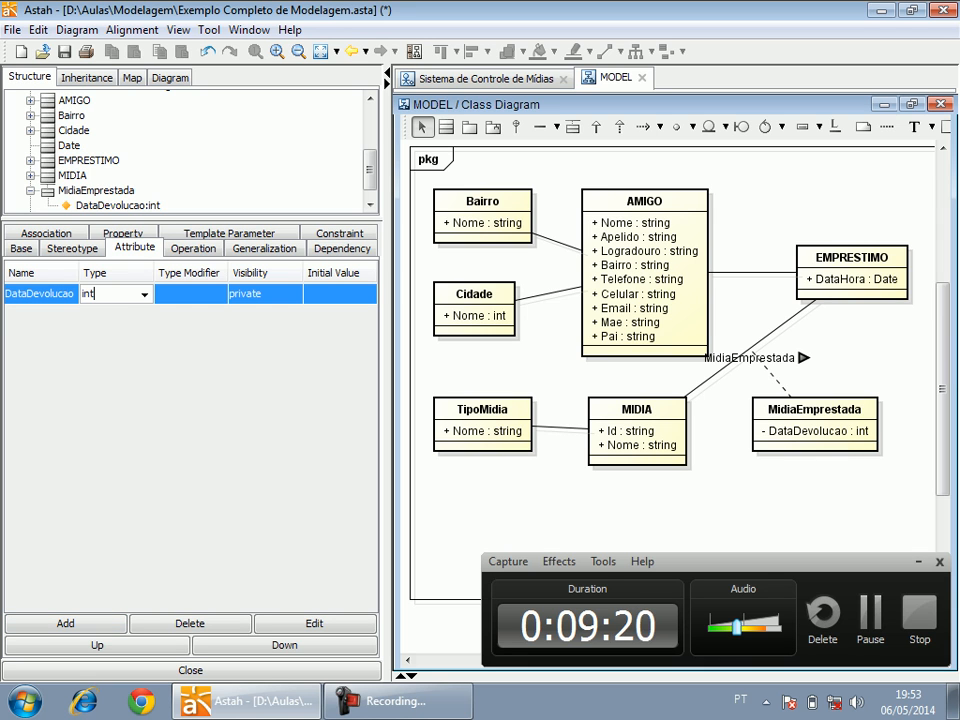
text(Date)
key(Return)
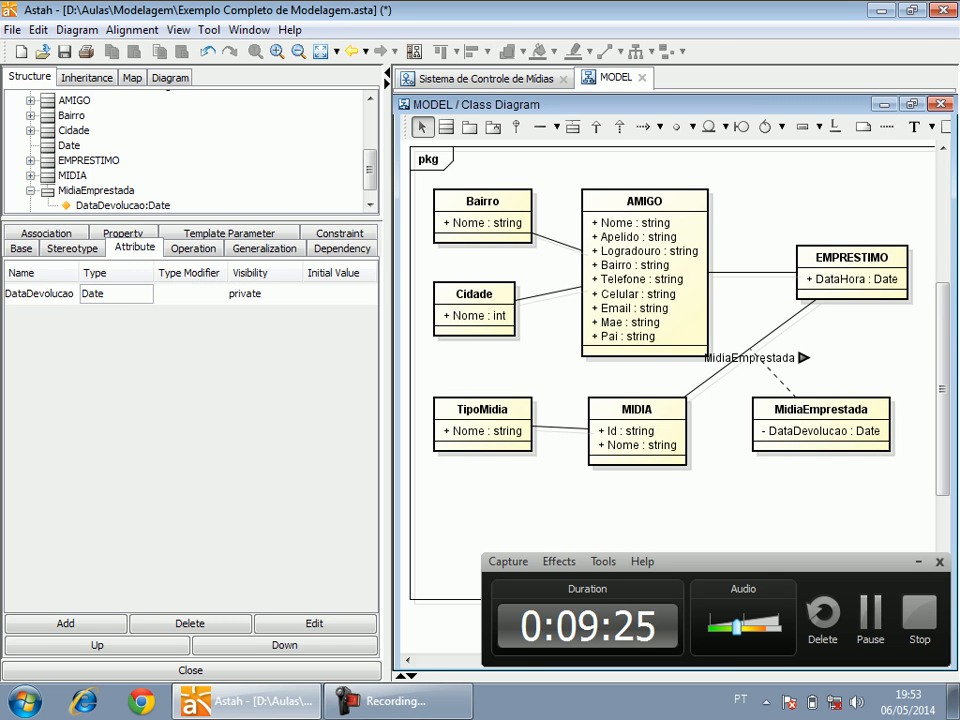
click(264, 294)
click(262, 312)
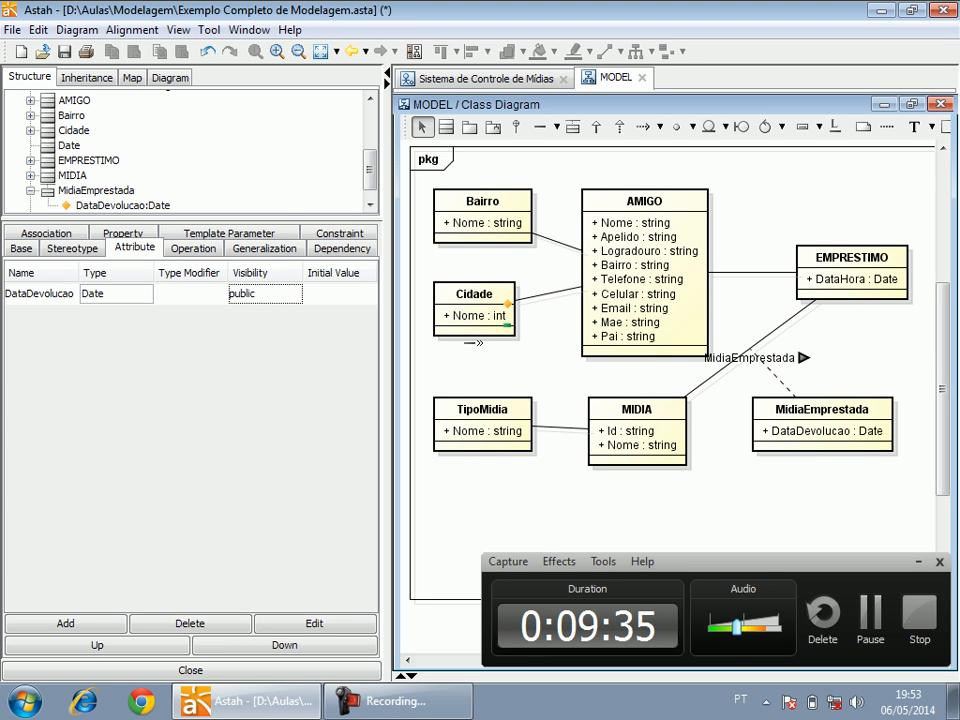
Add an attribute "Id" of type int with public visibility to the Bairro class.
double_click(482, 202)
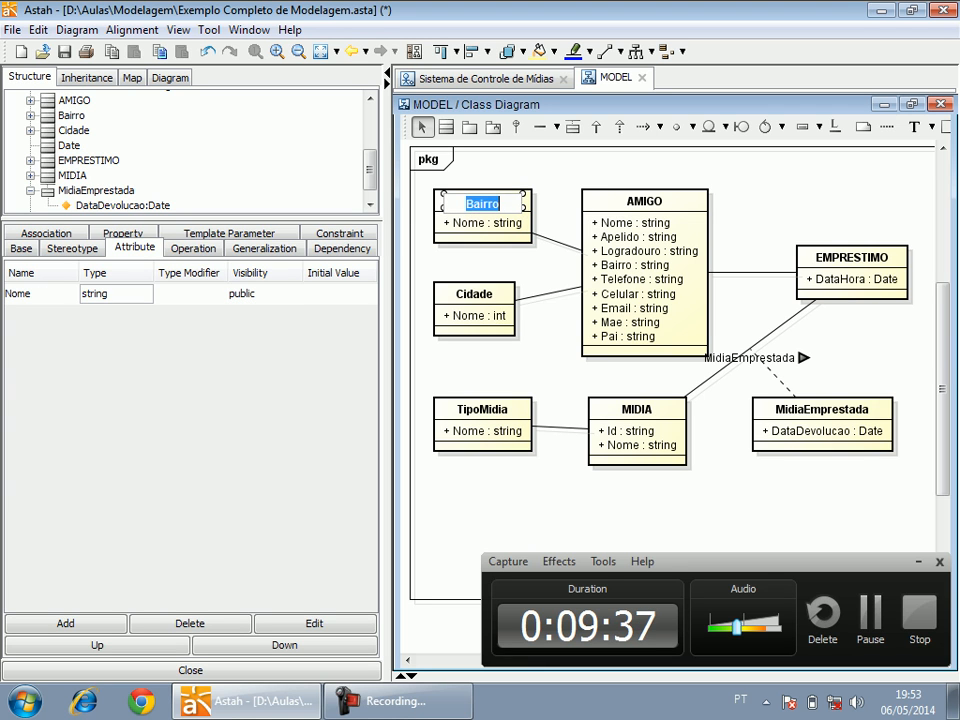
key(Escape)
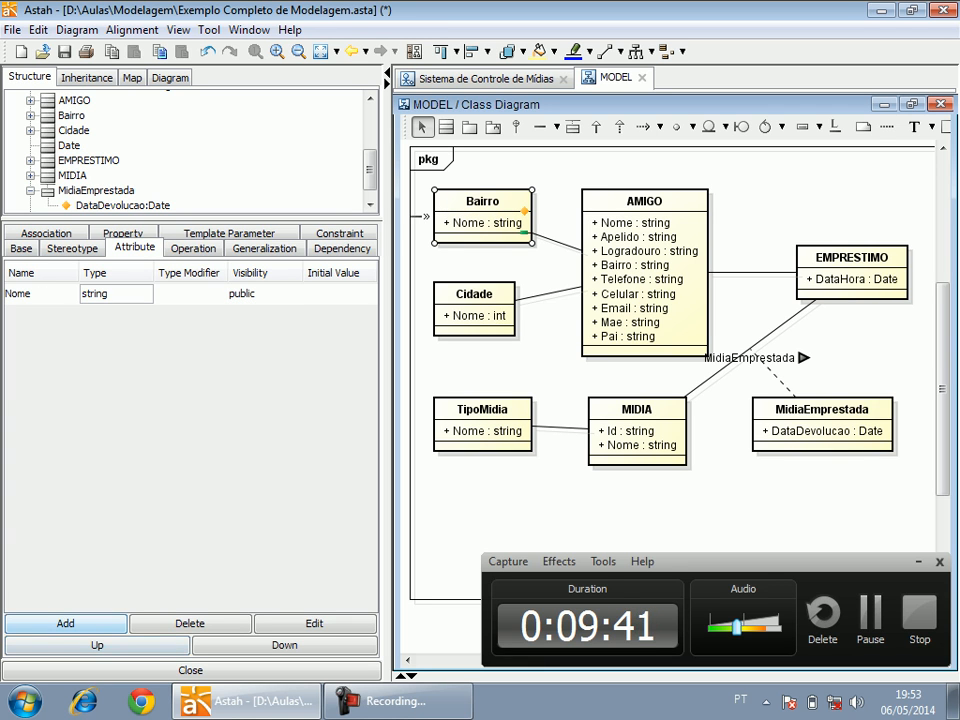
click(65, 623)
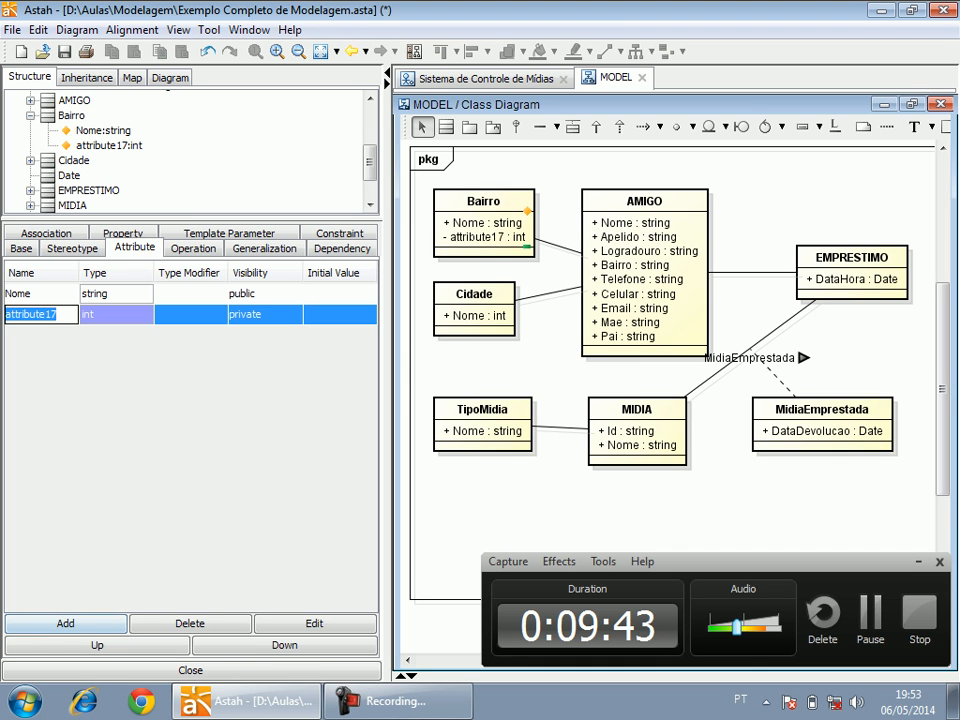
text(Id)
key(Return)
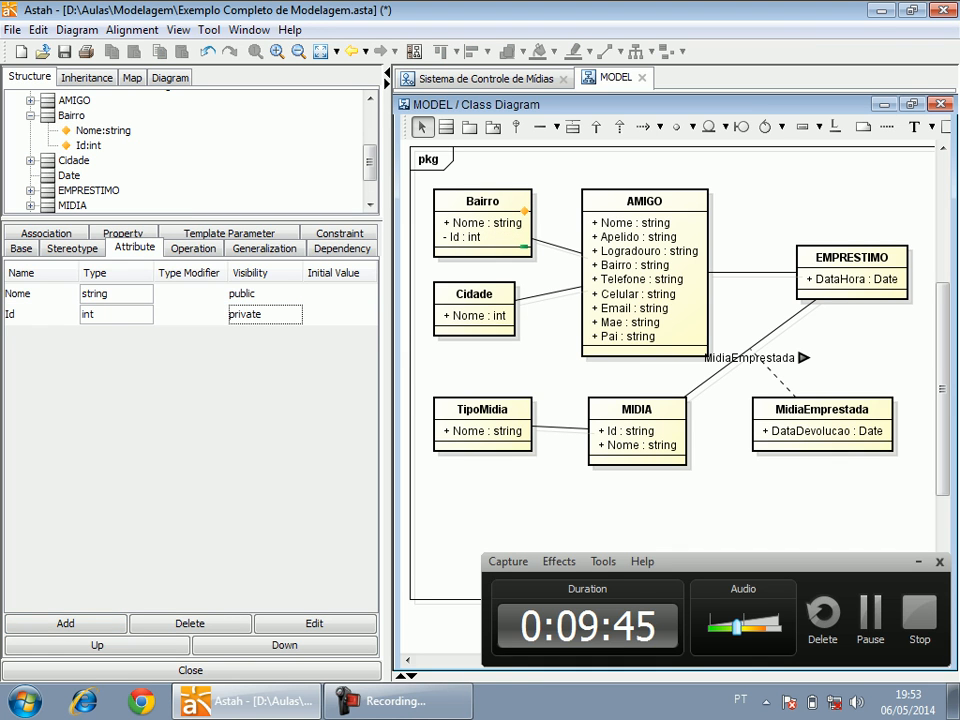
click(265, 314)
click(255, 333)
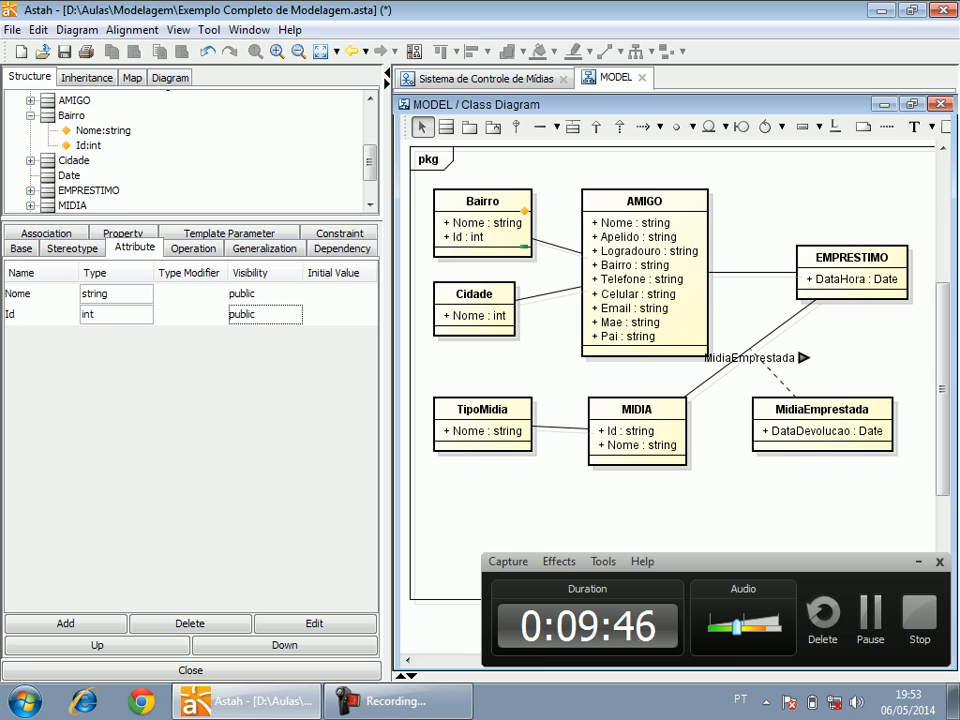
Move the Id attribute above Nome in the Bairro class.
click(97, 646)
click(97, 646)
click(42, 294)
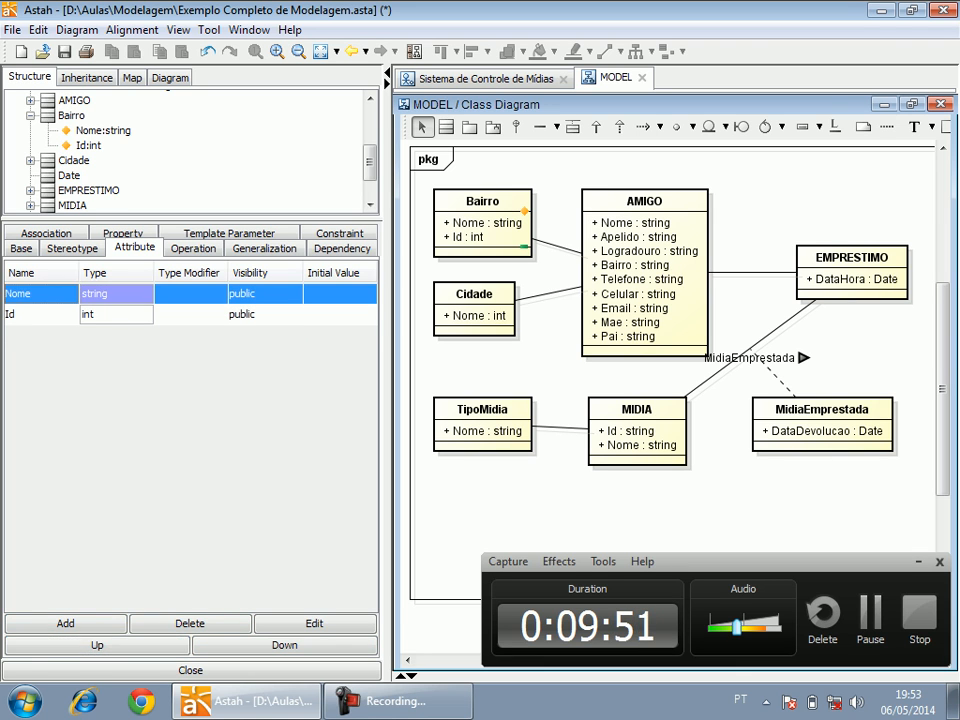
click(42, 315)
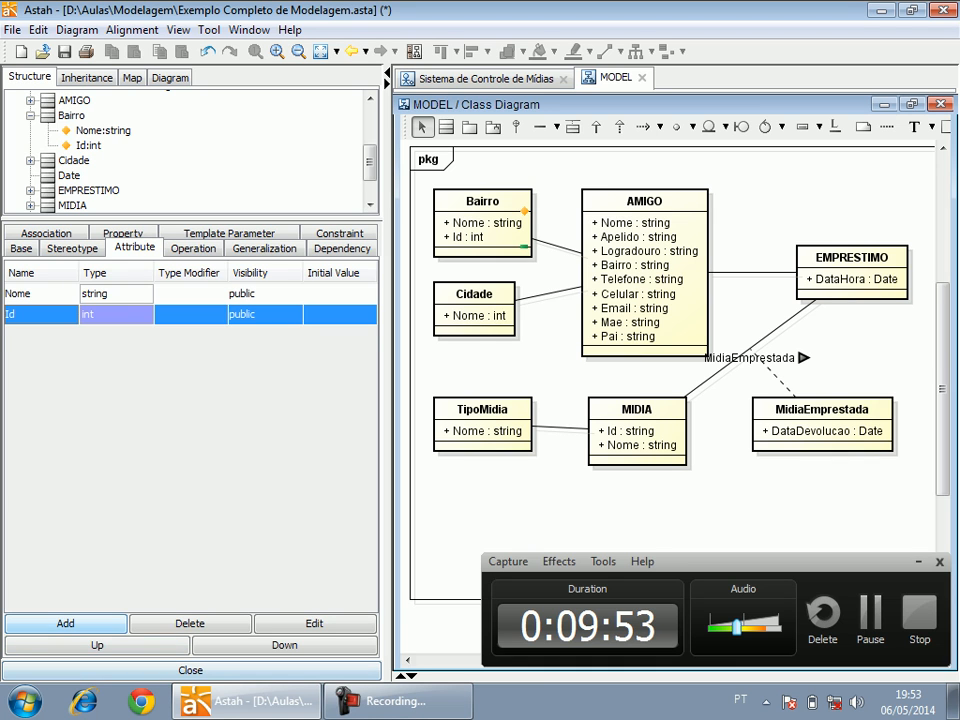
click(97, 645)
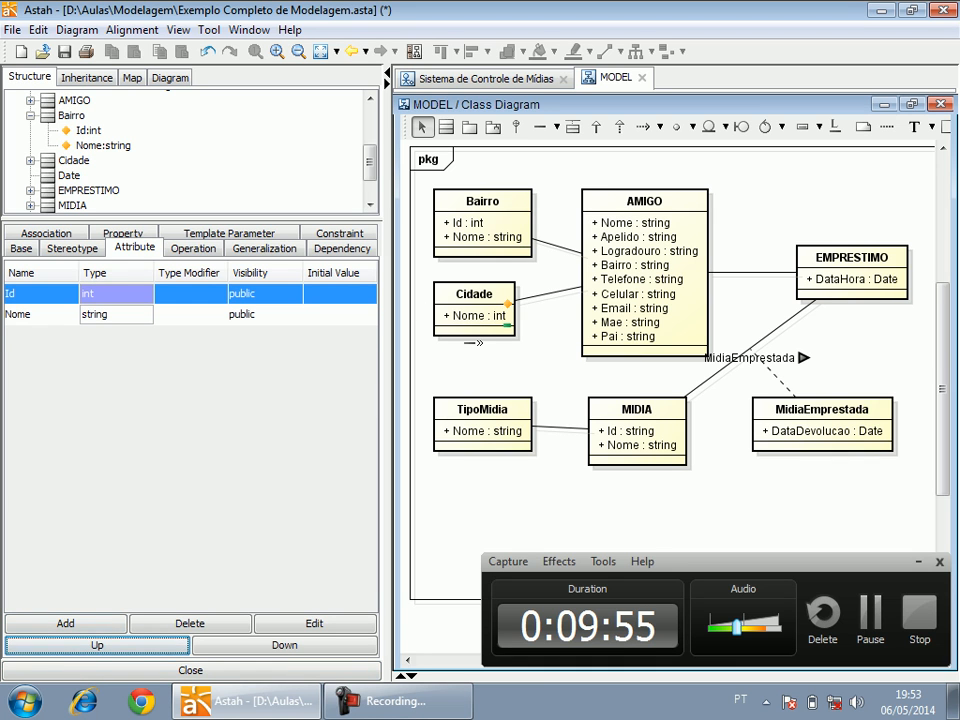
Add an attribute "Id" of type int with public visibility to the Cidade class and move it above Nome.
click(474, 305)
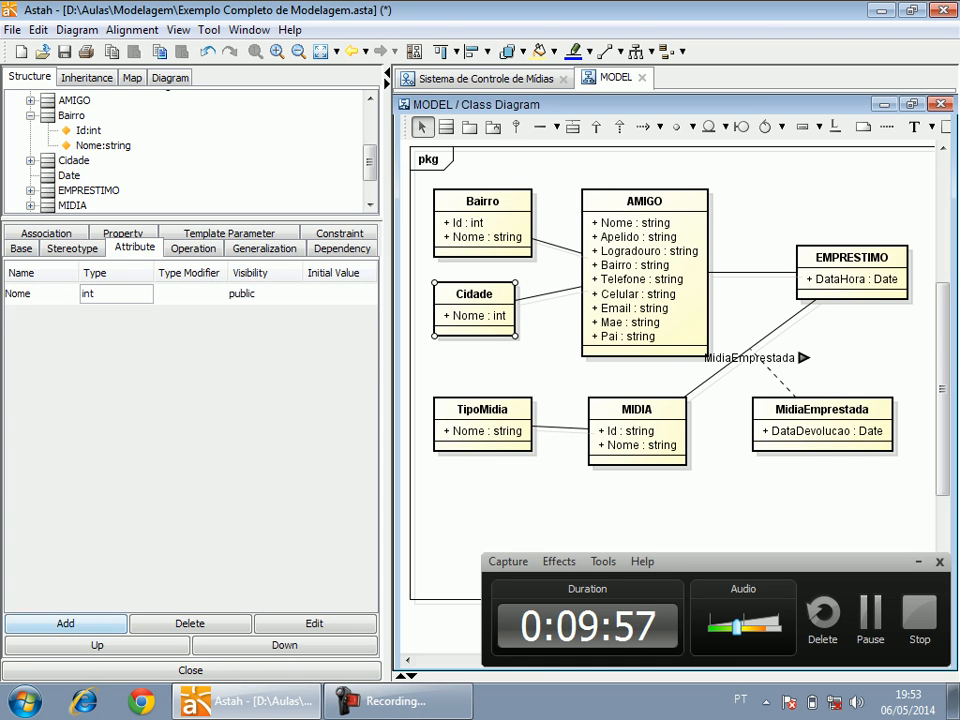
click(65, 623)
text(Id)
key(Return)
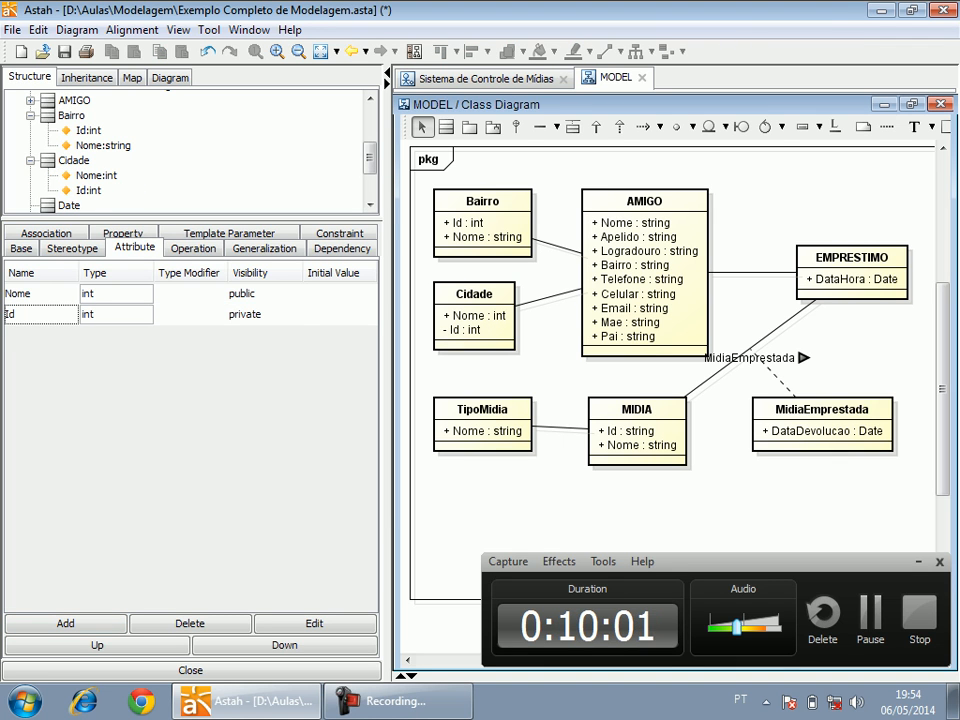
click(262, 315)
click(257, 333)
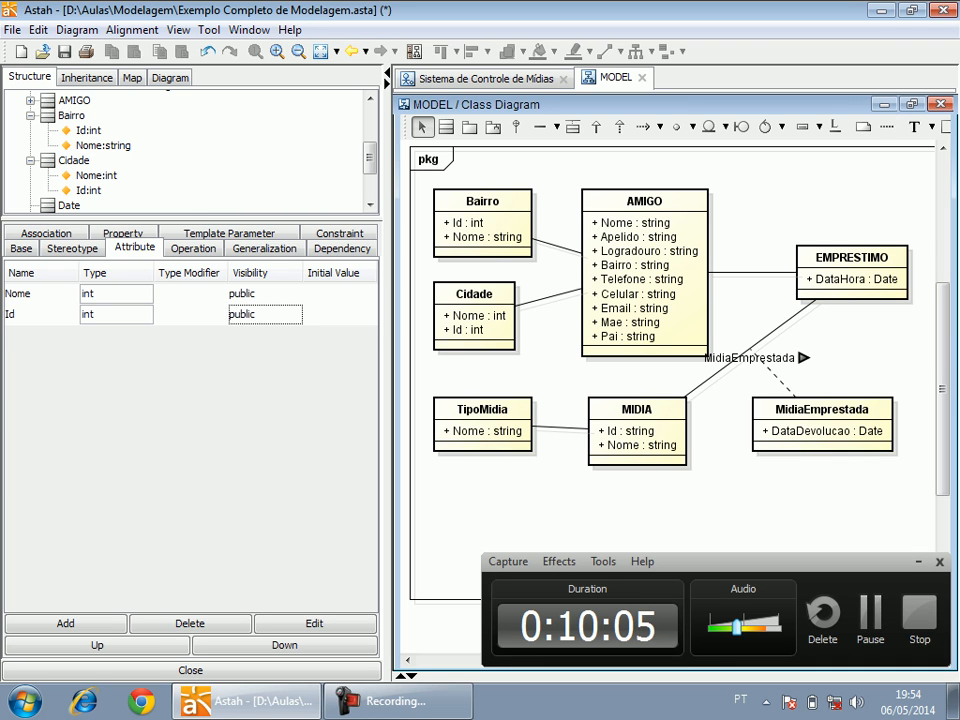
click(40, 315)
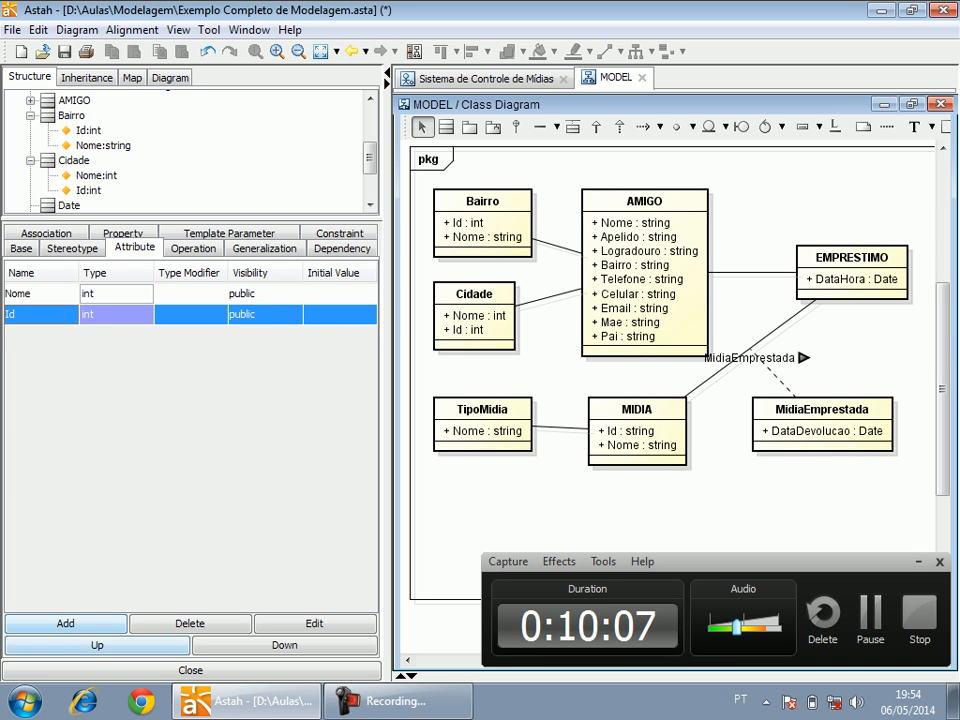
click(97, 645)
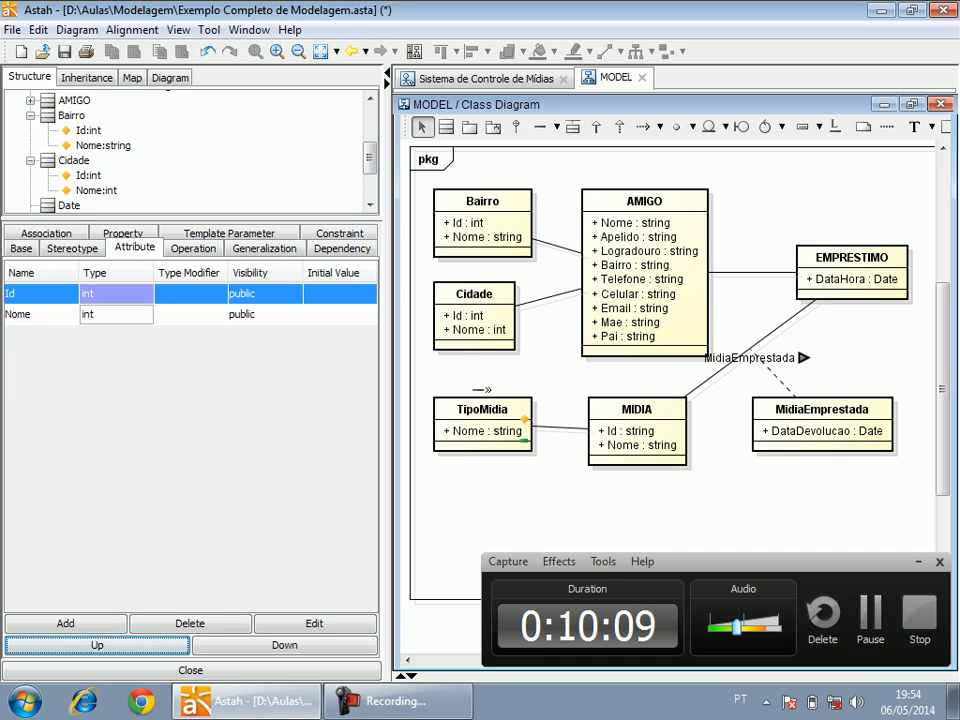
Add an attribute "Id" of type int with public visibility to the TipoMidia class and move it above Nome.
click(482, 440)
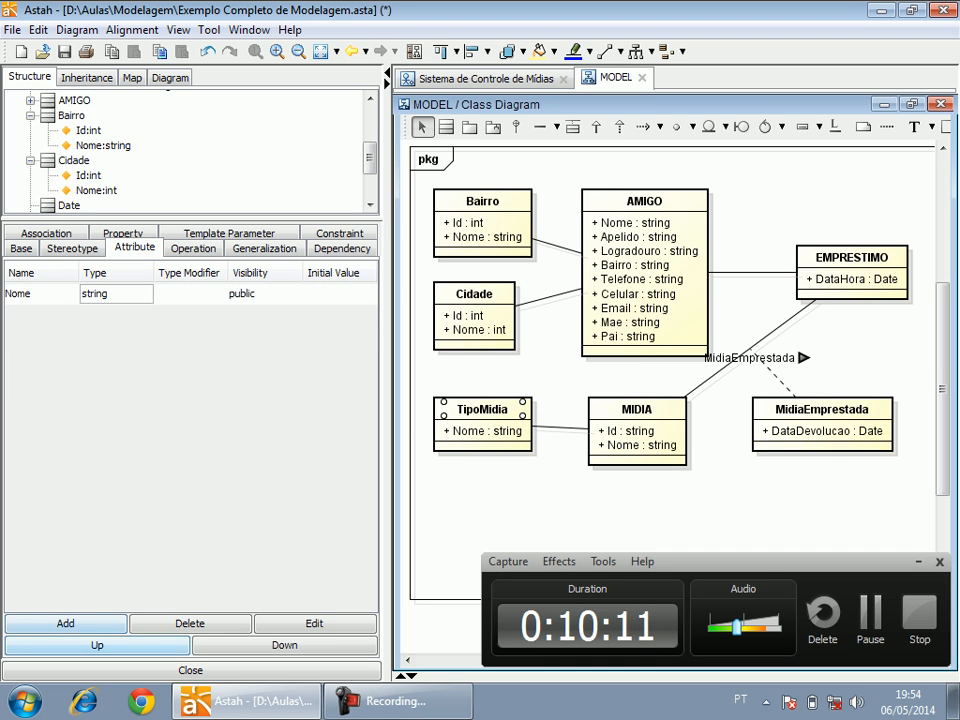
click(65, 623)
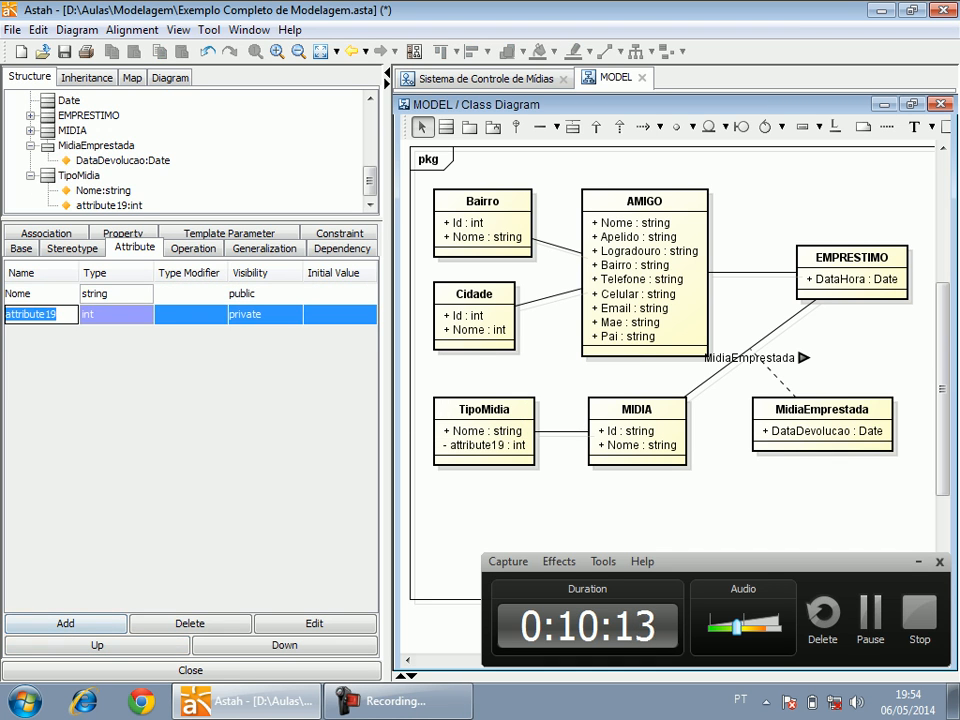
text(Id)
key(Return)
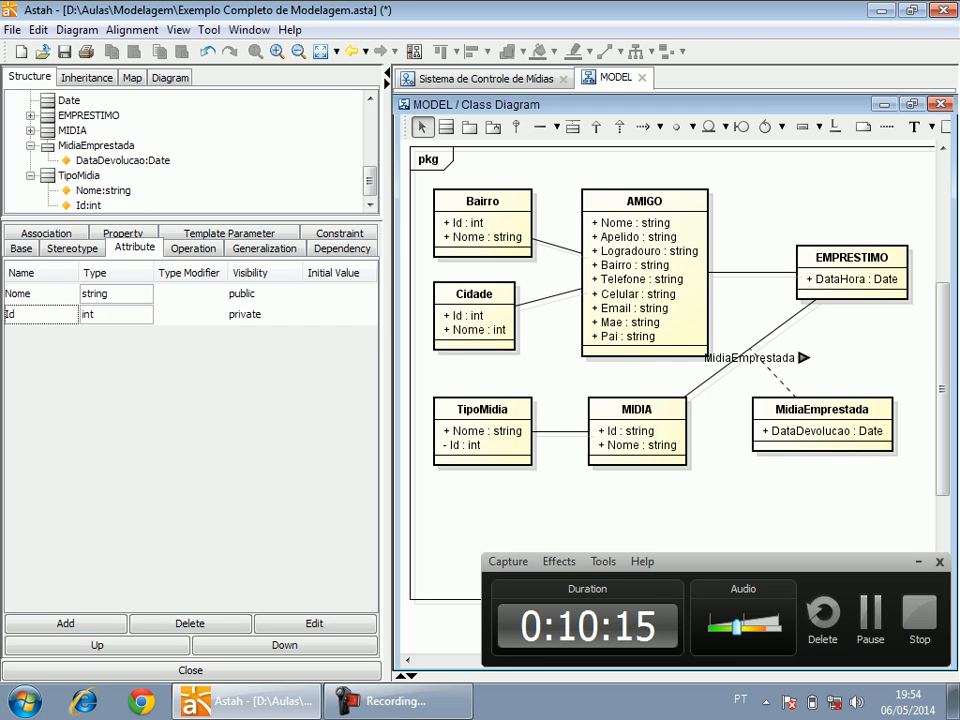
click(118, 314)
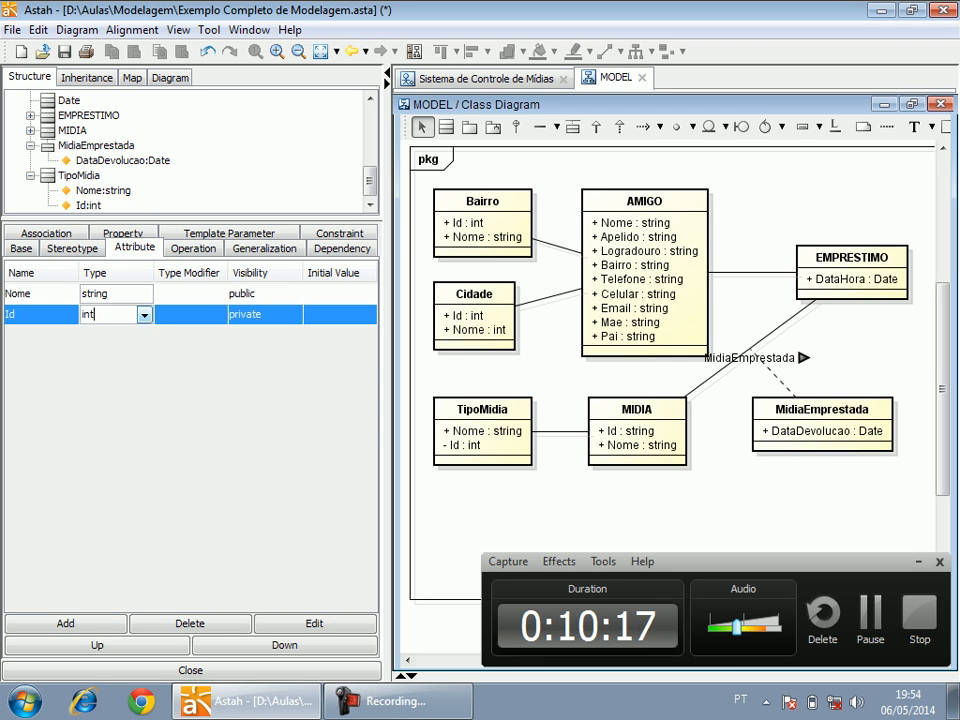
click(265, 314)
click(248, 332)
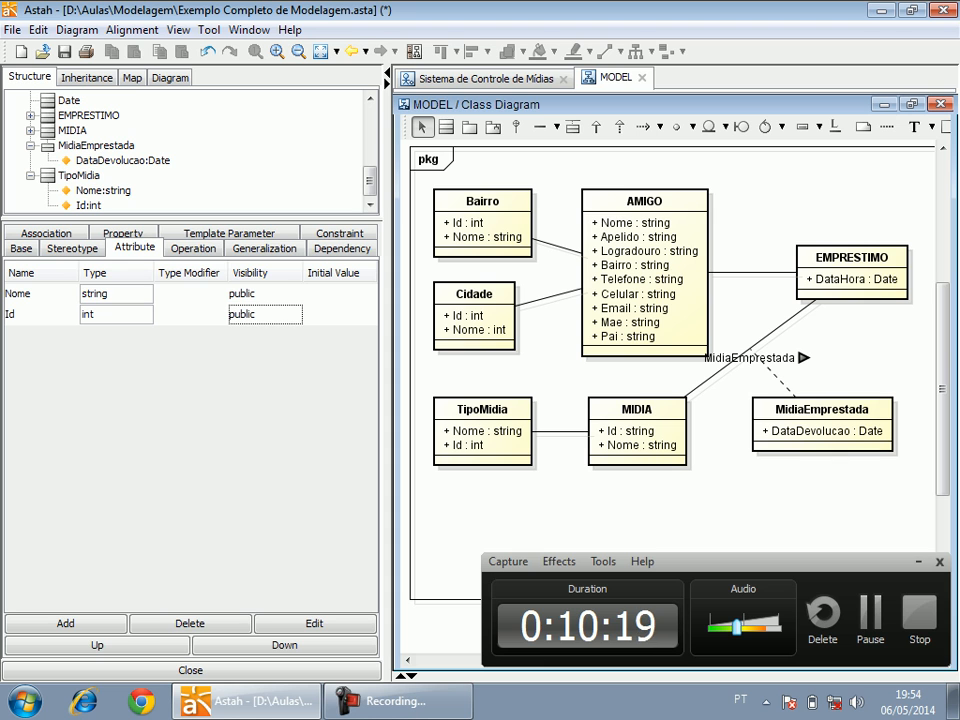
click(97, 645)
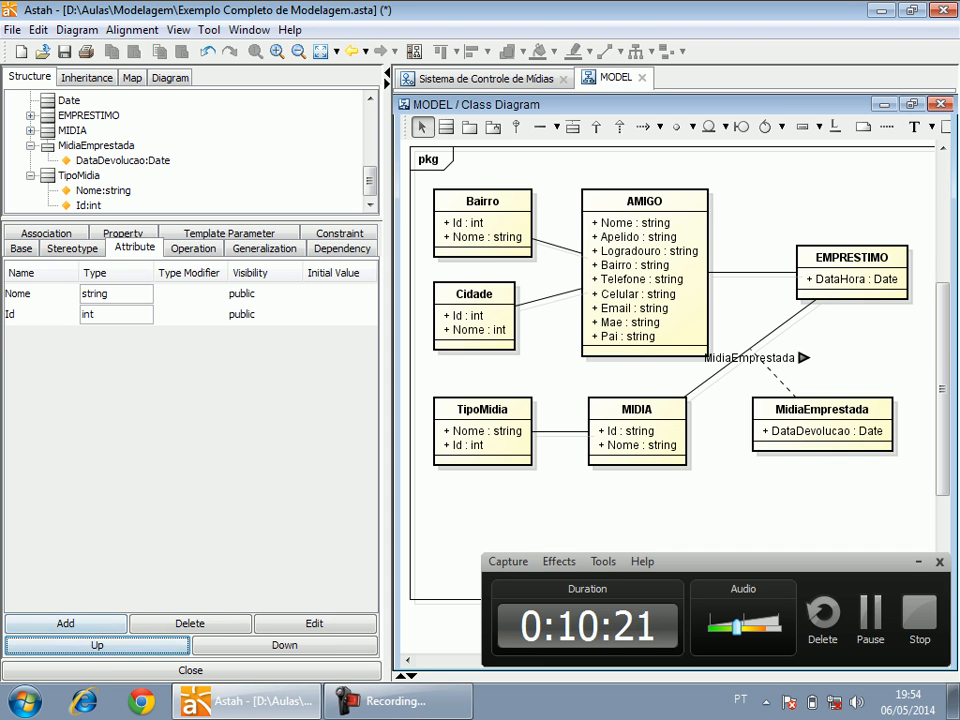
click(40, 314)
click(97, 645)
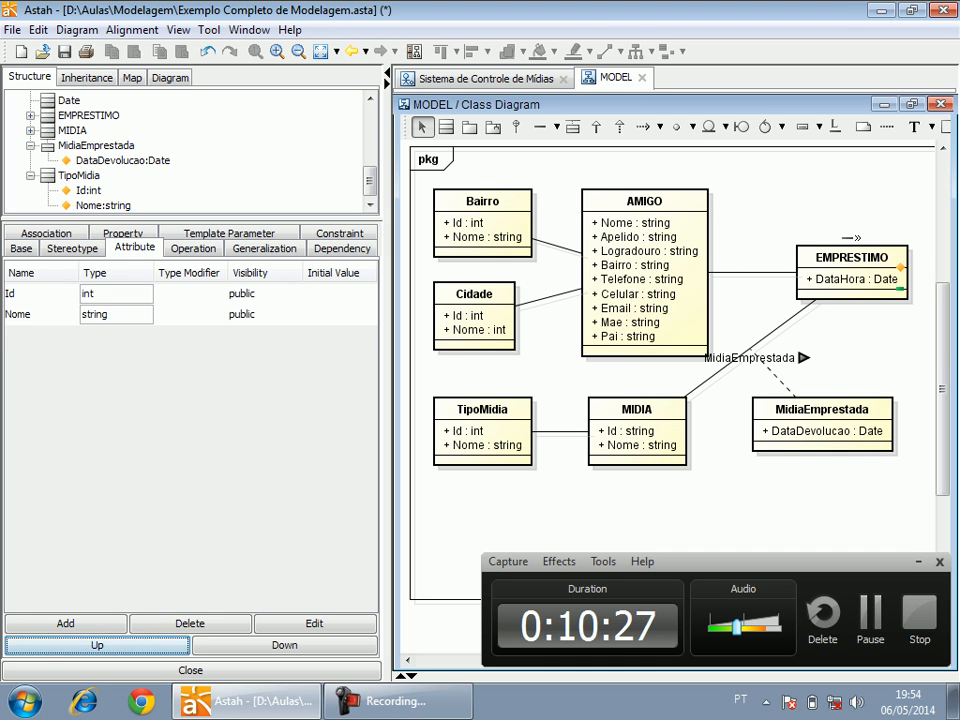
Add an attribute "Id" of type int with public visibility to the EMPRESTIMO class and move it above DataHora.
click(852, 258)
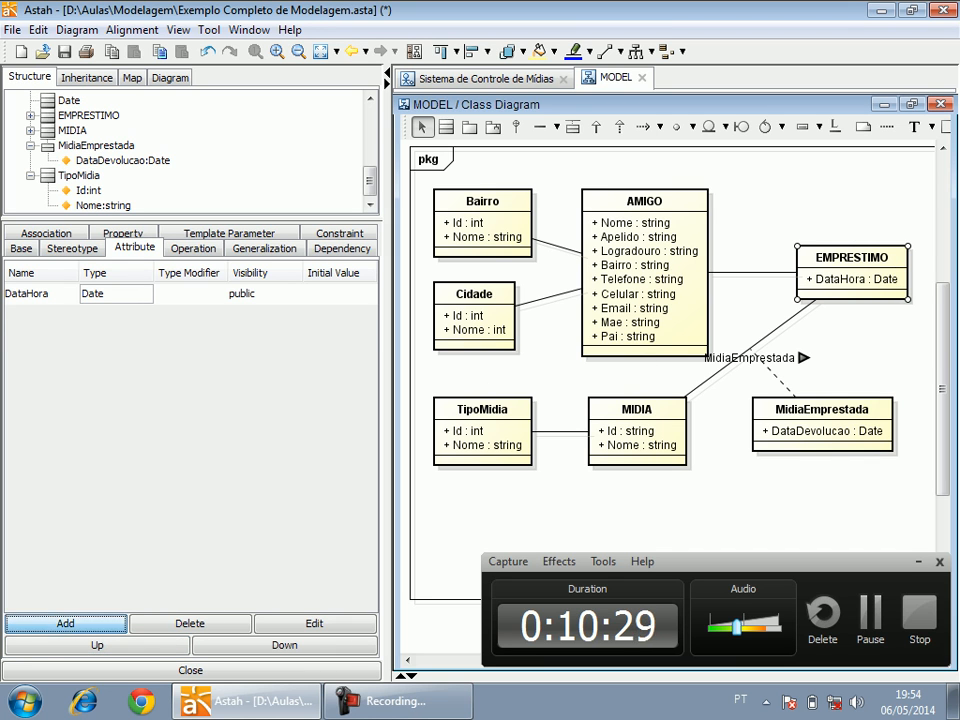
click(65, 623)
text(Id)
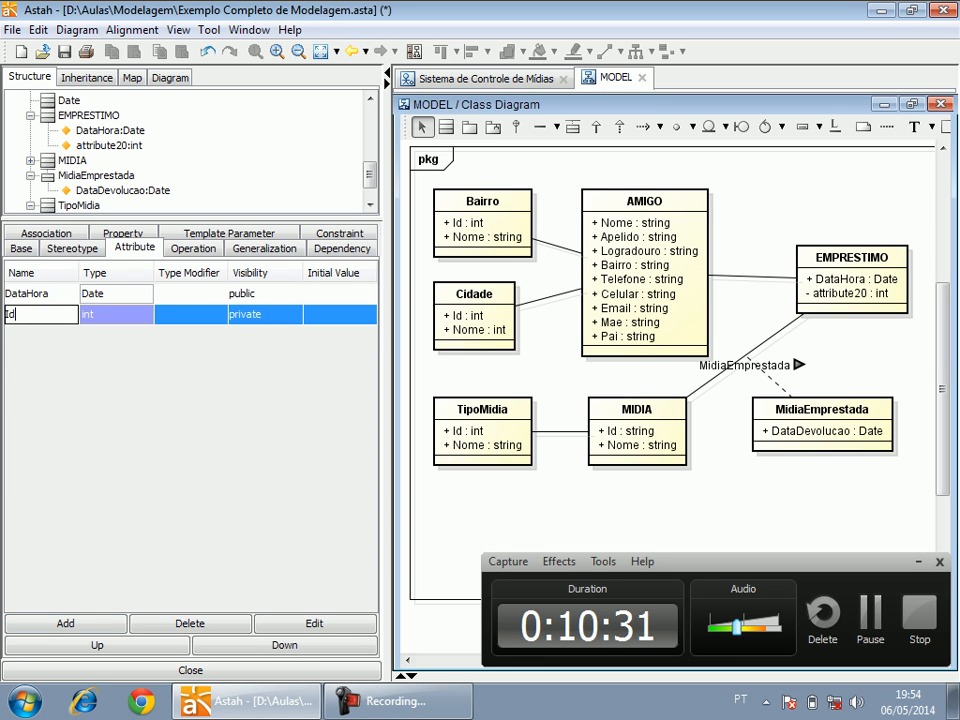
key(Return)
click(265, 314)
click(250, 332)
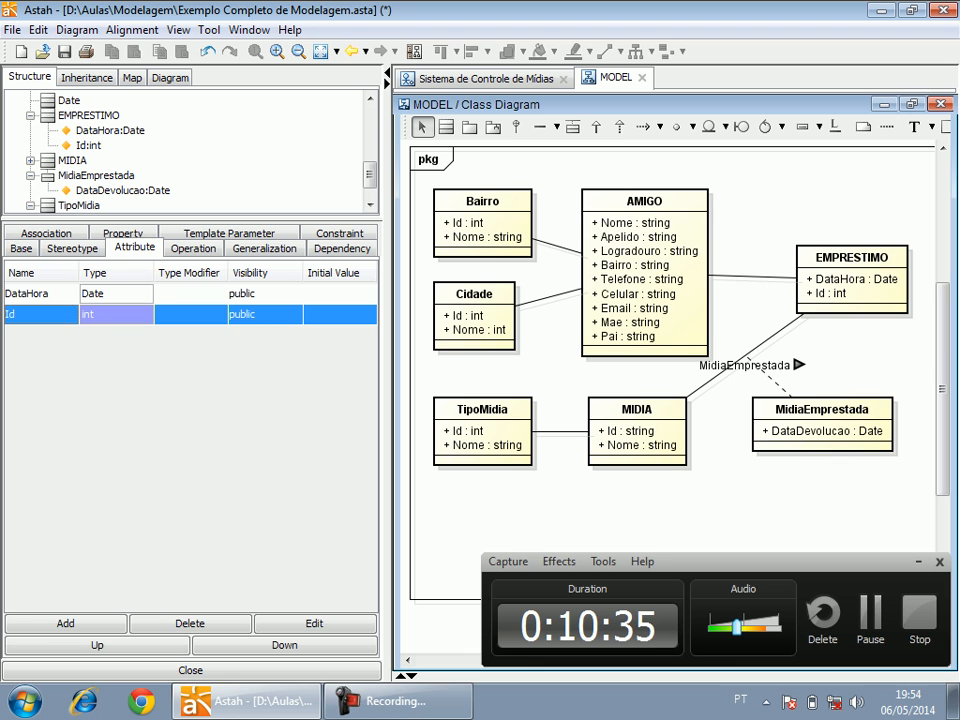
click(97, 645)
Set the multiplicity to 1 at the Bairro end of the association between Bairro and AMIGO.
click(822, 433)
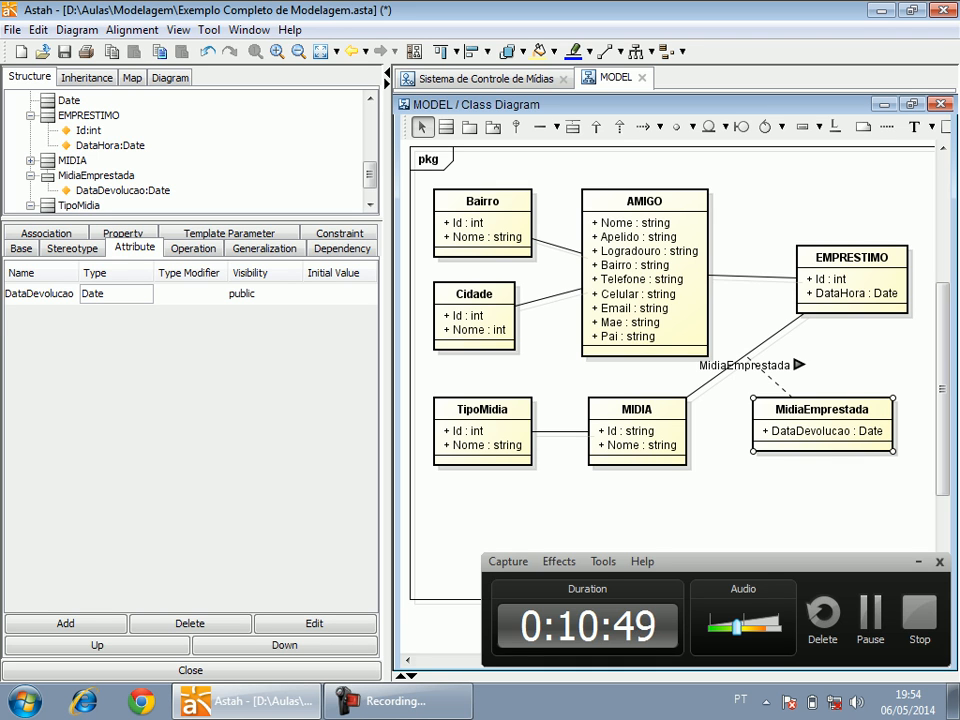
click(735, 500)
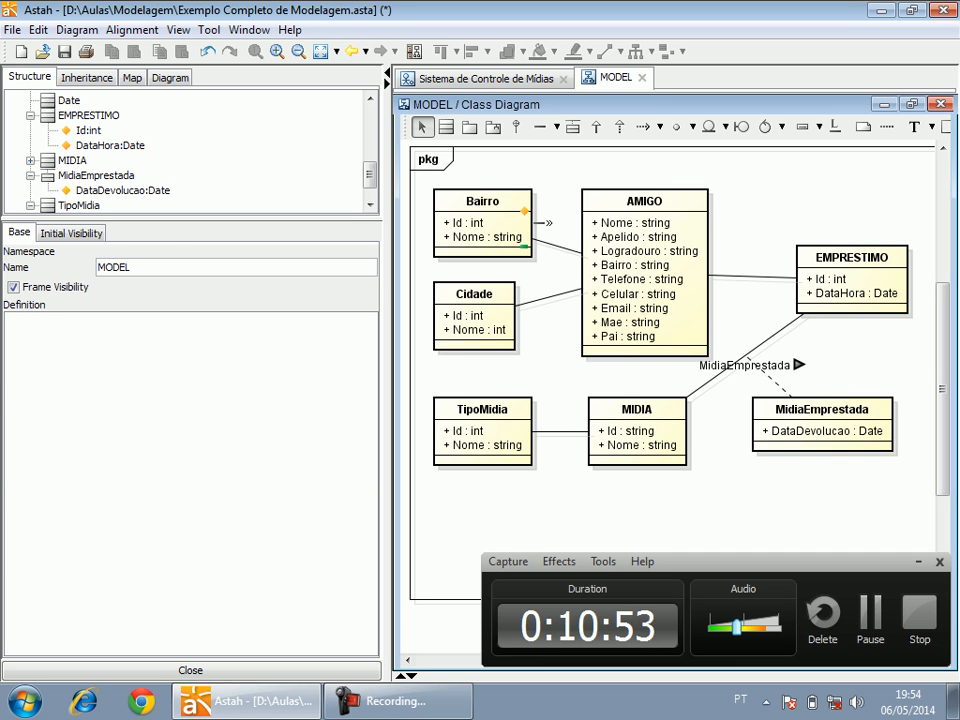
click(550, 245)
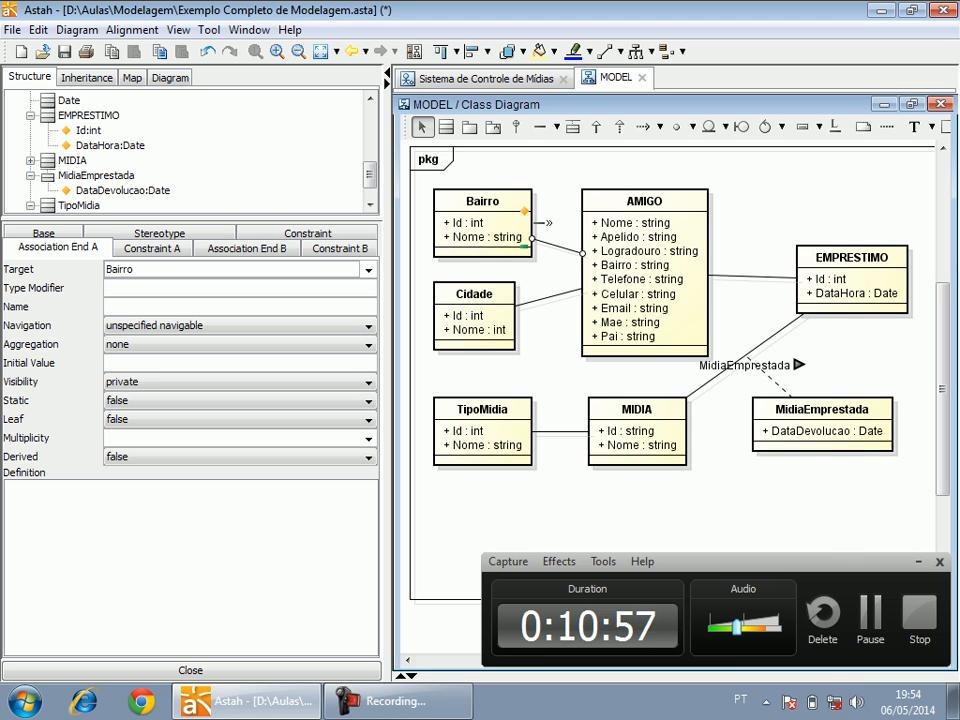
right_click(538, 241)
mouse_move(650, 495)
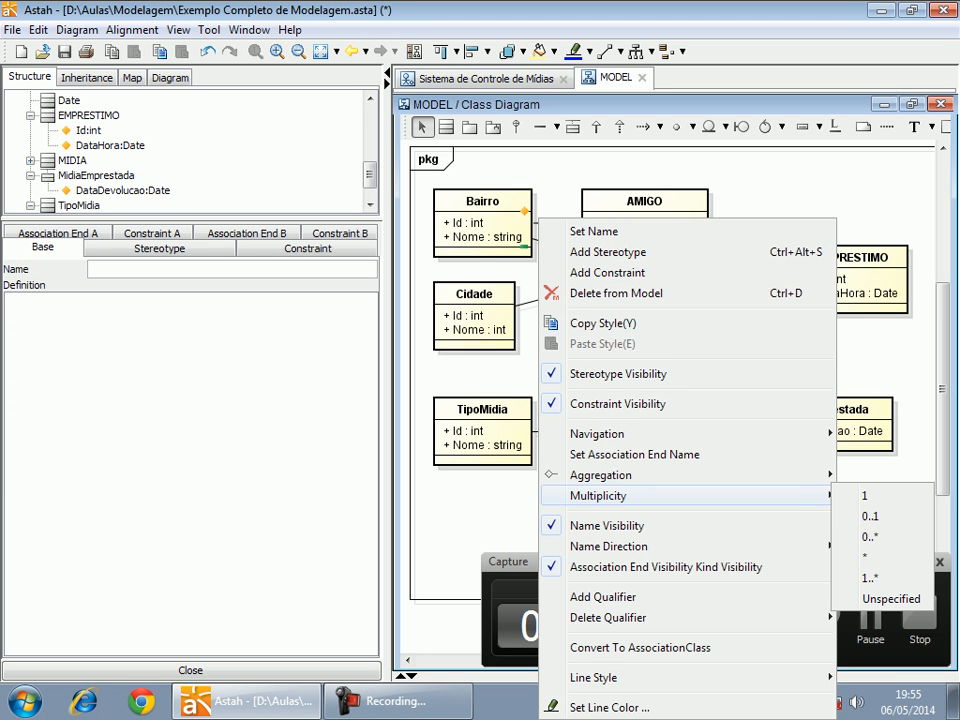
click(866, 495)
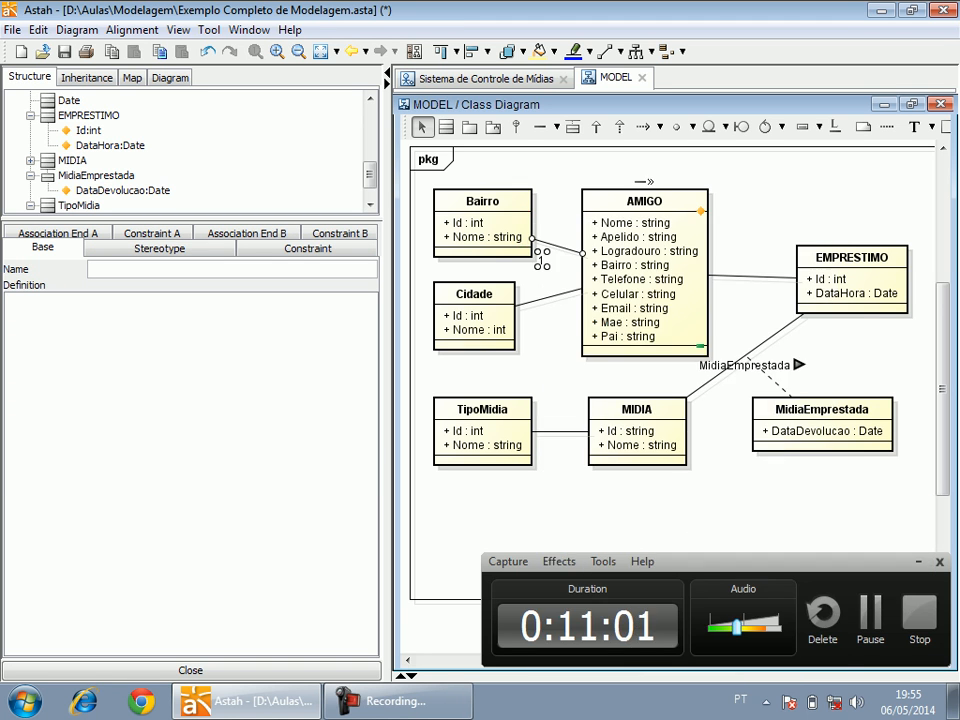
Shift the AMIGO class slightly away from Bairro and set multiplicity 0..* at the AMIGO end of their association.
drag(643, 202, 660, 202)
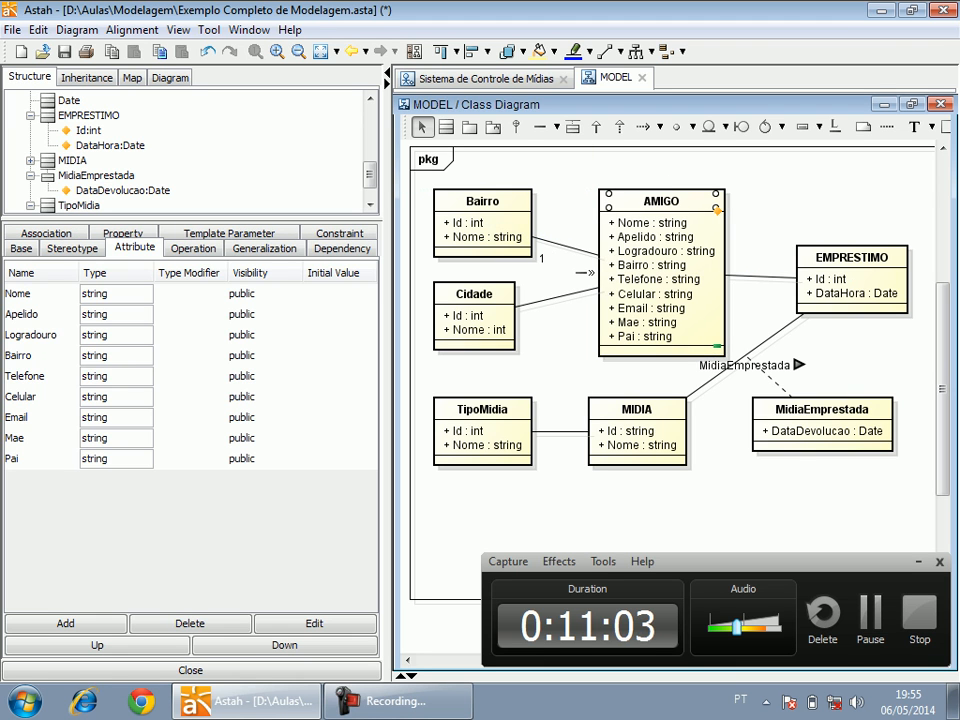
right_click(591, 251)
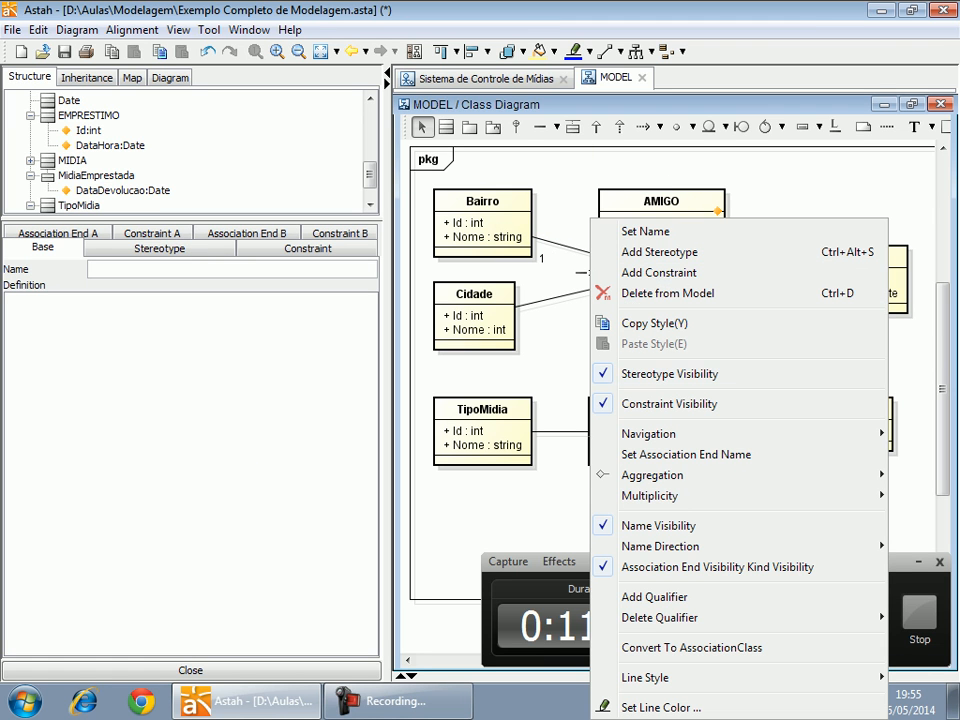
mouse_move(650, 495)
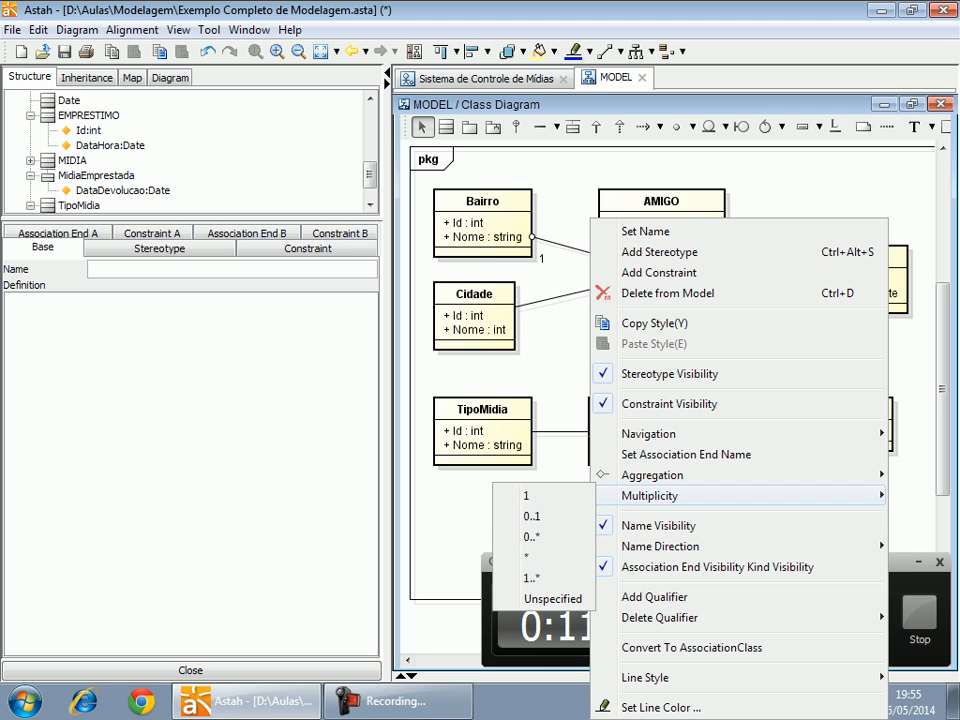
click(530, 537)
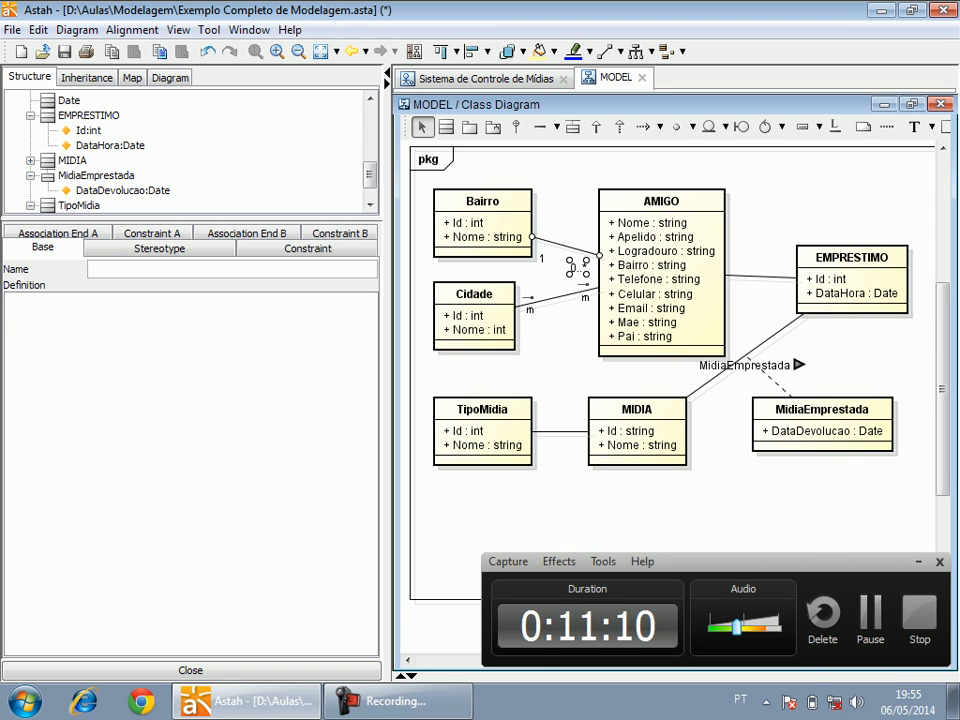
Set the multiplicity to 1 at the Cidade end of the association between Cidade and AMIGO.
right_click(528, 238)
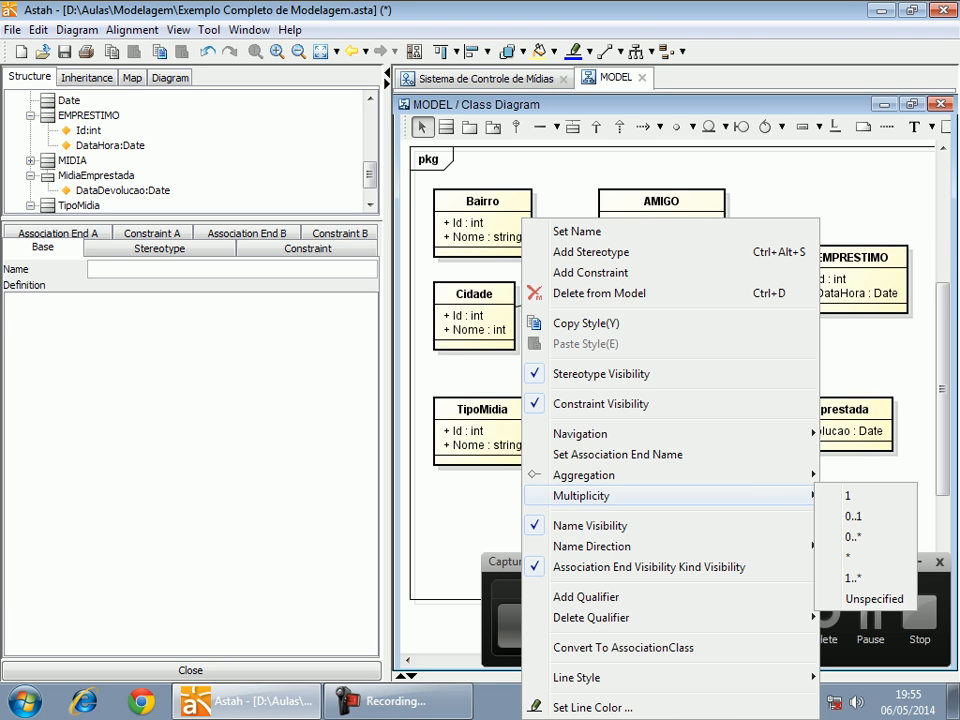
mouse_move(650, 495)
click(848, 495)
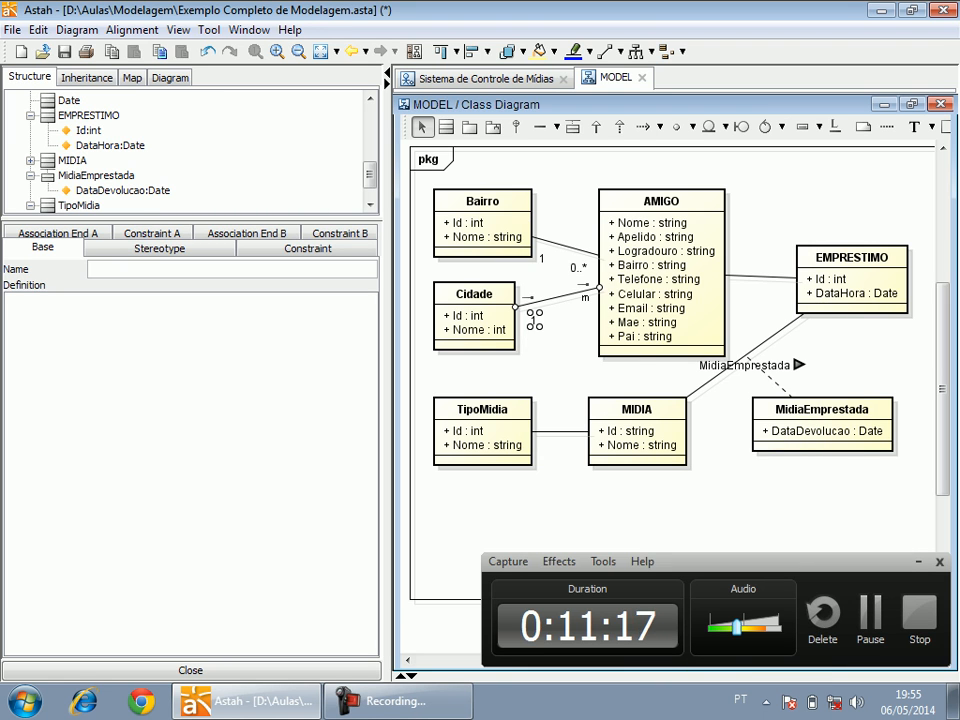
Try multiplicity 0..1 at the AMIGO end of the Cidade association and delete the end name added there by mistake.
double_click(580, 284)
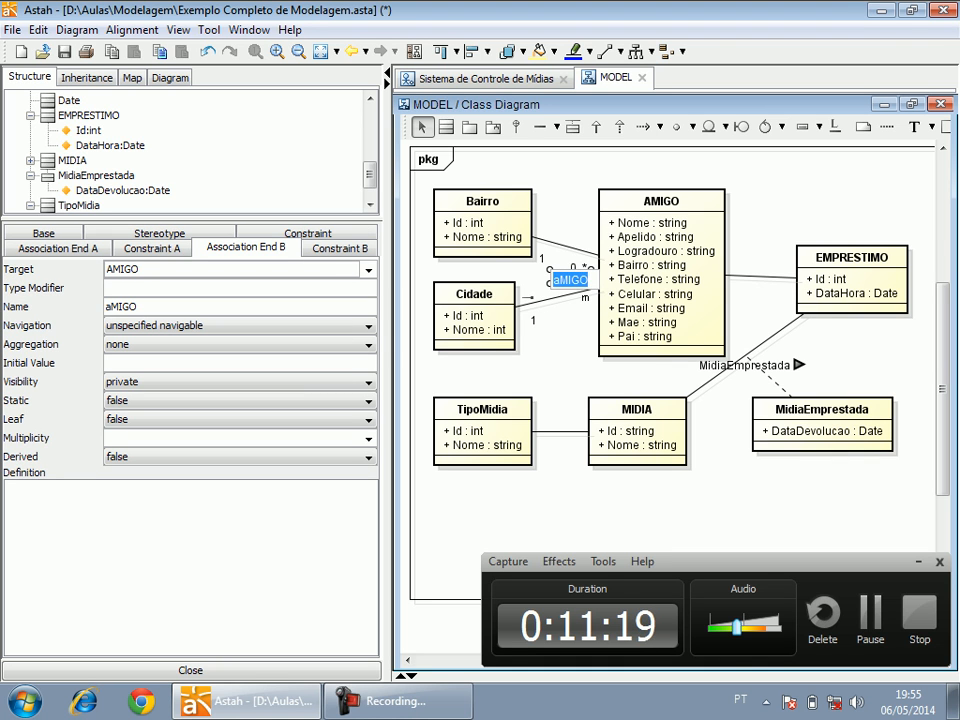
click(586, 297)
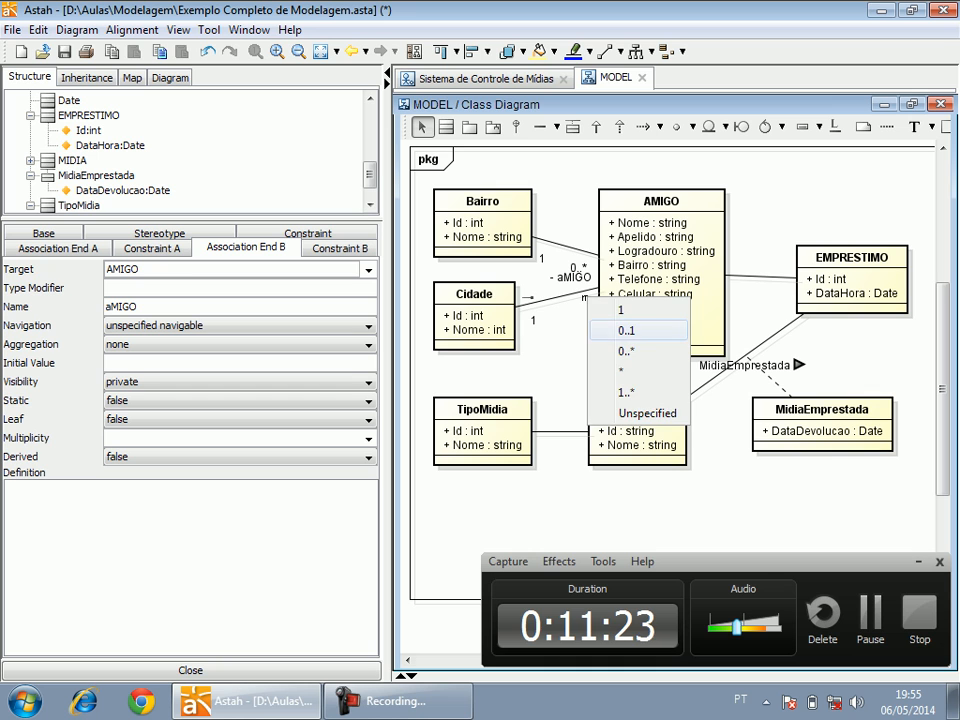
click(626, 330)
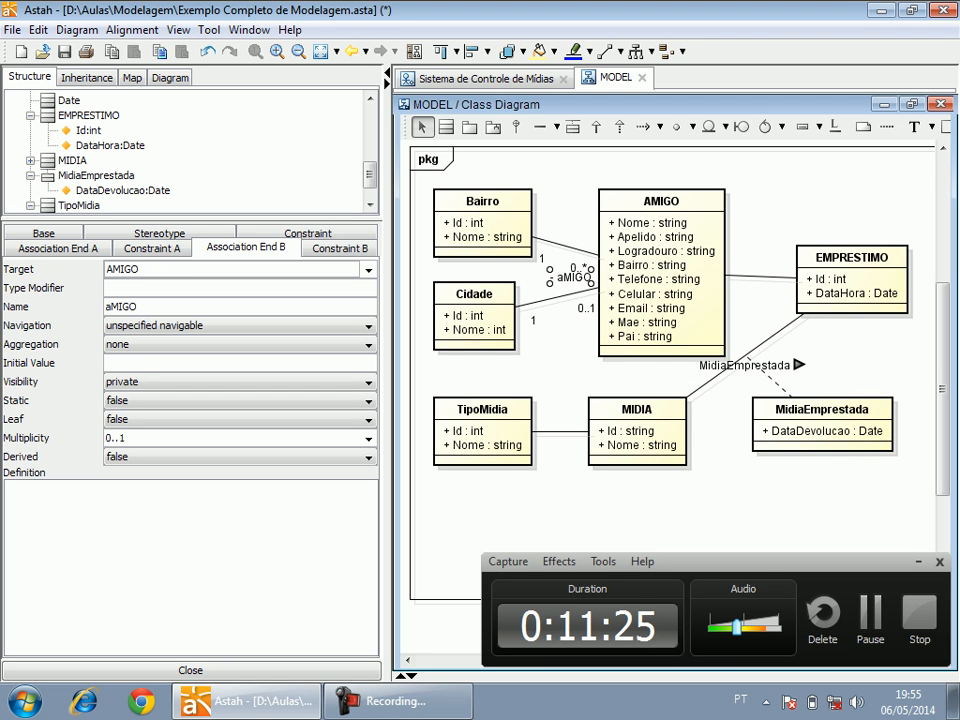
key(Delete)
Set the multiplicity to 0..* at the AMIGO end of the association between Cidade and AMIGO.
mouse_move(560, 432)
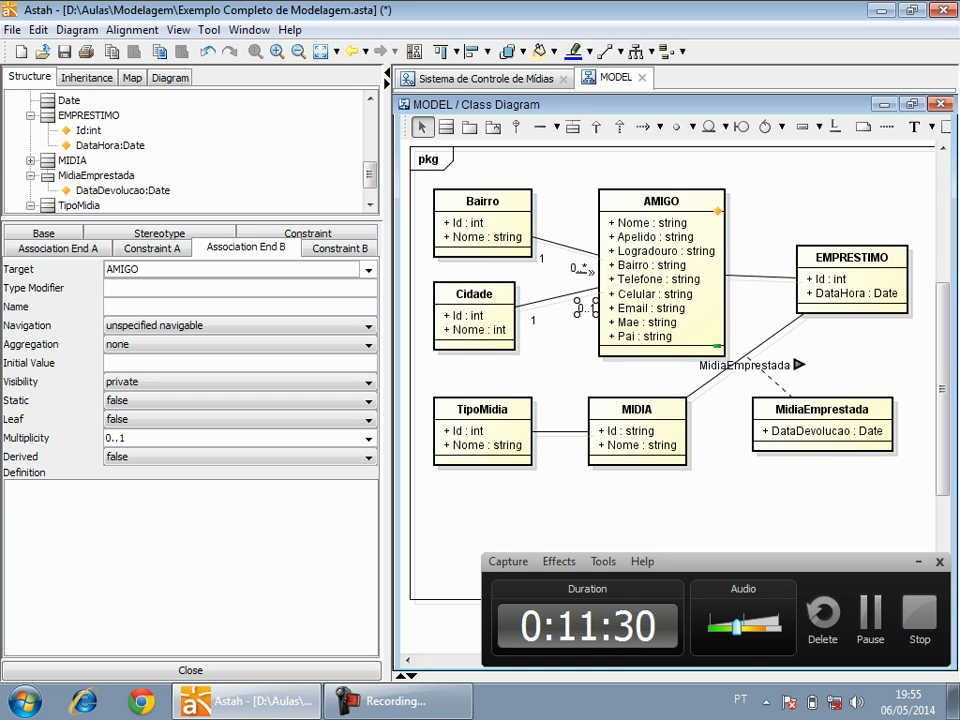
right_click(591, 312)
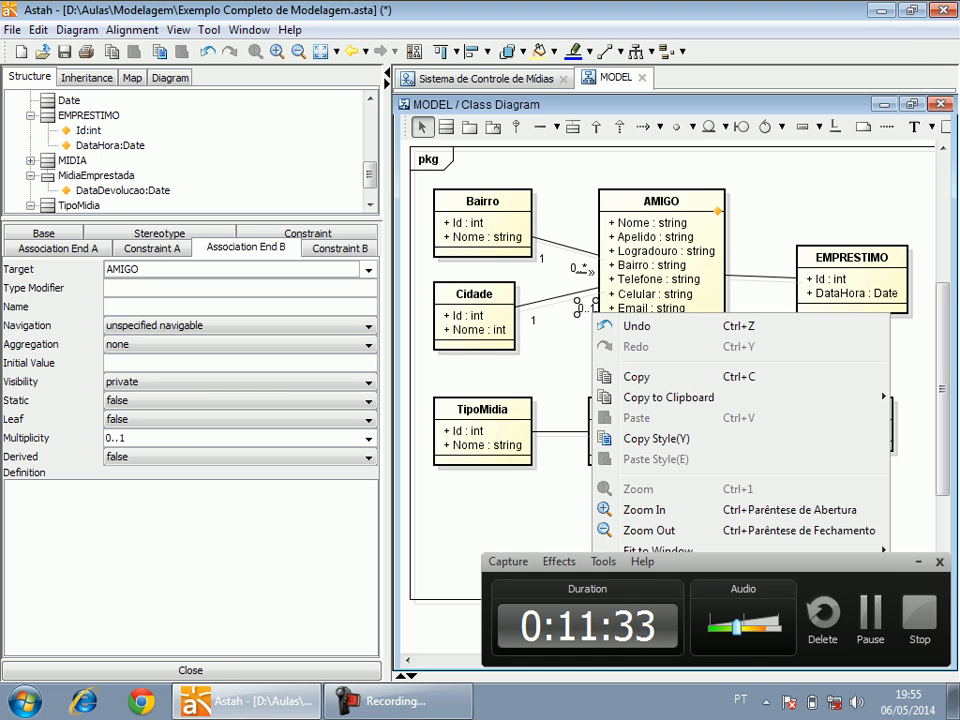
click(584, 291)
right_click(583, 291)
mouse_move(643, 496)
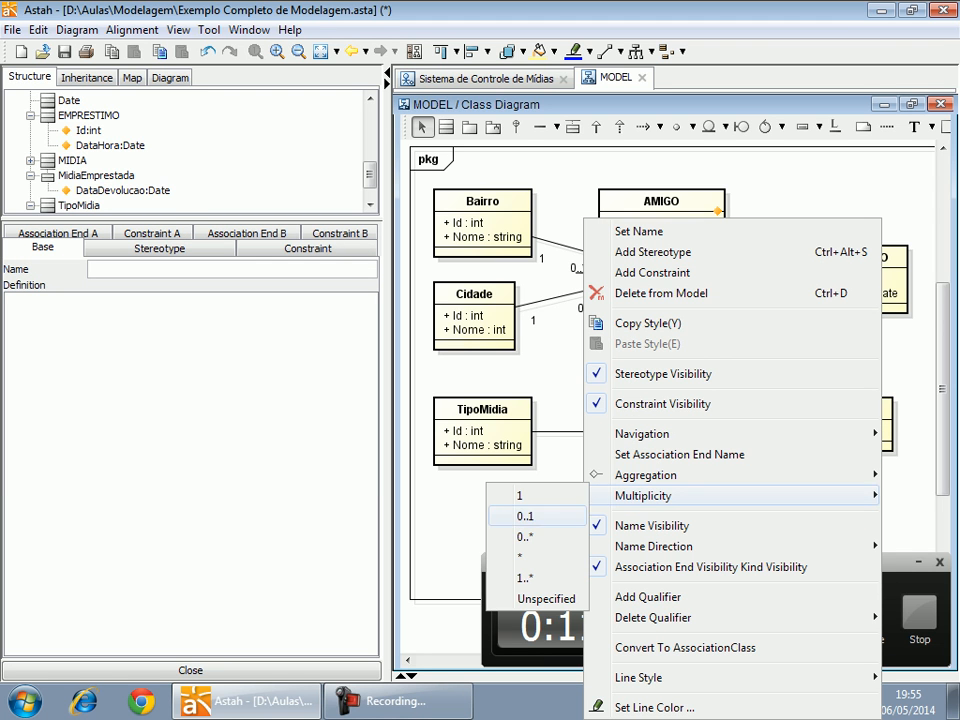
click(525, 537)
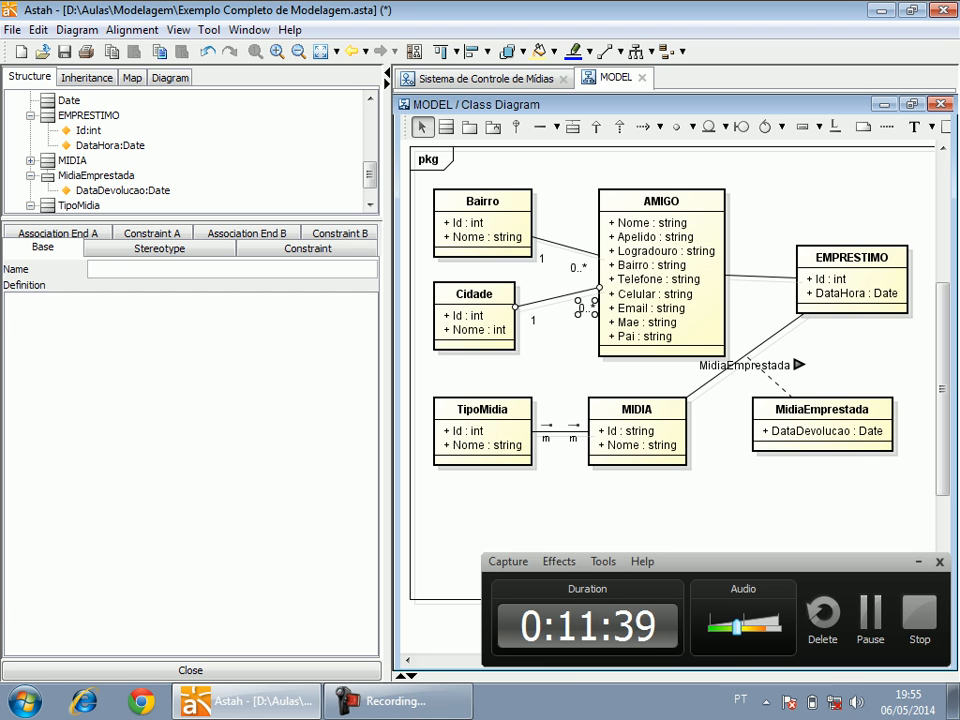
Set the multiplicity to 1 at the TipoMidia end of the association between TipoMidia and MIDIA.
right_click(540, 238)
mouse_move(690, 496)
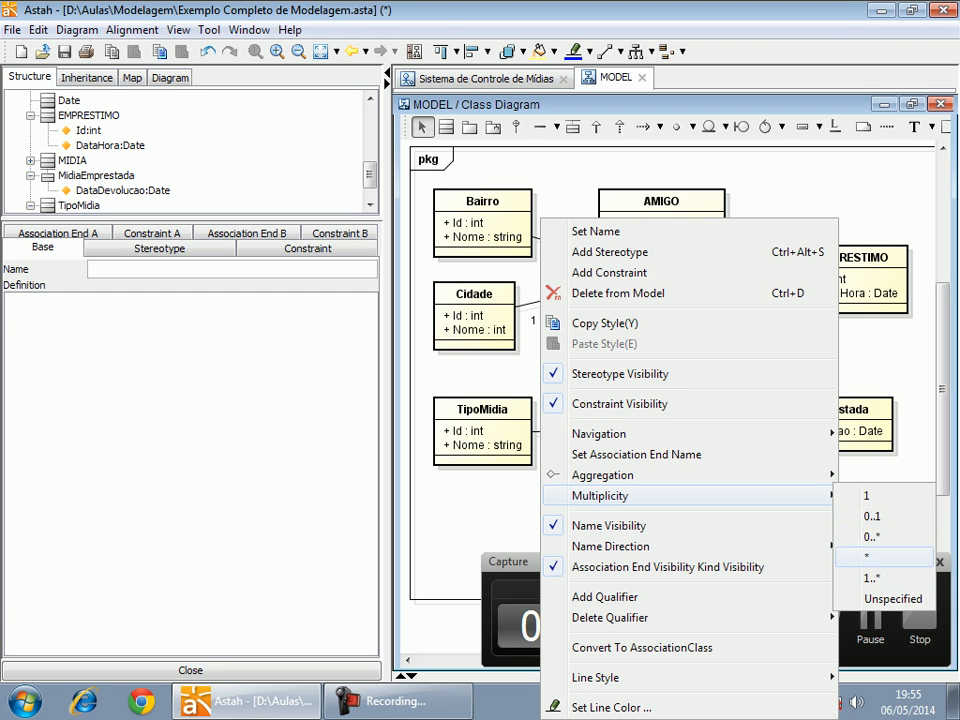
click(866, 495)
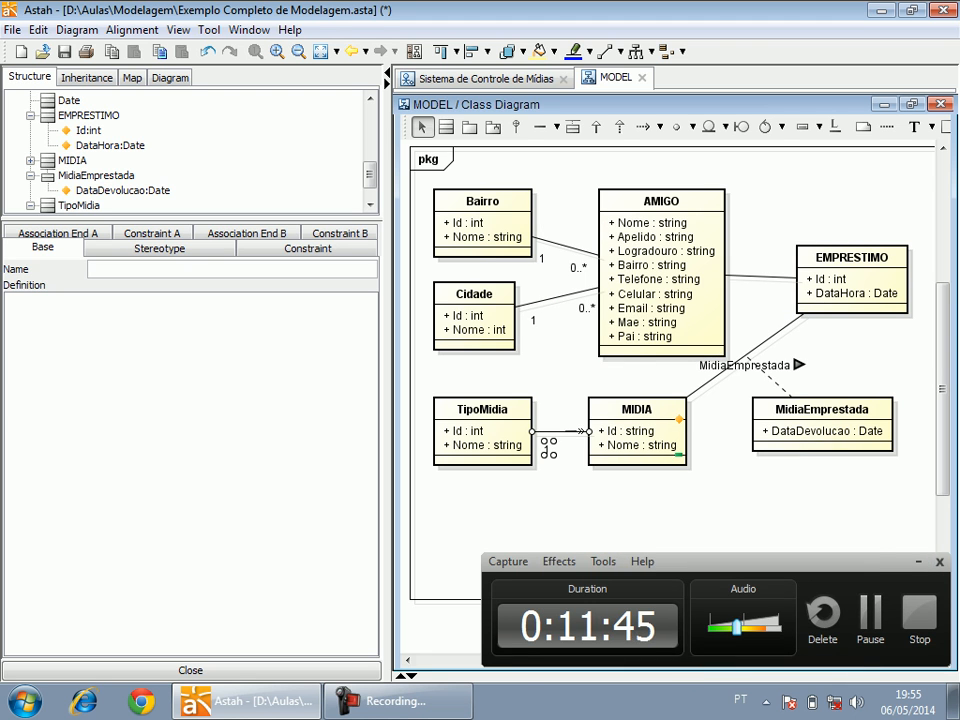
Set the multiplicity to 0..* at the MIDIA end of the association between TipoMidia and MIDIA.
right_click(586, 431)
mouse_move(700, 495)
click(527, 537)
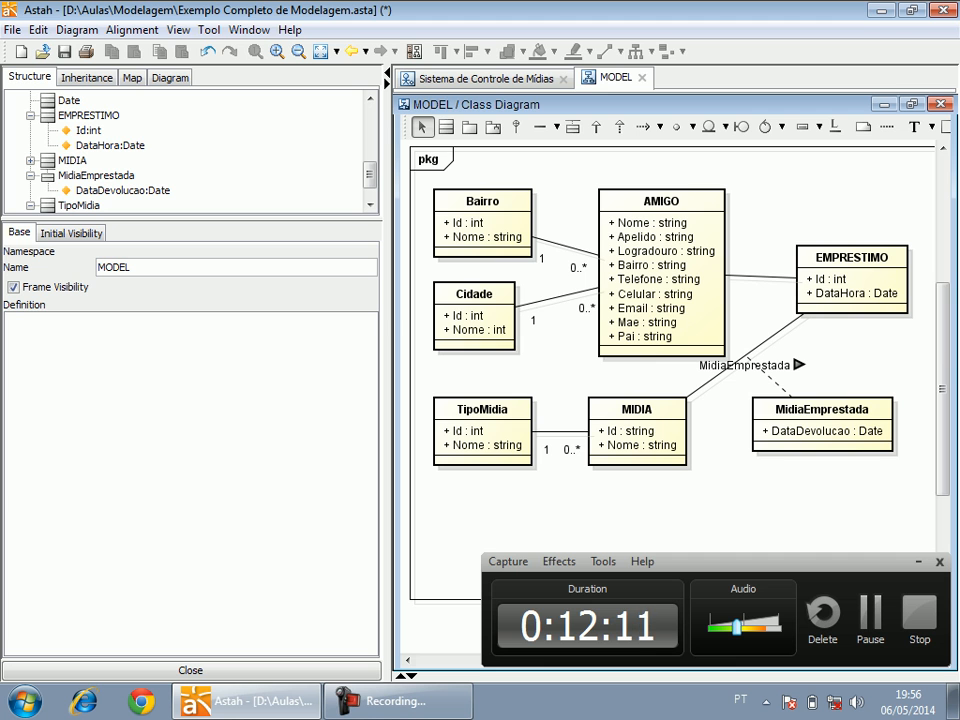
Widen the class diagram area by narrowing the structure and property area beside it.
drag(561, 156, 915, 476)
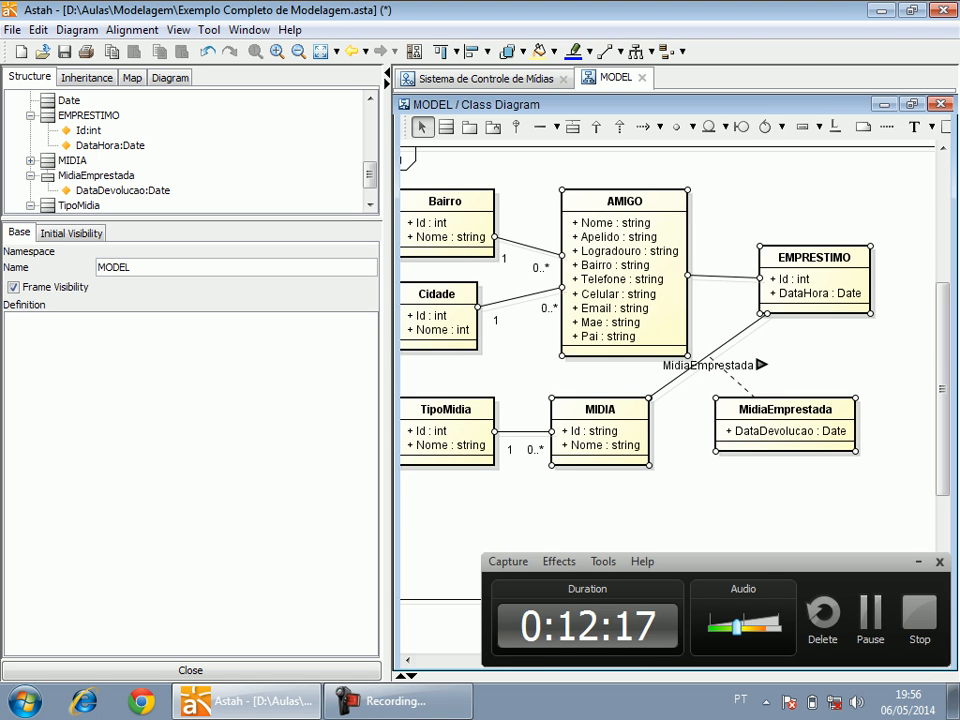
click(915, 476)
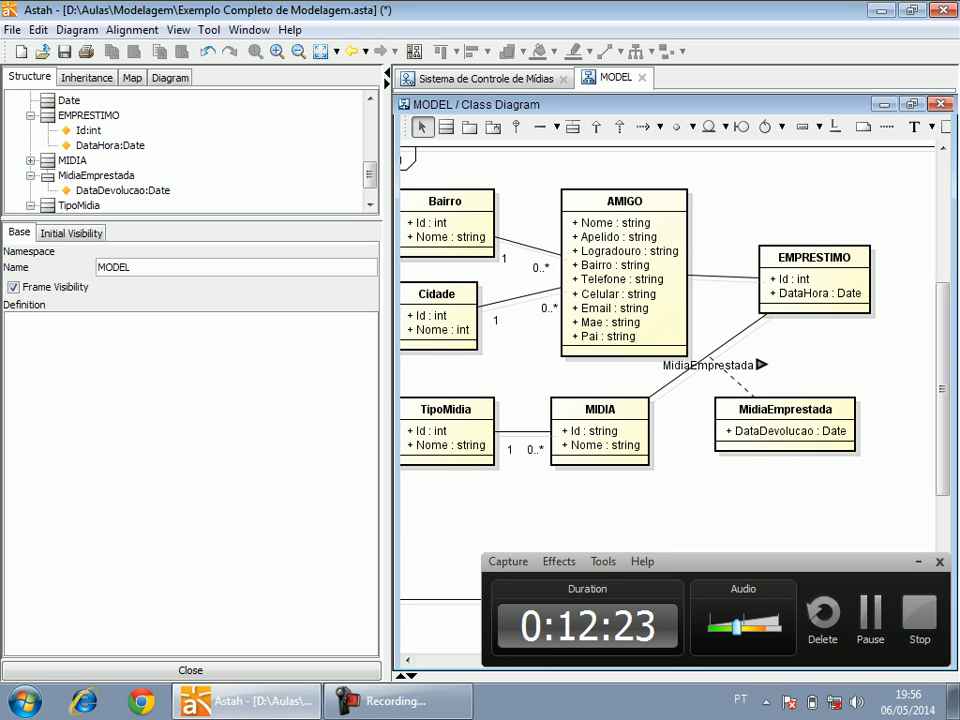
drag(388, 380, 322, 380)
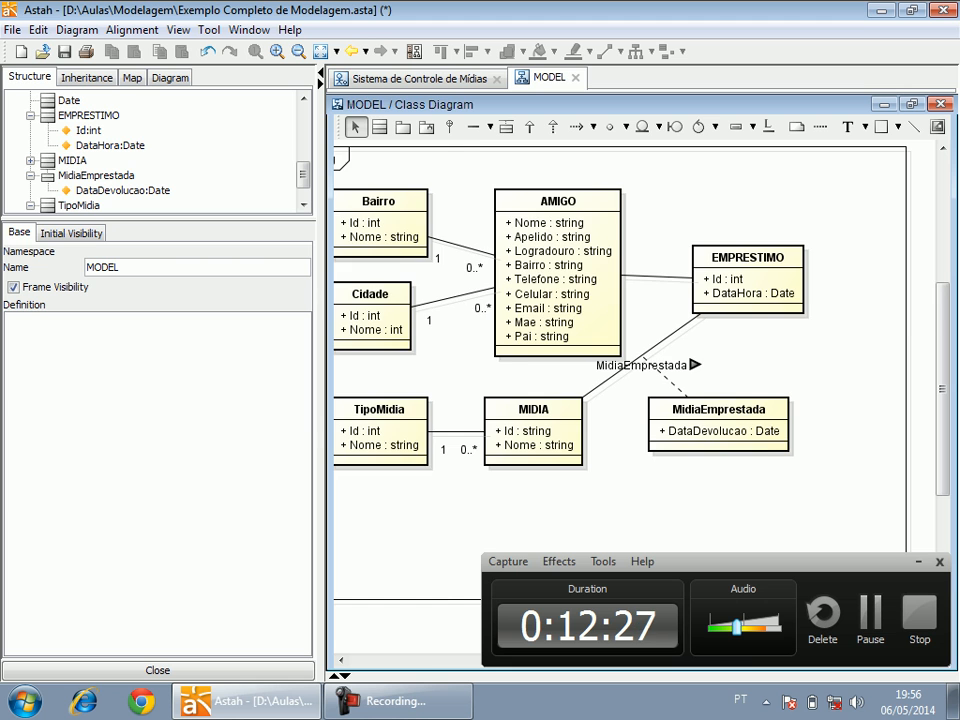
scroll(478, 459, left, 2)
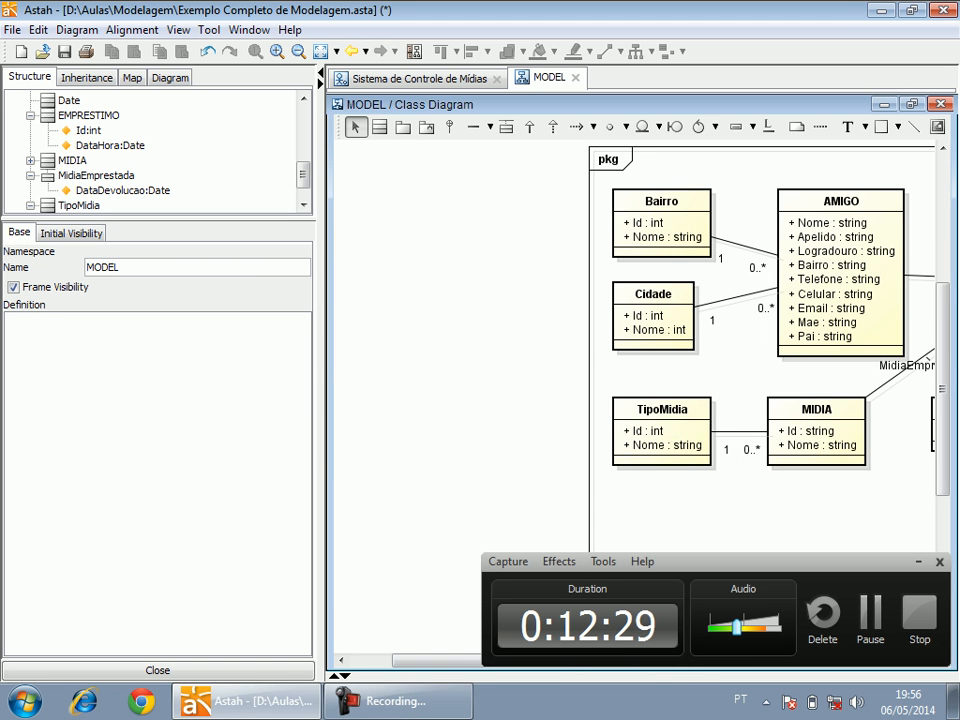
scroll(480, 462, right, 3)
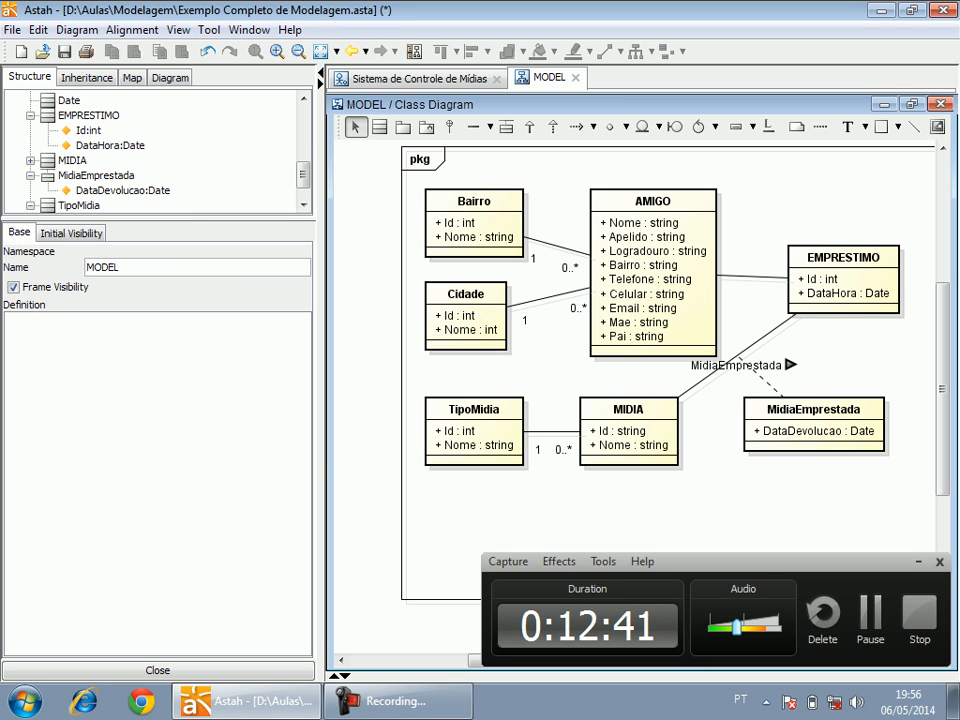
Collapse the EMPRESTIMO class in the model structure and select the use case CDU01 - Cadastrar Midia.
click(31, 116)
drag(303, 182, 303, 125)
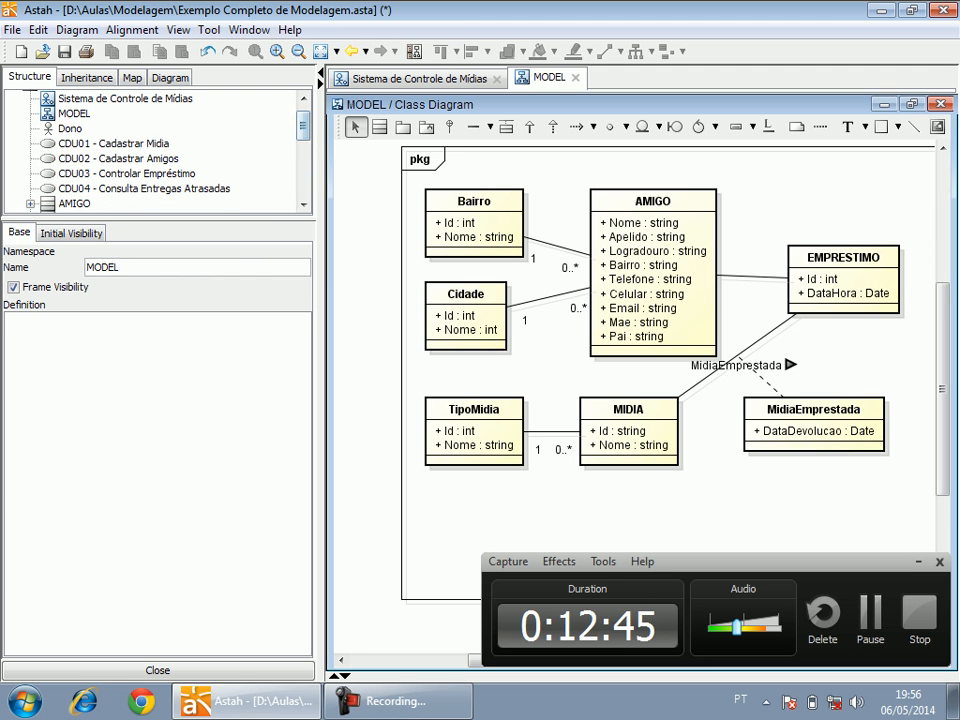
click(114, 144)
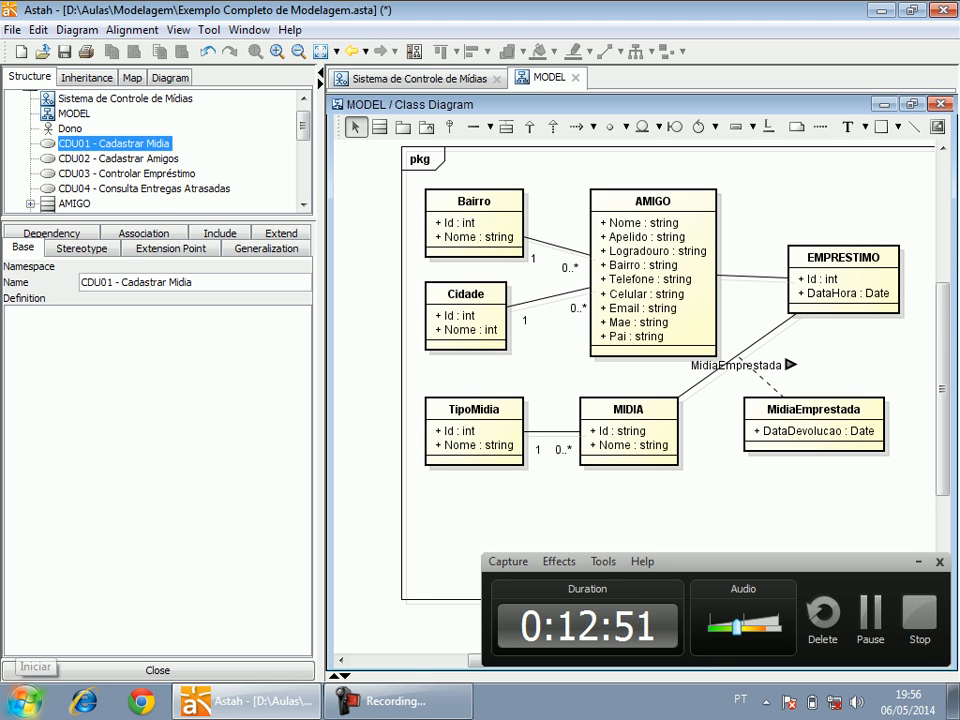
Open a blank document in Microsoft Word and switch back to Astah.
click(26, 700)
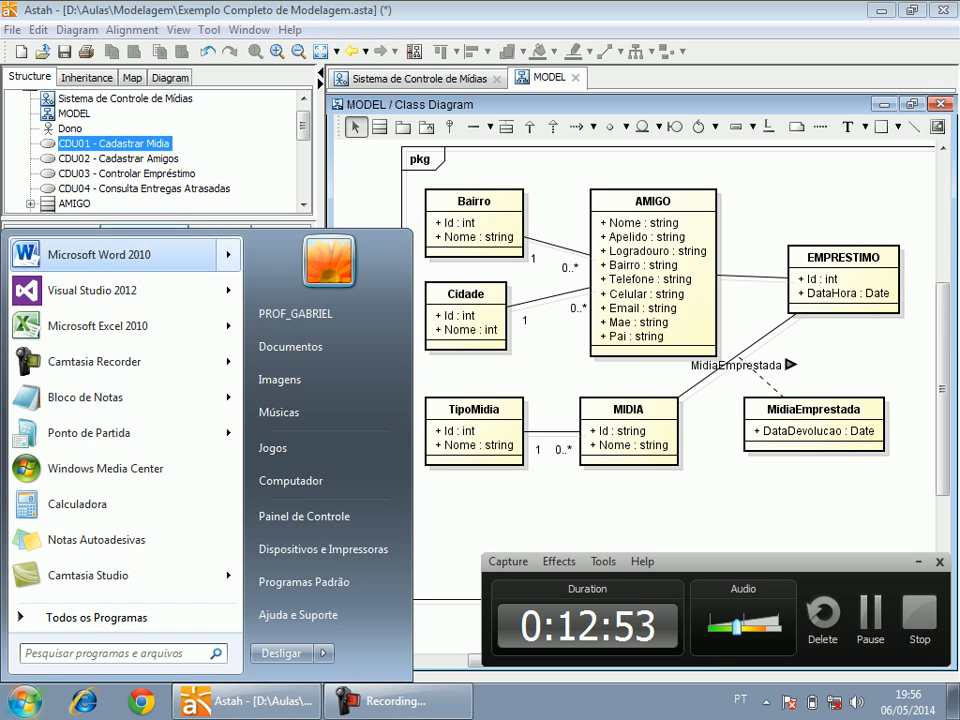
key(Escape)
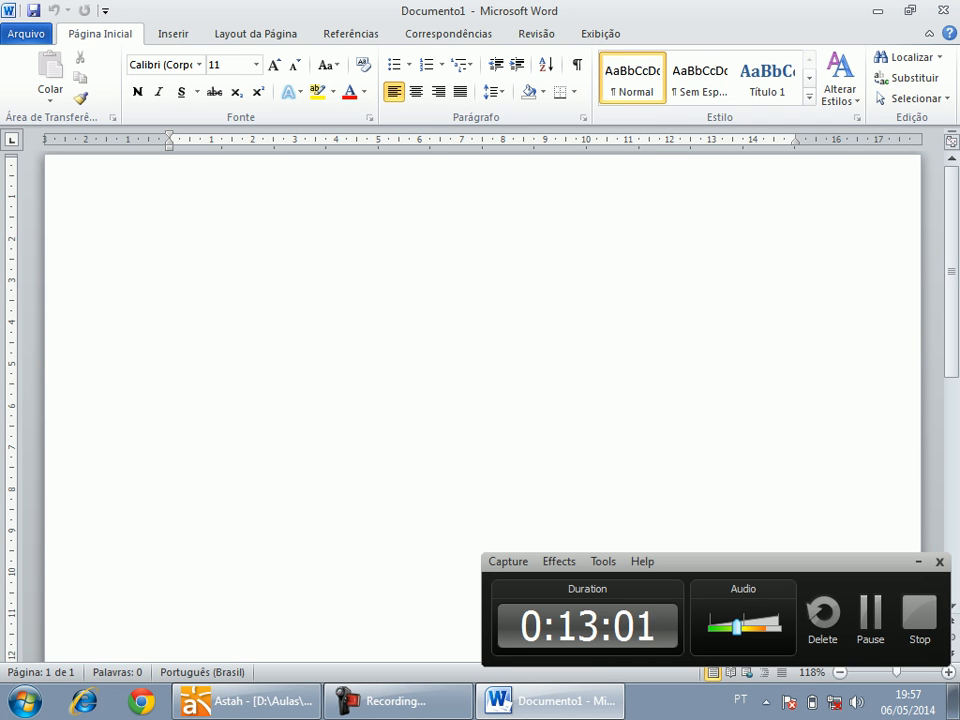
click(247, 701)
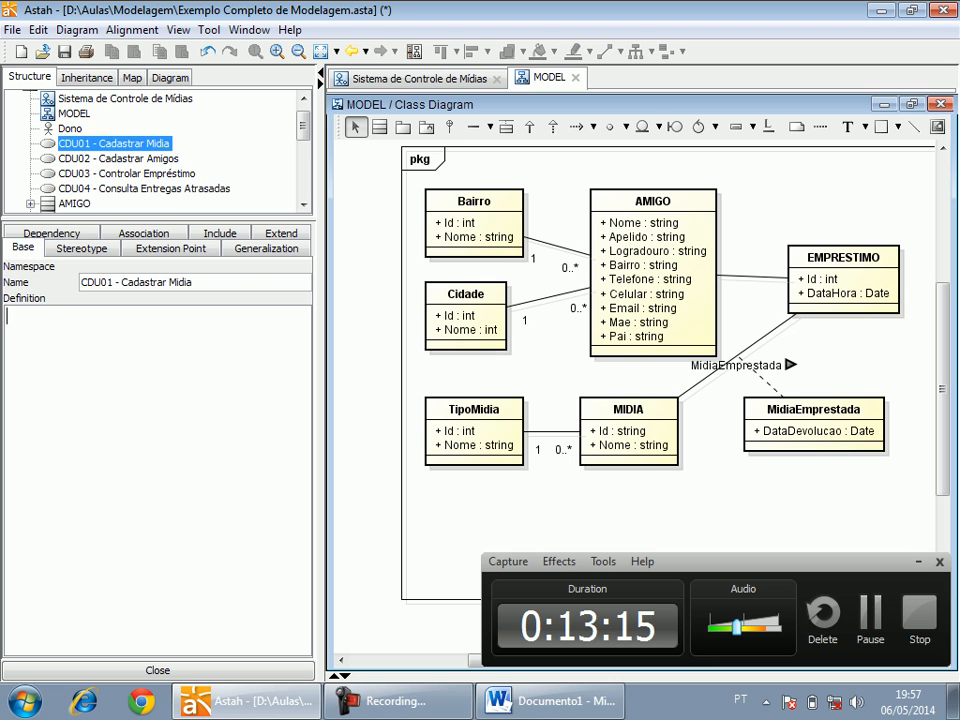
Look through the definitions of the use cases CDU02 - Cadastrar Amigos, CDU03 - Controlar Empréstimo and CDU04 - Consulta Entregas Atrasadas.
click(118, 159)
click(126, 174)
click(144, 189)
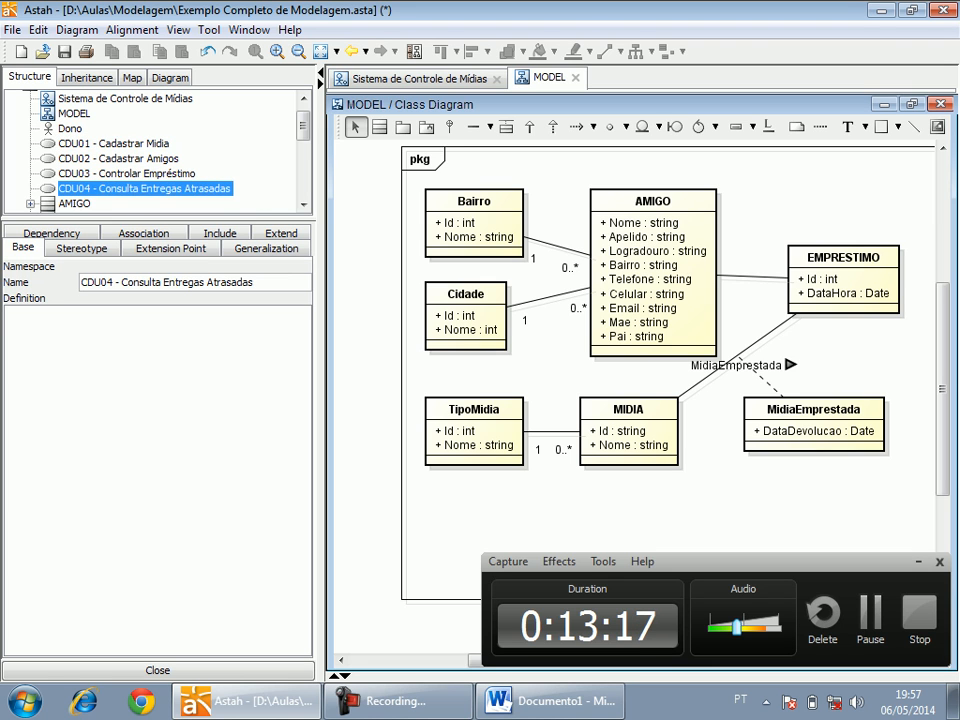
Enter the headings Fluxo Normal, Fluxo Alternativo and Fluxo Exceção, separated by blank lines, in the definition of CDU01 - Cadastrar Midia.
click(114, 144)
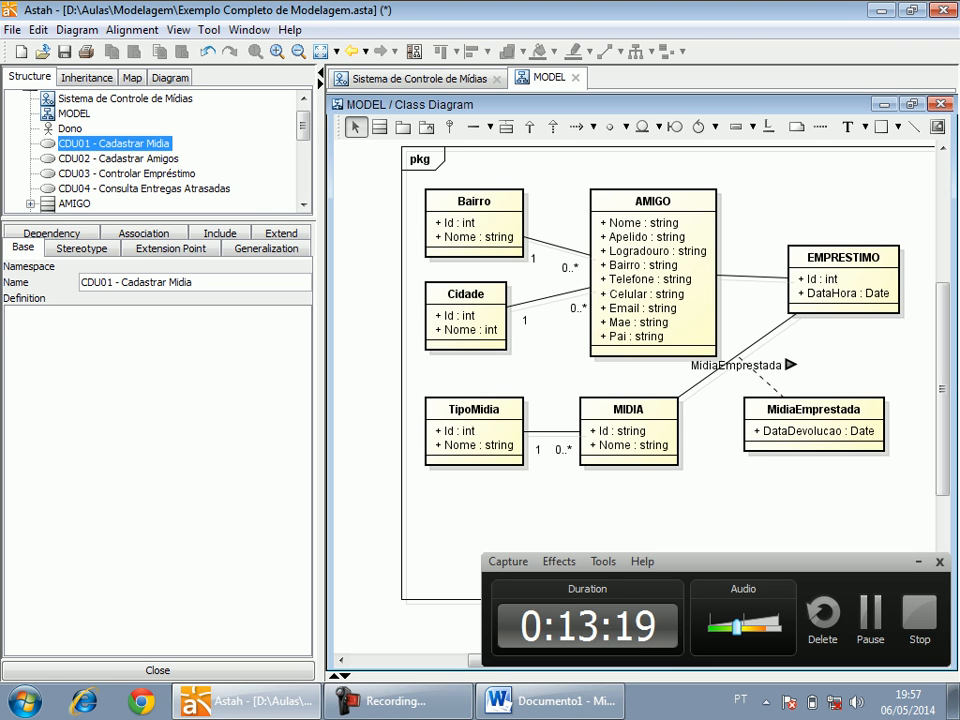
text(Flu)
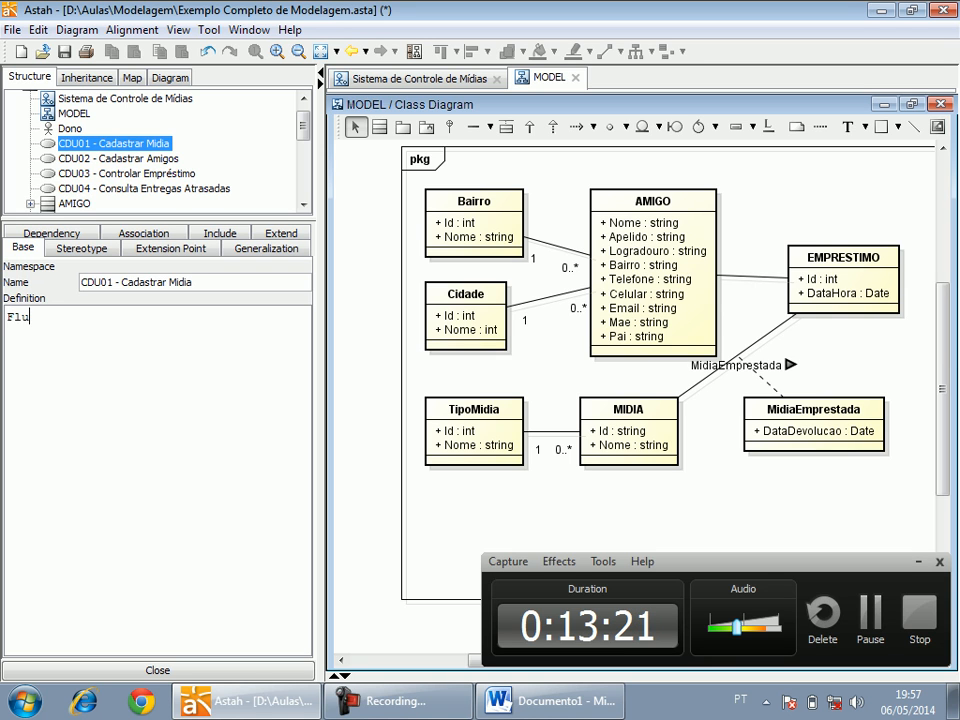
text(xo Normal)
key(Return)
key(Return)
text(Fluxo Alte)
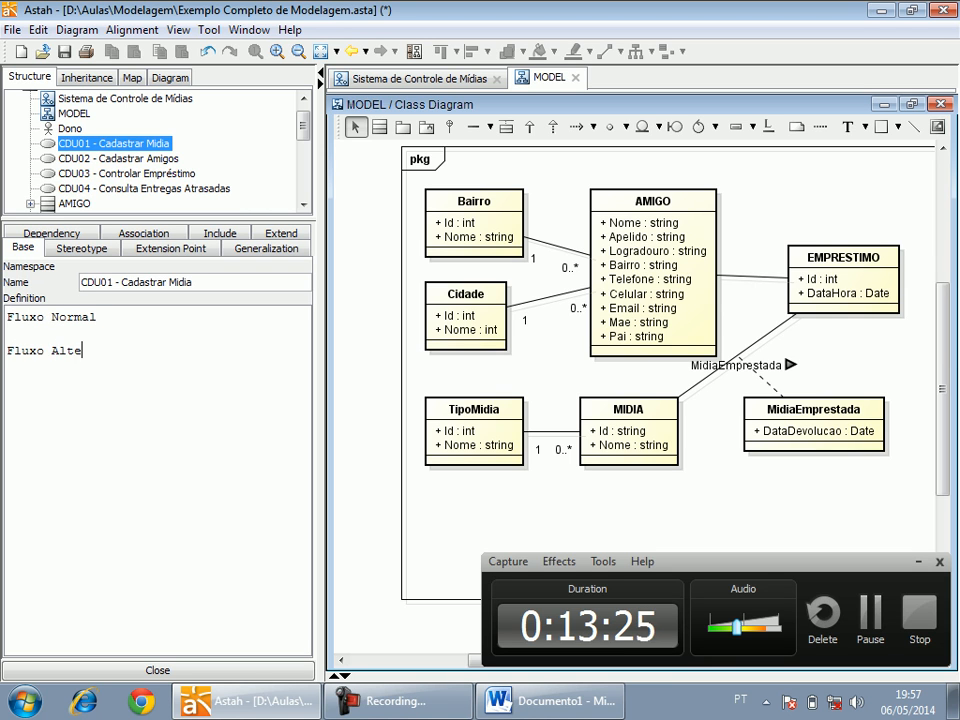
text(rnativo)
key(Return)
key(Return)
text(Fl)
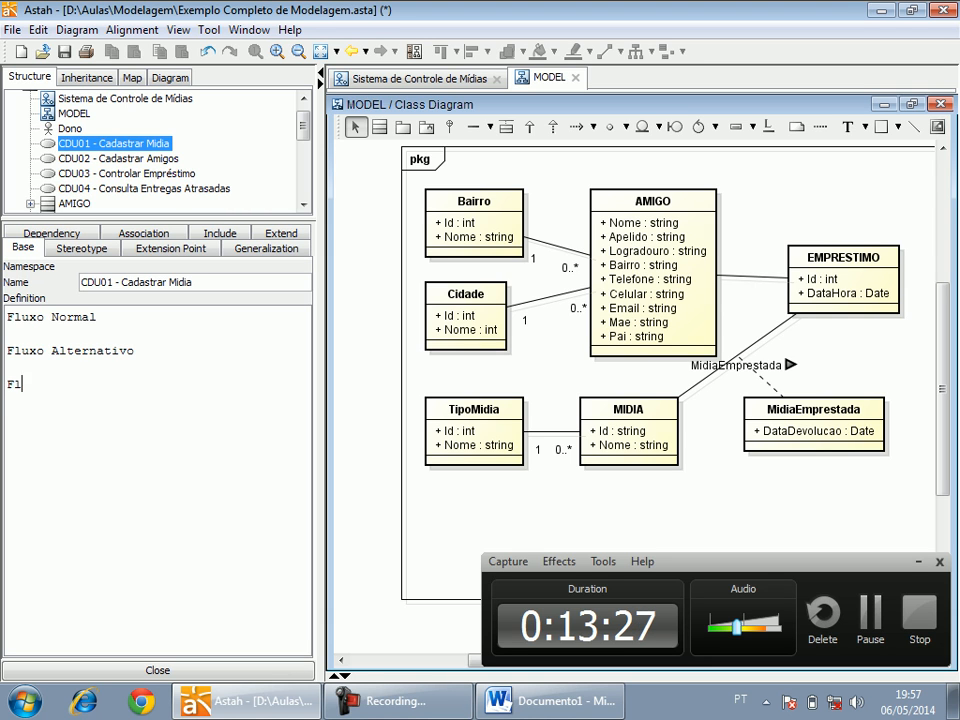
text(uxo Exceção)
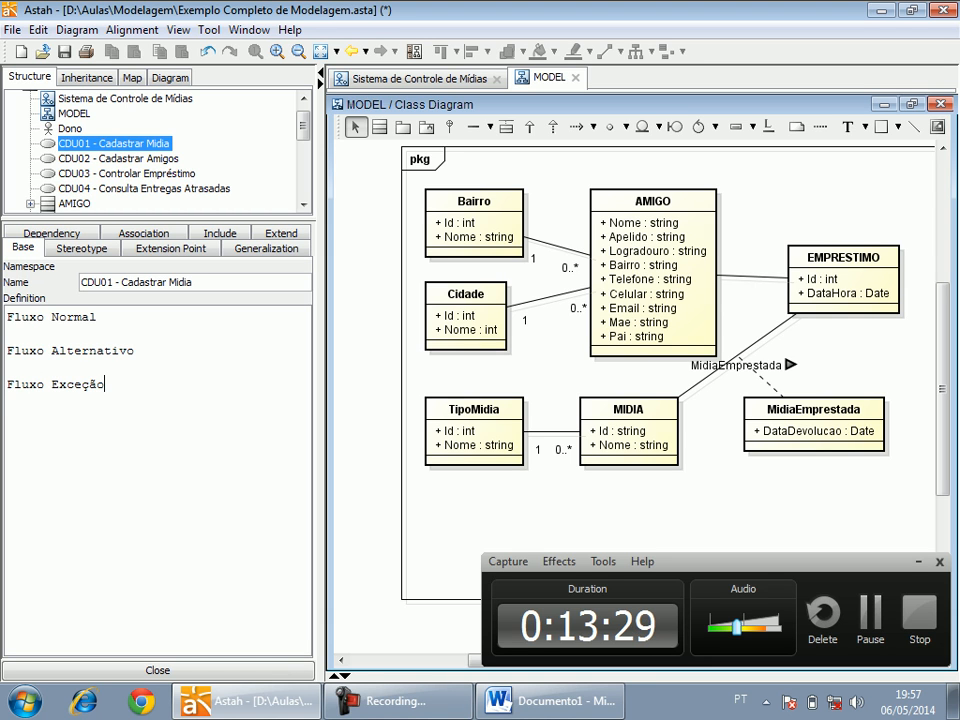
key(Return)
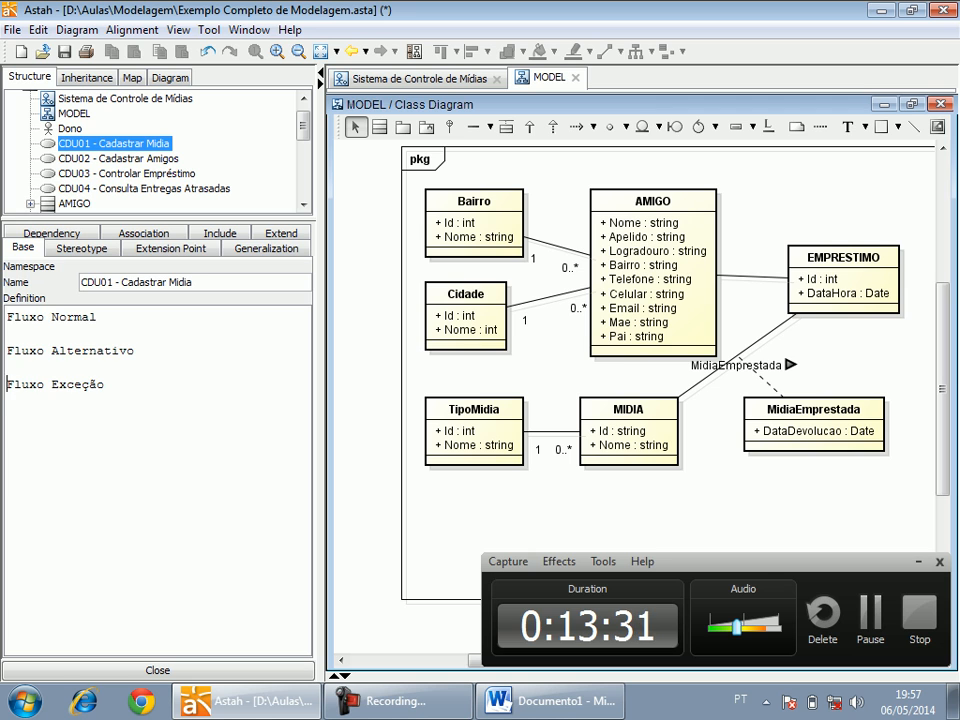
Insert the headings Ator Principal and Ator Secundário, separated by blank lines, above Fluxo Normal in the CDU01 definition.
key(Up)
key(Return)
key(Up)
text(A)
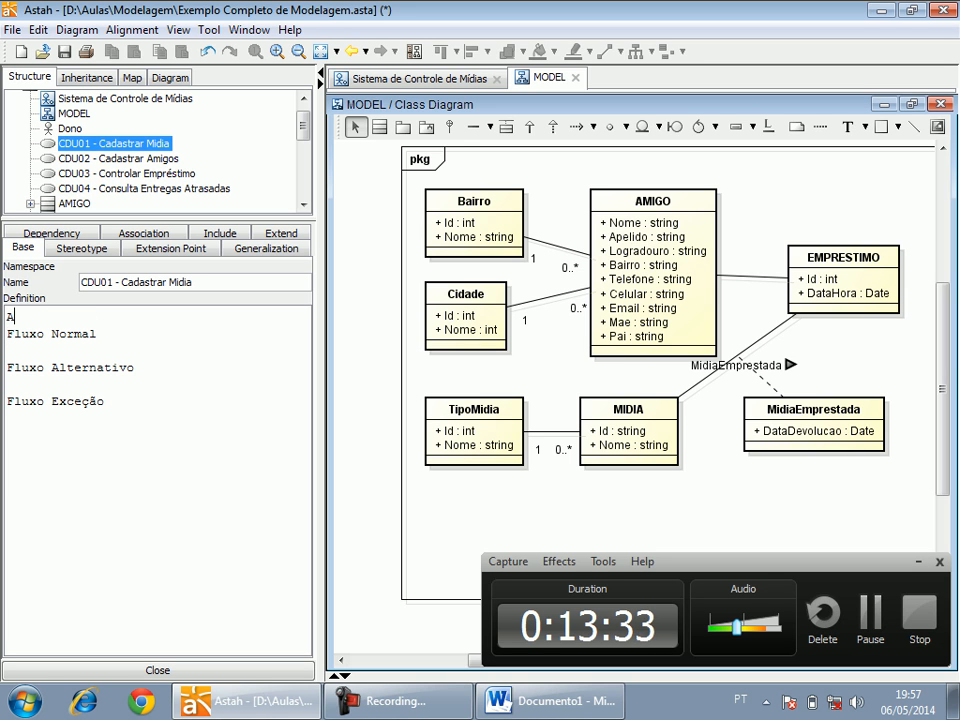
text(tor Principal)
key(Return)
key(Return)
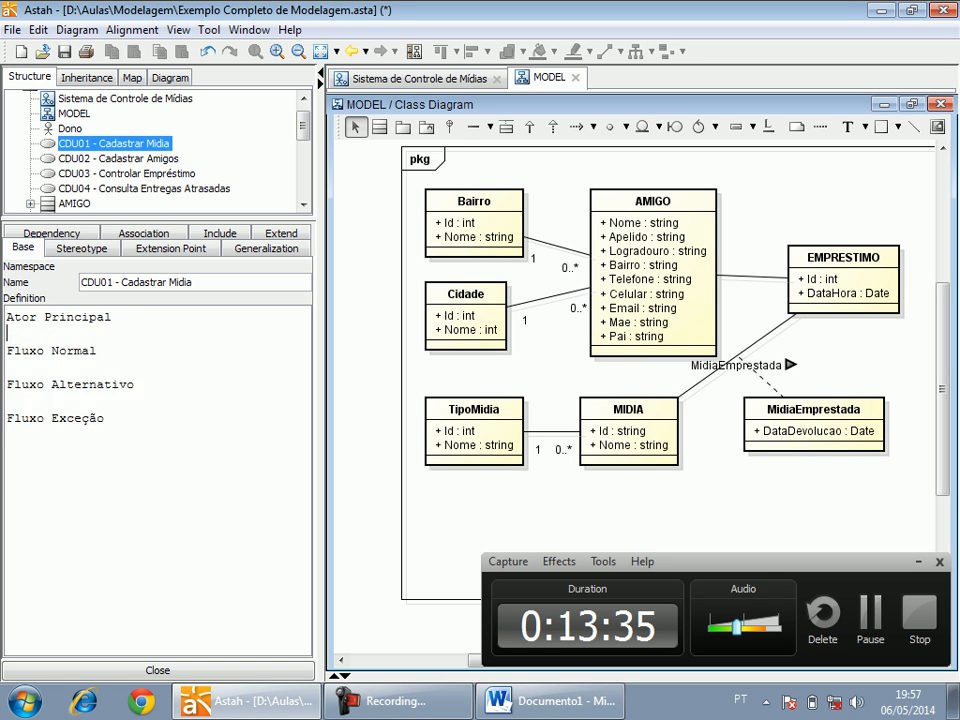
text(Ator Secun)
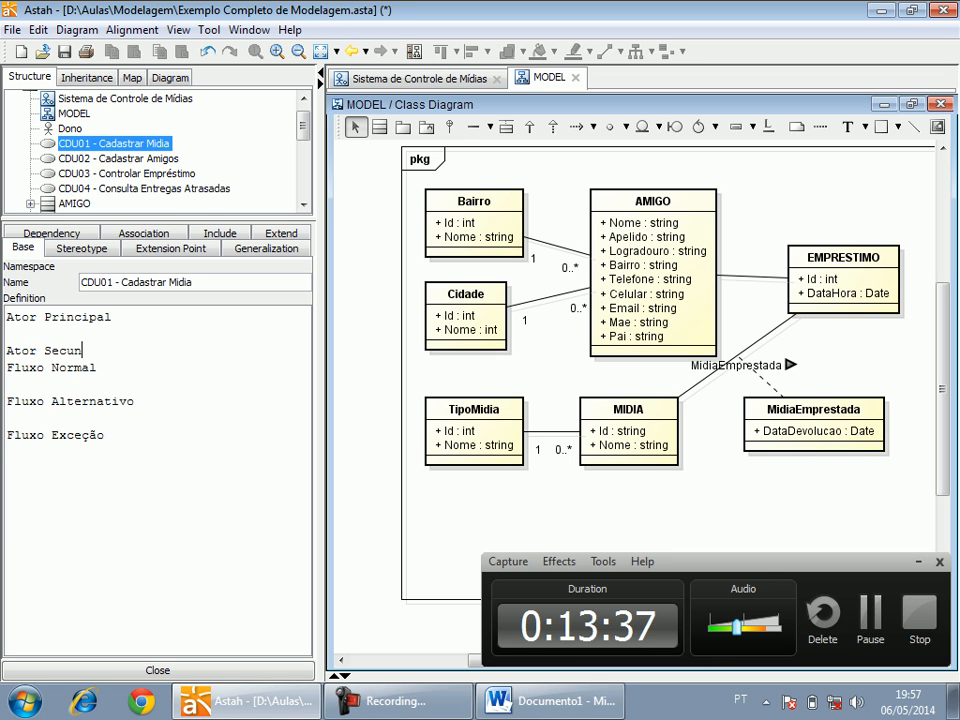
text(dário)
key(Return)
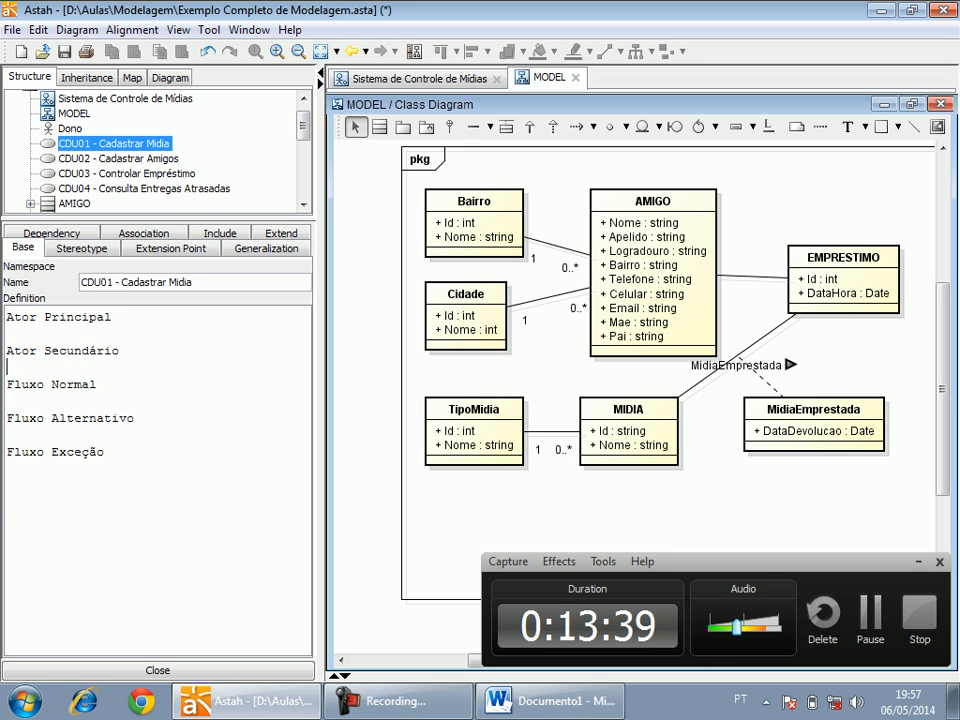
Insert the headings Sumário and Pré-Condições, separated by blank lines, above Ator Principal in the CDU01 definition.
key(Return)
key(Up)
text(Suár)
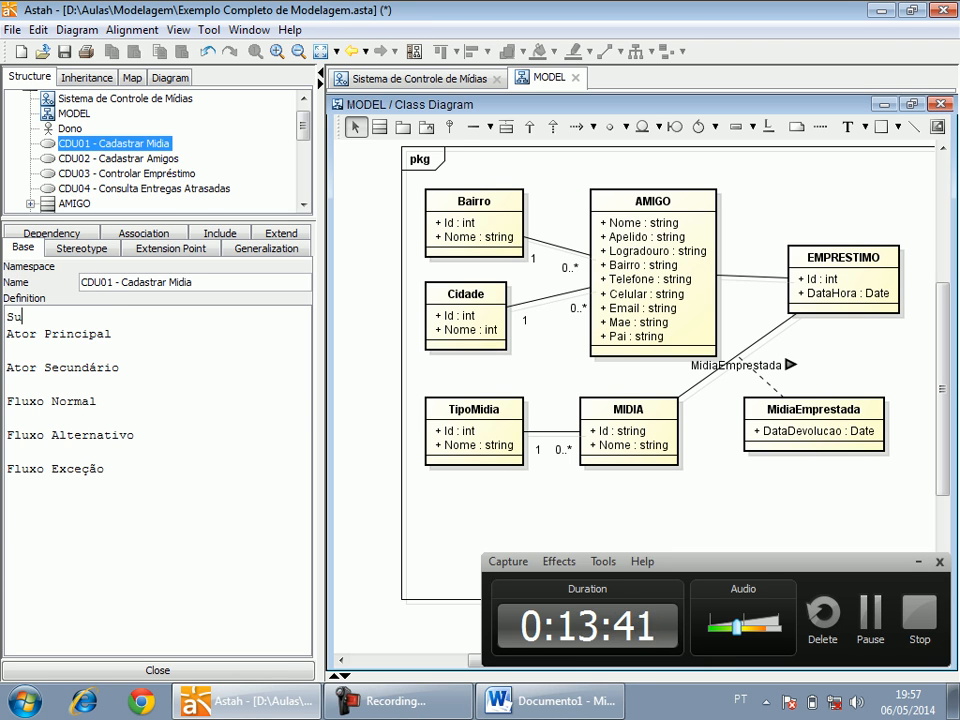
key(BackSpace)
key(BackSpace)
key(BackSpace)
text(umário)
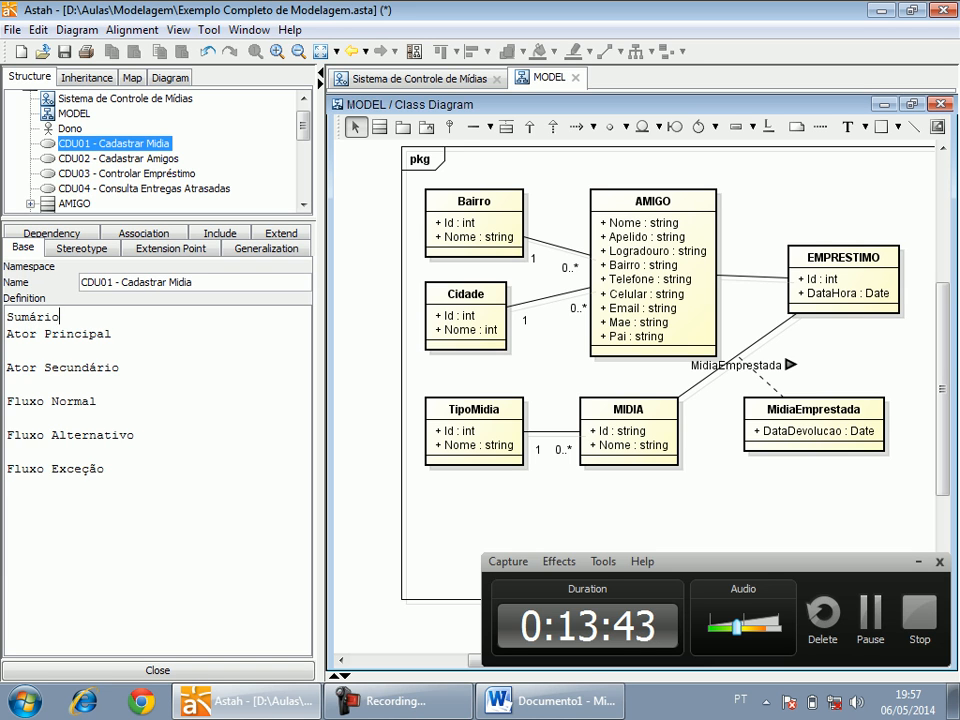
key(Return)
key(Return)
text(Pre)
text(é-Condições)
key(Return)
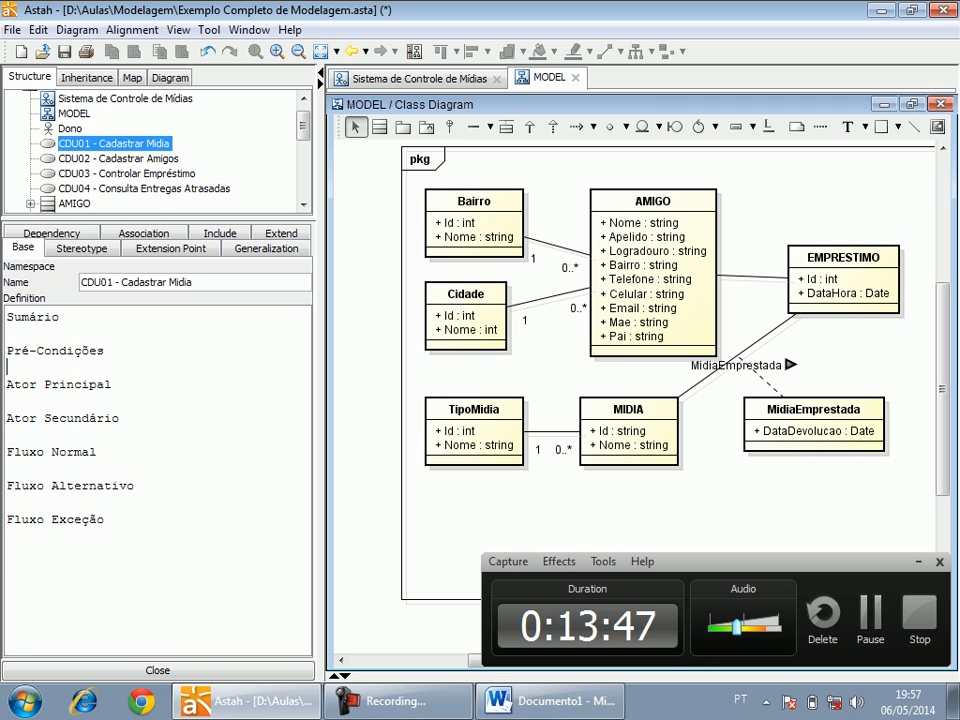
Add the heading Pós Condições below Fluxo Exceção at the end of the CDU01 definition.
key(Down)
key(Down)
key(Up)
key(Down)
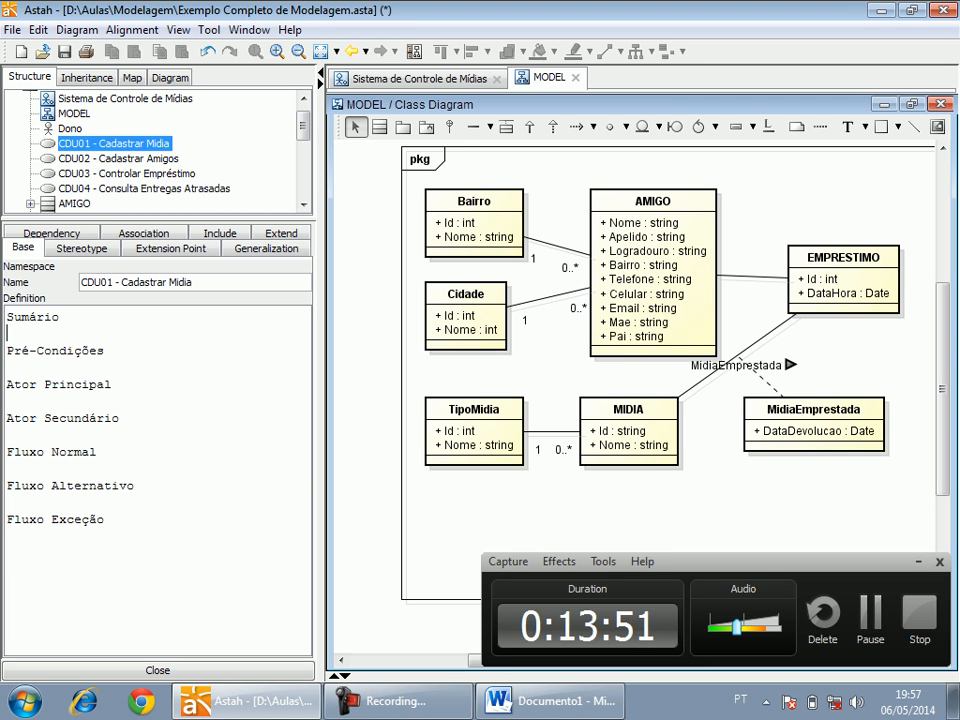
key(Down)
key(Down)
key(Down)
key(Down)
key(Down)
key(Down)
key(Down)
key(Down)
key(Down)
key(Up)
text(Pós)
key(BackSpace)
key(BackSpace)
key(BackSpace)
key(Down)
key(Down)
text(Pós Condições)
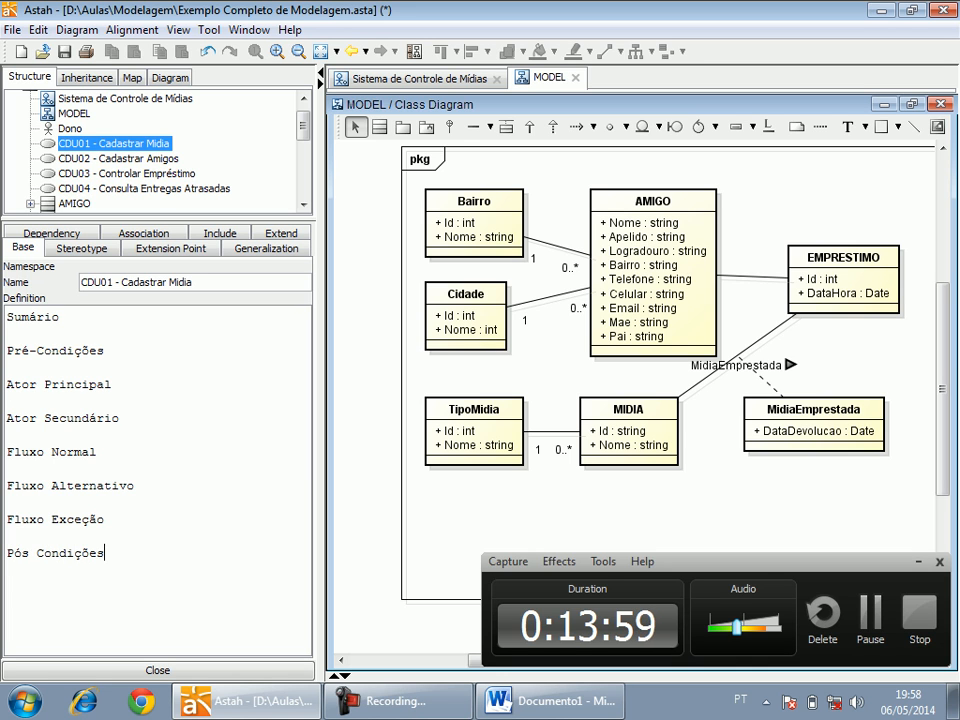
Check the dependencies of the use case CDU01 - Cadastrar Midia and return to its base properties.
click(51, 233)
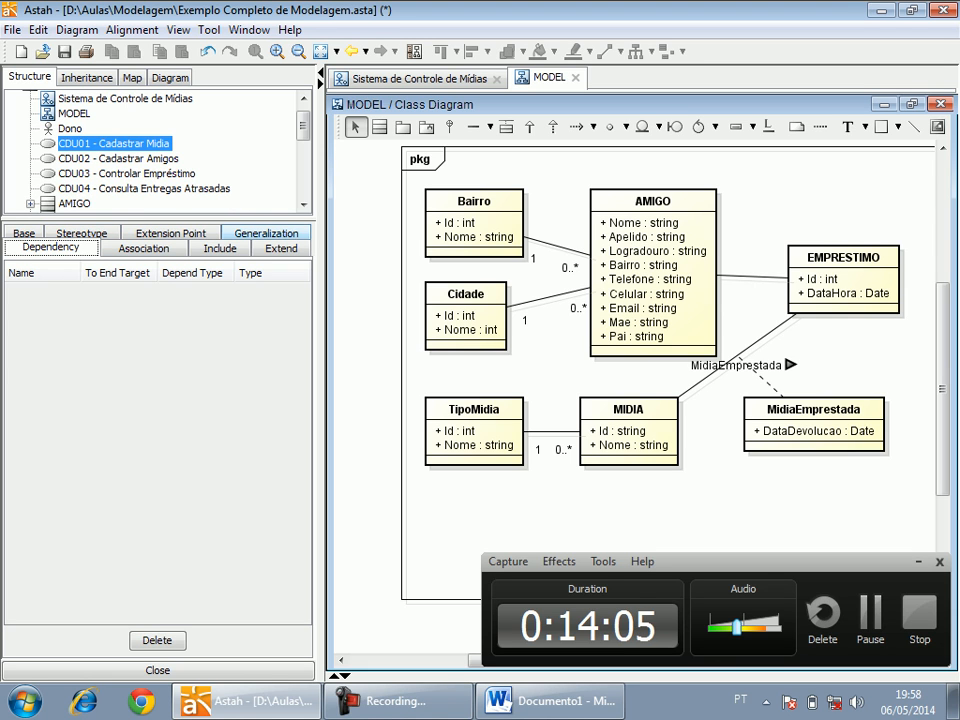
key(F2)
click(24, 233)
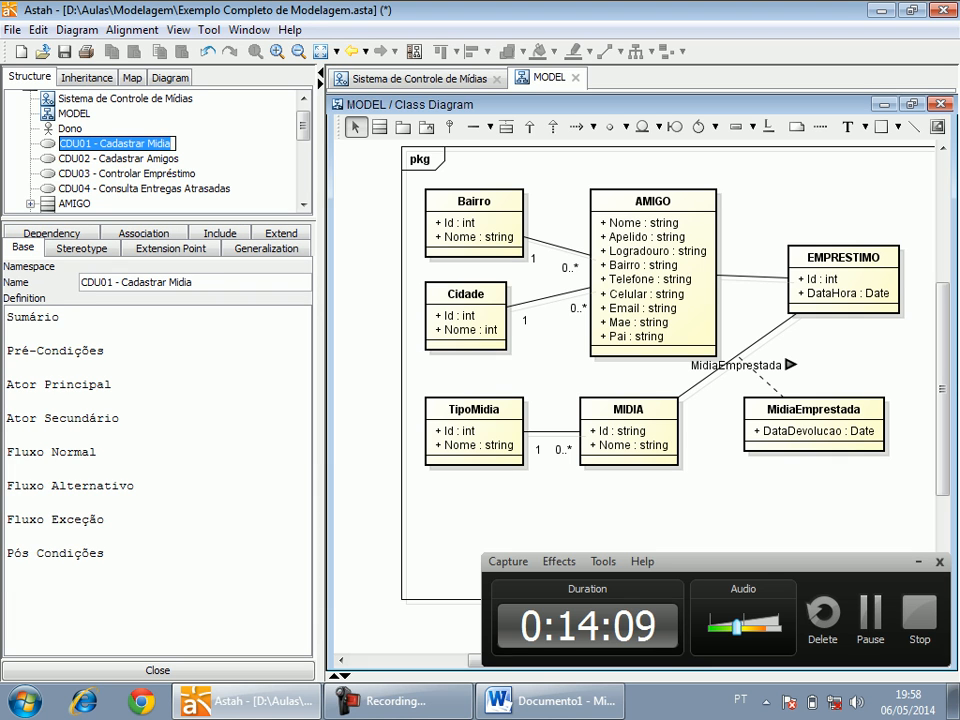
Copy all the section headings of the CDU01 definition into the definition of CDU02 - Cadastrar Amigos.
click(106, 553)
drag(106, 553, 7, 316)
key(ctrl+c)
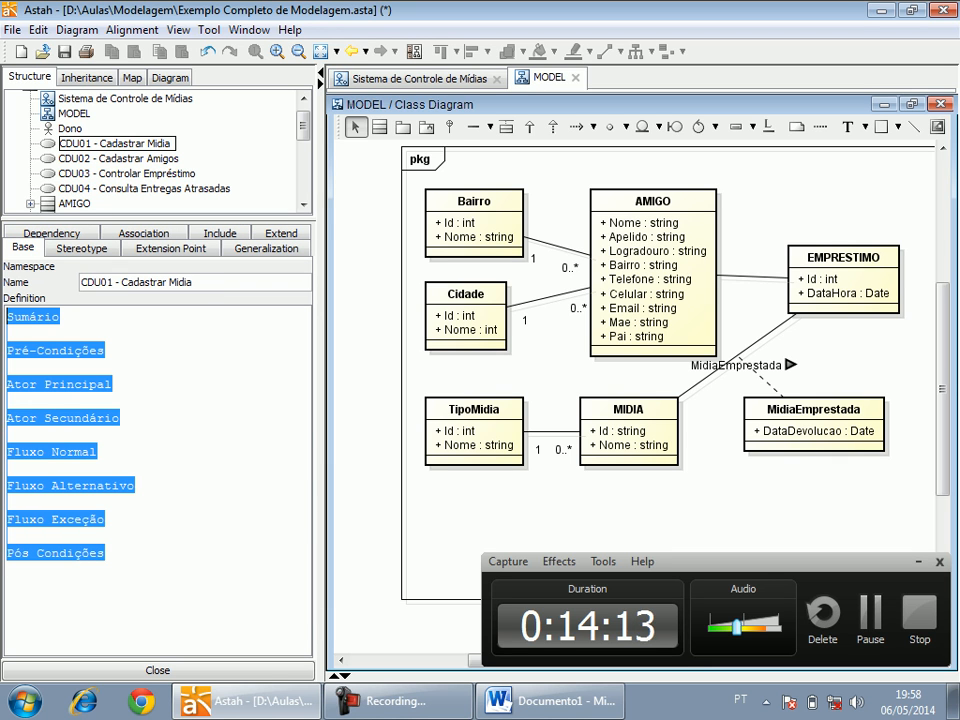
click(118, 159)
key(ctrl+v)
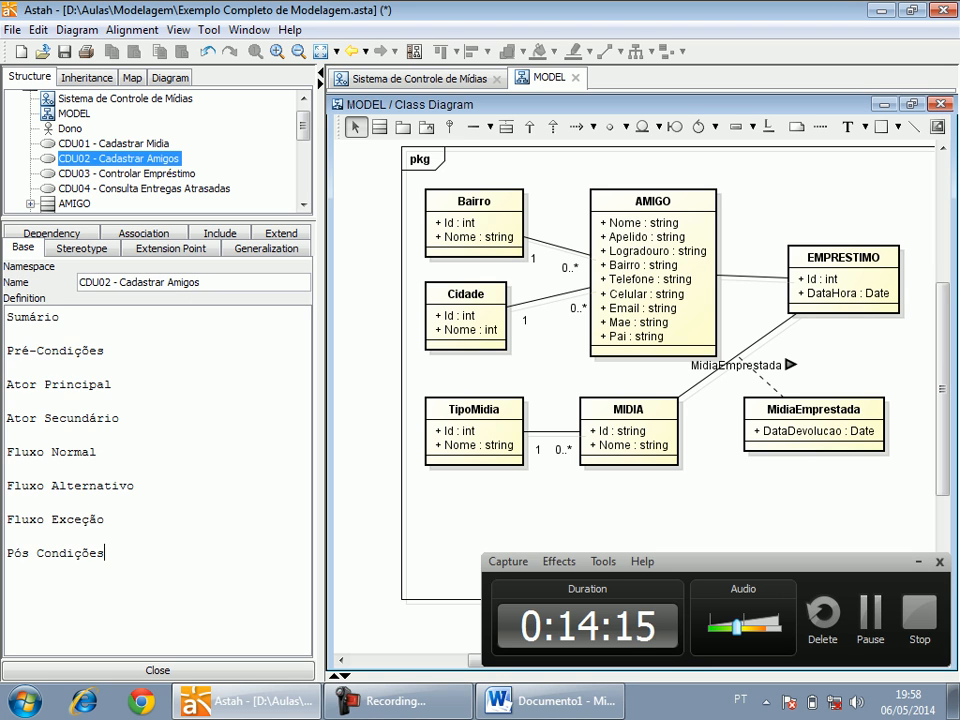
Paste the same headings into the definitions of CDU03 - Controlar Empréstimo and CDU04 - Consulta Entregas Atrasadas, and save the project.
click(127, 174)
click(7, 316)
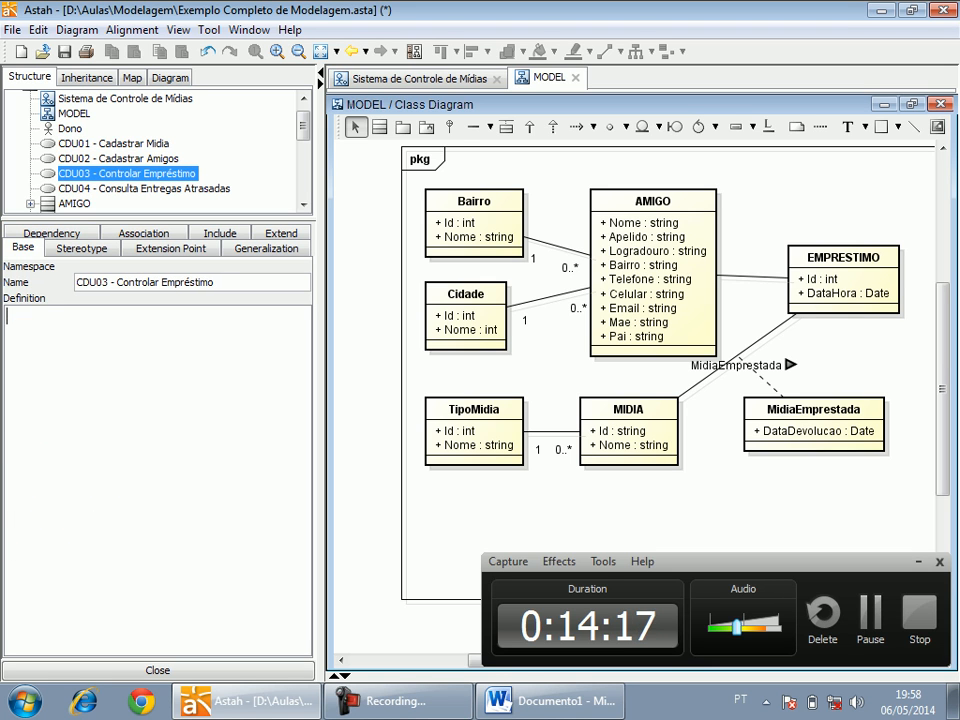
key(ctrl+v)
click(143, 189)
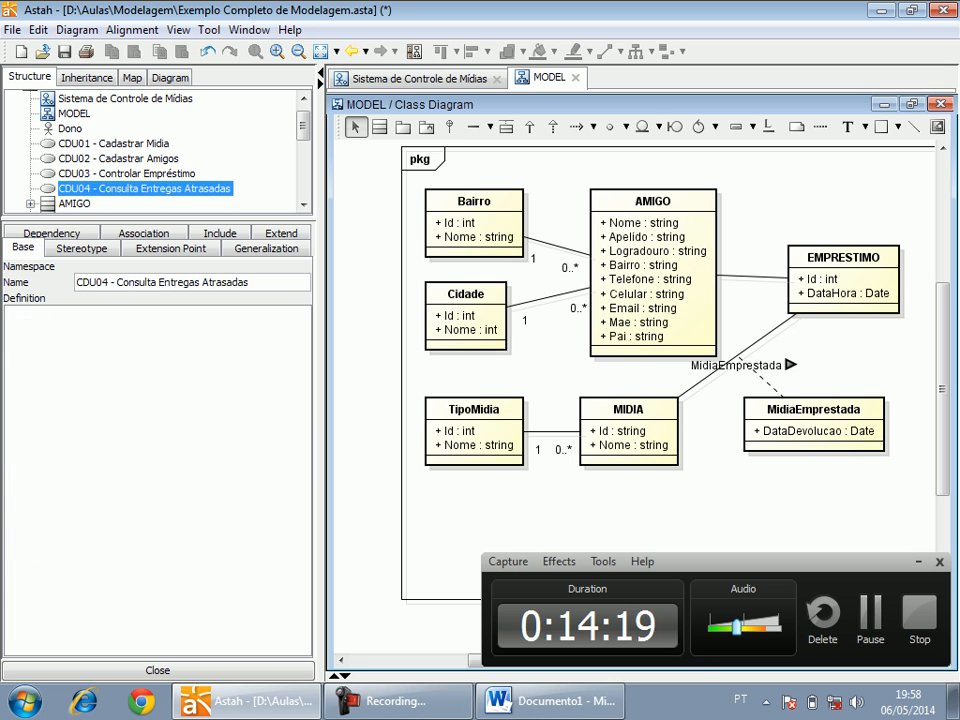
key(ctrl+v)
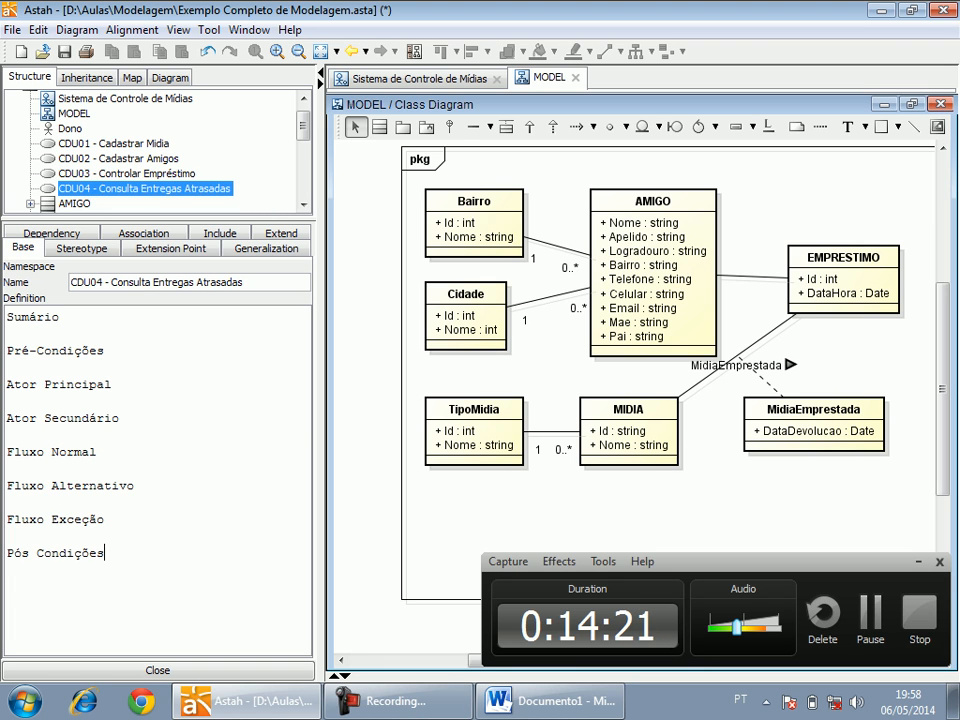
click(9, 333)
key(ctrl+s)
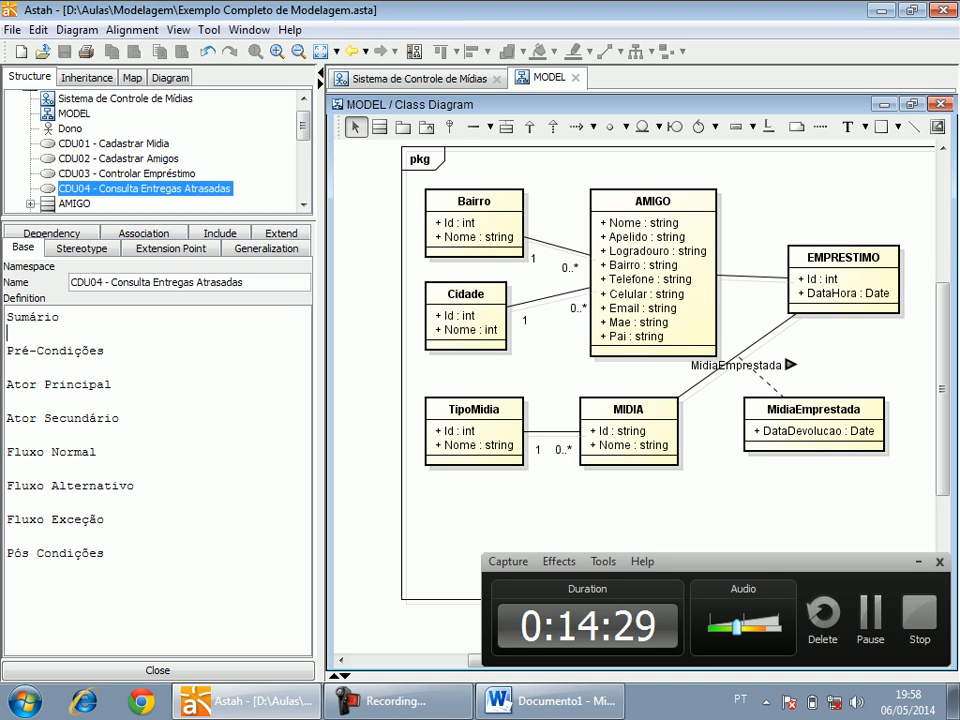
click(114, 144)
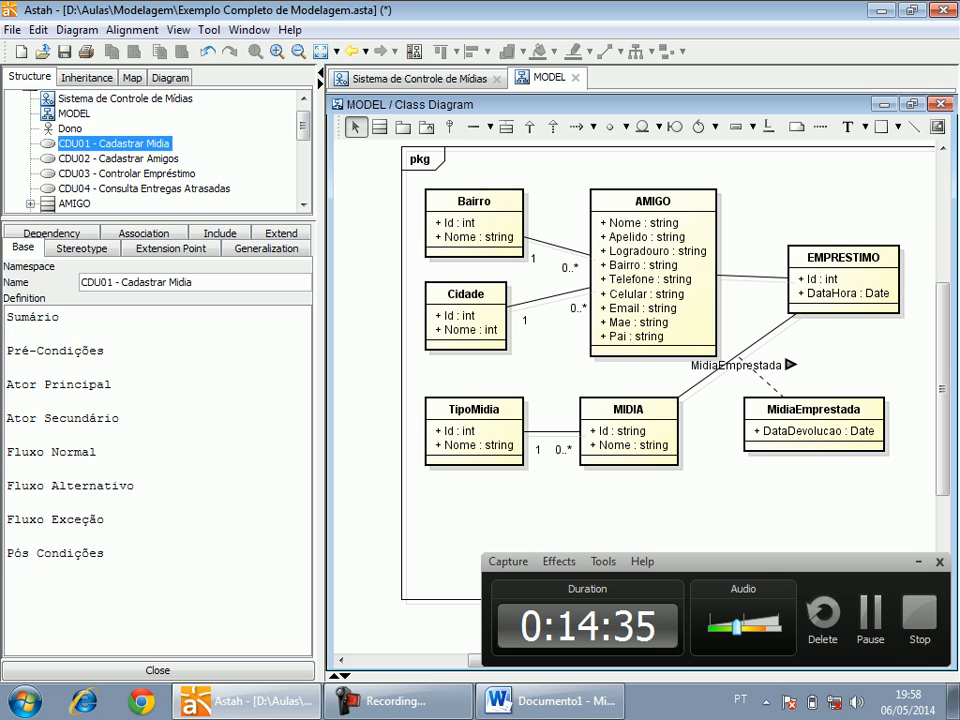
text(Através dessa utiliz)
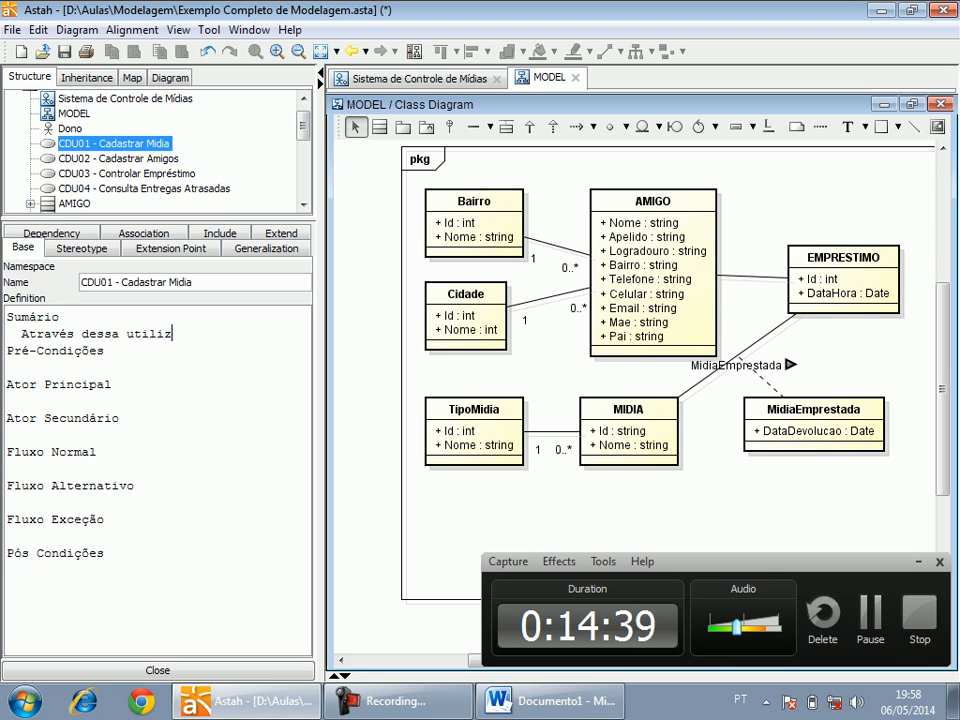
text(ação o ator Do)
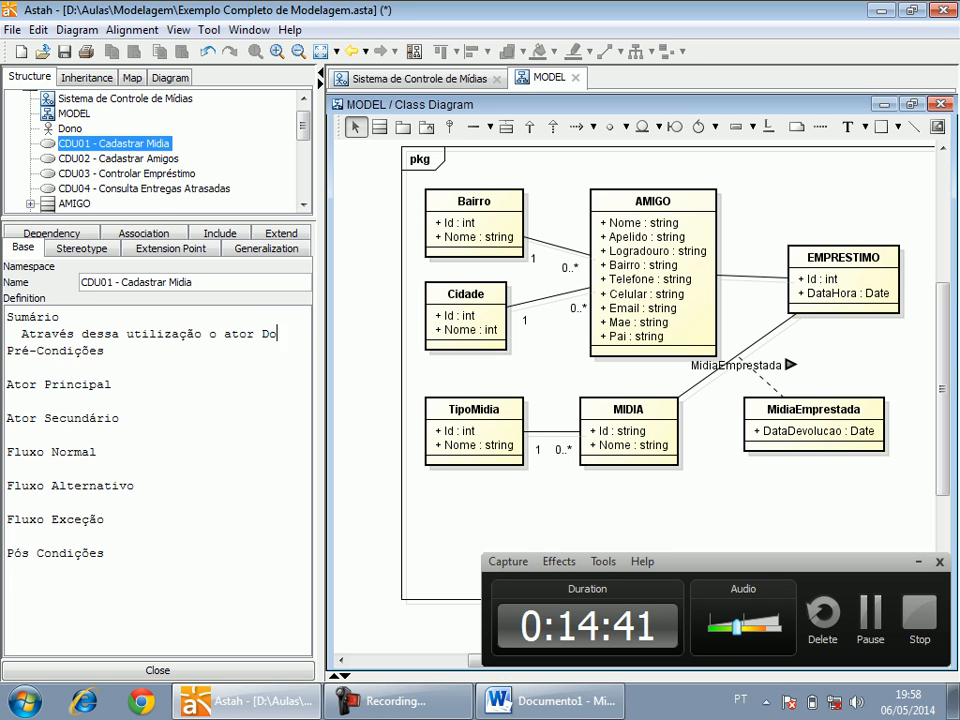
text(no efetua)
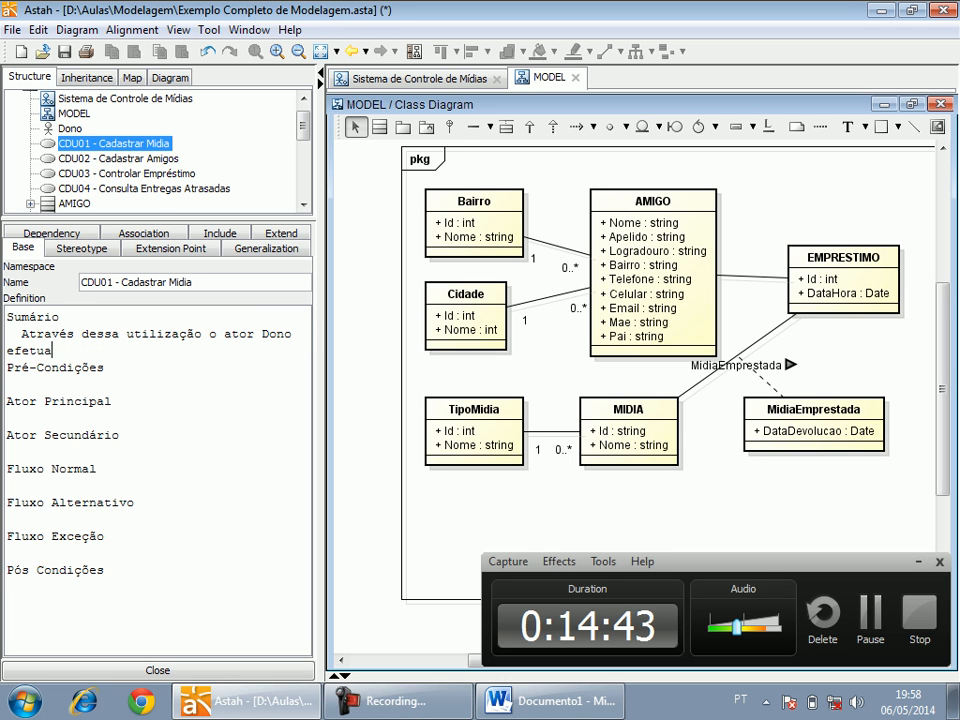
text(rá a inclusão, alteraç)
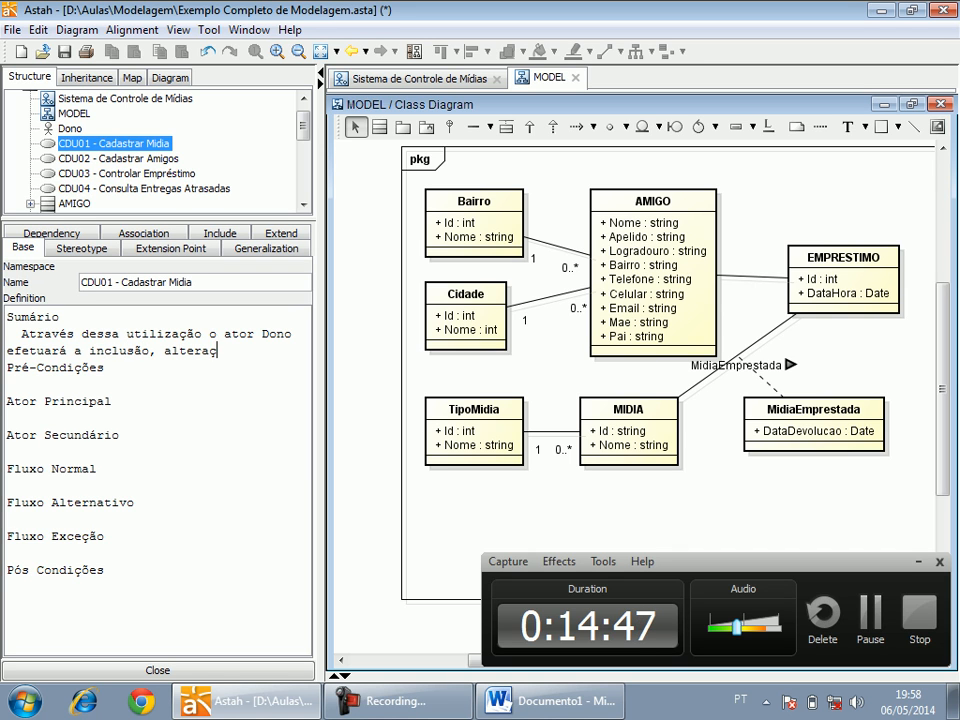
text(ão e e)
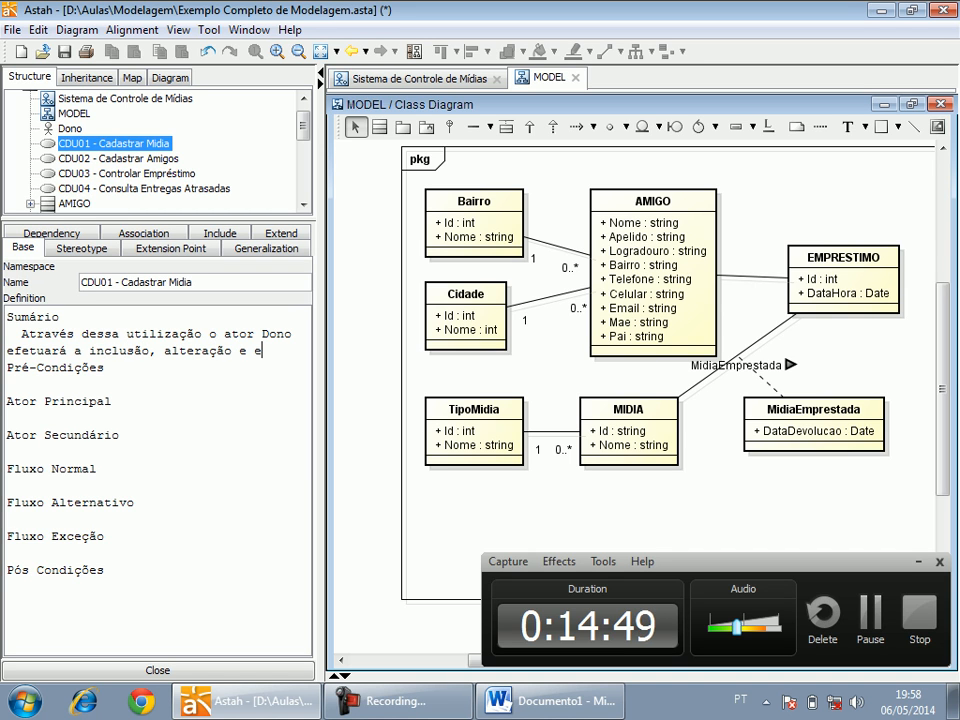
text(xclusão de mídias)
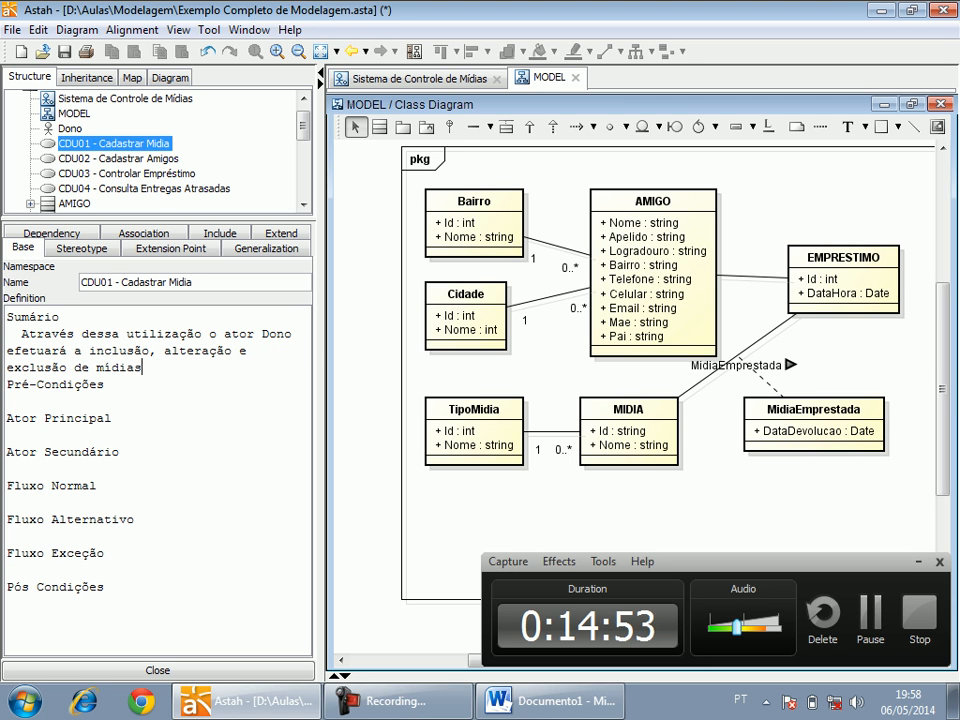
key(shift+Right)
text(as)
key(Right)
key(Left)
text(que ele possui)
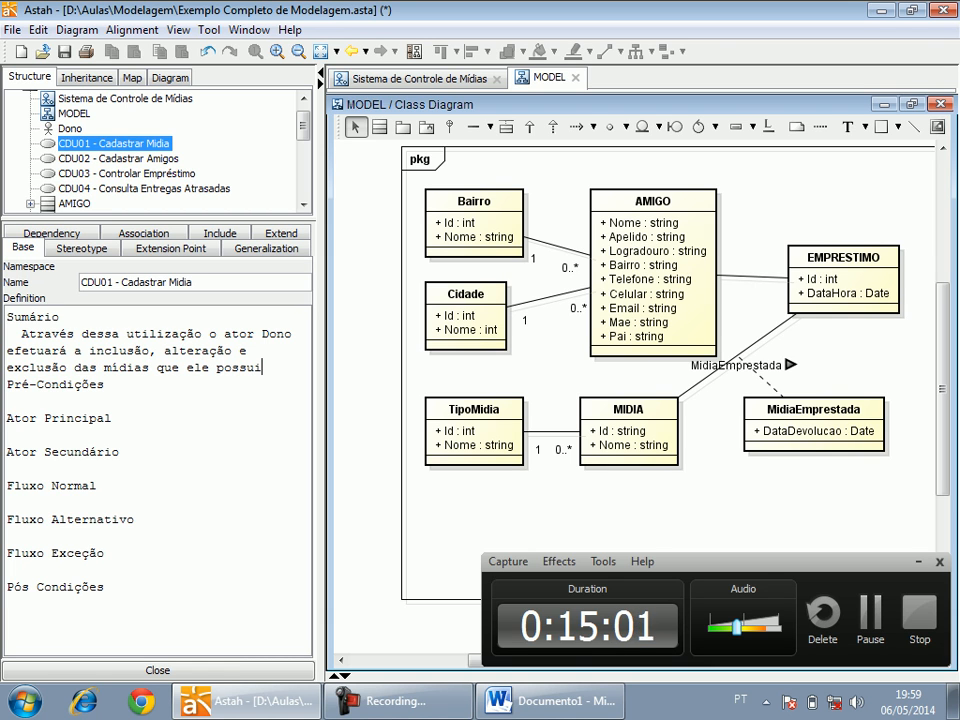
key(Return)
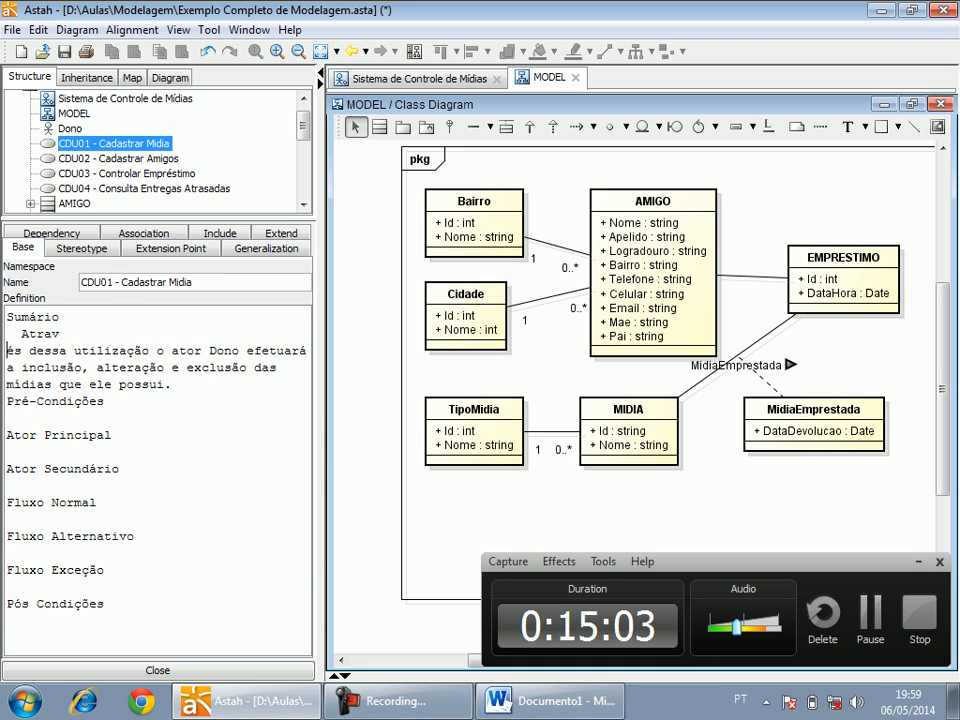
key(ctrl+z)
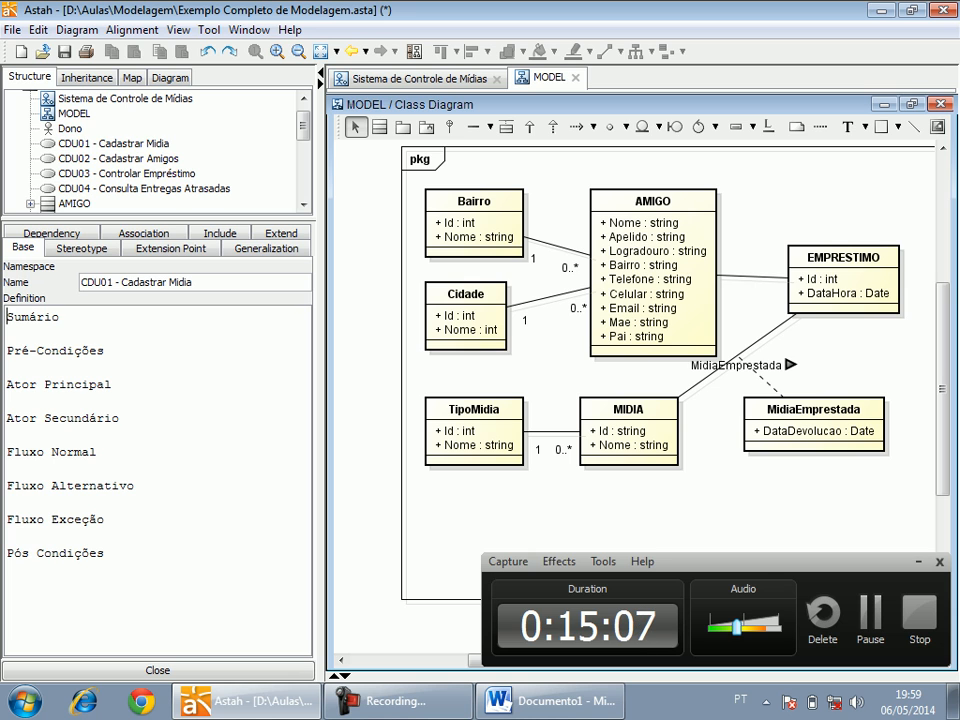
Enter "Através dessa utilização o ator Dono efetuará a inclusão, alteração e exclusão de mídias." under Sumário in the CDU01 definition and save the project.
click(114, 144)
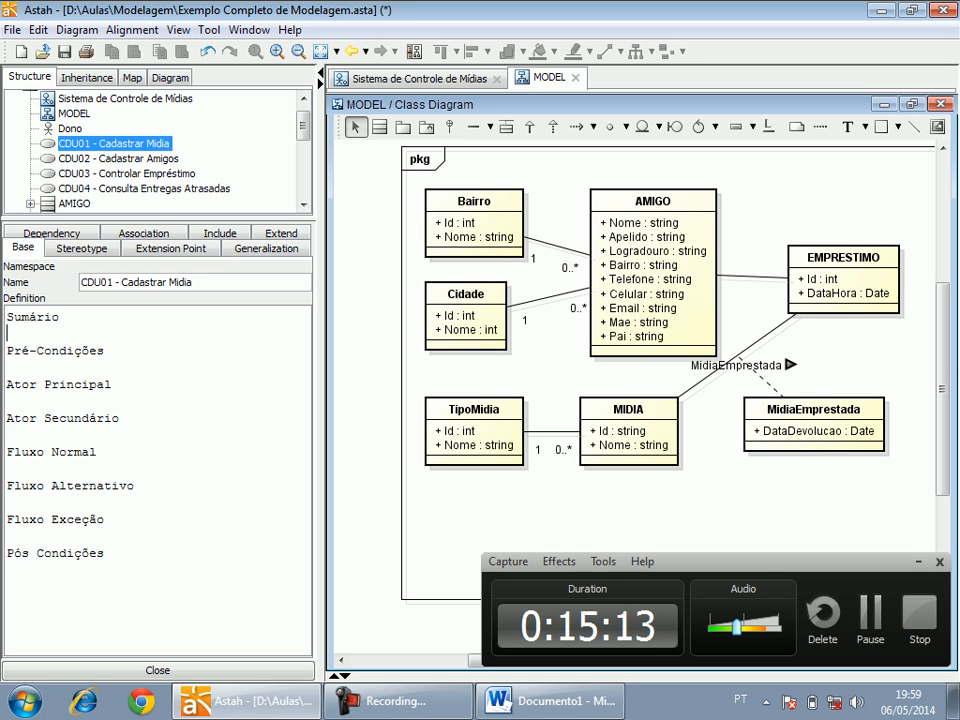
key(Return)
text(Através de)
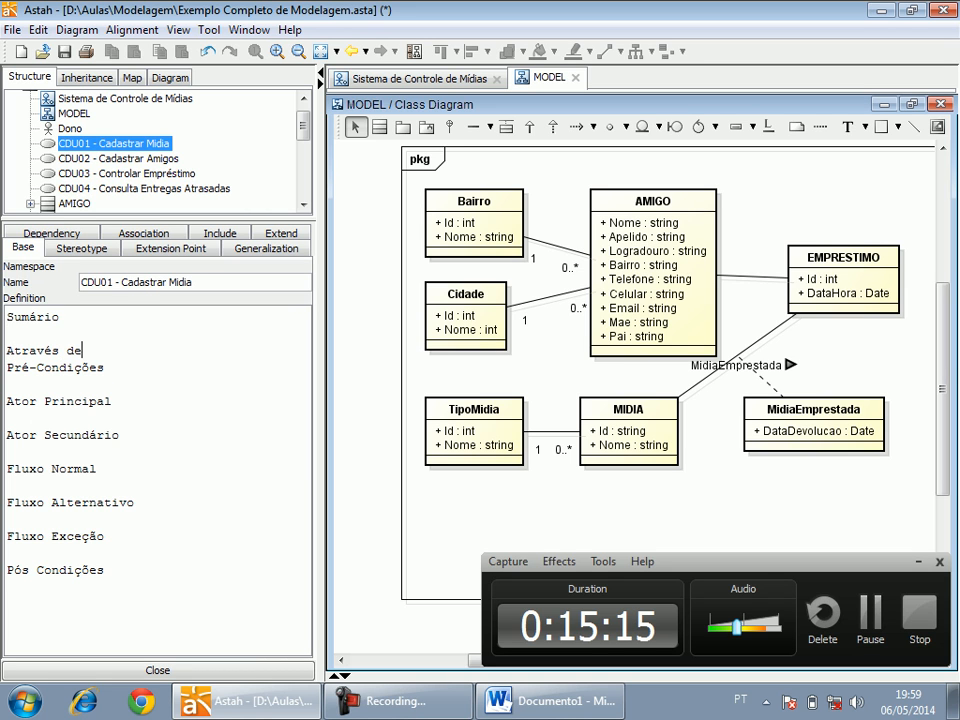
text(ssa utilização o a)
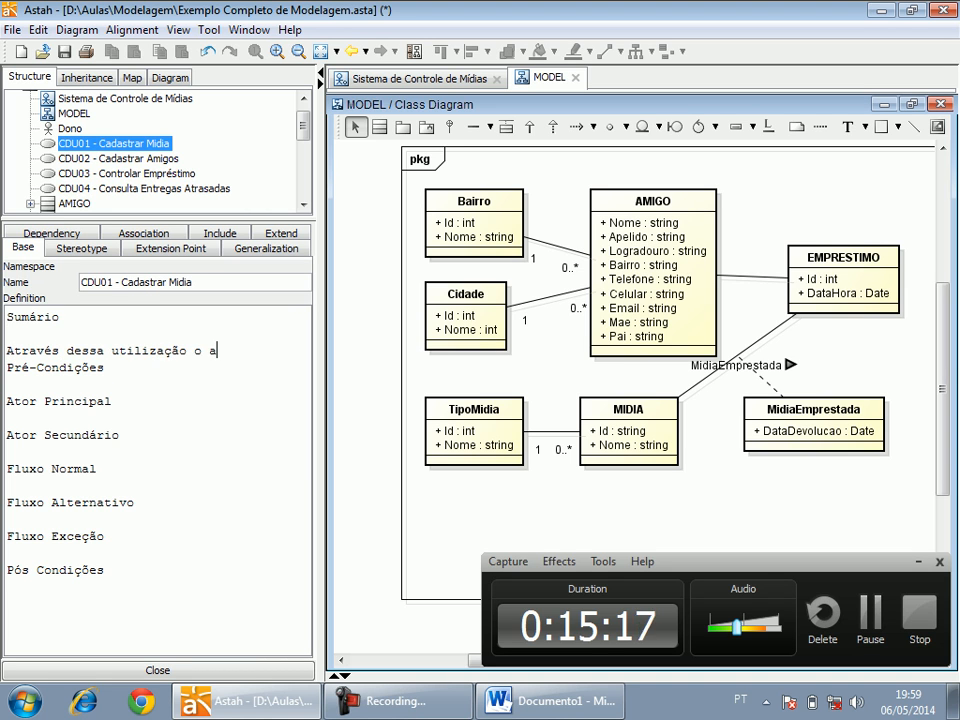
text(tor Dono efetuará a inclusão, alt)
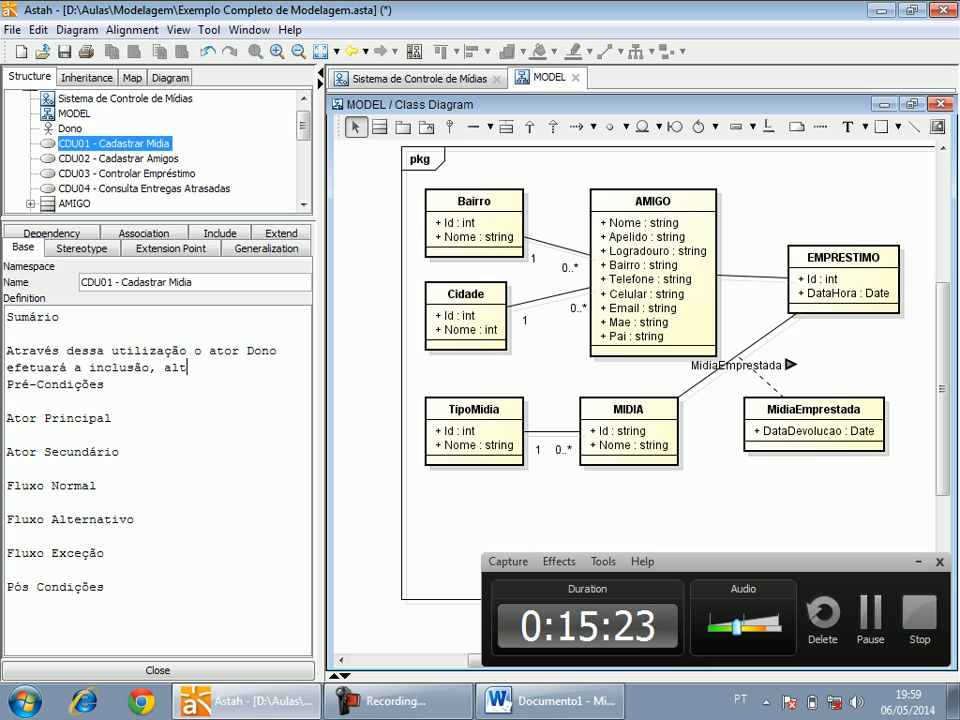
text(eração e exclu)
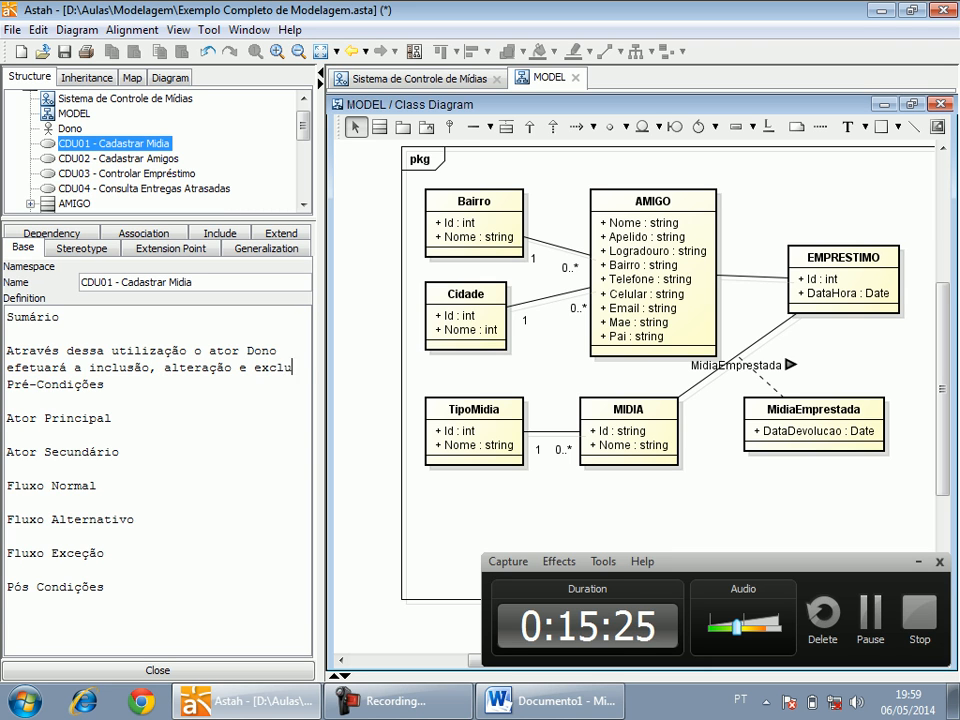
text(são de mídias.)
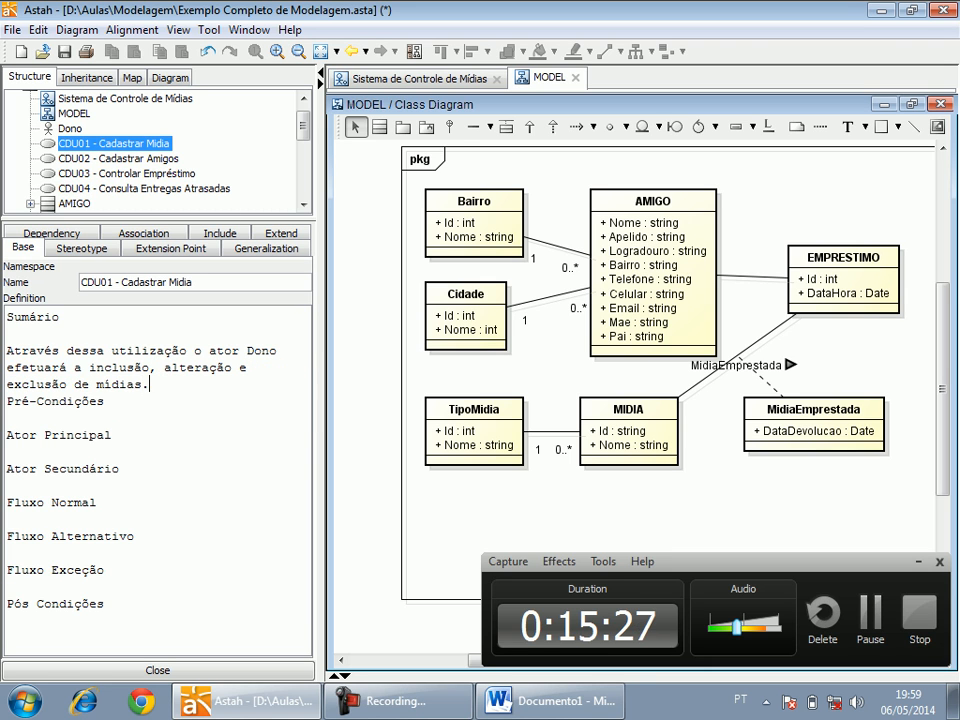
key(Return)
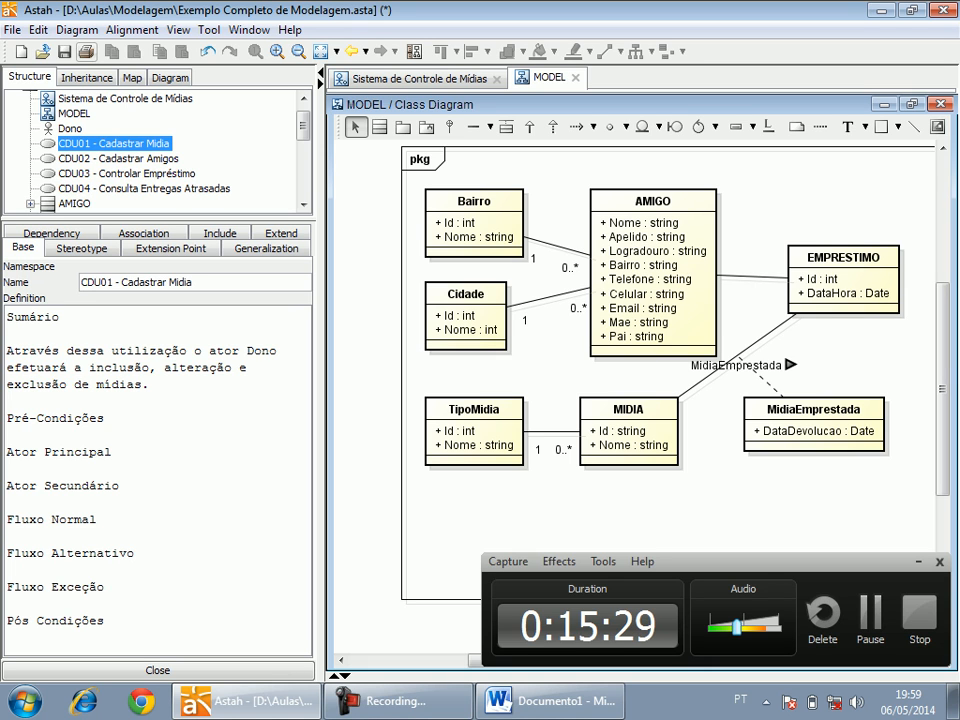
click(64, 51)
Insert an extra blank line below the Pré-Condições heading in the definition of CDU01 - Cadastrar Midia.
click(8, 434)
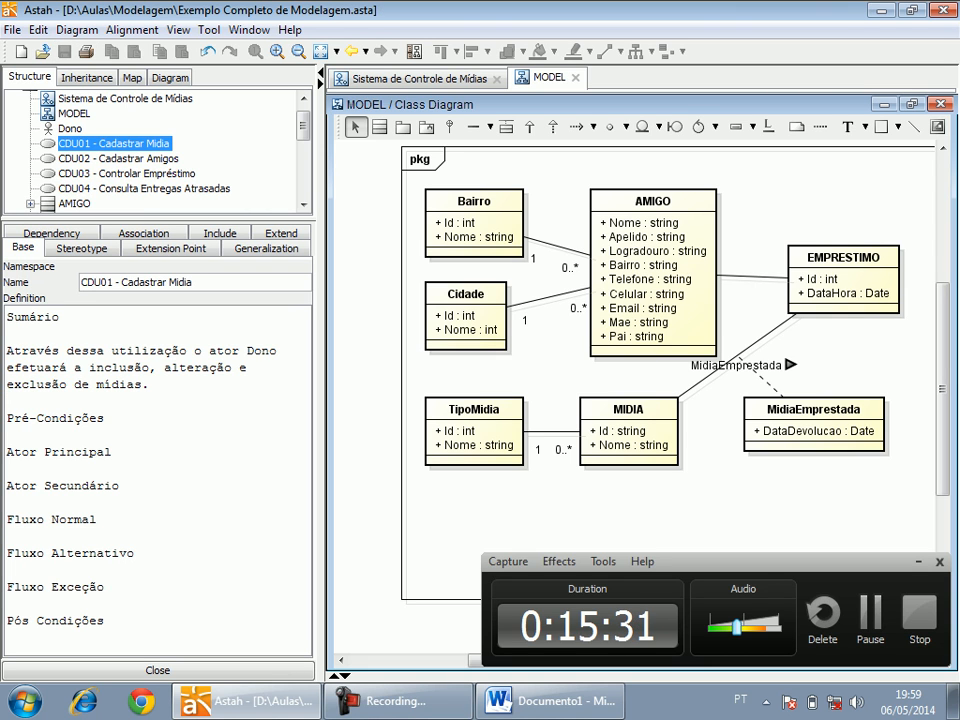
key(Return)
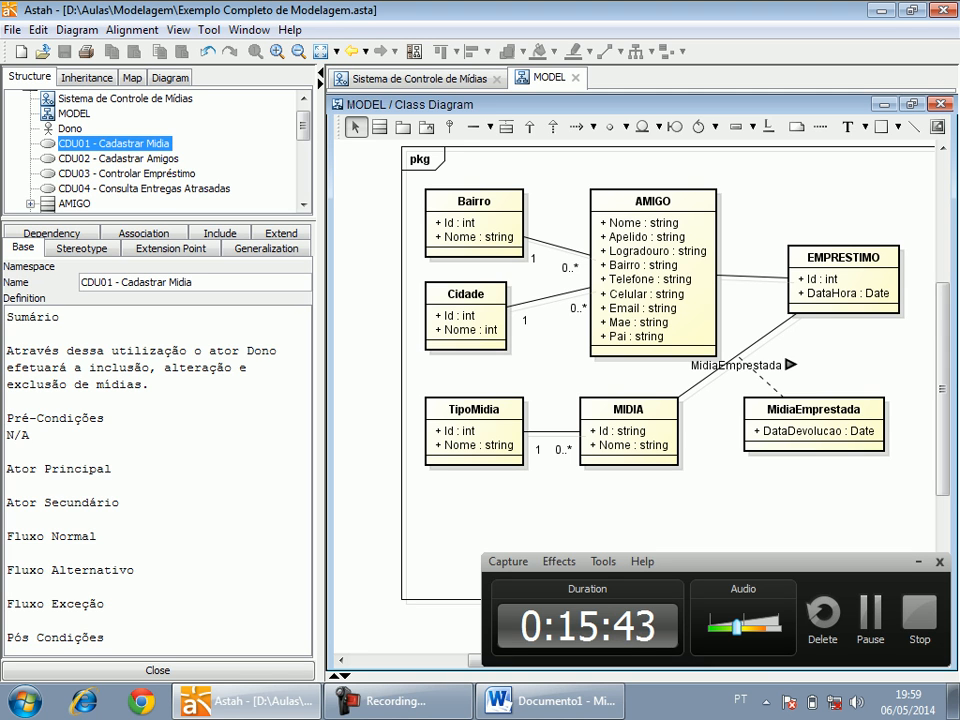
Delete the sections from Pré-Condições through Ator Secundário in CDU01 and enter "1) O Dono solicita cadastrar mídias." under Fluxo Normal.
drag(7, 417, 7, 518)
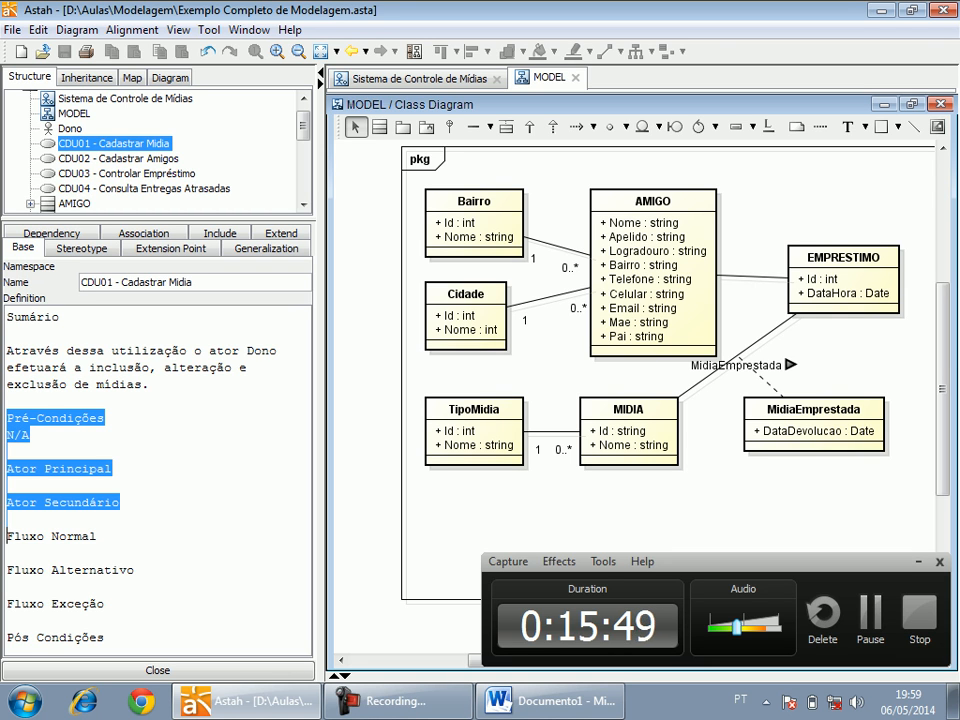
key(Delete)
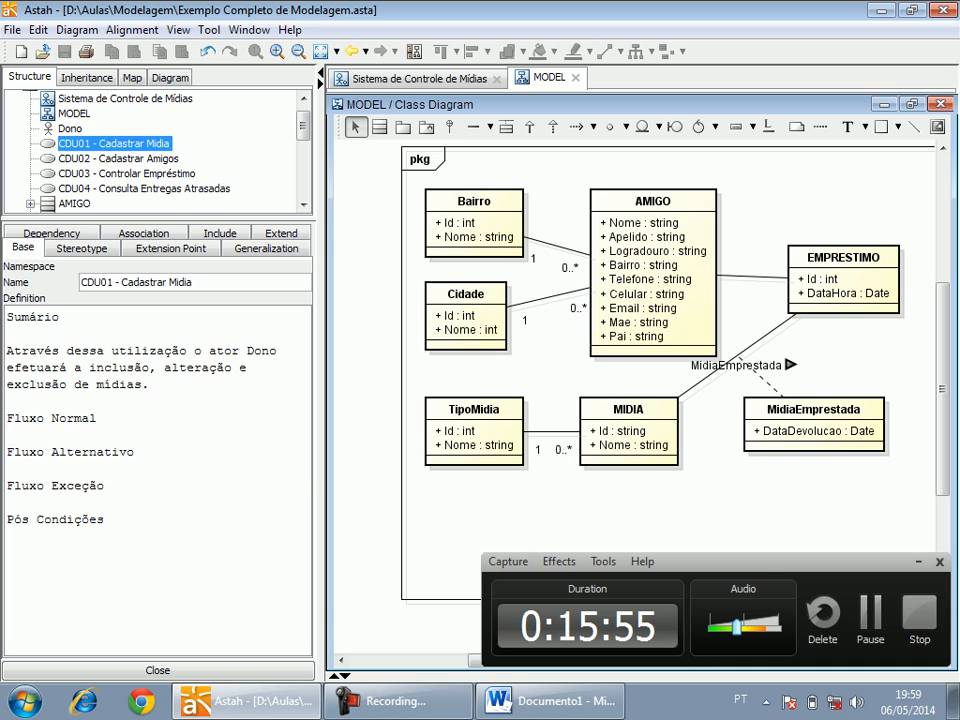
text(O Dono solicita cadastrar mídi)
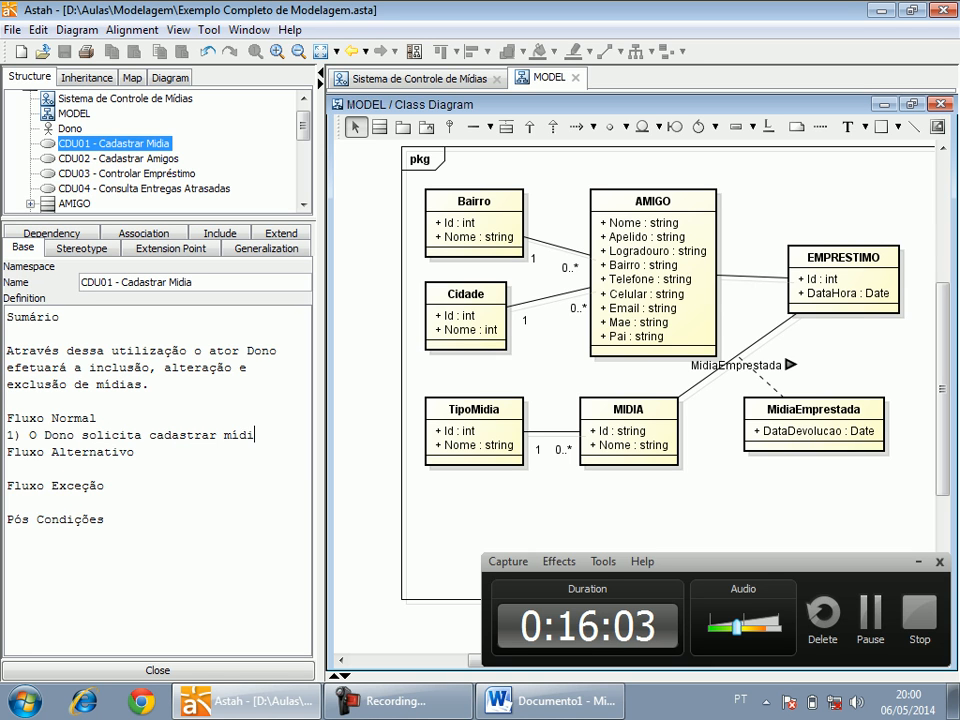
text(as.)
Add a second Fluxo Normal item reading "2) Sistema exibe a tela de cadastrar mídias".
key(Return)
text(2))
text( Su)
key(BackSpace)
key(BackSpace)
text(O Sistema)
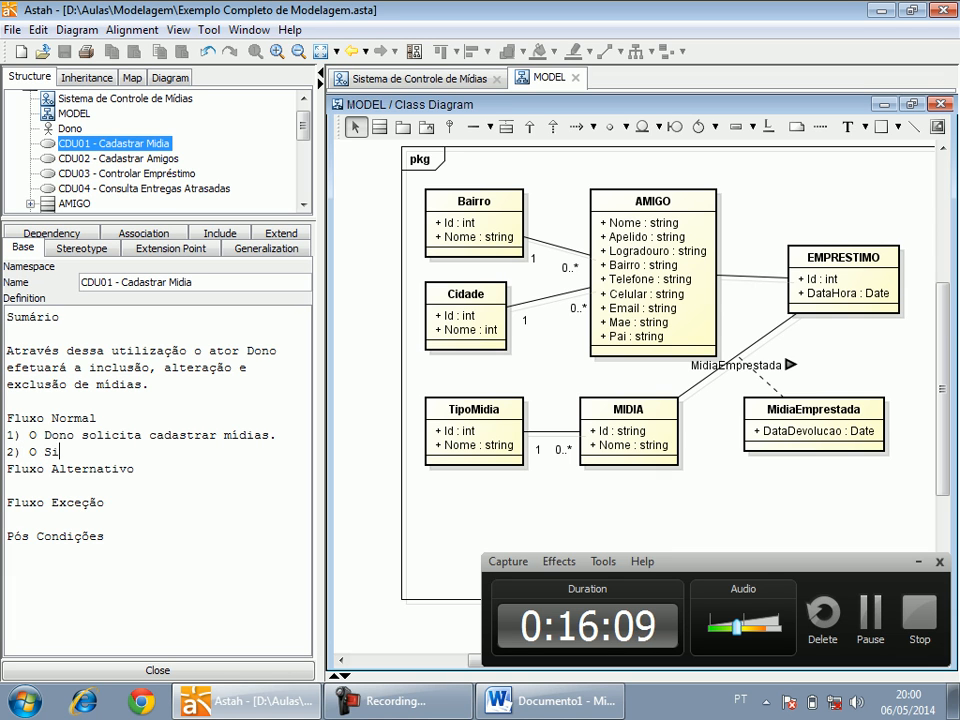
key(BackSpace)
key(BackSpace)
key(BackSpace)
key(BackSpace)
key(BackSpace)
key(BackSpace)
key(BackSpace)
key(BackSpace)
key(BackSpace)
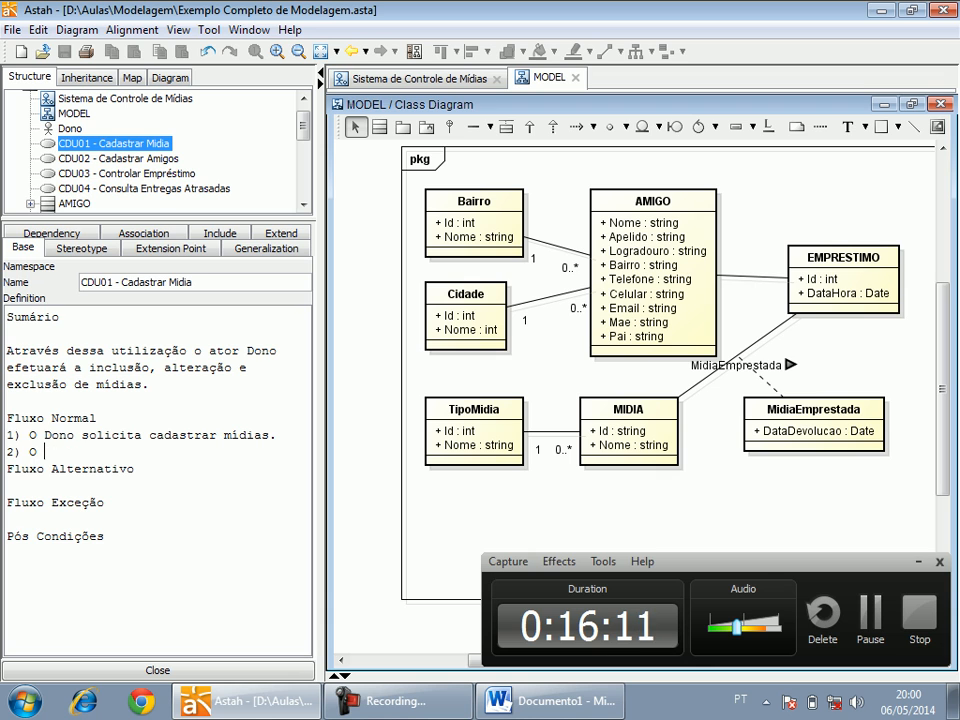
text(Sistema)
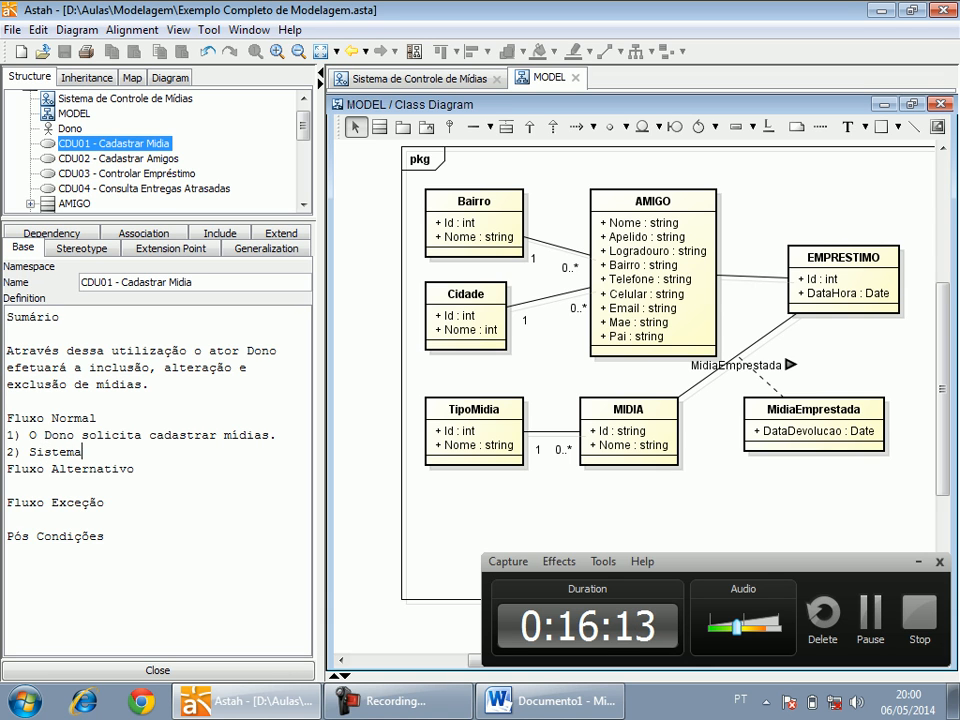
text( exibe a tel)
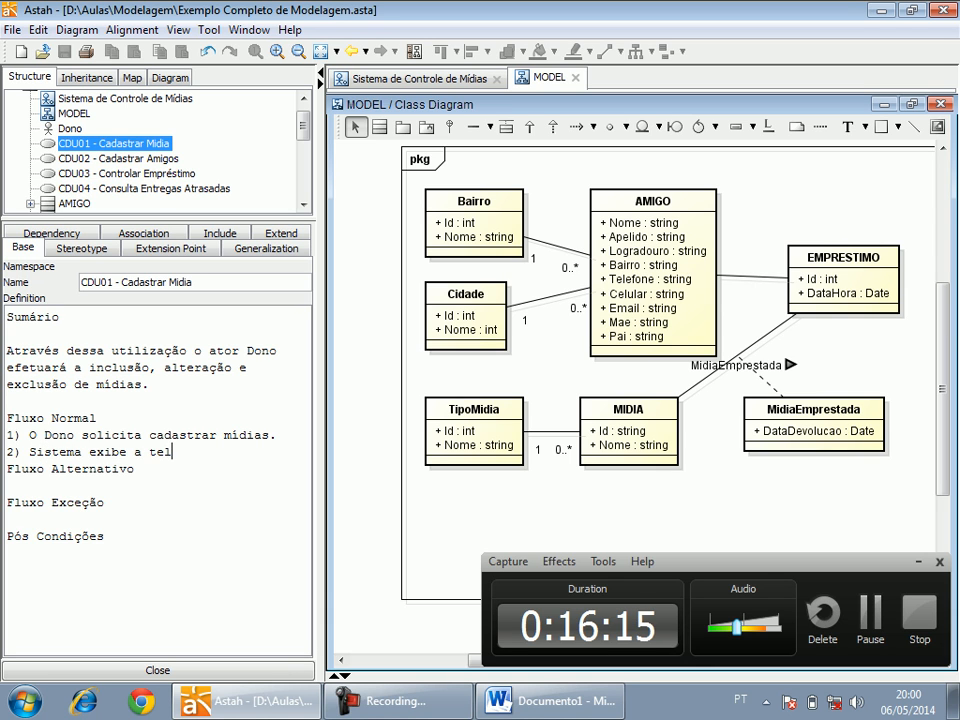
text(a de cadastrar m)
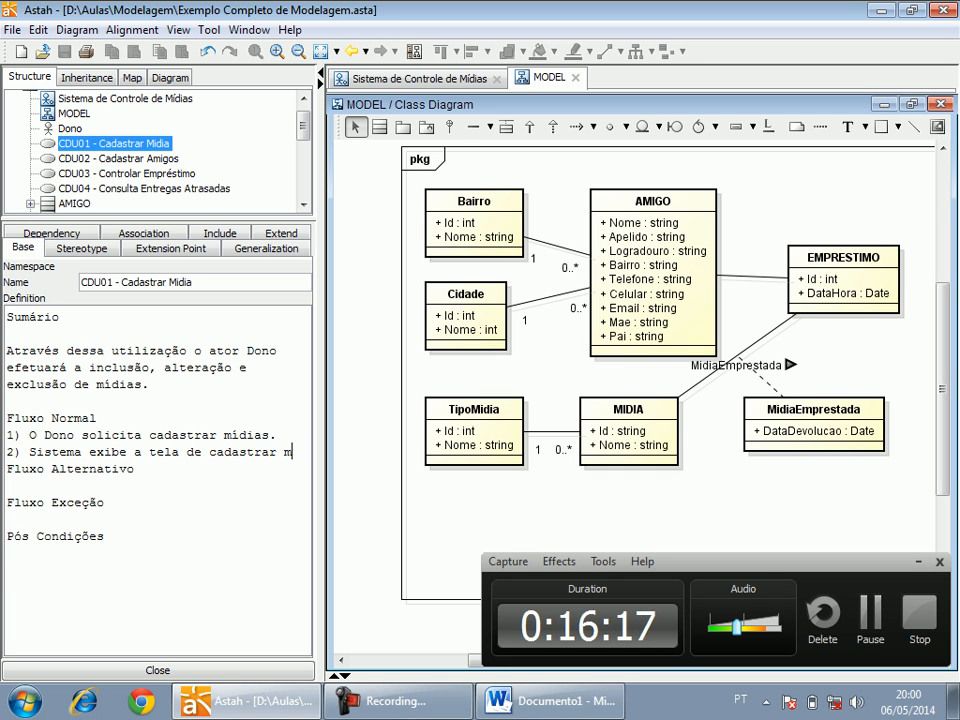
text(ídias e apresenta as opç)
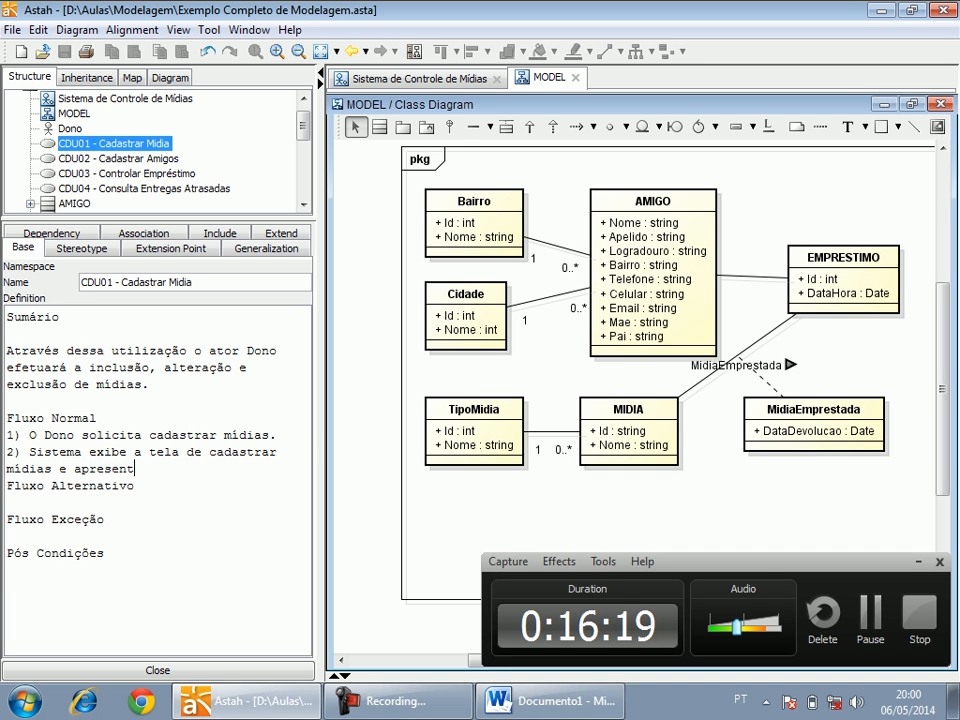
Continue item 2 of Fluxo Normal with ", com a lista das mídias existentes".
key(BackSpace)
key(BackSpace)
key(BackSpace)
key(BackSpace)
key(BackSpace)
key(BackSpace)
key(BackSpace)
key(BackSpace)
key(BackSpace)
key(BackSpace)
key(BackSpace)
key(BackSpace)
key(BackSpace)
key(BackSpace)
key(BackSpace)
key(BackSpace)
key(BackSpace)
key(BackSpace)
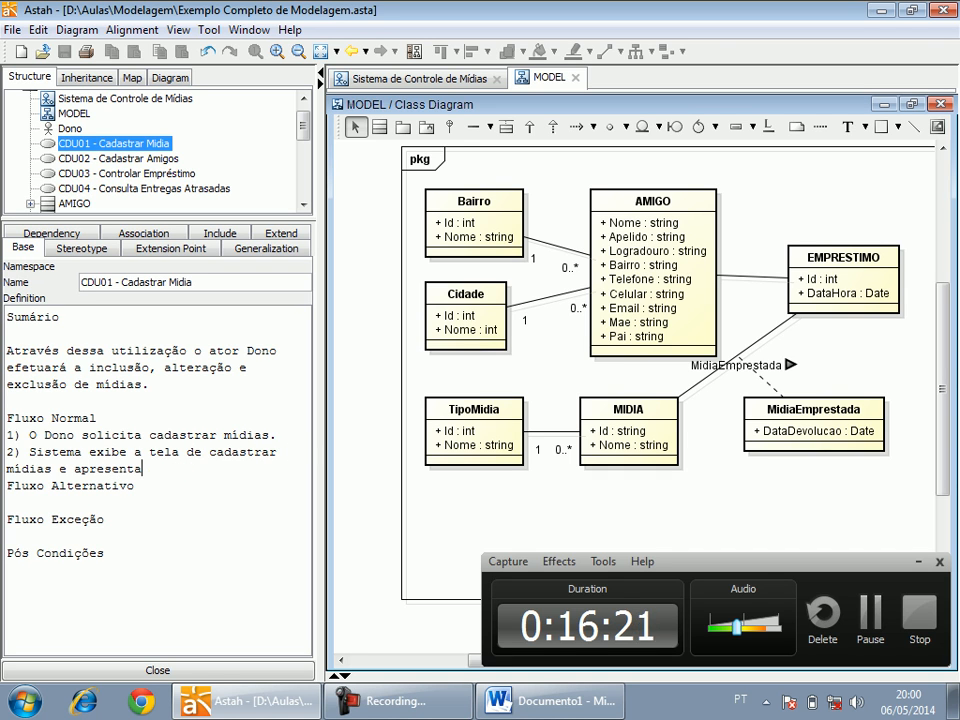
text(, com a lista das mídias )
text(cadast)
key(BackSpace)
key(BackSpace)
key(BackSpace)
key(BackSpace)
key(BackSpace)
key(BackSpace)
text(existente)
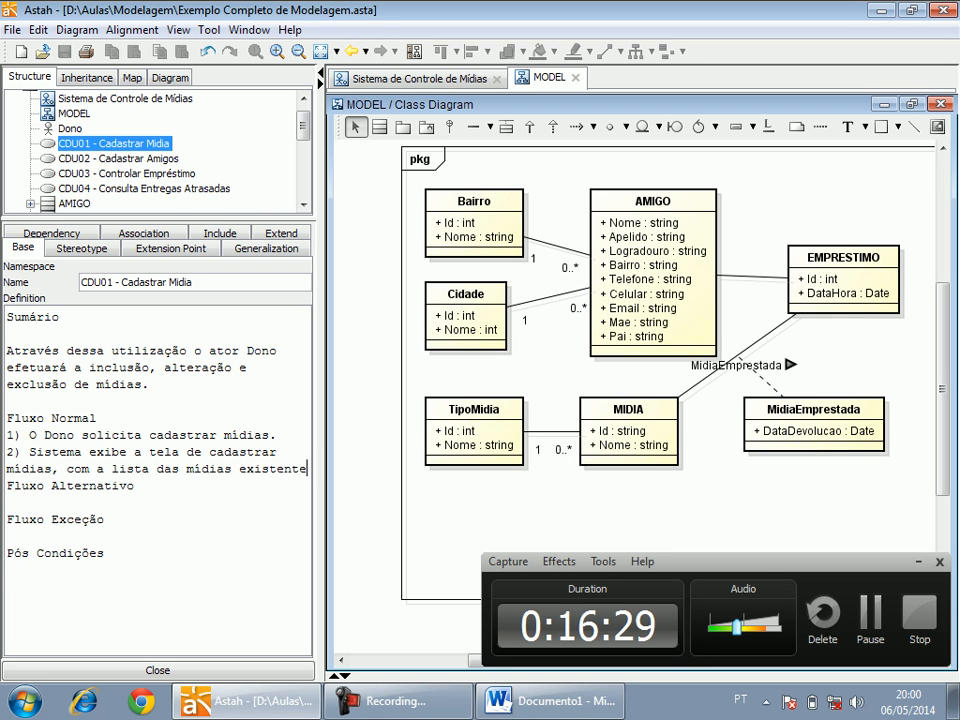
text(s e permi)
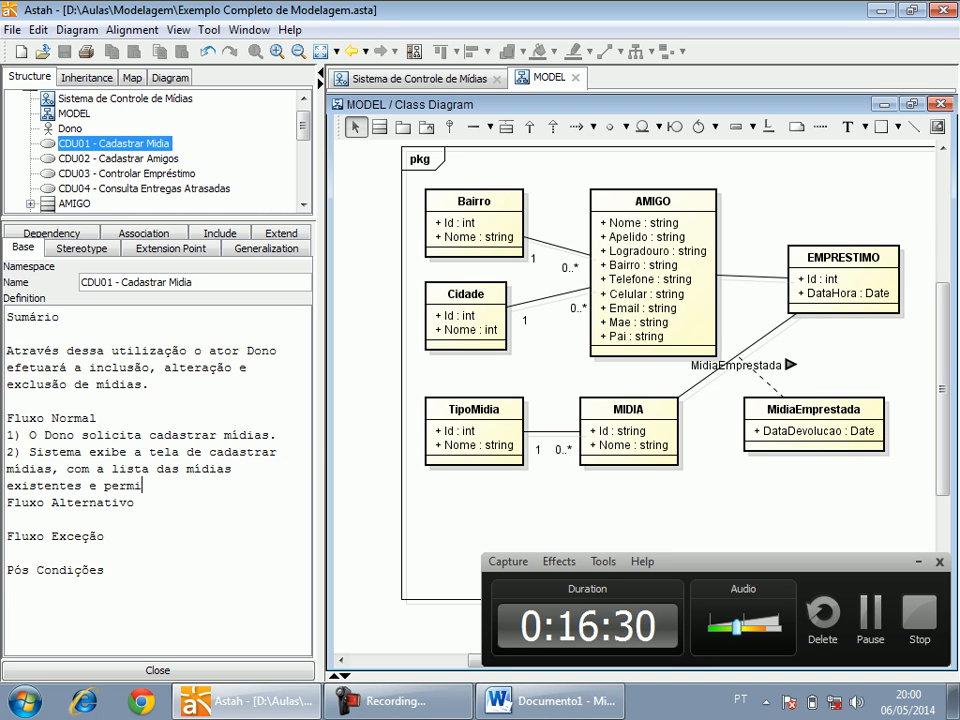
text(te ao Dono,)
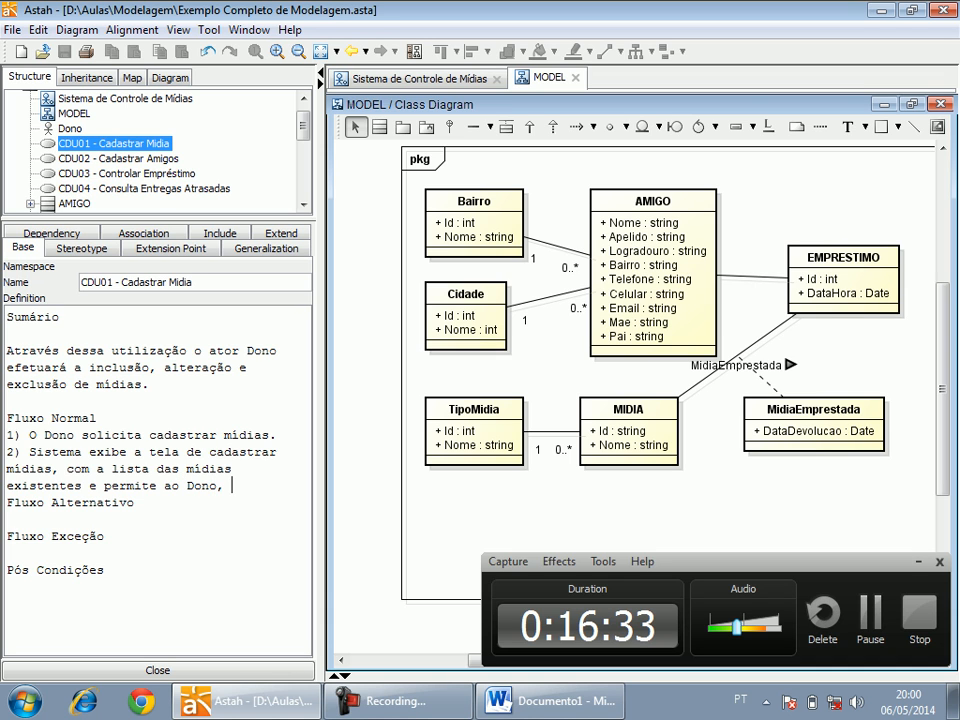
Finish item 2 of Fluxo Normal with "e permite ao Dono Alterar, Excluir e Incluir uma mídia.".
key(BackSpace)
key(BackSpace)
text(Alterar, Excluir)
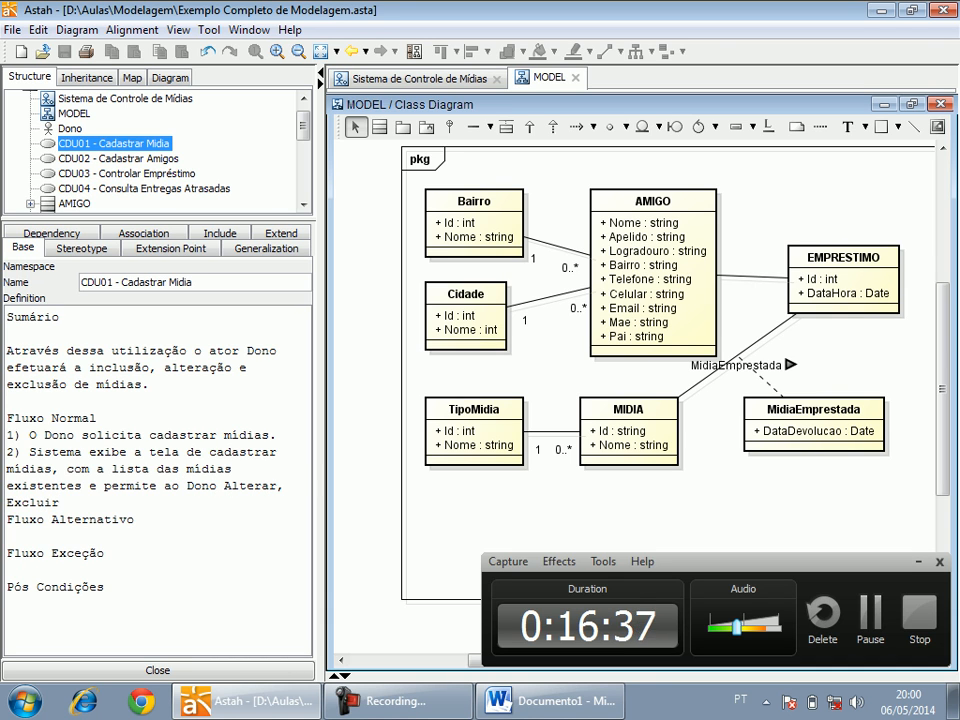
text( e Incluir uma nova)
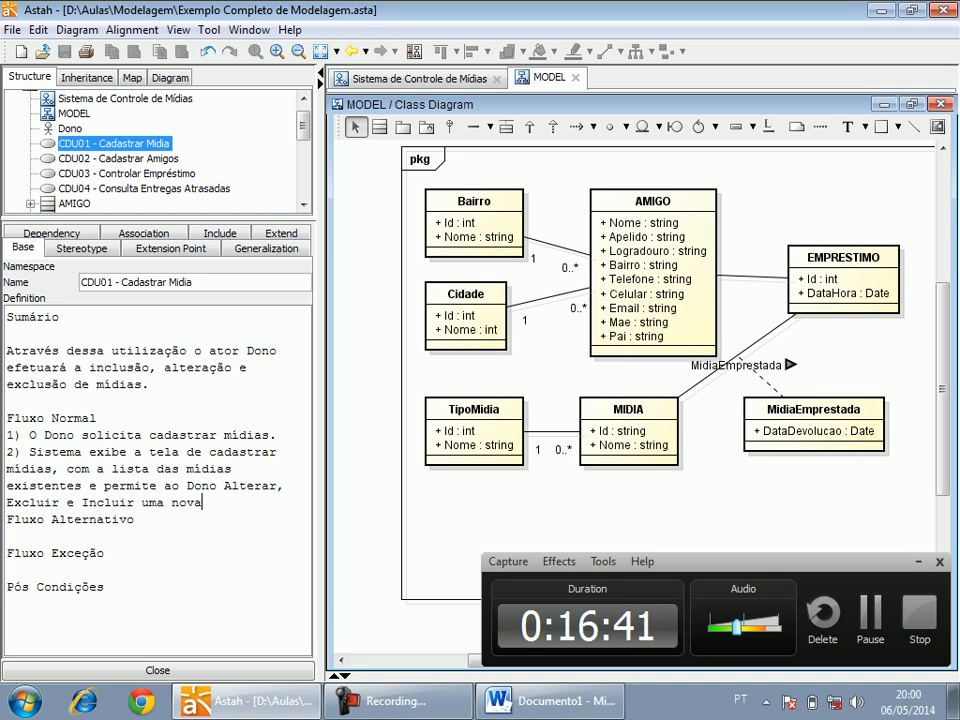
key(BackSpace)
key(BackSpace)
key(BackSpace)
key(BackSpace)
text(mídia.)
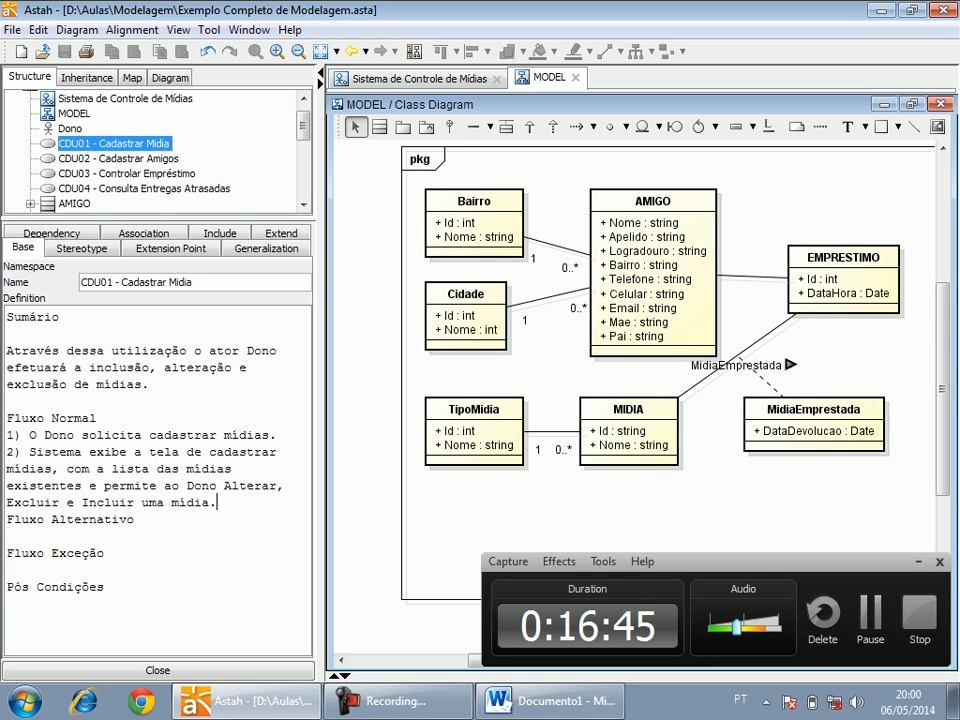
Add "3) Caso de Uso se Encerra." to Fluxo Normal, followed by a blank line before the Fluxo Alternativo heading.
click(134, 519)
key(Return)
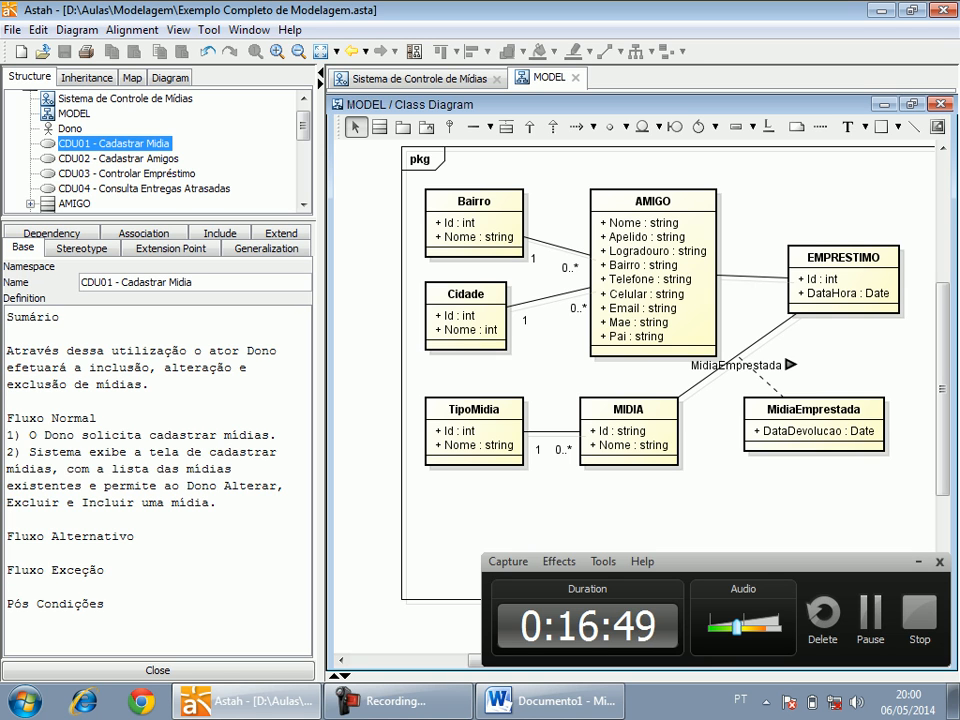
key(BackSpace)
key(BackSpace)
text() Caso de )
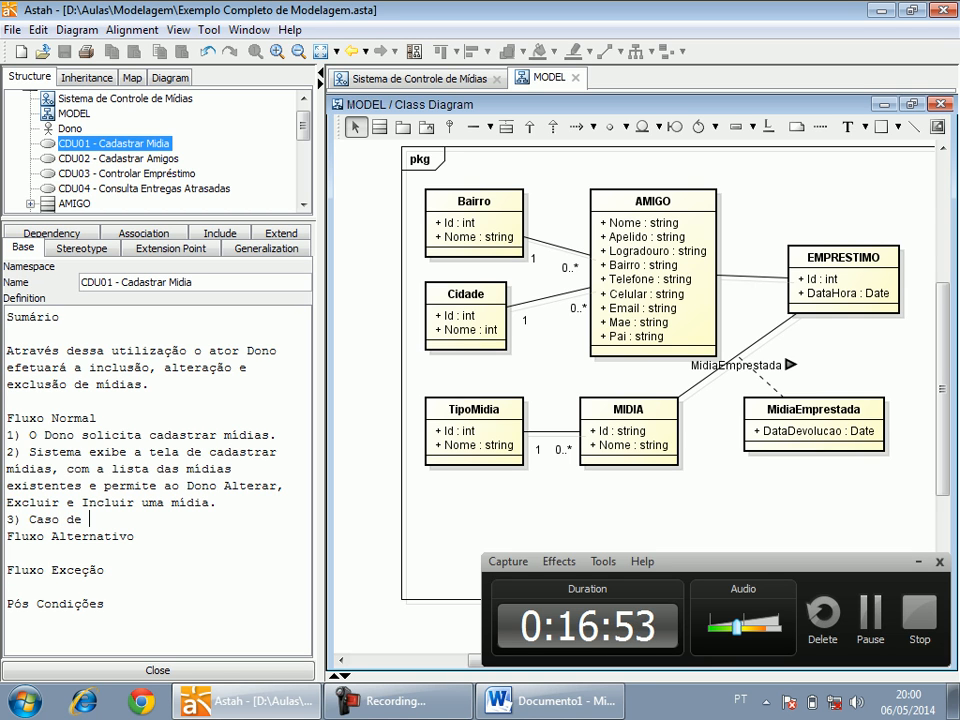
text(Uso se Ence)
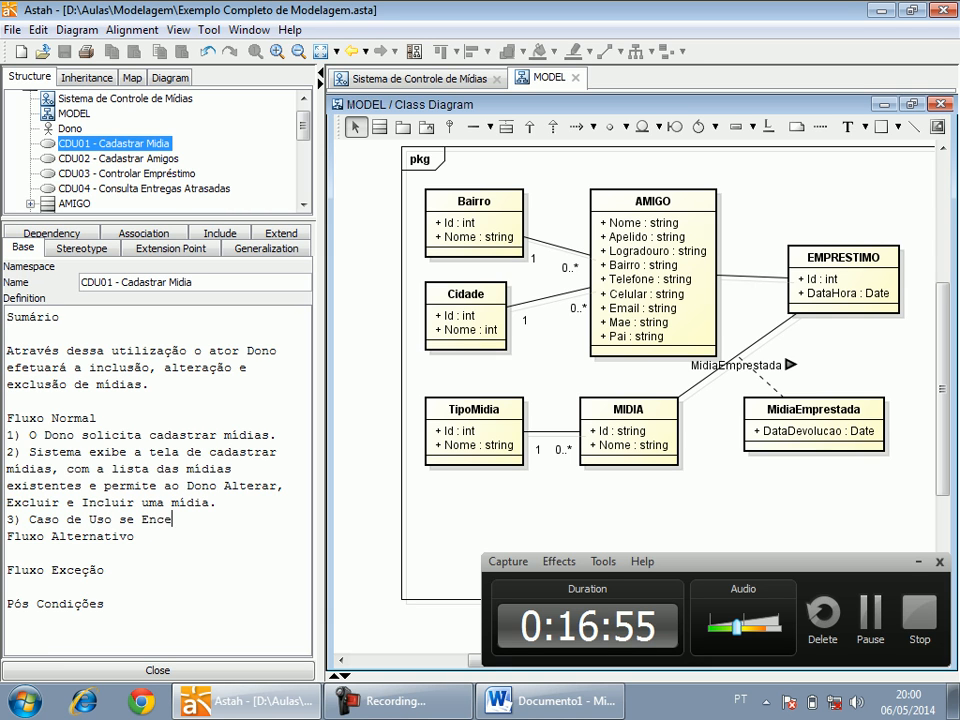
text(rra.)
key(Return)
Insert an extra blank line below the Fluxo Alternativo heading and append "(2)" to that heading.
key(Down)
key(Down)
key(Return)
key(Up)
key(Up)
key(ctrl+Right)
key(ctrl+Right)
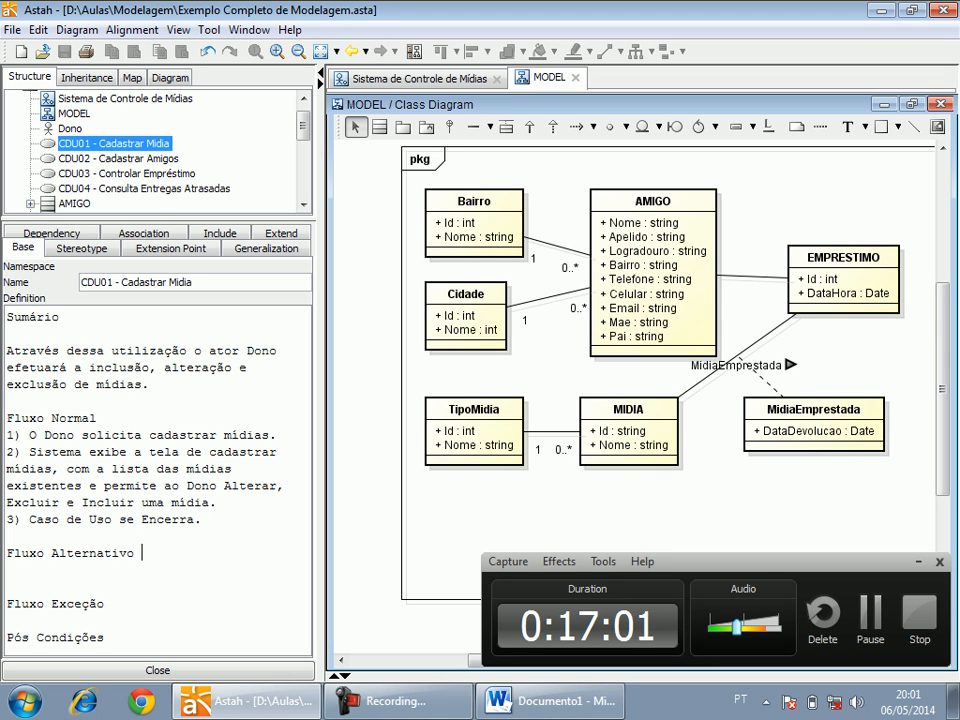
text((2)
key(Left)
key(shift+Left)
Complete the alternative flow heading so it reads "Fluxo Alternativo (2): Incluir Mídia".
drag(148, 452, 218, 502)
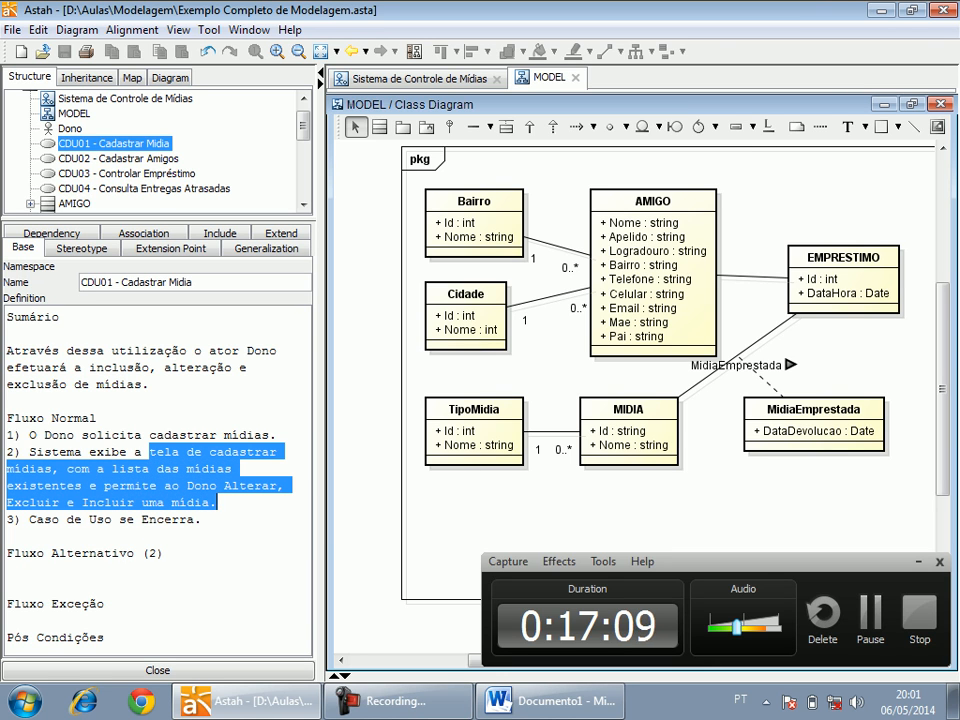
key(Down)
key(Down)
key(Down)
key(Down)
key(Up)
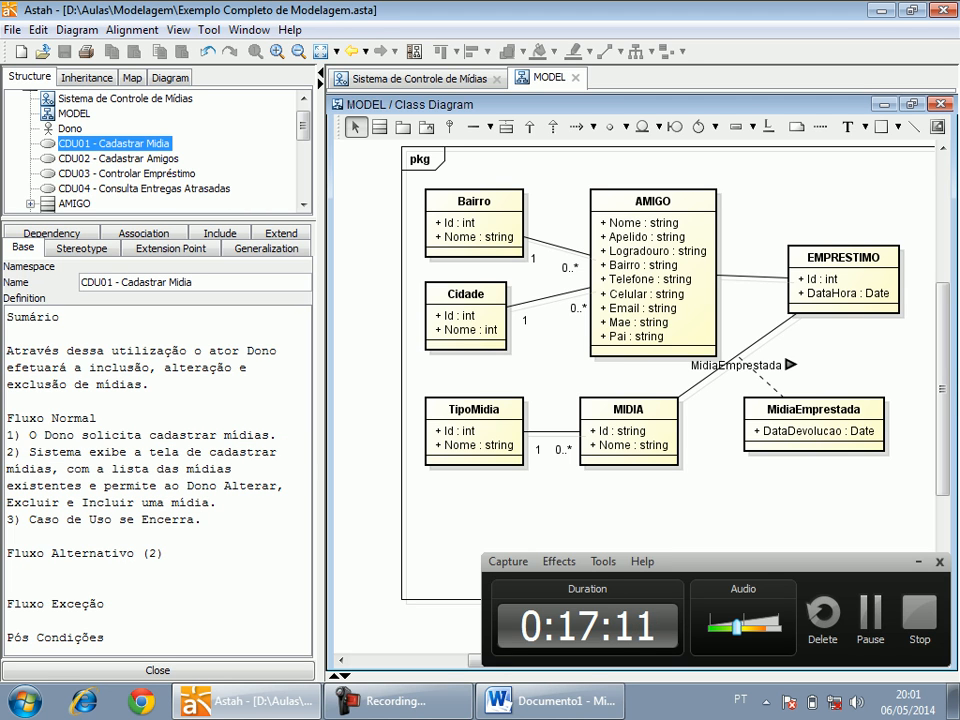
text(:Incluir )
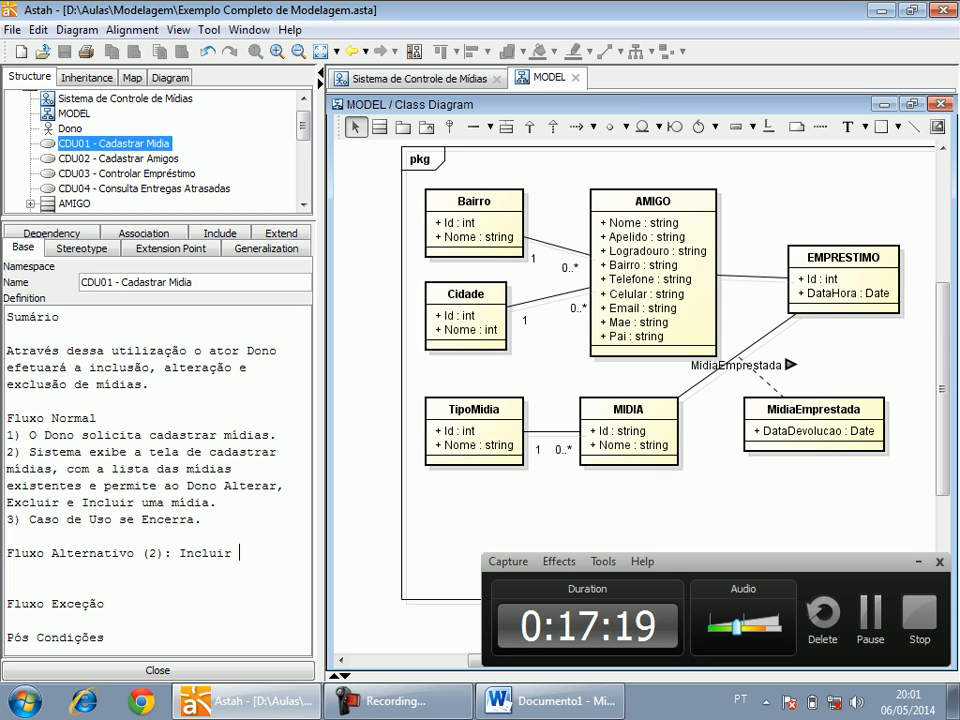
text(Npv)
key(BackSpace)
key(BackSpace)
key(BackSpace)
text(M)
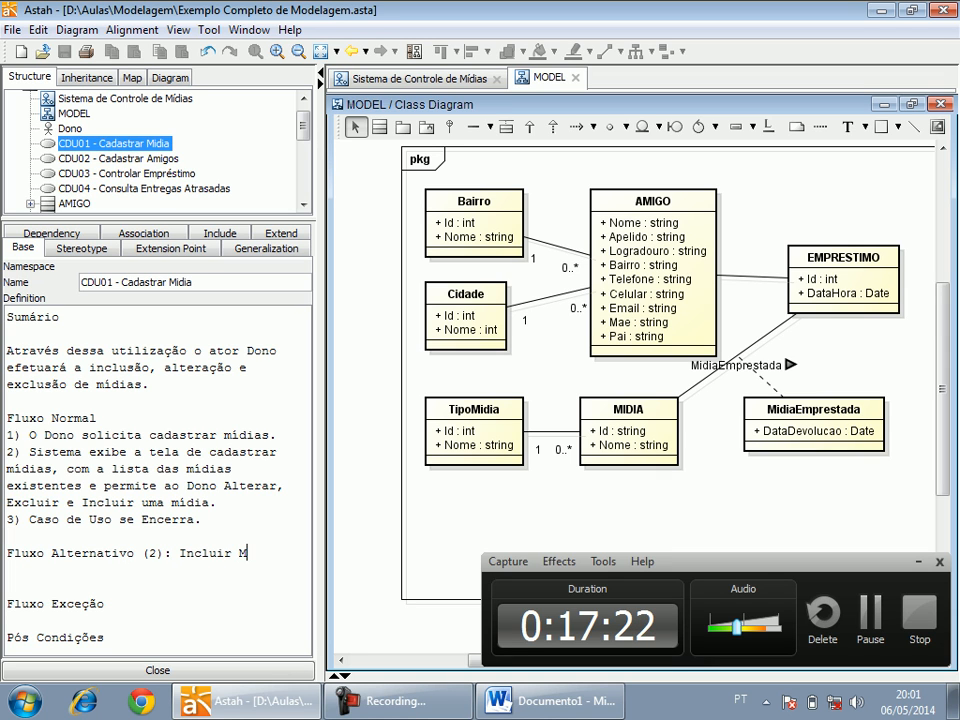
text(ídia)
key(BackSpace)
key(BackSpace)
key(BackSpace)
key(BackSpace)
text(ídia)
Enter "a) Dono clica no botão Novo." as the first item under Fluxo Alternativo (2): Incluir Mídia.
key(Up)
text(a))
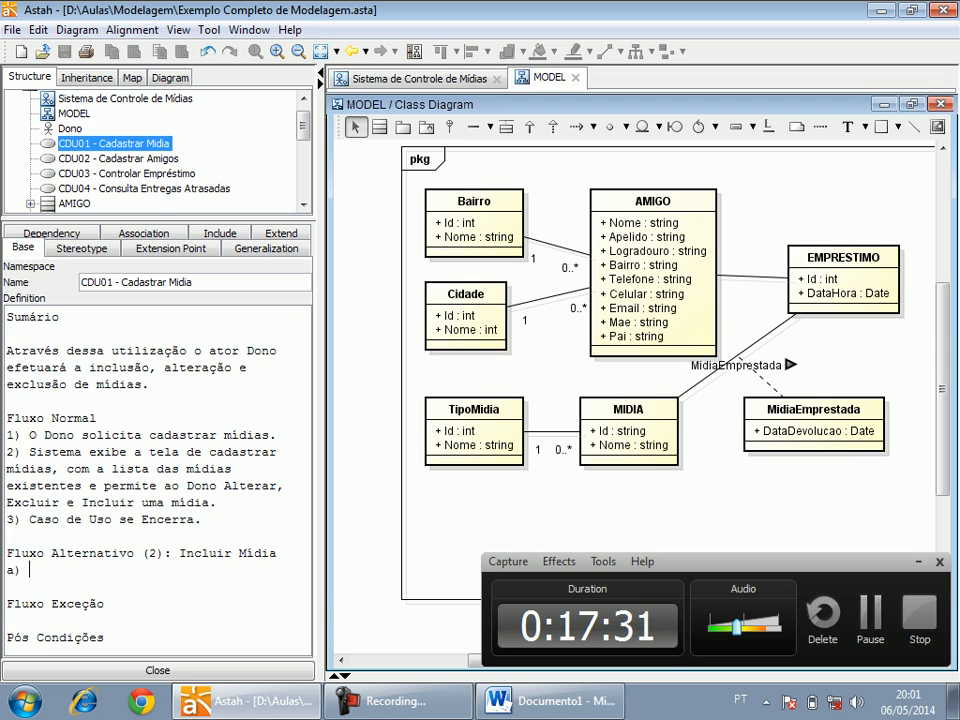
text( Dono cl)
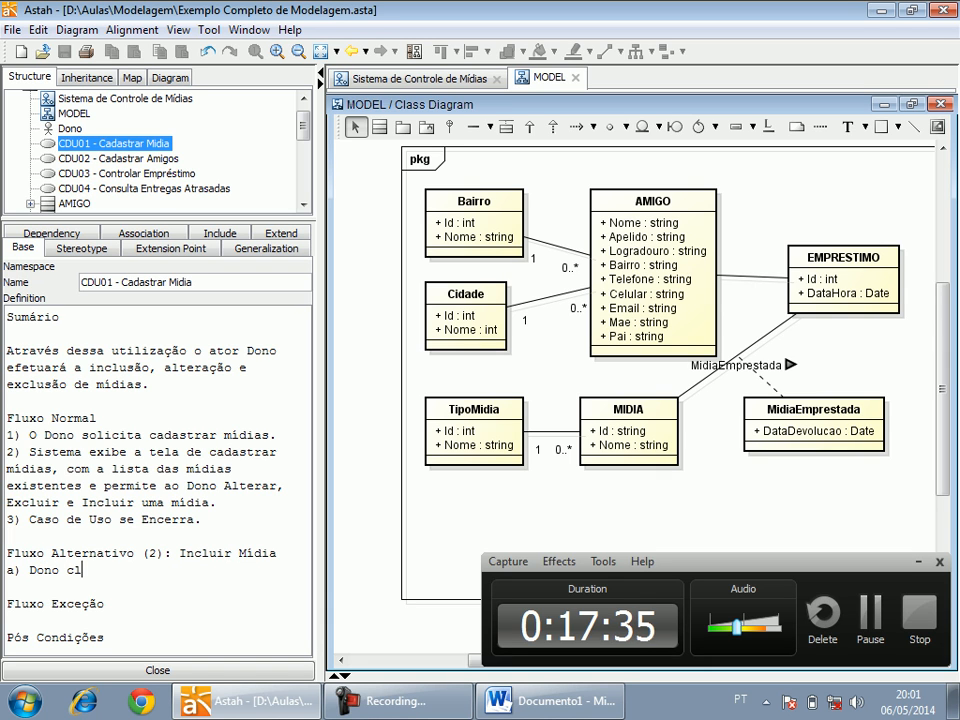
text(ica no botão Novo.)
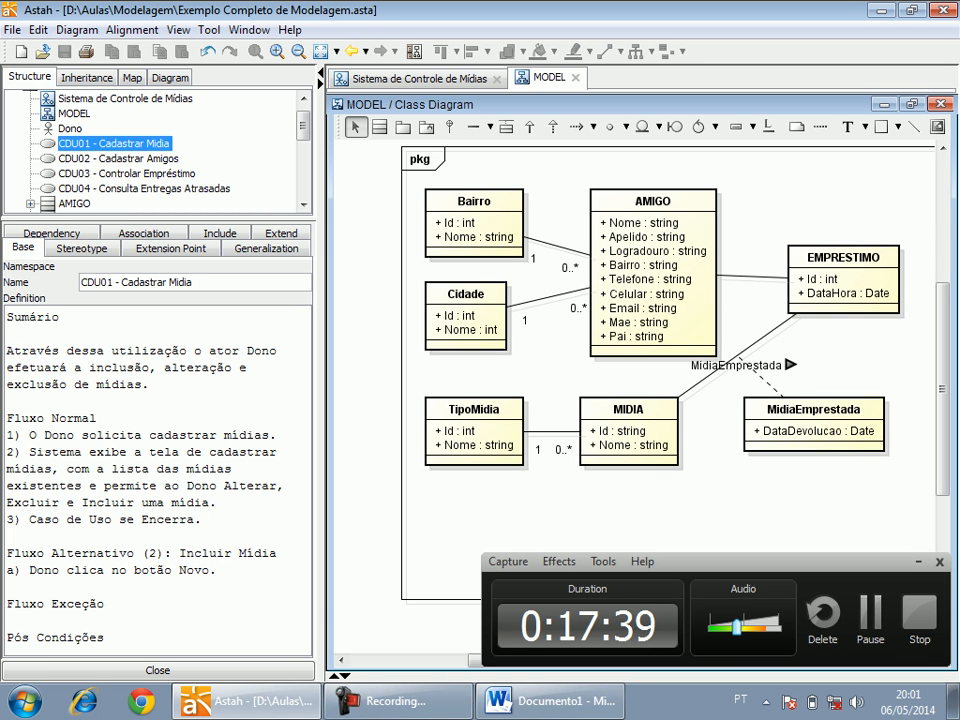
Add the item "b) Sistema disponibiliza os campos para inclusão de uma mídia." to the Incluir Mídia alternative flow.
key(Return)
text(b))
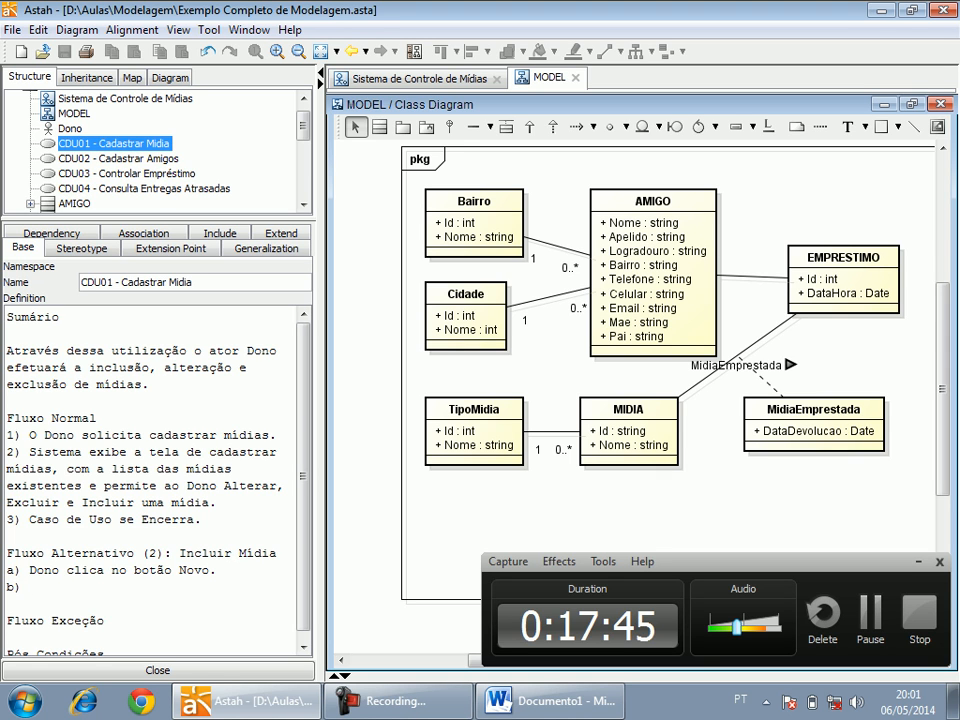
double_click(32, 435)
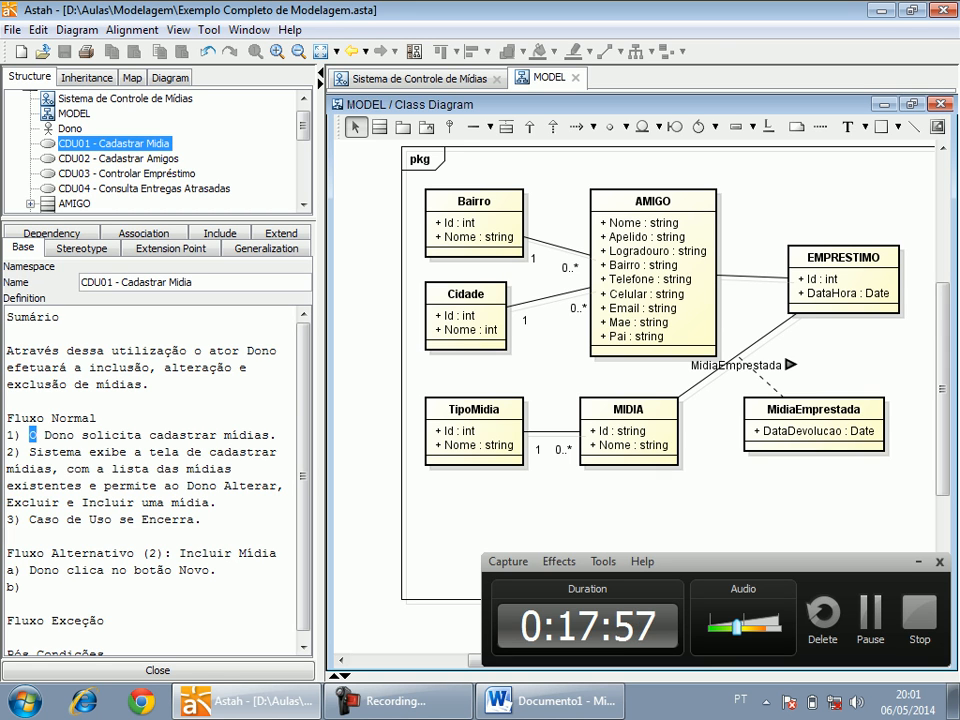
click(30, 587)
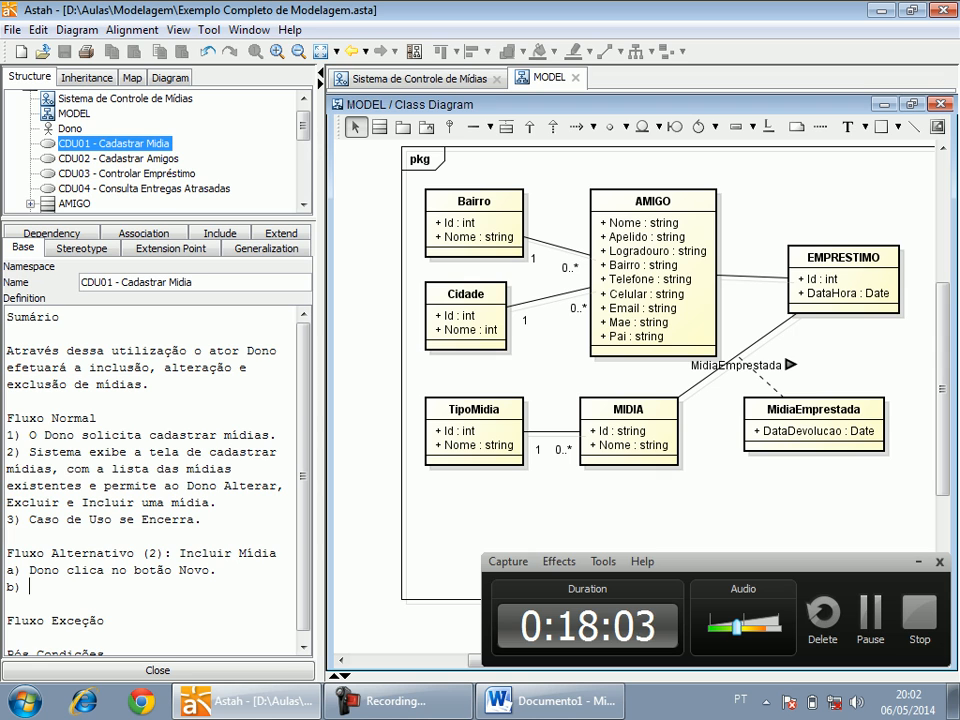
text(Sistema disponi)
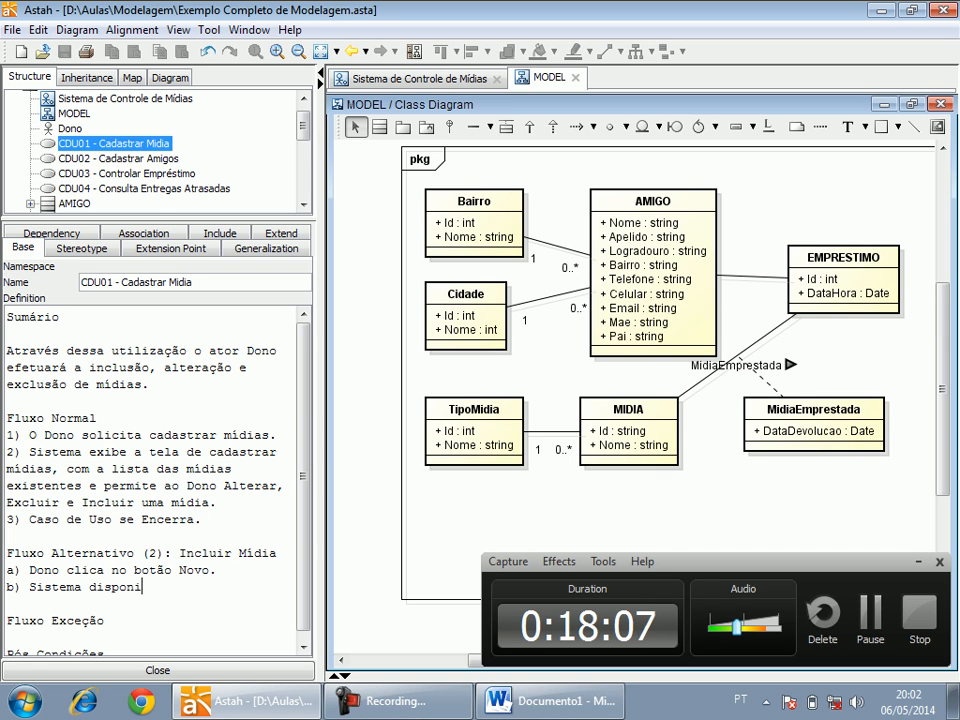
text(biliza os cam)
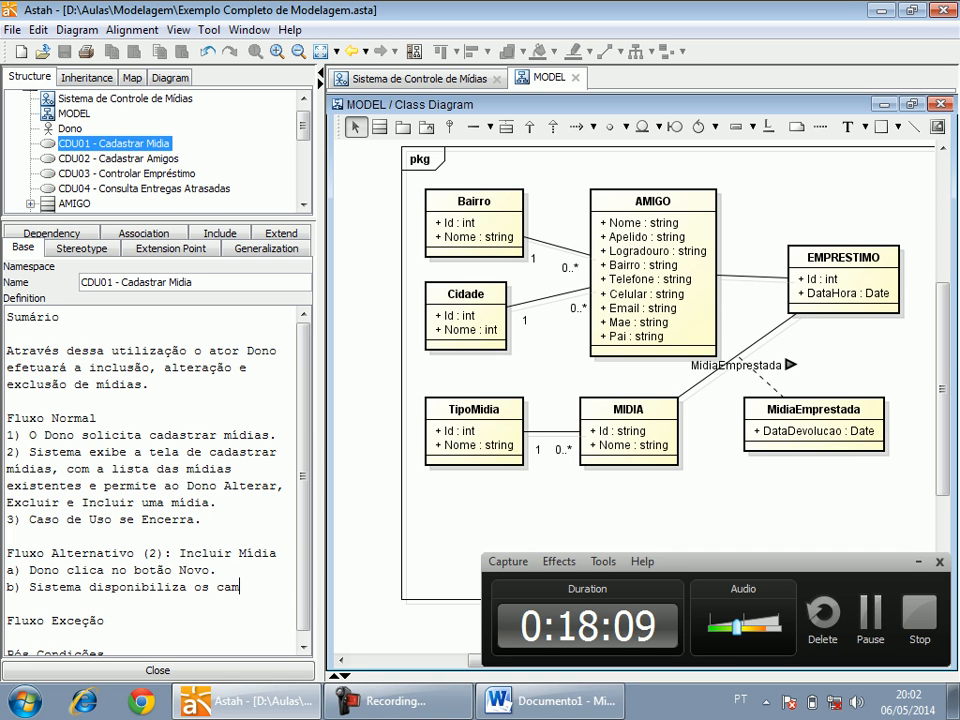
text(pos para inclusão )
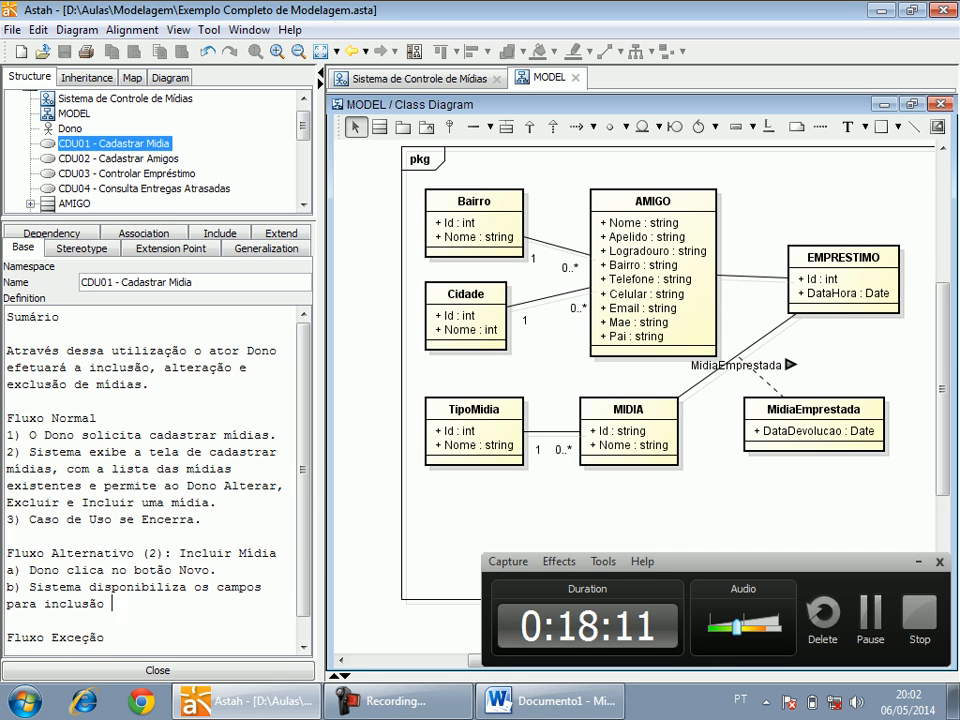
text(de uma mídia.)
Add the item "c) Dono preenche os campos e clica no botão Salvar." to the Incluir Mídia alternative flow.
key(Return)
text(c))
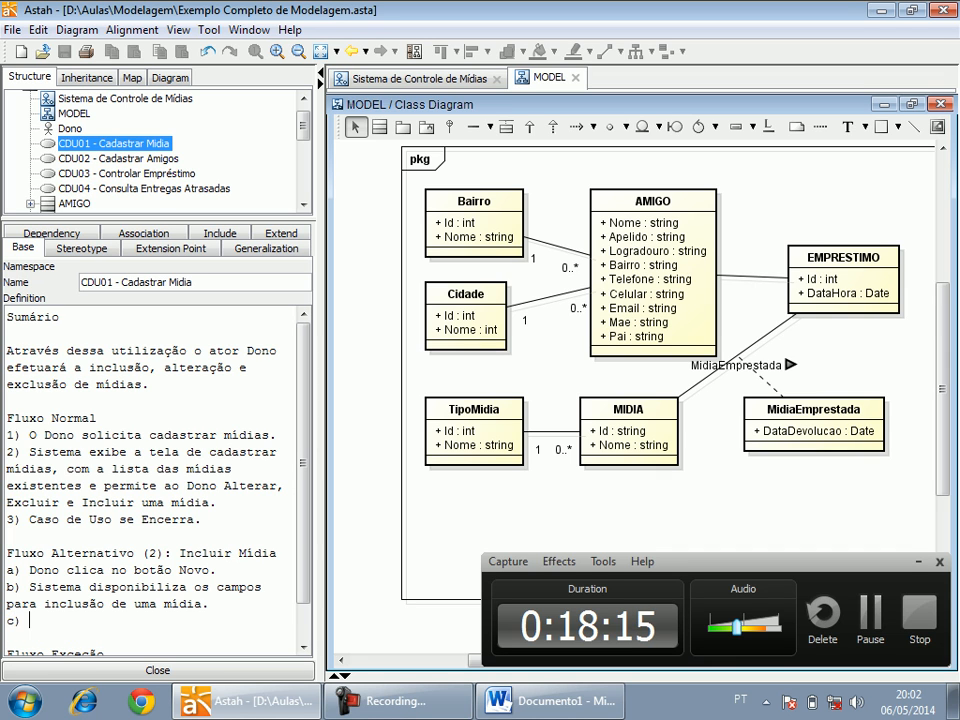
text( Dono preenc)
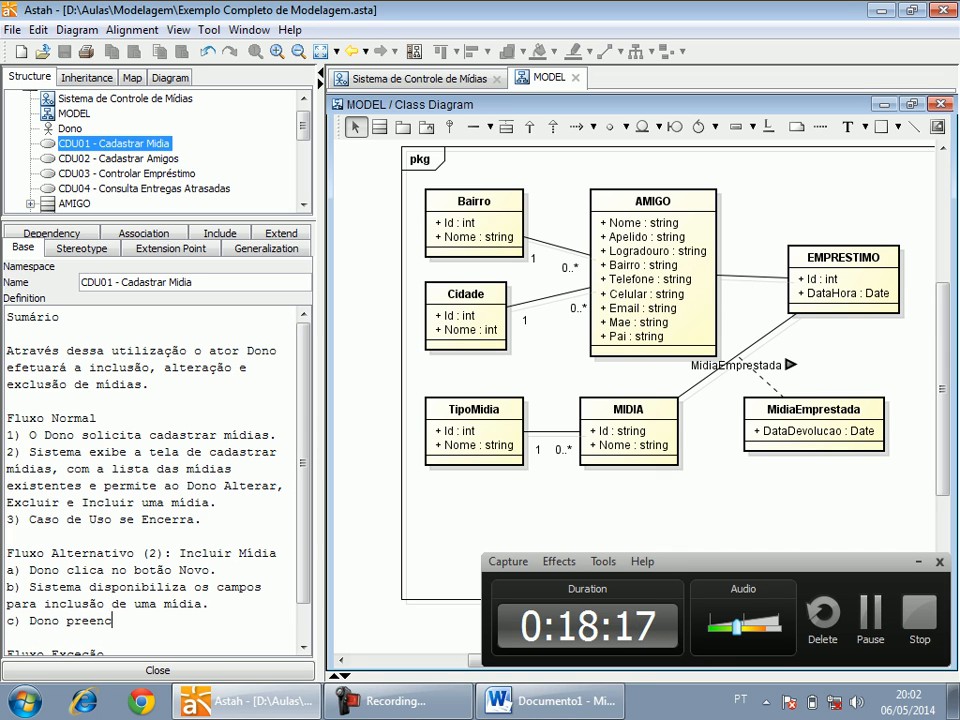
text(he os campos e clica n)
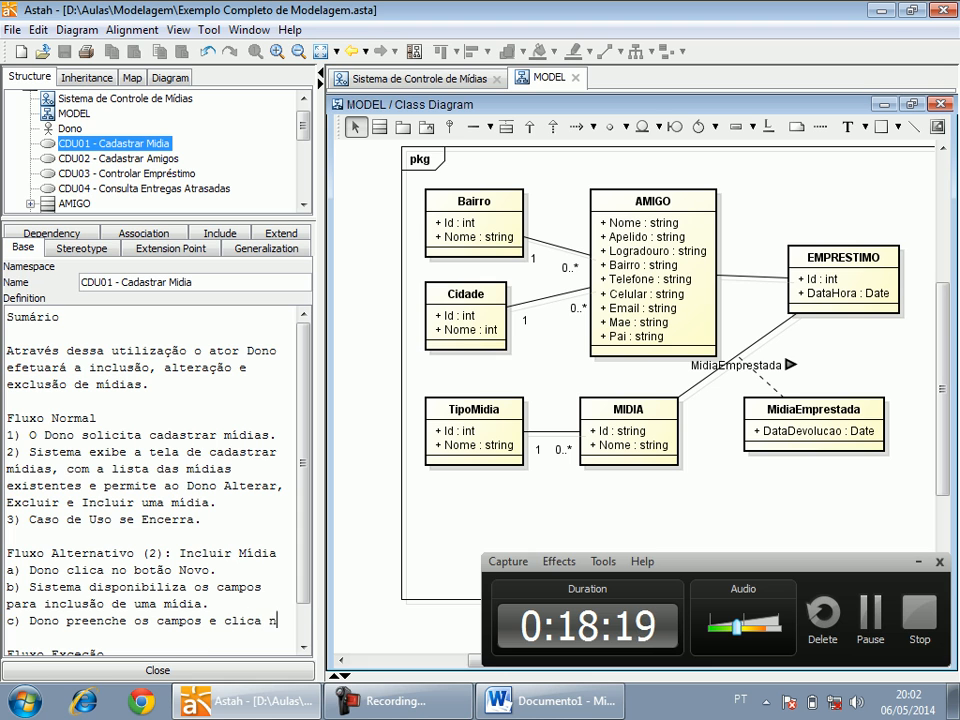
text(o botão Salvar)
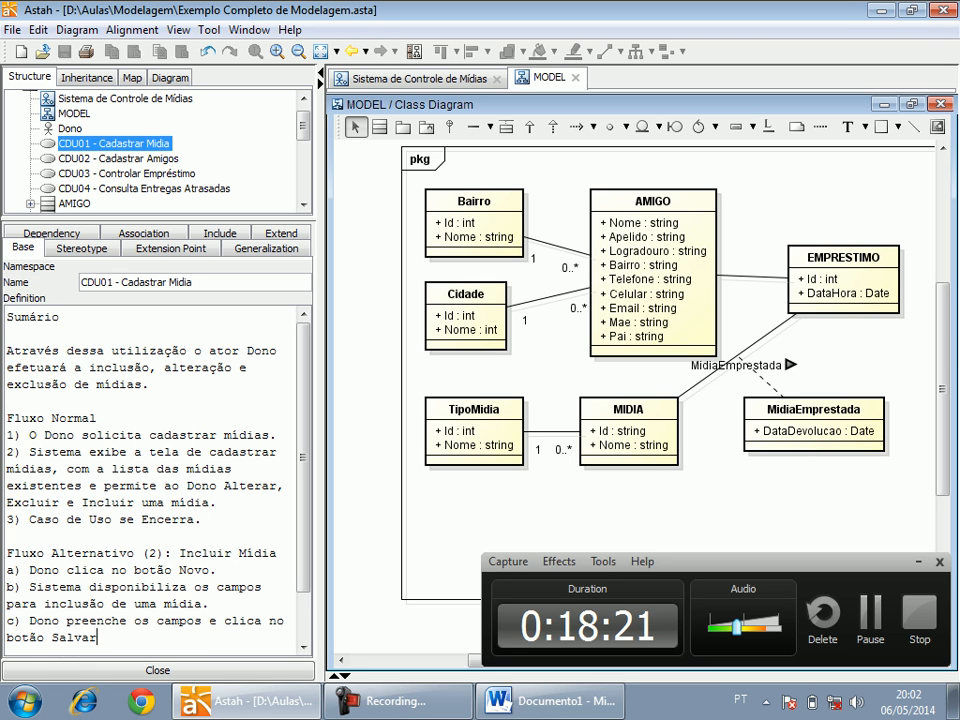
text(.)
Add the item "d) Sistema confirma a gravação do dados e retorna ao passo 2." to the Incluir Mídia alternative flow.
key(Return)
text(d) )
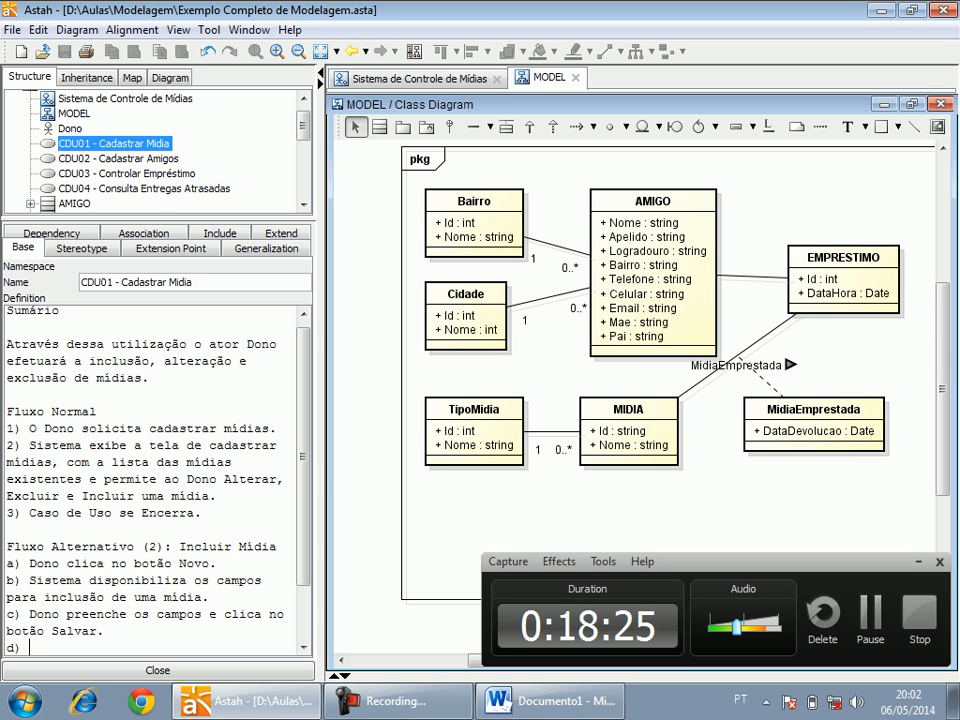
text(Sistema co)
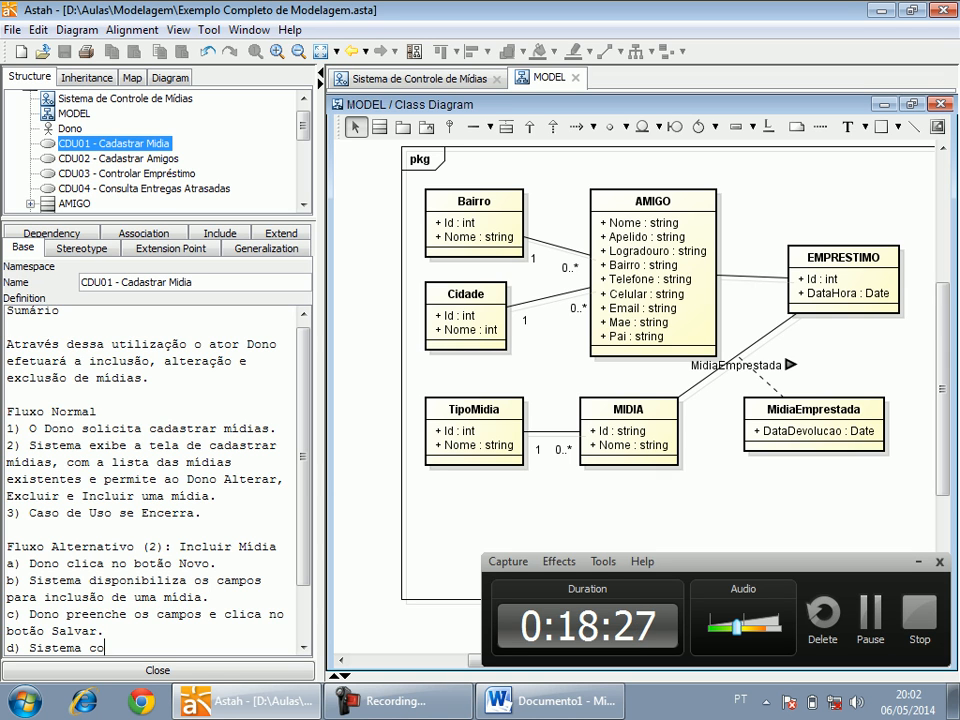
text(nfirma a gração)
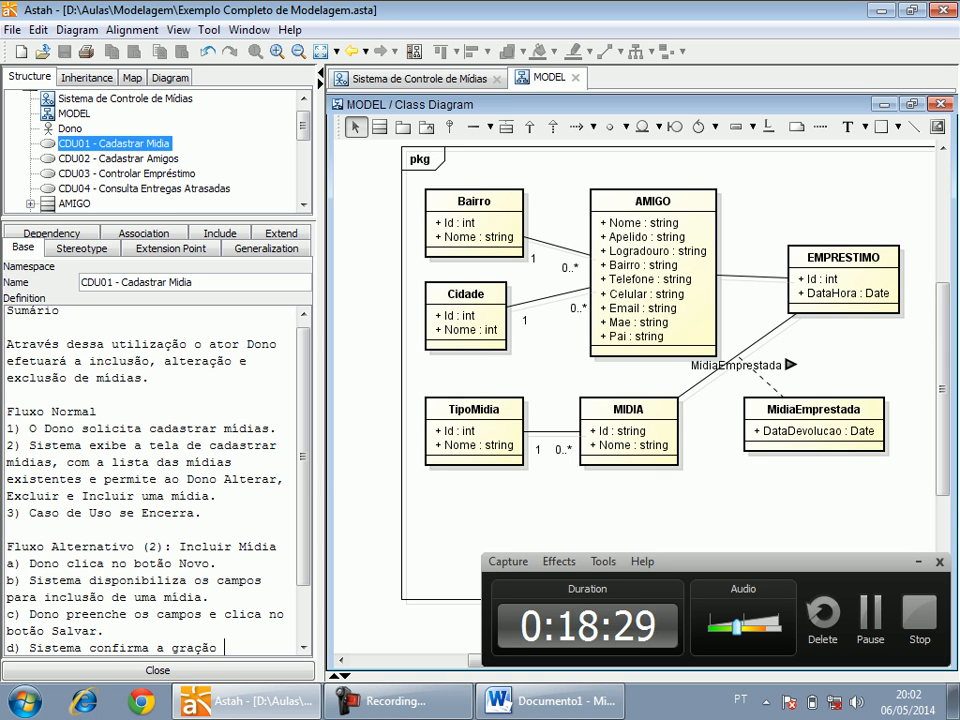
key(BackSpace)
key(BackSpace)
text(vação do sdados)
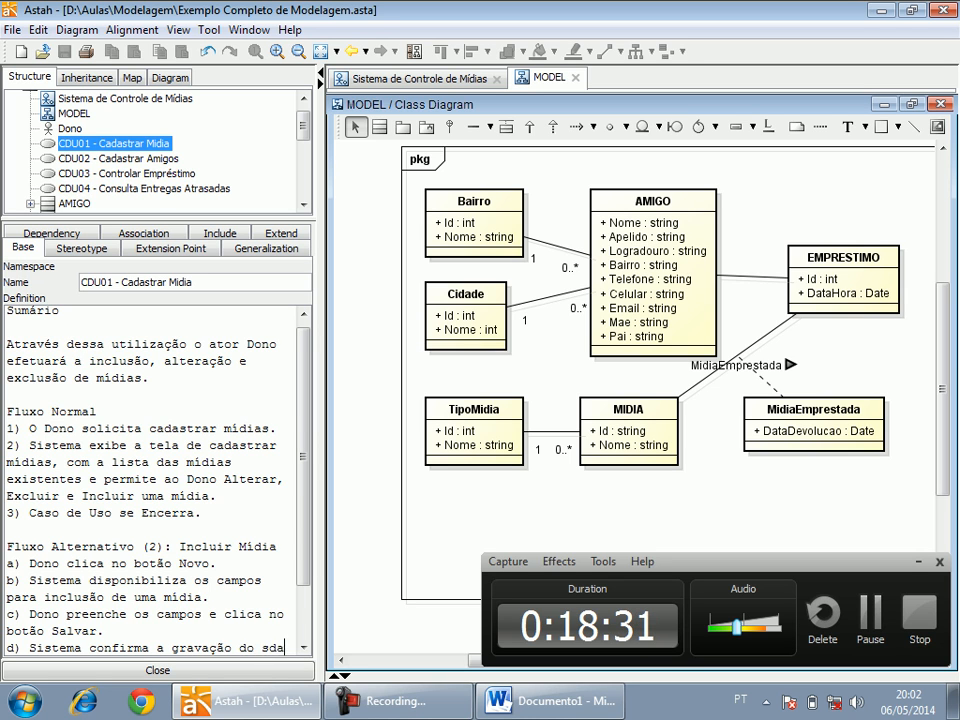
key(BackSpace)
key(BackSpace)
key(BackSpace)
key(BackSpace)
key(BackSpace)
key(BackSpace)
key(BackSpace)
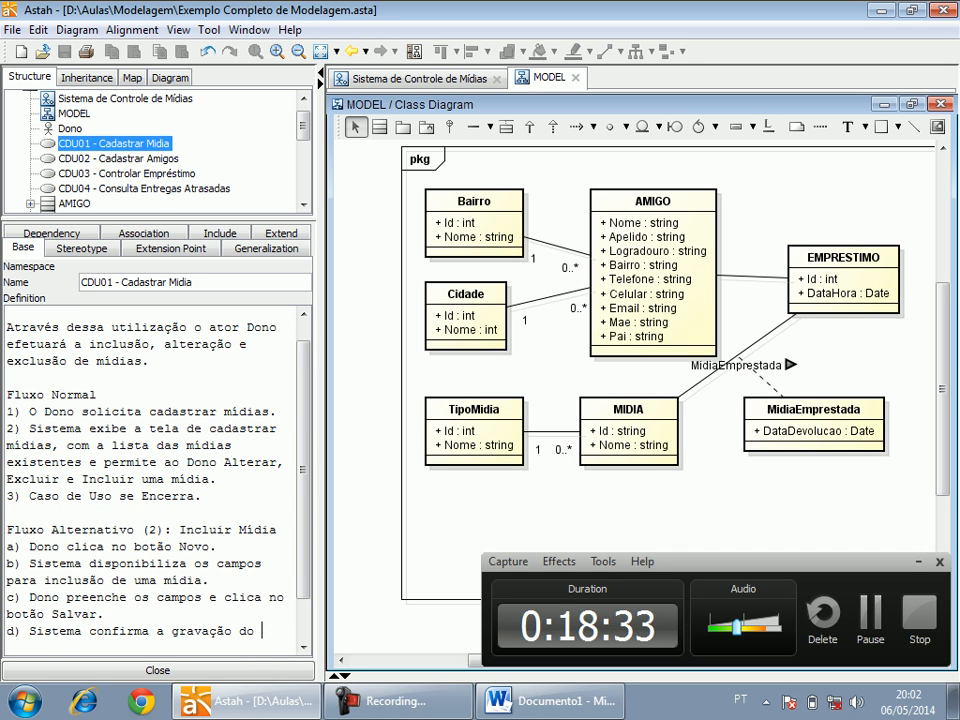
text(dados e)
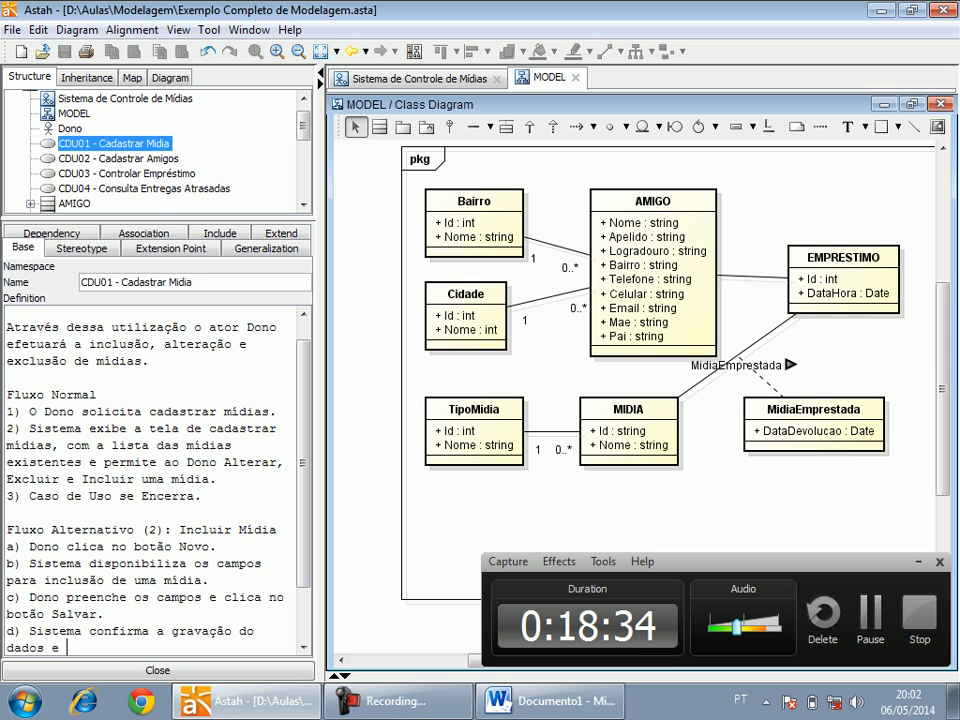
text( retorna ao passo 2)
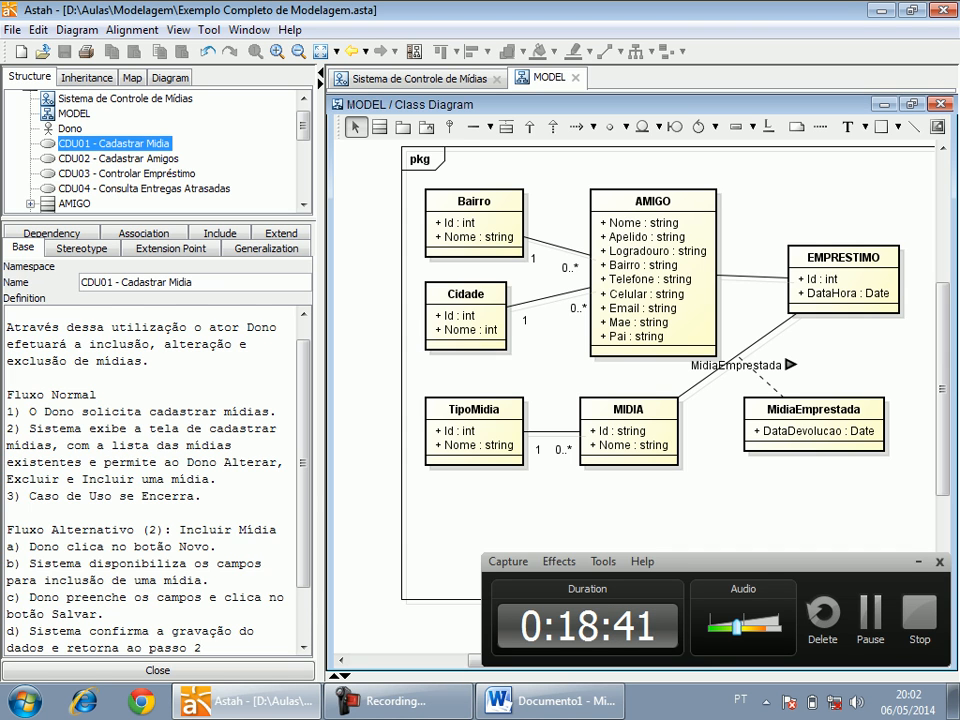
text(.)
key(Return)
key(Return)
text(Fluxo Exceção)
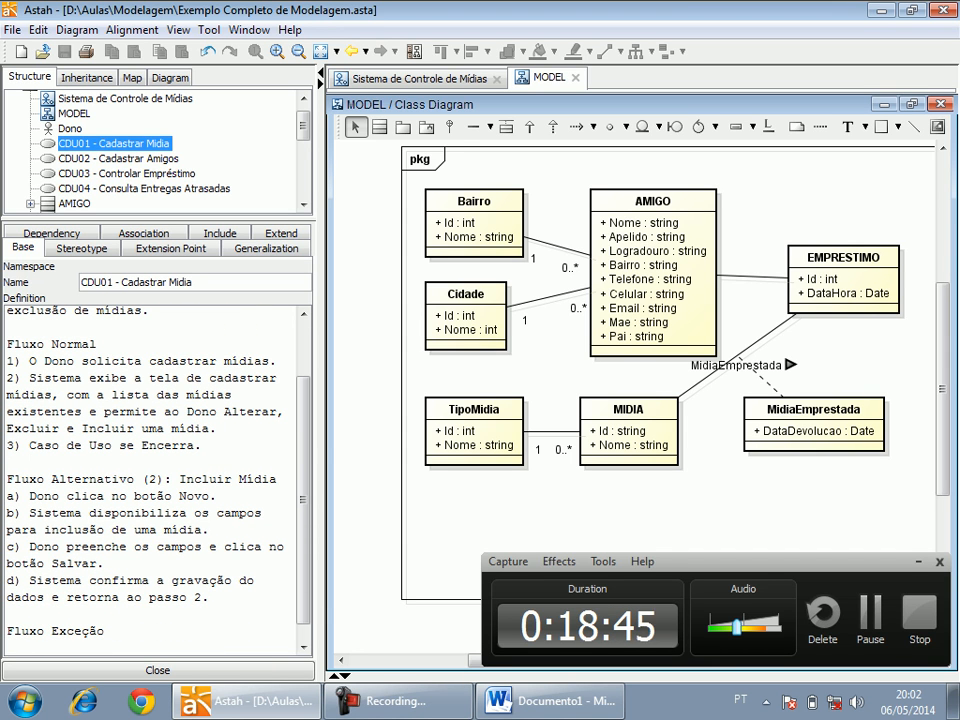
key(Return)
key(Return)
text(Pós Condições)
Duplicate the whole "Fluxo Alternativo (2): Incluir Mídia" block, heading and items a to d, between the original and the Fluxo Exceção heading.
key(Up)
key(Up)
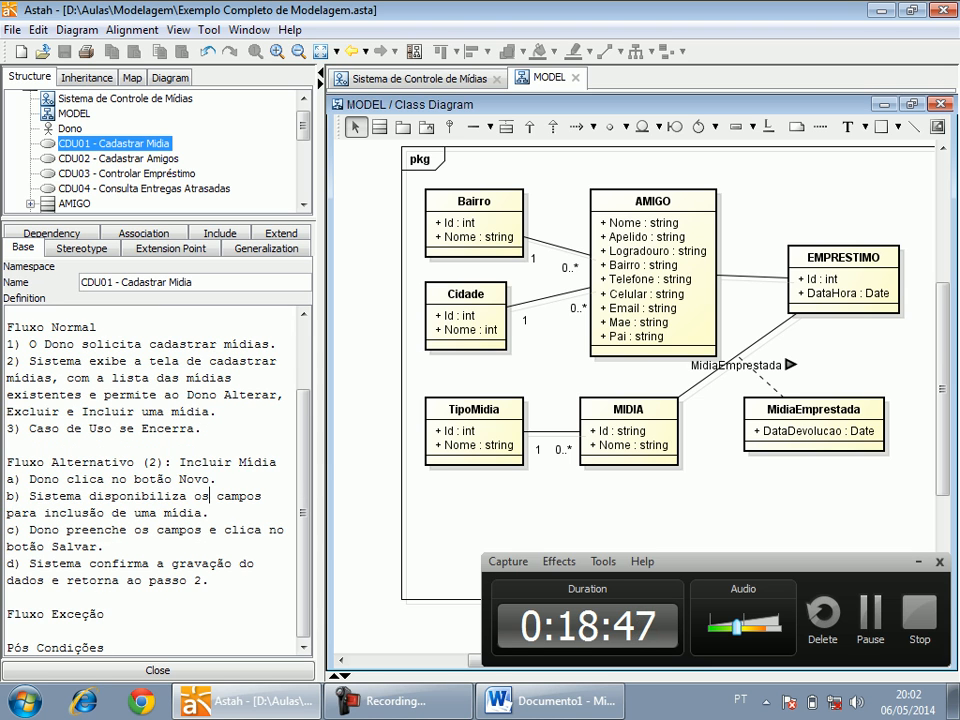
key(ctrl+Left)
key(ctrl+Left)
key(shift+Down)
key(shift+Down)
key(shift+Down)
key(shift+Down)
key(shift+Down)
key(shift+Down)
key(shift+Down)
key(shift+End)
key(ctrl+c)
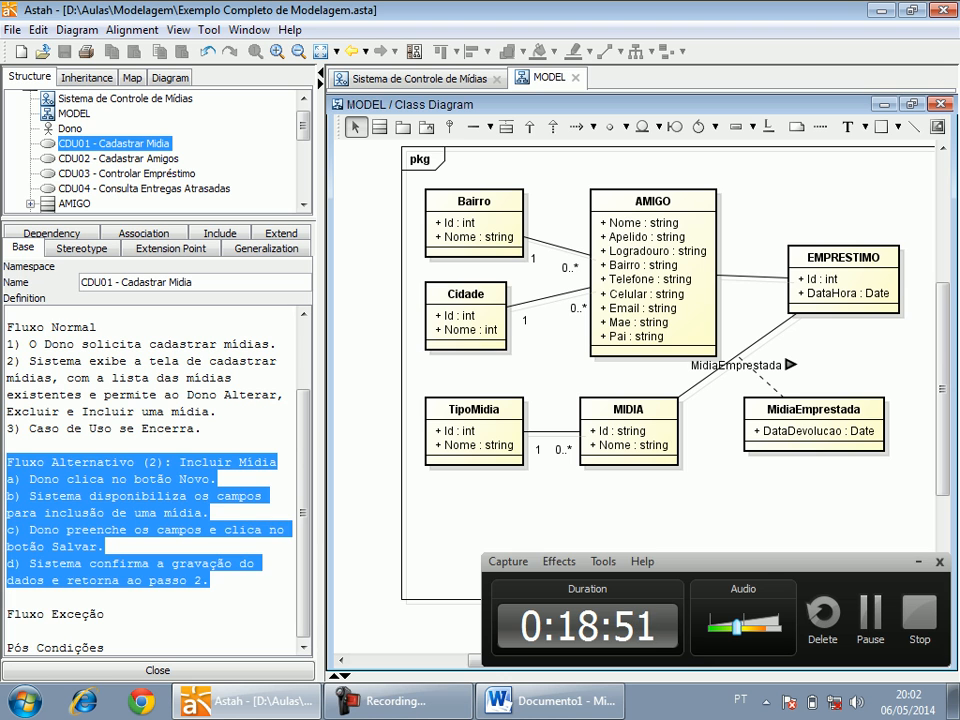
key(Down)
key(Return)
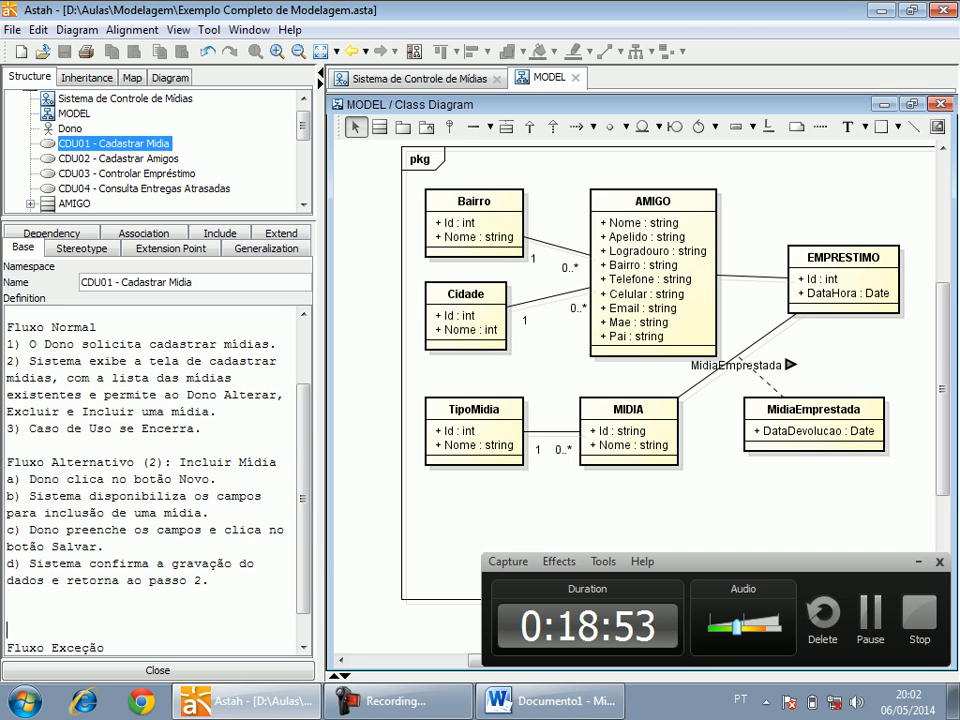
key(ctrl+v)
Change the heading of the duplicated flow to "Fluxo Alternativo (2): Alterar Mídia".
key(Up)
key(Up)
key(Up)
key(Up)
key(Up)
key(Up)
key(ctrl+Right)
key(ctrl+Right)
key(ctrl+Right)
key(Right)
key(Right)
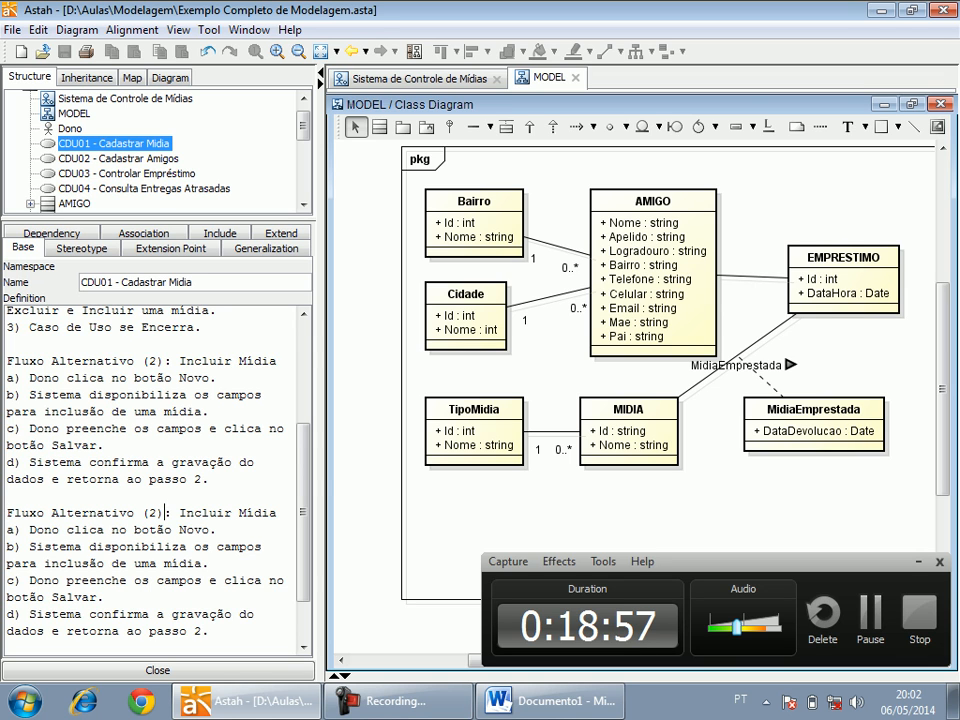
key(ctrl+shift+Right)
text(Alterar)
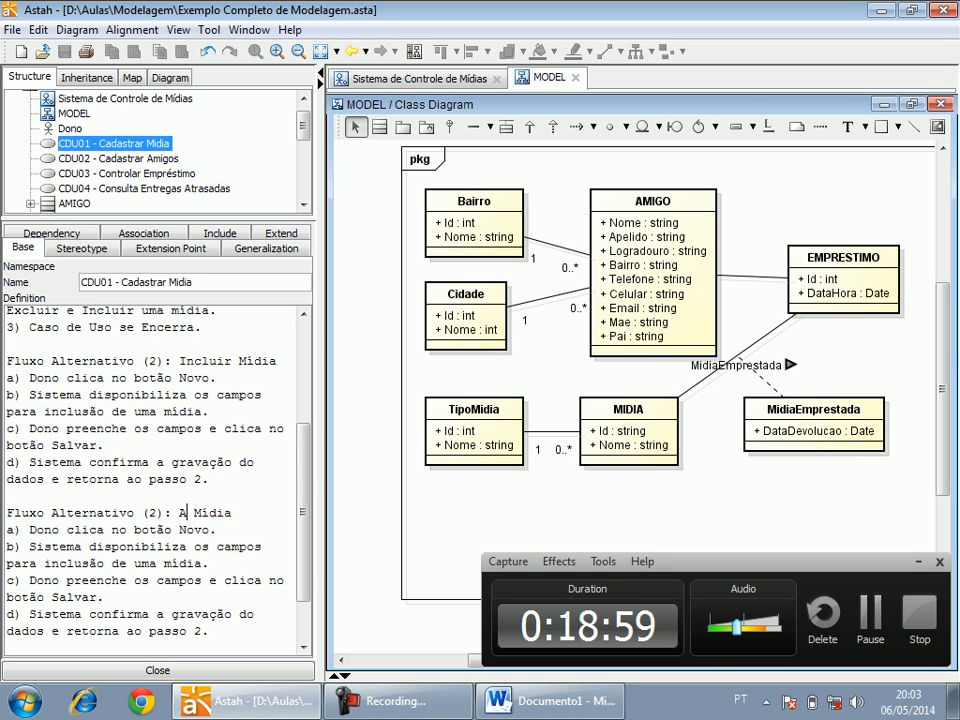
Reword item a of the Alterar Mídia flow as "Dono clica no botão Alterar da linha da mídia que deseja efetuar as alterações.".
key(Down)
key(ctrl+Left)
key(ctrl+Left)
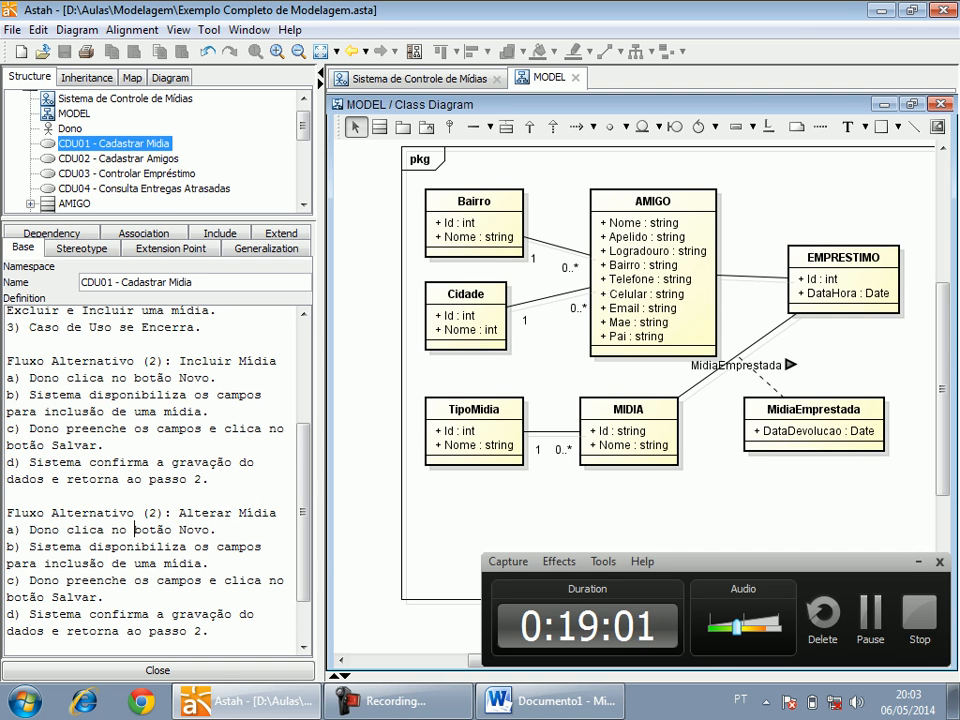
key(ctrl+shift+Right)
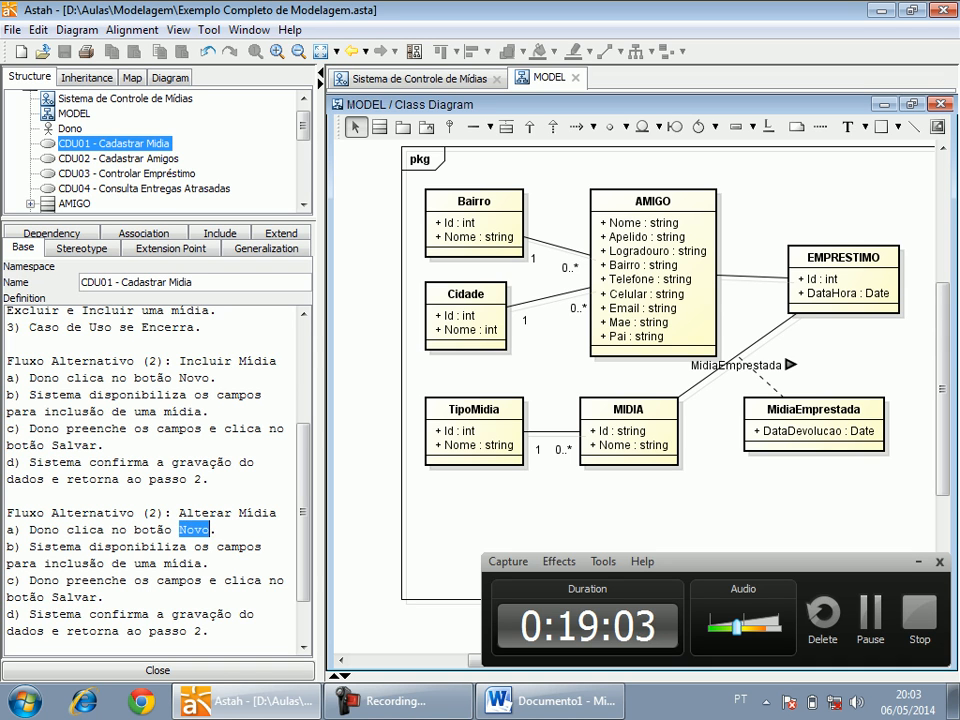
text(Al)
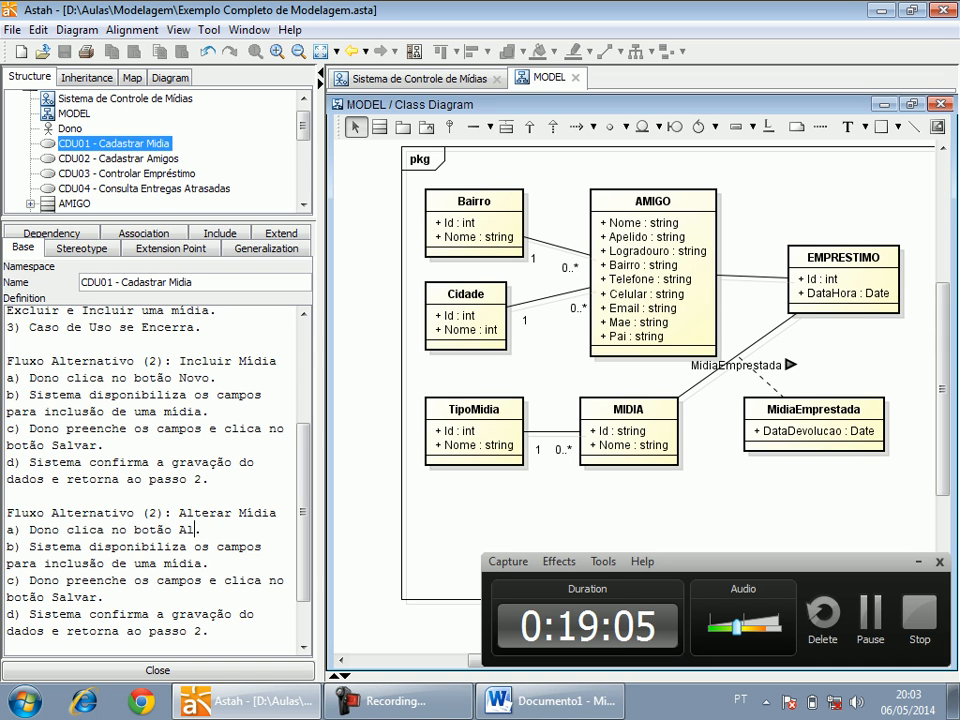
text(terar da linha da)
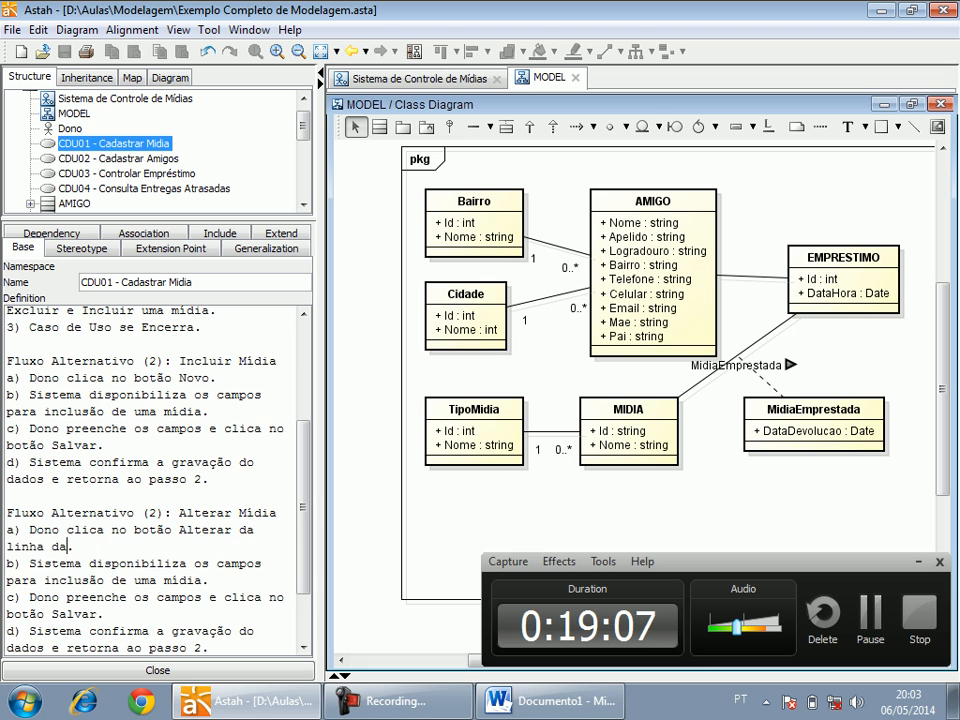
text( midia que desej)
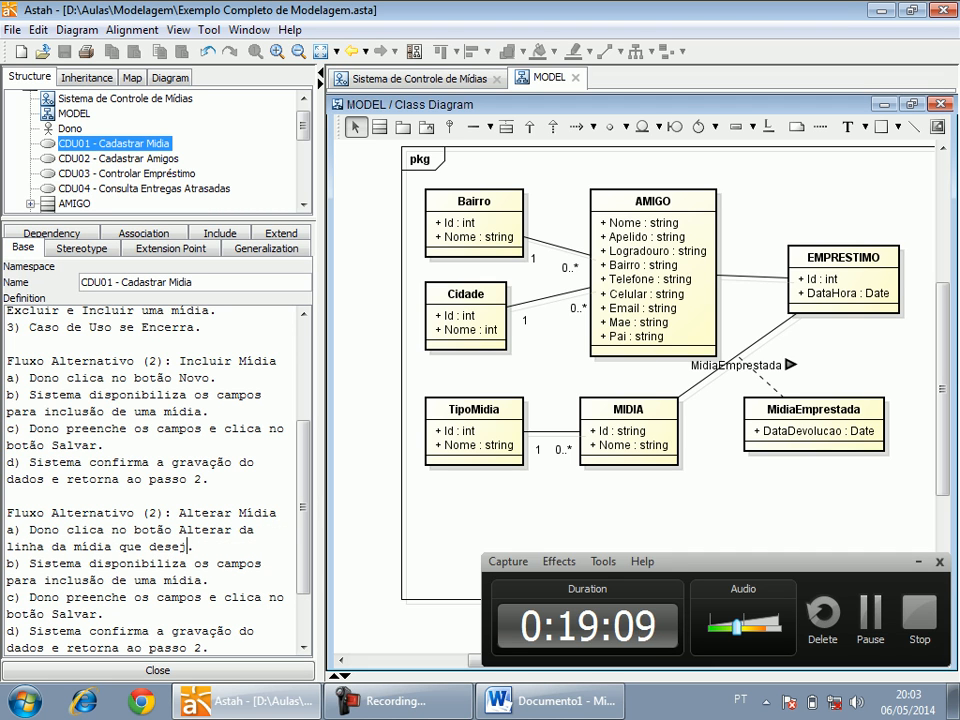
text(a efetuar as alte)
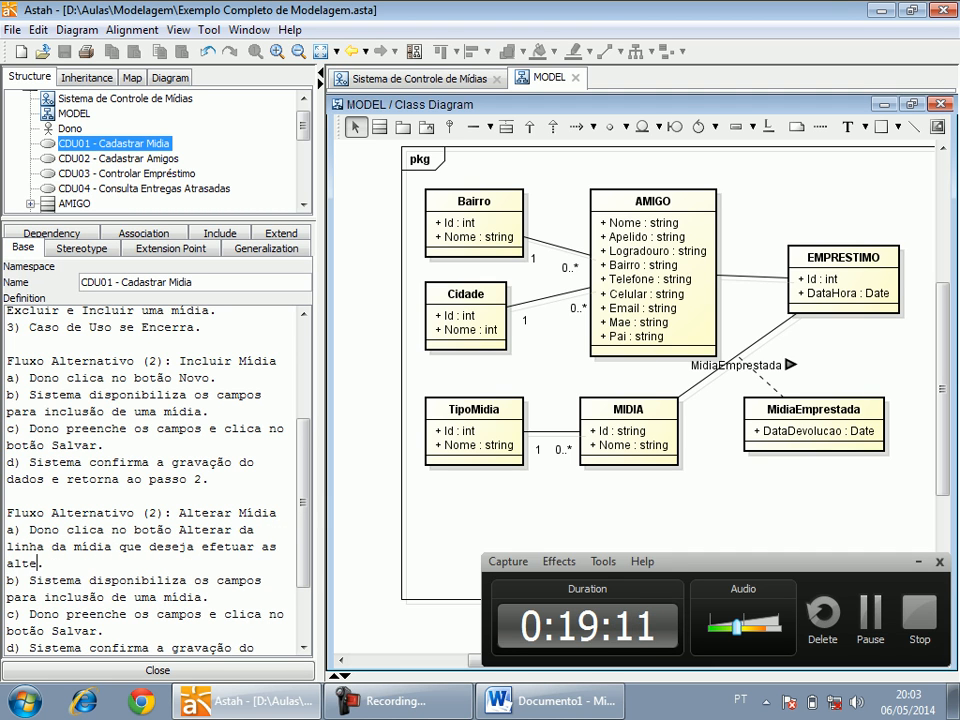
text(rações.)
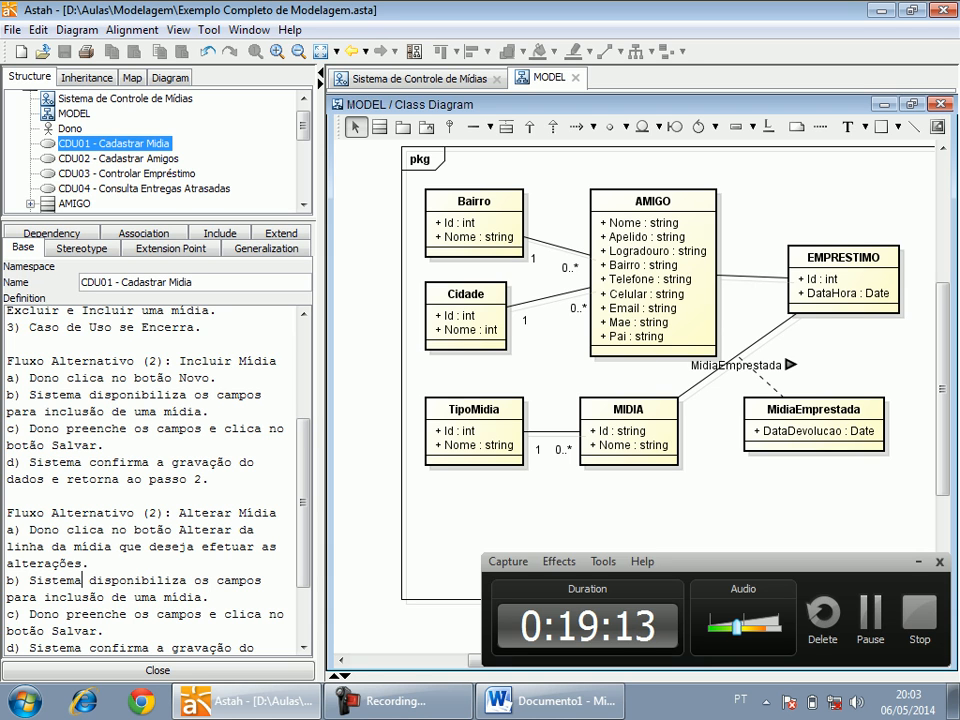
Reword item b of the Alterar Mídia flow as "Sistema disponibiliza os dados nos campos para alteração da mídia.".
click(216, 580)
text(dados nos)
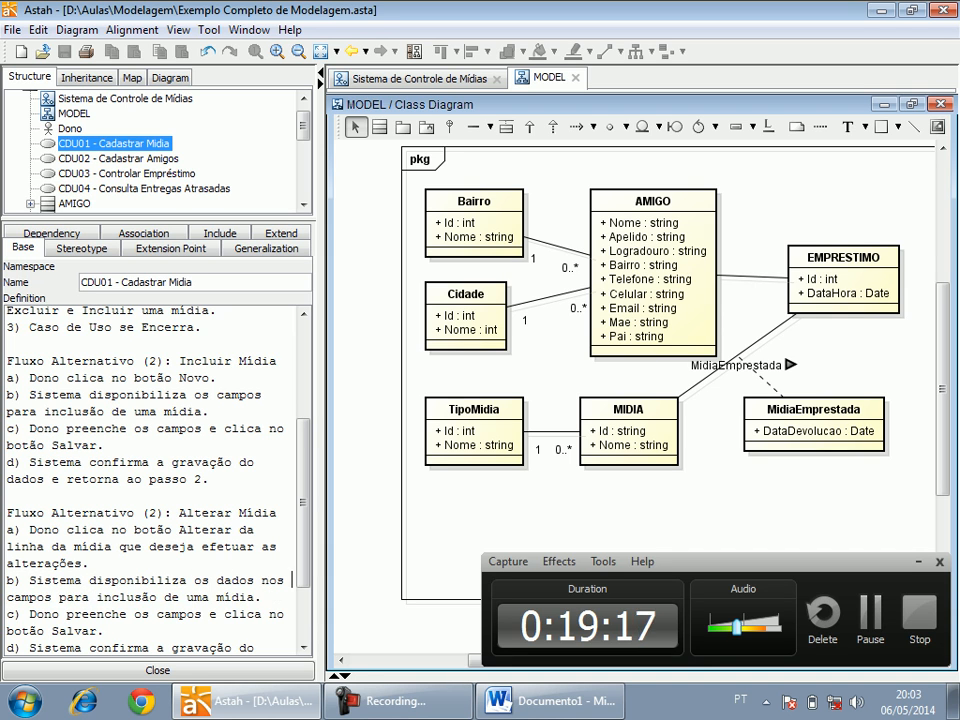
drag(96, 597, 208, 597)
text(alteração da)
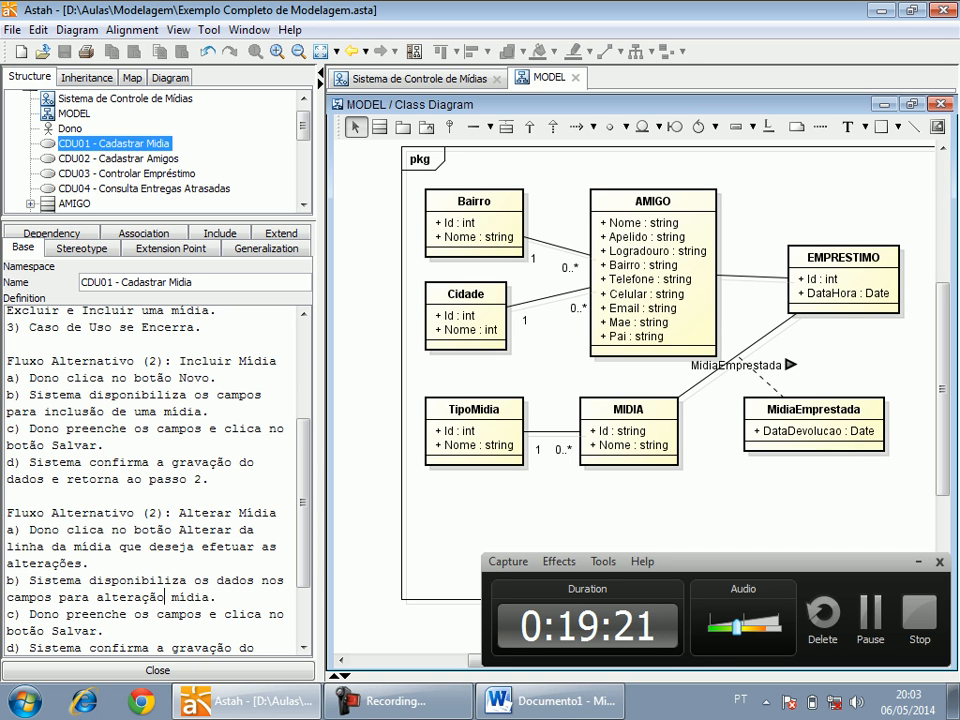
Reword item c of the Alterar Mídia flow as "Dono altera os dados nos campos desejados e clica no botão Salvar.".
key(Down)
key(Down)
key(Down)
key(Down)
scroll(194, 648, down, 1)
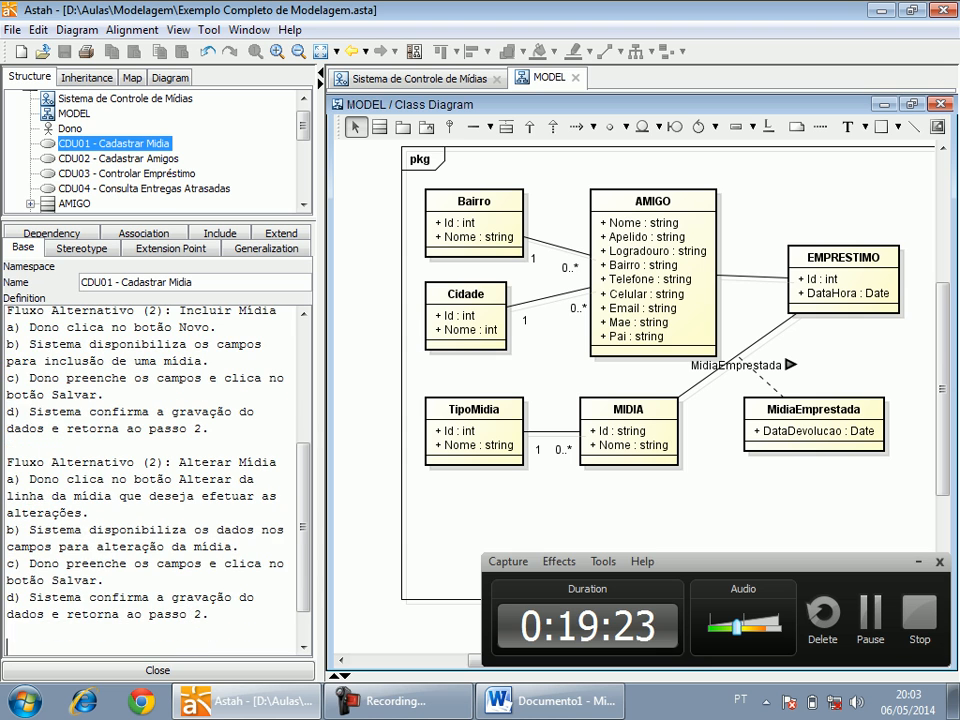
double_click(105, 563)
text(altera)
text( os dados n)
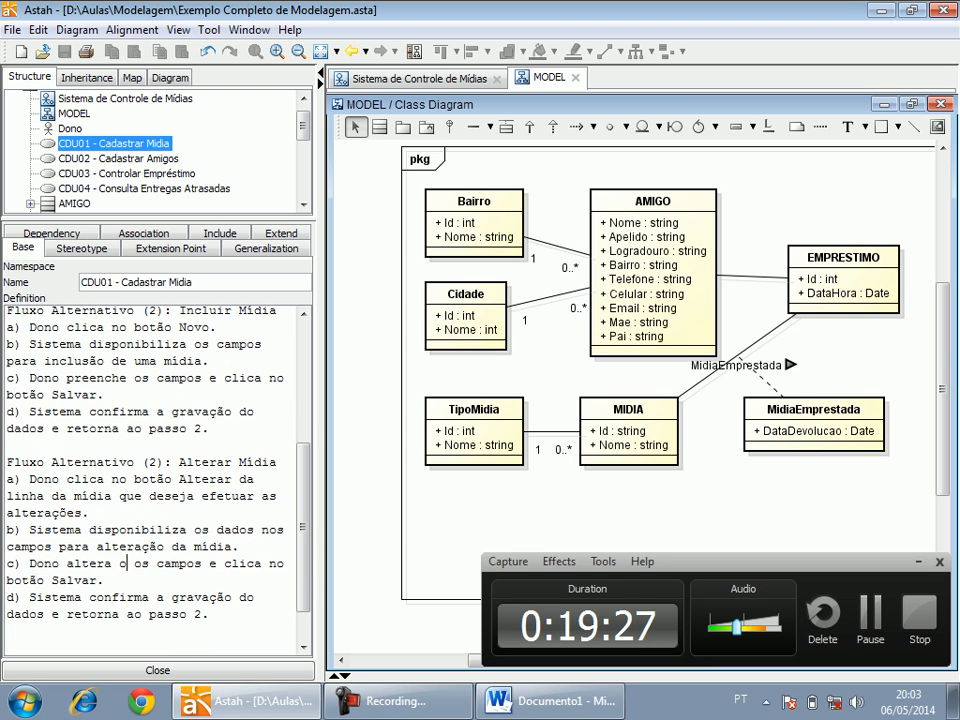
key(Delete)
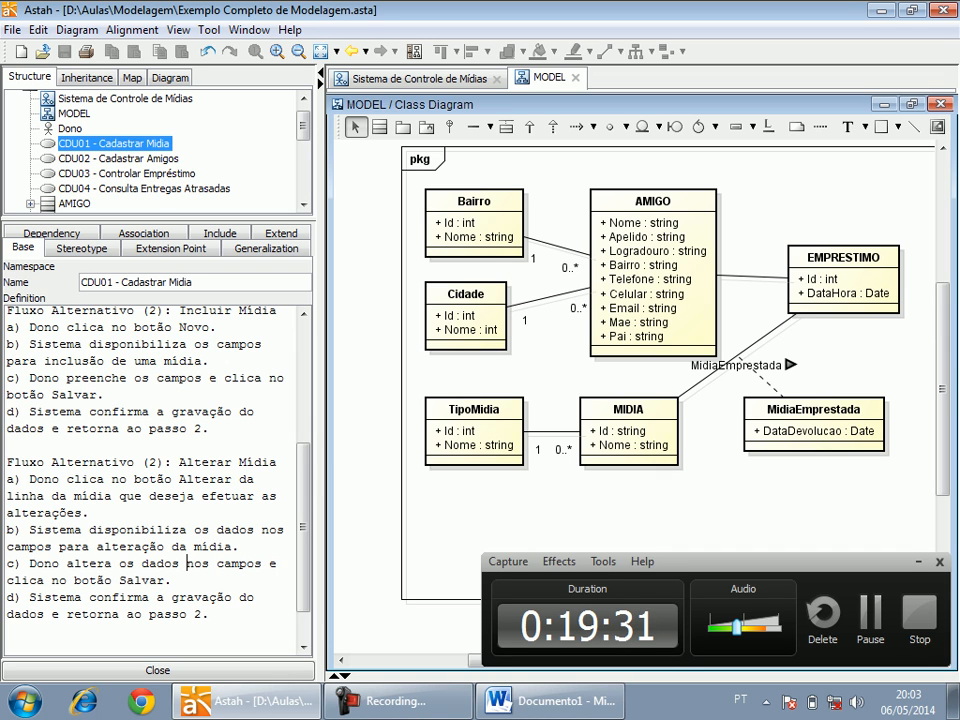
text(desejados)
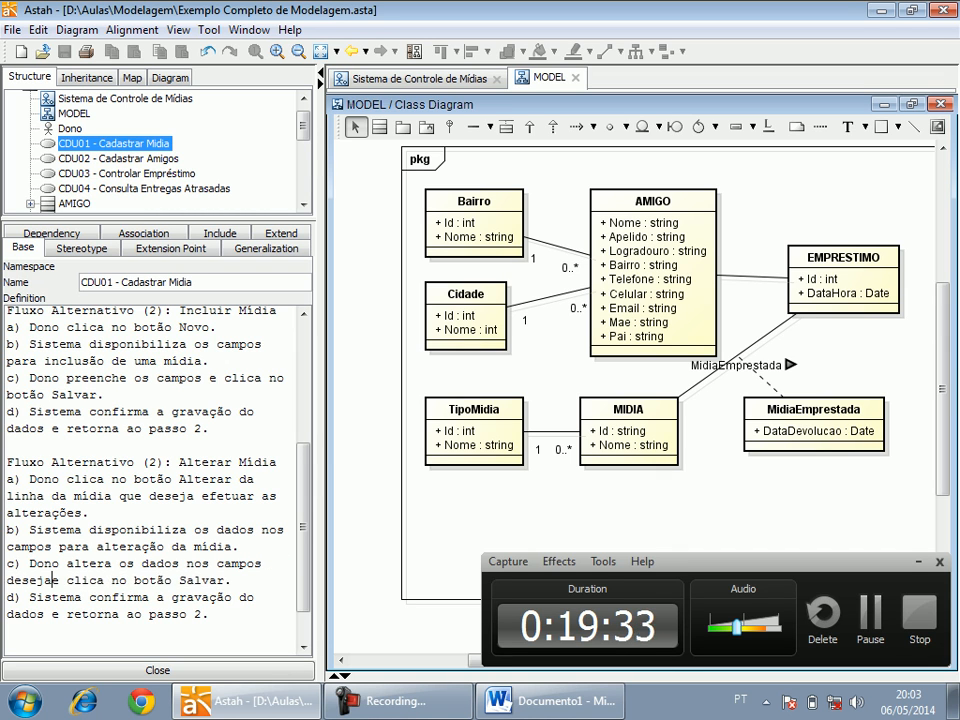
click(90, 597)
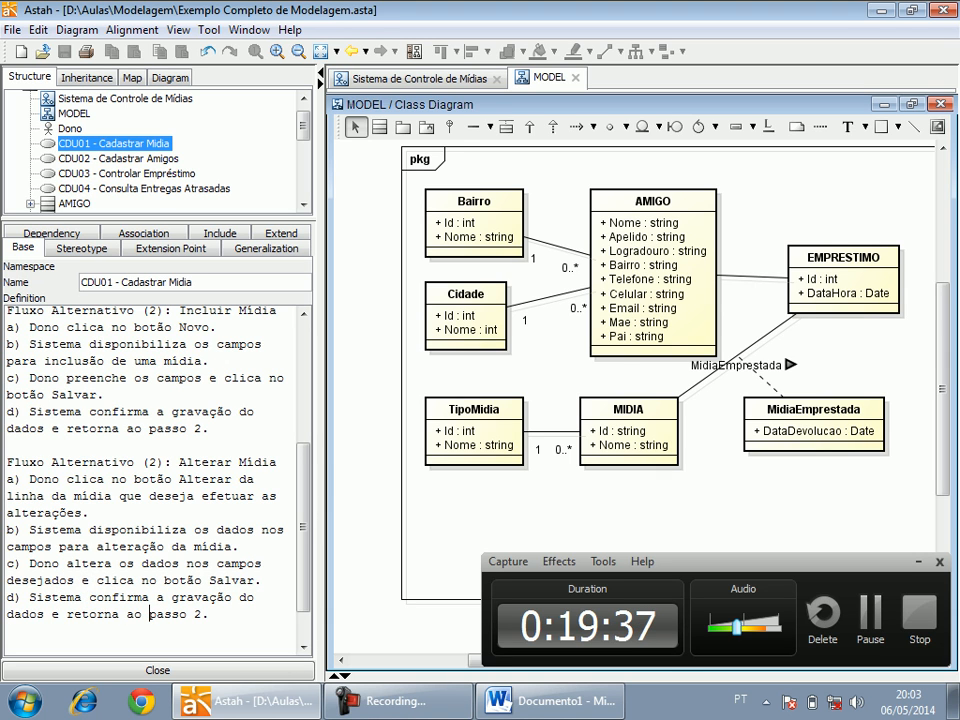
key(Return)
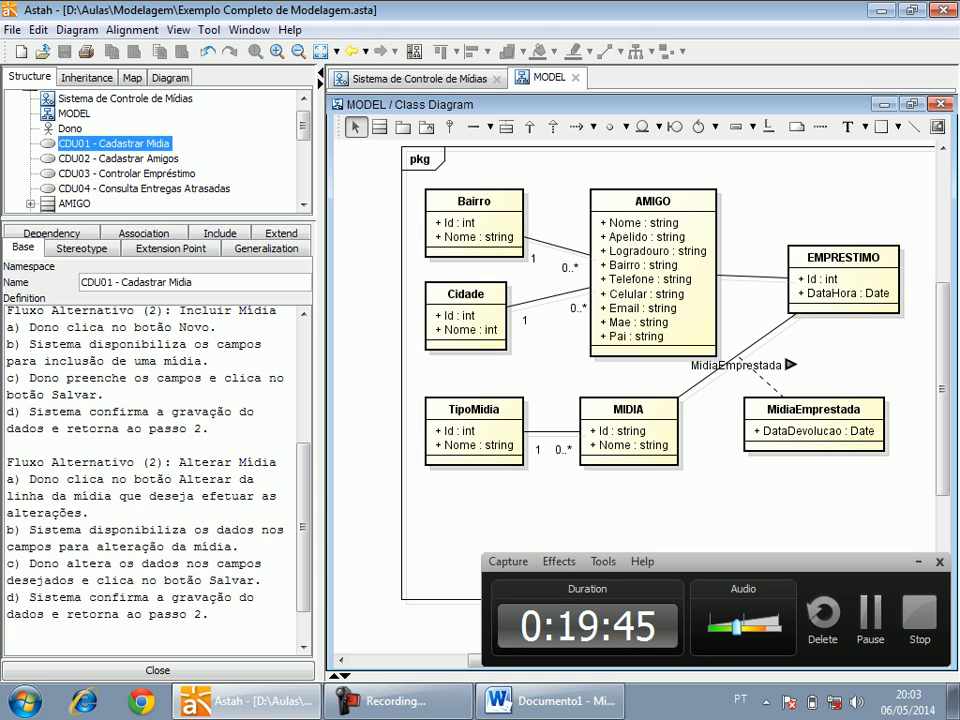
Move the TipoMidia class slightly lower in the class diagram and save the project.
drag(474, 420, 480, 431)
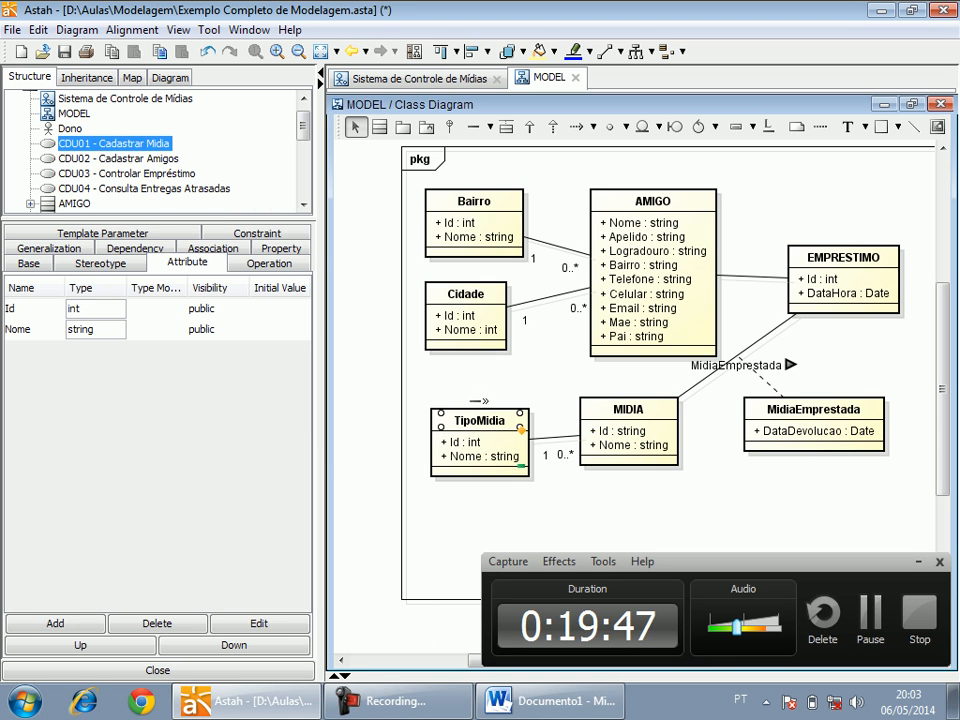
click(65, 52)
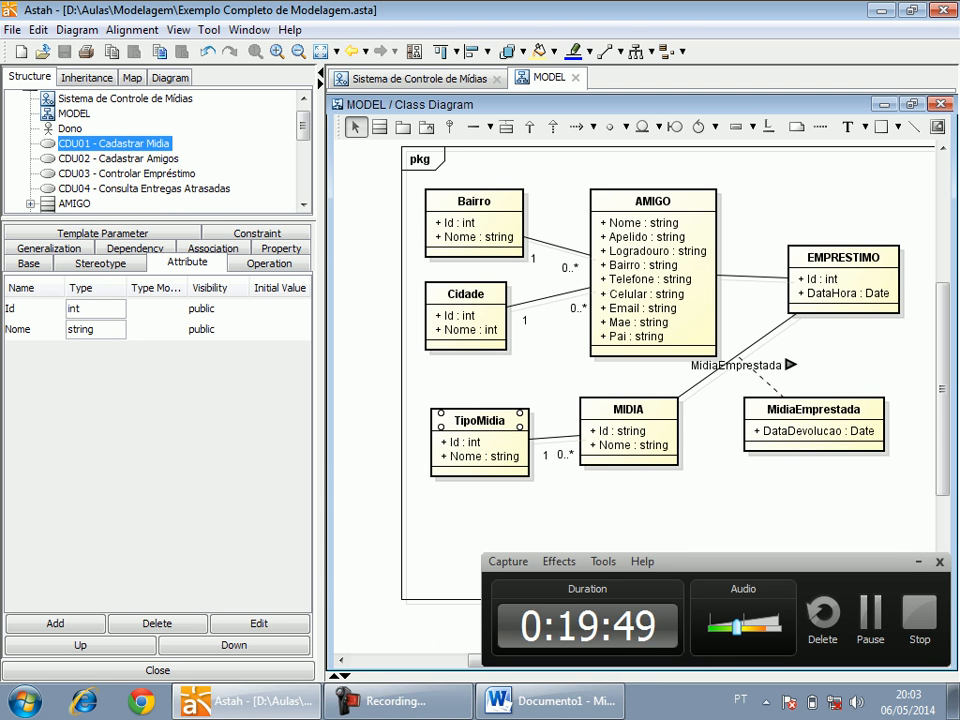
click(28, 263)
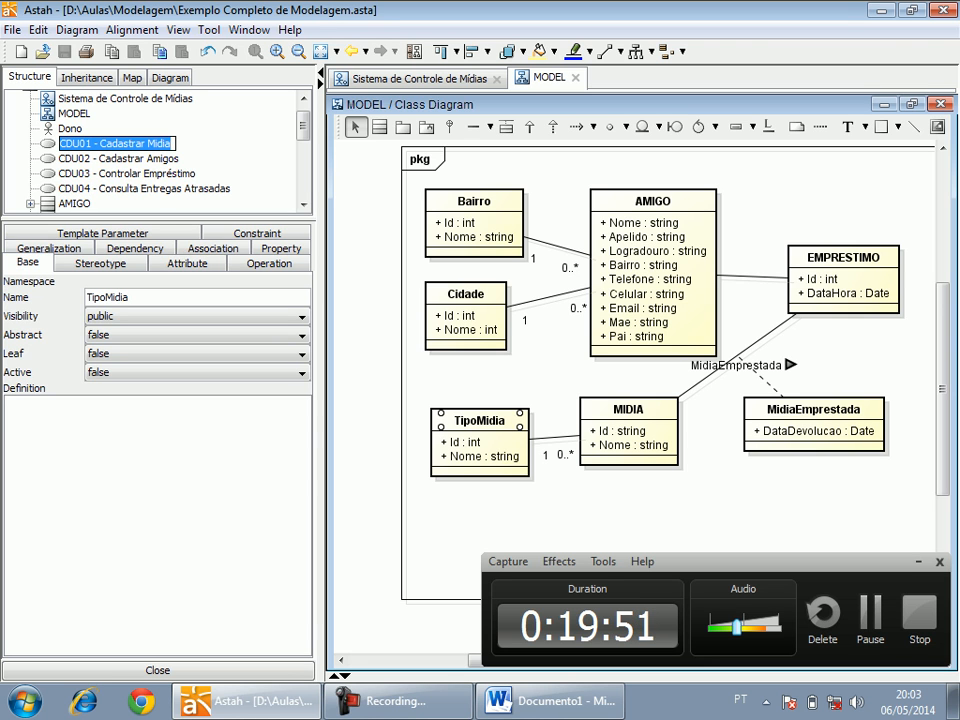
Open the definition of CDU01 - Cadastrar Midia and widen the pane that shows its text.
click(118, 159)
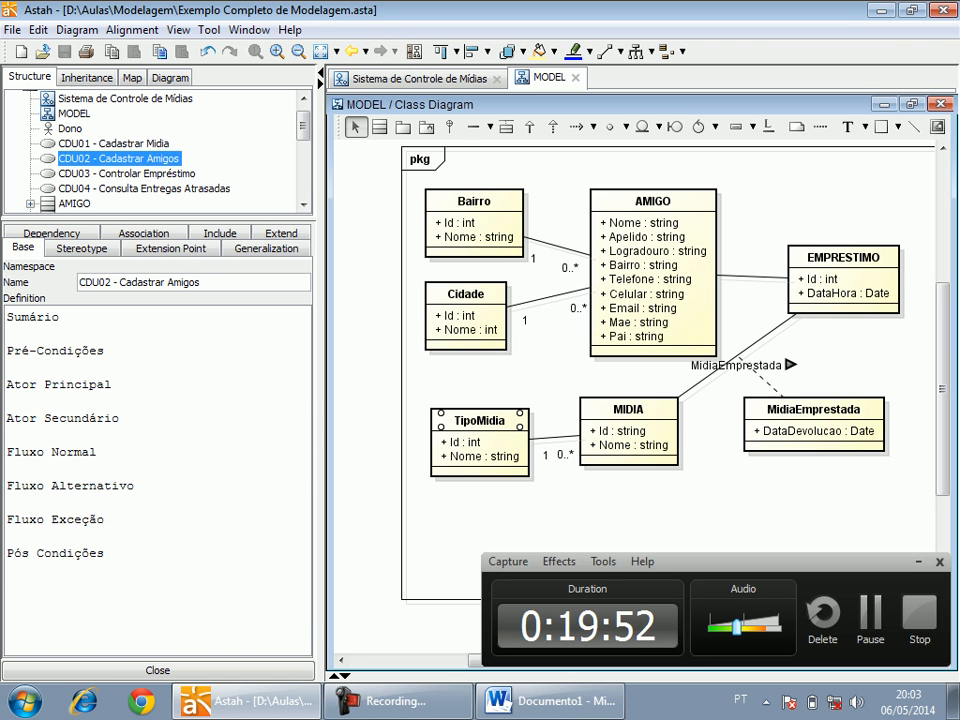
click(114, 144)
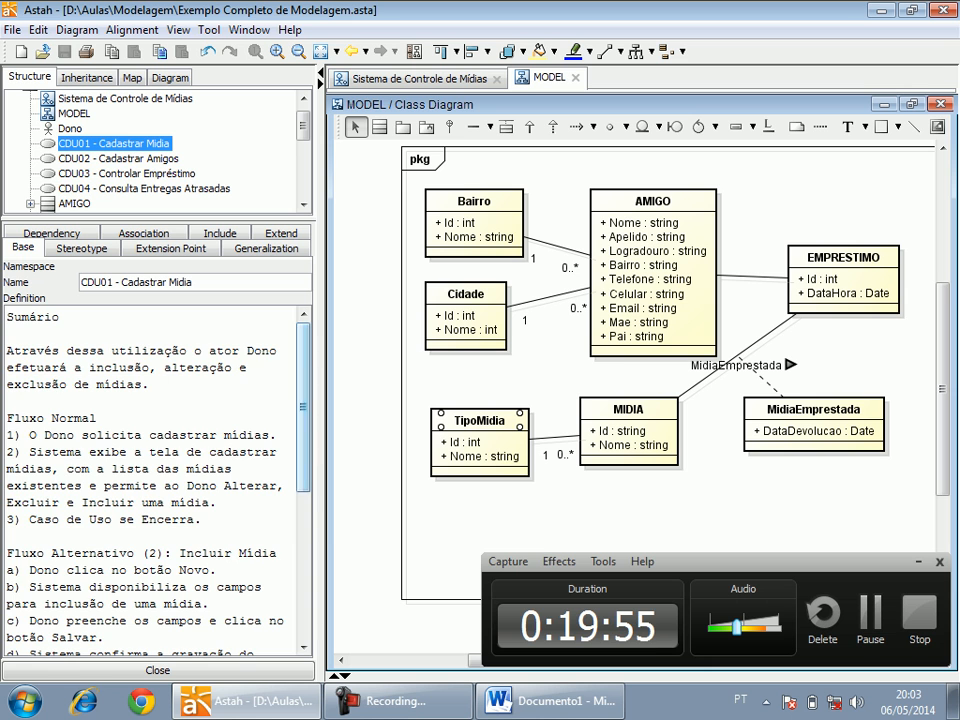
scroll(155, 480, down, 6)
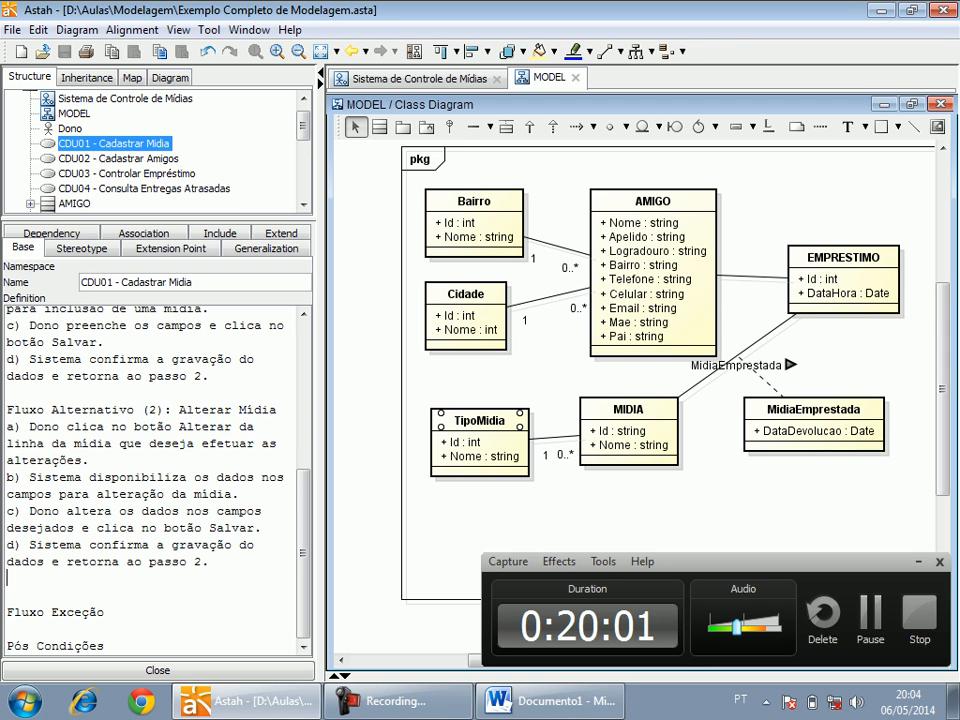
key(Return)
key(Return)
key(BackSpace)
key(BackSpace)
key(Up)
scroll(155, 480, up, 6)
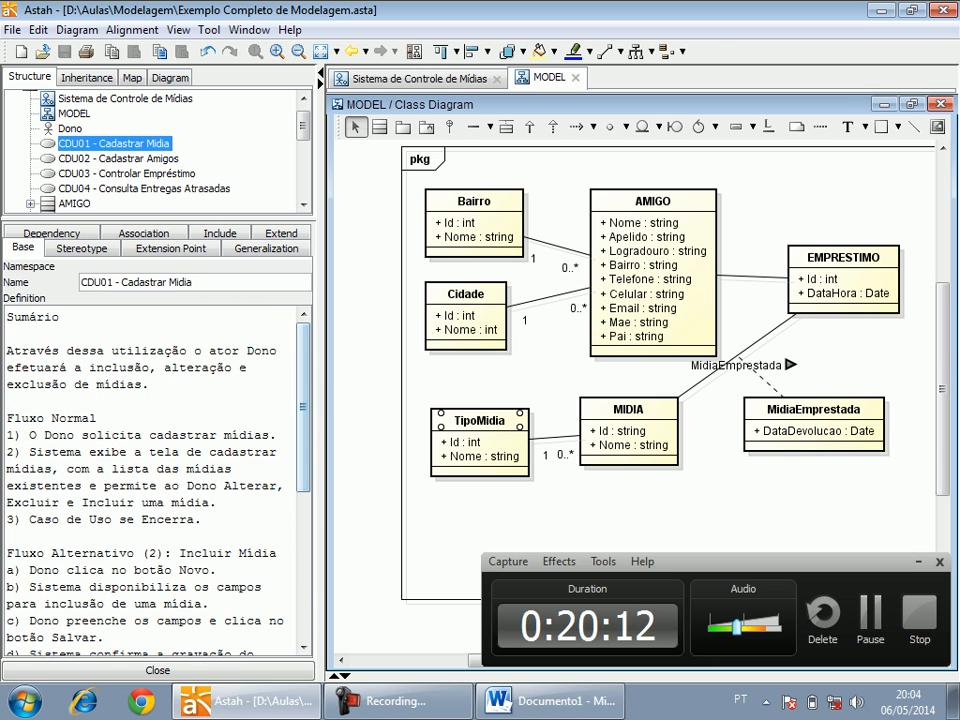
drag(322, 400, 366, 400)
Duplicate the whole Alterar Mídia alternative flow directly below the original in the CDU01 definition.
scroll(155, 480, down, 5)
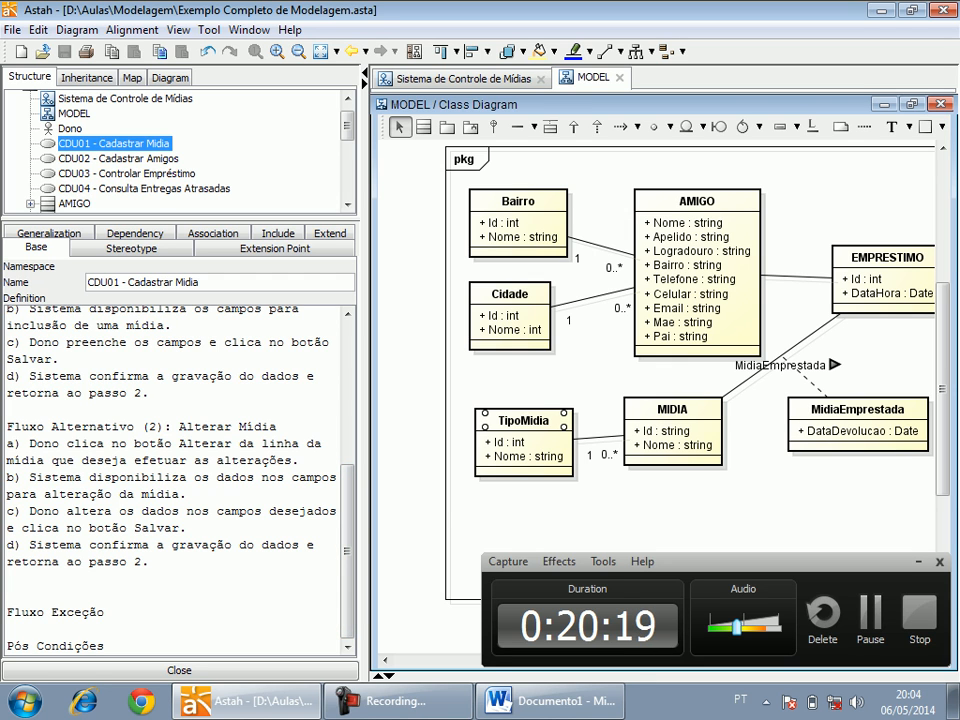
drag(150, 562, 6, 426)
key(ctrl+c)
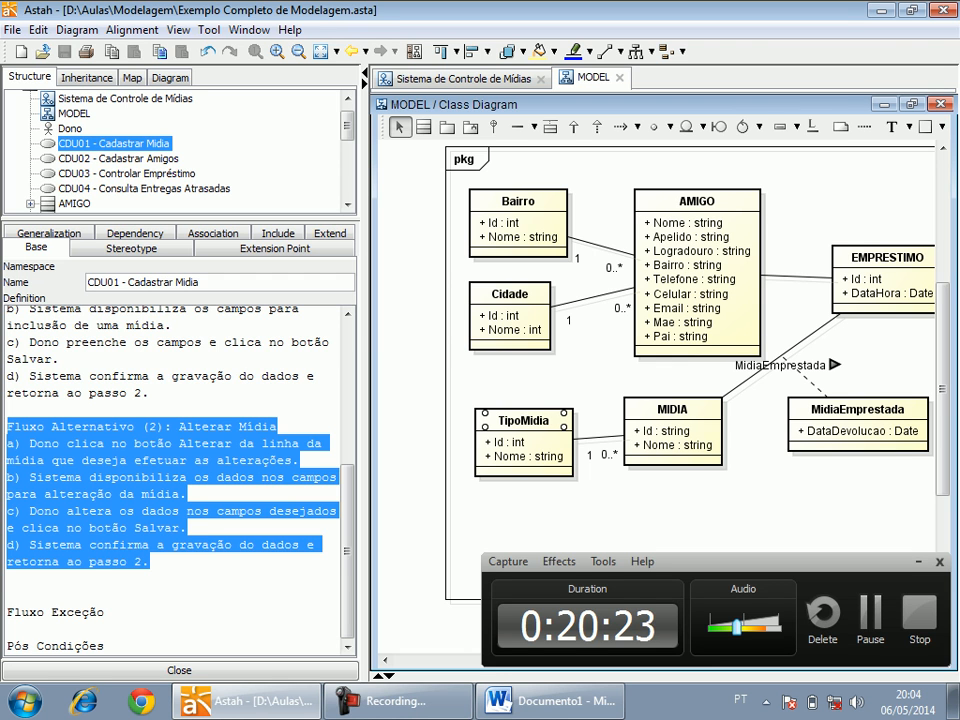
key(Down)
key(Down)
key(Down)
key(Down)
key(Down)
key(Down)
key(Down)
key(Down)
key(Down)
key(Down)
key(ctrl+v)
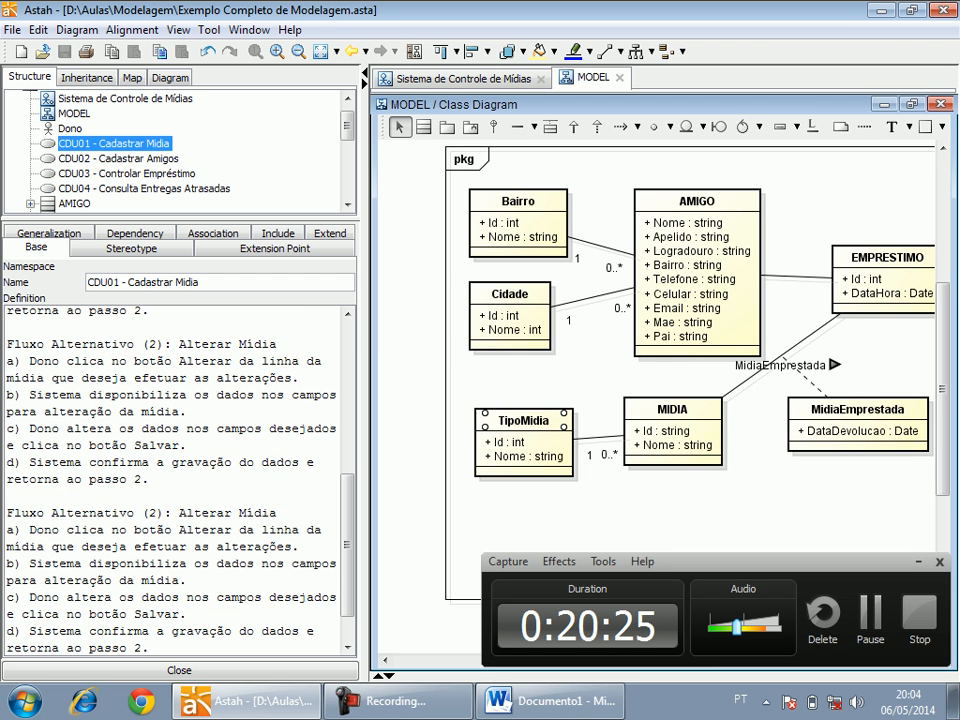
key(Return)
Retitle the copied flow as "Fluxo Alternativo (2): Excluir Mídia" and change the button named in its item a to Excluir.
click(150, 496)
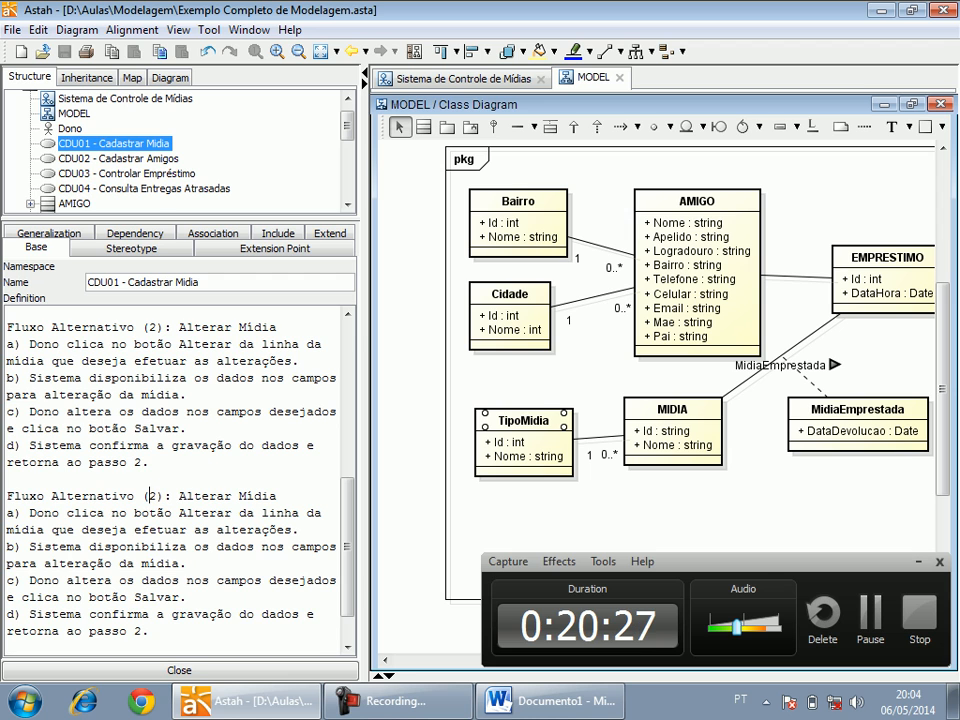
double_click(205, 496)
drag(180, 496, 187, 496)
text(Excluir)
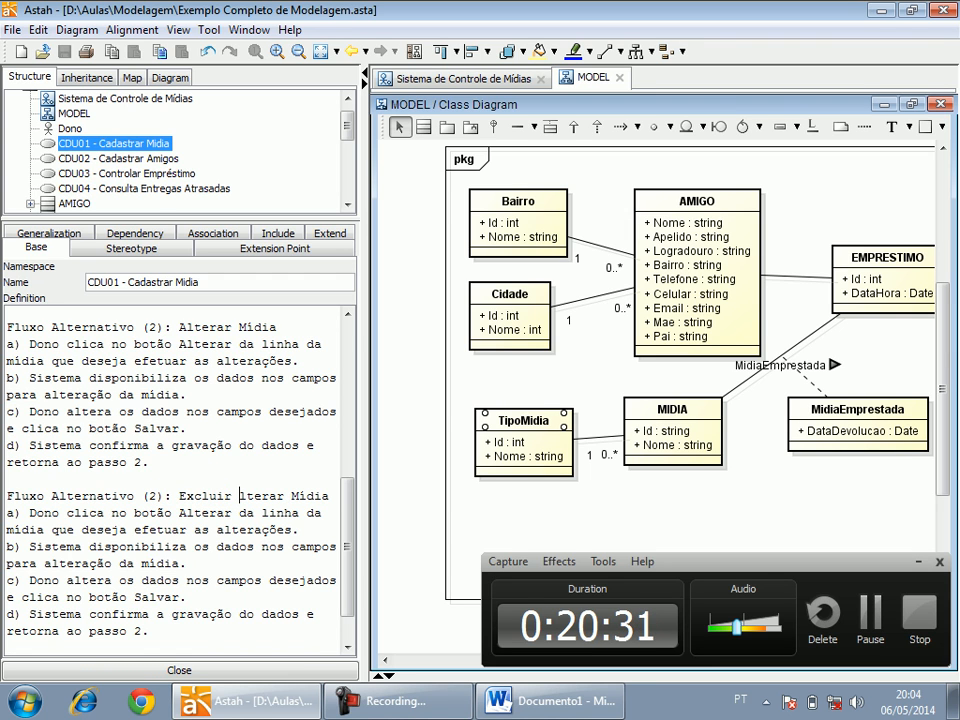
double_click(239, 496)
key(BackSpace)
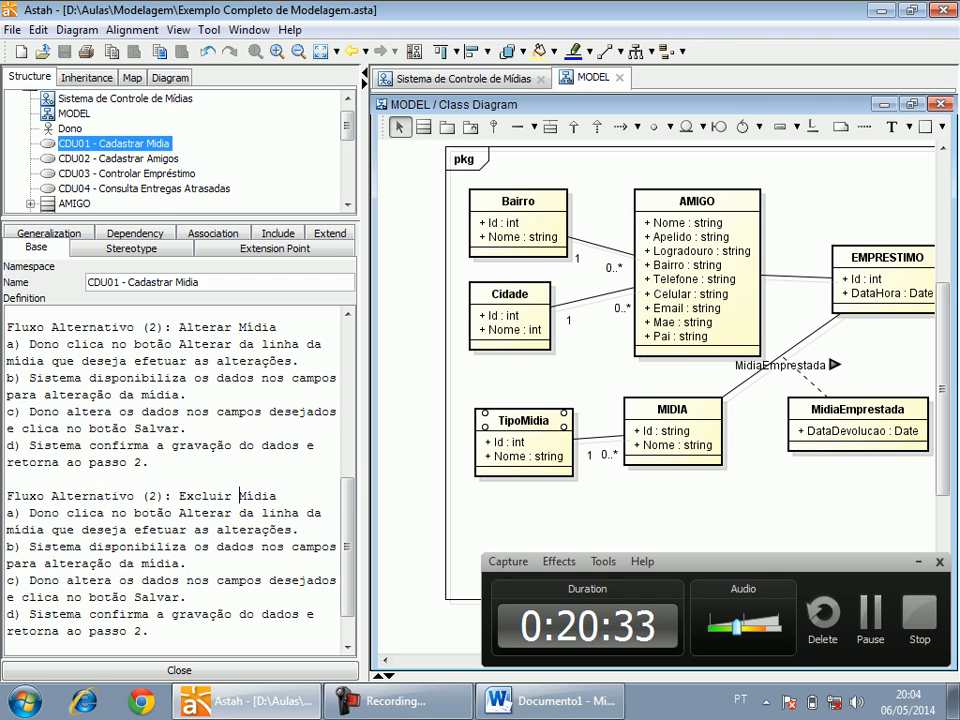
double_click(205, 512)
text(Excluir)
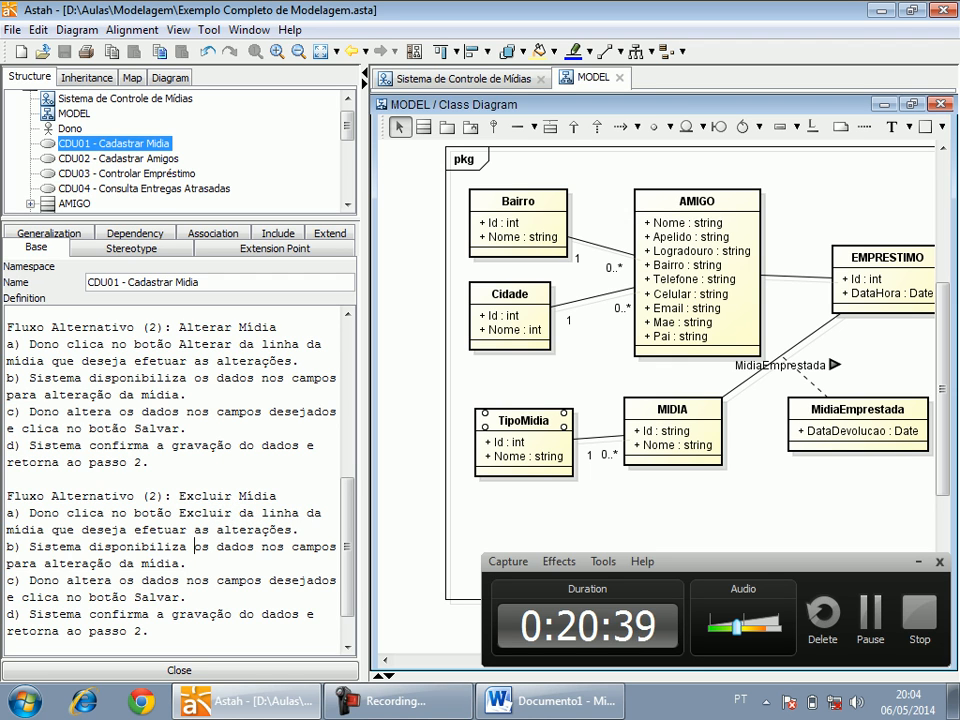
Reword item b of the Excluir Mídia flow as "Sistema solicita a confirmação da exclusão.".
drag(90, 546, 186, 563)
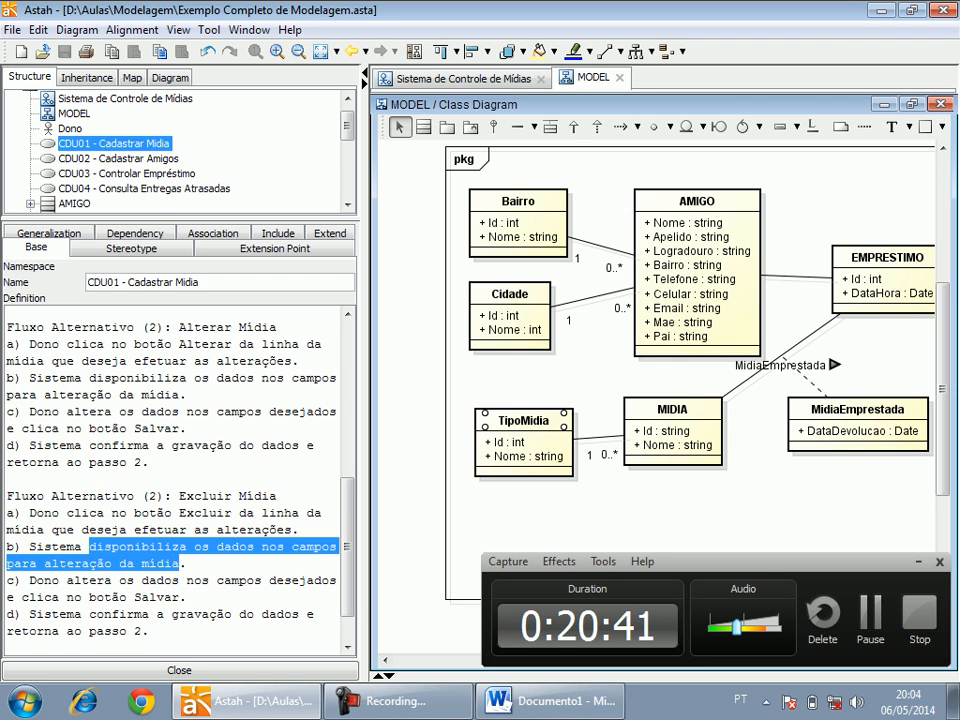
text(solicita a c)
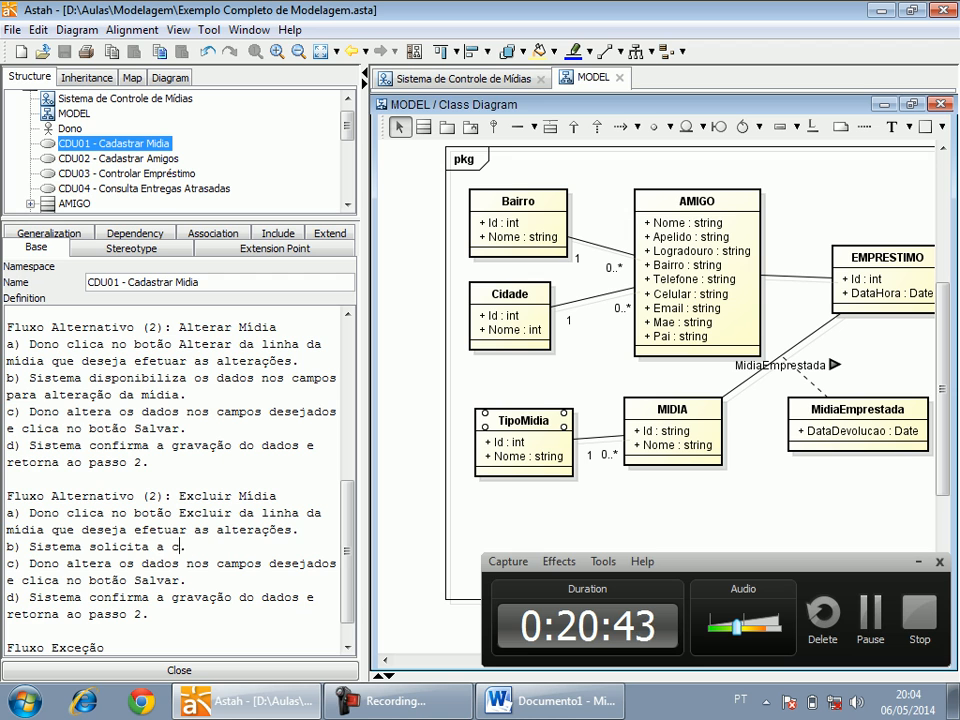
text(onfirmação dos dados)
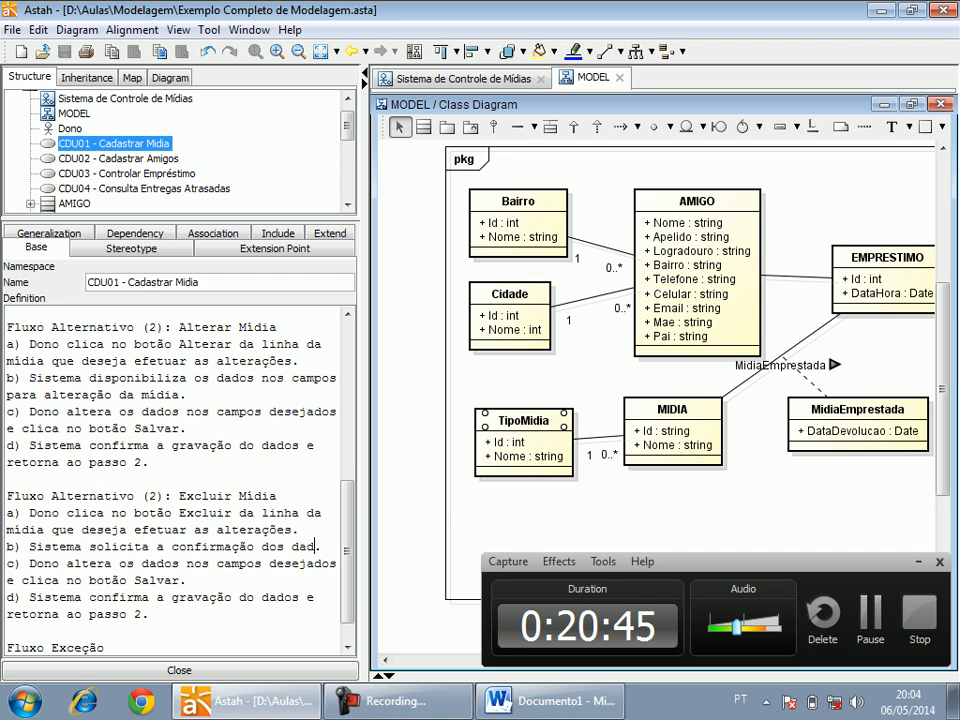
key(BackSpace)
key(BackSpace)
key(BackSpace)
key(BackSpace)
key(BackSpace)
key(BackSpace)
key(BackSpace)
key(BackSpace)
key(BackSpace)
text(a exclusão.)
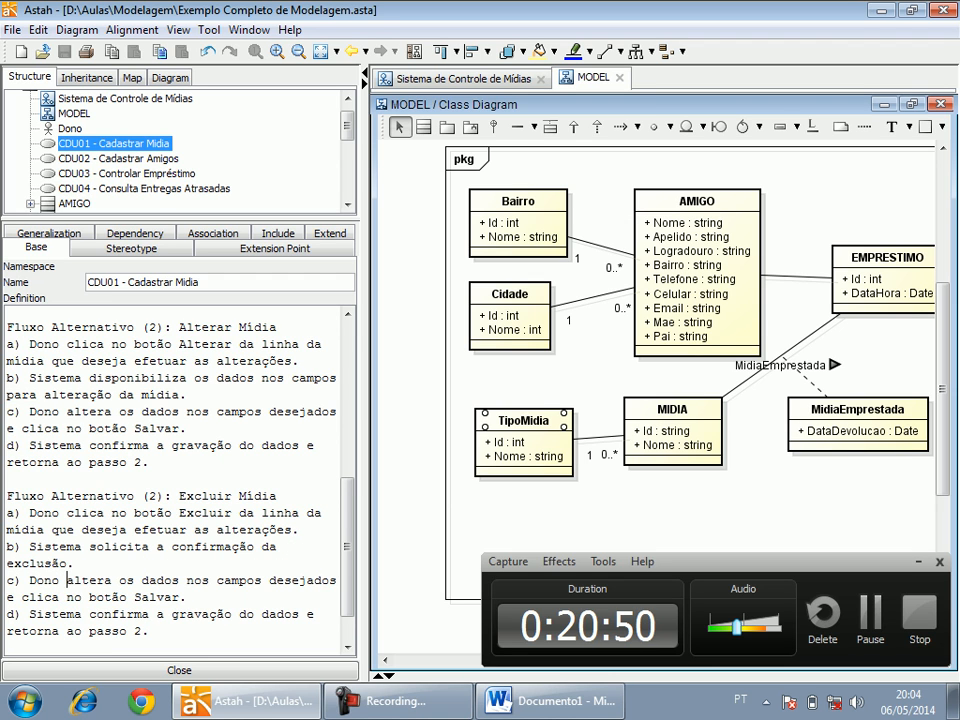
Reword item c of the Excluir Mídia flow as "Dono confirma a exclusão.".
drag(67, 580, 178, 597)
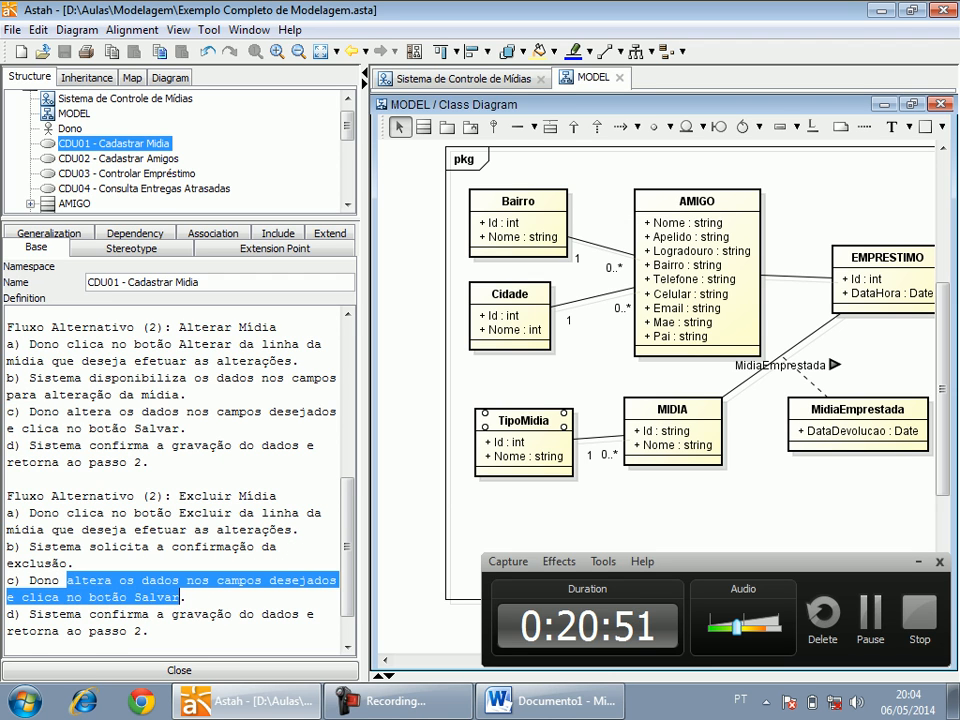
text(confirma a e)
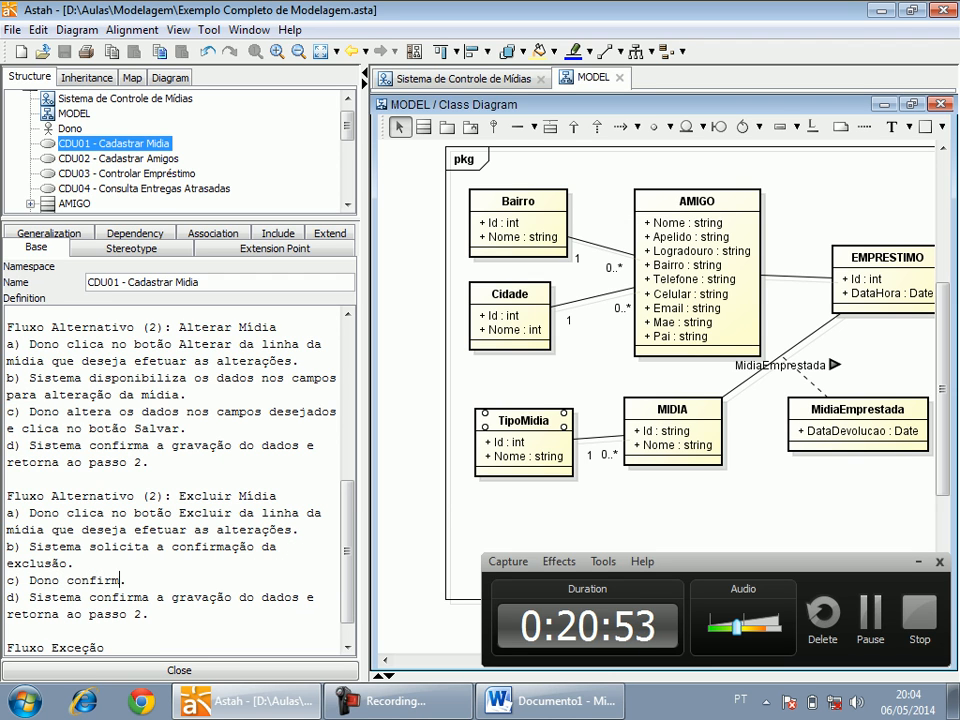
text(xclusão)
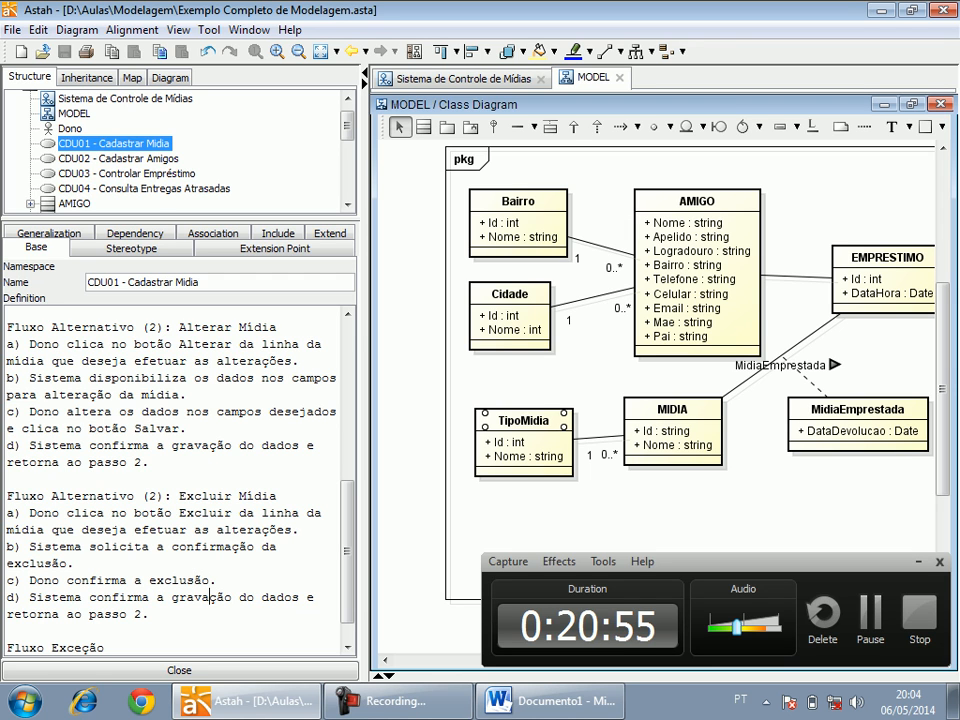
Reword item d of the Excluir Mídia flow as "Sistema exclui a mídia e retorna ao passo 2.".
drag(89, 597, 299, 597)
text(exclui)
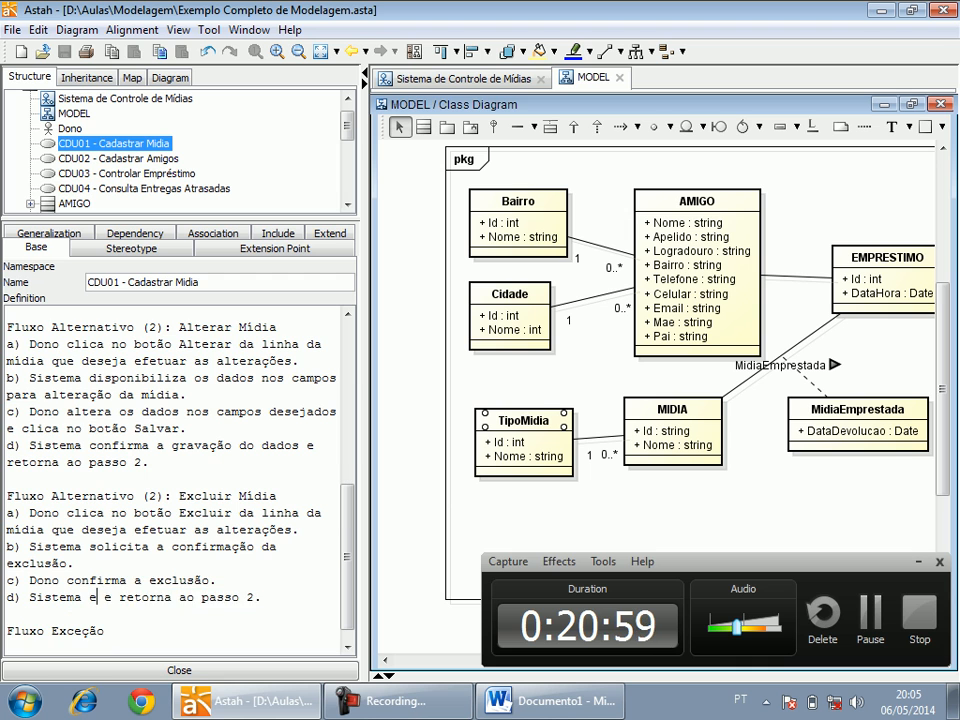
text( a mídia)
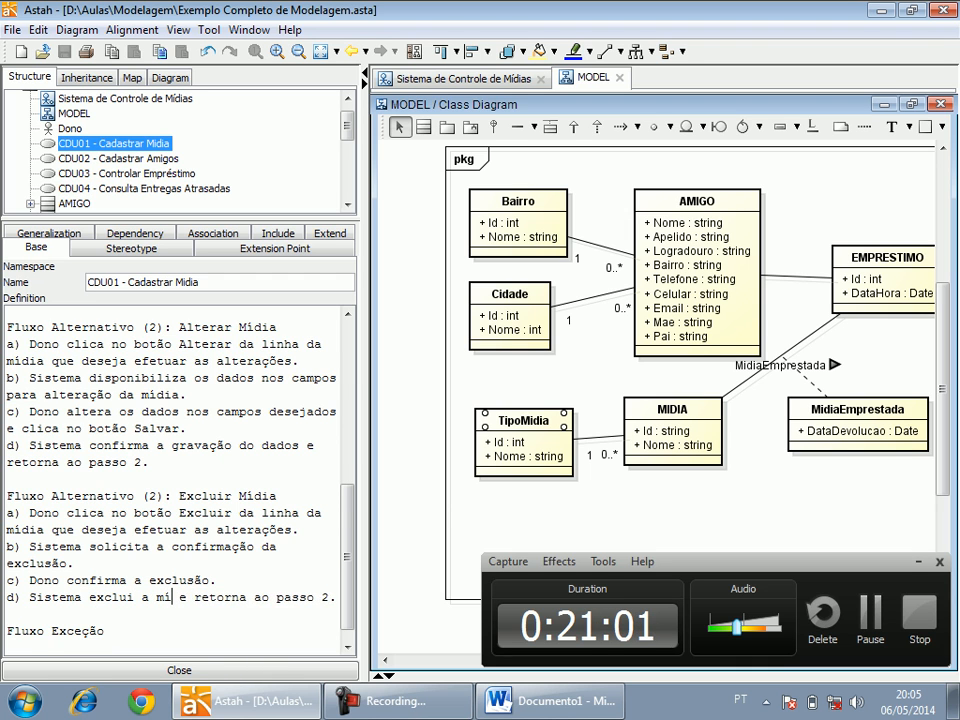
Delete the empty Fluxo Exceção and Pós Condições headings from the end of the CDU01 definition.
key(Down)
key(Down)
key(Down)
key(Down)
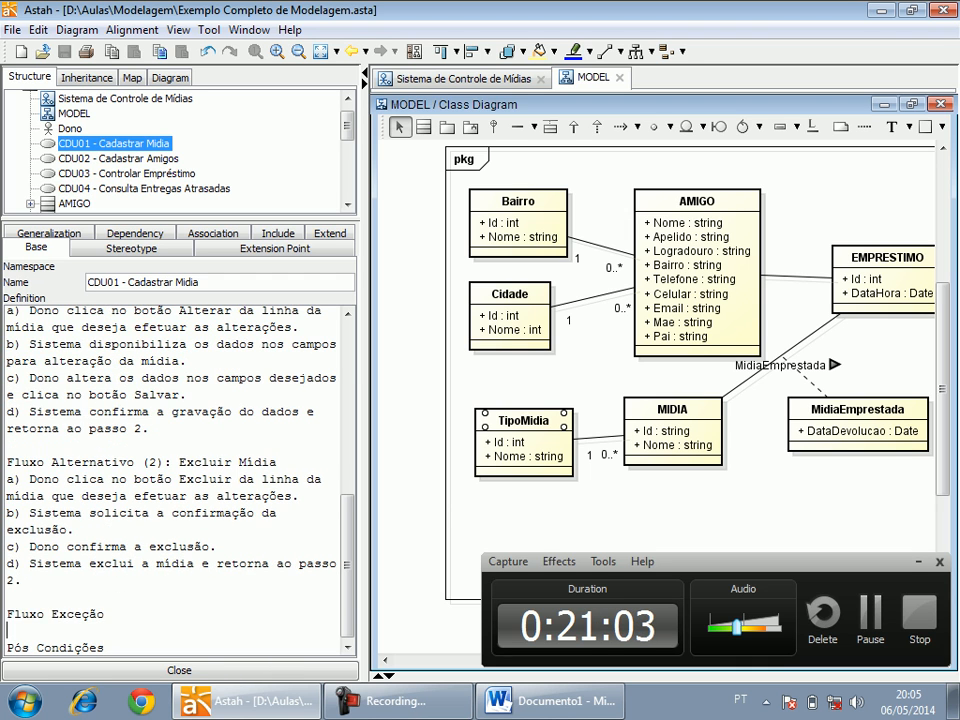
key(Up)
key(Up)
key(shift+Home)
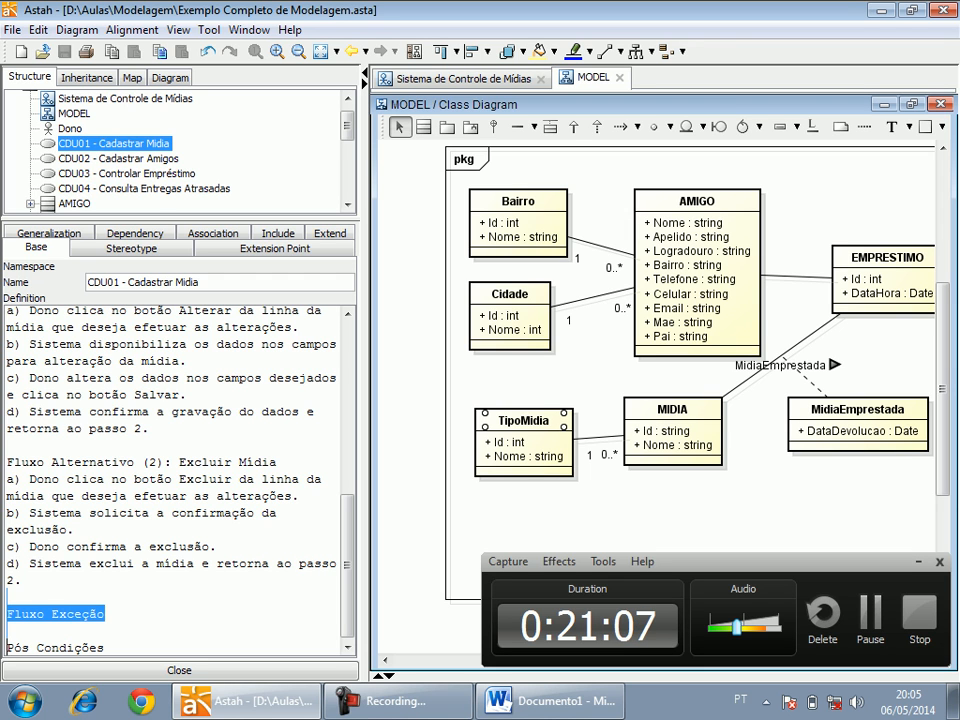
key(ctrl+shift+Right)
key(ctrl+shift+Right)
key(ctrl+shift+Right)
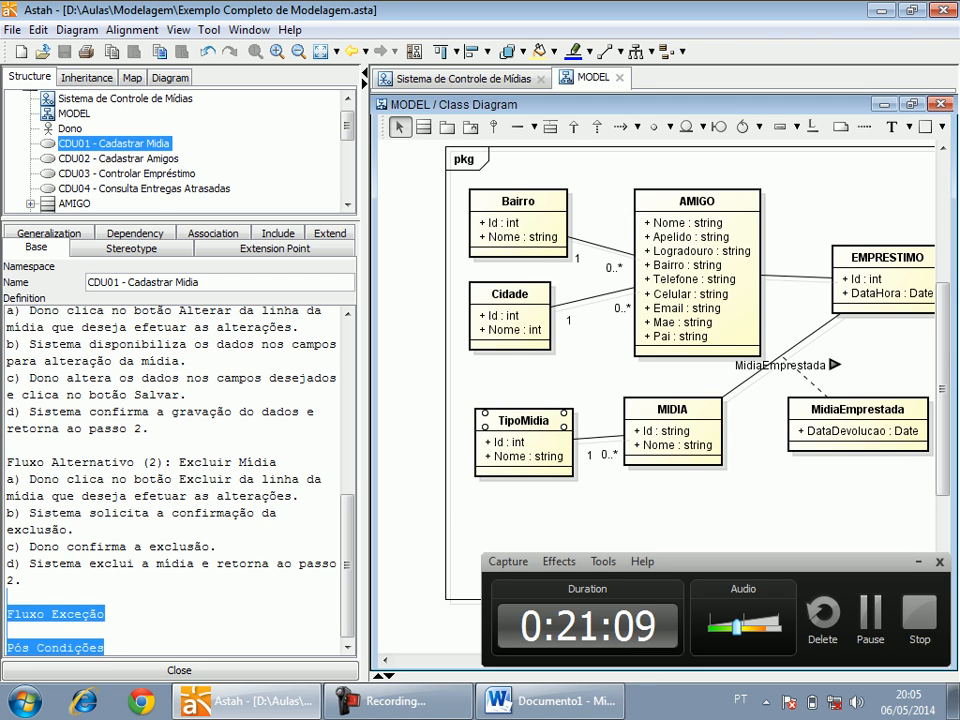
key(BackSpace)
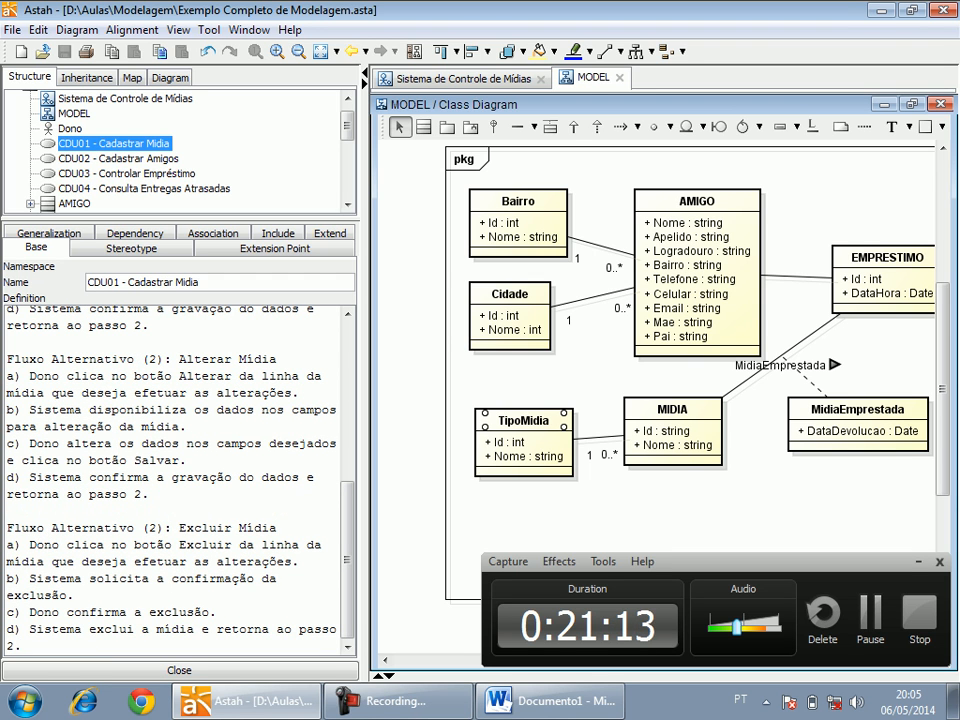
Nudge the TipoMidia class slightly down and to the right in the class diagram and save the project.
drag(524, 421, 528, 428)
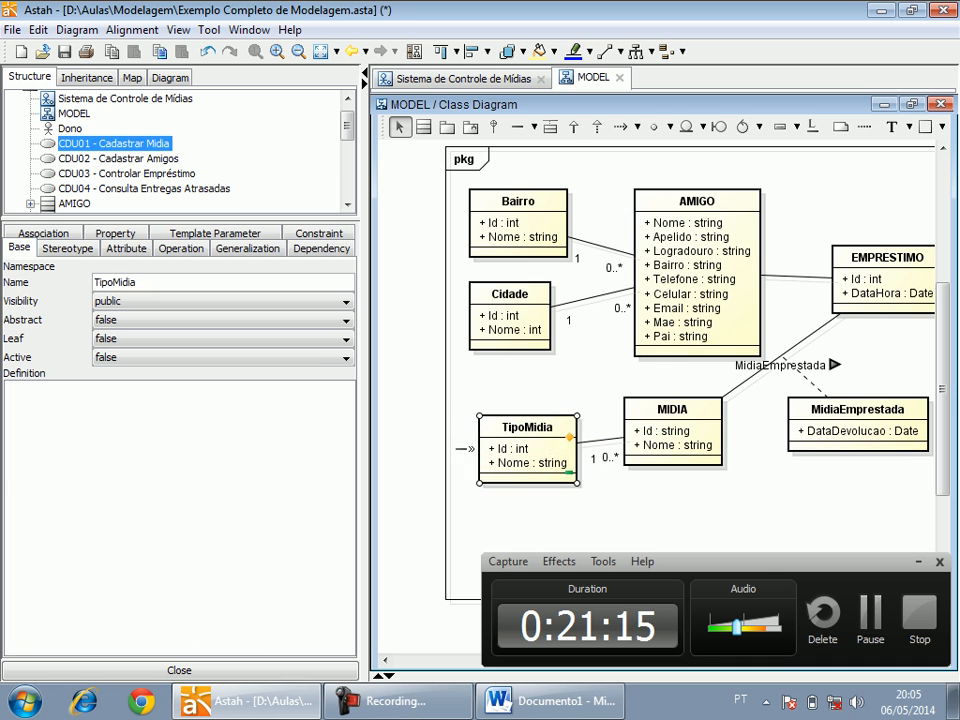
key(ctrl+s)
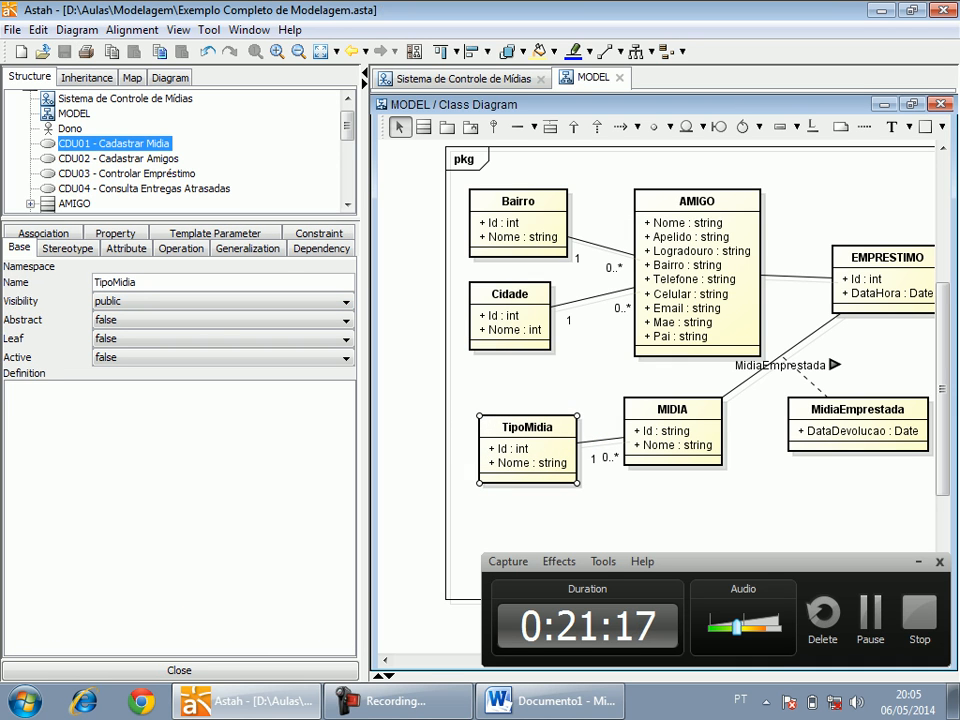
Review the definitions of CDU03 - Controlar Empréstimo and CDU01 - Cadastrar Midia.
click(114, 144)
click(127, 174)
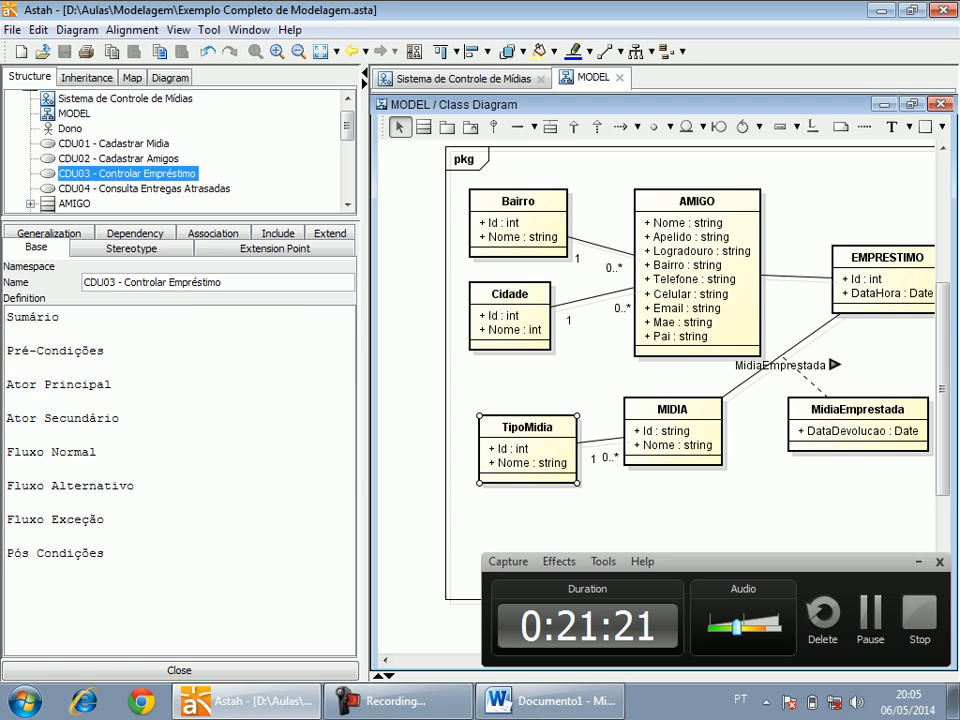
click(114, 144)
mouse_move(347, 401)
mouse_down()
mouse_move(347, 556)
mouse_move(347, 401)
mouse_up()
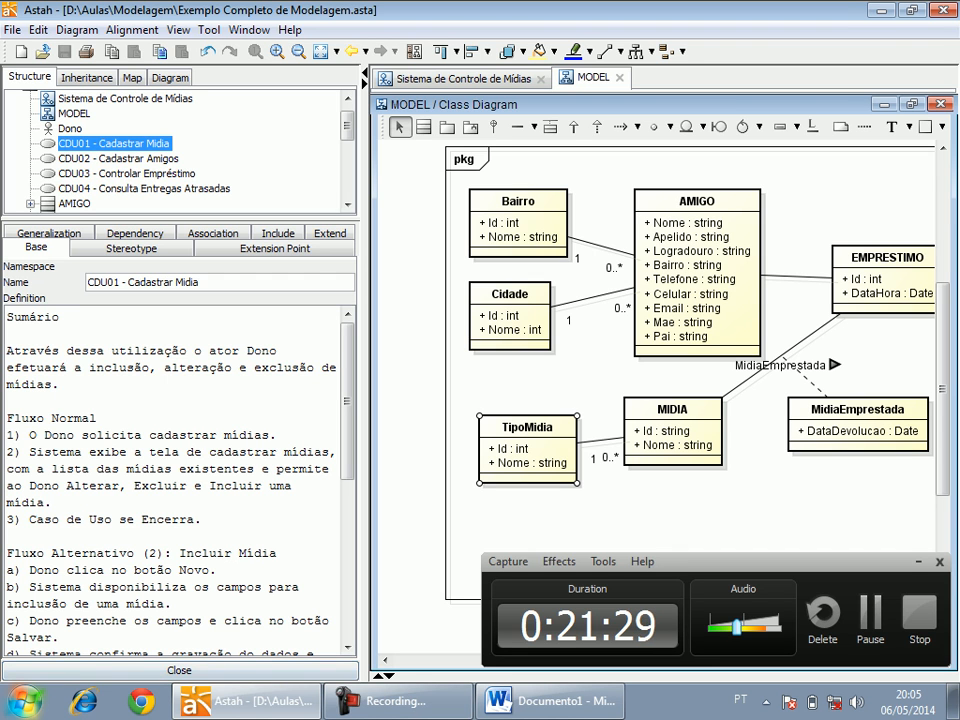
Launch Visual Studio 2012 from the installed Microsoft Visual Studio 2012 programs.
key(super)
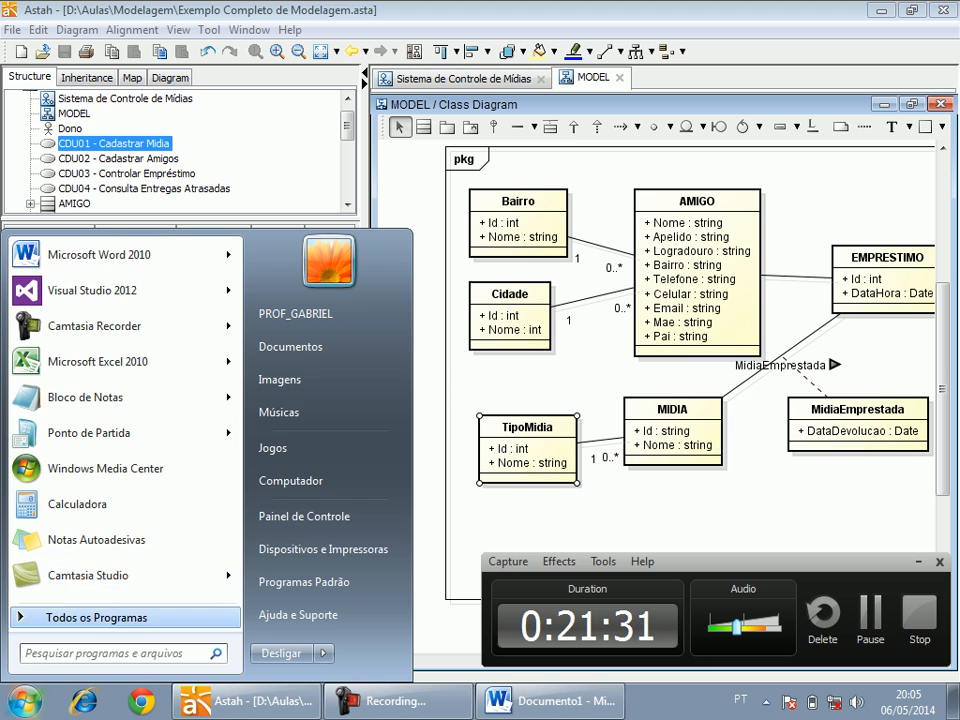
click(97, 617)
scroll(90, 450, down, 3)
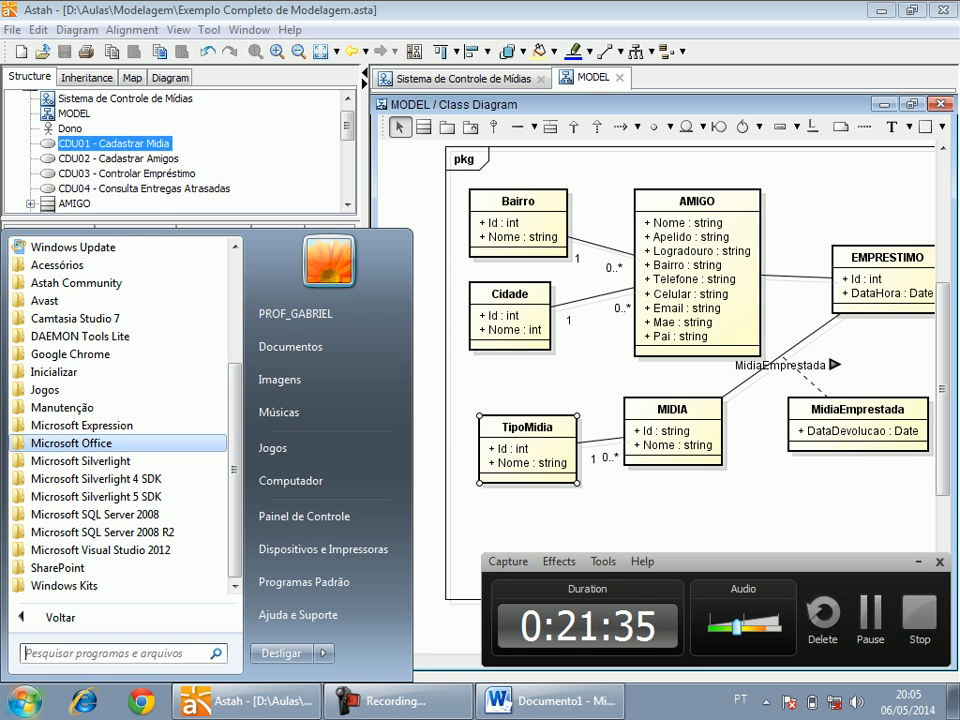
click(101, 550)
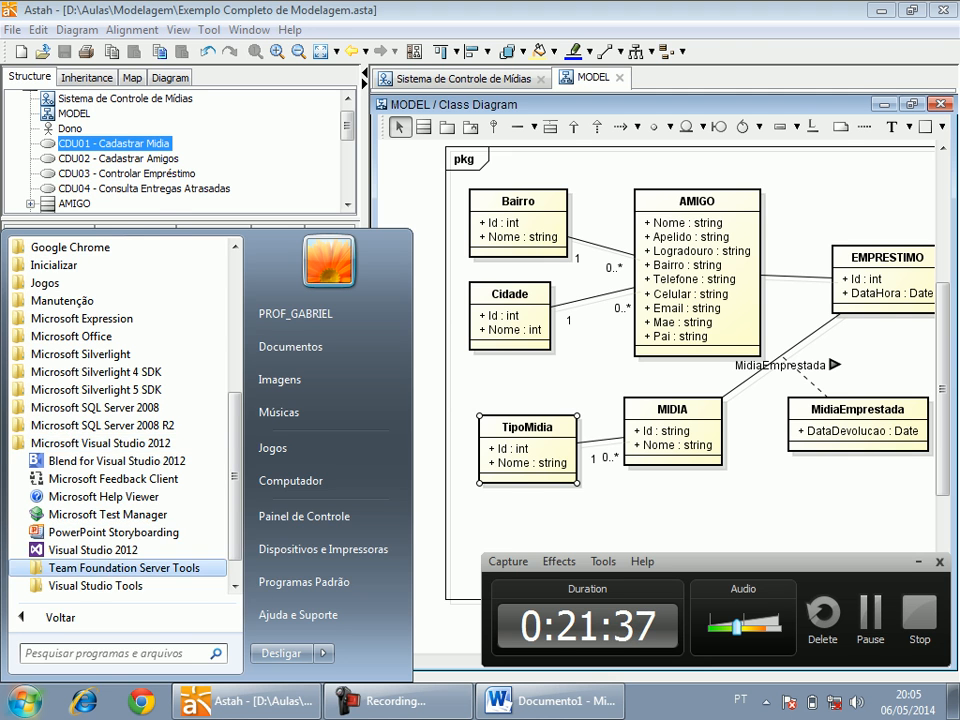
click(95, 549)
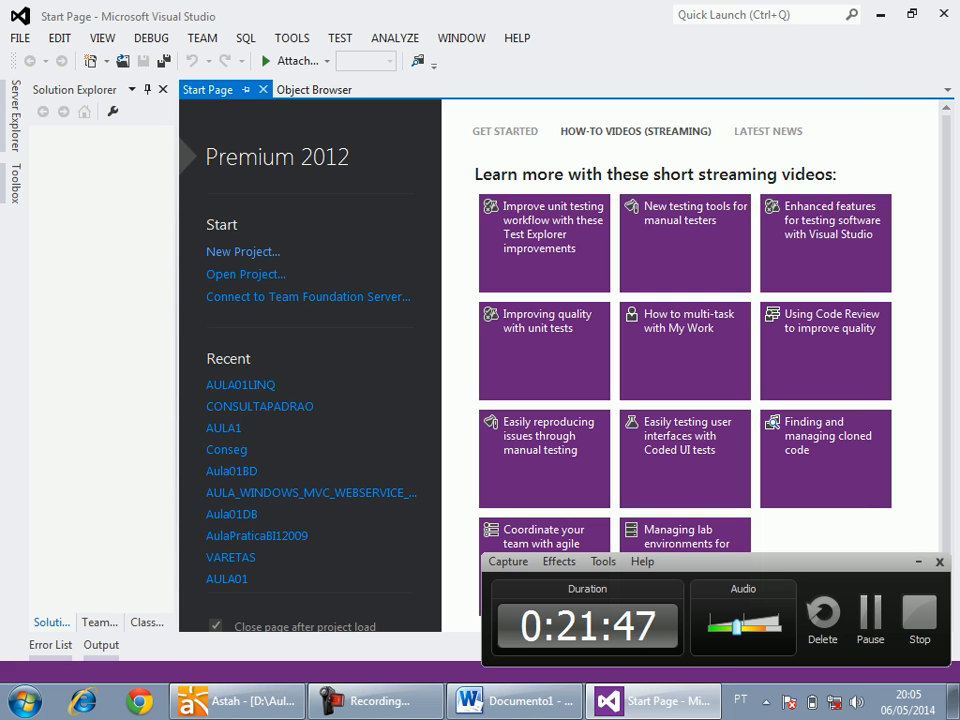
Start a new Visual C# Windows Forms Application project and set its location to the D:\Aulas\Modelagem folder.
key(ctrl+shift+n)
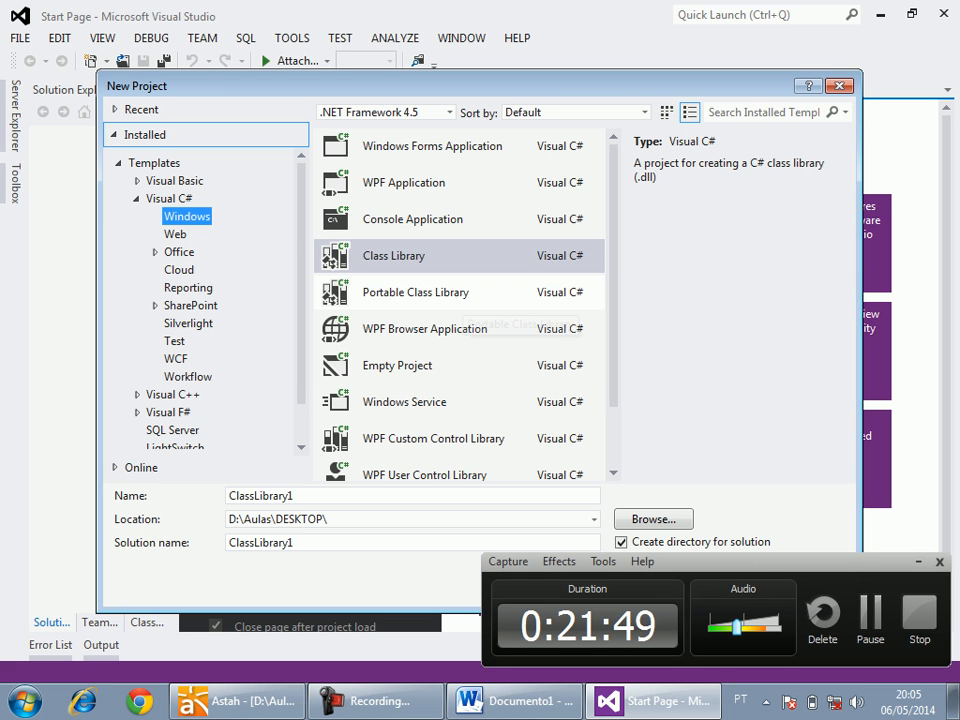
click(432, 147)
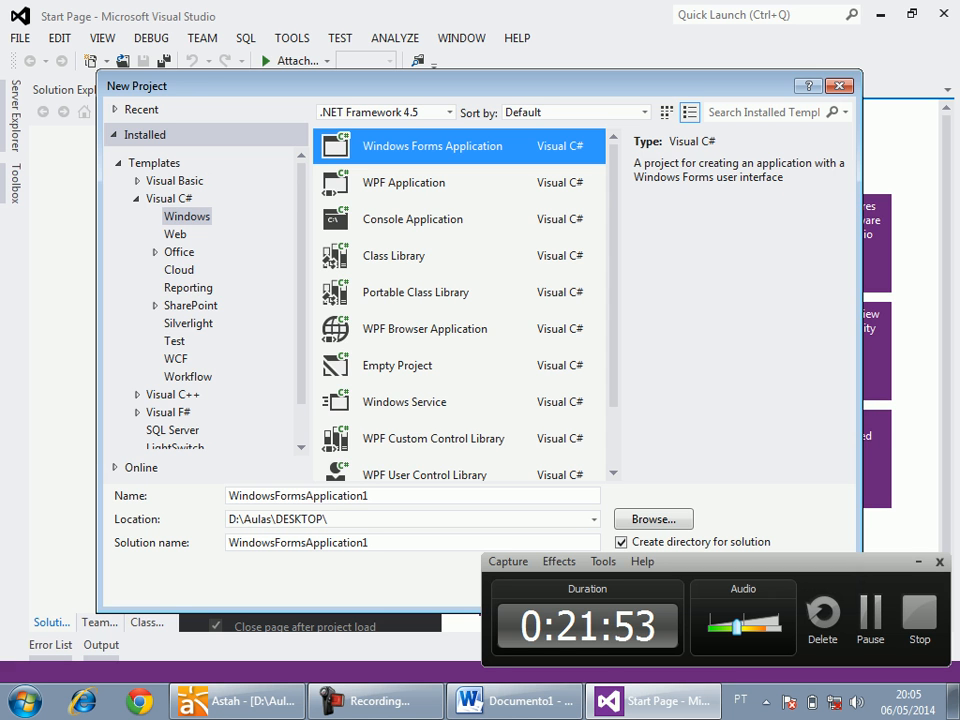
click(653, 519)
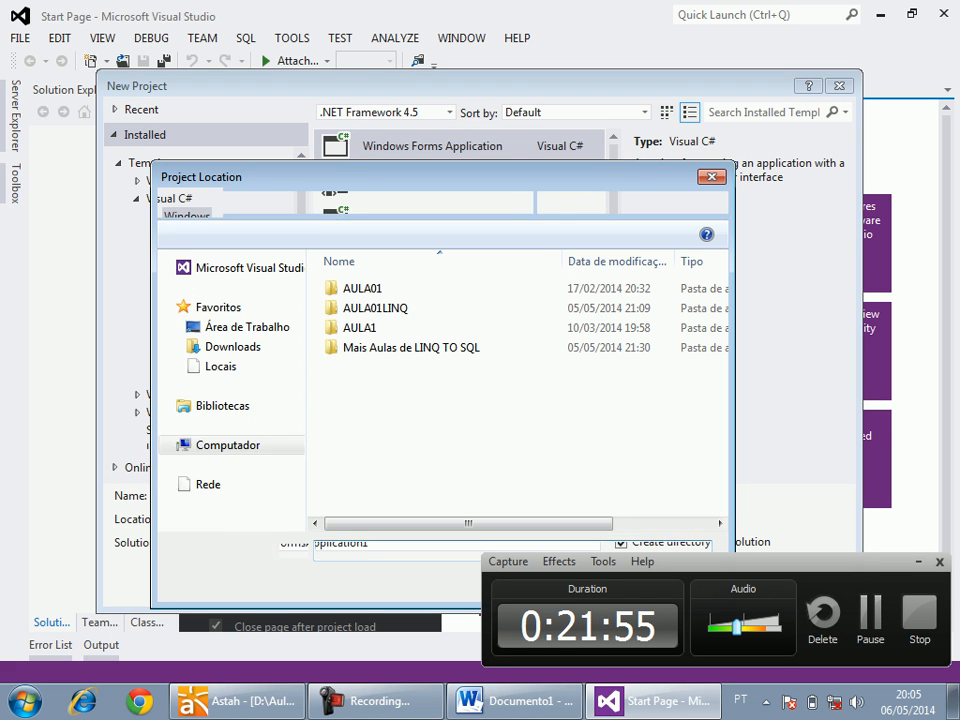
click(276, 202)
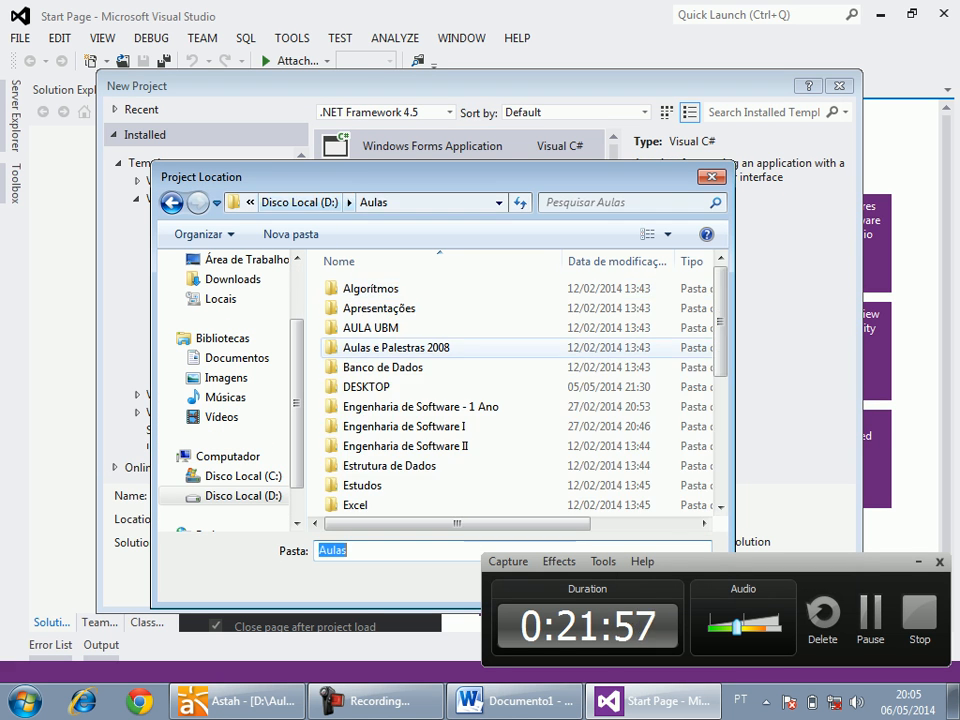
scroll(525, 365, down, 5)
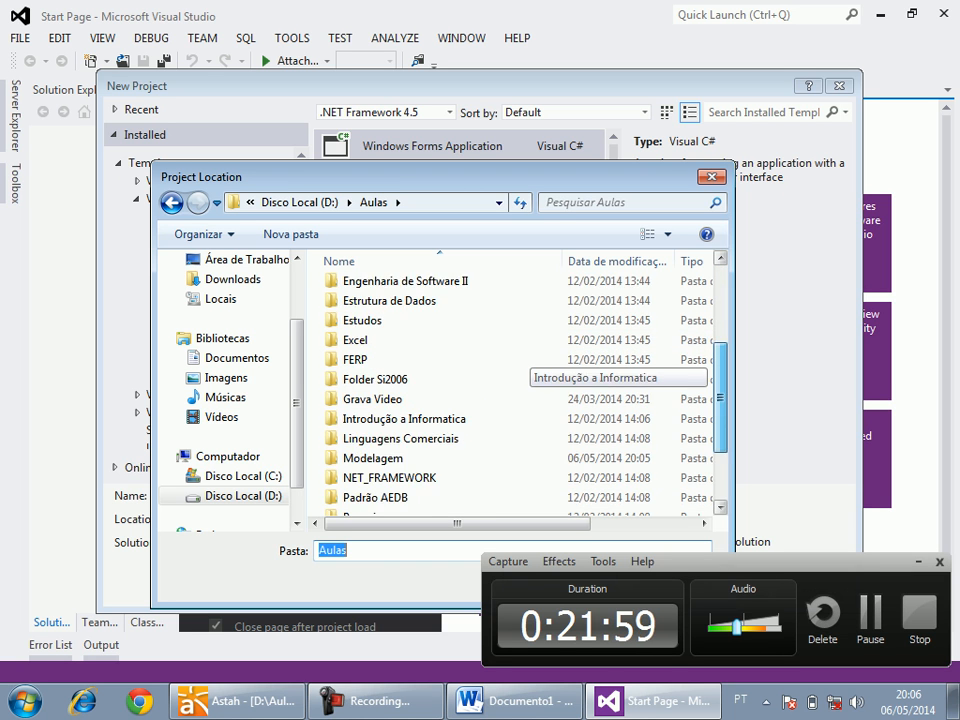
scroll(530, 378, up, 3)
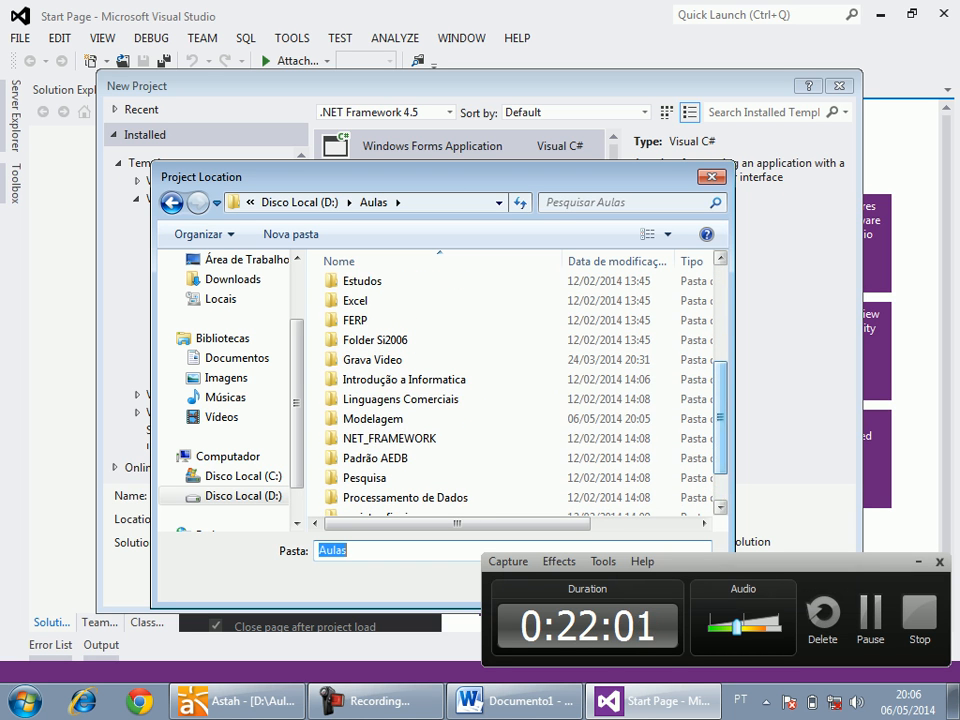
double_click(372, 418)
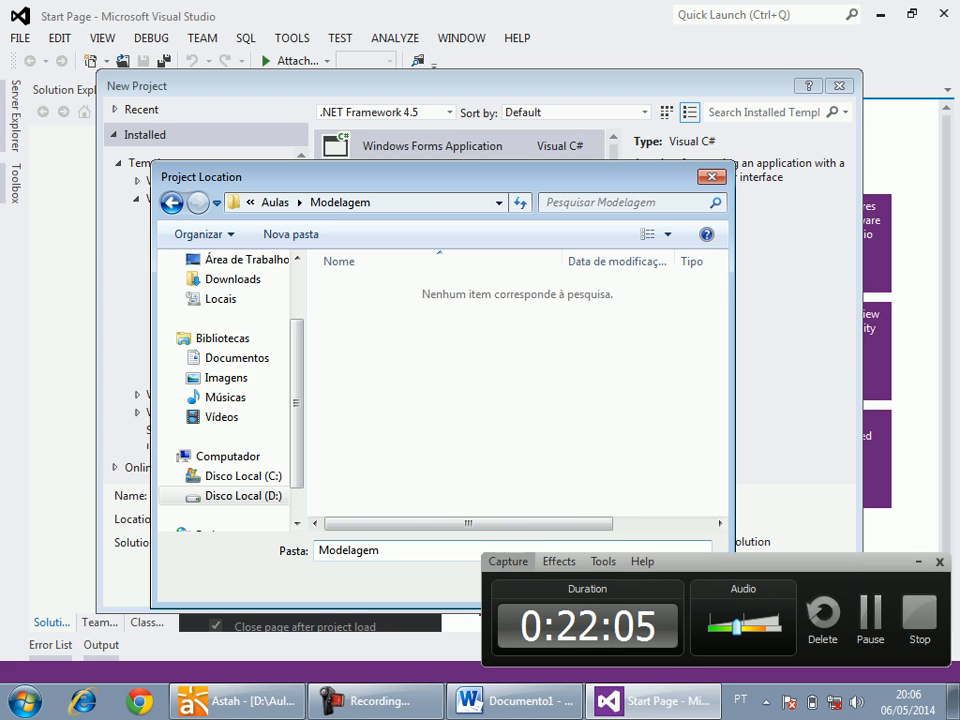
drag(443, 177, 442, 74)
key(Return)
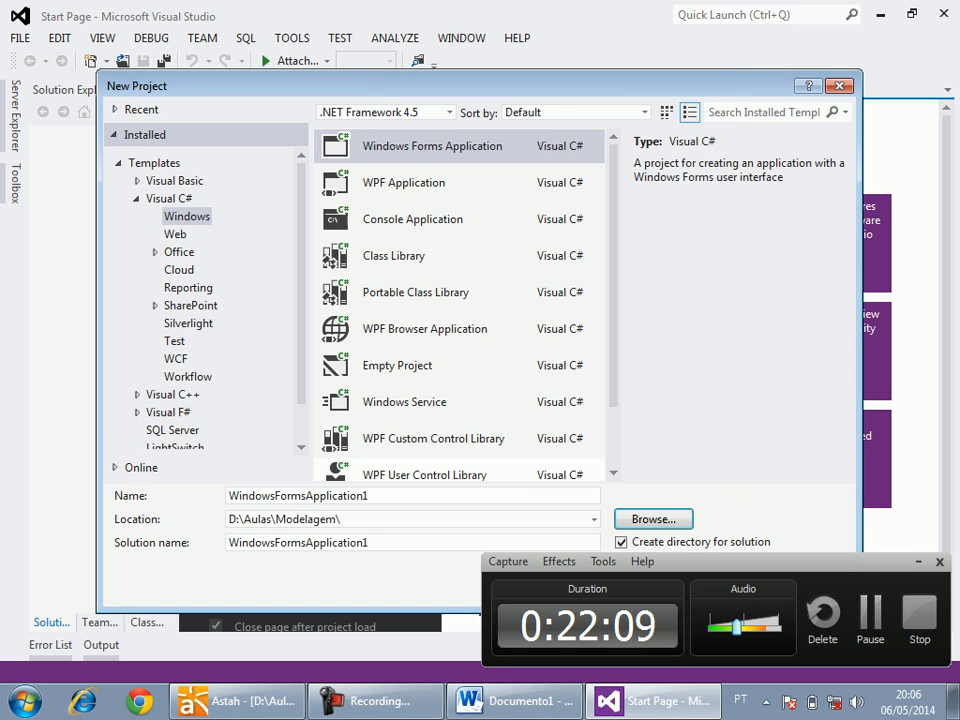
Name the solution EMPRESTIMO and the project EMPRESTIMO.VIEW, and create the project.
drag(720, 562, 884, 669)
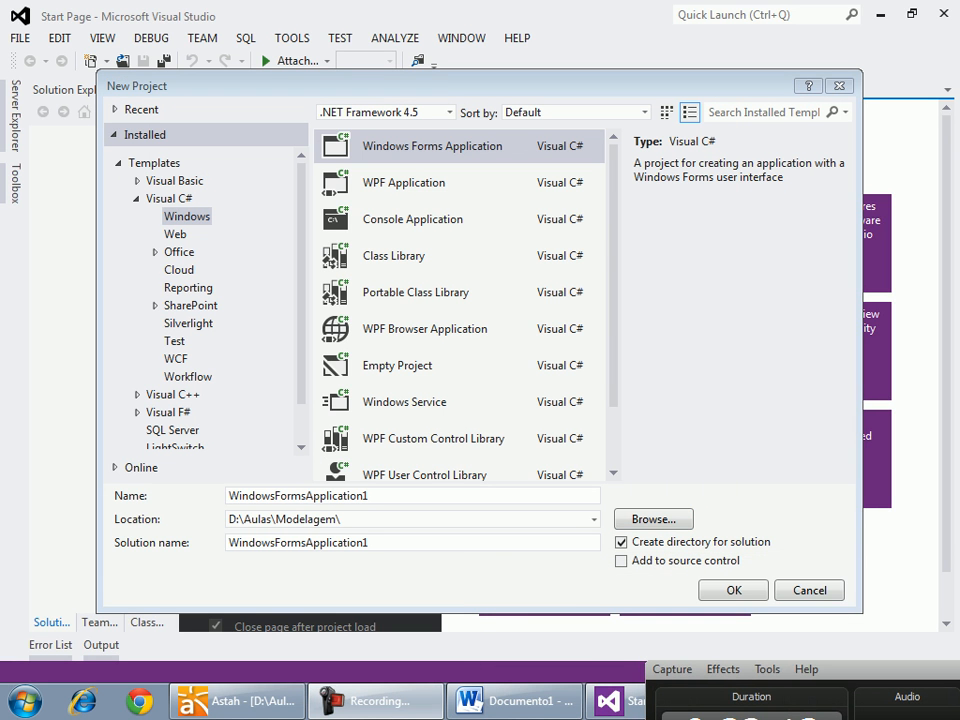
drag(374, 543, 227, 543)
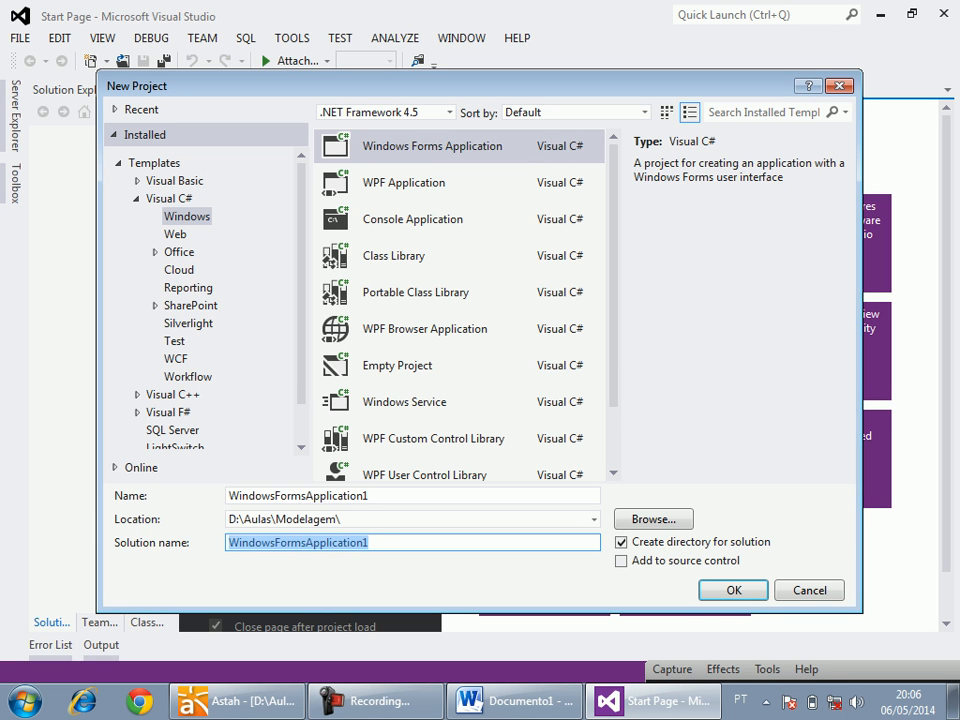
text(EM)
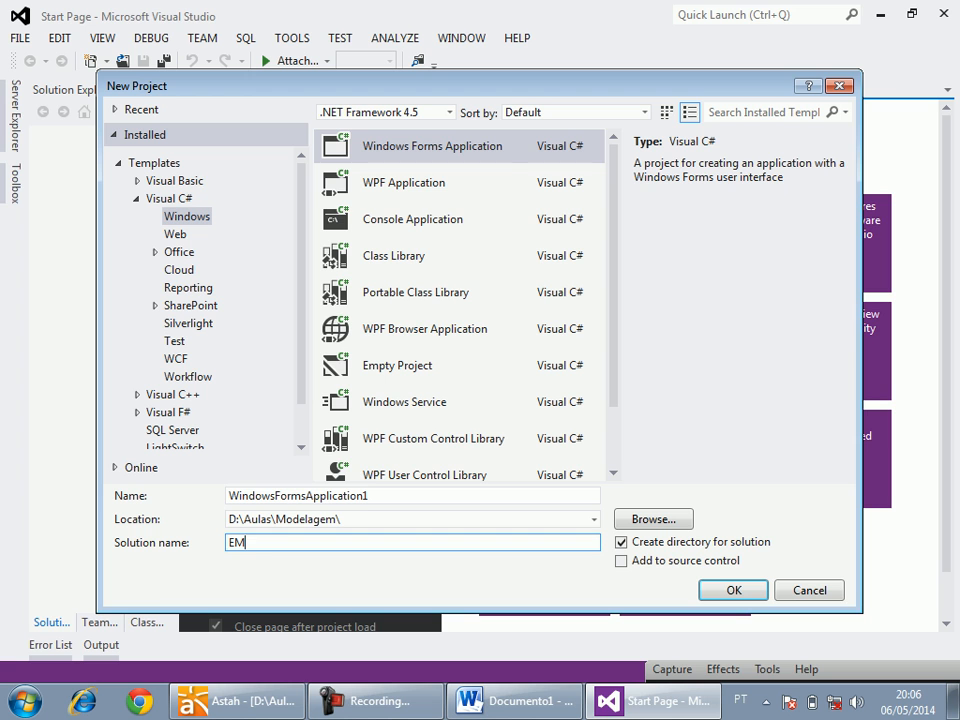
text(PRESTIMO)
double_click(298, 496)
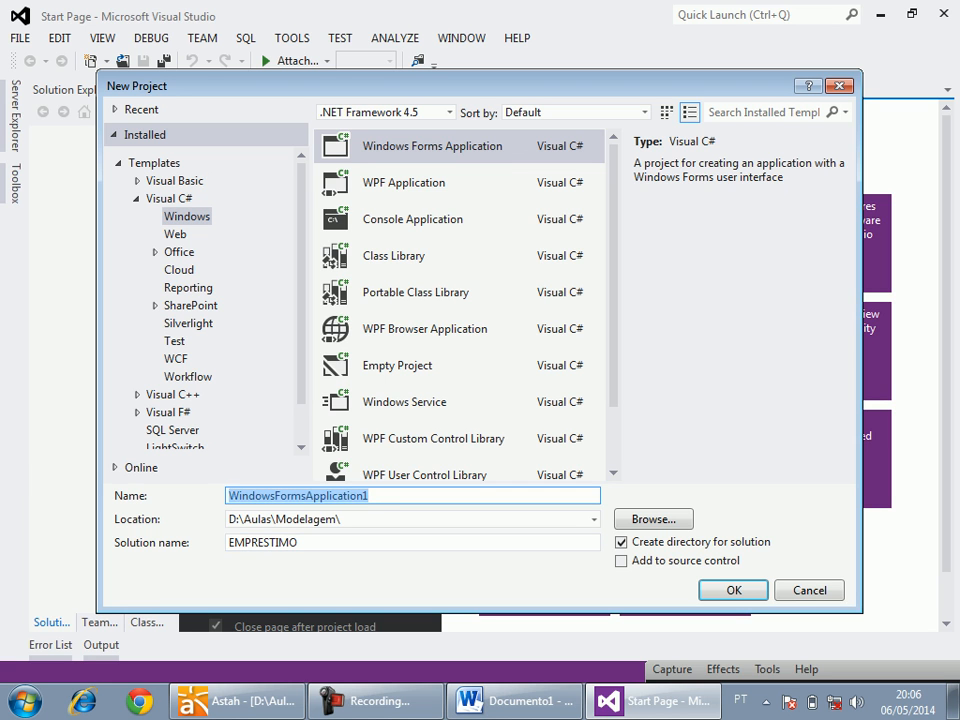
text(EMPRESTIM)
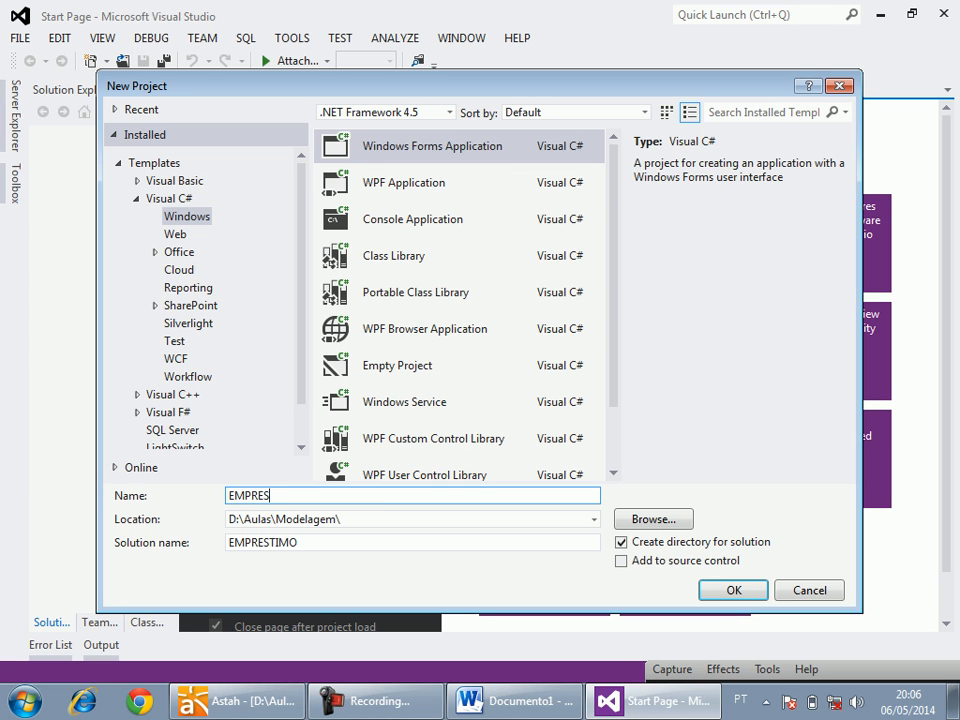
text(O.VIEW)
key(Return)
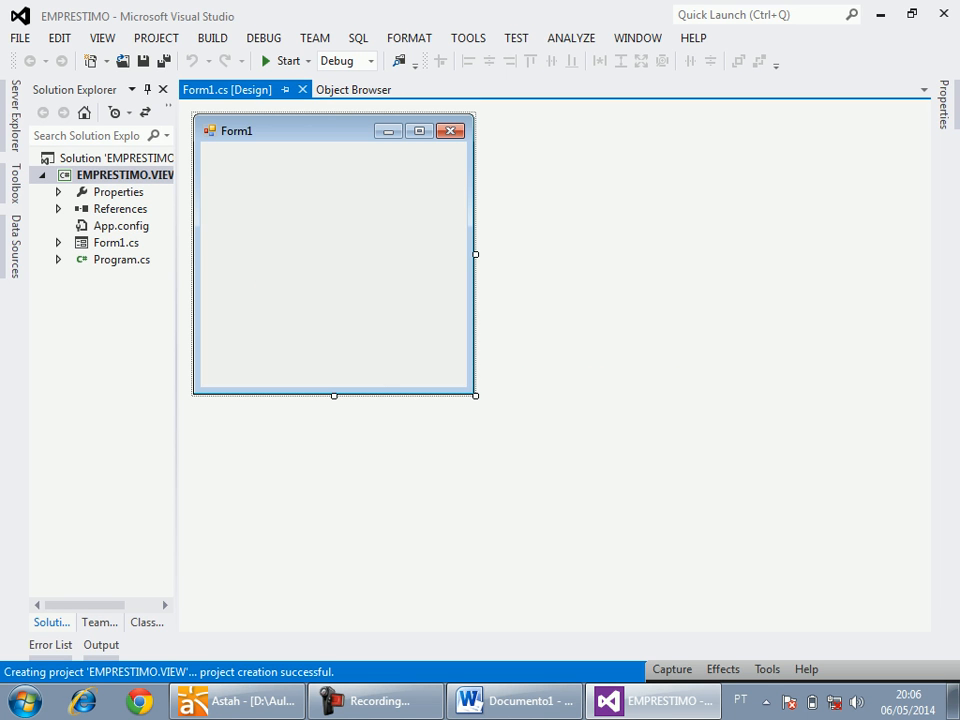
Enlarge the blank form to about 515 by 339 pixels, consulting the class diagram in Astah along the way.
drag(475, 254, 639, 254)
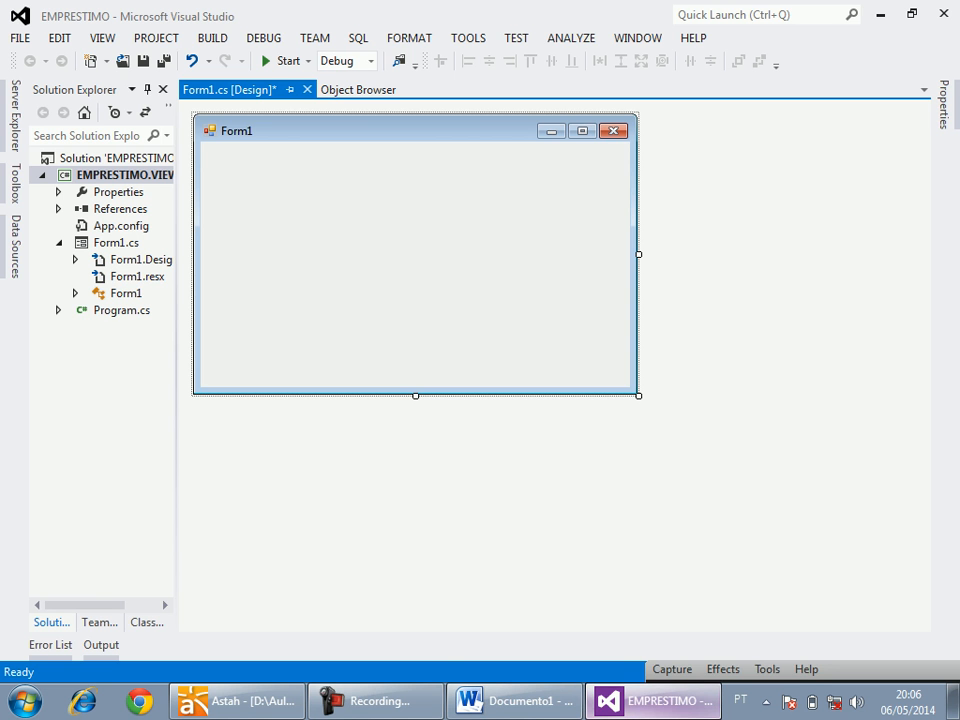
click(235, 701)
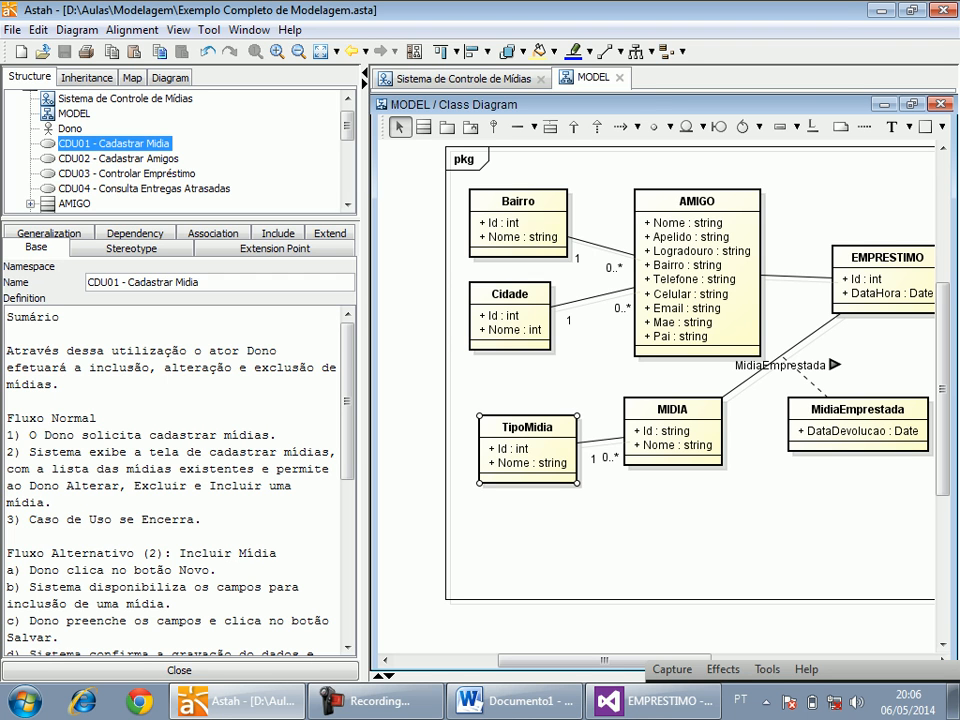
key(alt+Tab)
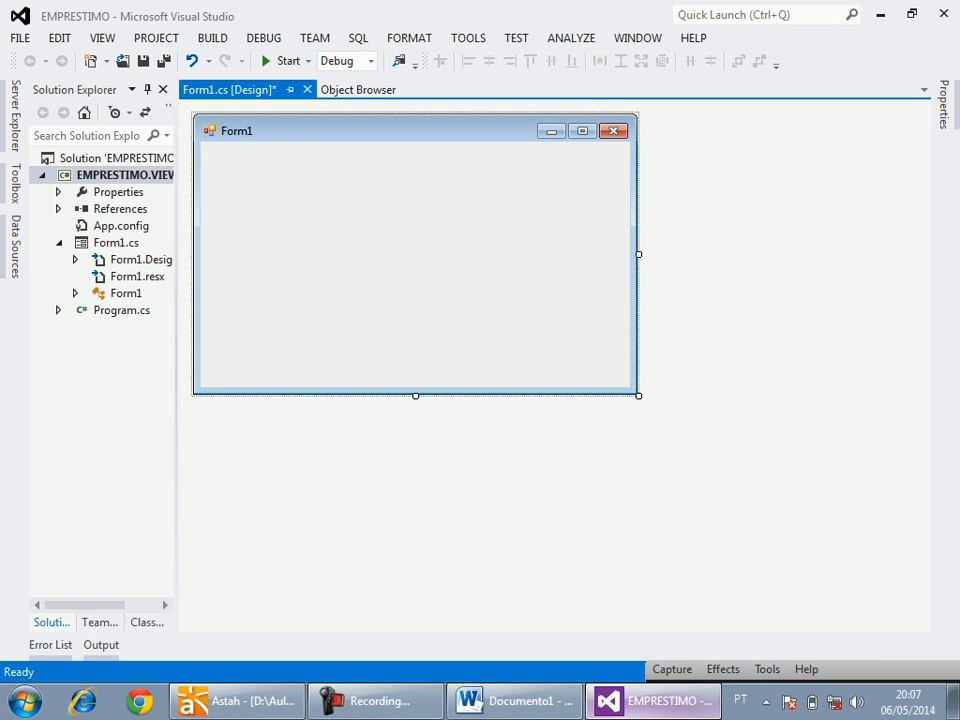
drag(639, 396, 677, 433)
Set the form's Name property to FrmMidia.
click(944, 105)
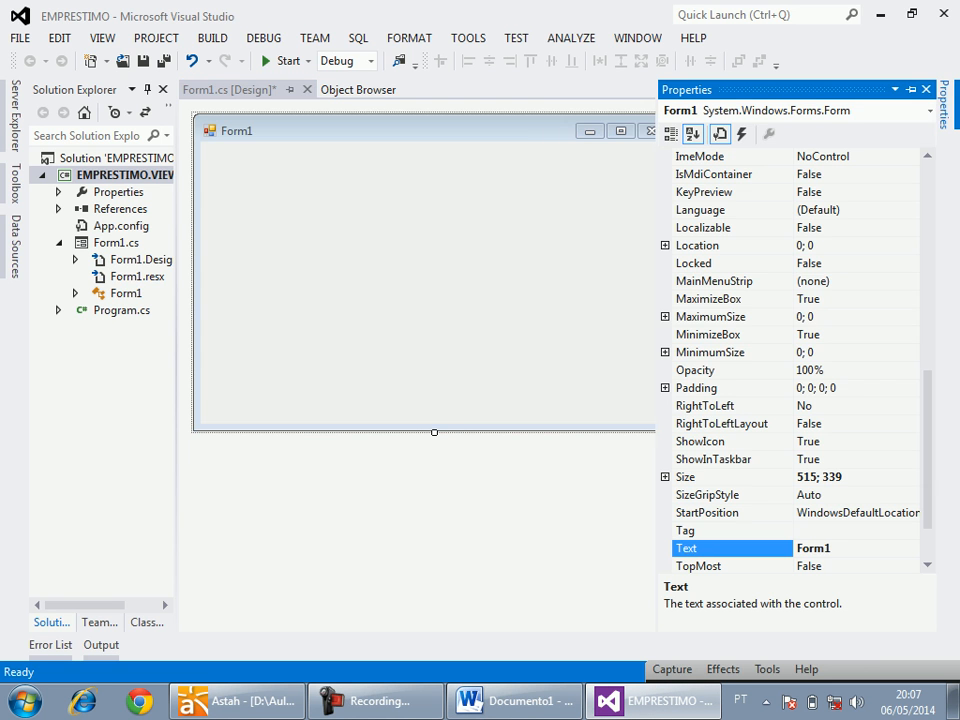
scroll(795, 360, up, 8)
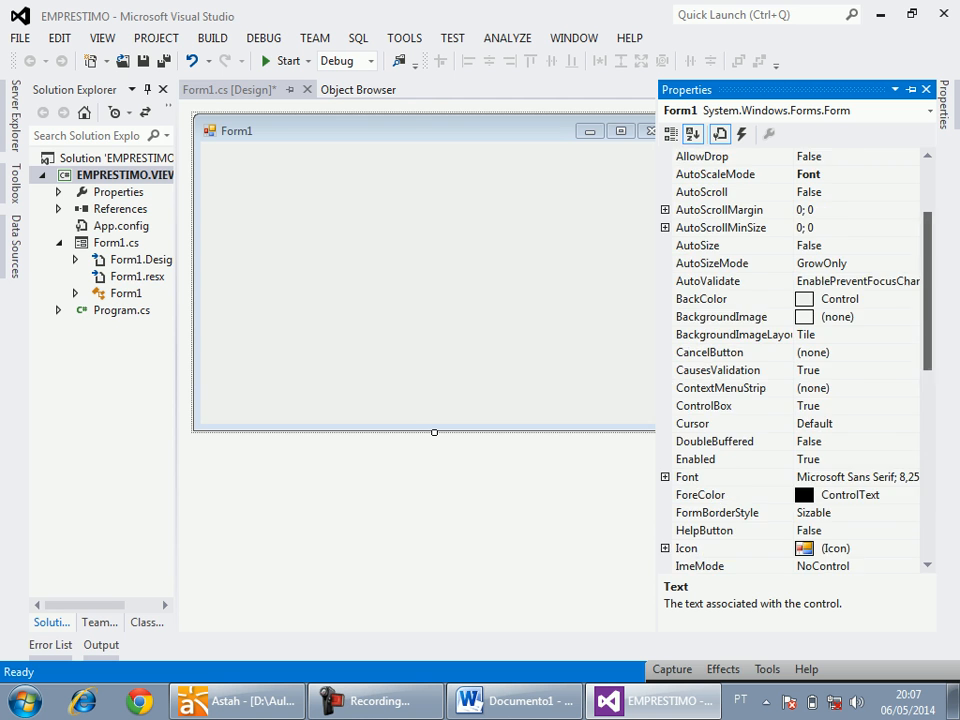
scroll(795, 360, down, 9)
scroll(795, 360, up, 8)
scroll(795, 360, up, 4)
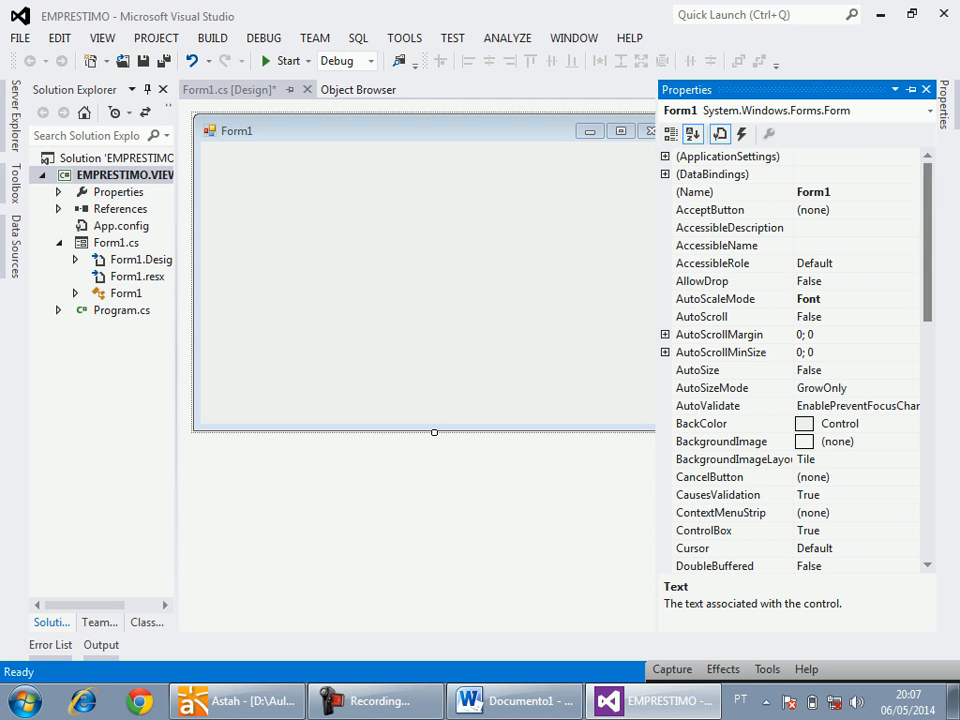
double_click(826, 192)
text(Fr)
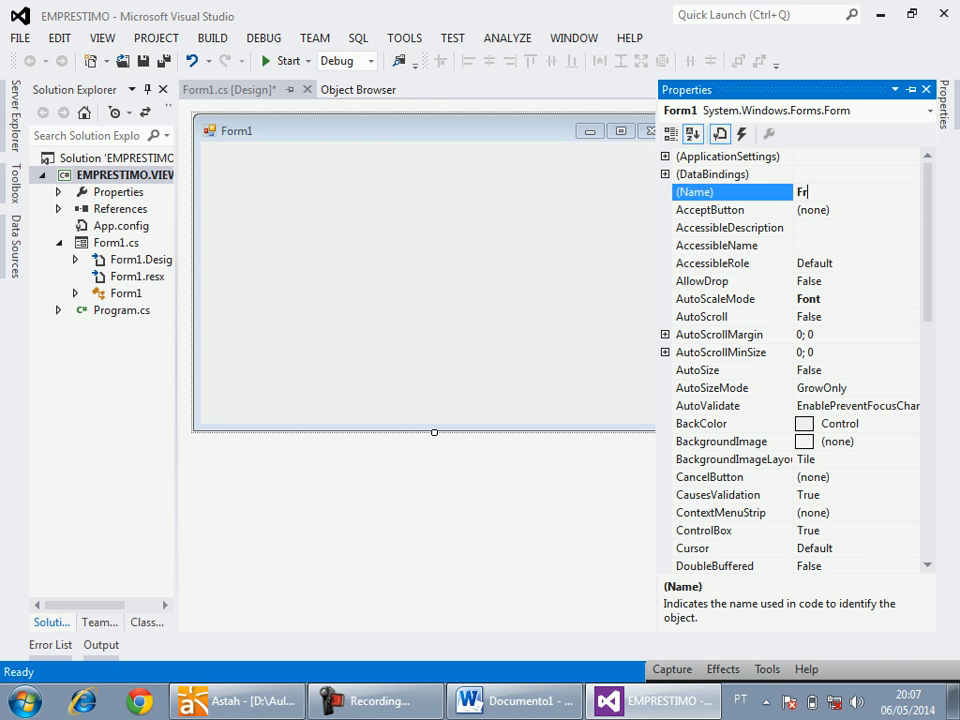
text(mMidia)
key(Return)
Set the form's title text to "Cadastro de Mídias".
scroll(795, 360, down, 8)
scroll(795, 360, up, 3)
scroll(795, 360, up, 3)
scroll(795, 360, down, 10)
click(820, 459)
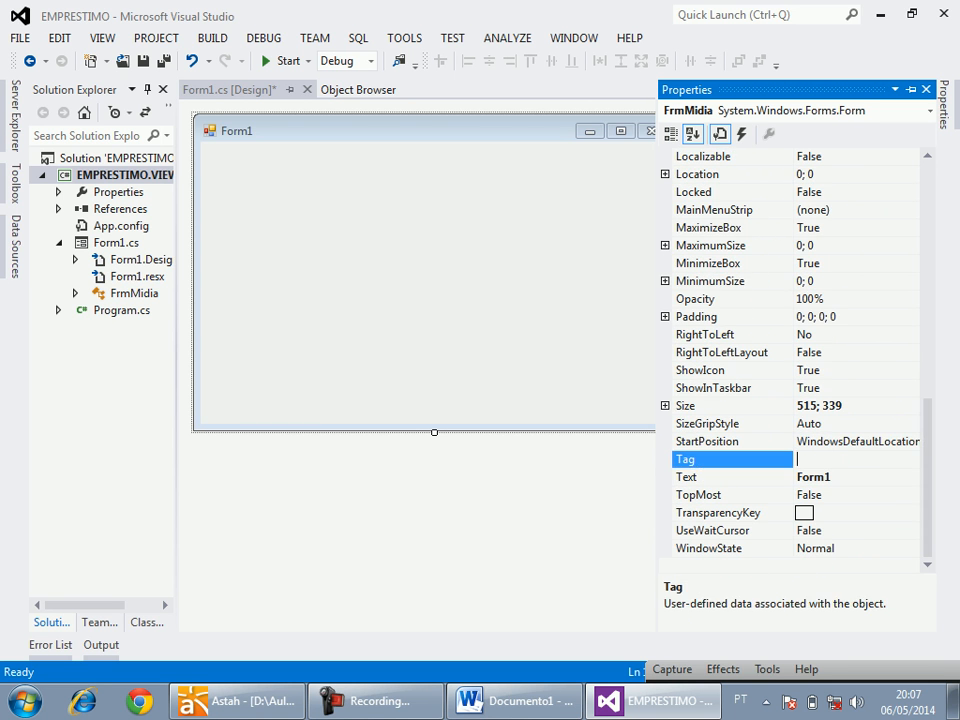
double_click(814, 477)
text(Cadastro de Mídias)
key(Return)
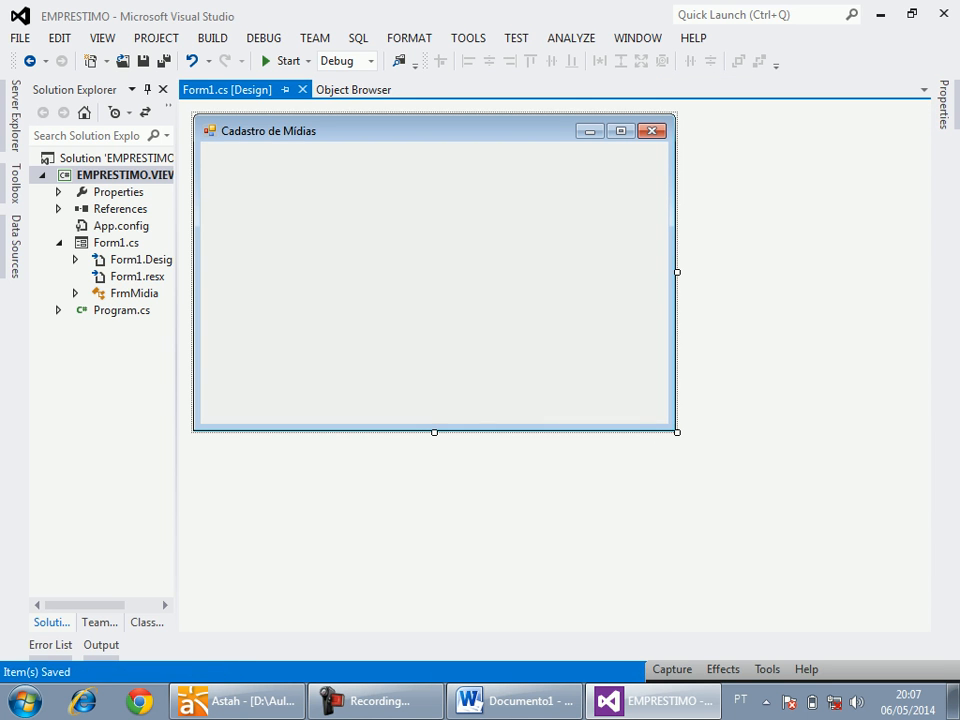
Rename the Form1.cs file in the EMPRESTIMO.VIEW project to FrmMidia.cs.
double_click(116, 243)
click(116, 243)
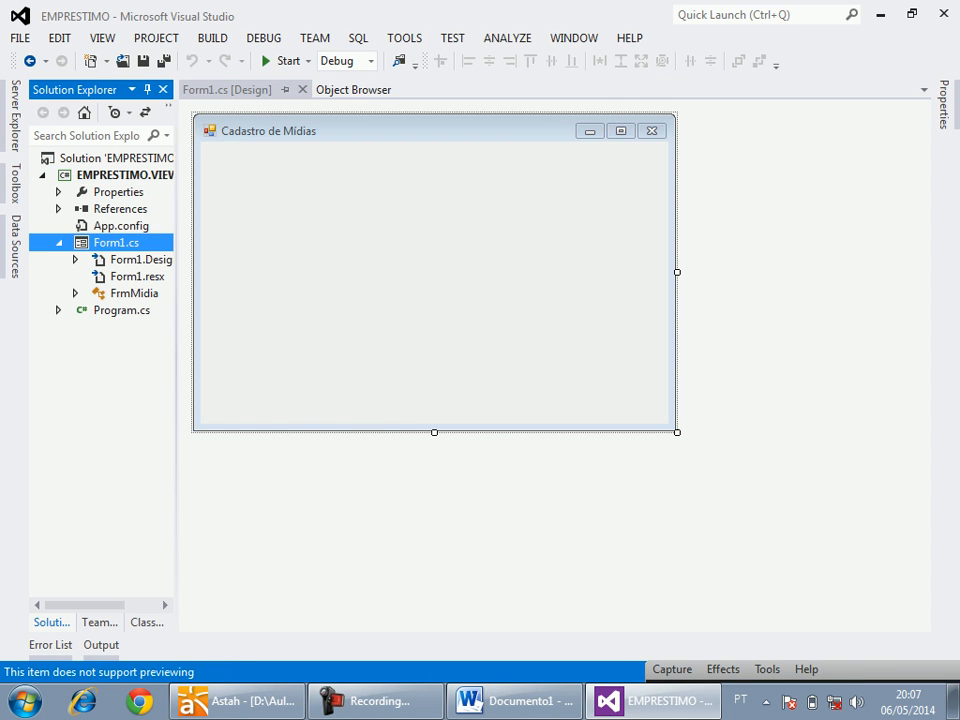
key(F2)
key(Escape)
key(Down)
key(Down)
key(Down)
click(116, 243)
key(F2)
text(FrmMi)
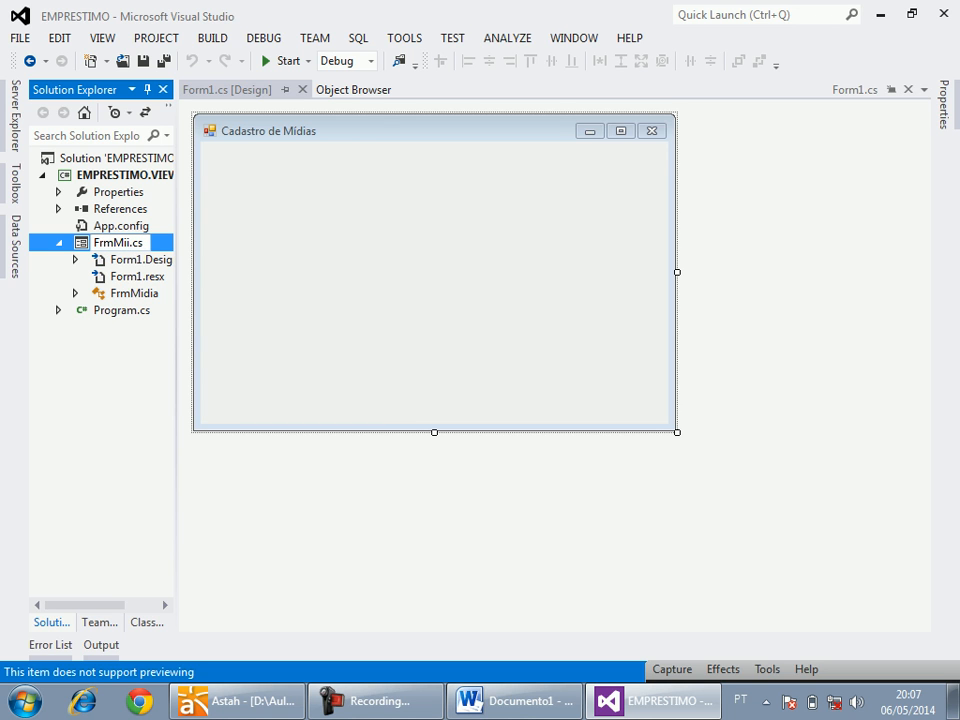
text(dia)
key(Return)
Generate an empty Load event handler for FrmMidia, then return to the form designer and save.
double_click(434, 280)
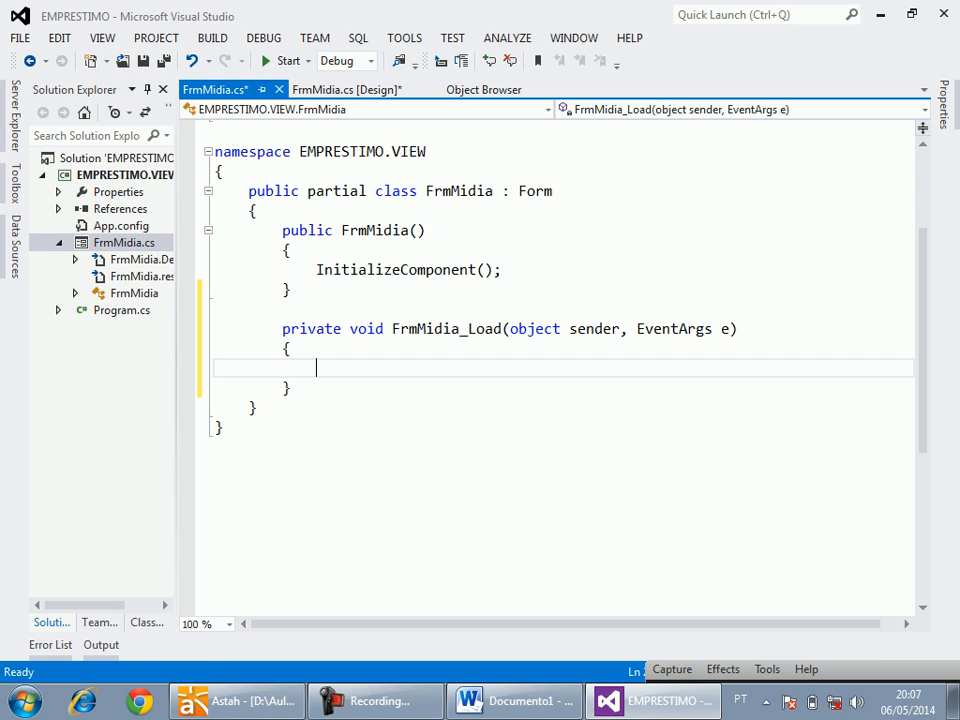
double_click(459, 191)
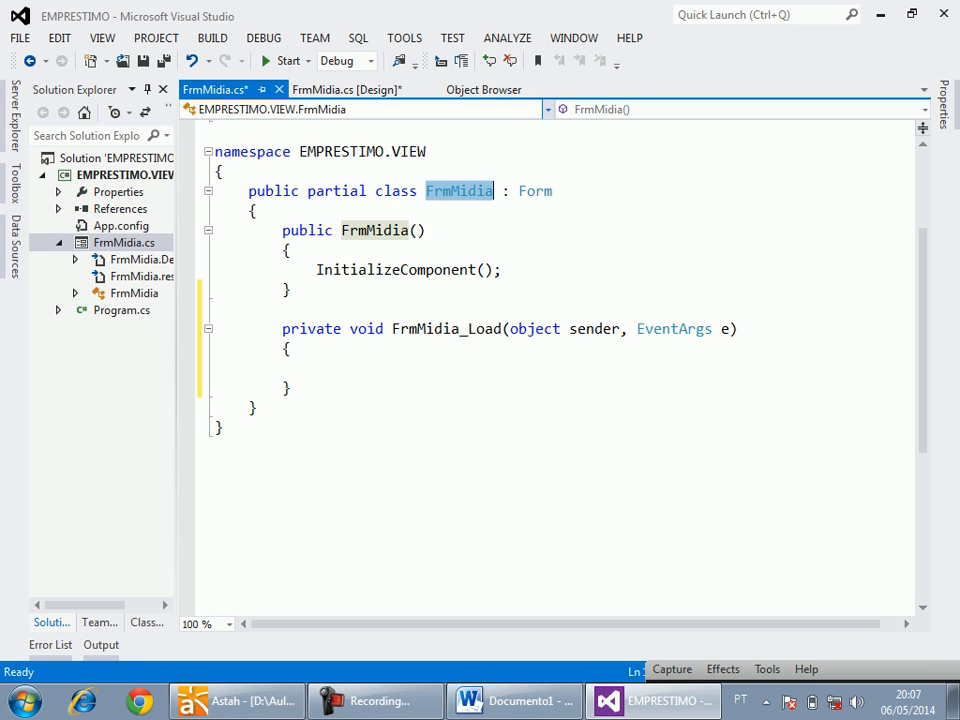
click(346, 89)
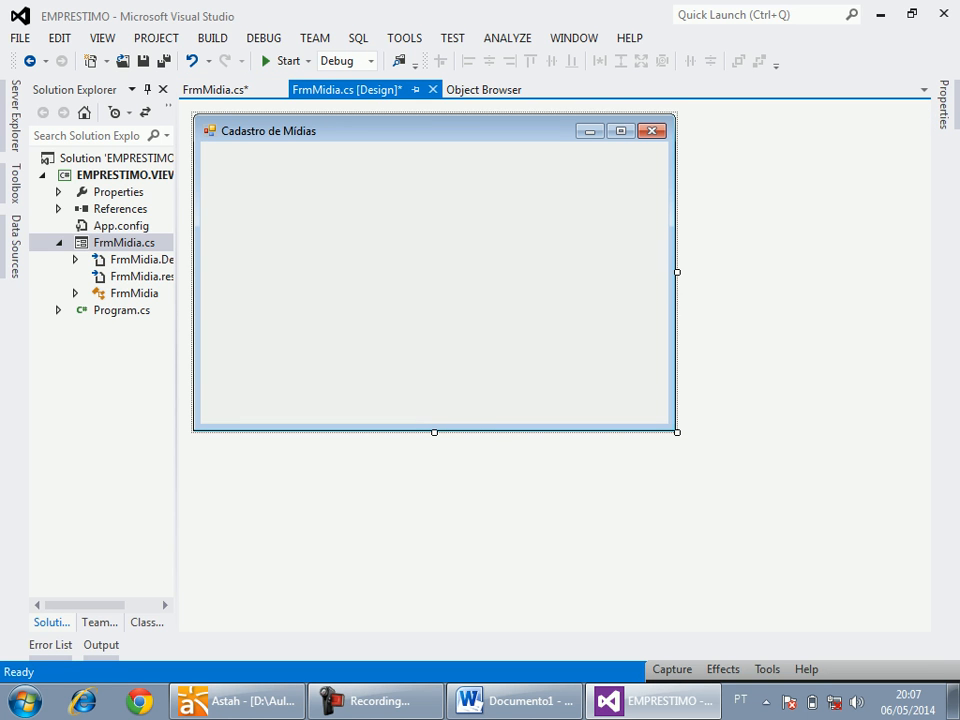
key(ctrl+s)
Place a Label control from the common controls in the upper-left area of the Cadastro de Mídias form.
click(15, 184)
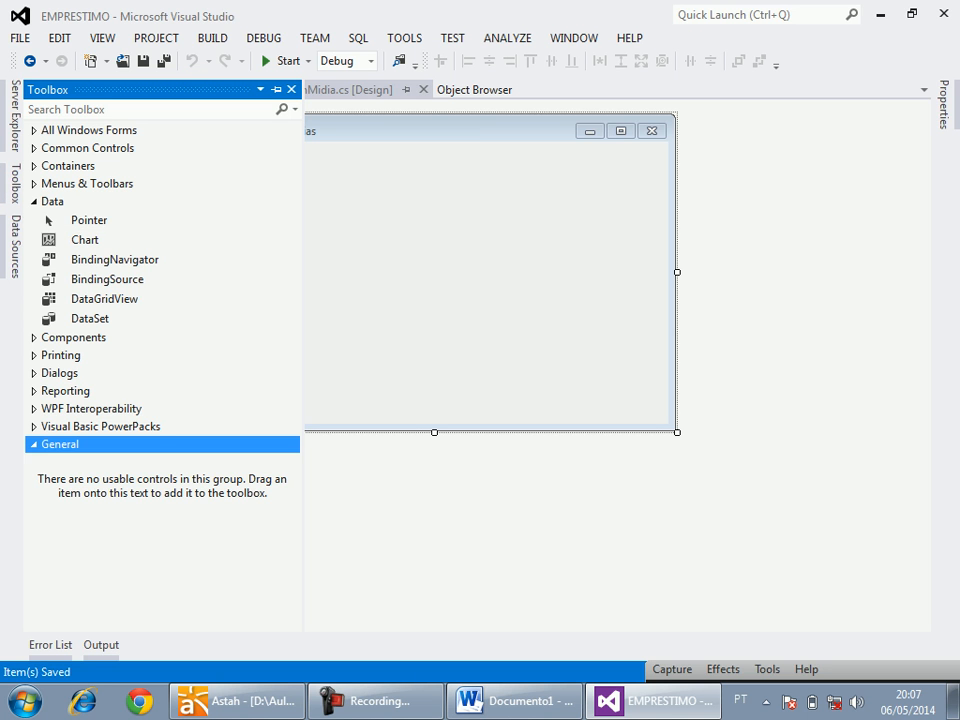
click(35, 130)
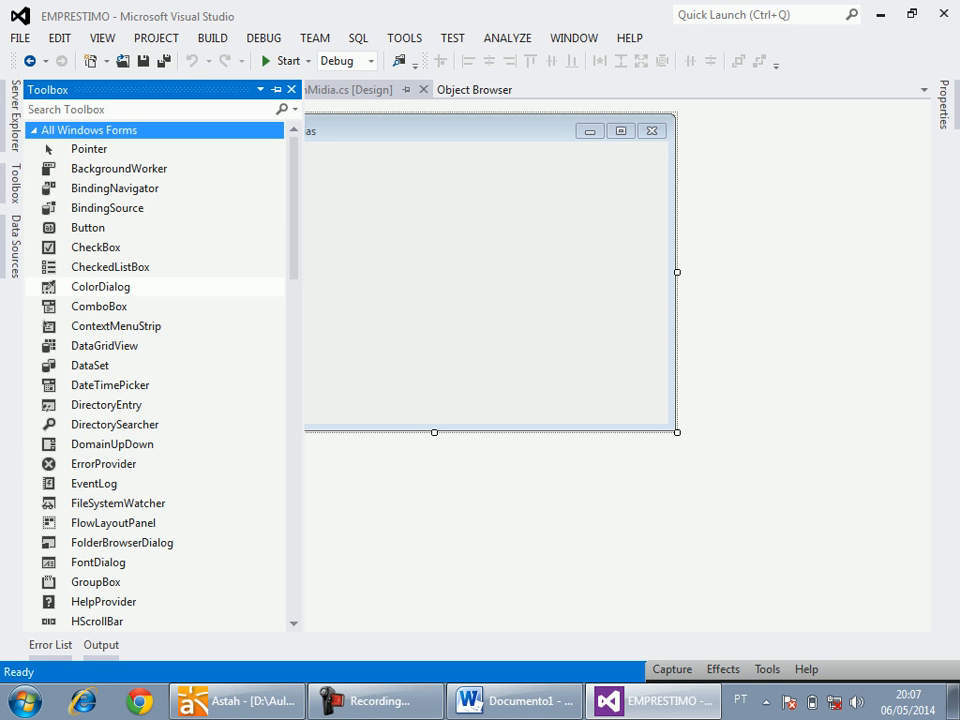
click(50, 130)
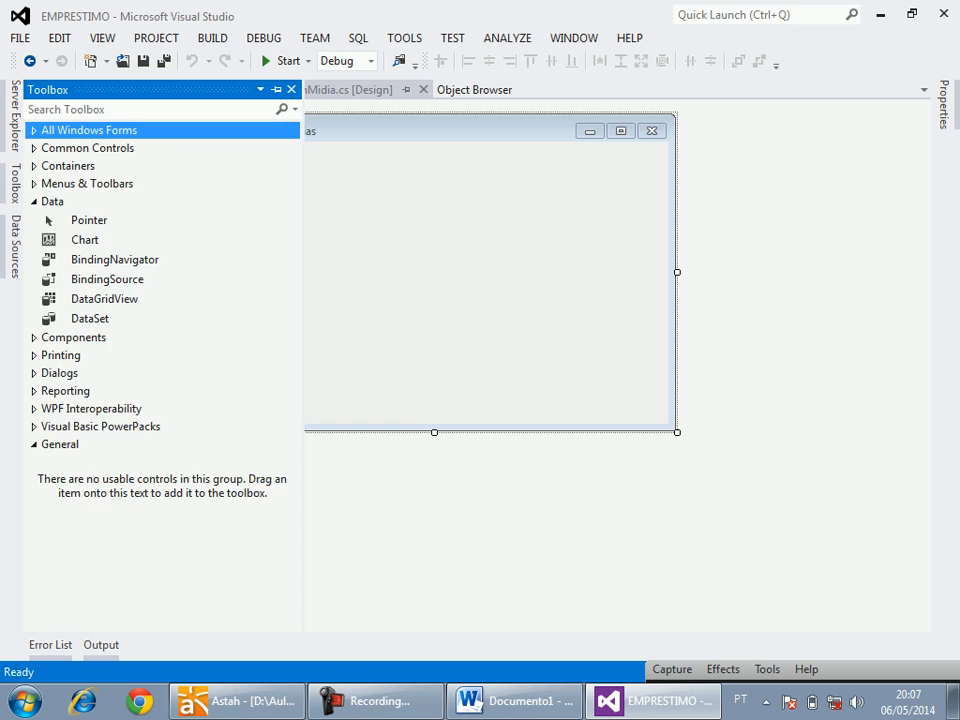
click(68, 148)
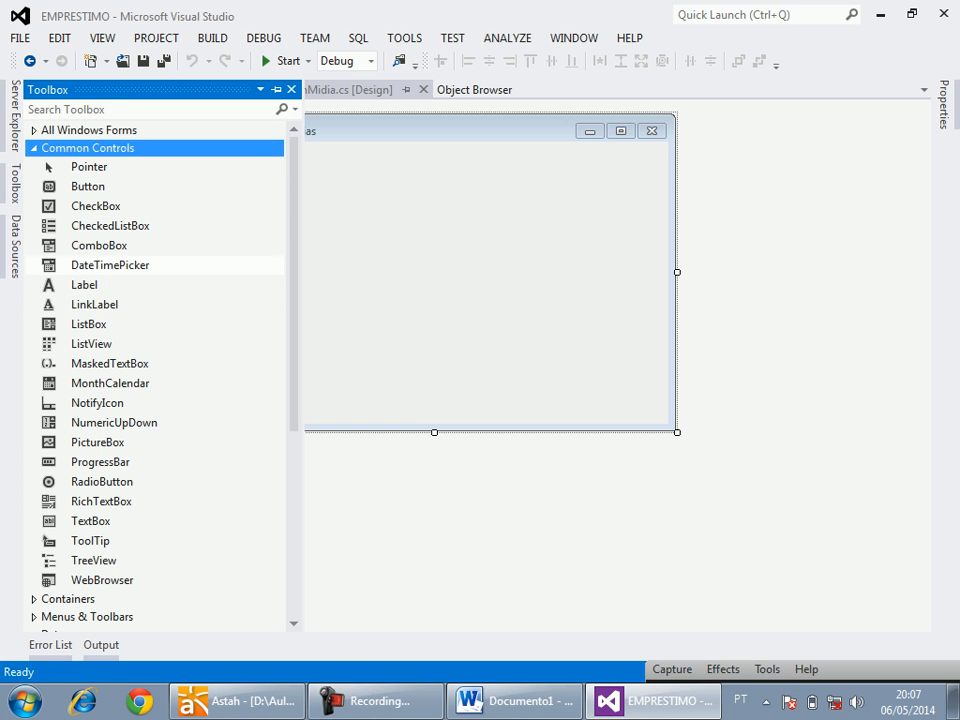
click(85, 285)
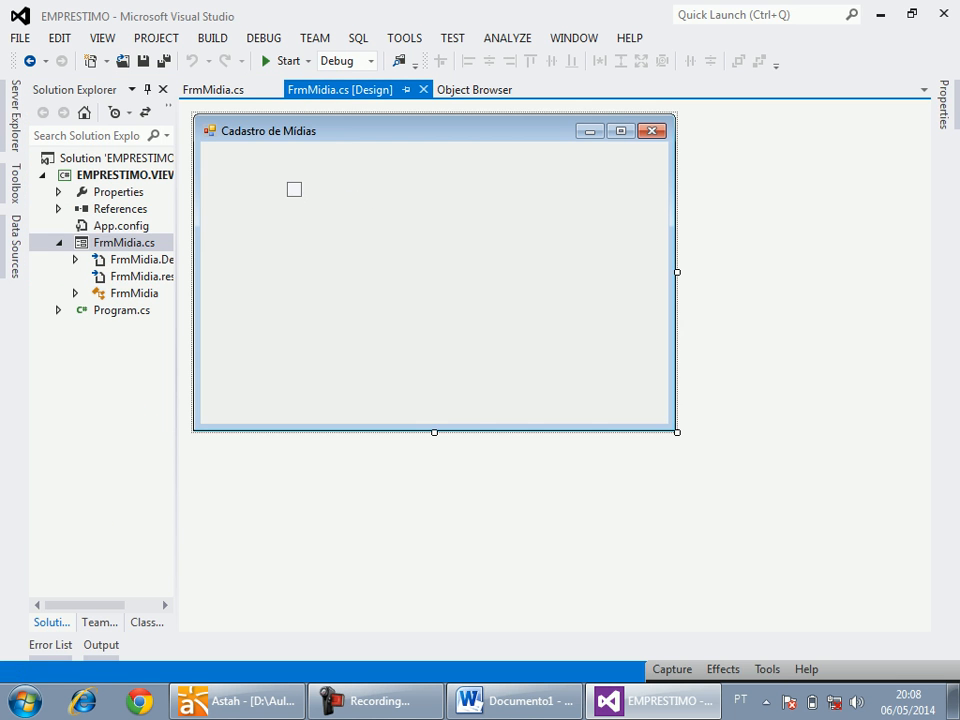
click(286, 181)
Place two more Label controls in a column beneath the first label on the form.
click(14, 184)
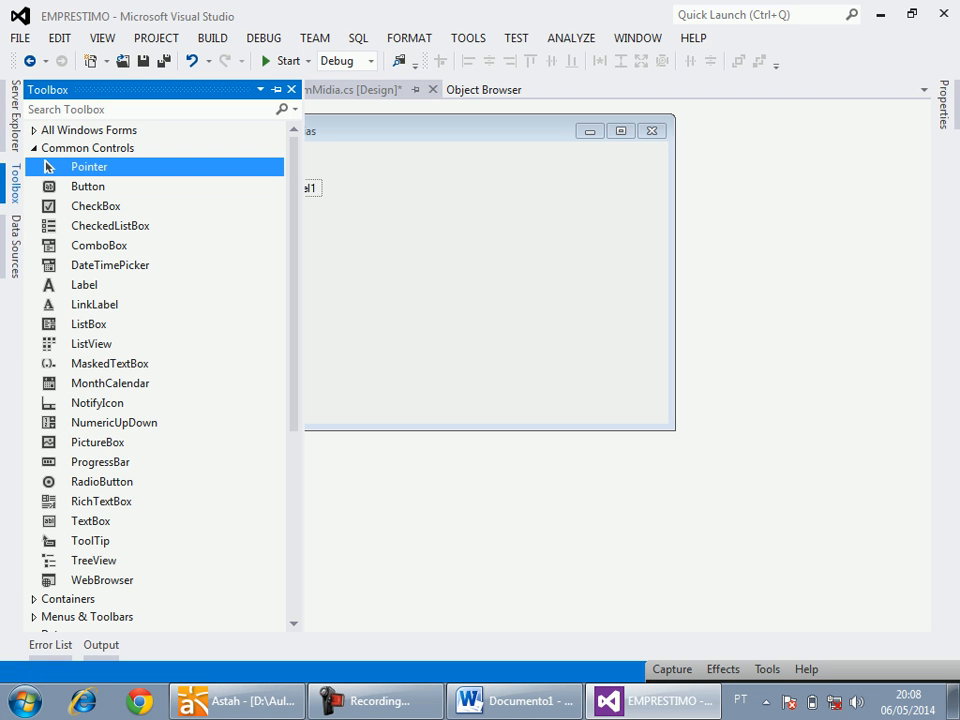
click(85, 285)
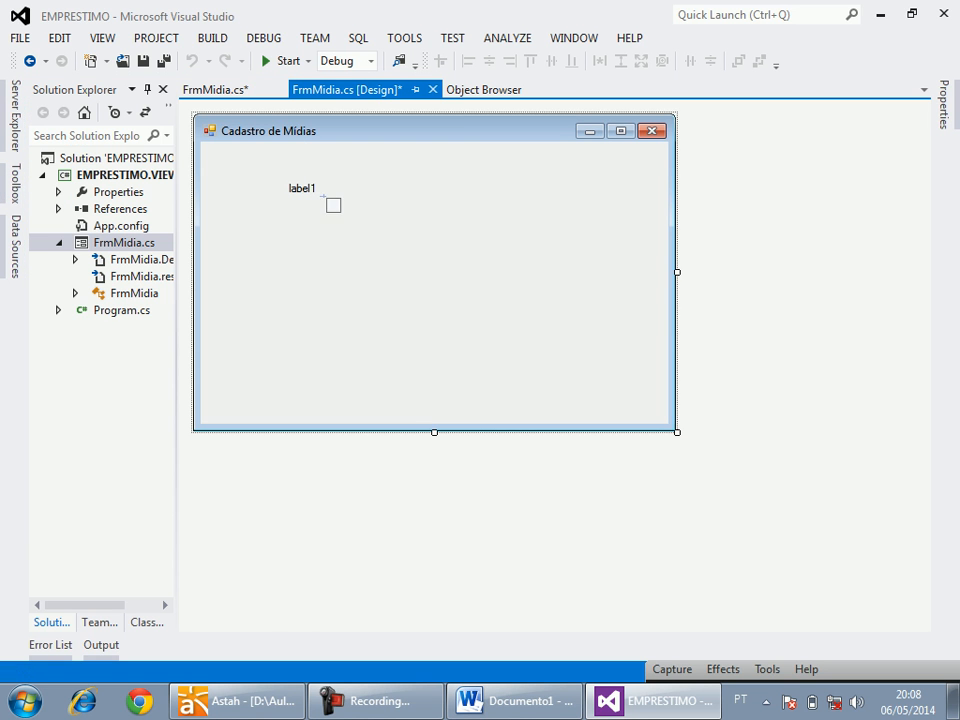
click(285, 246)
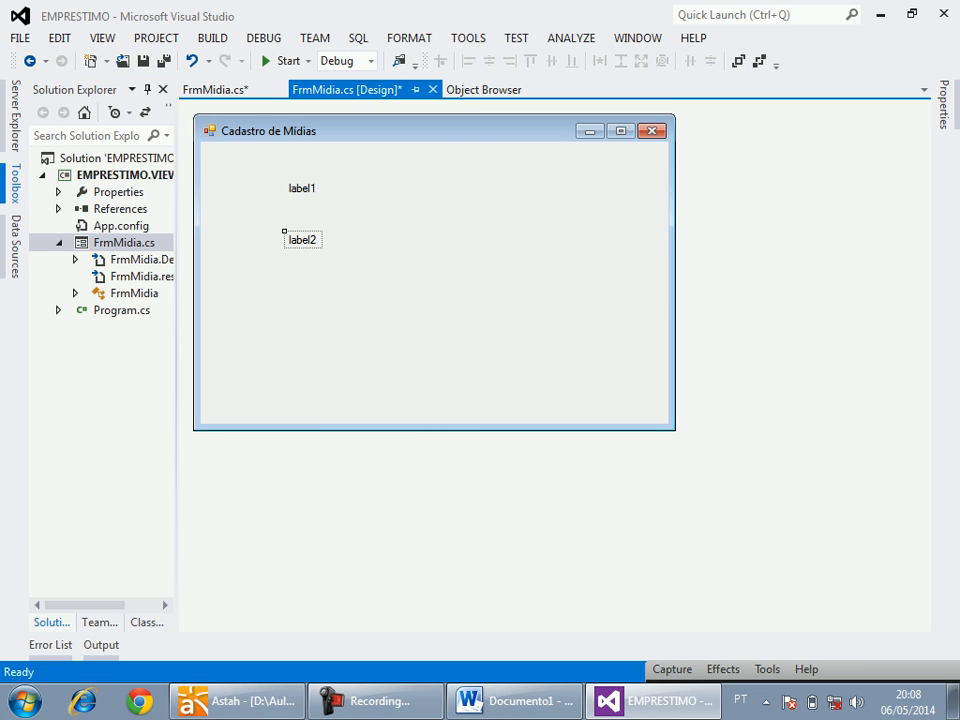
click(14, 184)
click(85, 285)
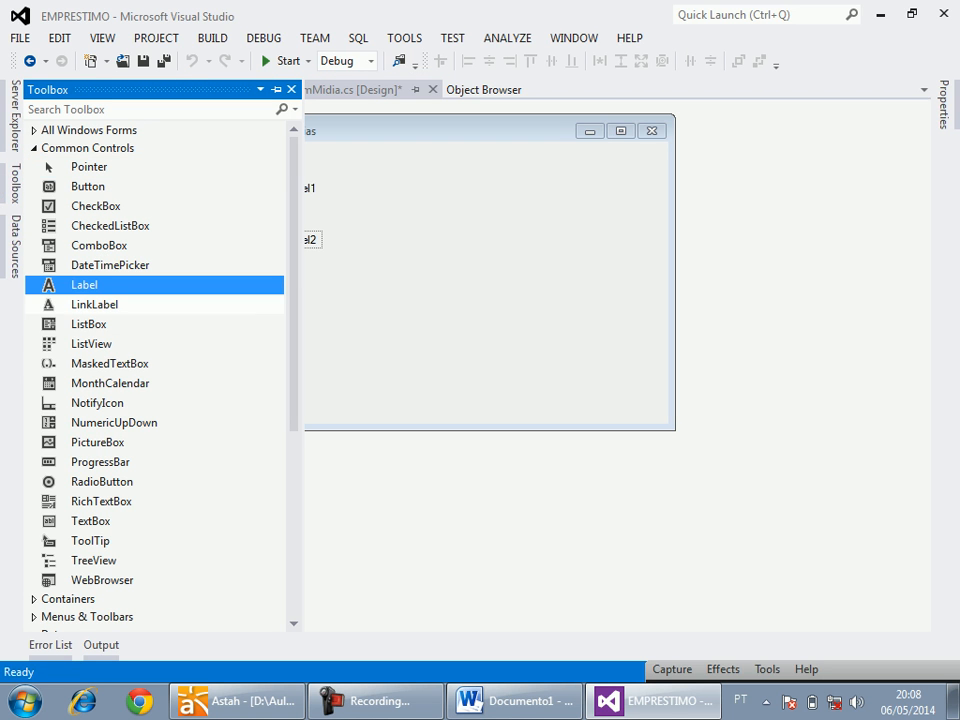
click(288, 273)
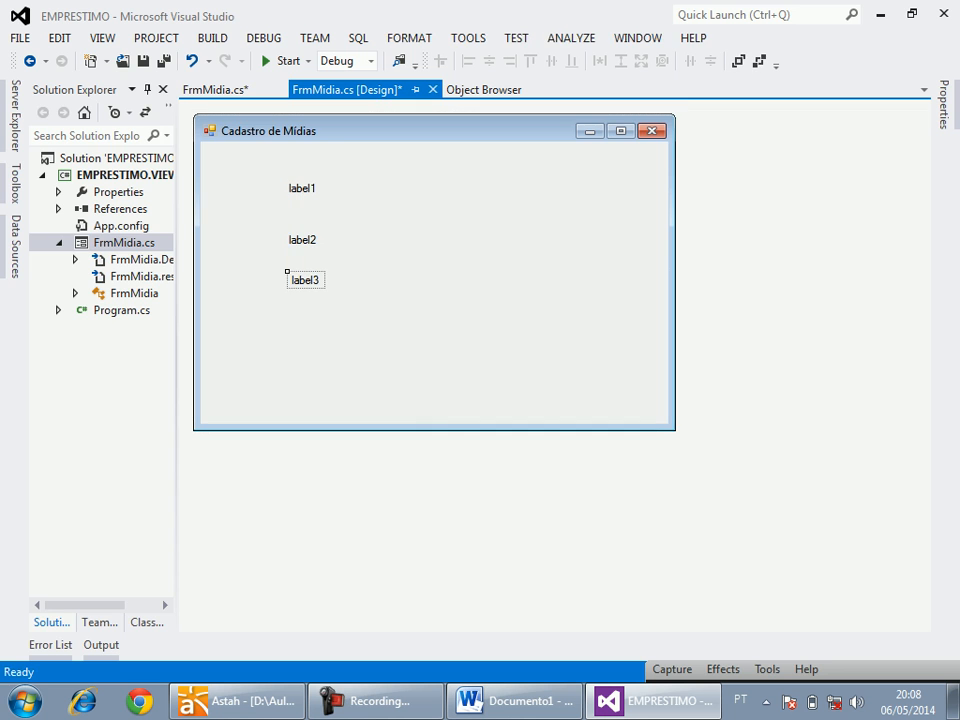
Place two TextBox controls and a ComboBox in a column beside the labels.
click(15, 183)
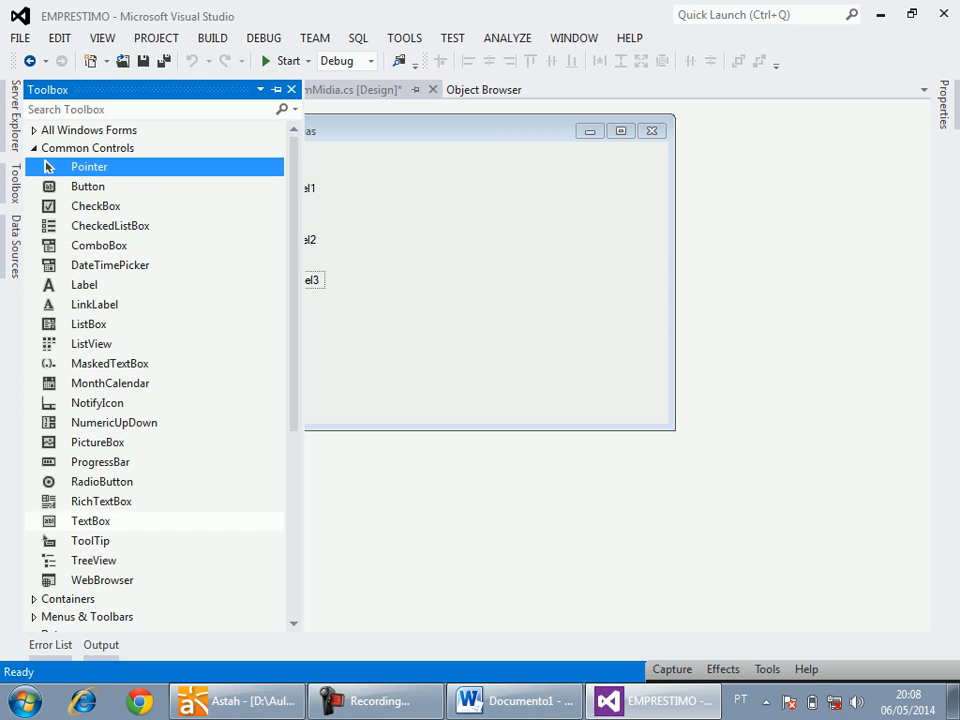
click(90, 521)
click(338, 176)
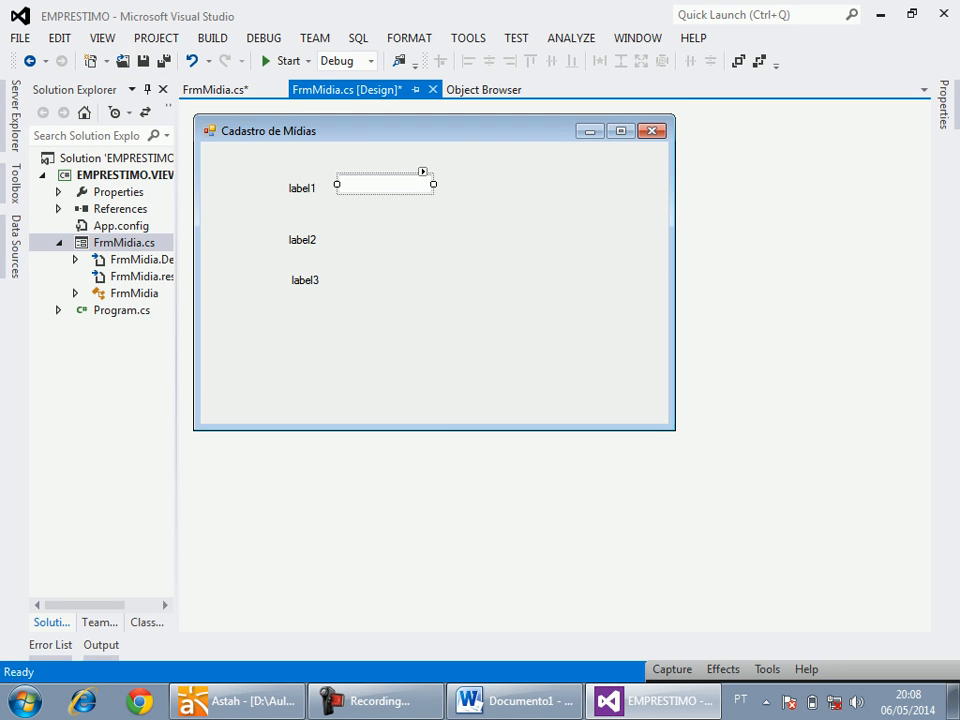
drag(385, 184, 385, 220)
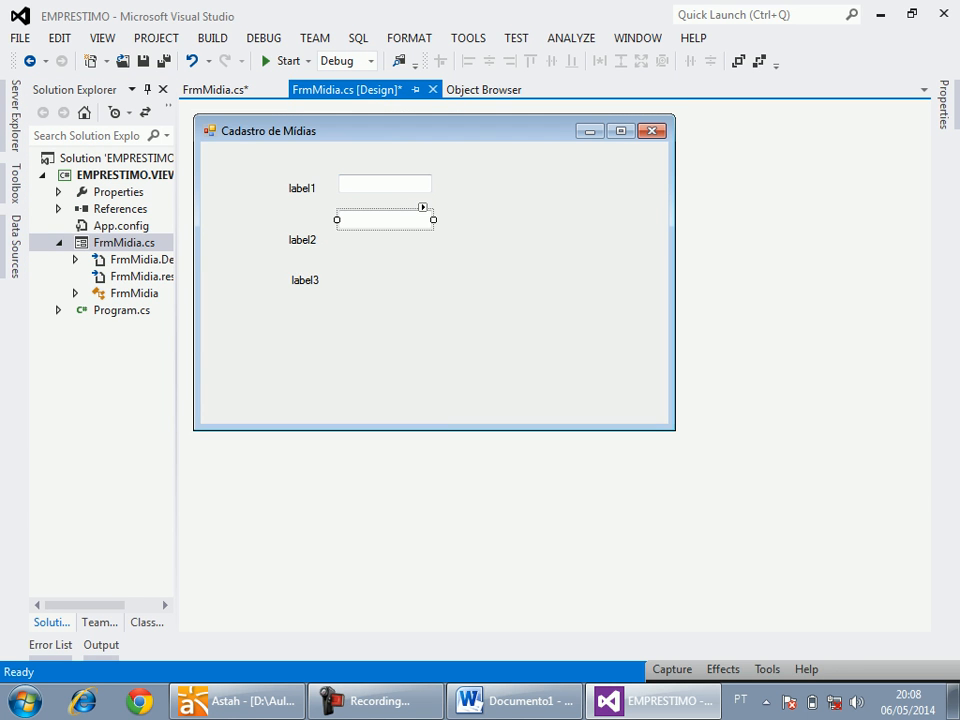
mouse_move(15, 183)
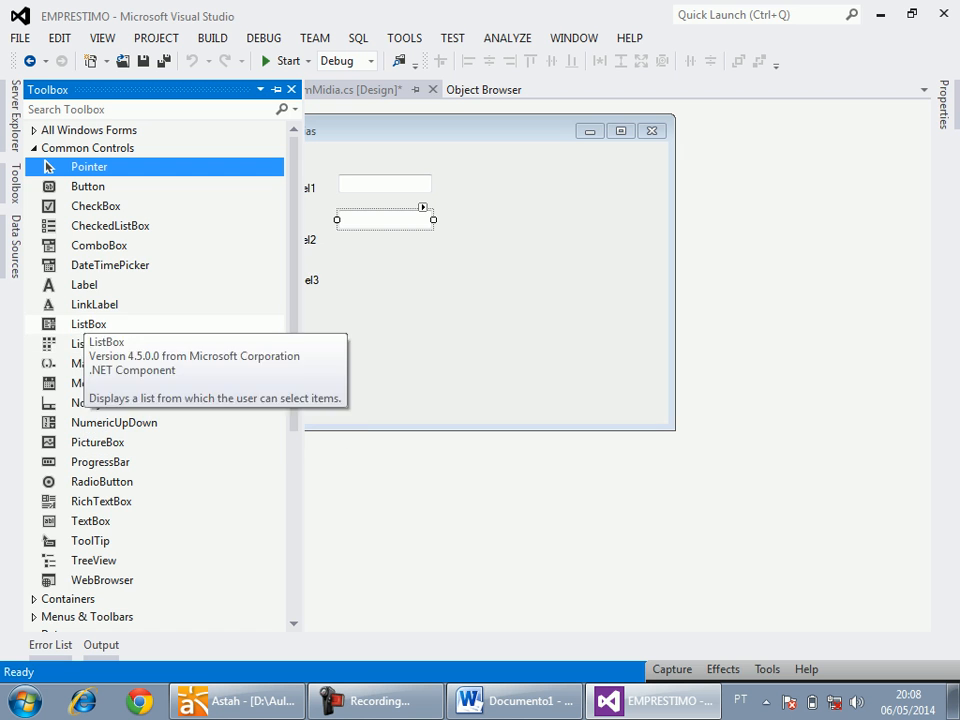
drag(98, 245, 386, 253)
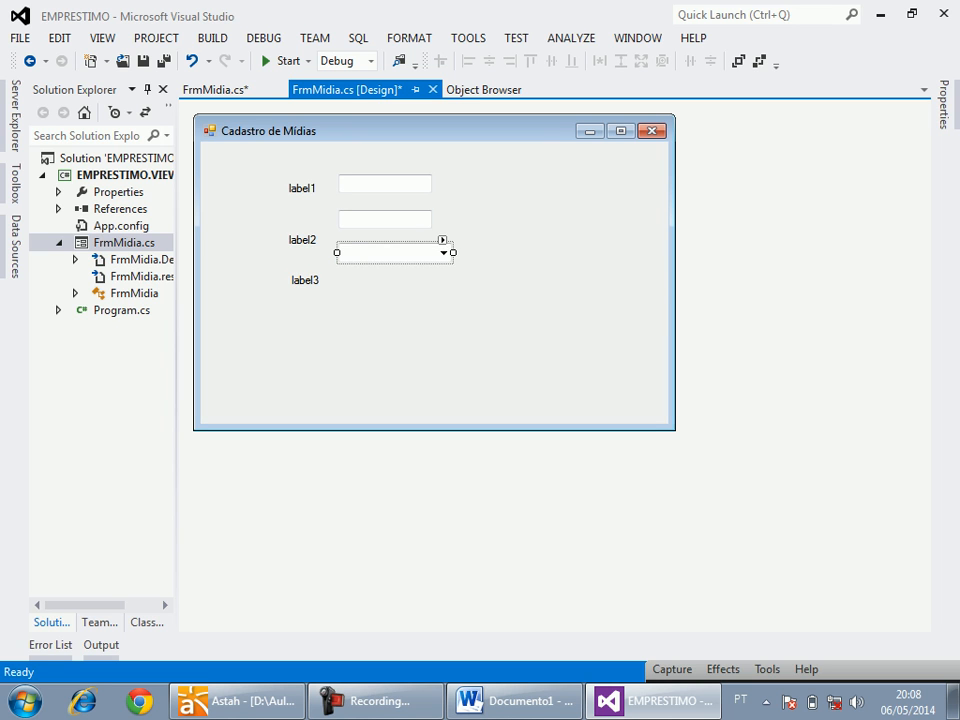
Arrange each label beside its field in three compact rows near the form's upper edge, widening the second text box and the combo box.
click(385, 184)
drag(302, 188, 262, 181)
drag(385, 183, 338, 177)
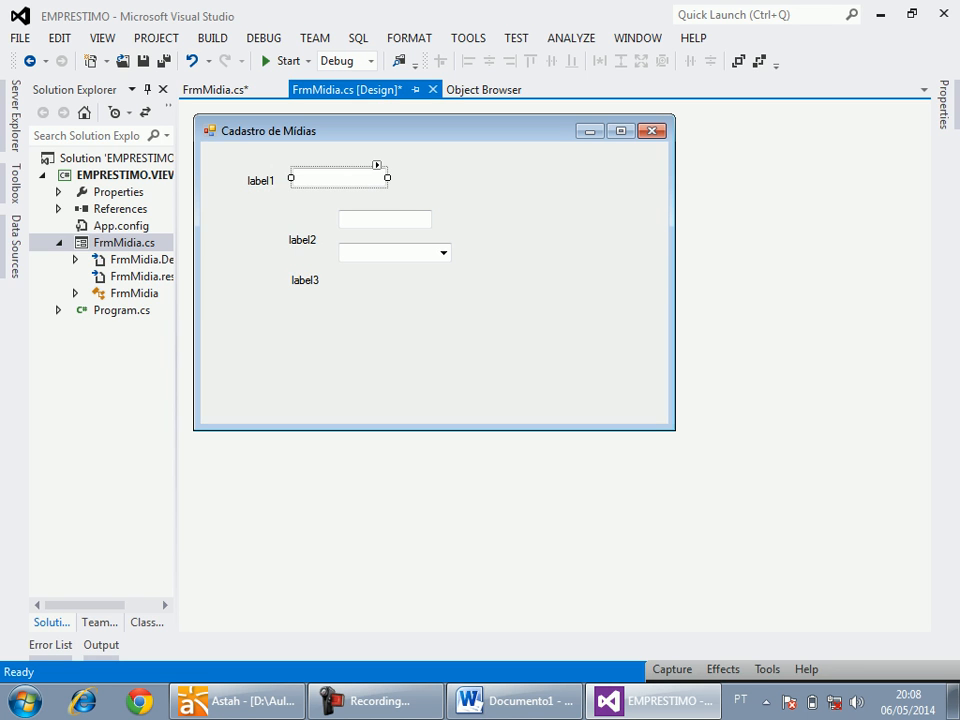
drag(300, 240, 259, 207)
drag(385, 219, 645, 202)
drag(305, 280, 261, 236)
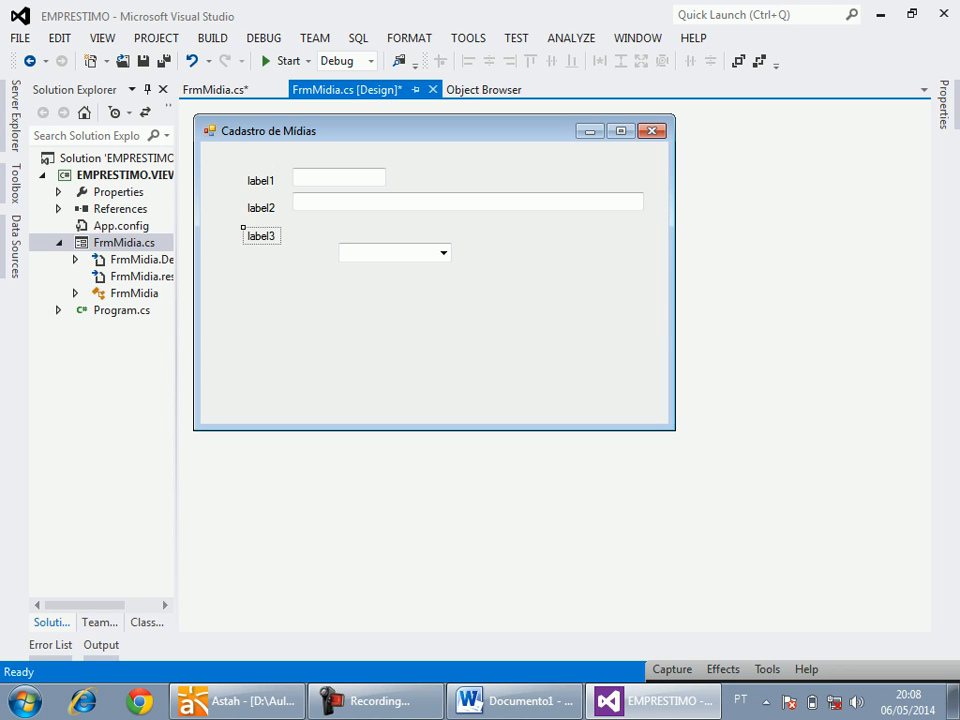
drag(395, 252, 645, 232)
Set the combo box's DropDownStyle to DropDownList.
click(943, 105)
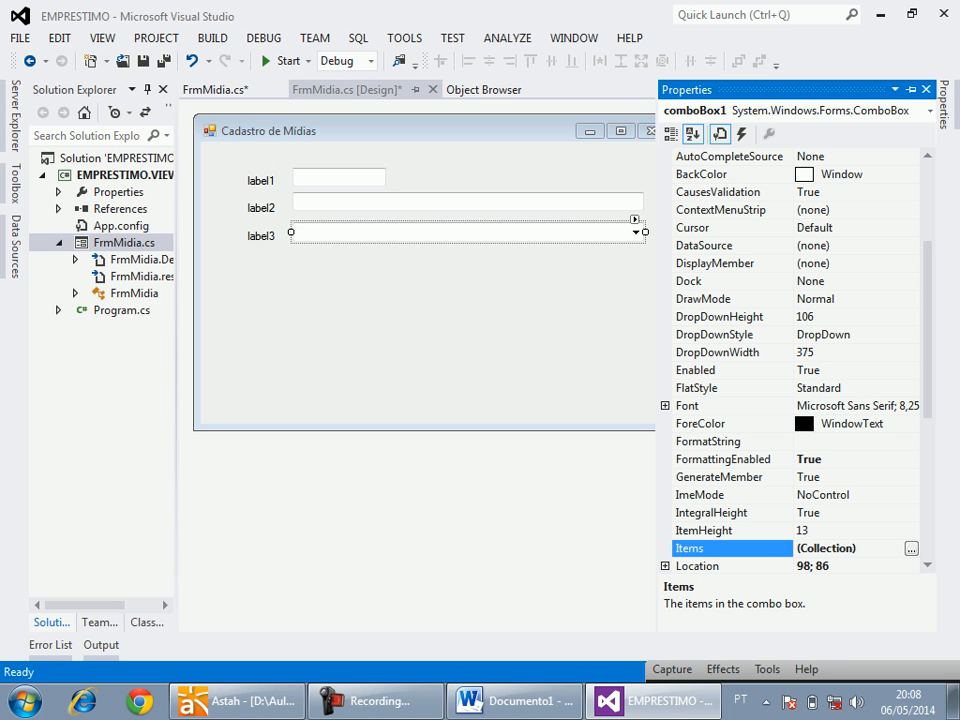
click(862, 335)
click(911, 335)
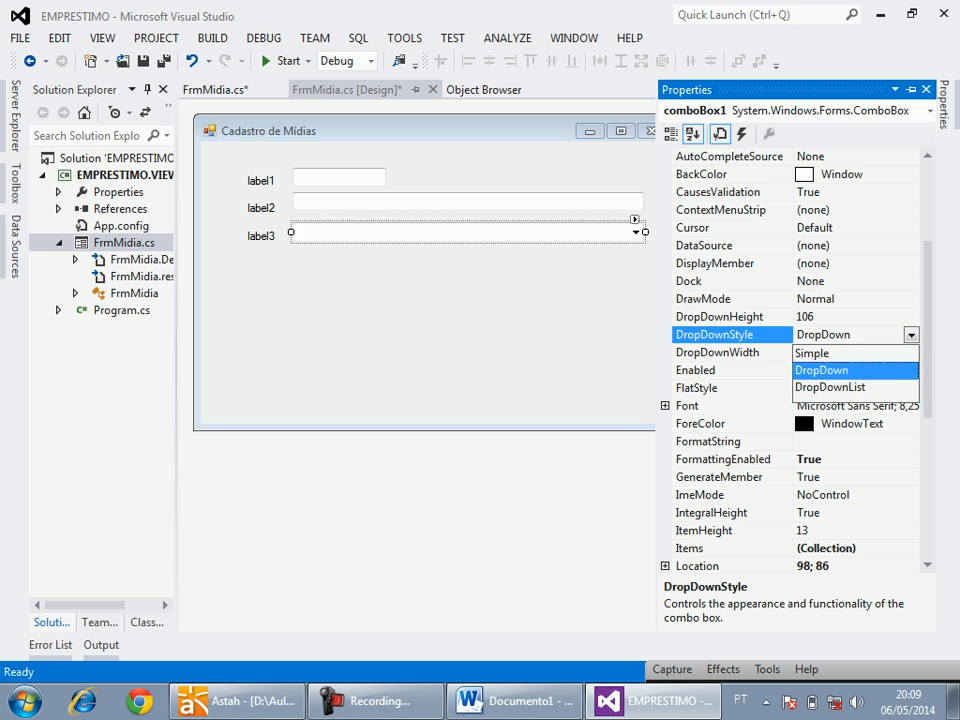
click(831, 388)
Set the first label's text to "Código", keeping the properties pinned open.
click(261, 181)
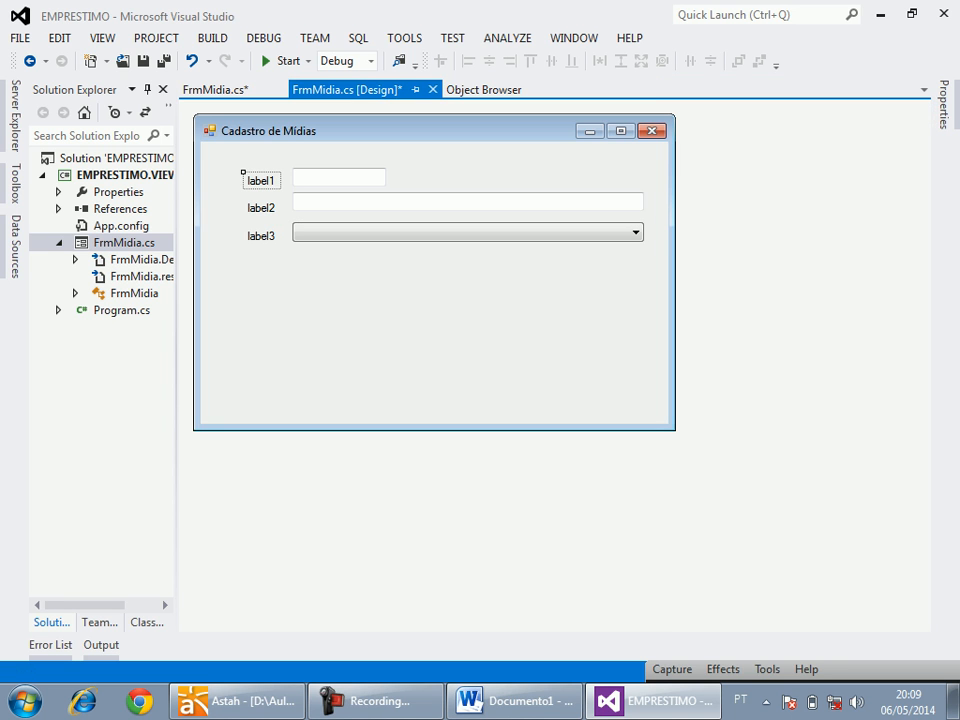
click(943, 105)
click(911, 90)
double_click(857, 549)
text(C)
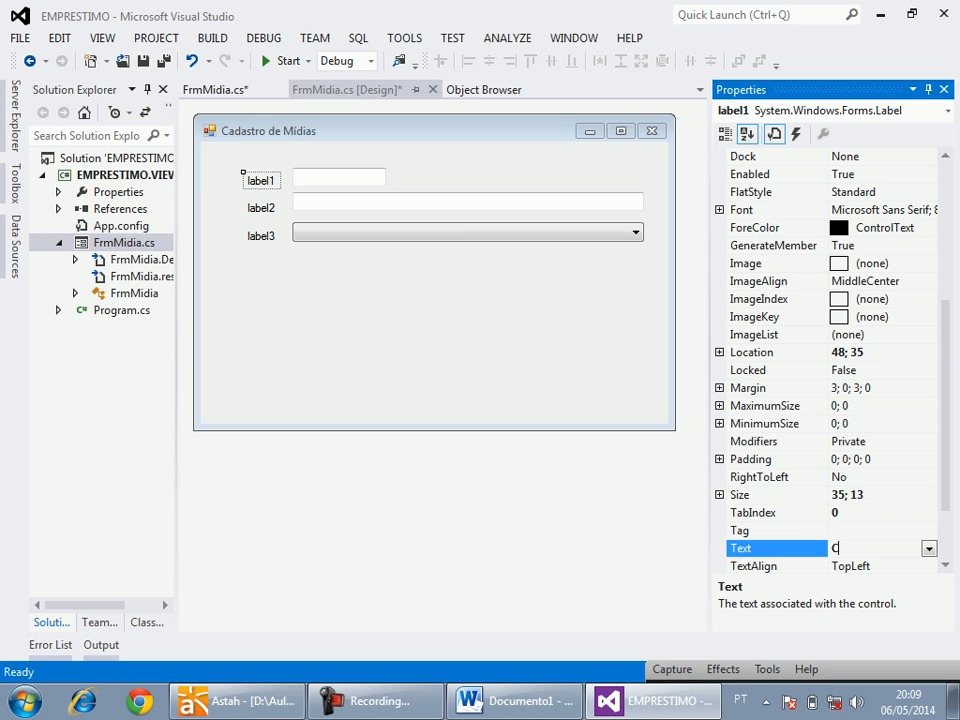
text(ódigo)
key(Return)
Set the second label's text to "Nome" and the third label's text to "Tipo".
click(261, 208)
double_click(856, 549)
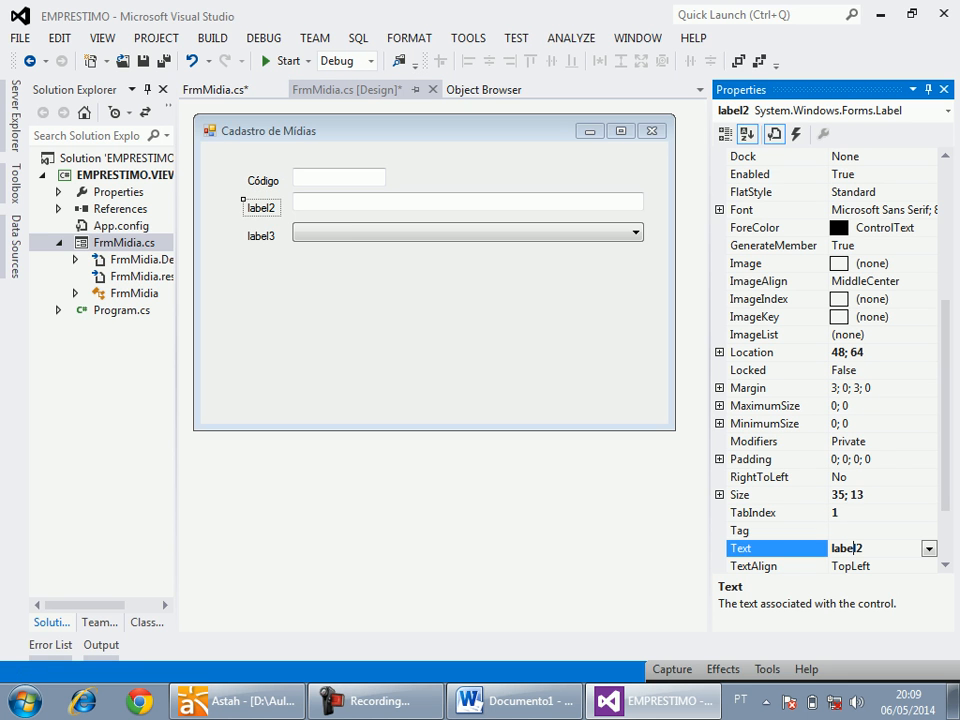
text(Nome)
key(Return)
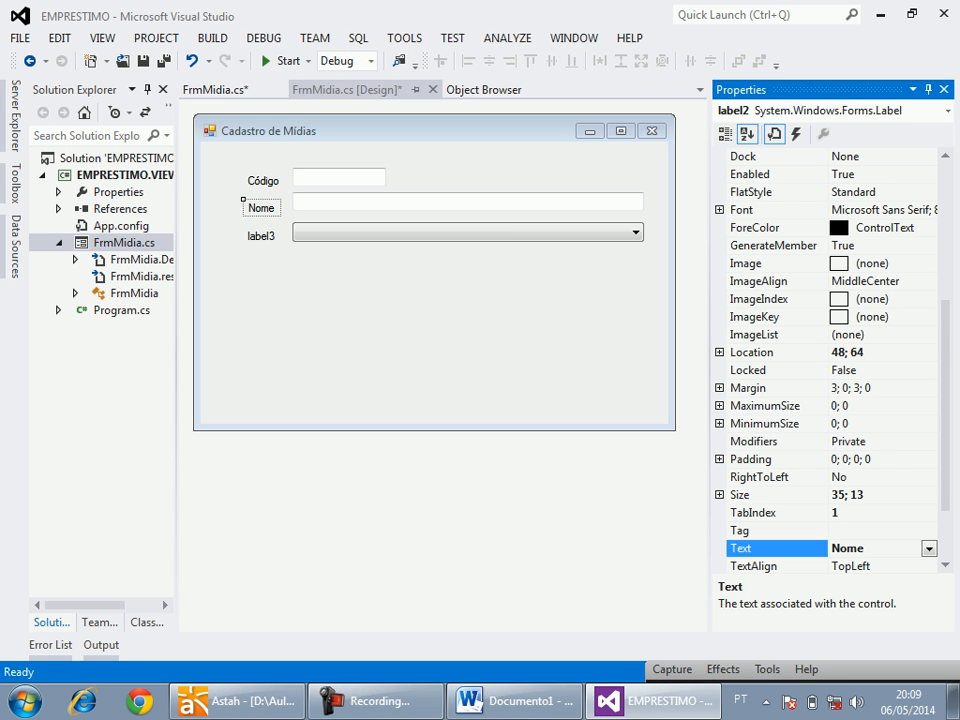
click(275, 262)
click(261, 236)
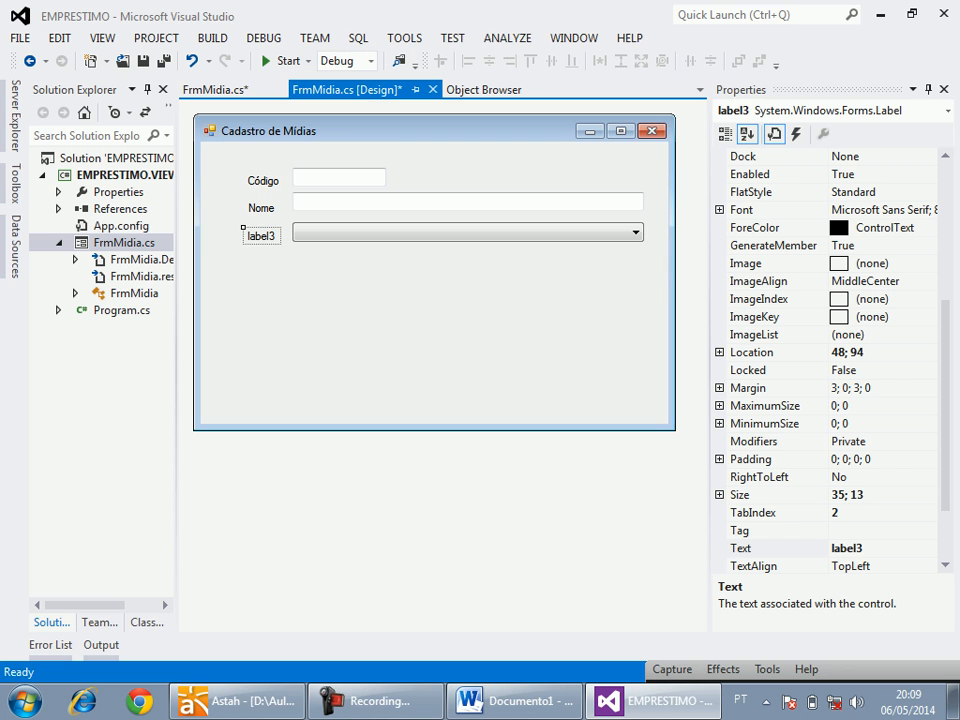
double_click(856, 549)
text(Tipo)
key(Return)
Align the three labels by their right edges and move the input fields closer to them.
drag(272, 259, 237, 171)
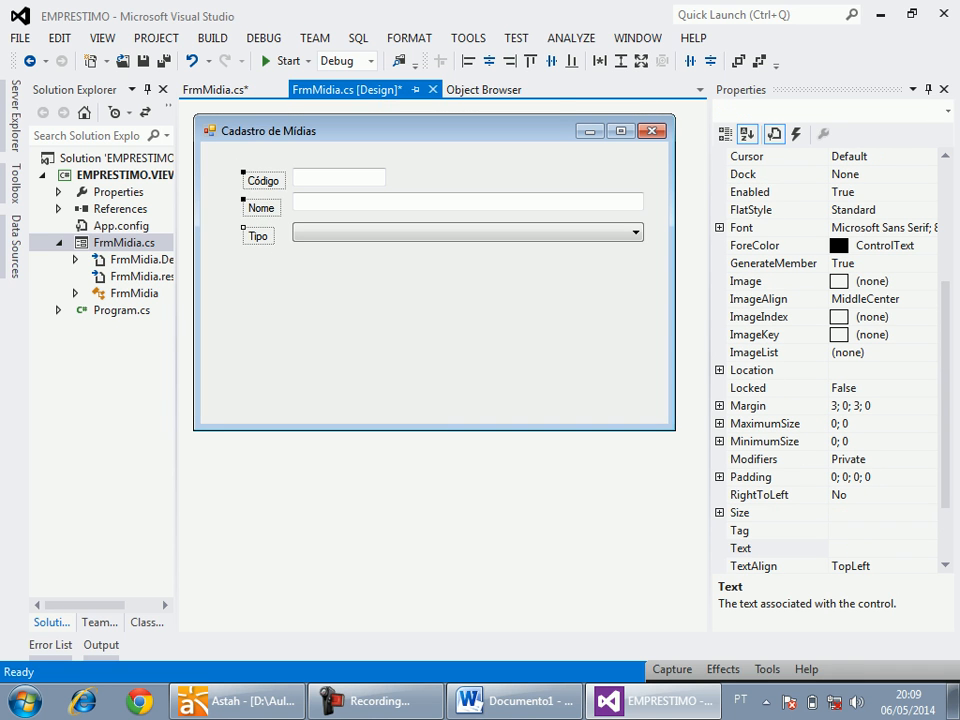
click(510, 61)
drag(491, 279, 326, 172)
drag(326, 175, 311, 175)
Narrow the Cadastro de Mídias form to a width of 494.
click(400, 305)
drag(677, 271, 657, 271)
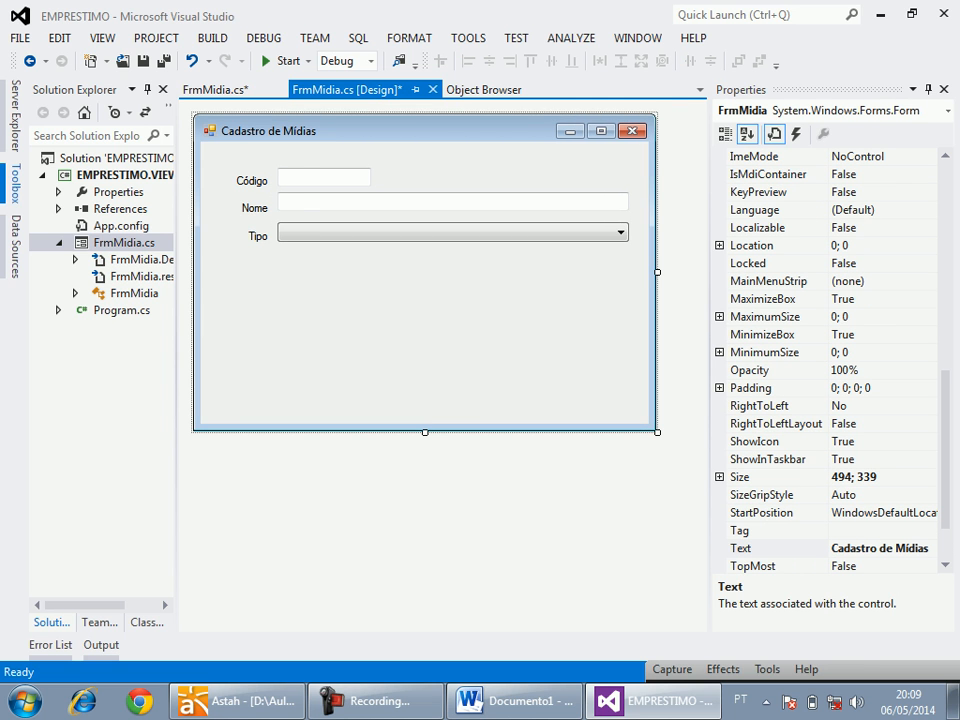
Place a 75 by 35 Button below the Tipo combo box and duplicate it alongside.
click(15, 183)
click(88, 184)
click(321, 270)
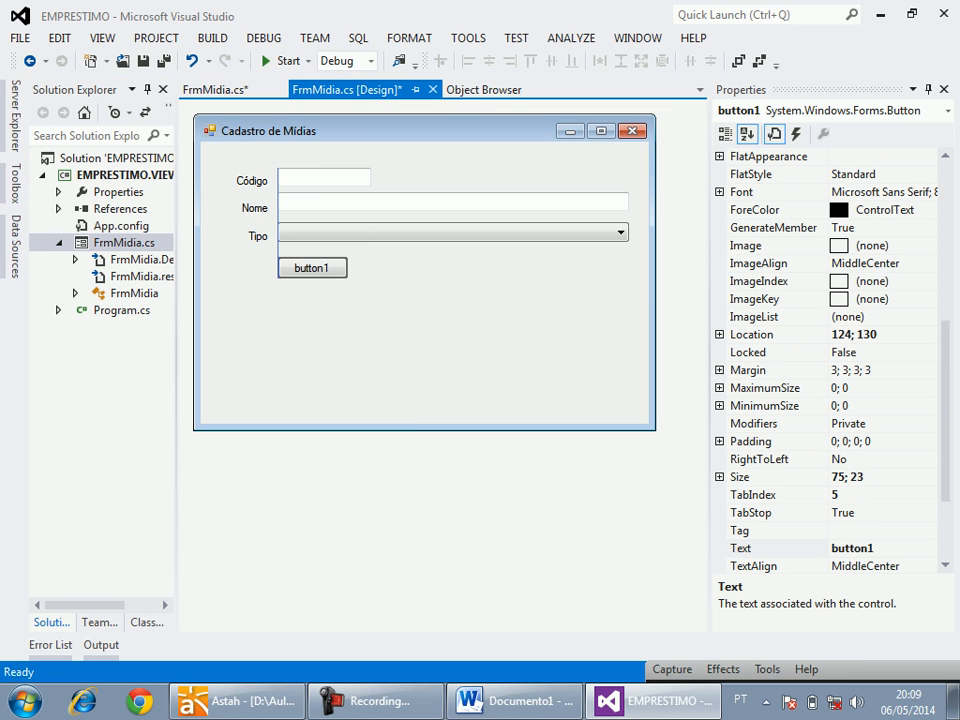
drag(312, 280, 388, 273)
Name the first button BtnNovo and set its text to "Novo".
click(312, 273)
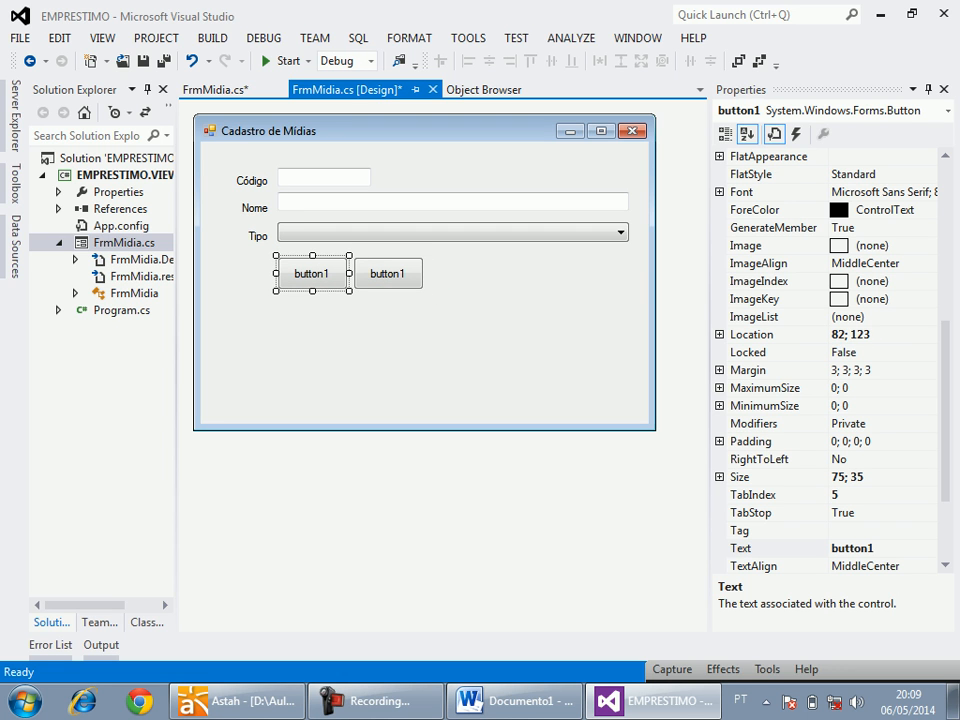
drag(945, 400, 945, 240)
double_click(868, 192)
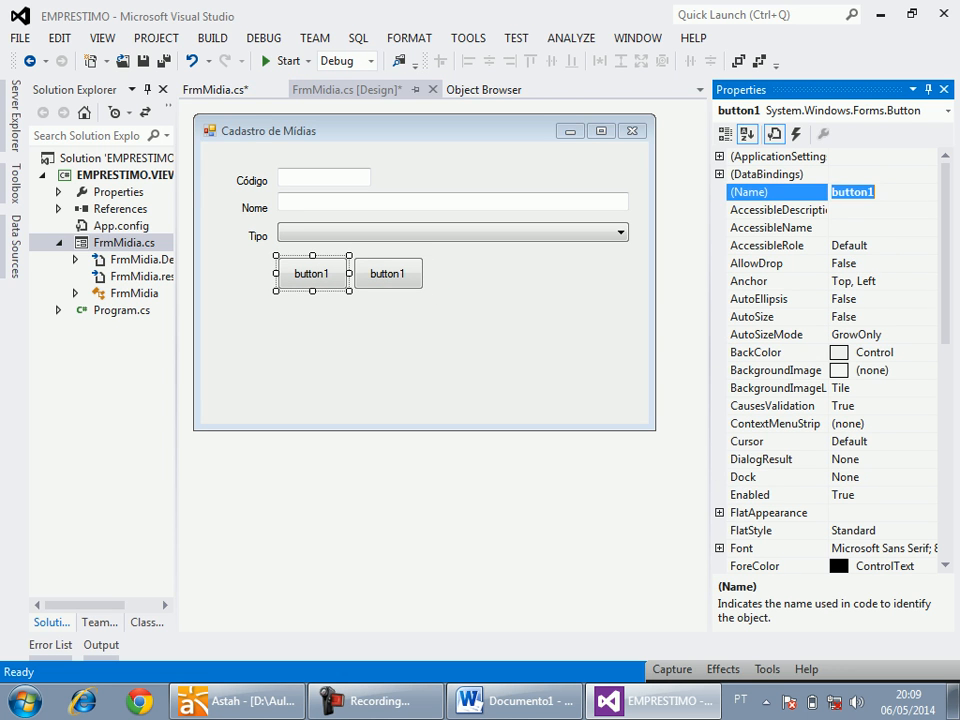
key(BackSpace)
text(BtnNovo)
key(Return)
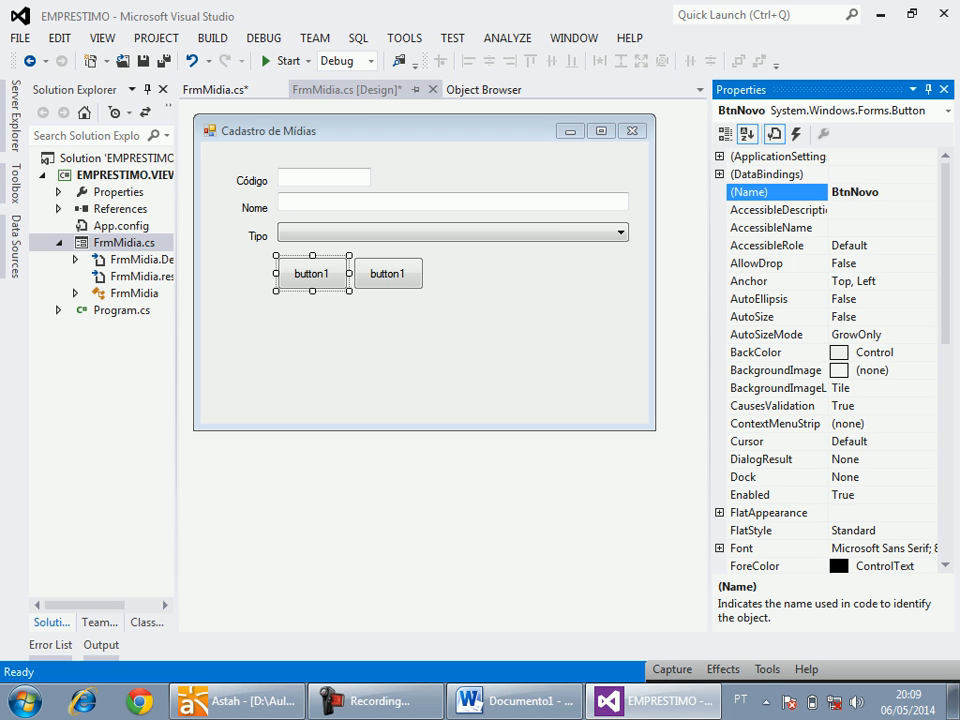
drag(945, 250, 945, 465)
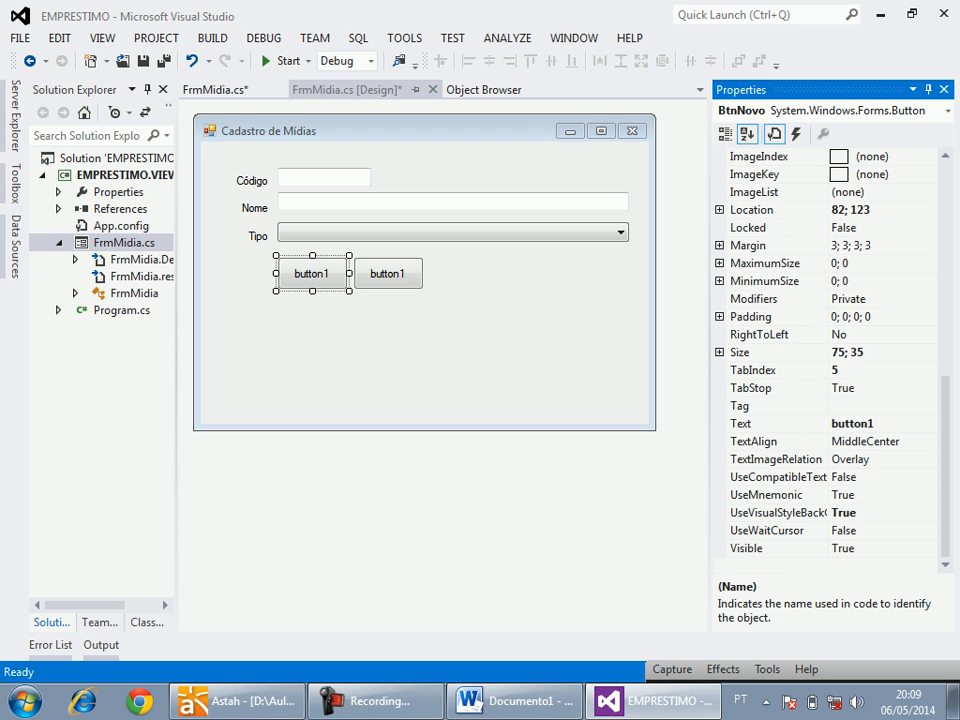
double_click(855, 424)
text(Novo)
key(Return)
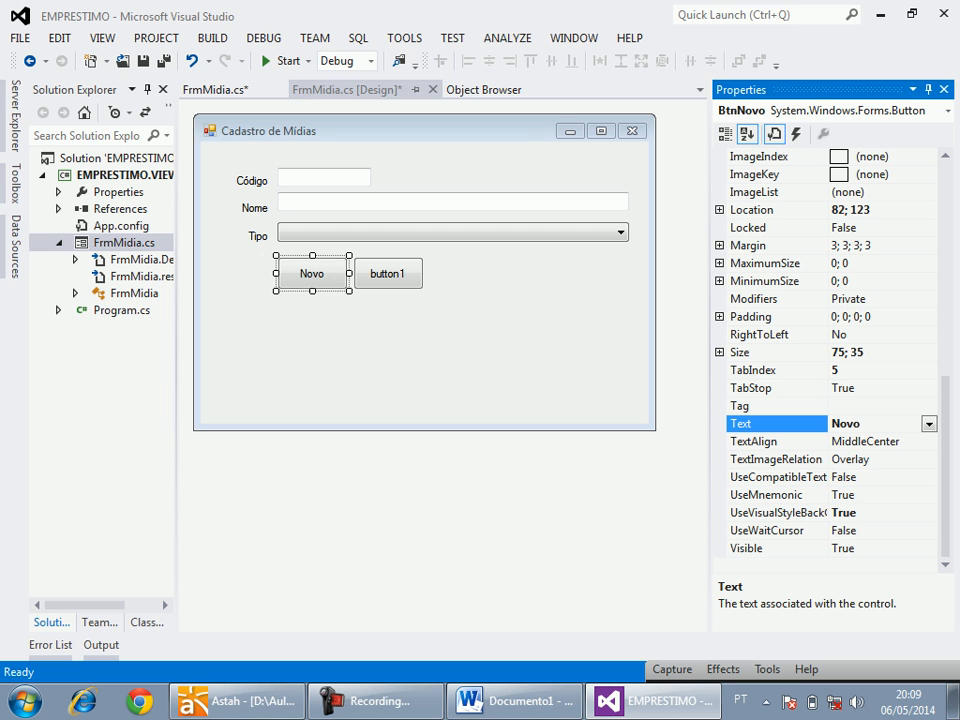
Name the second button BtnSalvar and set its text to "Salvar".
click(388, 273)
drag(945, 465, 945, 250)
double_click(852, 192)
text(BtnSalvar)
key(Return)
scroll(830, 360, down, 7)
double_click(760, 513)
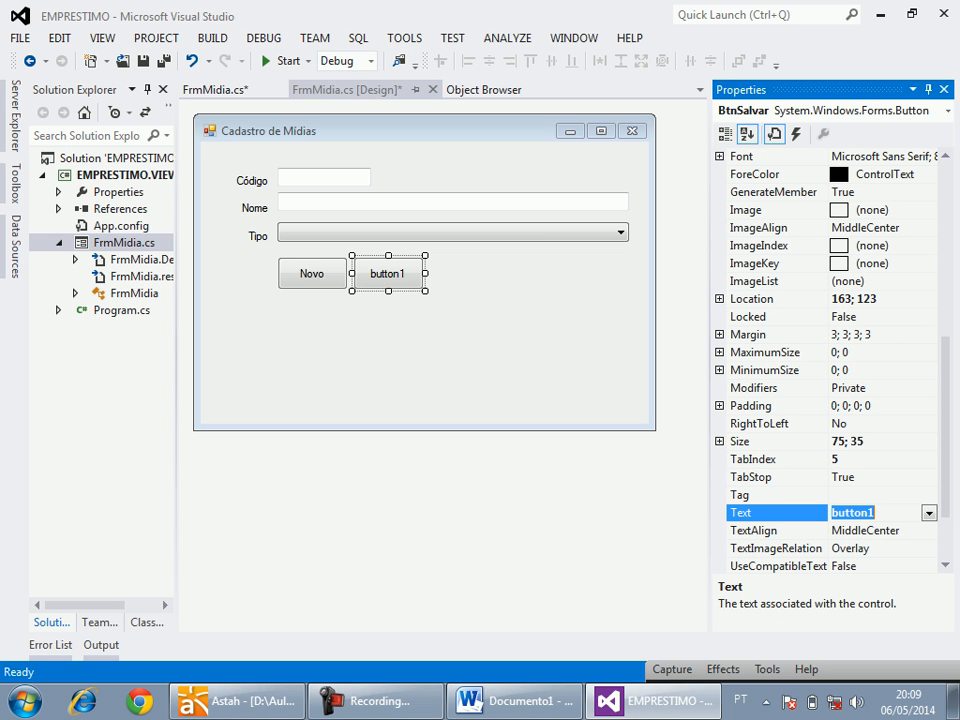
text(Sa)
key(Return)
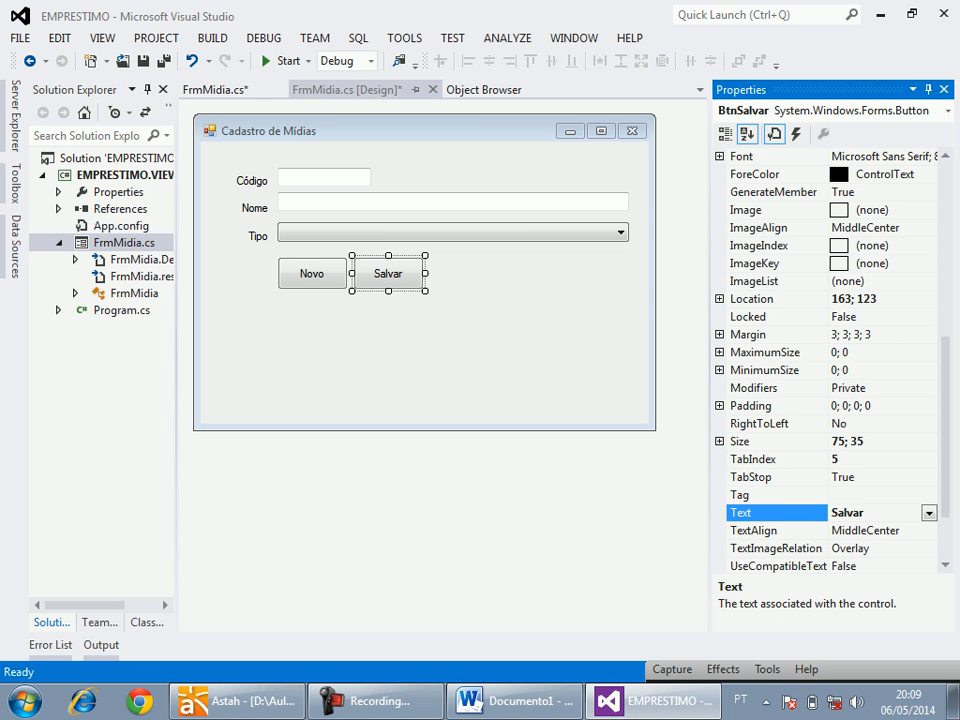
Increase the form's height to 477 and fill the area below the buttons with a DataGridView.
click(425, 350)
drag(425, 433, 425, 562)
click(16, 184)
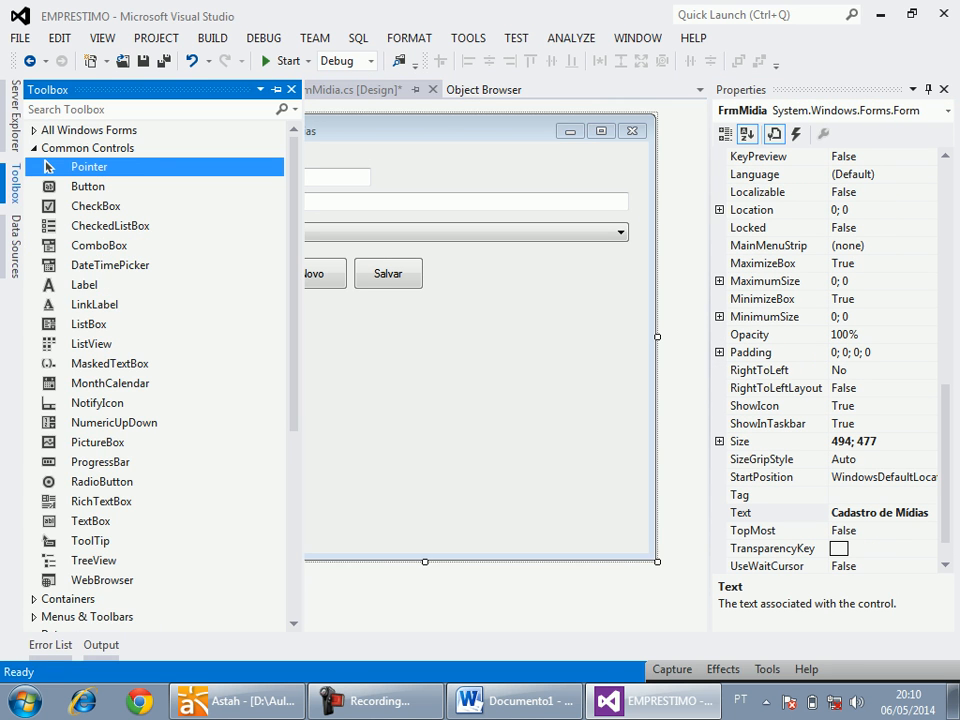
click(34, 148)
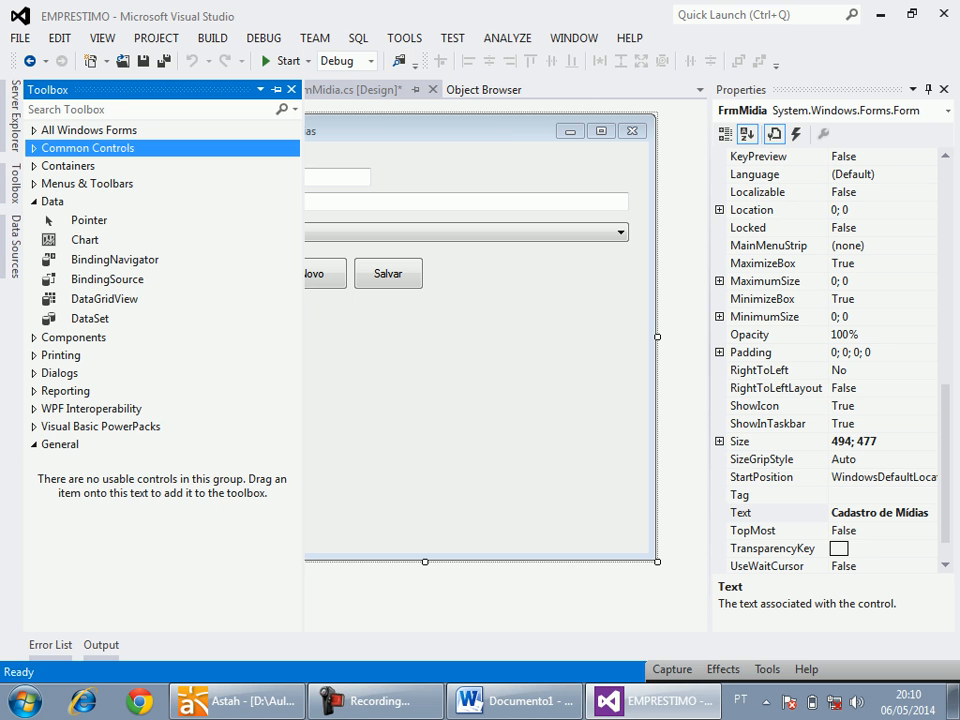
drag(104, 299, 240, 321)
drag(425, 366, 648, 366)
drag(423, 437, 423, 551)
Add an unbound, read-only text box column named Id with header "Id" to the grid.
right_click(445, 435)
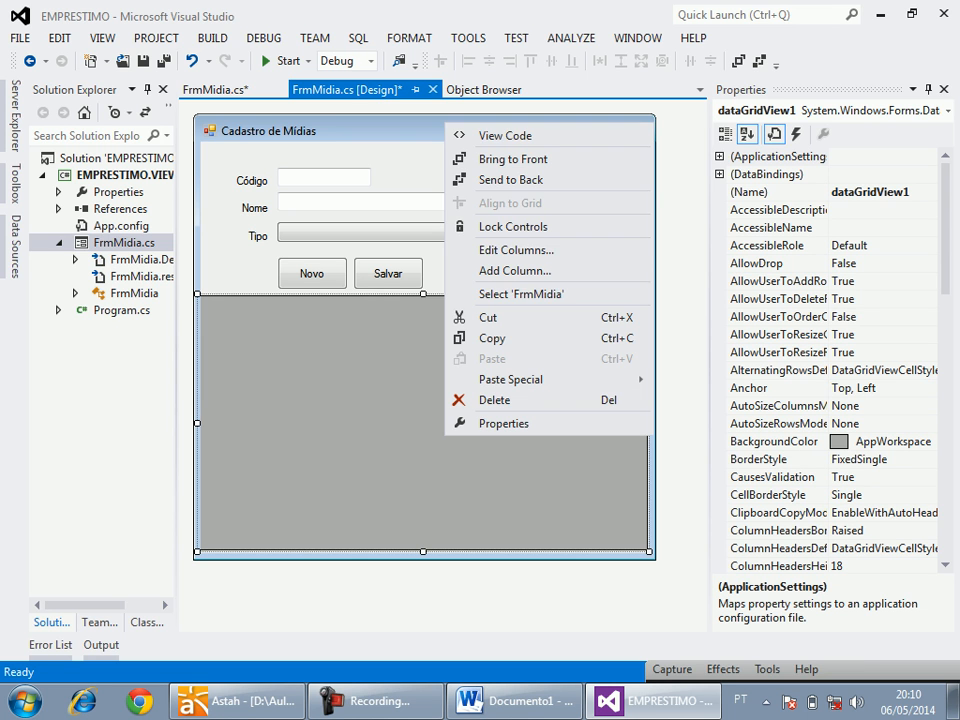
click(514, 250)
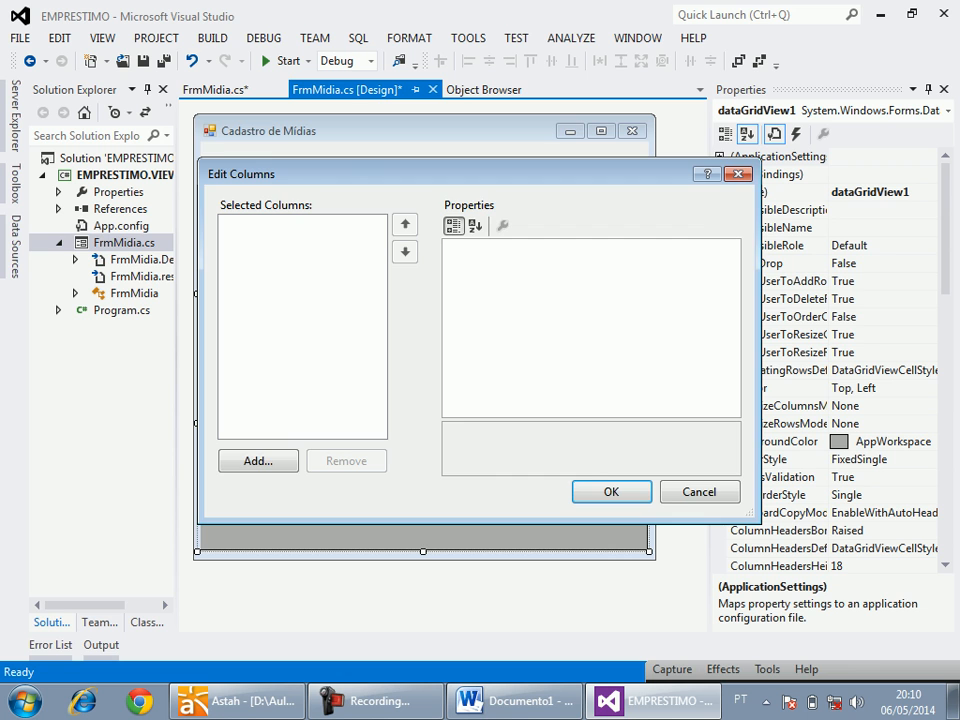
click(258, 460)
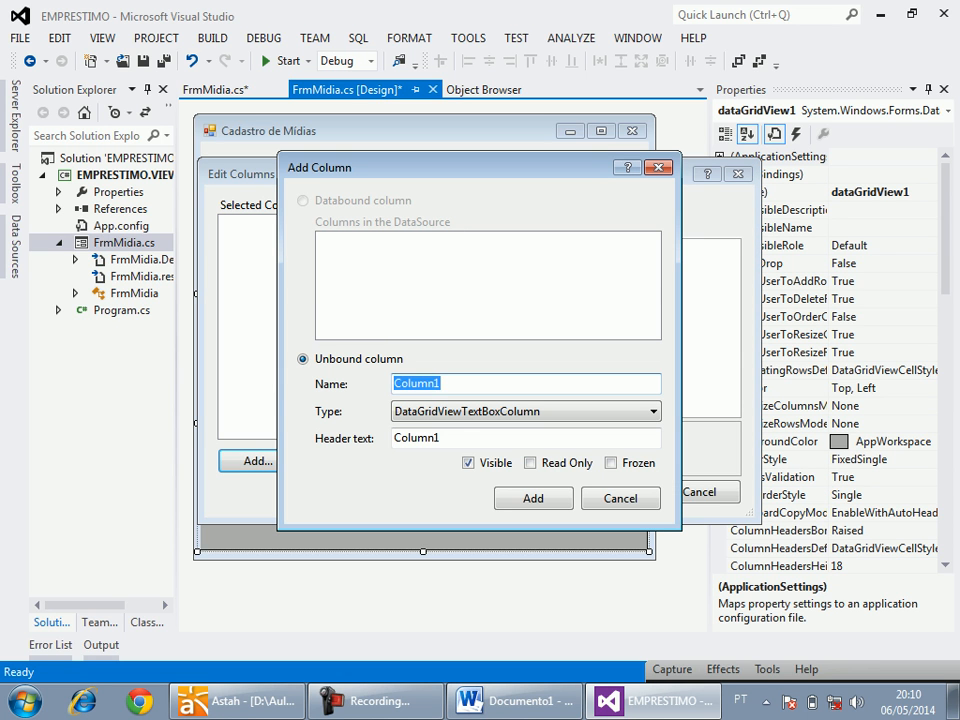
key(BackSpace)
double_click(428, 437)
text(ID)
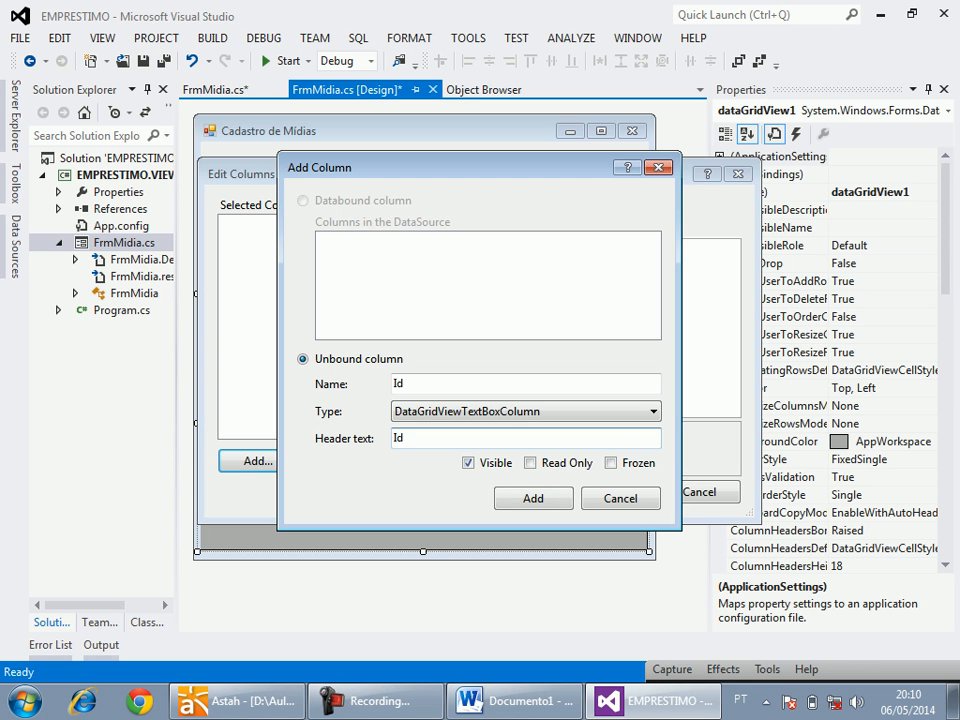
click(531, 463)
click(533, 498)
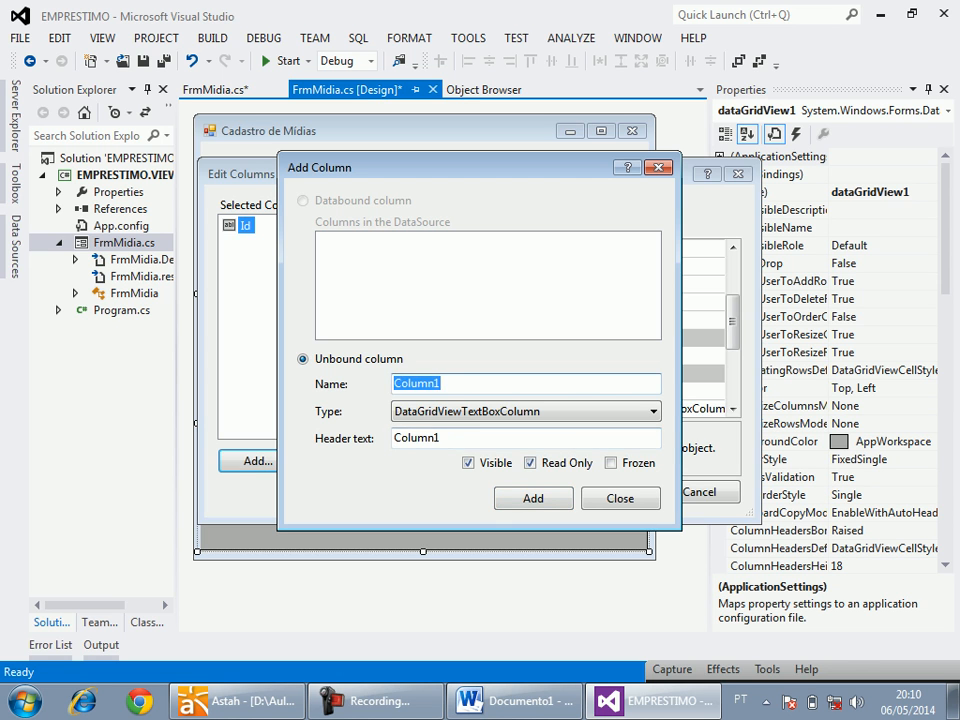
Add read-only text box columns Nome and Tipo, using the same words as their header texts.
text(No)
key(Tab)
key(Tab)
text(Nome)
key(Return)
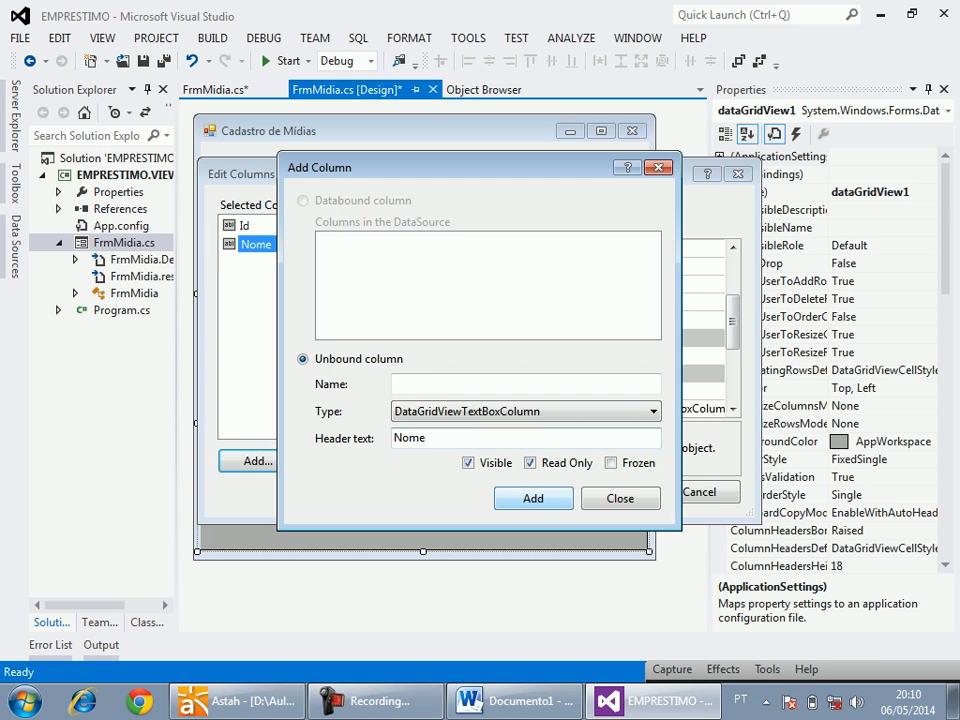
text(Tipo)
key(Tab)
key(Tab)
text(Tipo)
key(Return)
Add a read-only DataGridViewButtonColumn named BtnAlterar with the header text "Alterar".
click(526, 411)
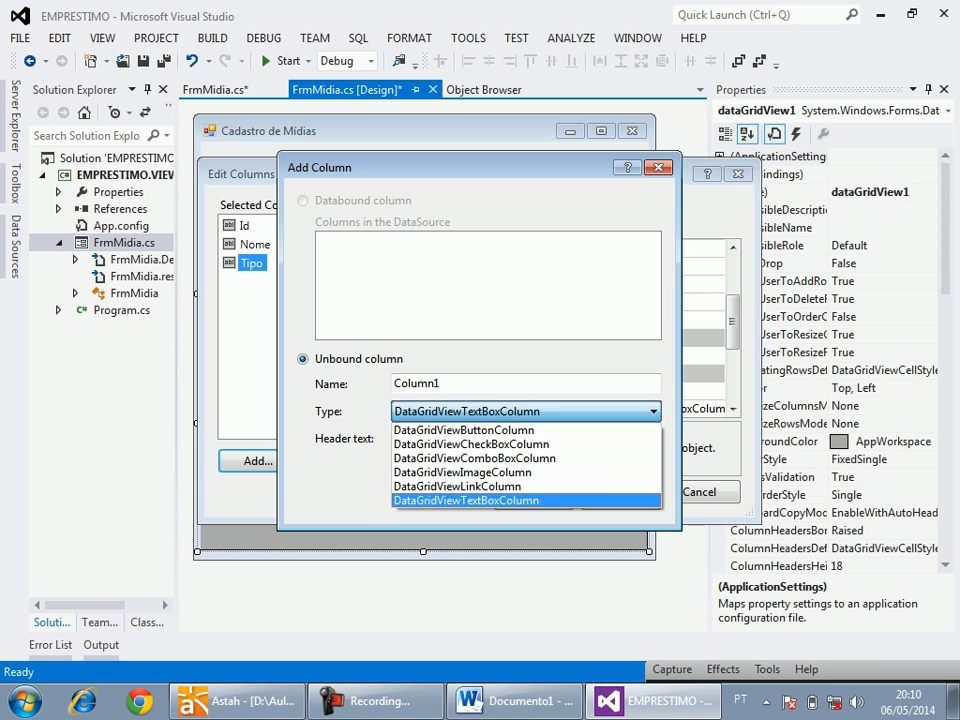
key(Up)
key(Return)
key(shift+Tab)
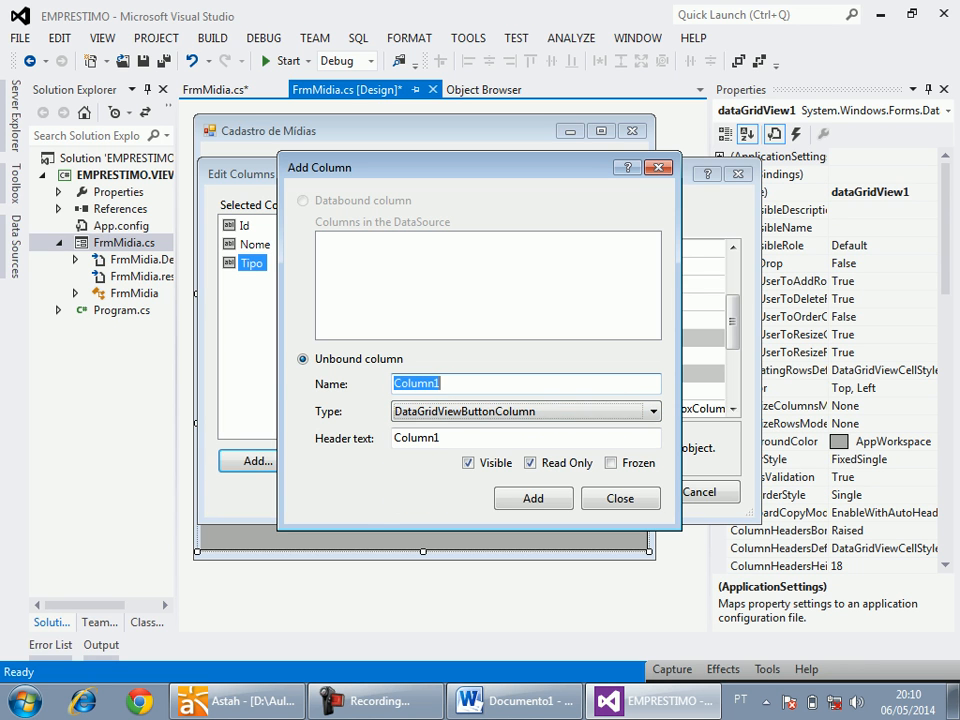
text(BtnAlterar)
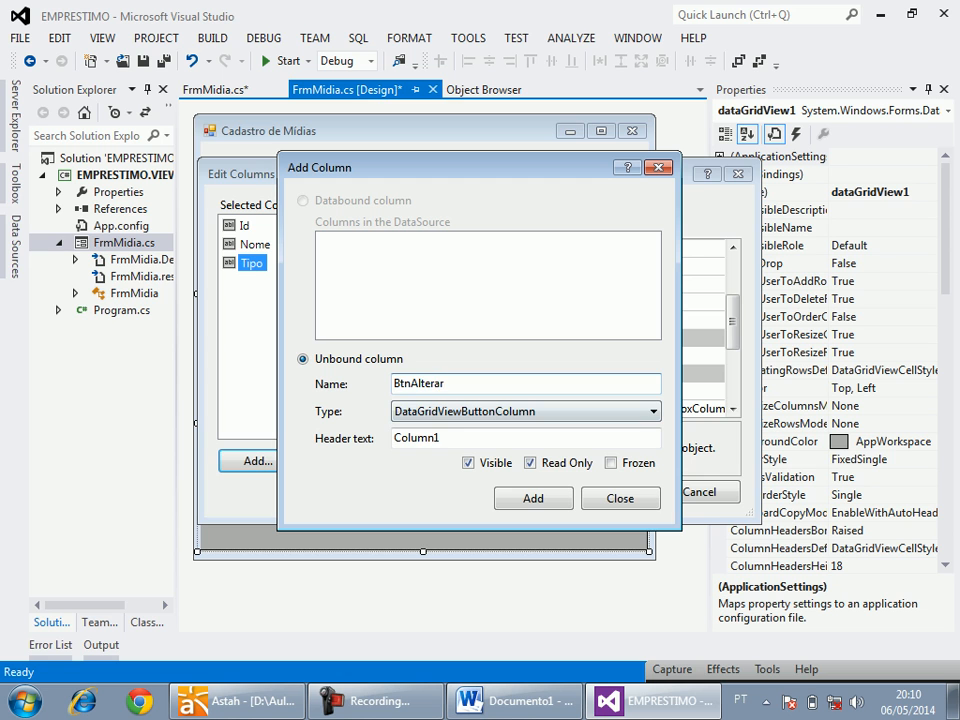
key(Tab)
text(Alte)
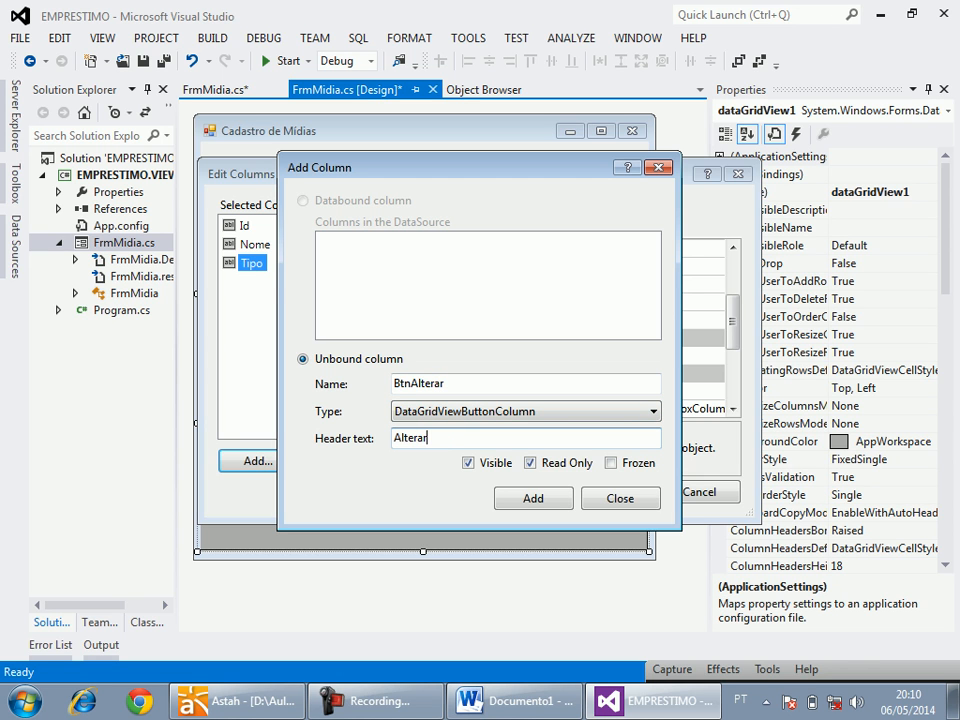
key(Return)
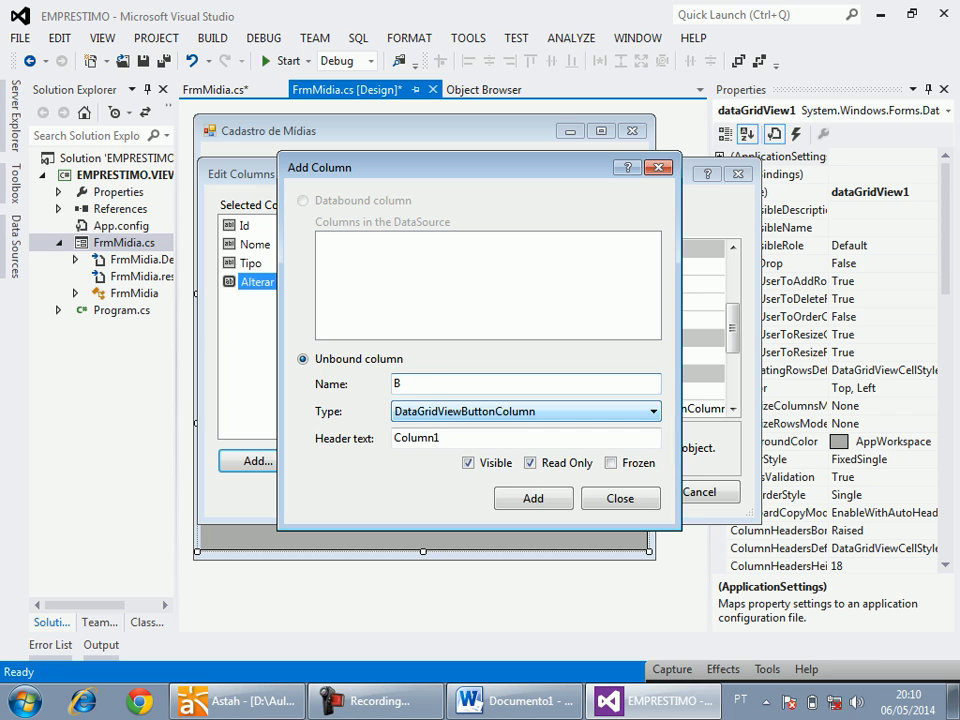
Add a read-only DataGridViewButtonColumn named BtnExcluir with the header text "Excluir" and finish adding columns.
text(B)
click(600, 411)
click(526, 430)
click(526, 384)
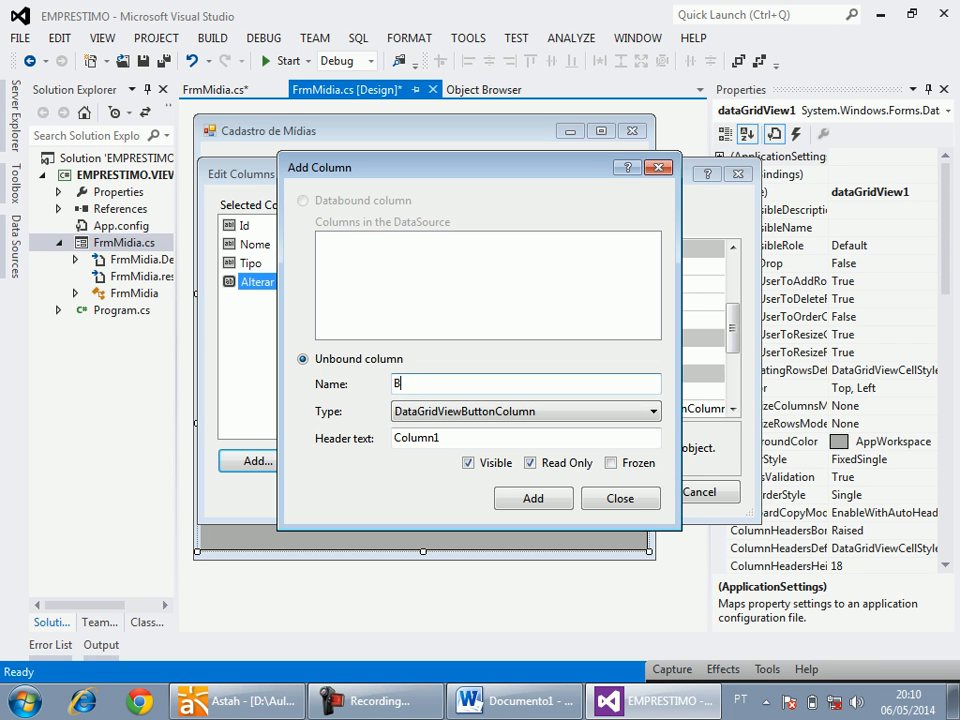
text(tnExcluir)
key(Tab)
text(Excluir)
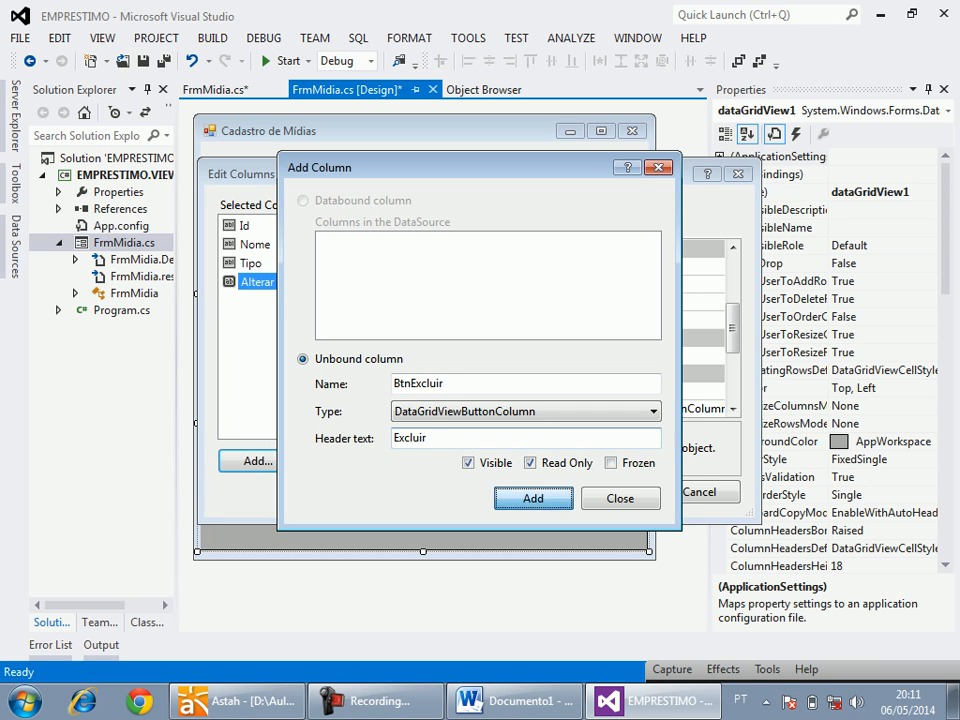
key(Return)
key(Escape)
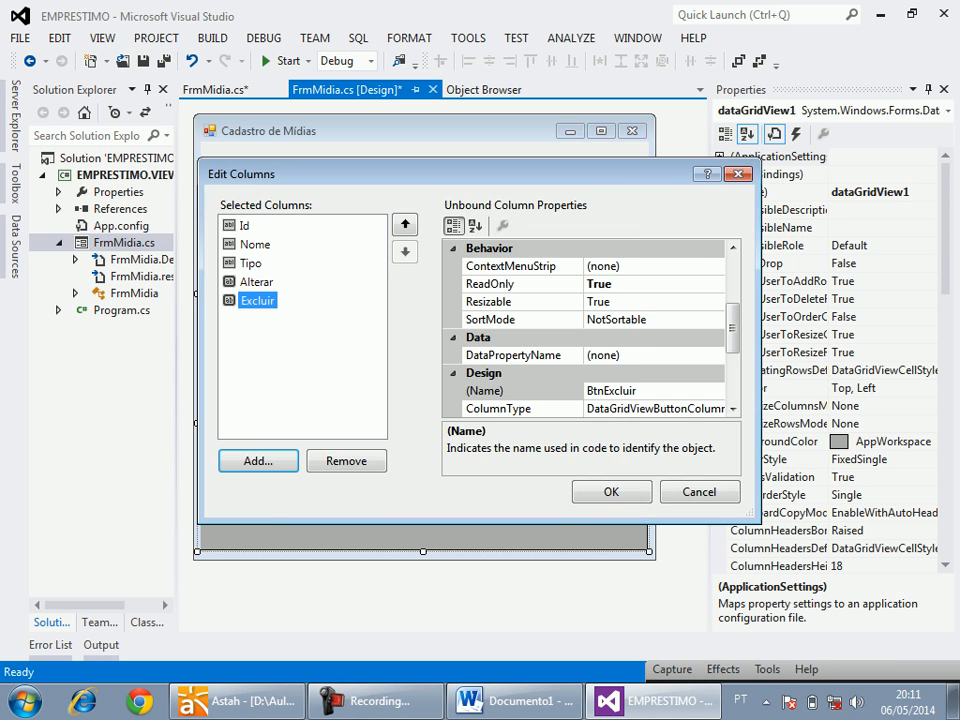
Set the Nome column's width to 250 and apply the grid's column changes.
key(Up)
key(Up)
key(Up)
scroll(584, 325, down, 3)
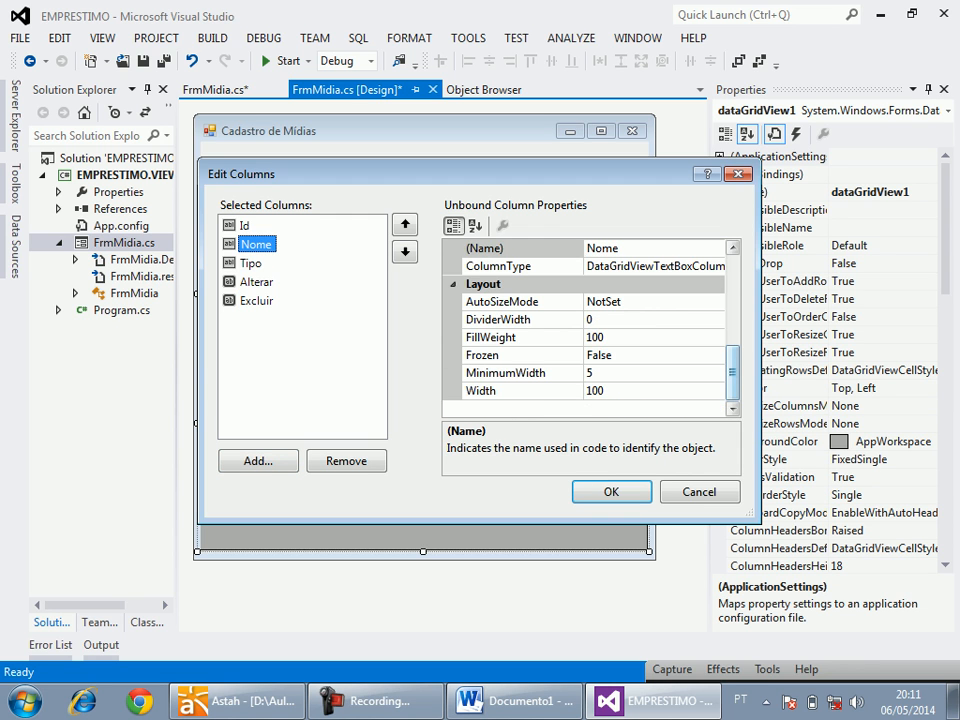
double_click(640, 391)
text(250)
key(Return)
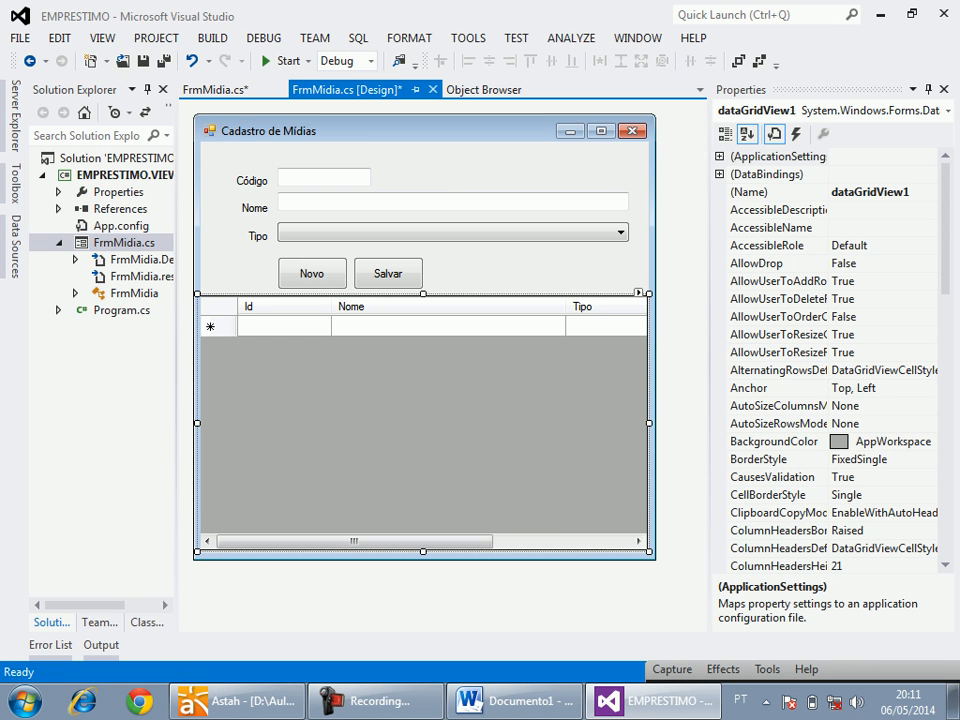
Auto-hide the Solution Explorer and widen the Cadastro de Mídias form beyond the grid.
click(520, 272)
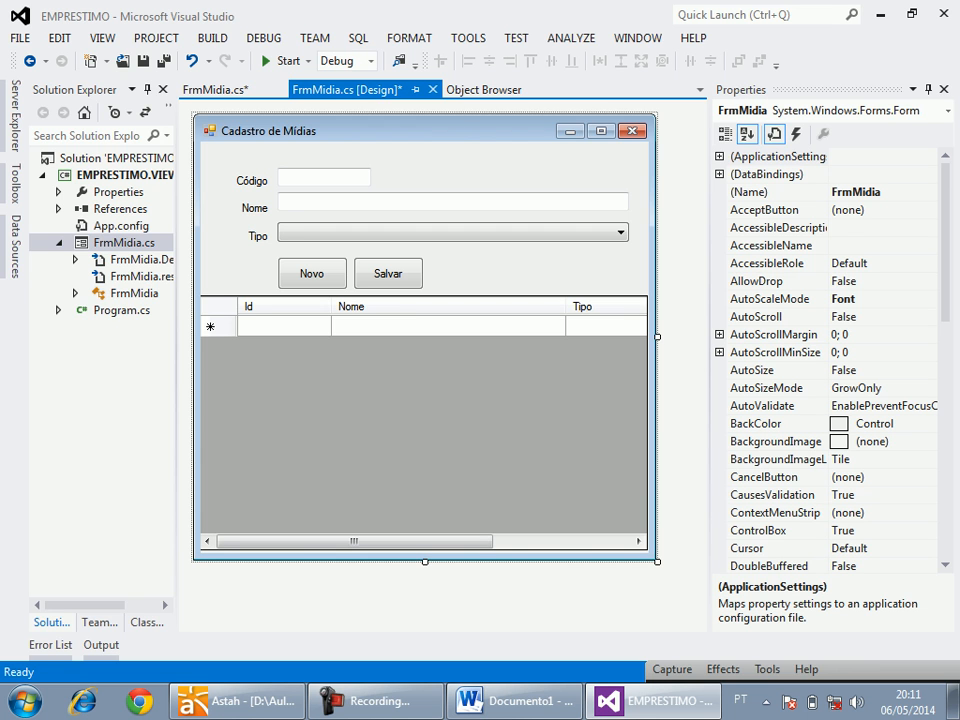
click(147, 90)
drag(508, 337, 598, 337)
Anchor the grid to the top, bottom, left and right of the form.
click(440, 420)
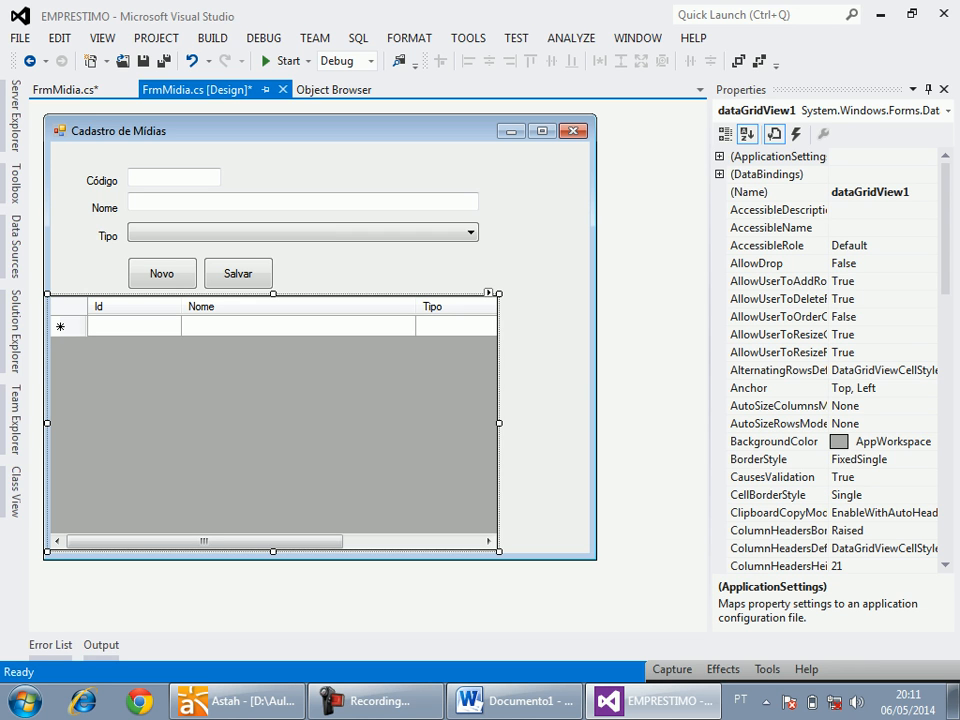
click(886, 388)
click(929, 389)
click(921, 440)
click(882, 468)
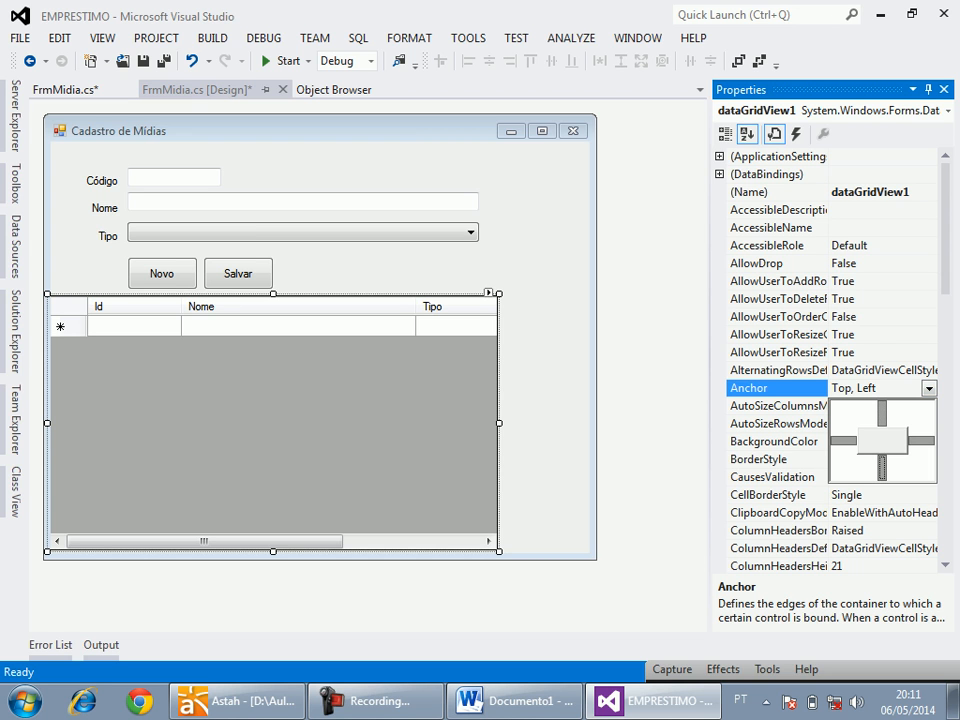
key(Return)
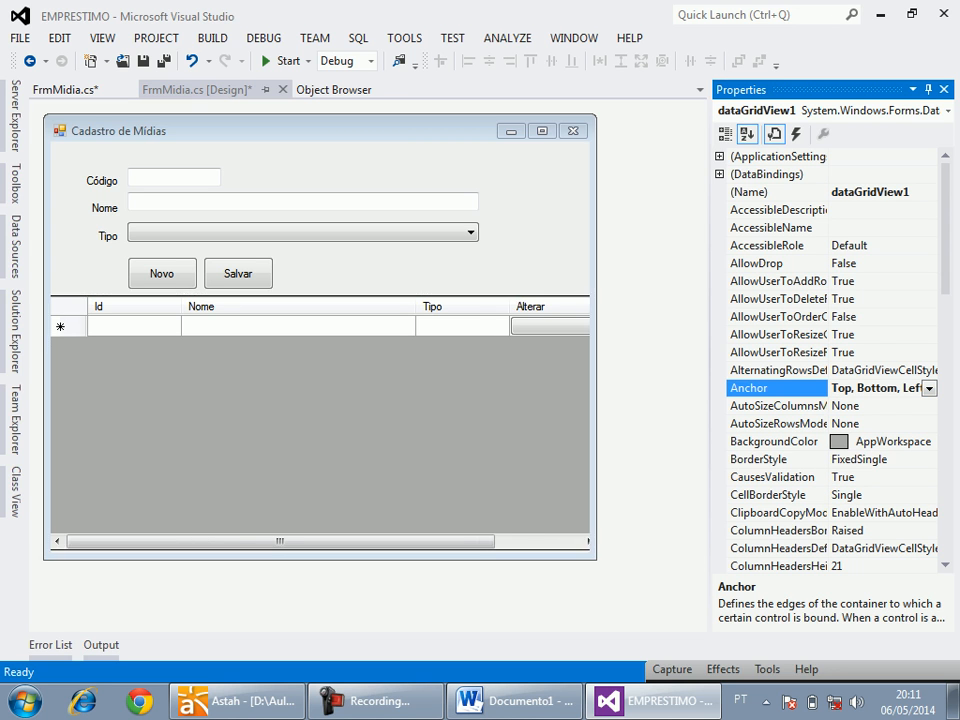
Set the widths of the grid's Alterar and Excluir button columns to 60.
right_click(449, 407)
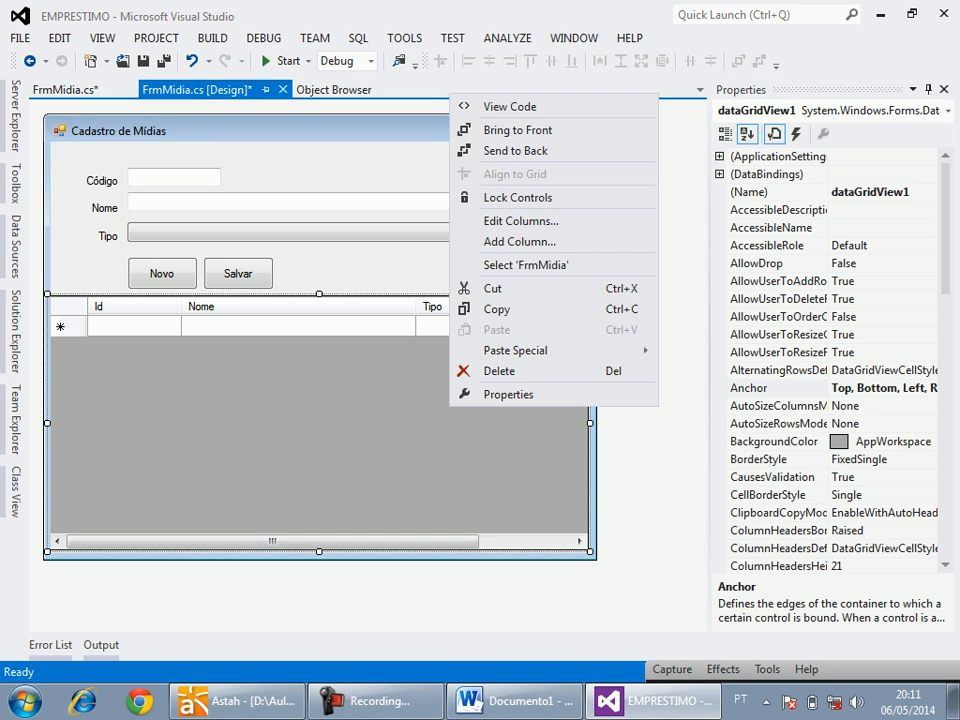
click(520, 220)
click(257, 282)
click(733, 376)
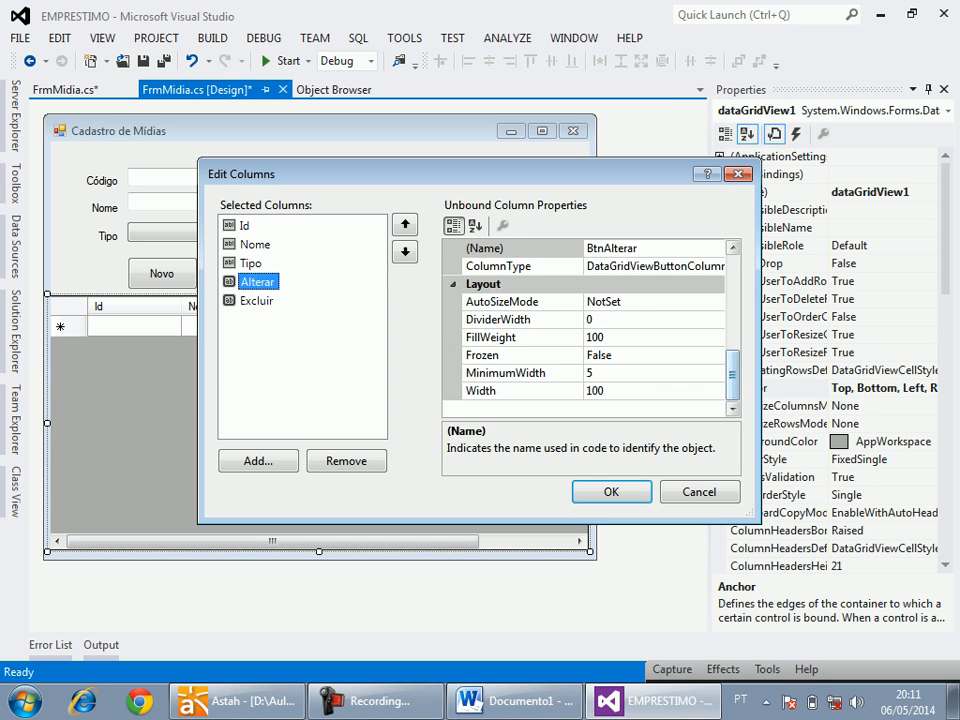
click(625, 375)
double_click(612, 391)
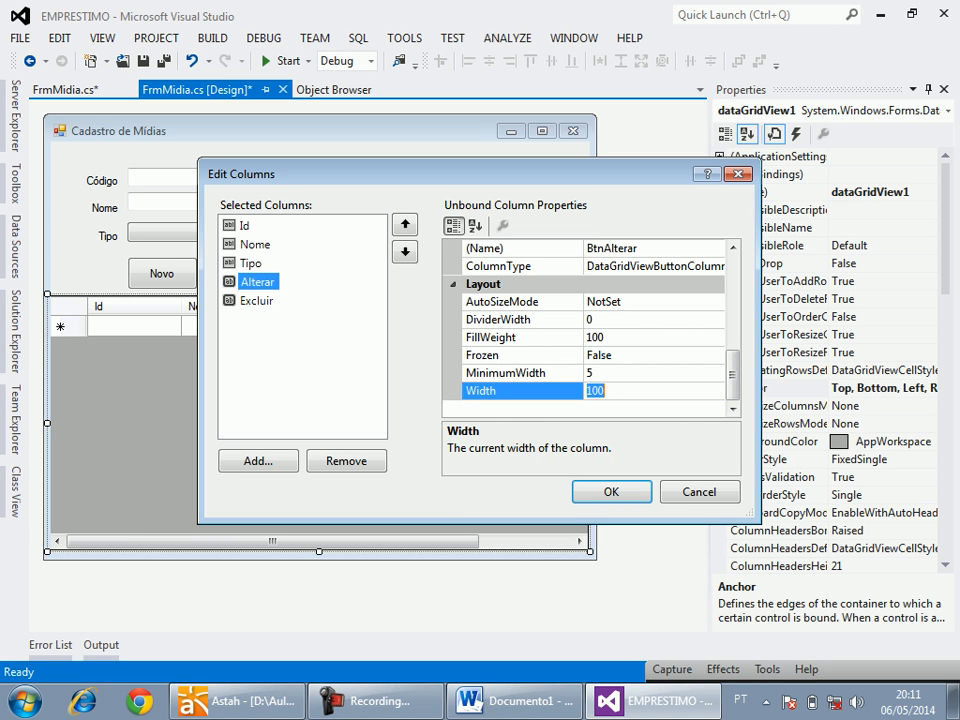
text(60)
click(257, 301)
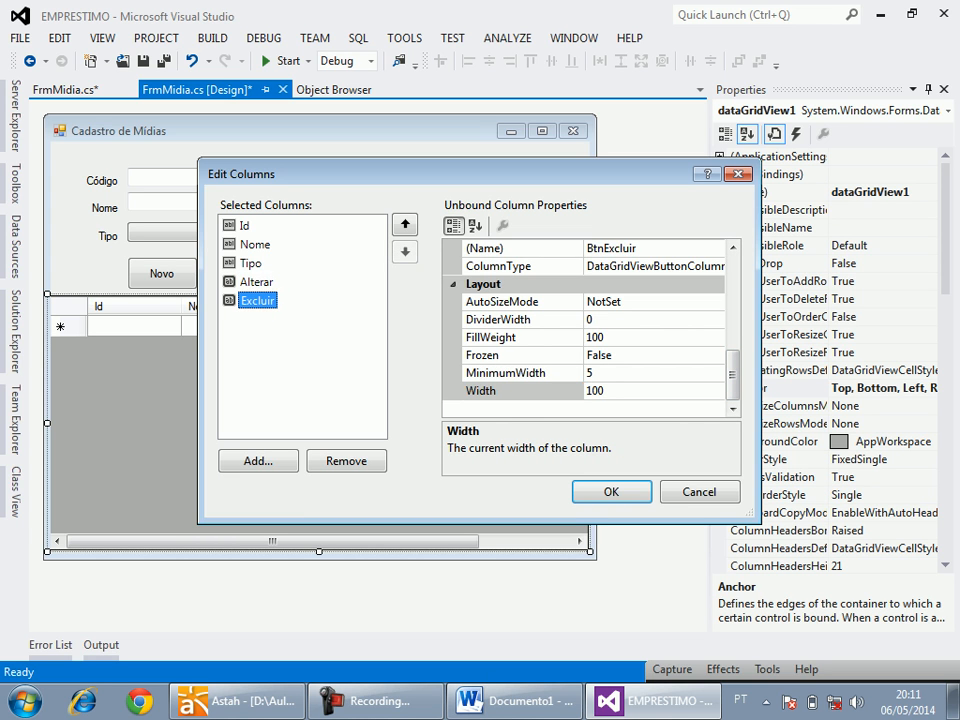
click(612, 391)
double_click(608, 391)
text(60)
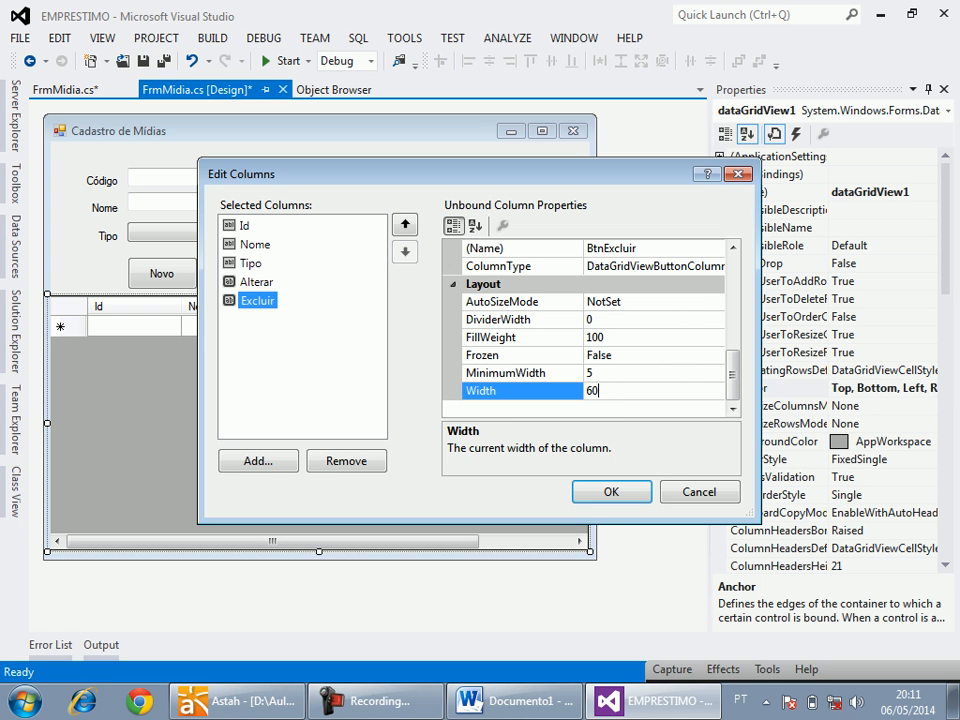
Set the Nome column's width to 220 and apply the column changes.
click(255, 244)
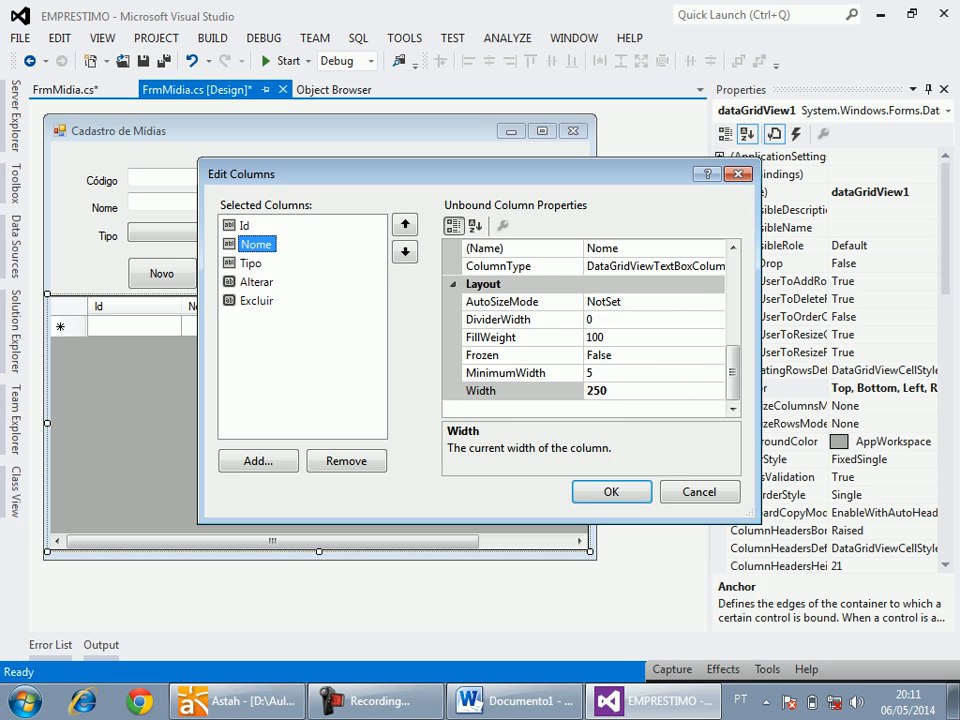
drag(601, 390, 594, 390)
text(2)
key(Return)
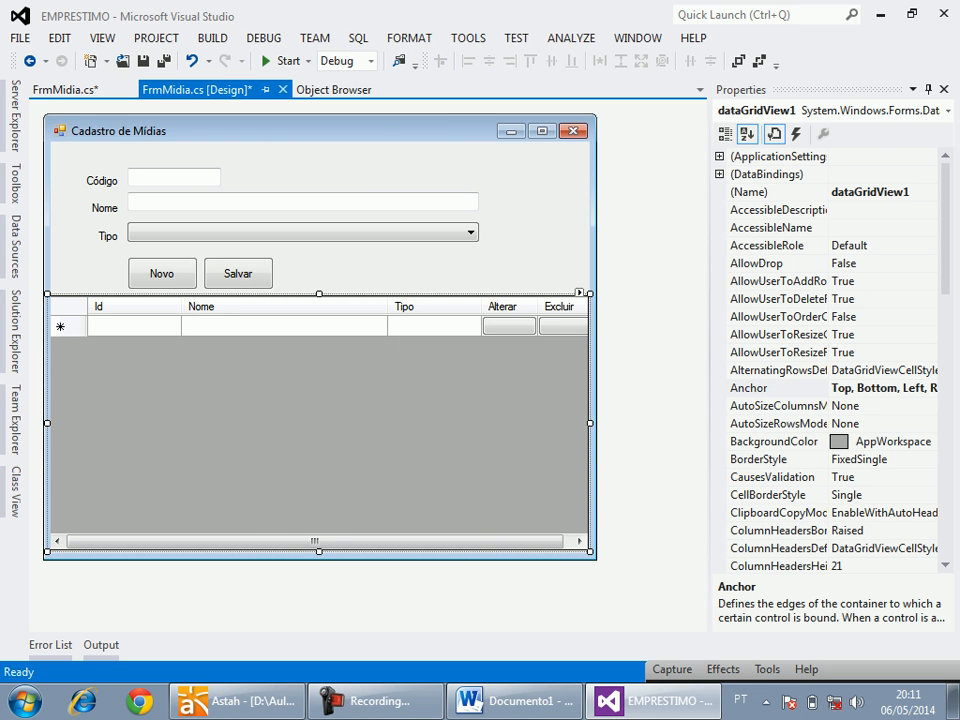
Widen the form to 627 so that all grid columns fit, and save it.
click(540, 220)
drag(598, 337, 633, 337)
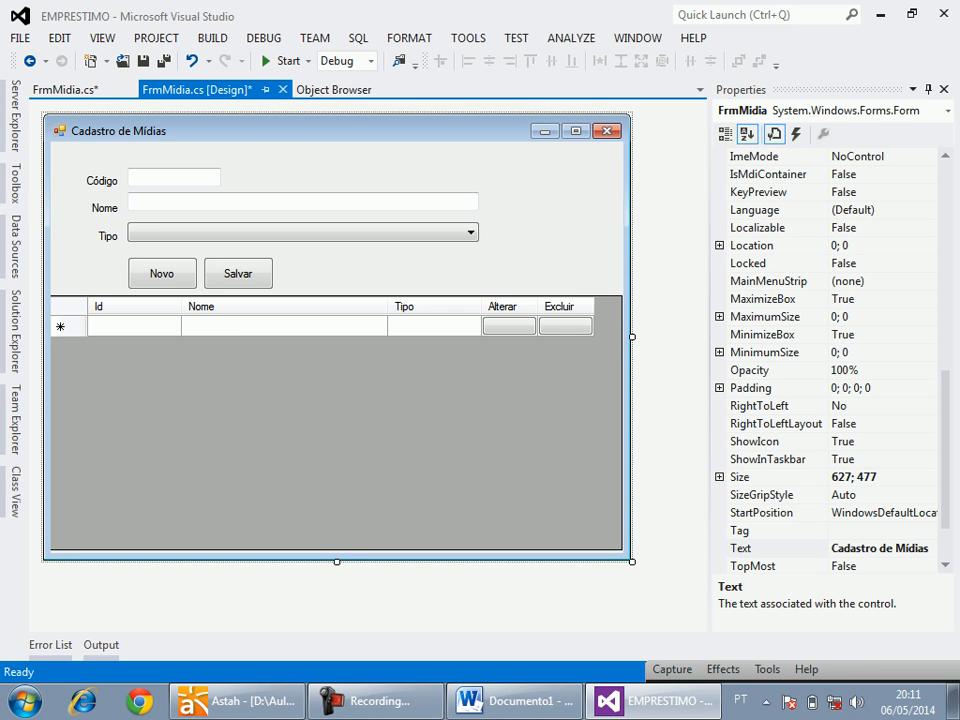
key(ctrl+s)
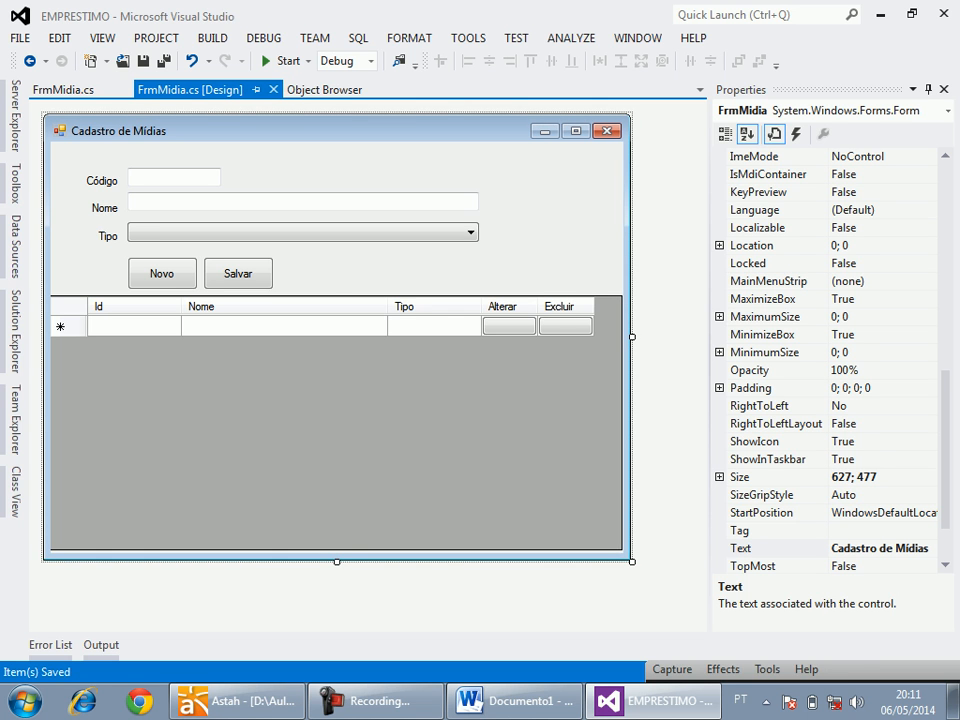
Name the grid GrdItens.
click(530, 400)
double_click(884, 192)
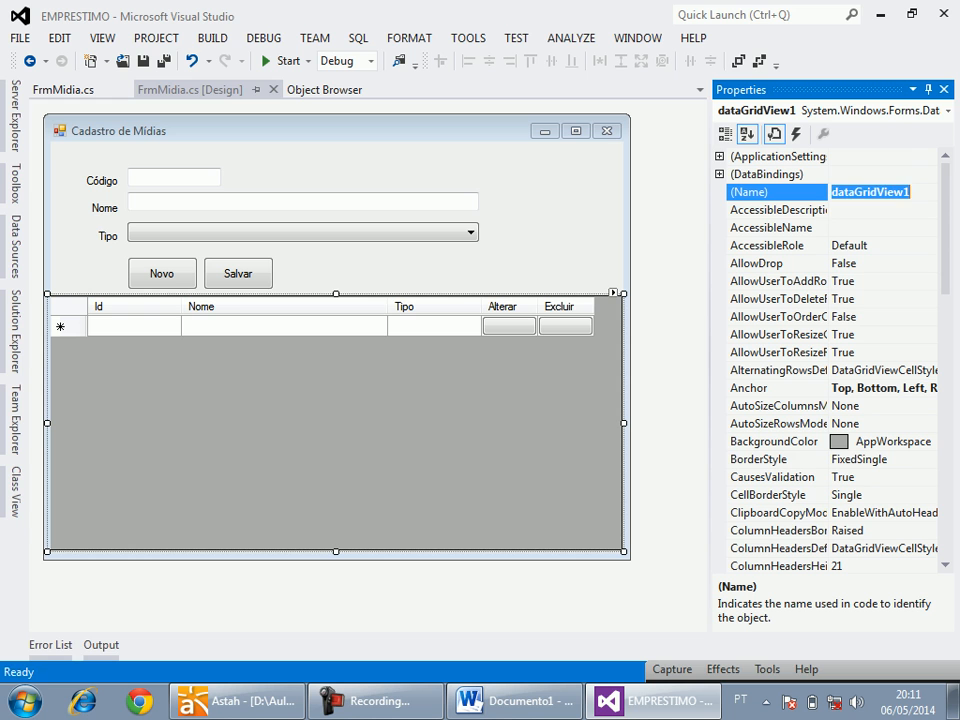
text(GrdItens)
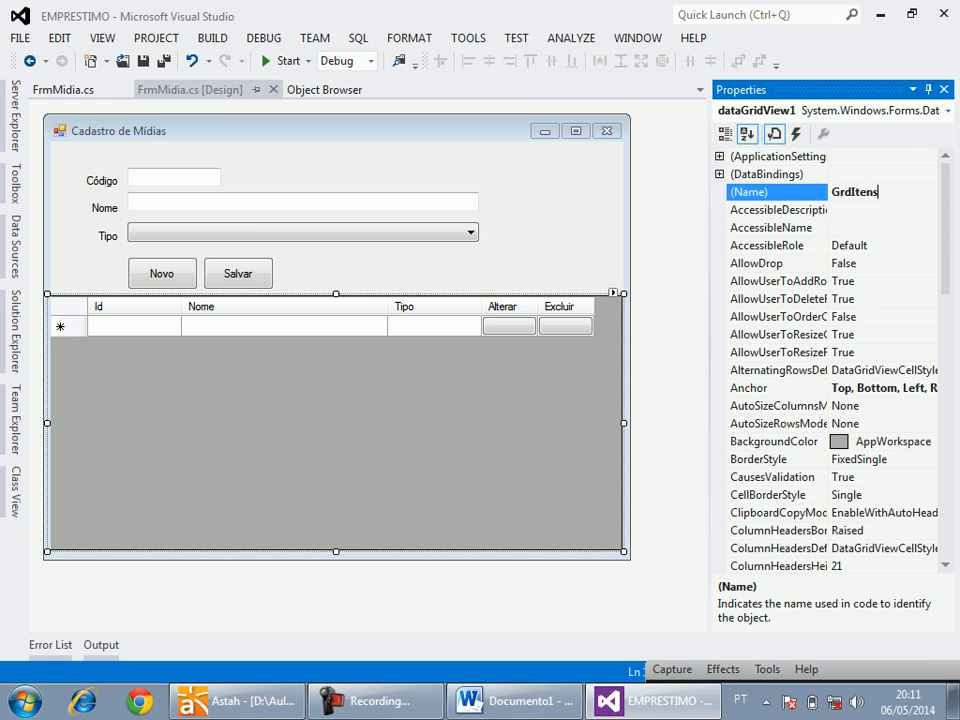
key(Return)
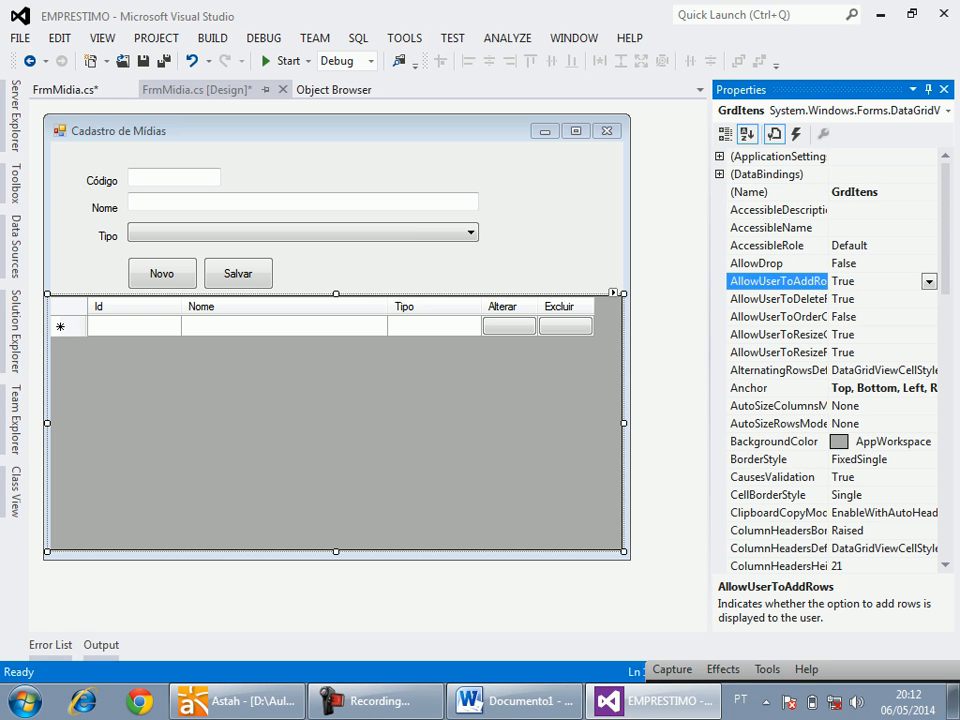
Disable adding and deleting rows by the user in the grid and save the form.
double_click(775, 281)
double_click(775, 299)
click(556, 226)
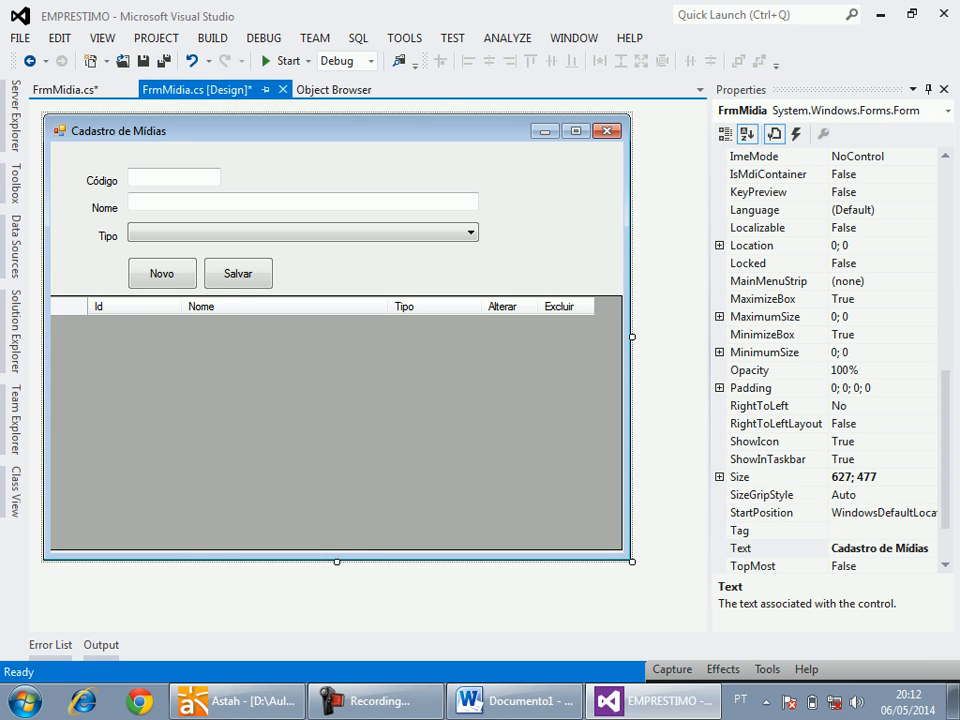
key(ctrl+s)
Nudge the Novo and Salvar buttons up together, closer to the Tipo combo box.
drag(115, 260, 235, 274)
key(Up)
key(Up)
key(Up)
key(Up)
key(Up)
key(Up)
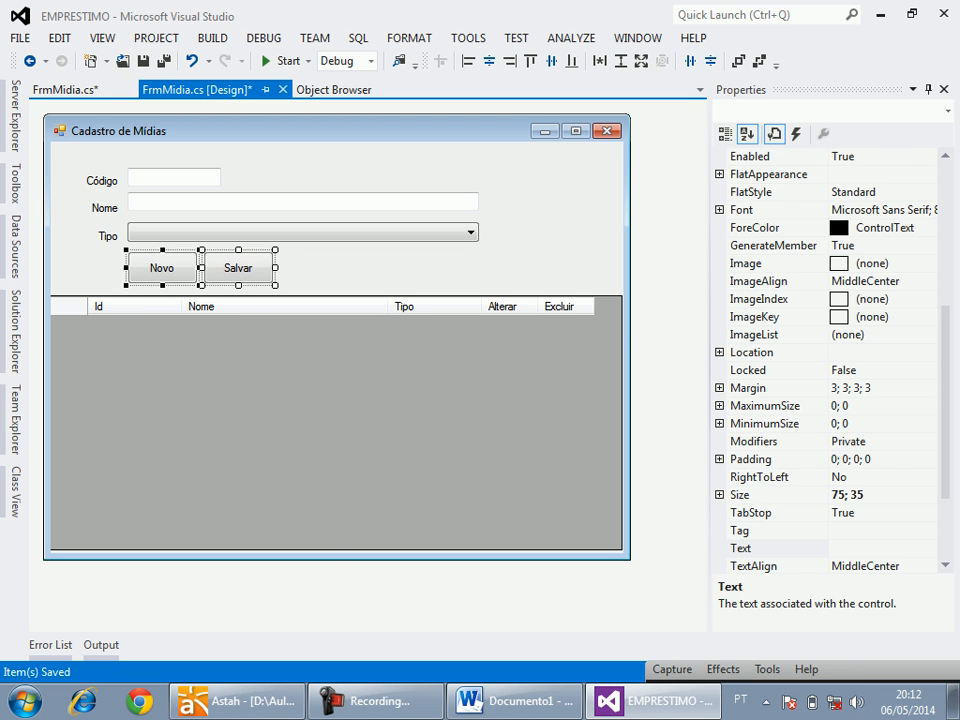
click(400, 268)
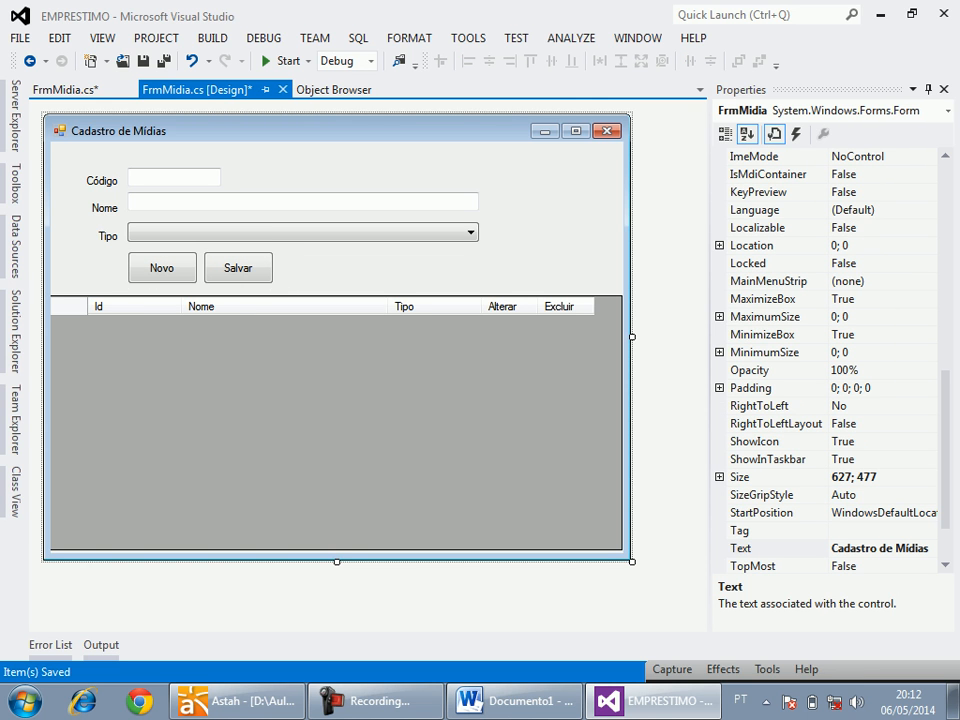
Widen the Nome text box and the Tipo combo box together towards the form's right edge.
drag(489, 197, 451, 229)
click(446, 203)
key(shift+Right)
key(shift+Right)
key(shift+Right)
key(shift+Right)
key(shift+Right)
key(shift+Right)
key(shift+Right)
key(shift+Right)
key(shift+Right)
key(shift+Right)
key(shift+Right)
key(shift+Right)
key(shift+Right)
key(shift+Right)
key(shift+Right)
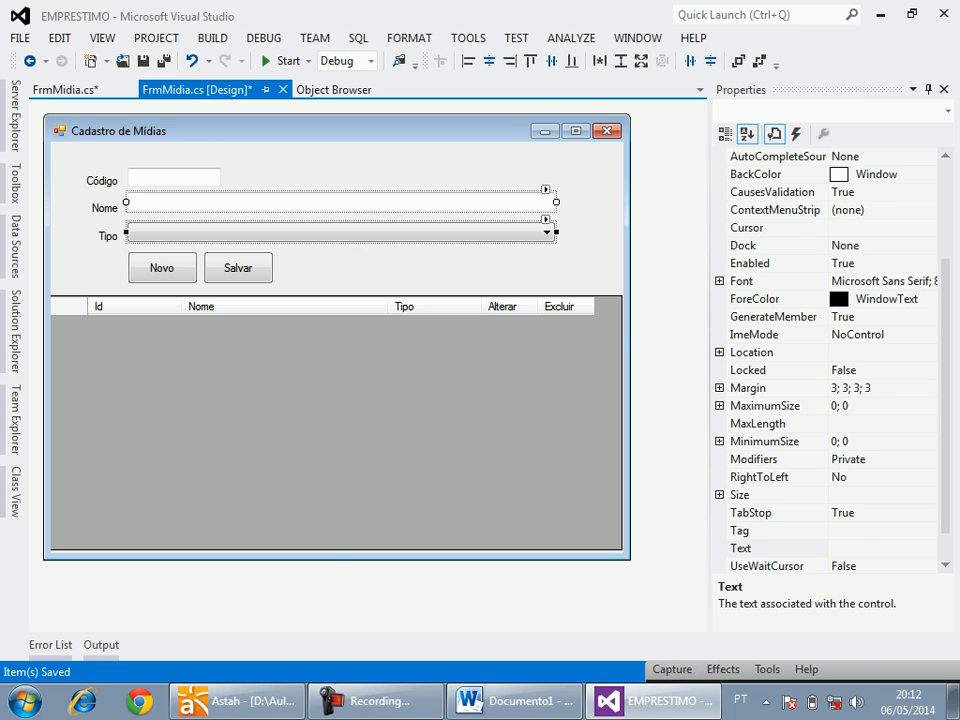
Save the form, and nudge all labels, input fields and the Novo and Salvar buttons up together towards the title bar.
key(Escape)
key(ctrl+s)
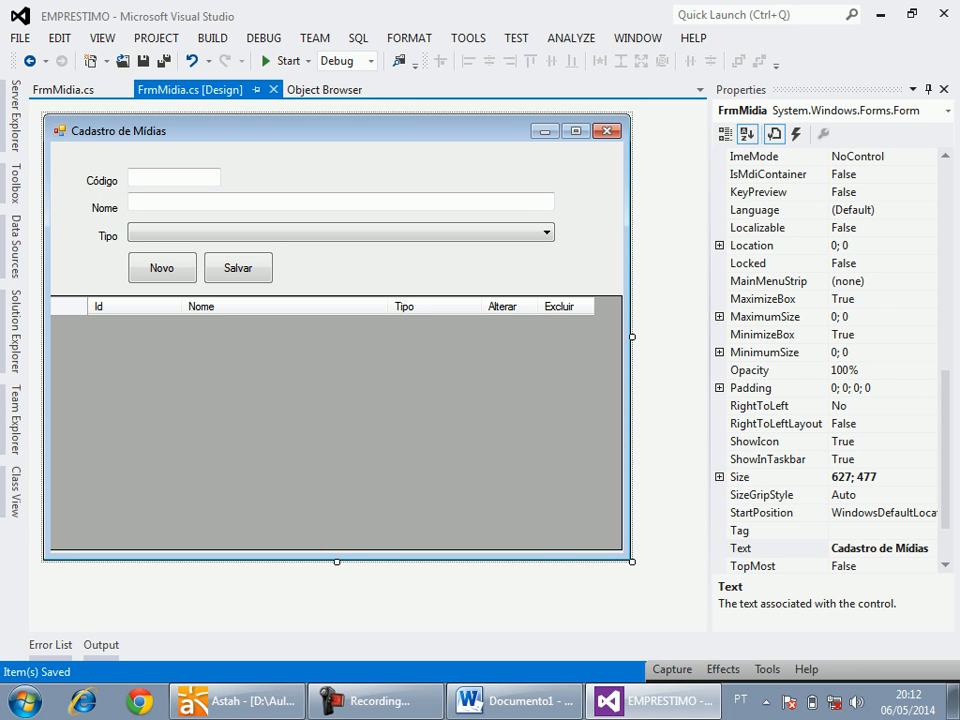
drag(75, 148, 210, 172)
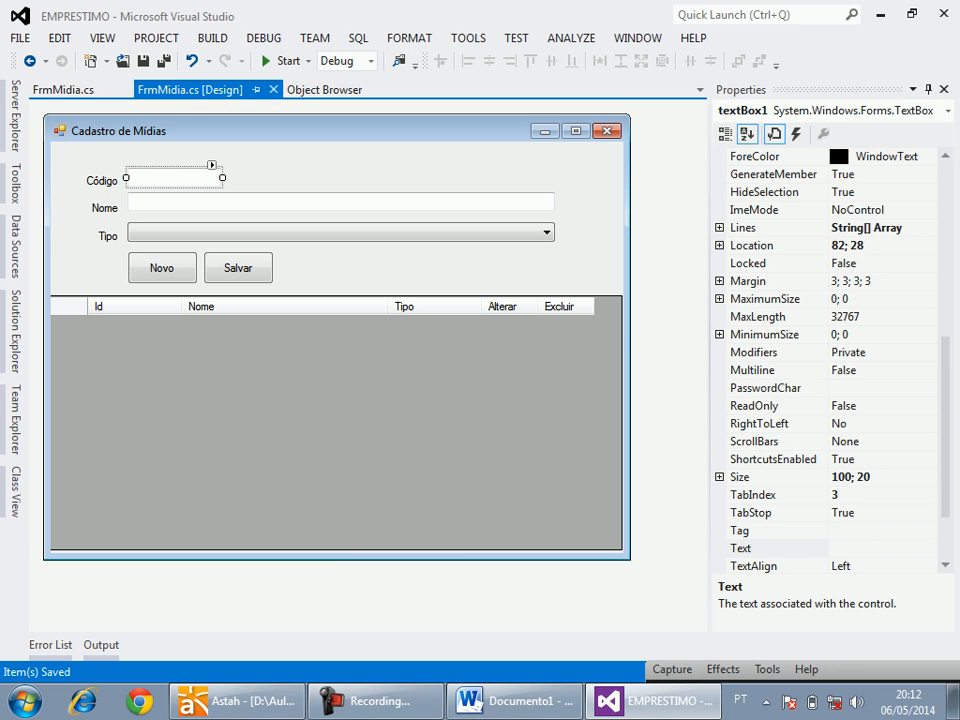
drag(79, 122, 276, 282)
key(Up)
key(Up)
key(Up)
key(Up)
key(Up)
key(Up)
key(Up)
key(Up)
key(Up)
key(Up)
key(Up)
key(Up)
key(Up)
key(Up)
key(Up)
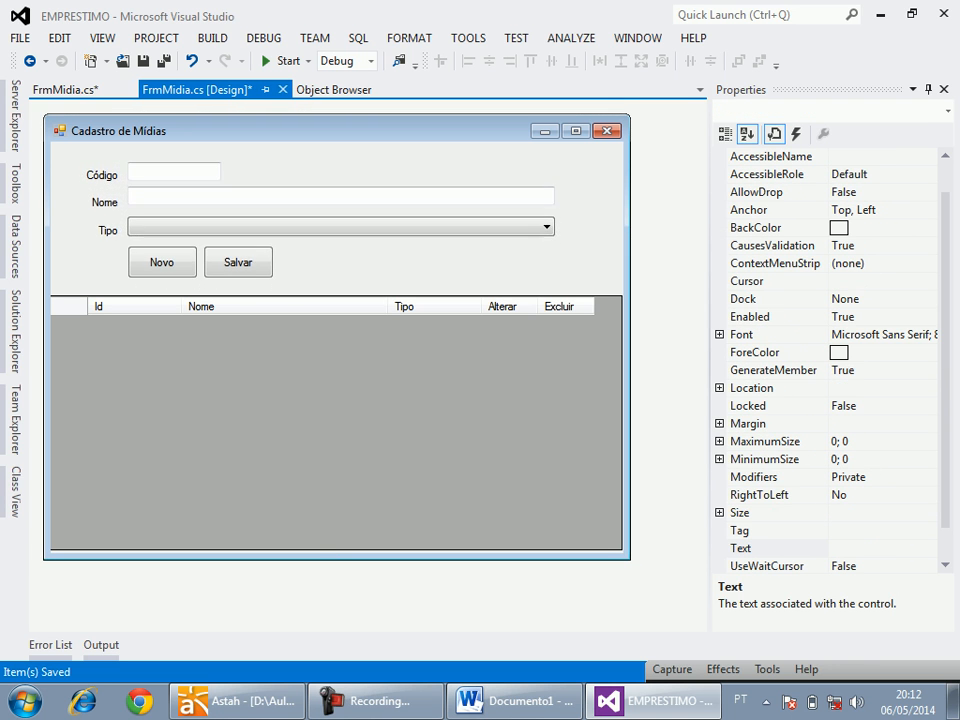
key(Up)
key(Up)
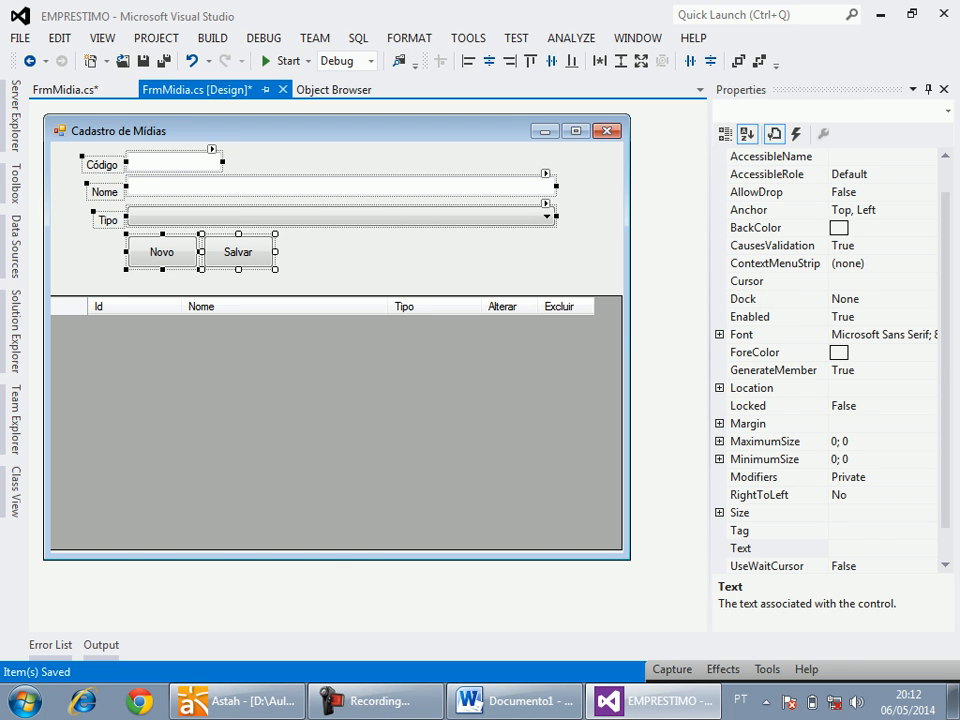
Nudge the Tipo label, its combo box and the Novo and Salvar buttons up together, closer to the Nome row.
key(Escape)
drag(84, 211, 330, 260)
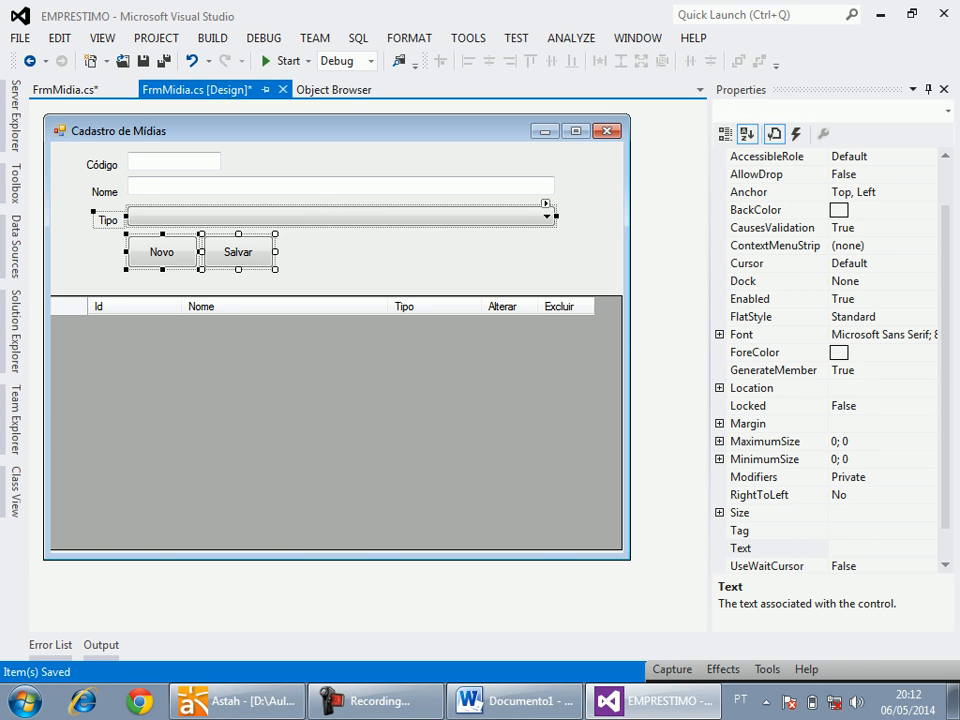
key(Up)
key(Up)
key(Up)
key(Up)
key(Up)
Extend the grid's upper edge to just below the Novo and Salvar buttons and save the form.
click(335, 375)
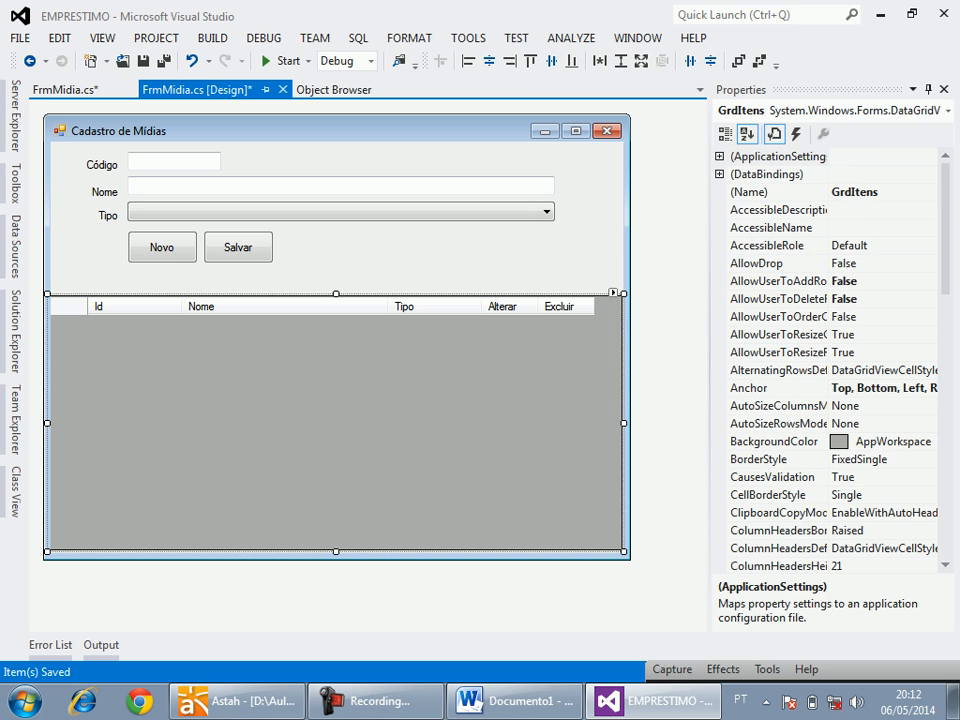
drag(336, 294, 336, 268)
key(Escape)
key(ctrl+s)
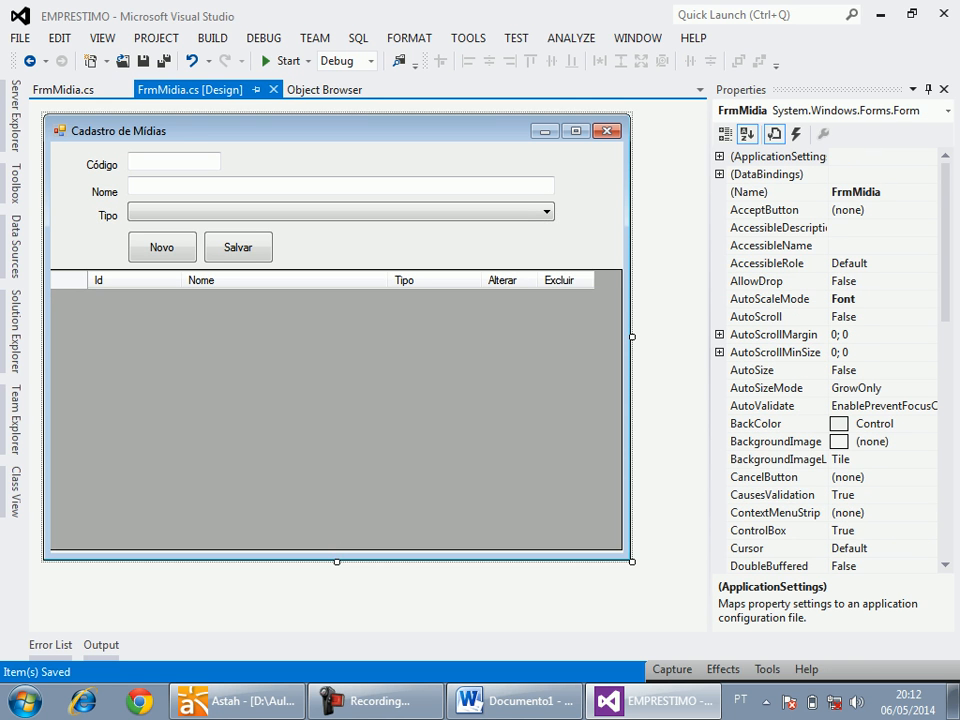
click(515, 701)
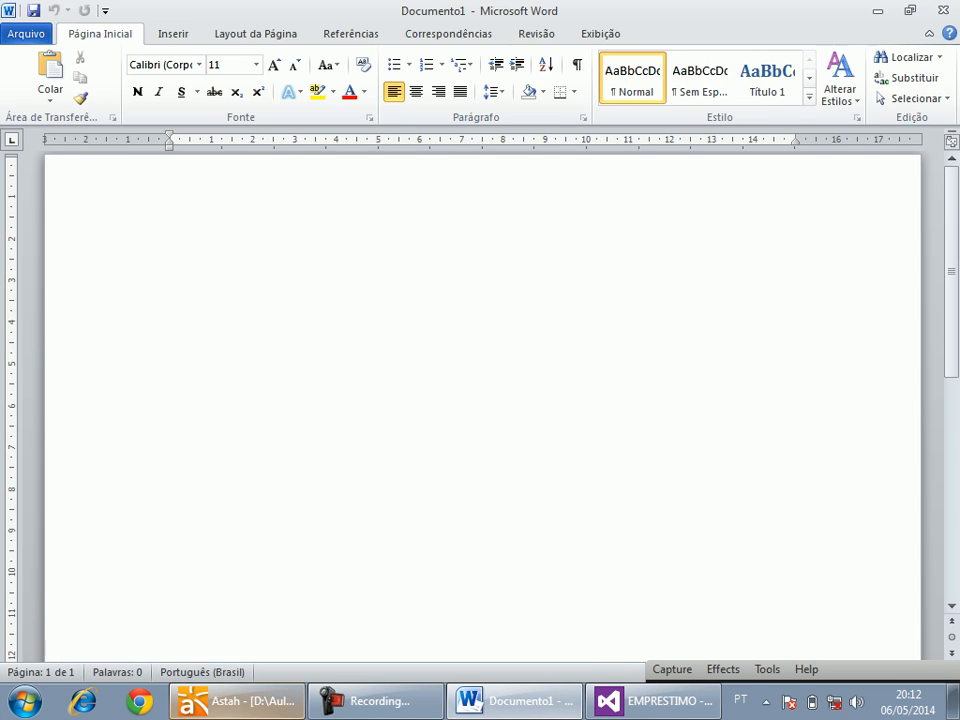
click(235, 701)
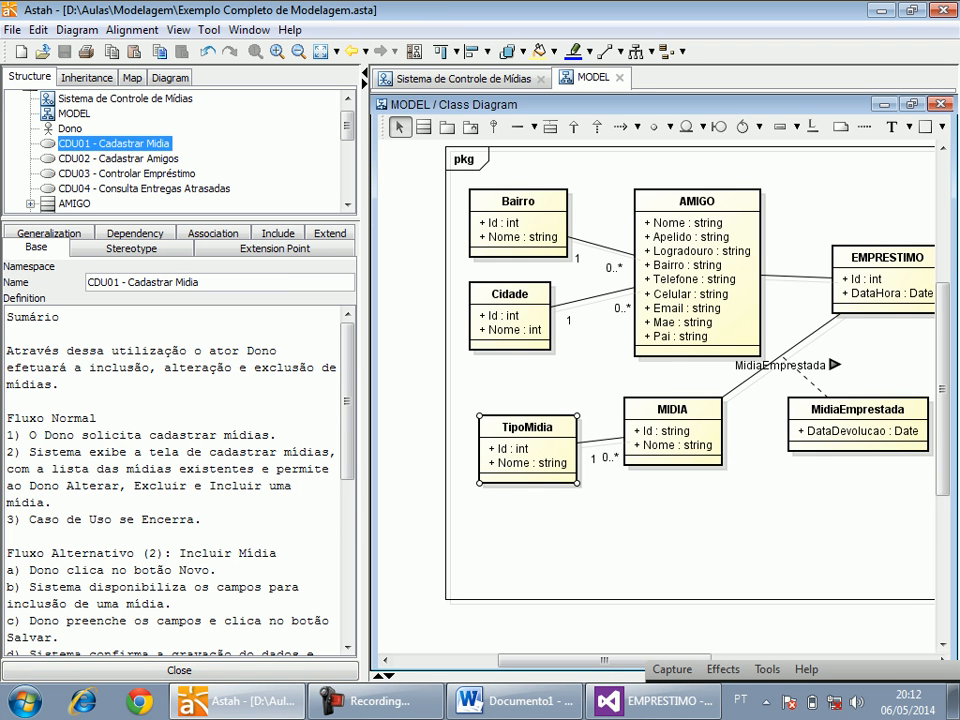
click(515, 701)
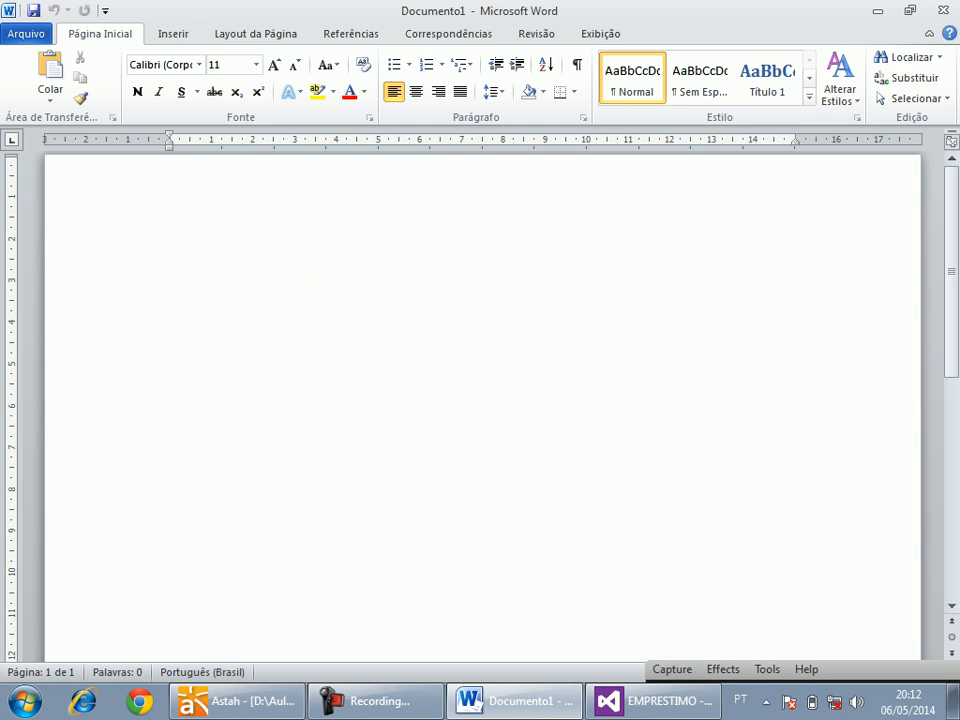
click(515, 701)
click(654, 701)
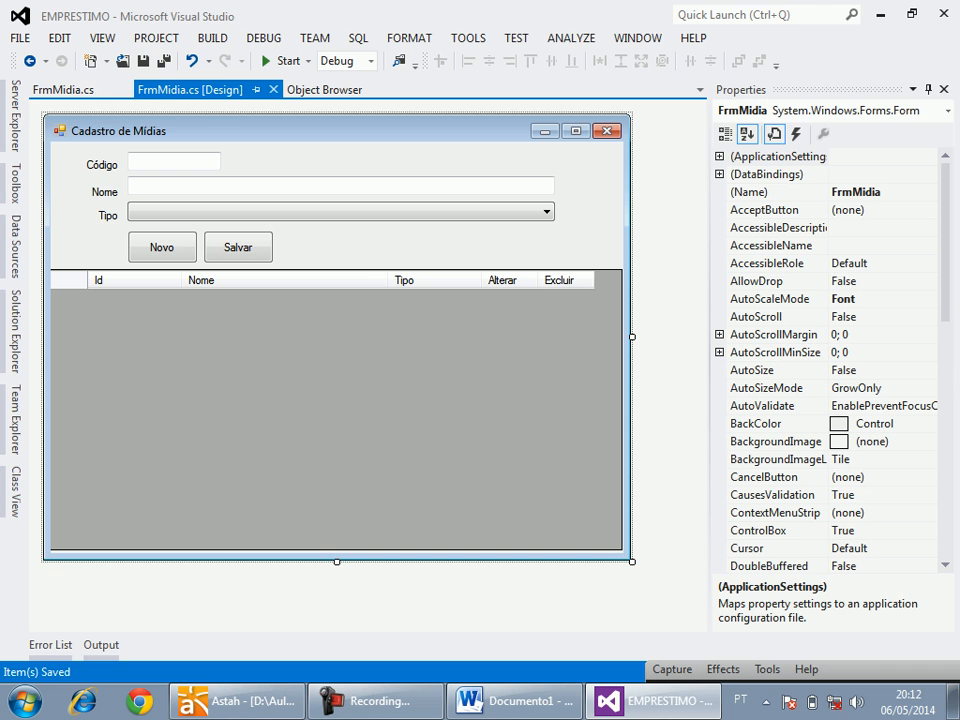
Compare the Fluxo Normal of use case CDU01 - Cadastrar Midia in Astah with the Visual Studio form's grid and Novo button.
key(alt+Tab)
key(alt+Tab)
key(alt+Tab)
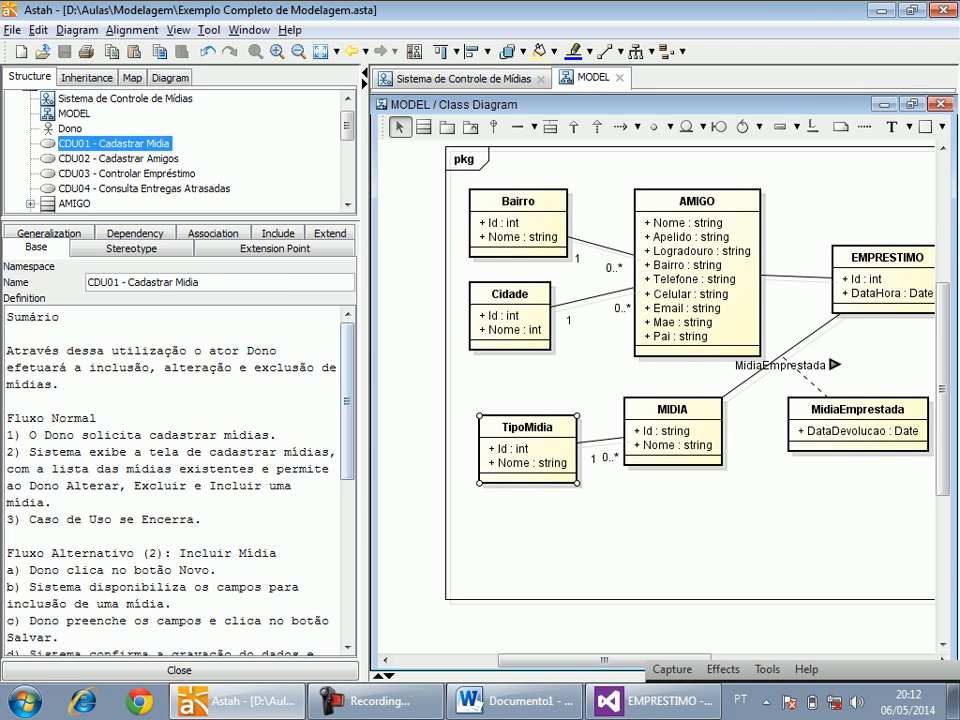
double_click(112, 452)
key(alt+Tab)
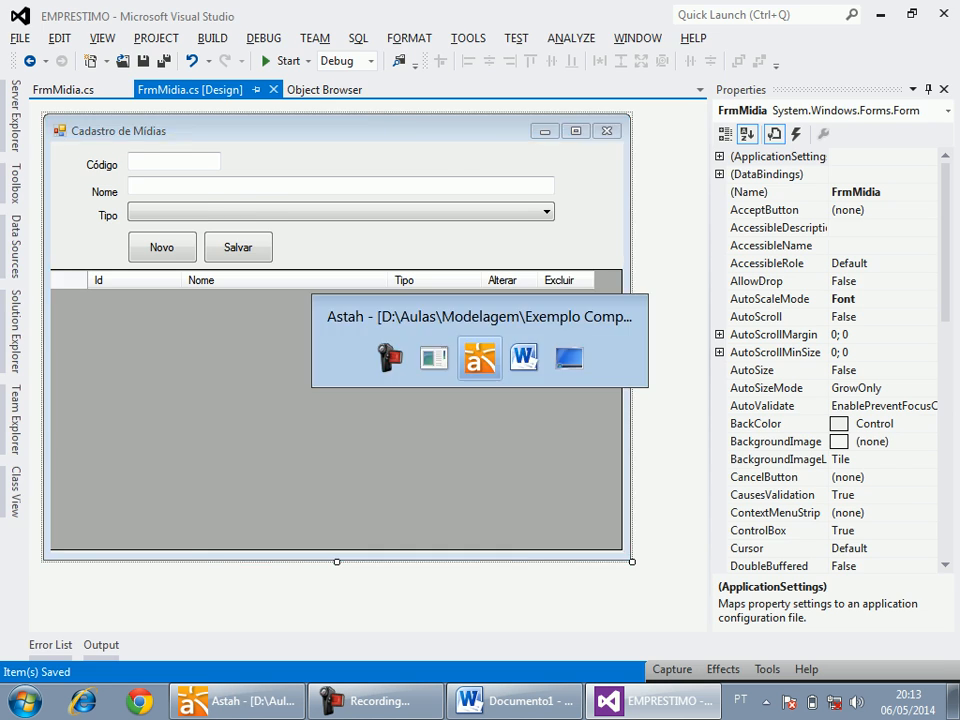
key(alt+Tab)
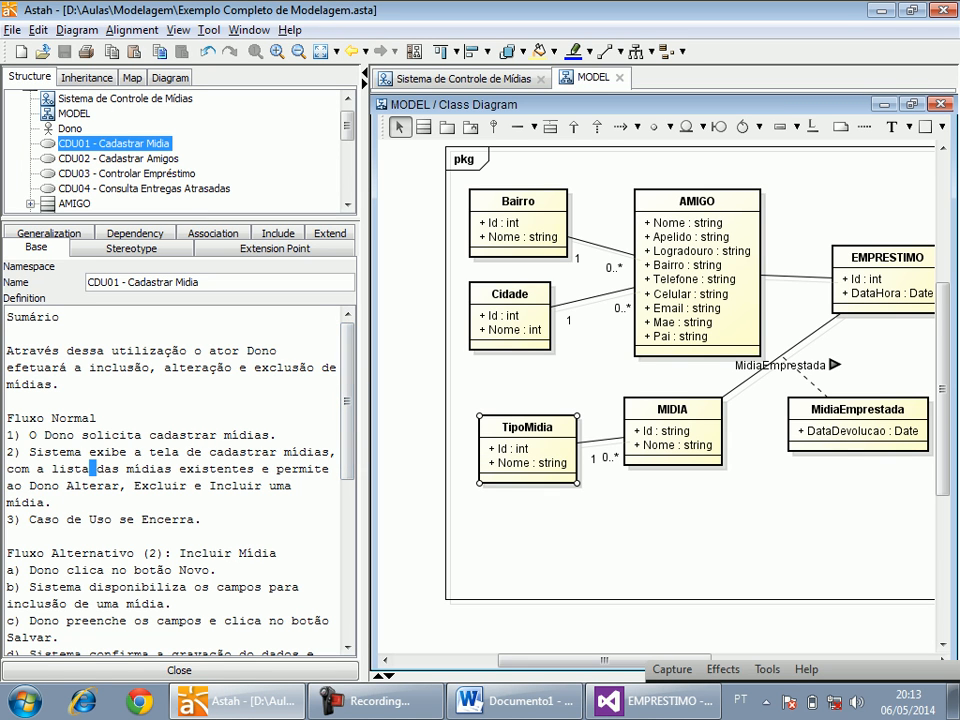
key(alt+Tab)
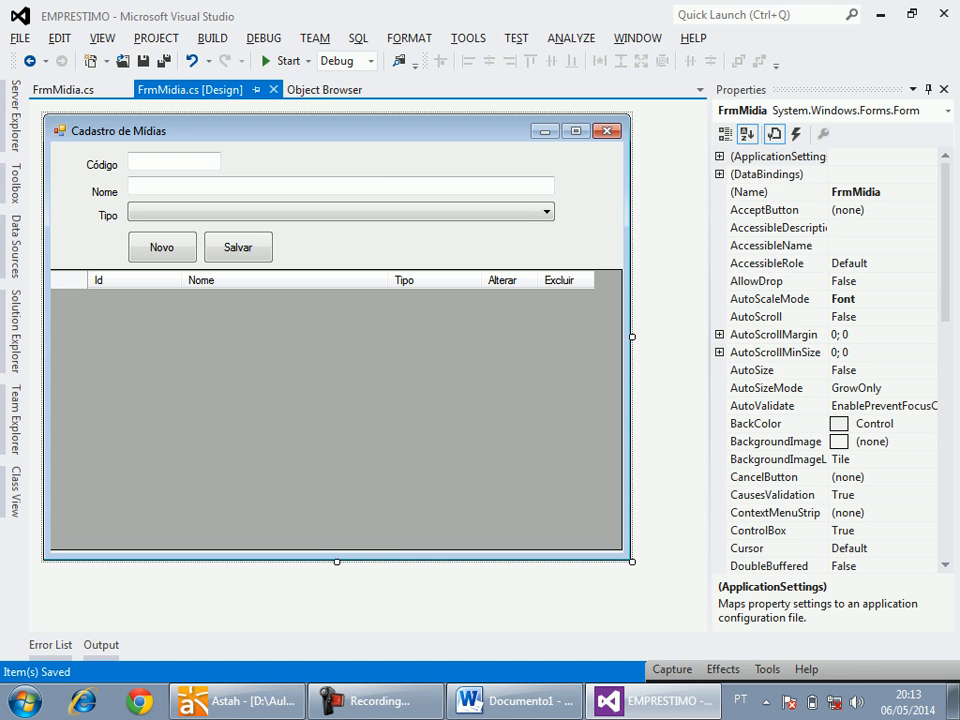
key(alt+Tab)
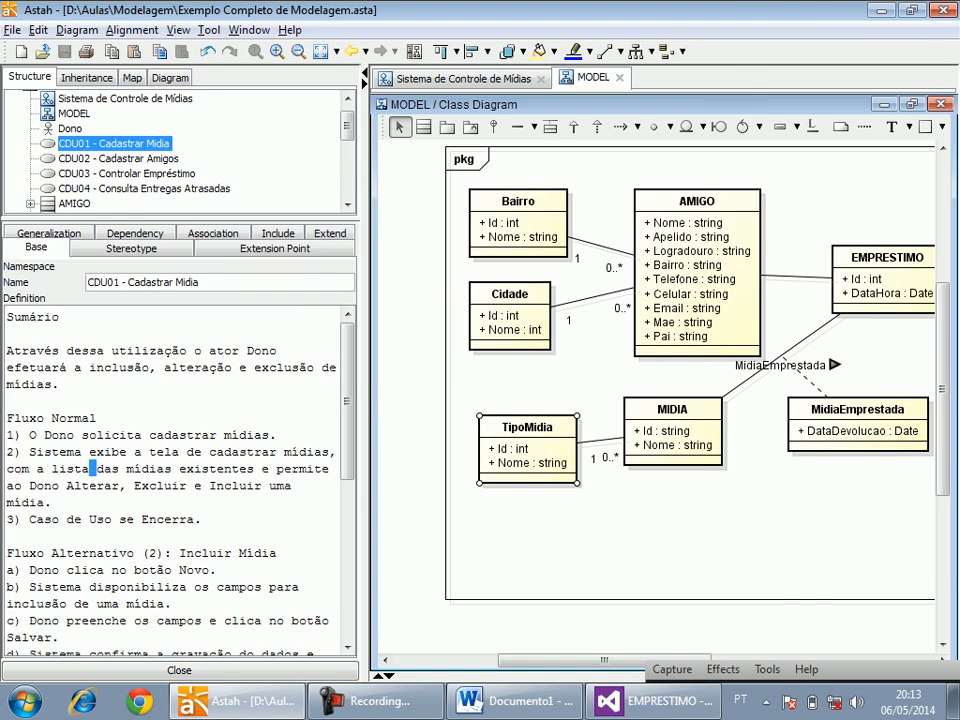
key(alt+Tab)
click(162, 247)
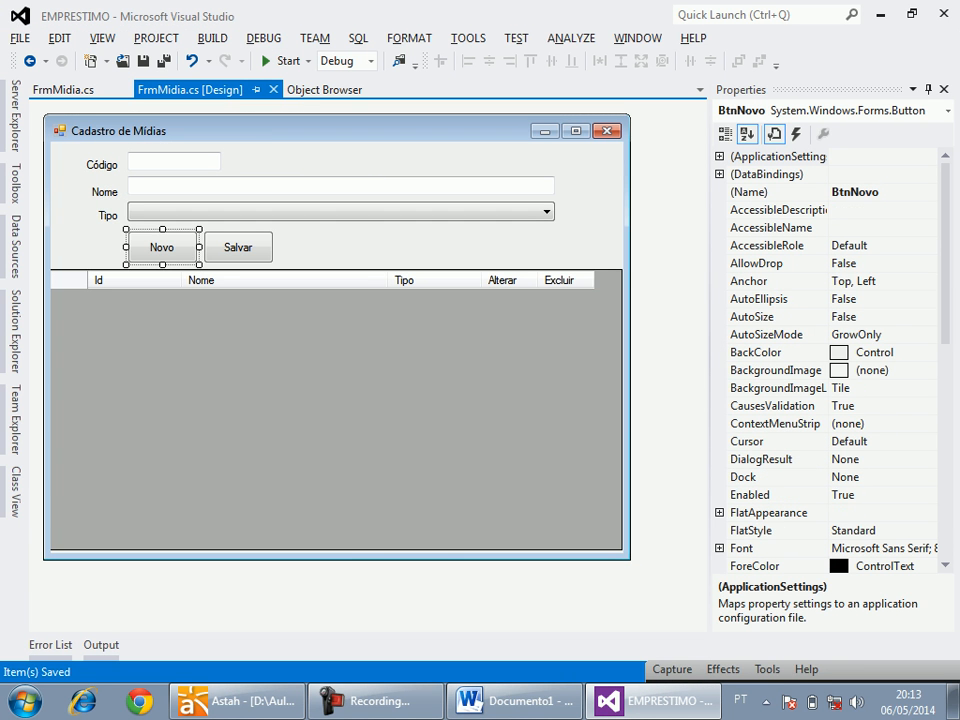
click(320, 390)
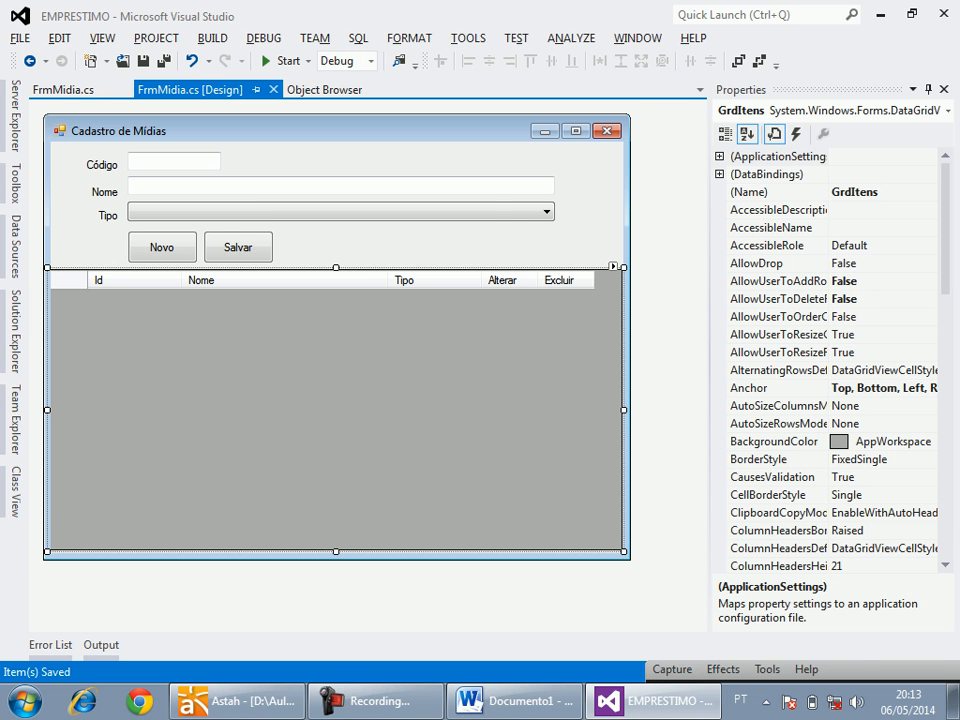
Check the Incluir Mídia alternative flow in Astah against the Novo and Salvar buttons and fields of the Visual Studio form.
key(alt+Tab)
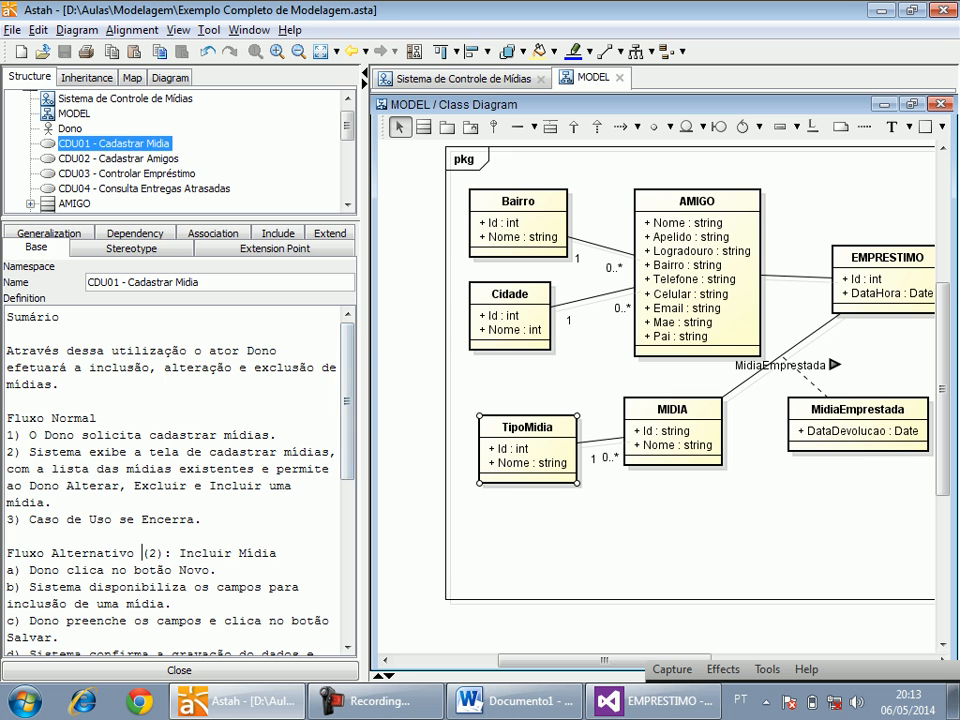
scroll(175, 480, down, 3)
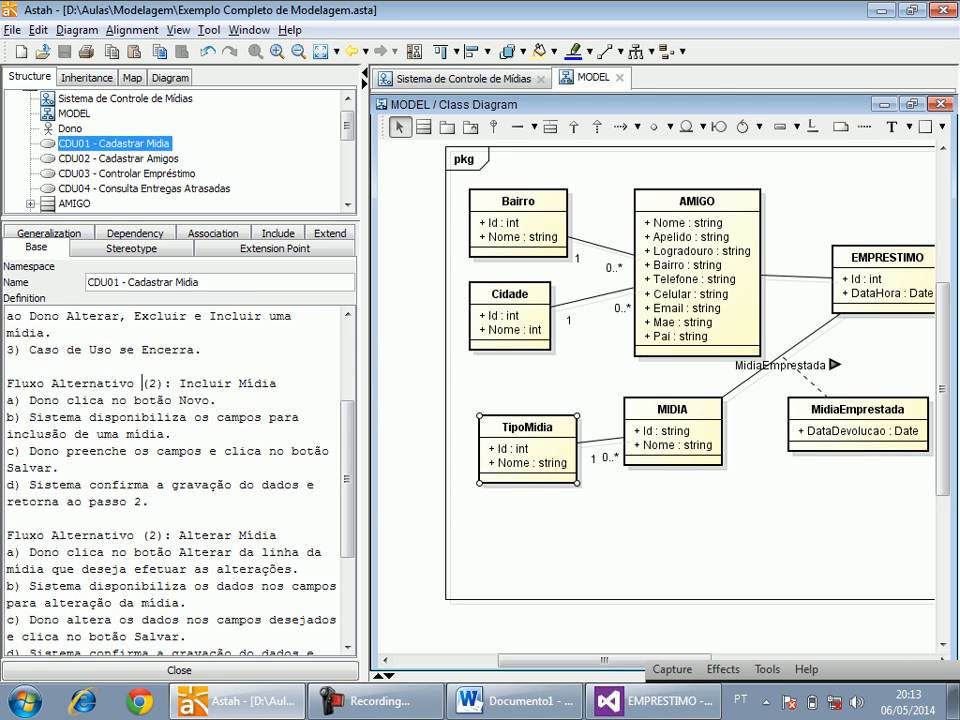
key(alt+Tab)
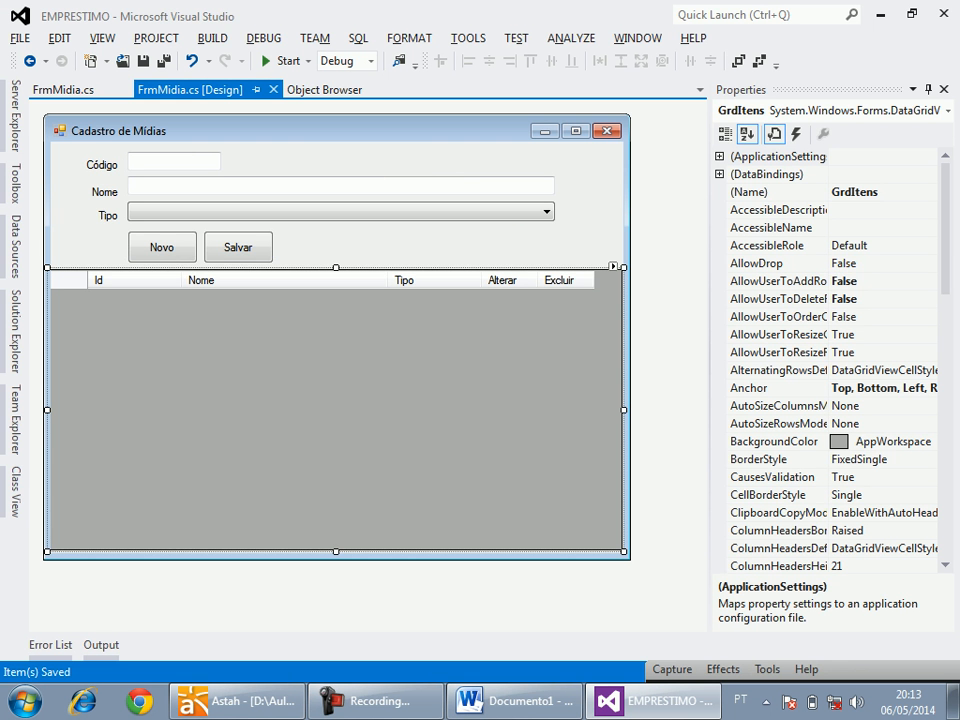
click(162, 247)
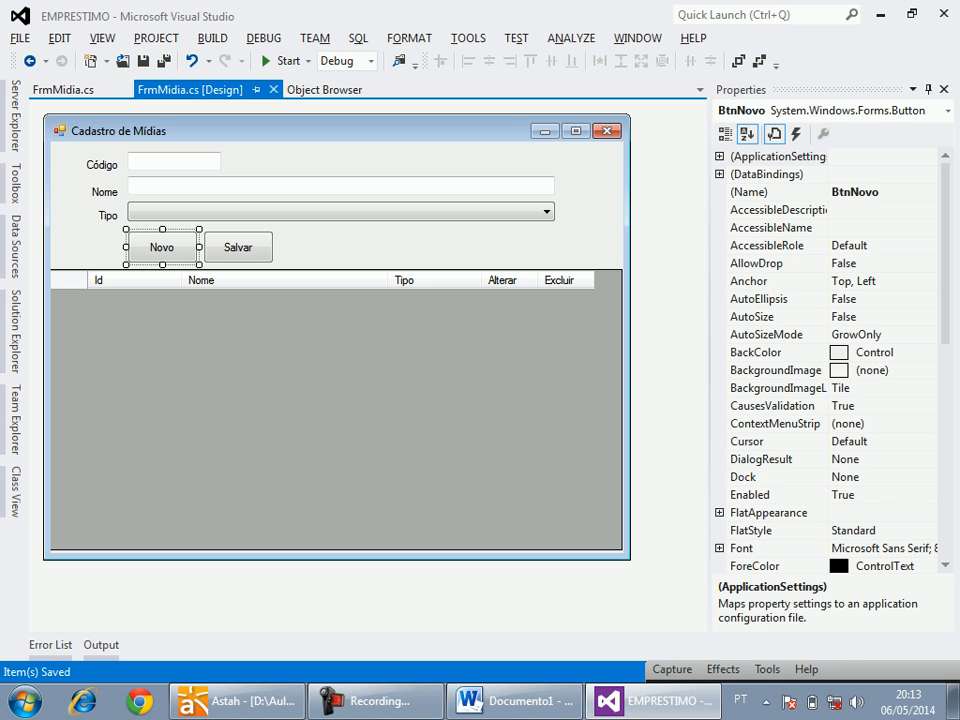
key(alt+Tab)
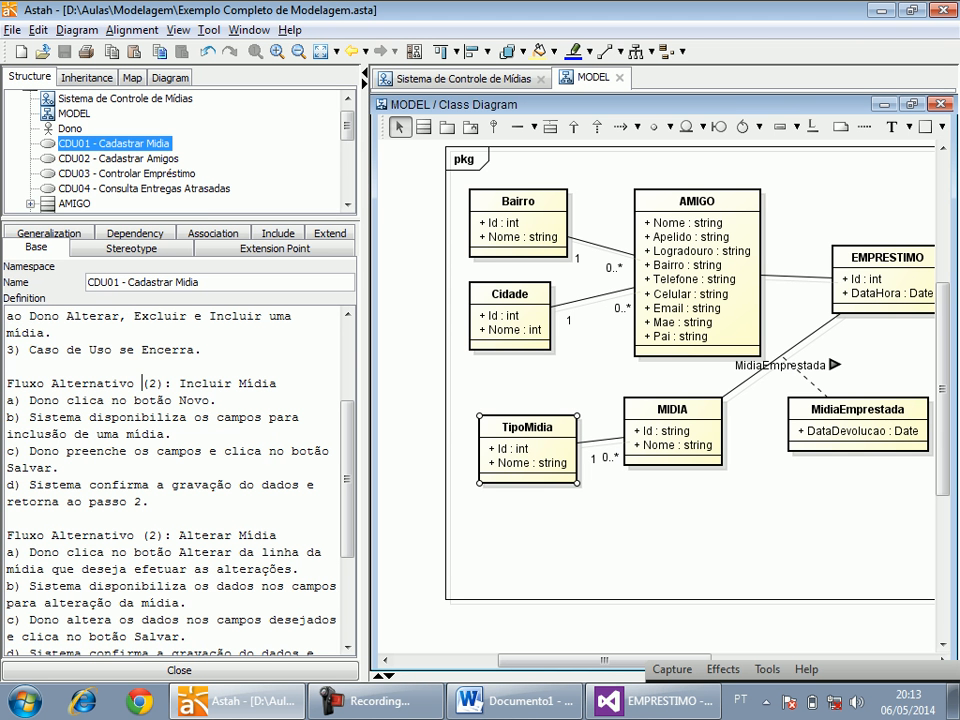
key(alt+Tab)
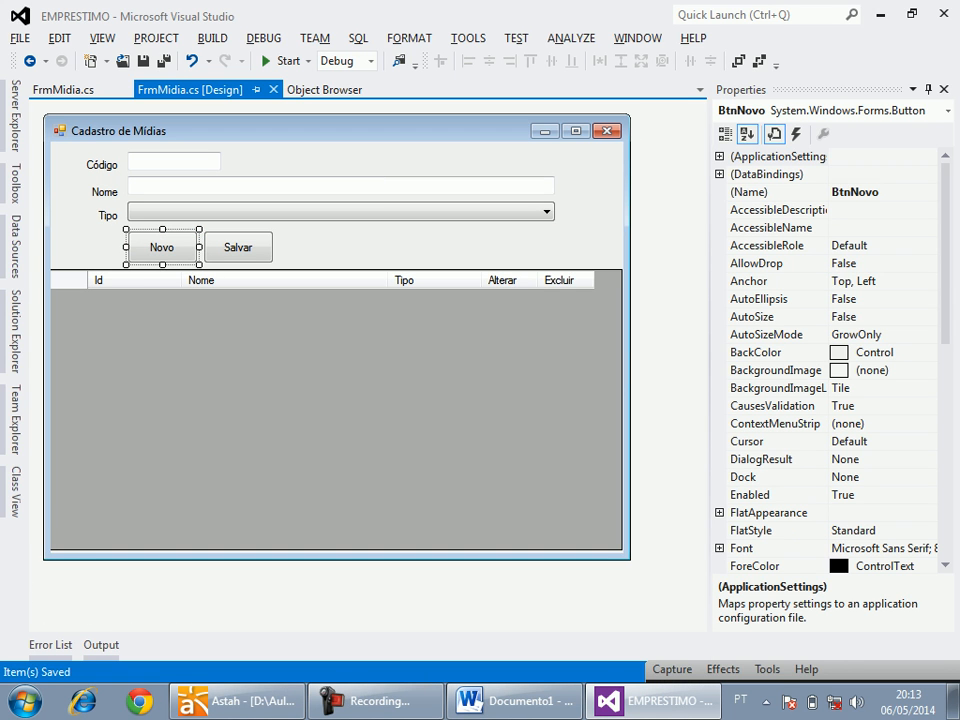
key(alt+Tab)
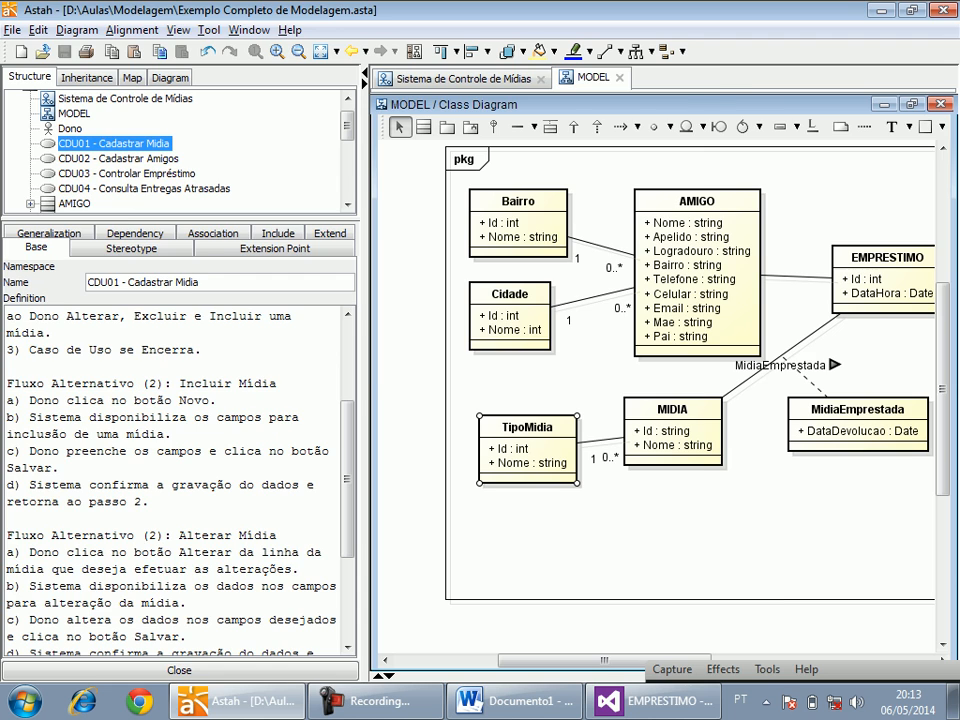
key(alt+Tab)
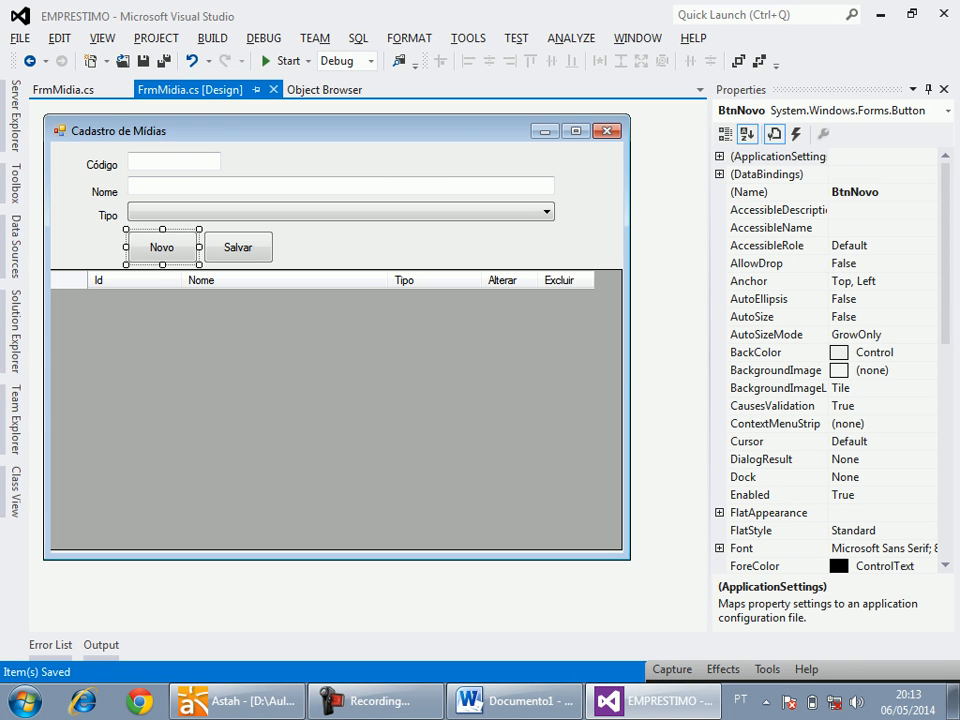
In Astah, insert ", recarrega a lista de mídias" after "gravação do dados" in step d of CDU01's Incluir Mídia flow.
key(alt+Tab)
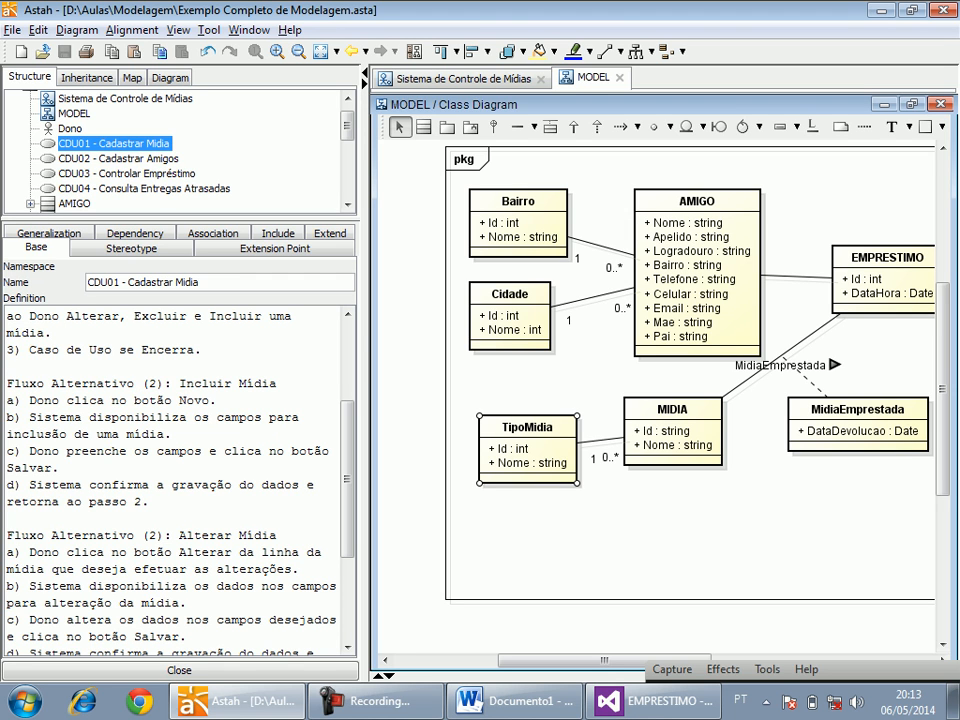
click(301, 484)
text(, re)
text(carrega a lista)
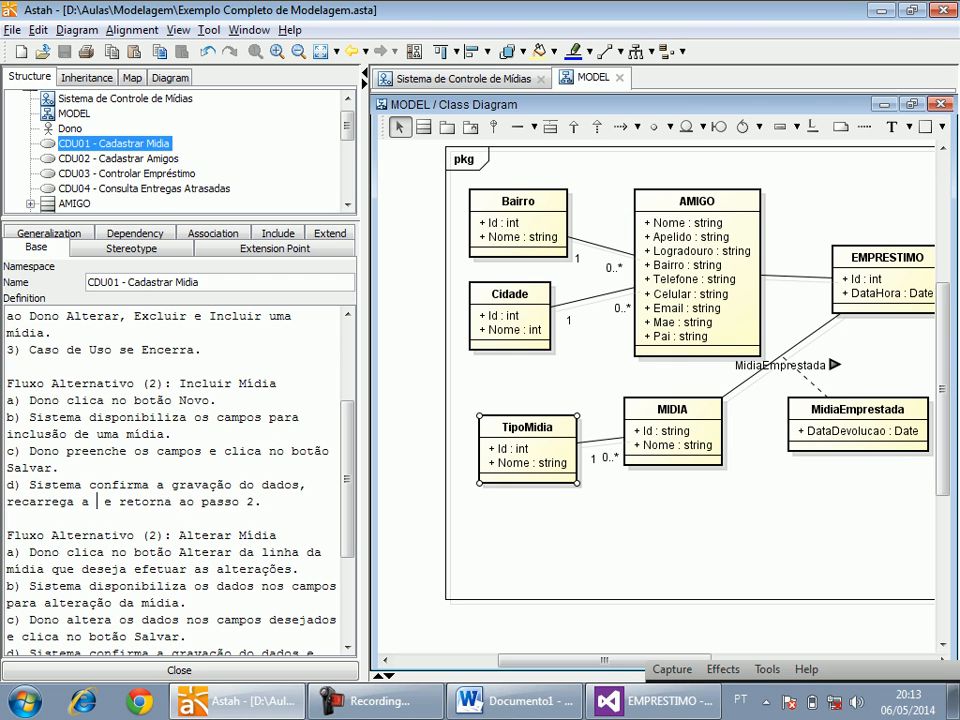
text( de mídias)
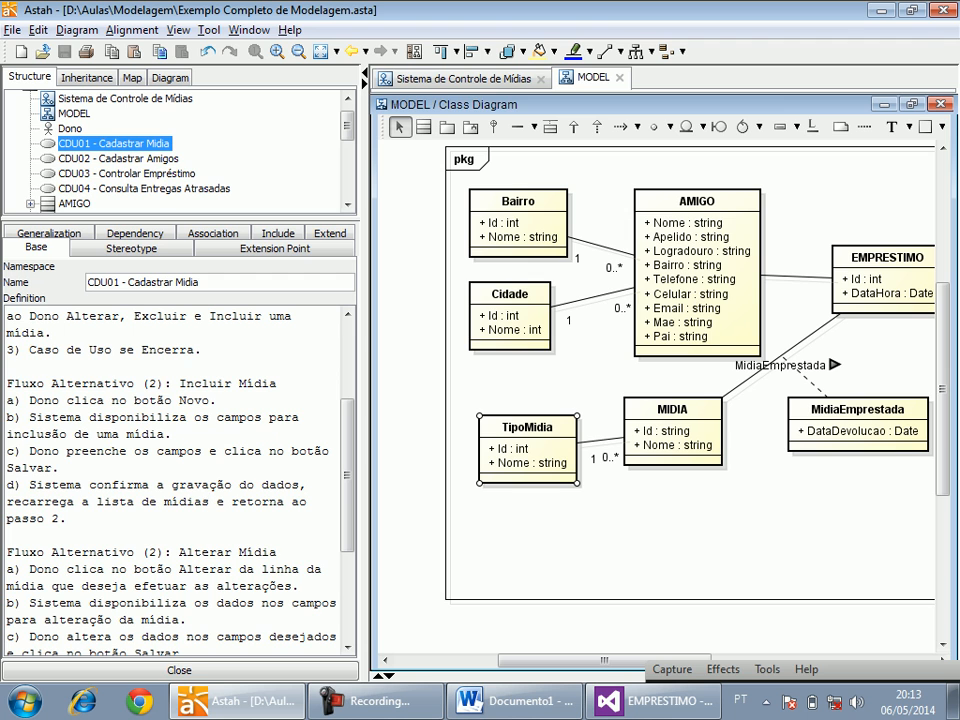
Compare the Alterar Mídia alternative flow of CDU01 in Astah with the Visual Studio form's Alterar column, fields and Salvar button.
key(alt+Tab)
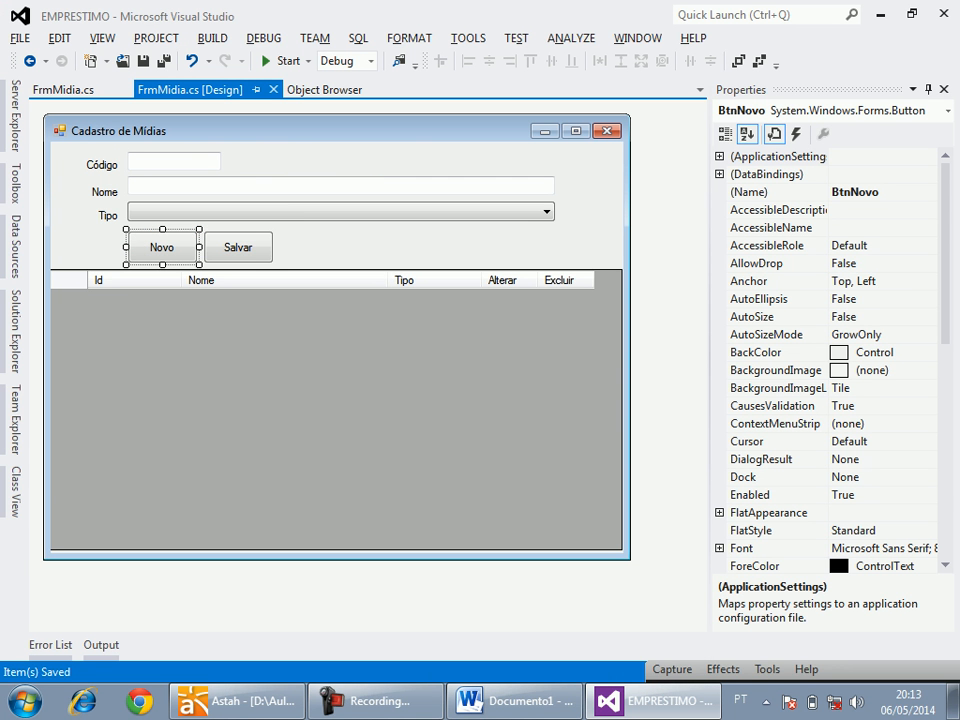
key(Escape)
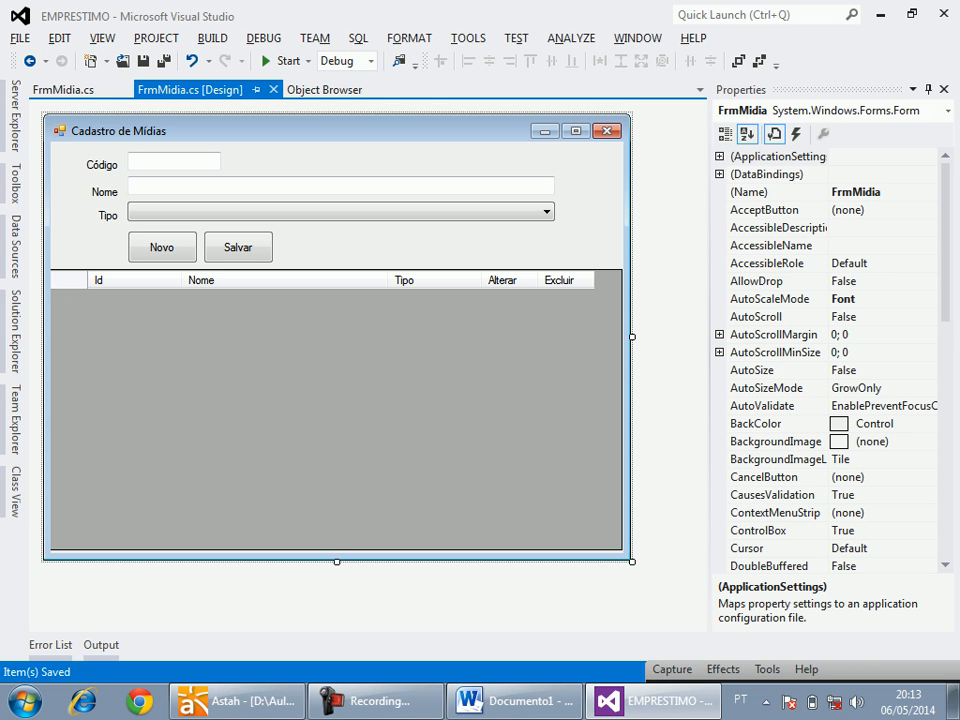
key(alt+Tab)
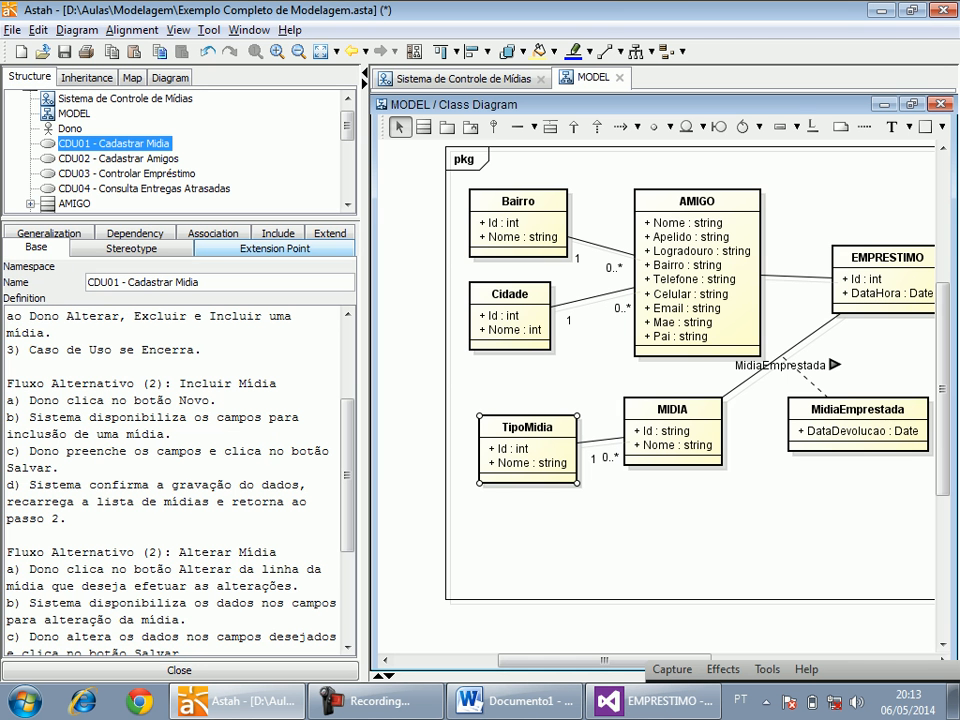
scroll(180, 480, down, 3)
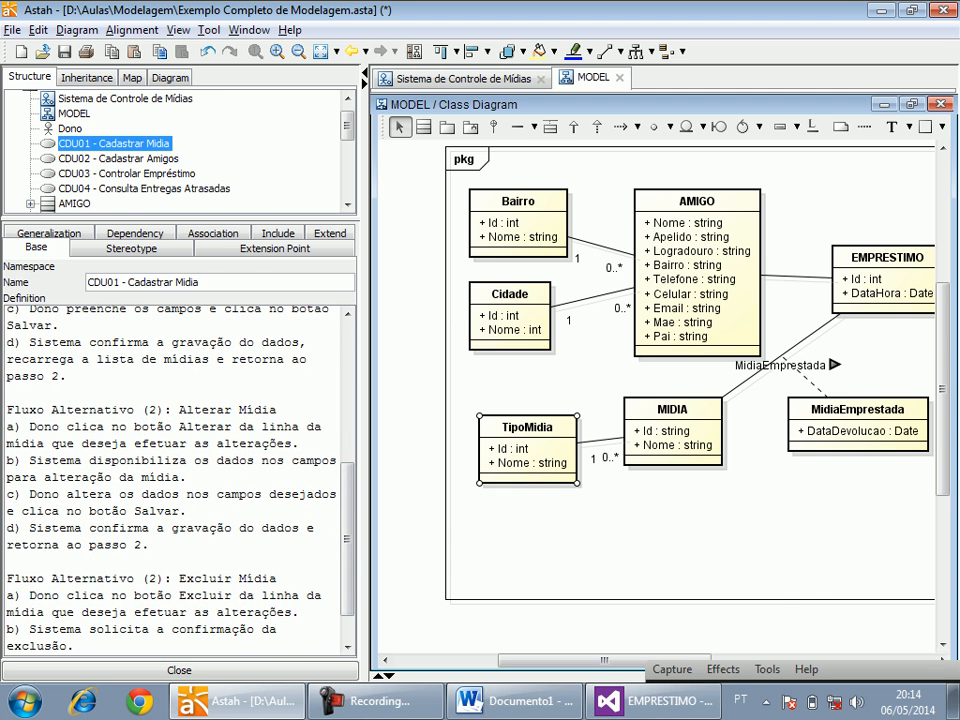
key(alt+Tab)
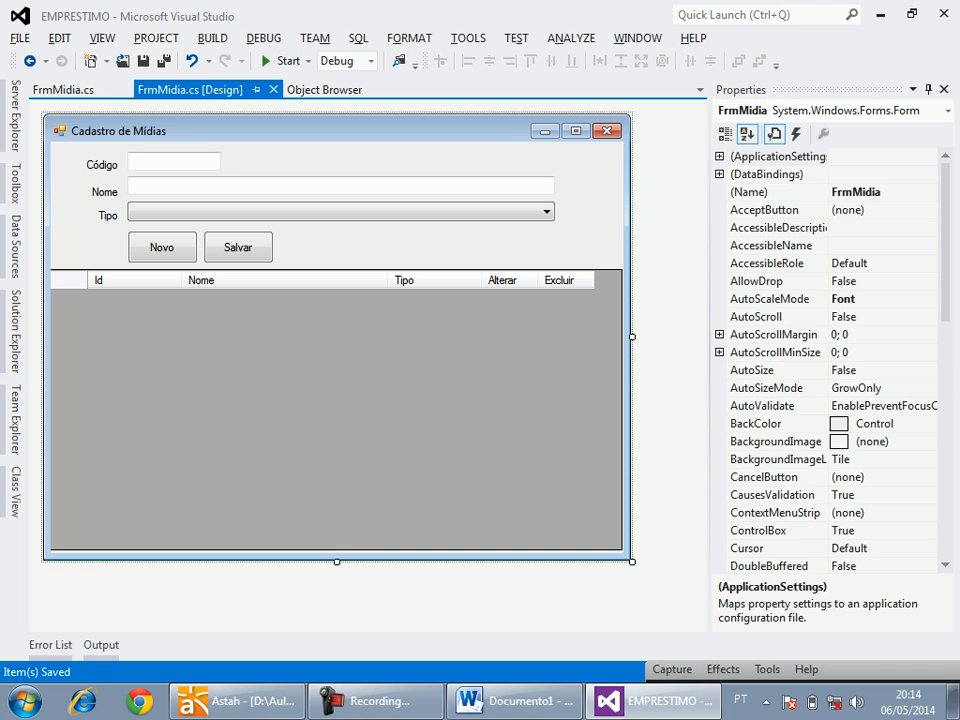
key(alt+Tab)
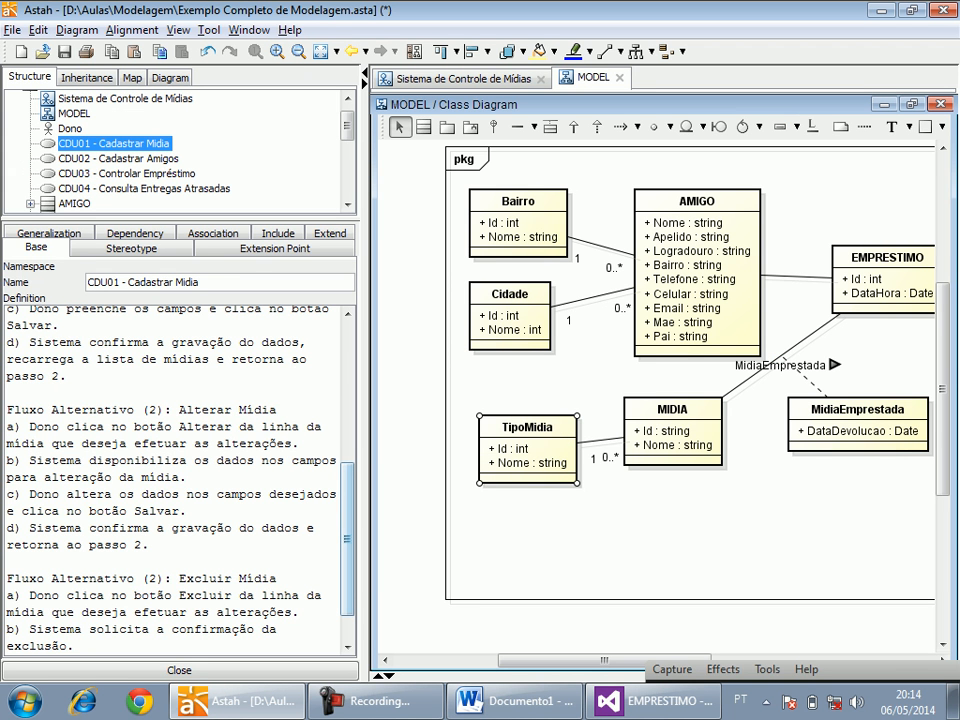
key(alt+Tab)
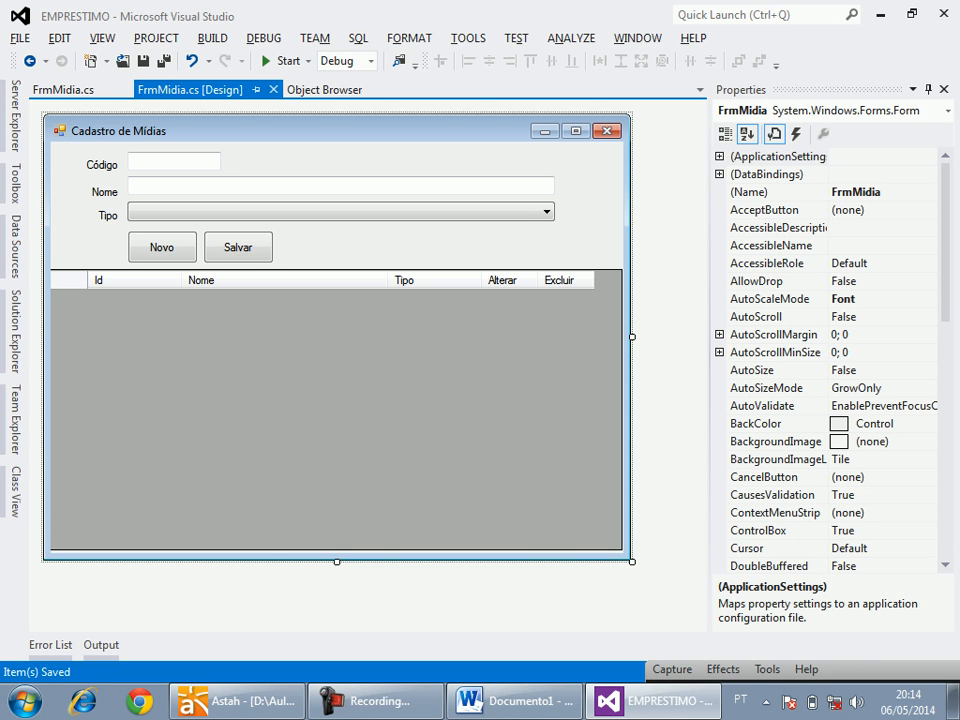
key(alt+Tab)
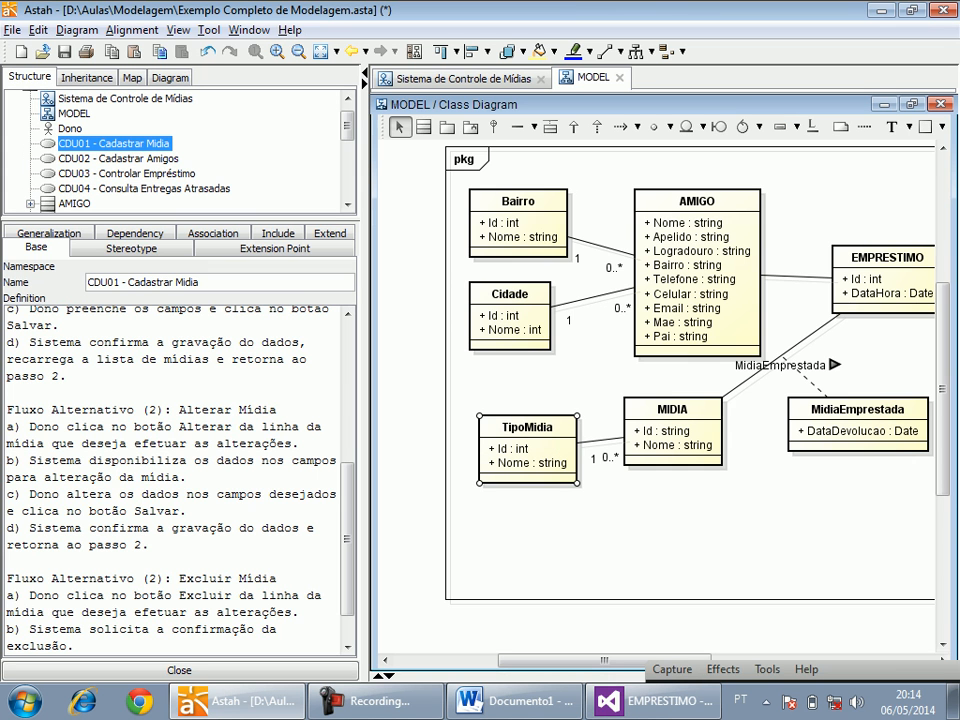
drag(43, 494, 187, 511)
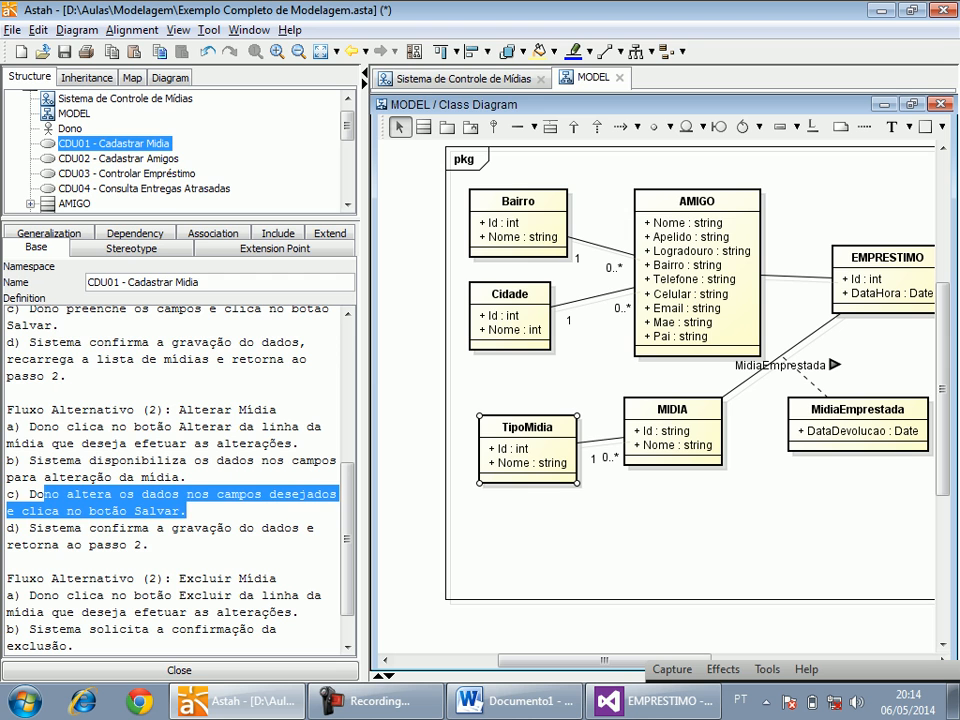
click(180, 527)
key(alt+Tab)
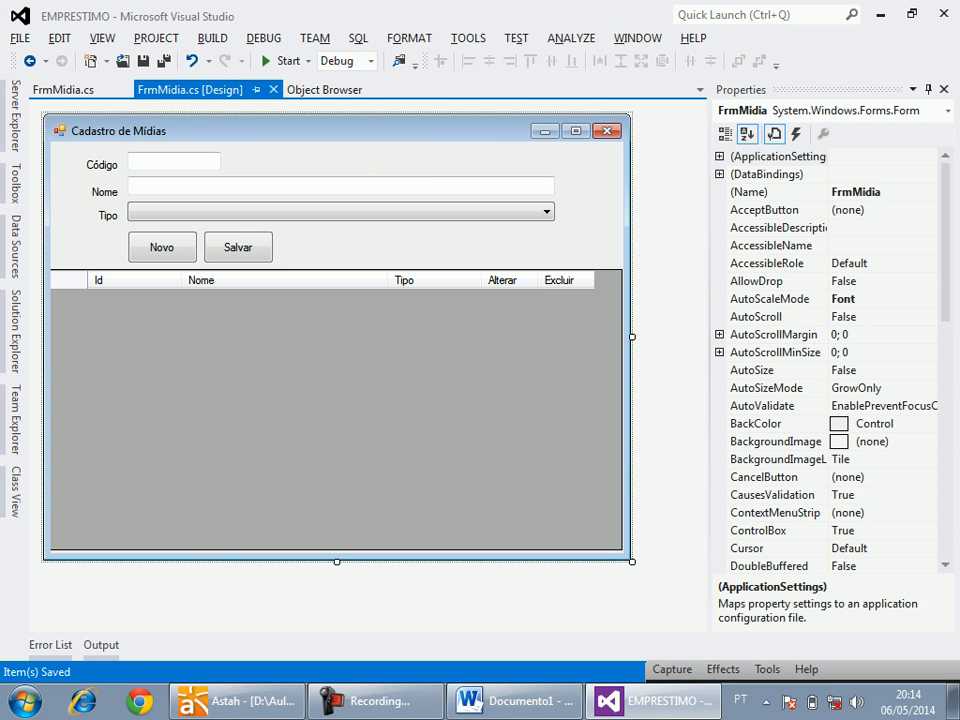
key(alt+Tab)
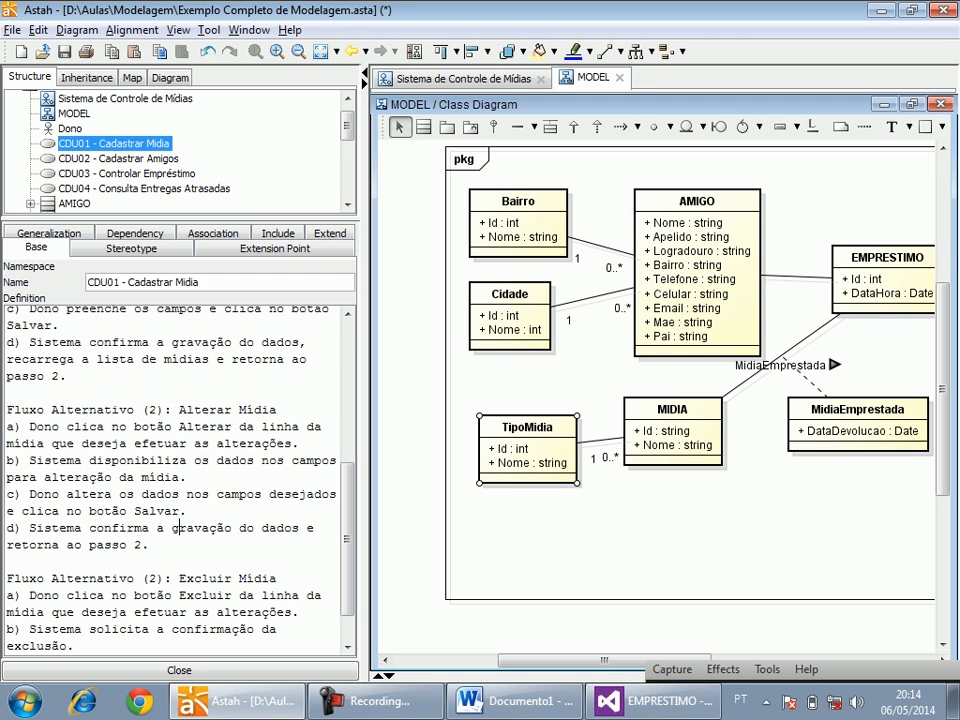
In Astah, insert ", recarrega a lista de mídias" after "gravação do dados" in step d of the Alterar Mídia flow.
drag(119, 545, 119, 529)
click(142, 545)
text(, recarrega a)
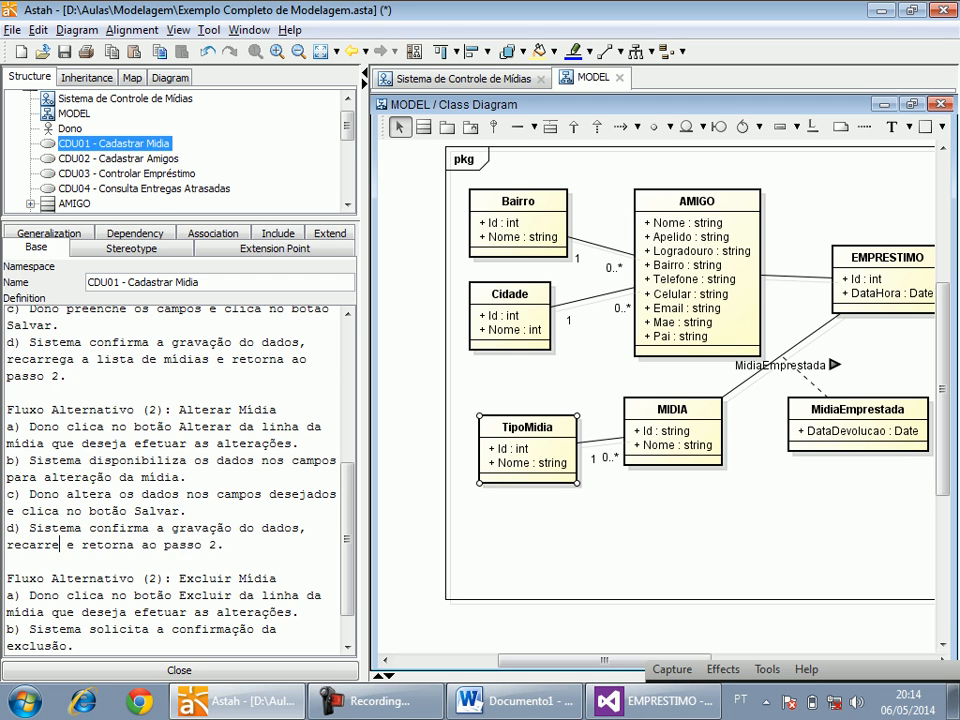
text( lista de m)
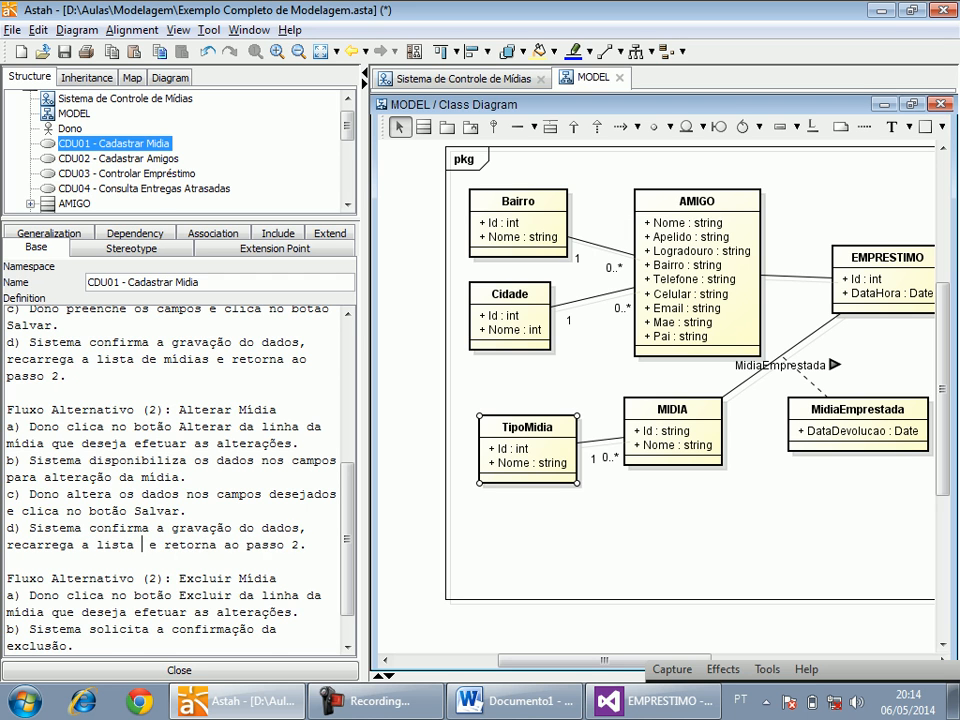
text(ídias)
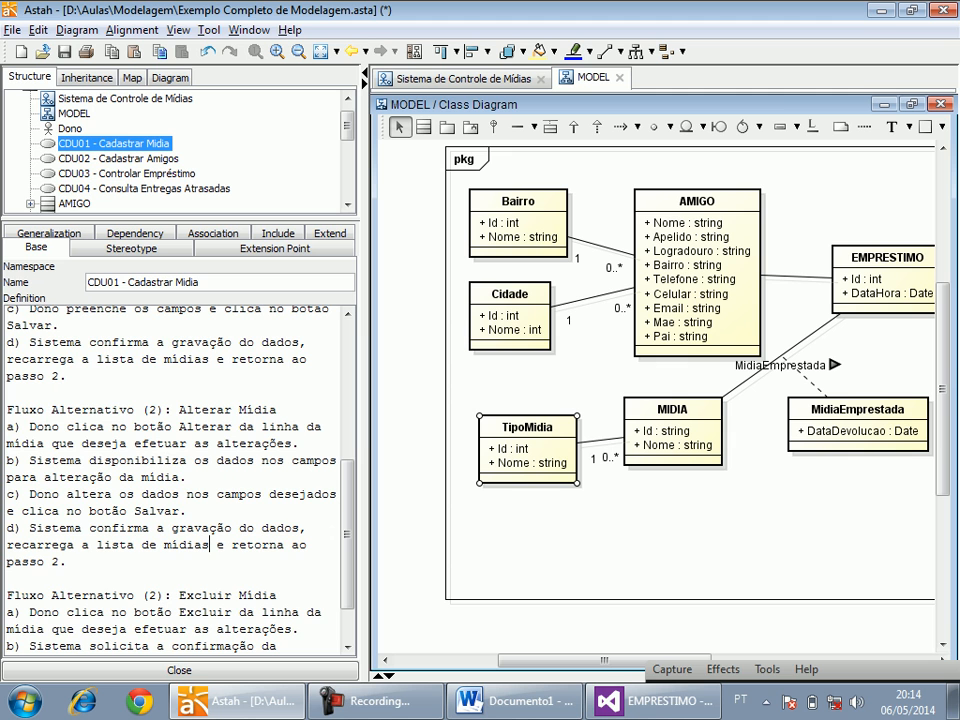
Check the Excluir Mídia alternative flow in Astah against the Excluir column of the Visual Studio form's grid.
drag(347, 534, 347, 565)
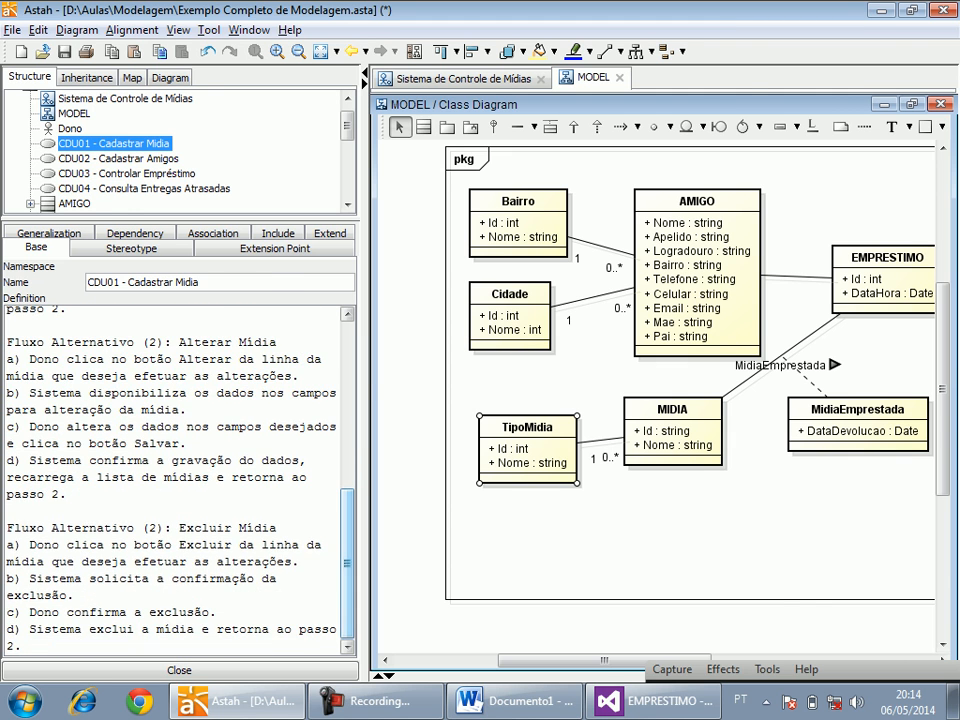
key(alt+Tab)
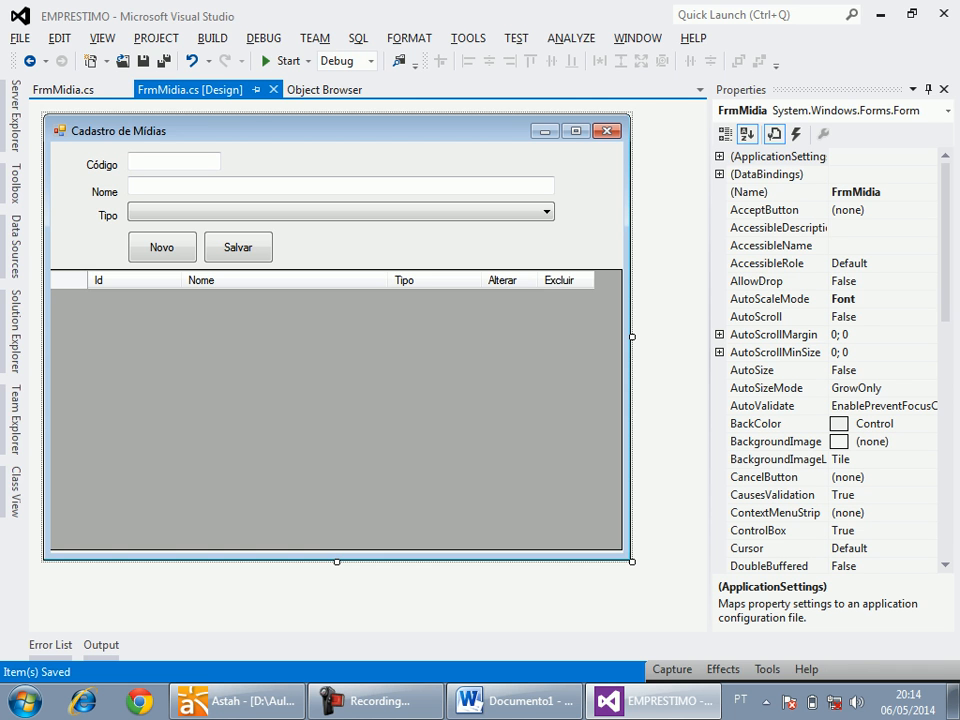
key(alt+Tab)
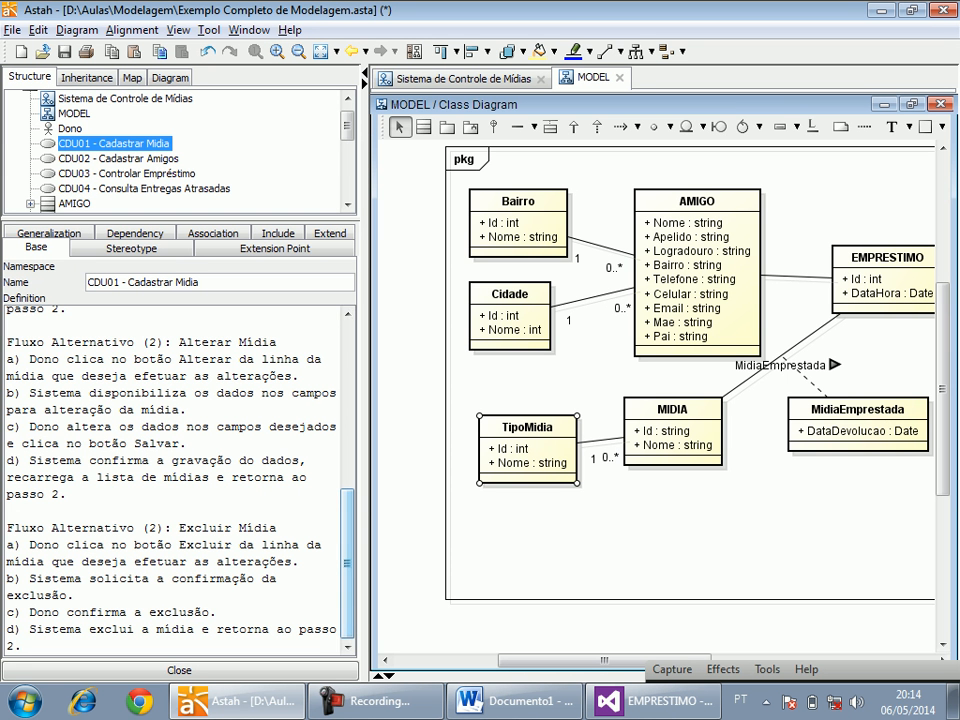
key(alt+Tab)
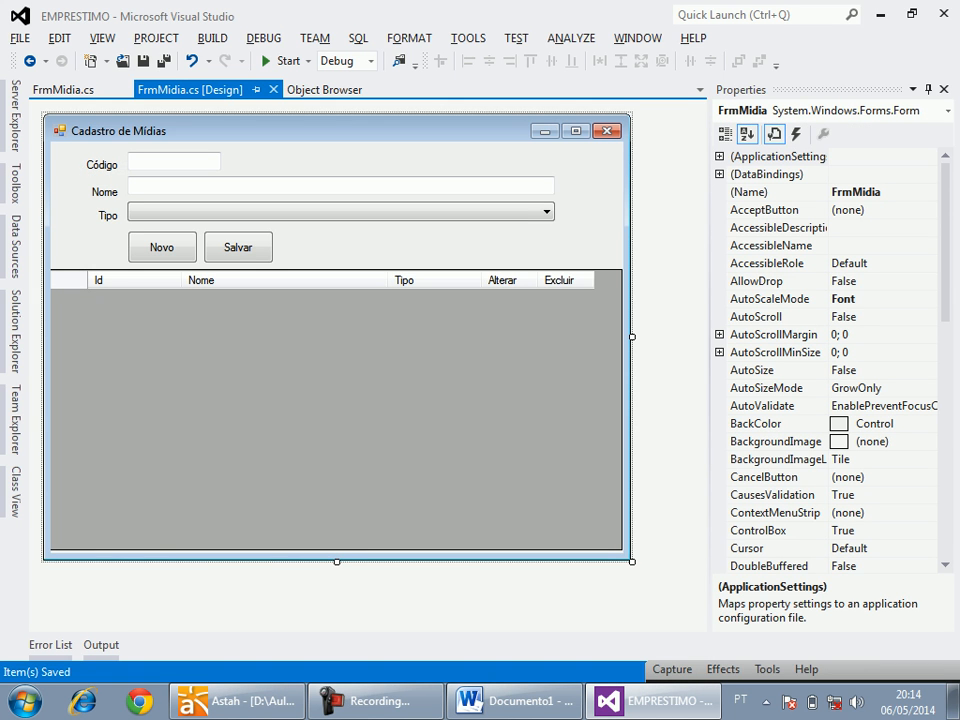
key(alt+Tab)
key(alt+Tab)
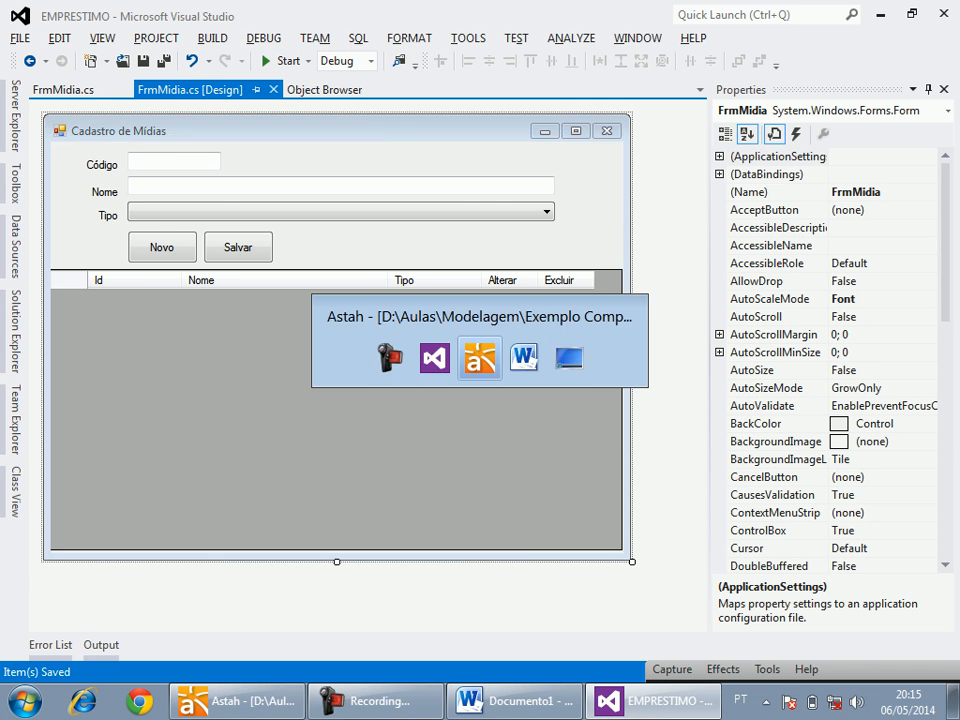
key(alt+Tab)
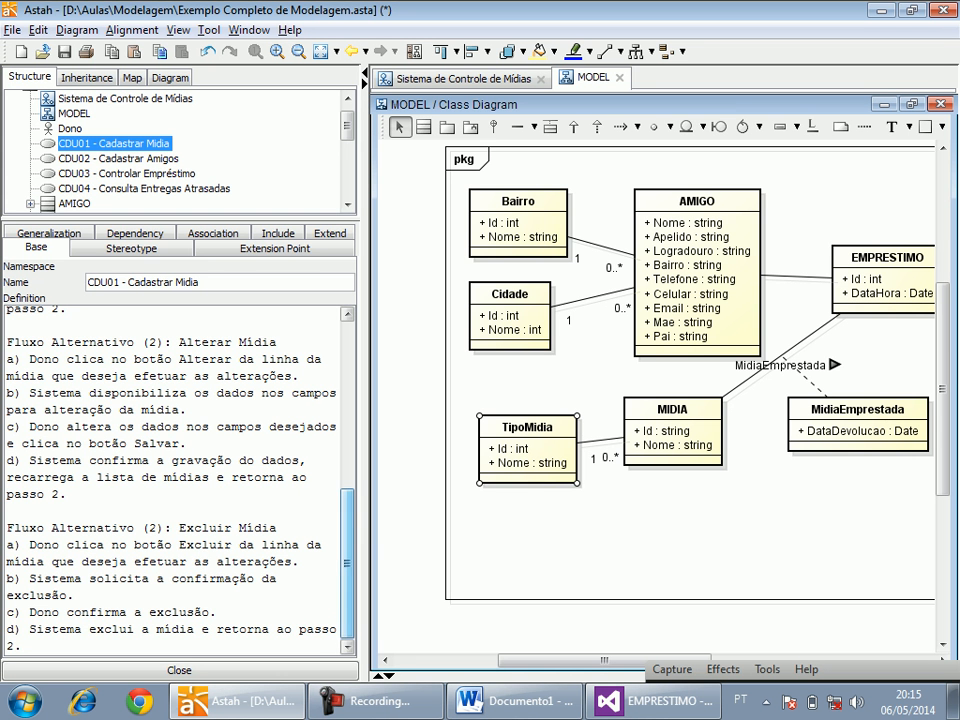
In Astah, insert ", recarrega a lista de mídia" after "exclui a mídia" in step d of the Excluir Mídia flow and save the model.
text(e irá r)
key(BackSpace)
key(BackSpace)
key(BackSpace)
key(BackSpace)
key(BackSpace)
key(BackSpace)
key(BackSpace)
key(BackSpace)
text(, recarrega a lista de mídia)
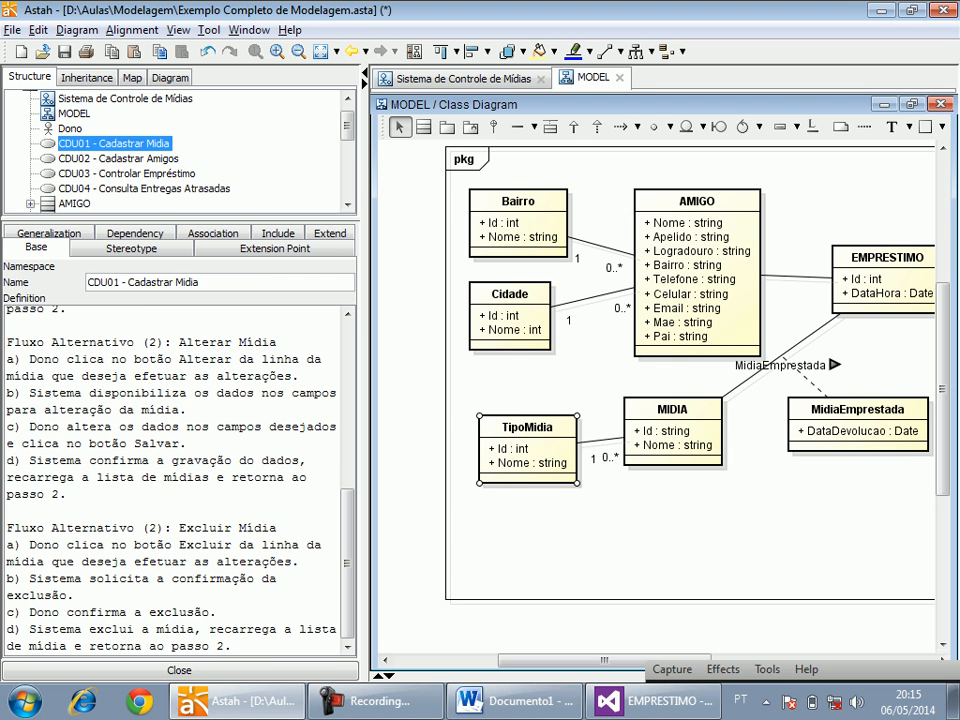
key(ctrl+s)
Return to the Cadastro de Mídias form design in Visual Studio.
click(650, 701)
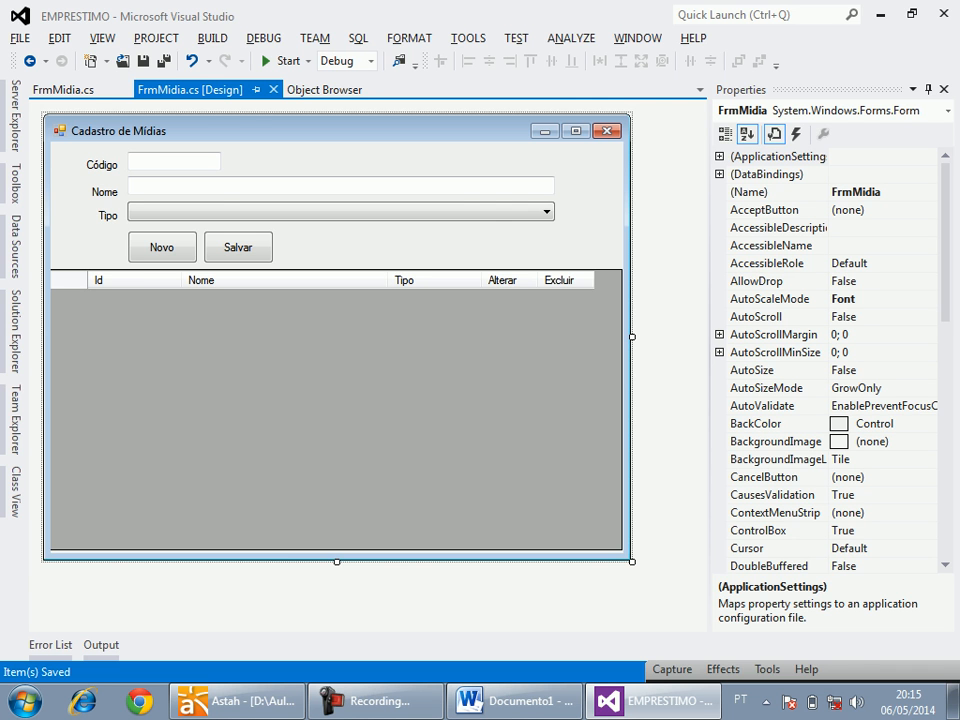
key(alt+Tab)
key(alt+Tab)
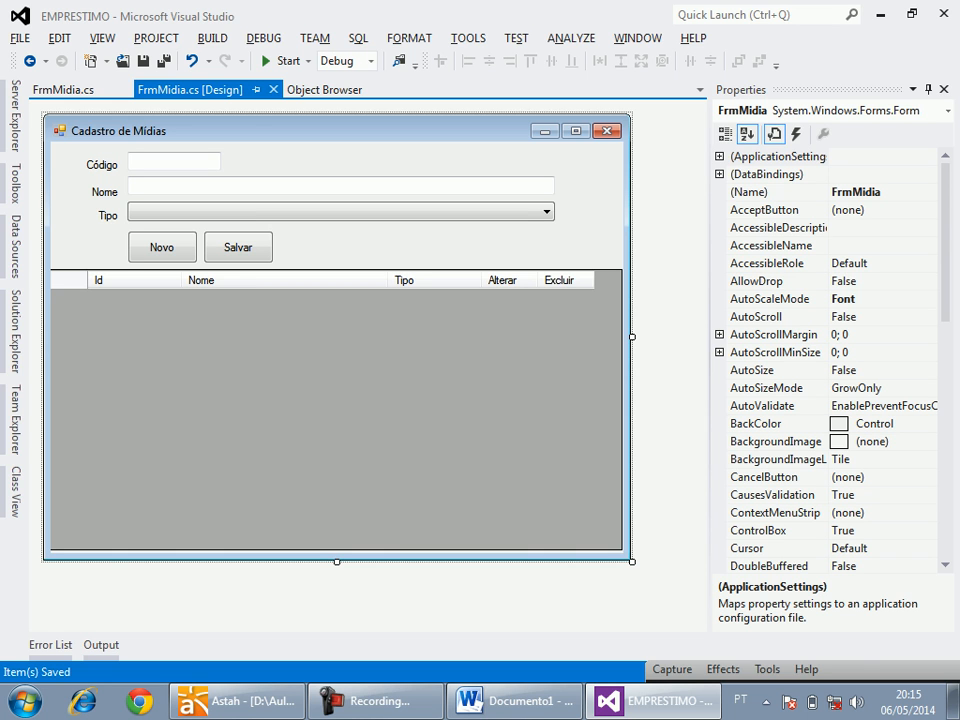
Examine the Tipo combo box and the media grid on the Cadastro de Mídias form.
click(340, 212)
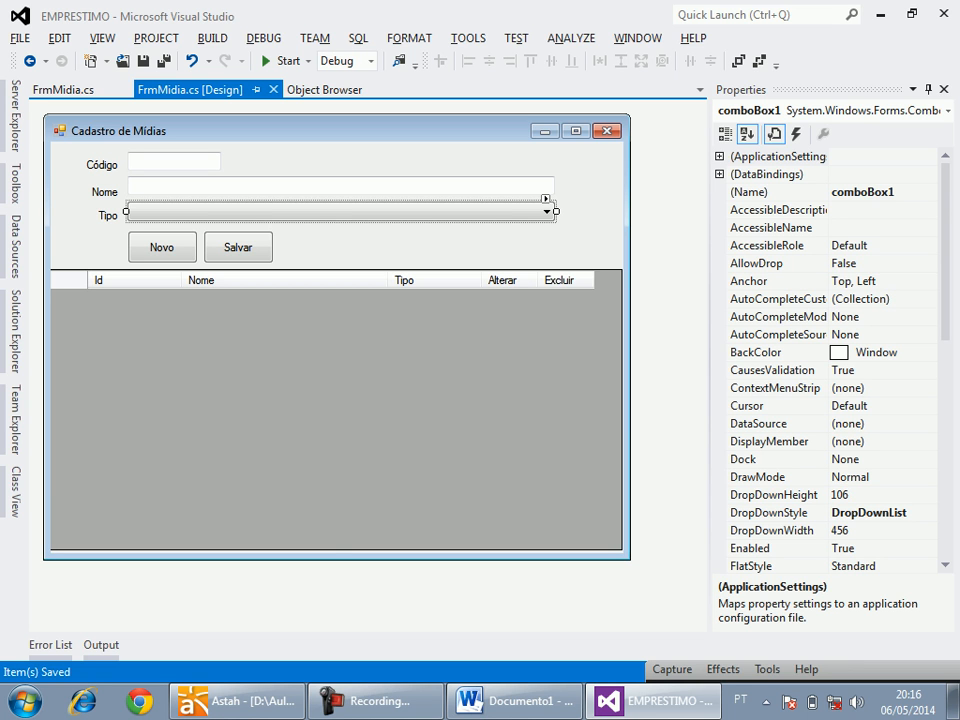
click(336, 400)
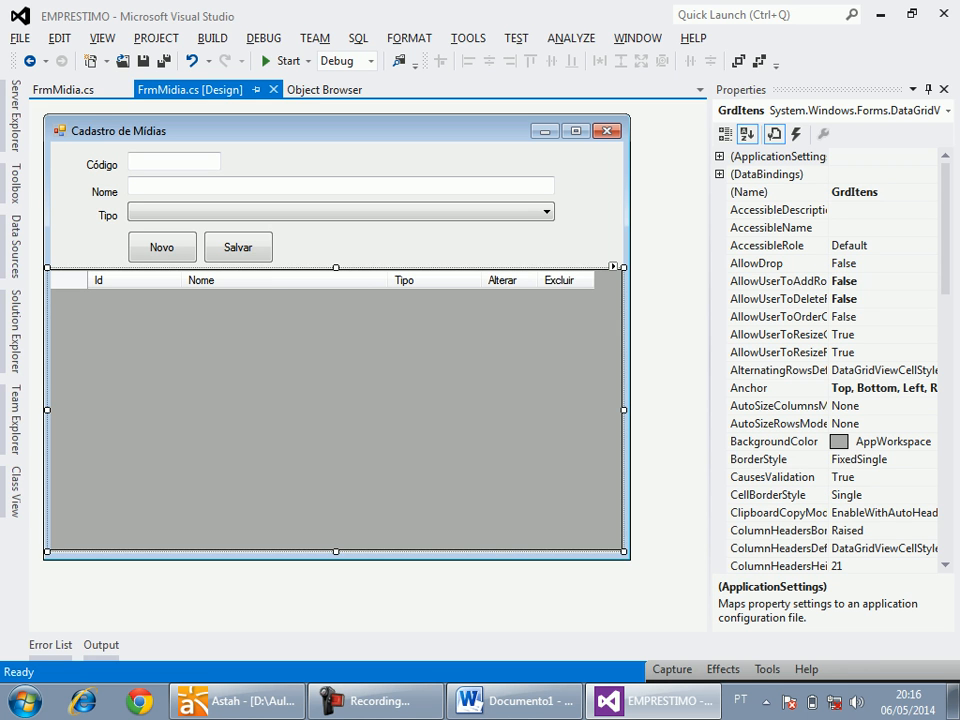
click(340, 212)
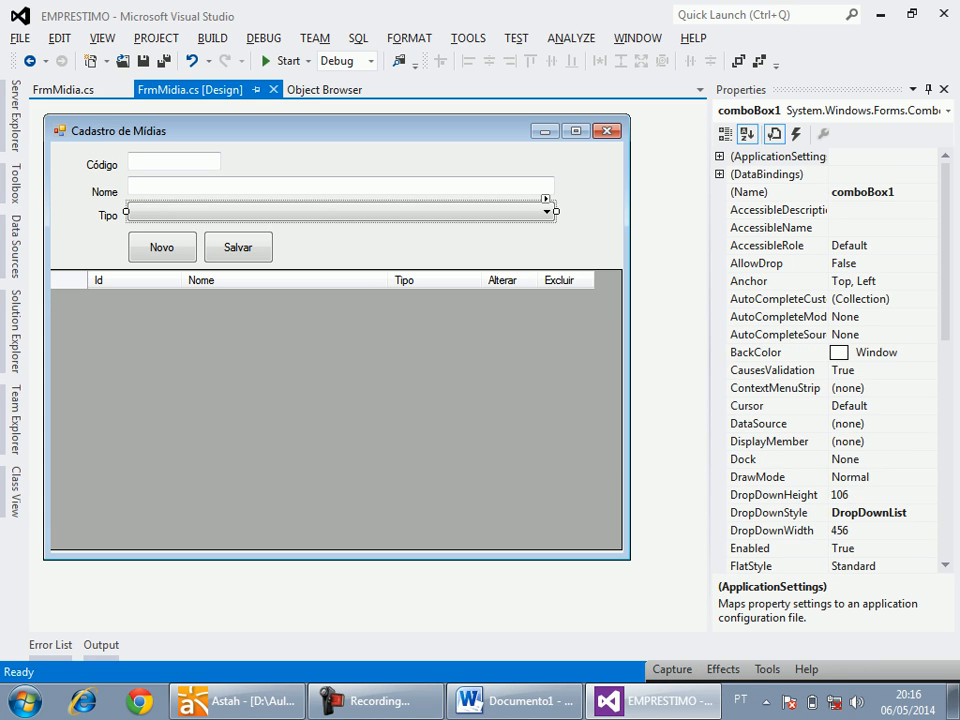
click(336, 400)
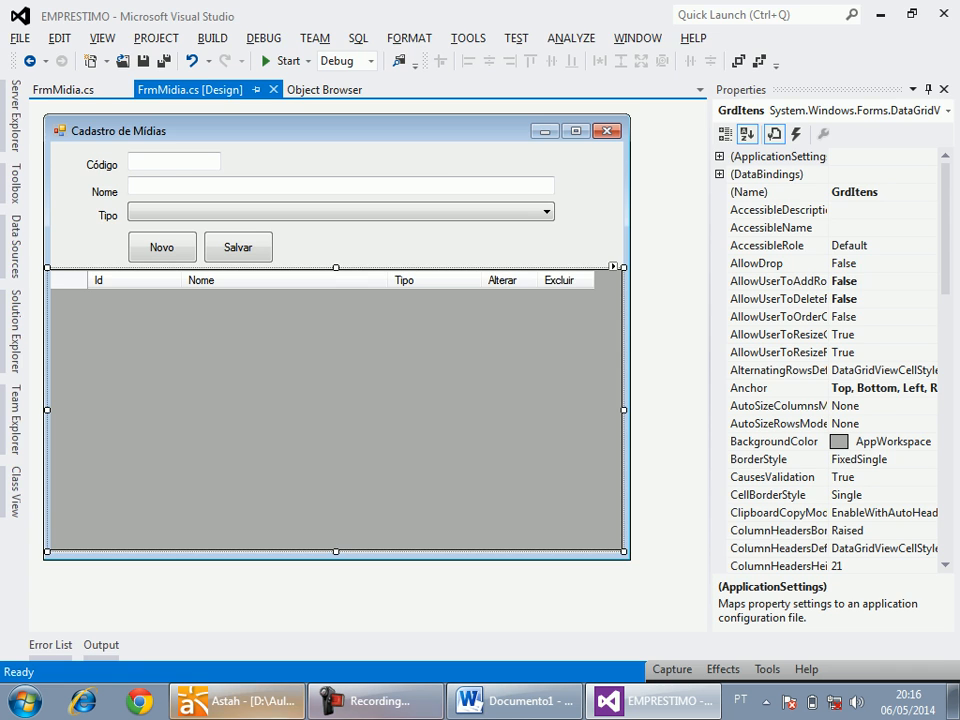
Switch to Astah and add a sequence diagram under the use case CDU01 - Cadastrar Midia.
click(235, 701)
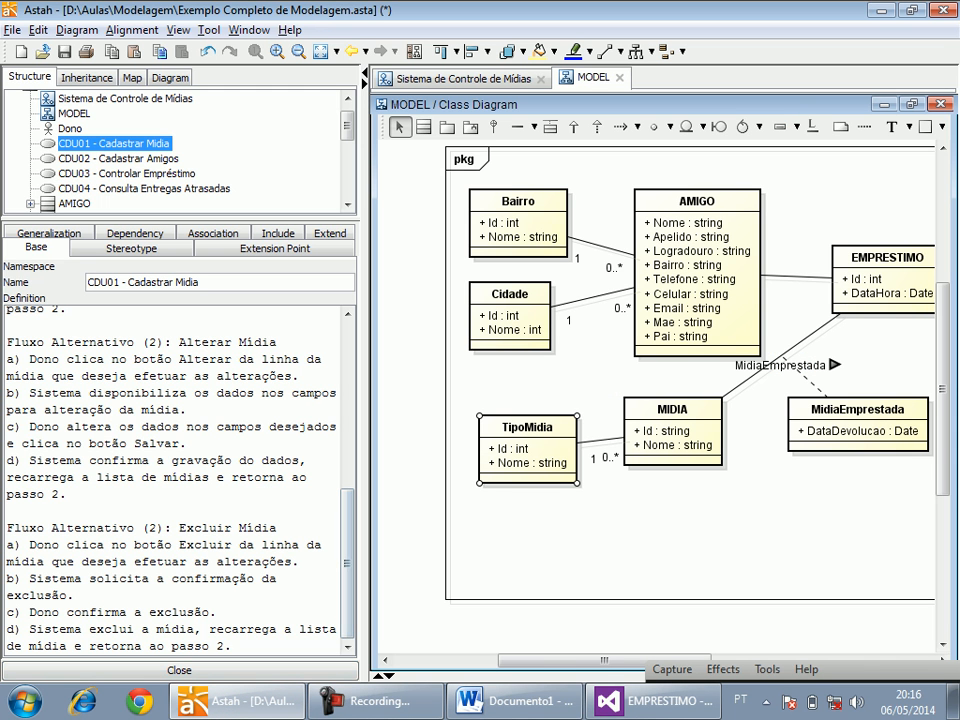
right_click(150, 143)
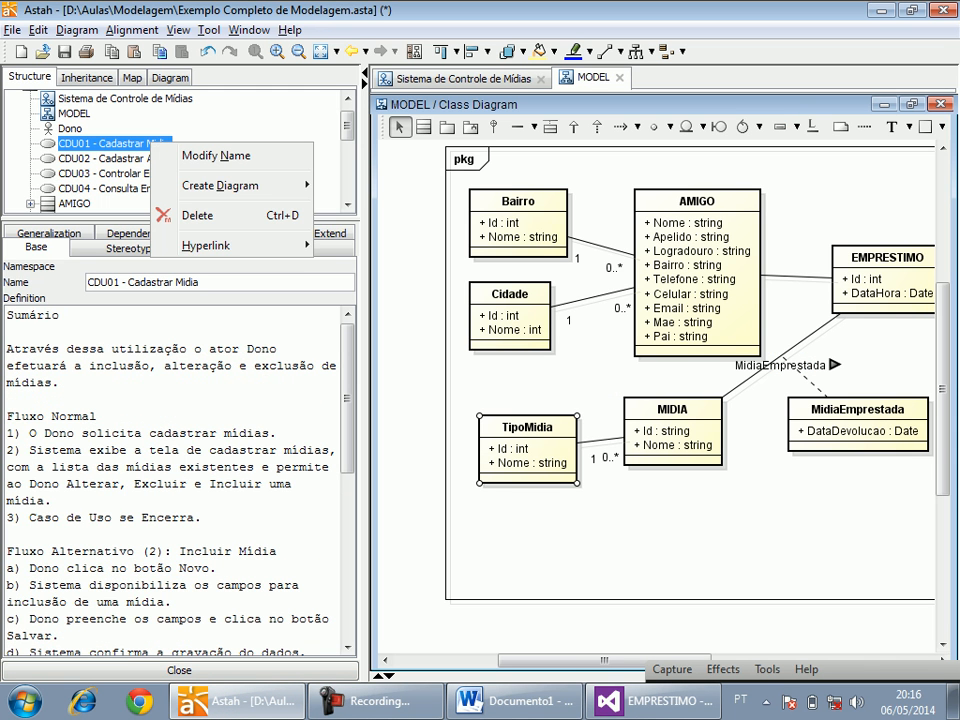
mouse_move(220, 185)
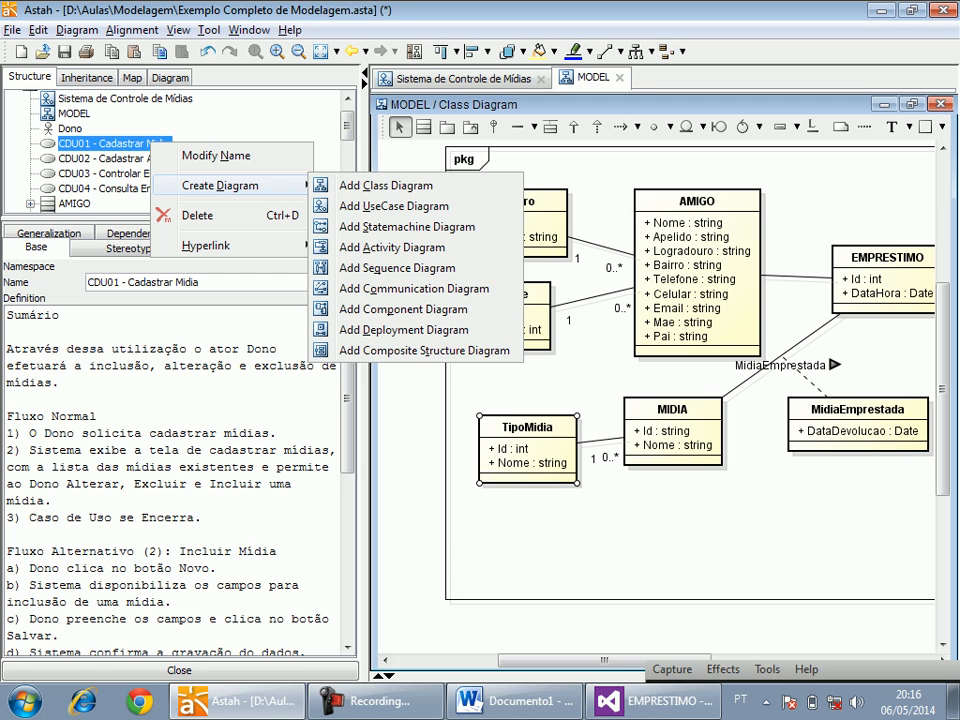
key(Escape)
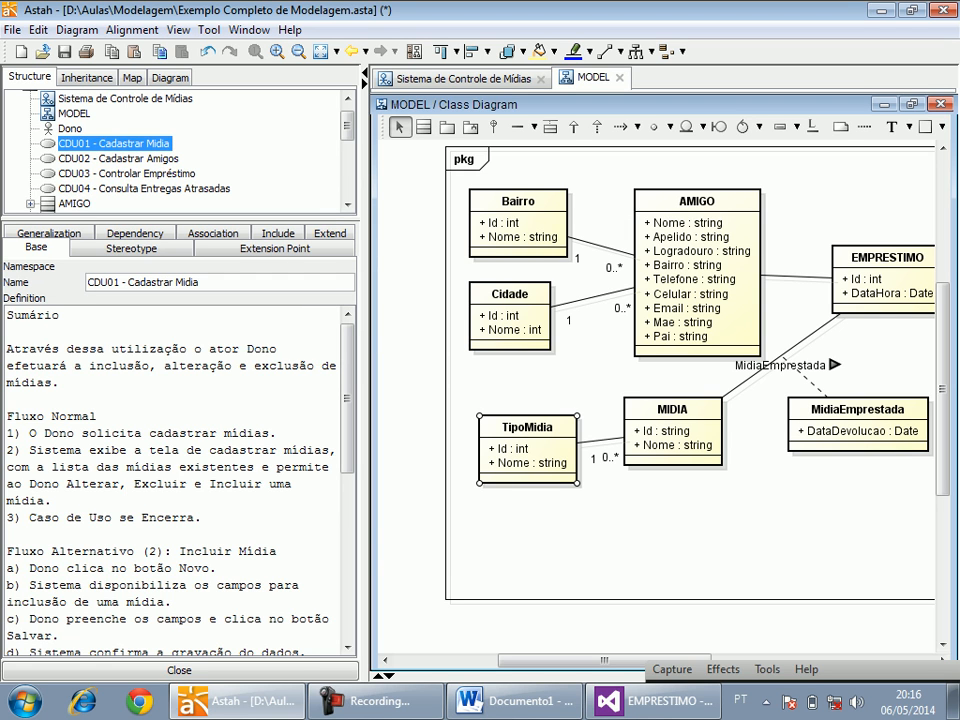
key(F2)
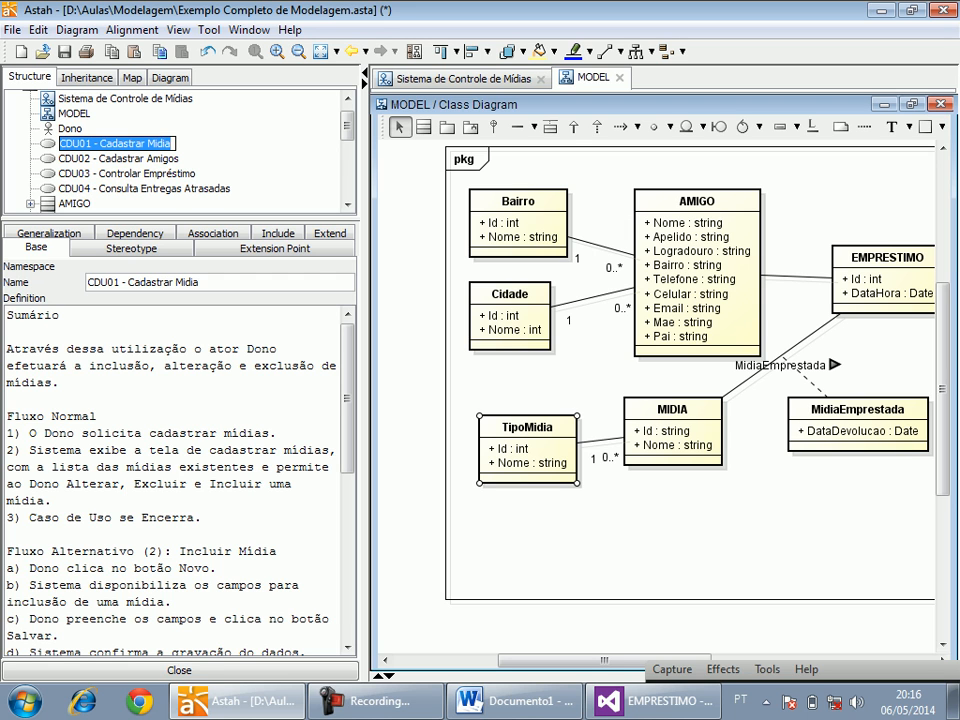
right_click(54, 144)
mouse_move(123, 188)
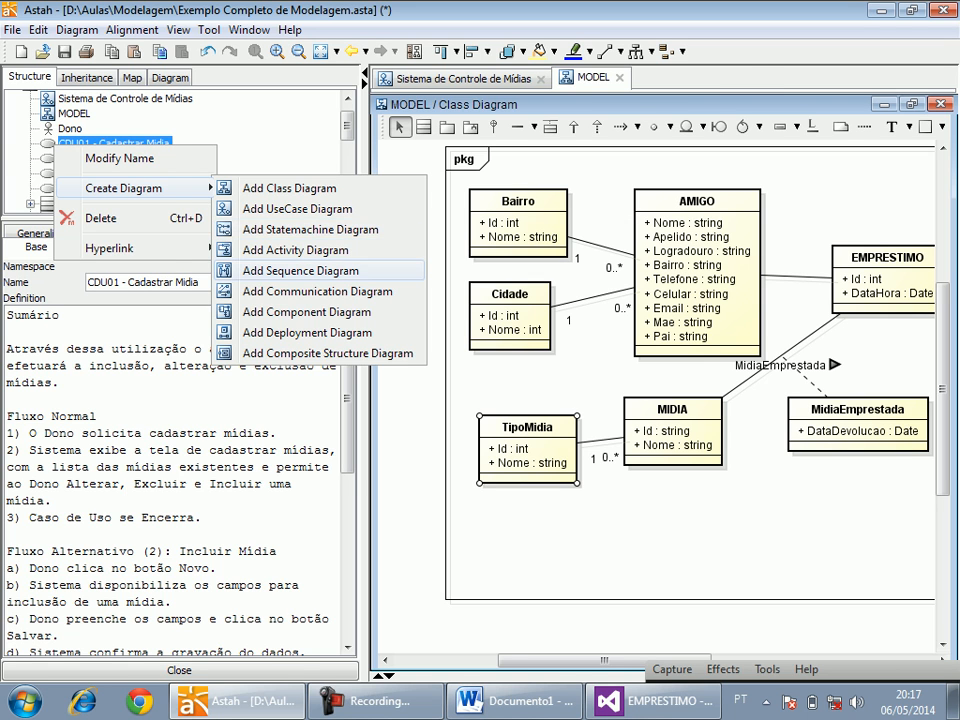
click(300, 270)
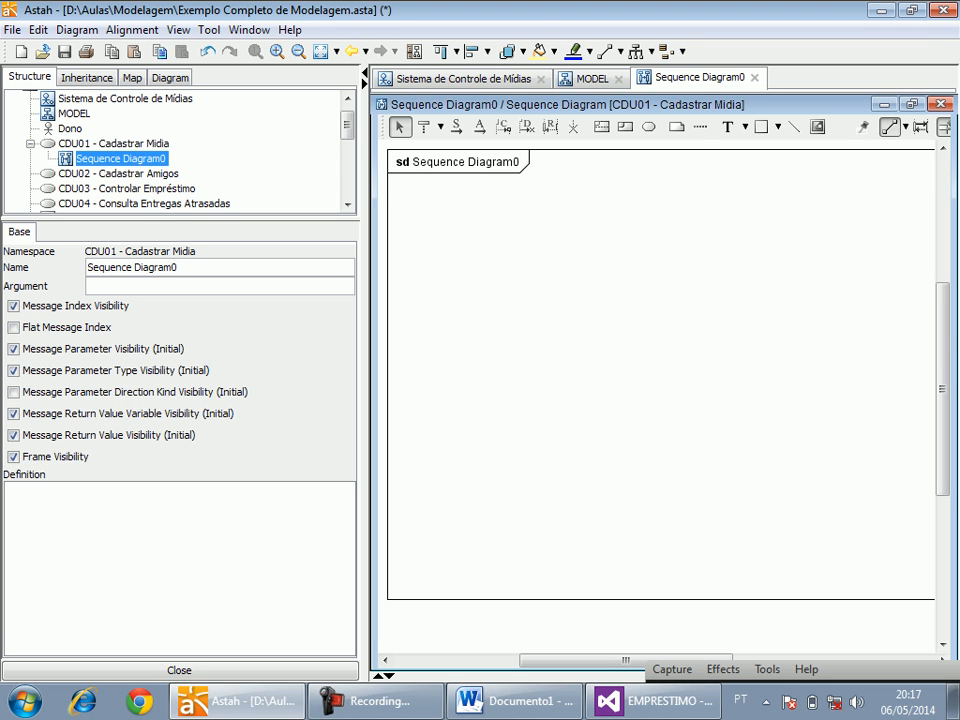
Rename the new sequence diagram as Fluxo Normal and enlarge the model structure tree's area.
key(F2)
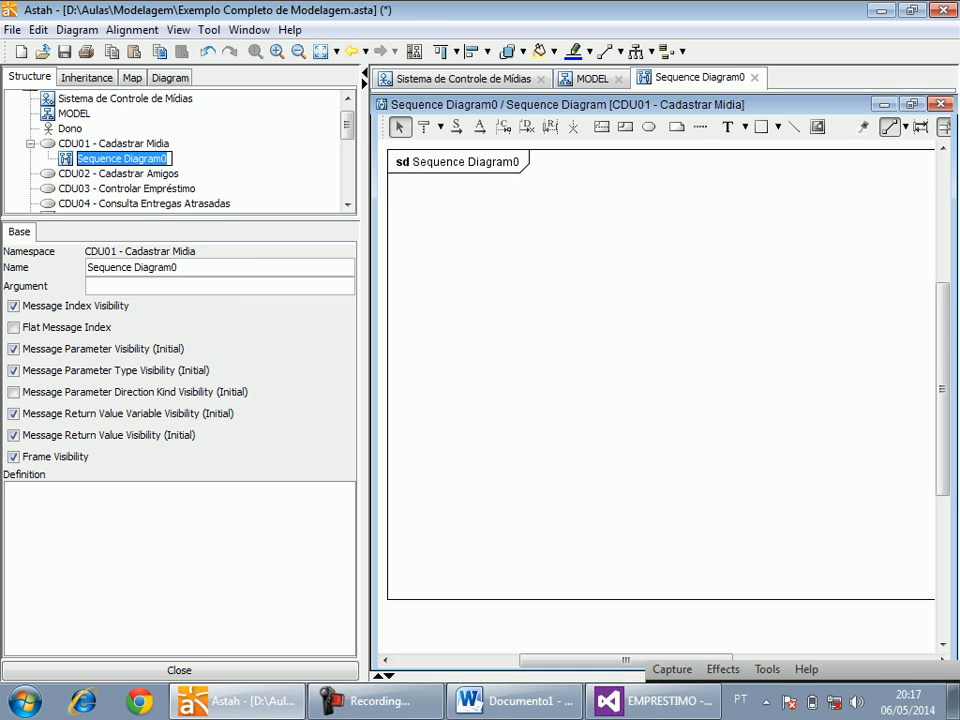
text(Fçuxo)
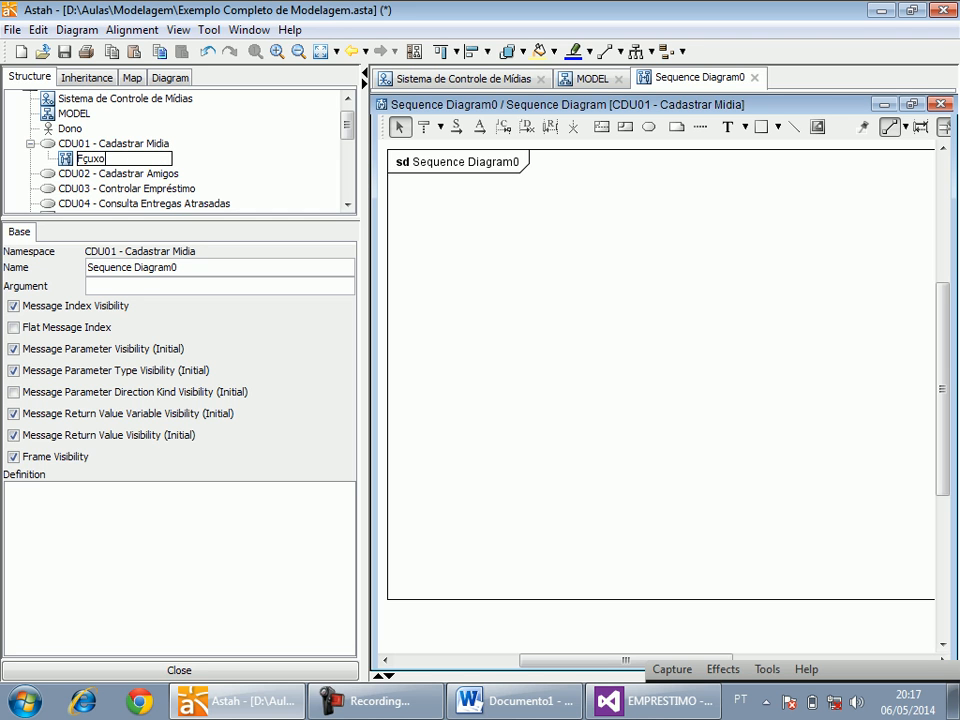
key(BackSpace)
key(BackSpace)
key(BackSpace)
key(BackSpace)
text(luxo Normal)
key(Return)
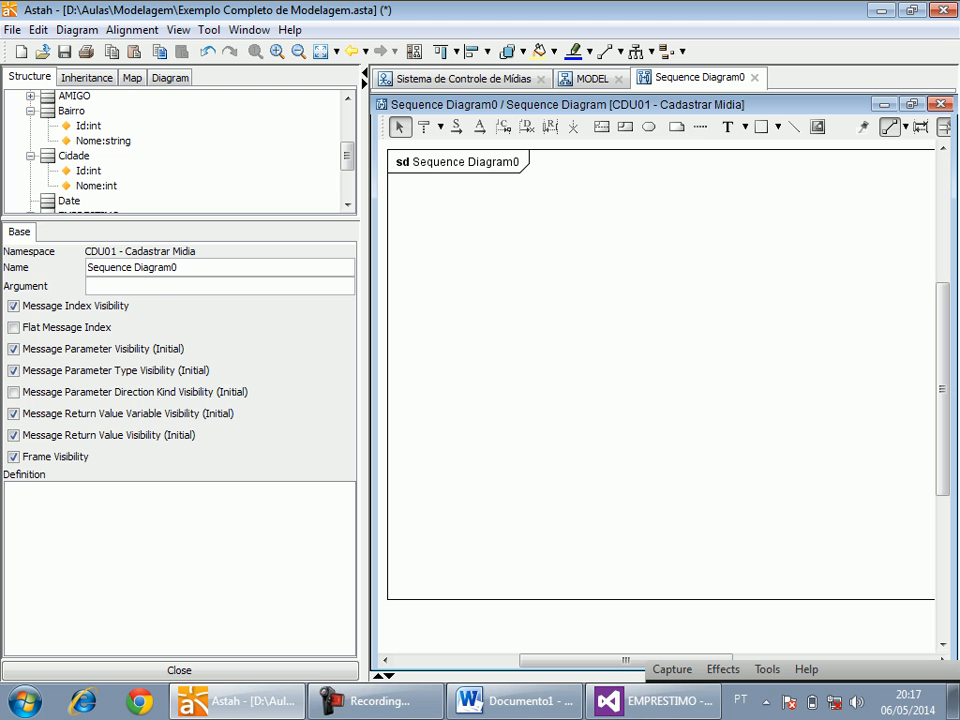
drag(345, 218, 345, 299)
drag(347, 226, 347, 153)
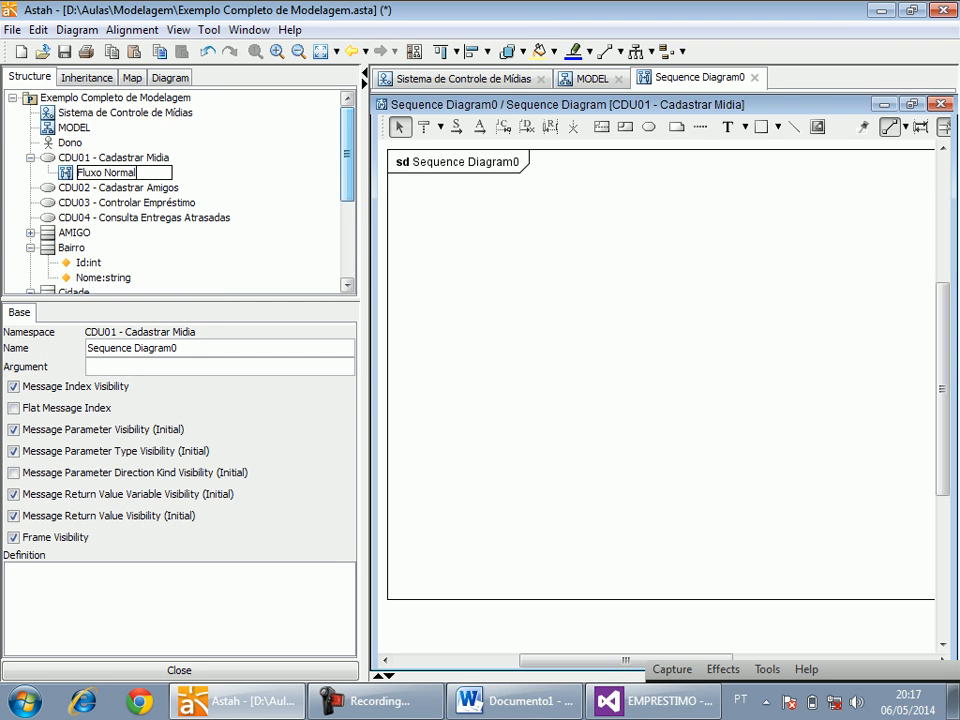
click(108, 158)
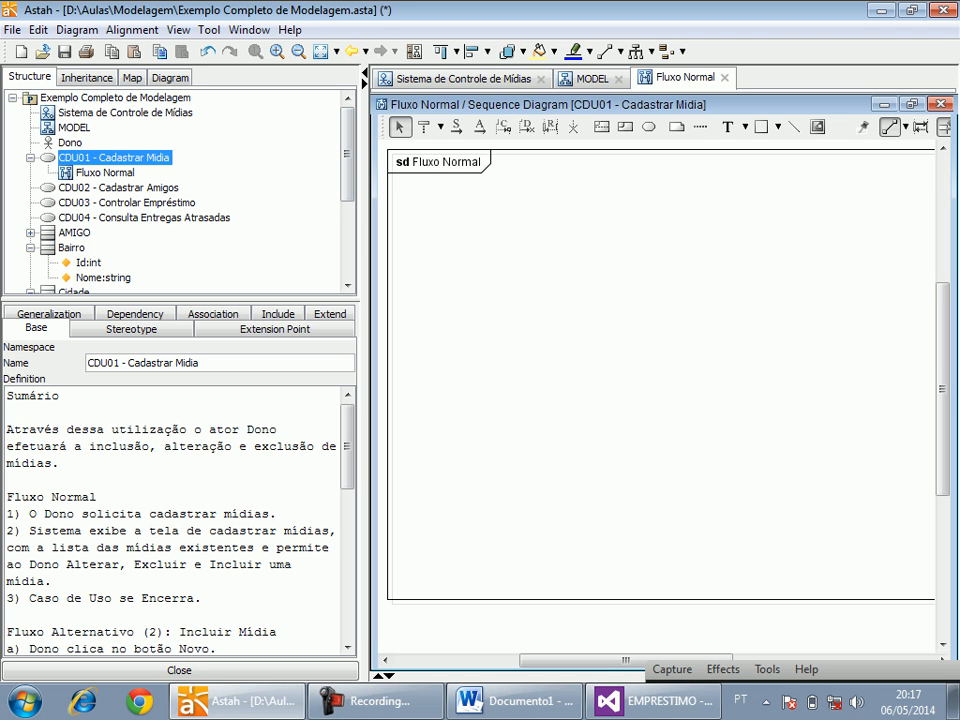
Place the Dono actor as a lifeline in the Fluxo Normal diagram and add a boundary lifeline with the new type FrmMidia beside it.
drag(70, 143, 467, 190)
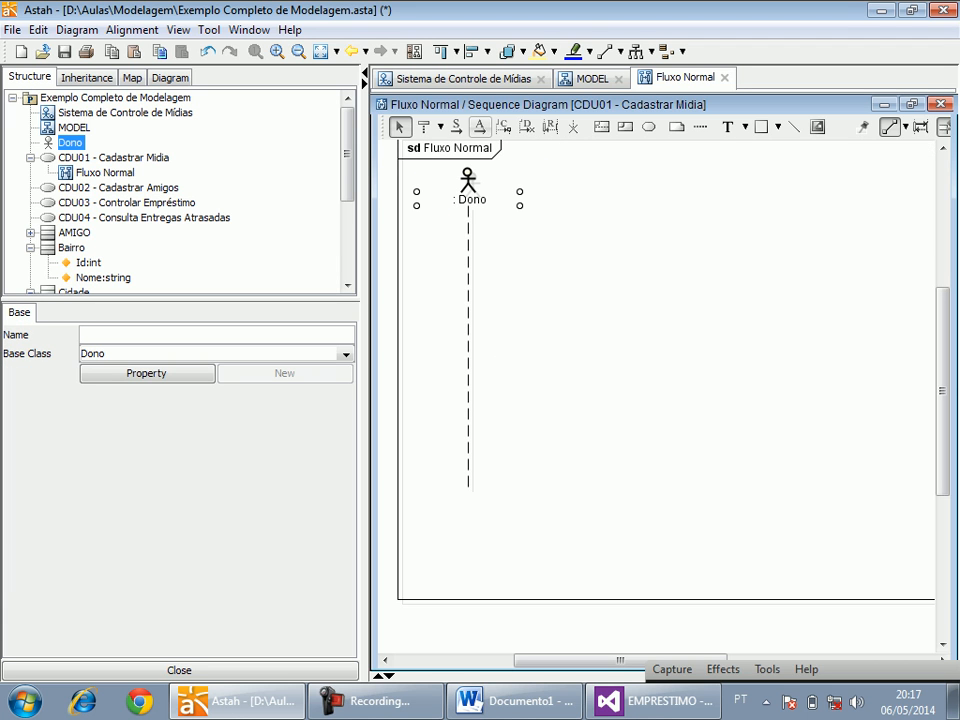
click(440, 126)
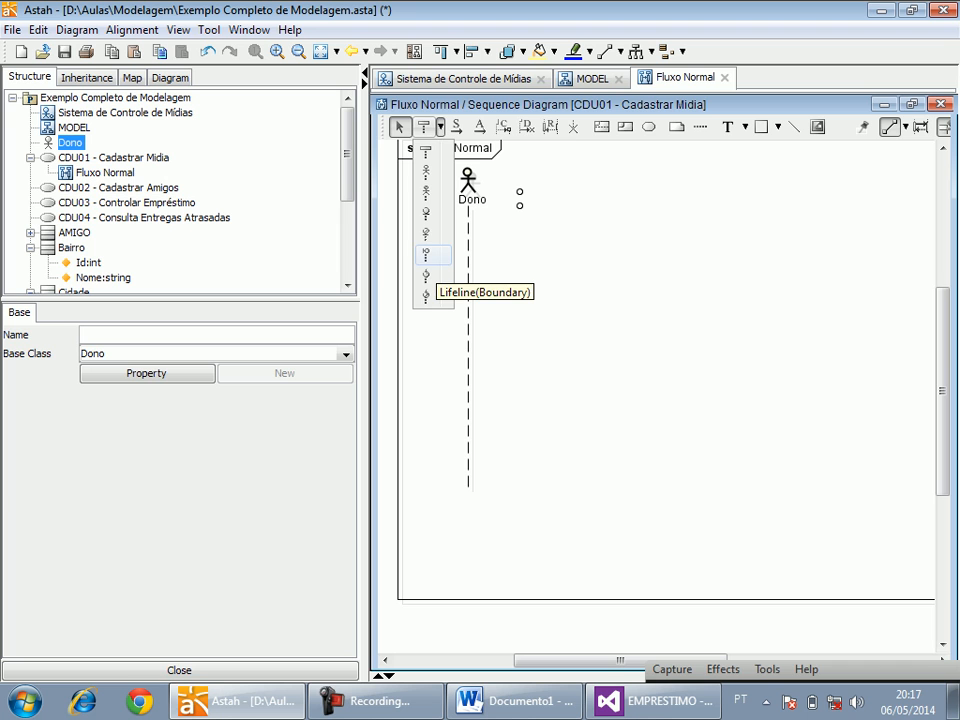
click(426, 256)
click(629, 180)
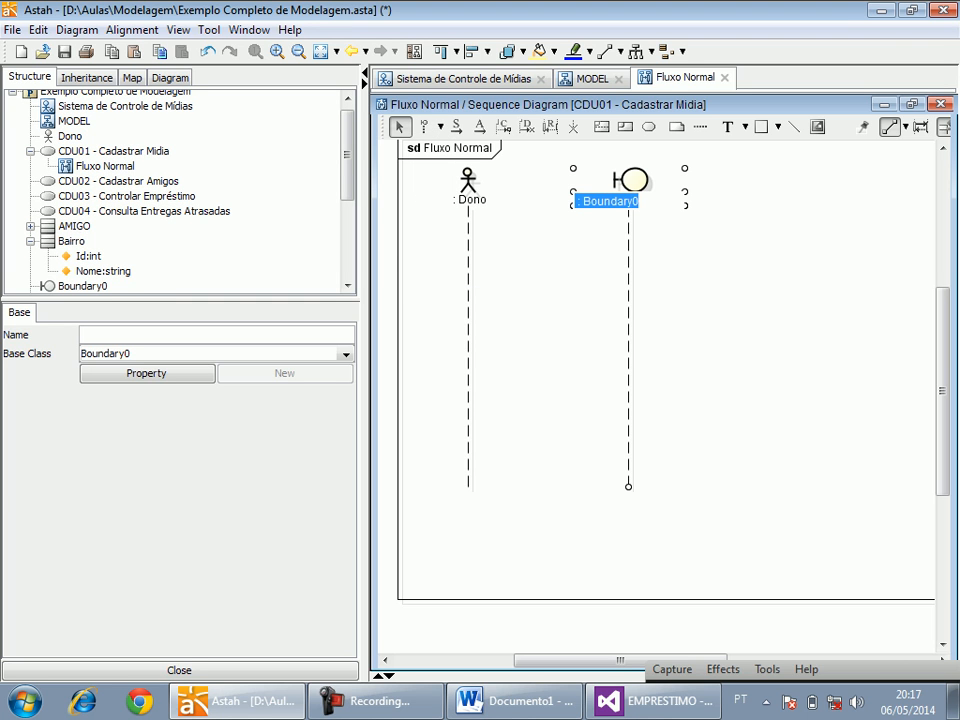
drag(583, 202, 640, 202)
text(FrmMidia)
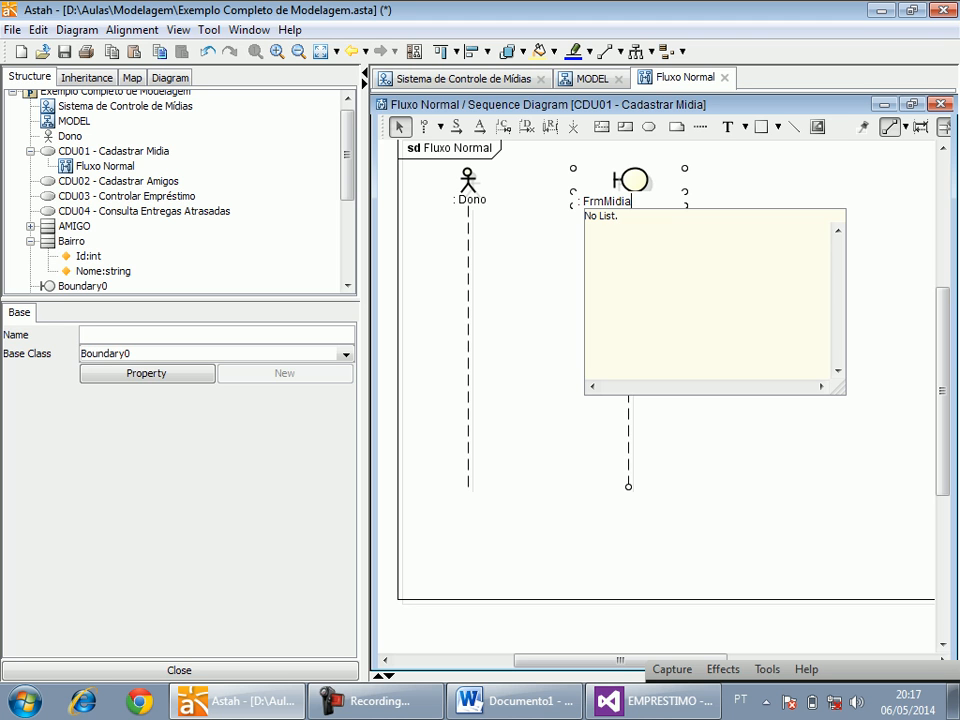
key(Return)
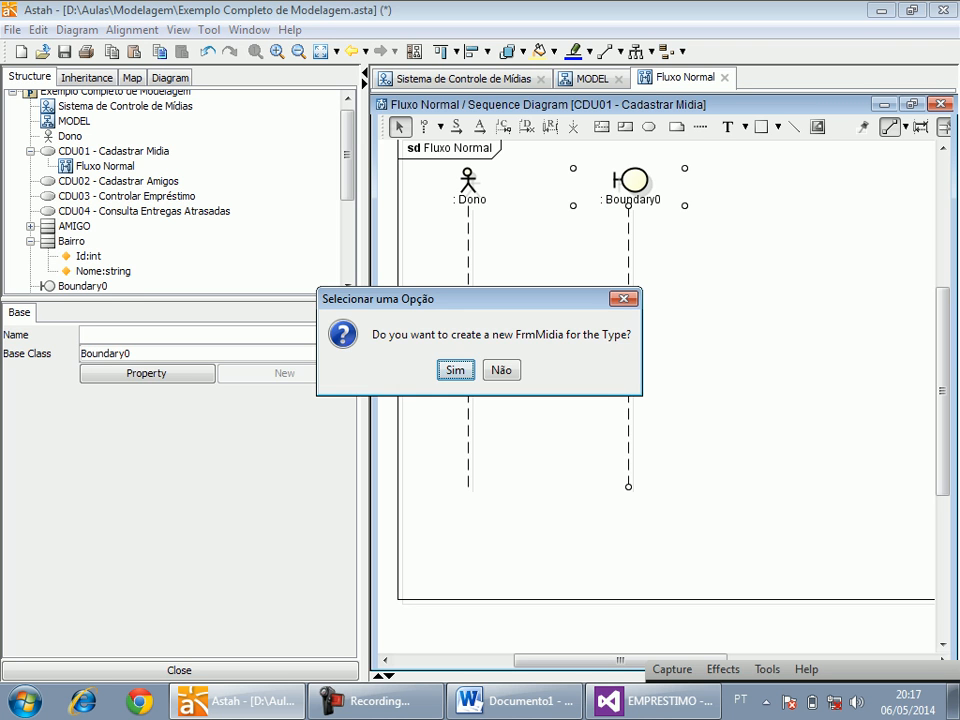
key(Return)
drag(596, 183, 601, 183)
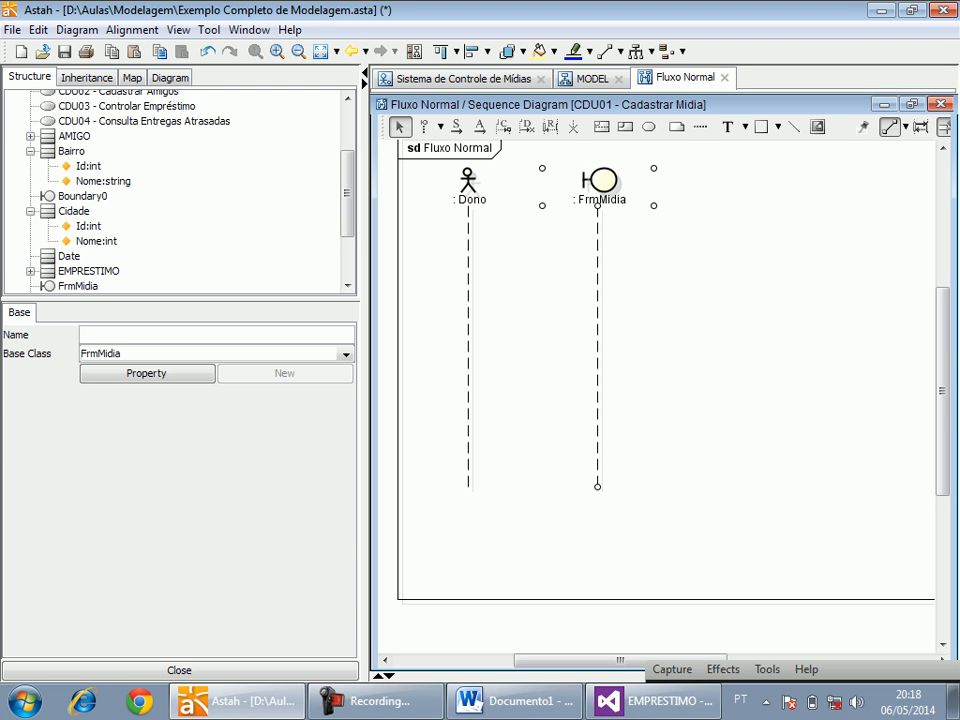
Check the Name property of the Cadastro de Mídias form in Visual Studio.
click(237, 701)
click(237, 701)
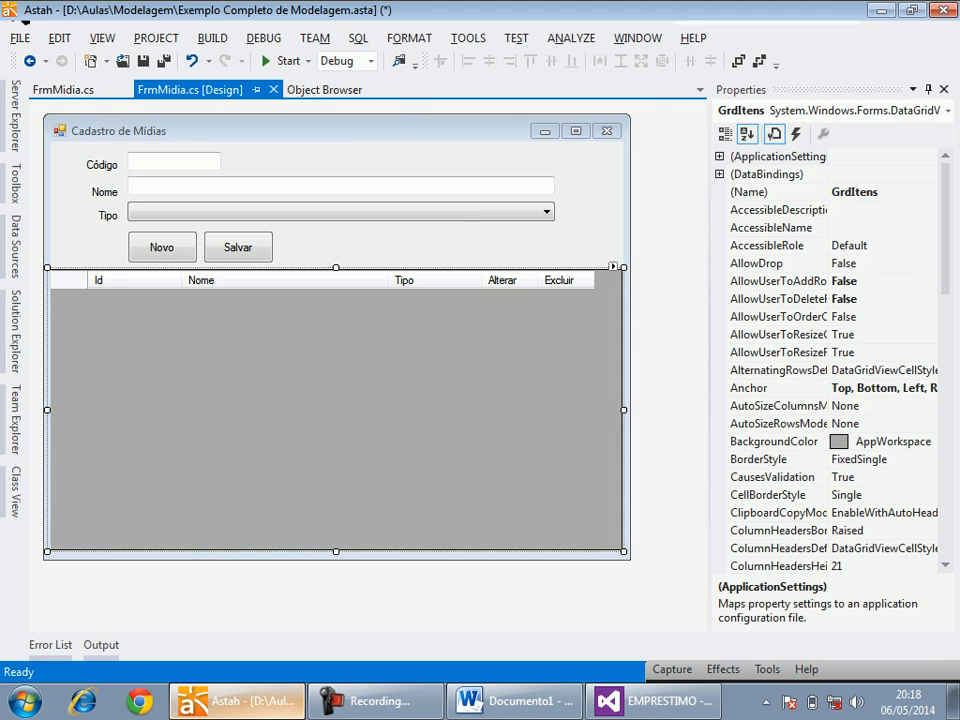
click(237, 701)
click(420, 246)
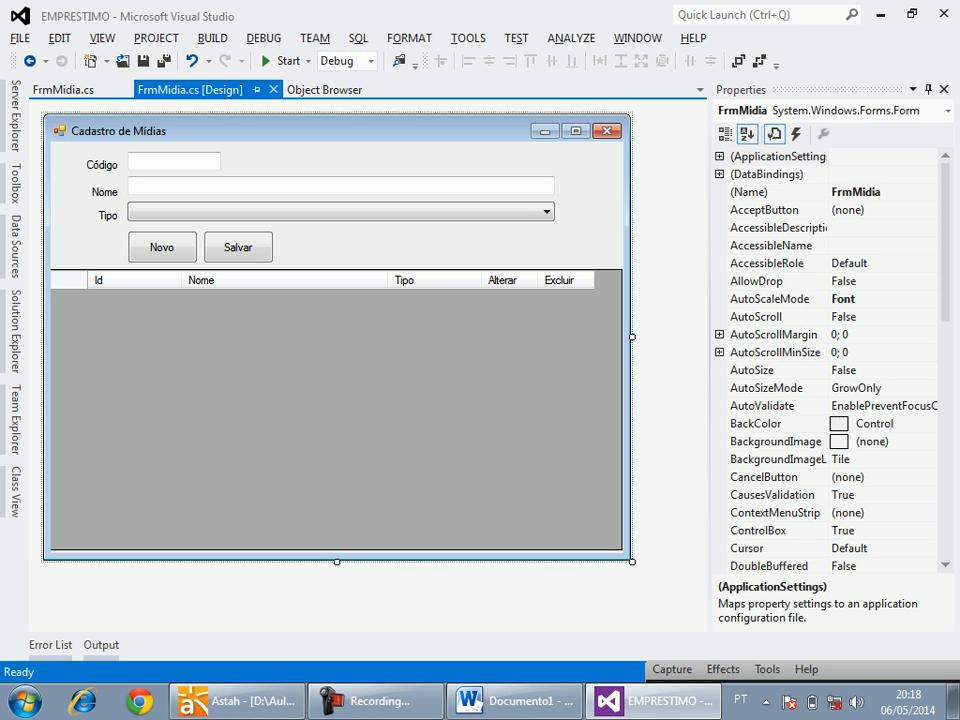
double_click(856, 192)
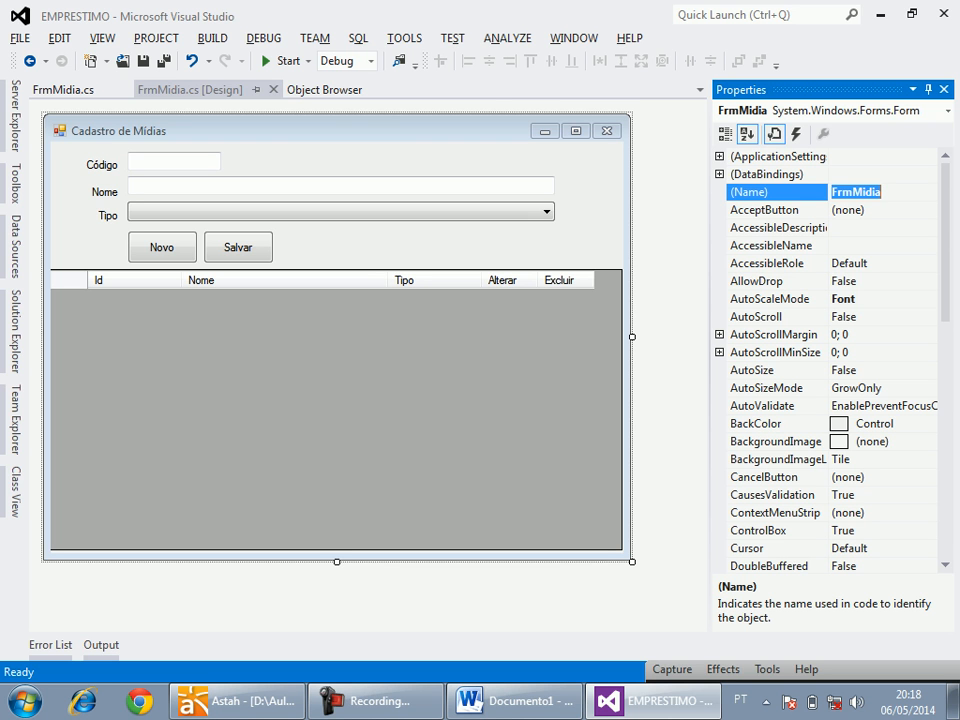
click(515, 701)
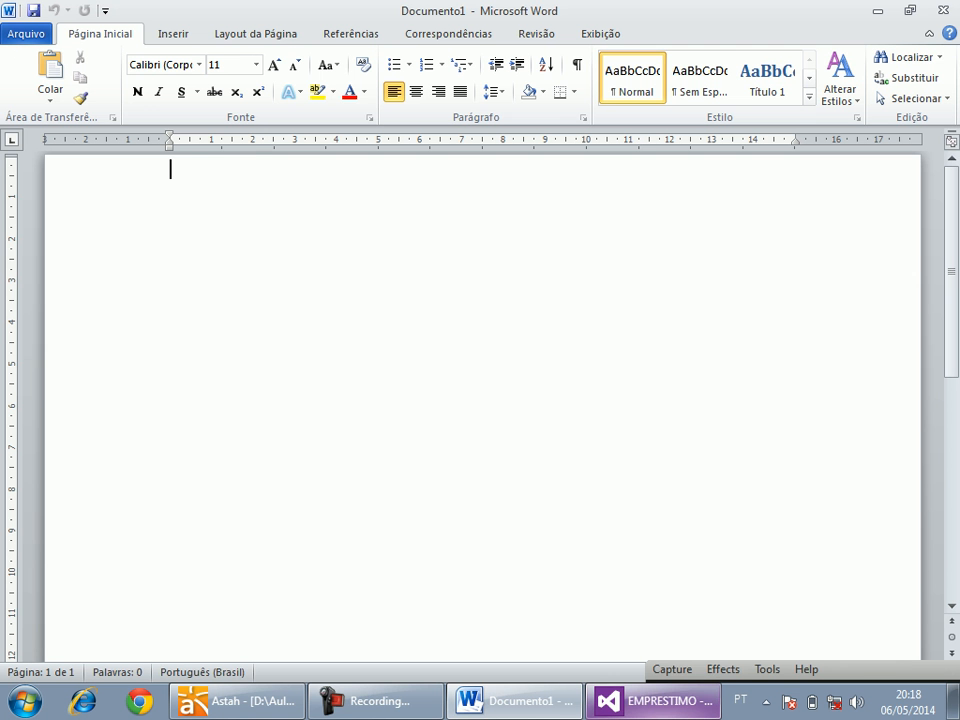
Back in Astah, add a control lifeline with the new type CMidia beside FrmMidia in the Fluxo Normal diagram.
click(237, 701)
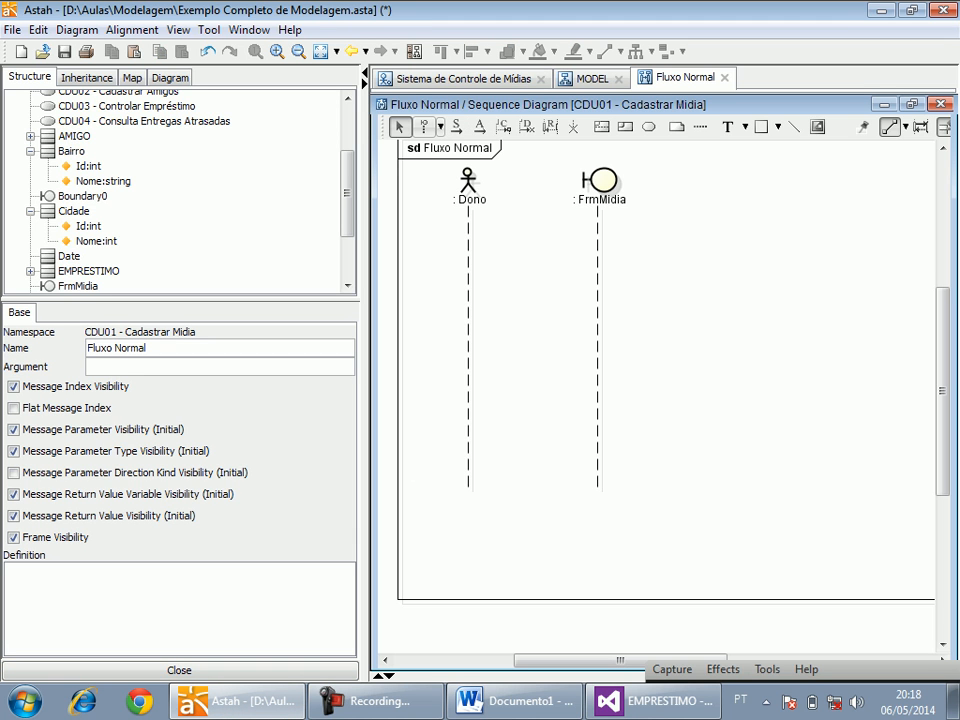
click(440, 127)
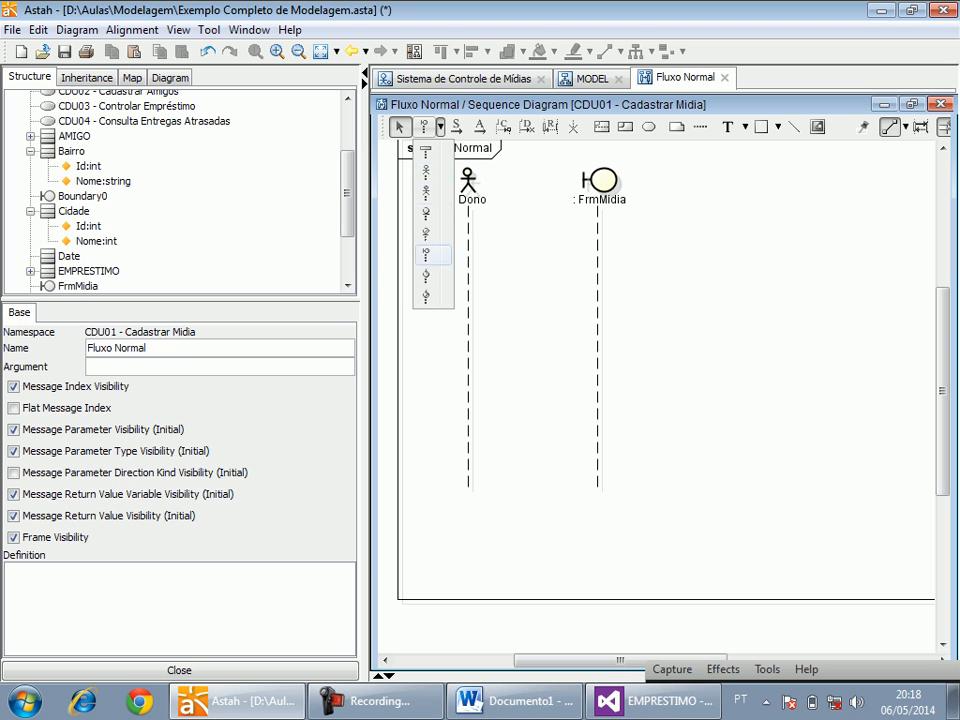
click(426, 296)
click(728, 178)
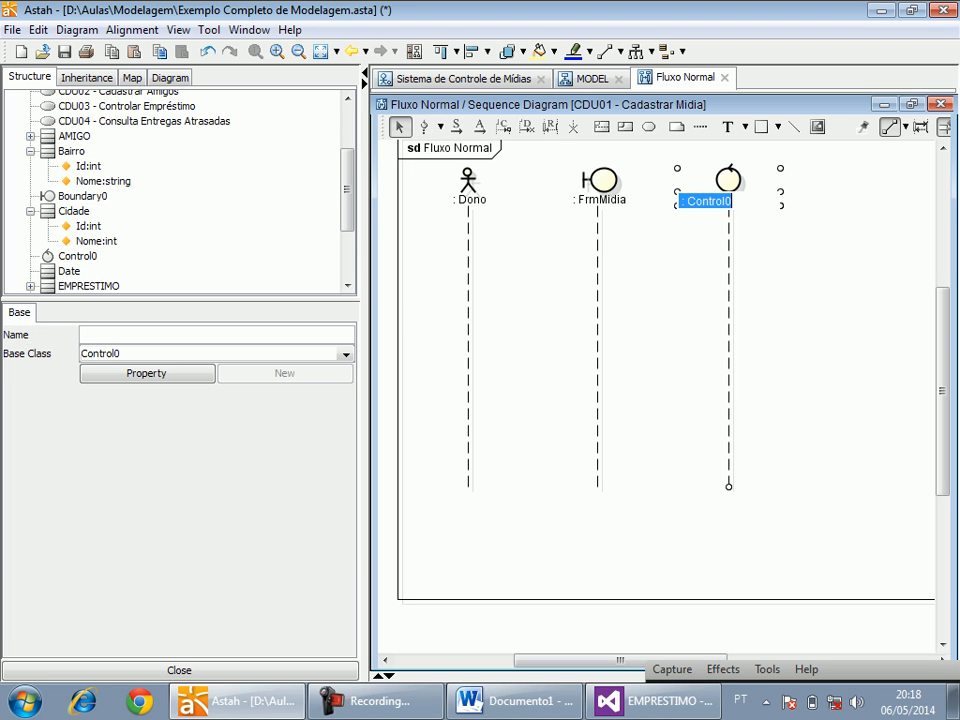
key(End)
key(ctrl+shift+Left)
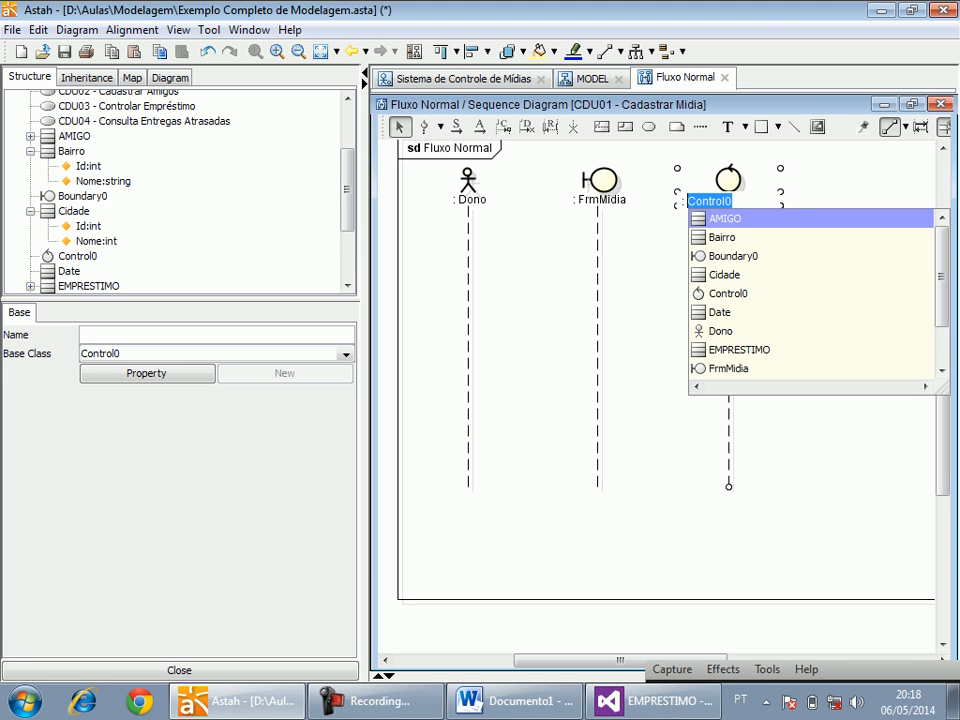
key(BackSpace)
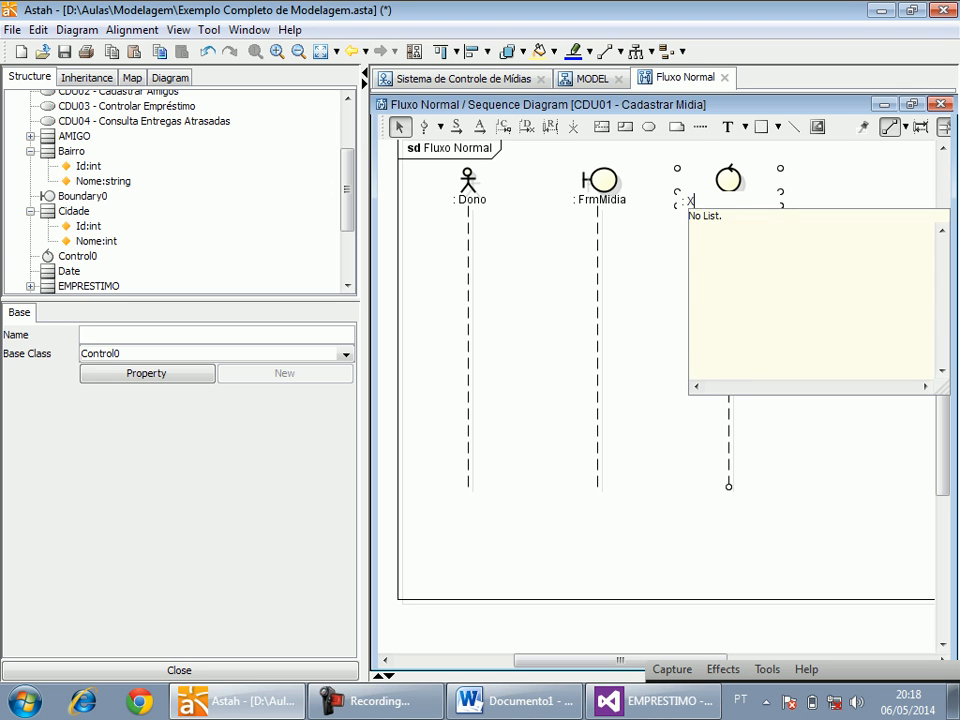
text(CMidia)
key(Return)
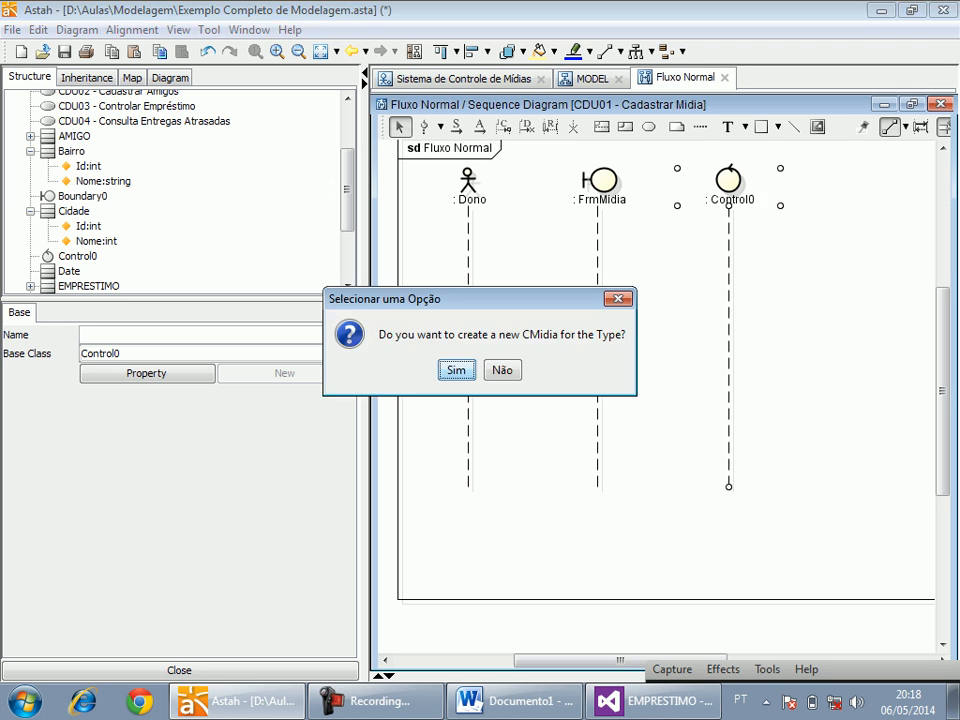
click(456, 370)
Add a synchronous self-message with the default name on the CMidia lifeline.
click(456, 126)
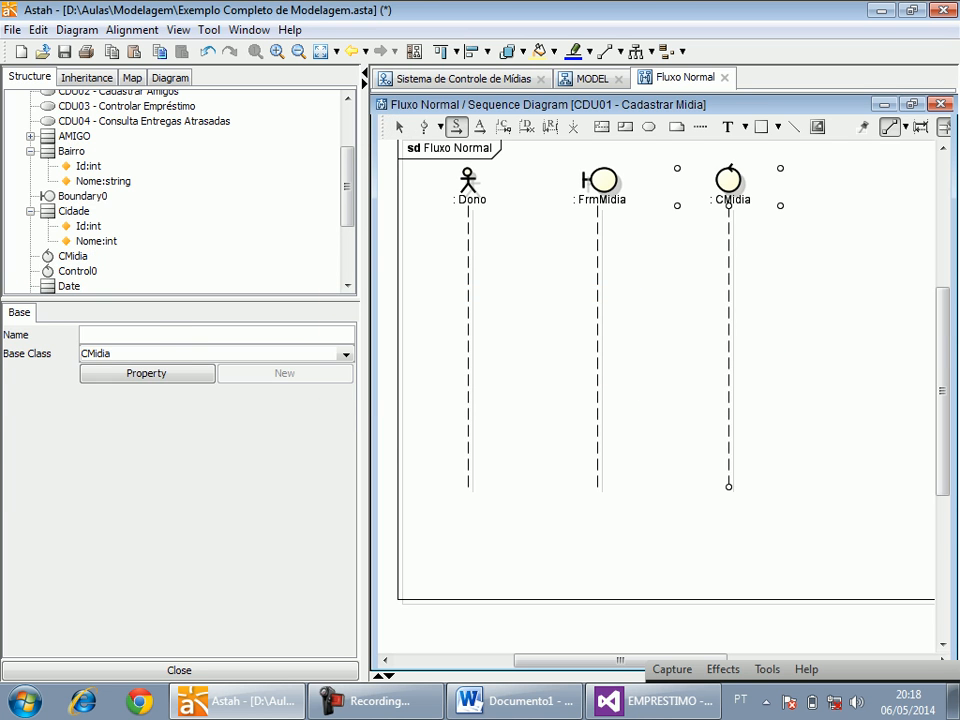
click(731, 371)
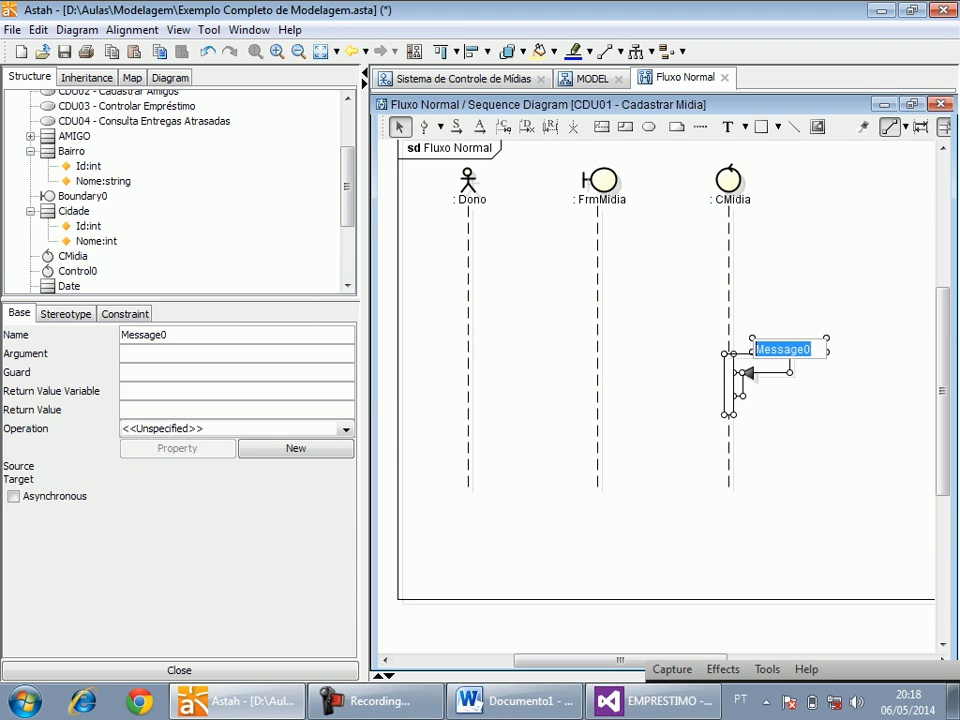
key(Return)
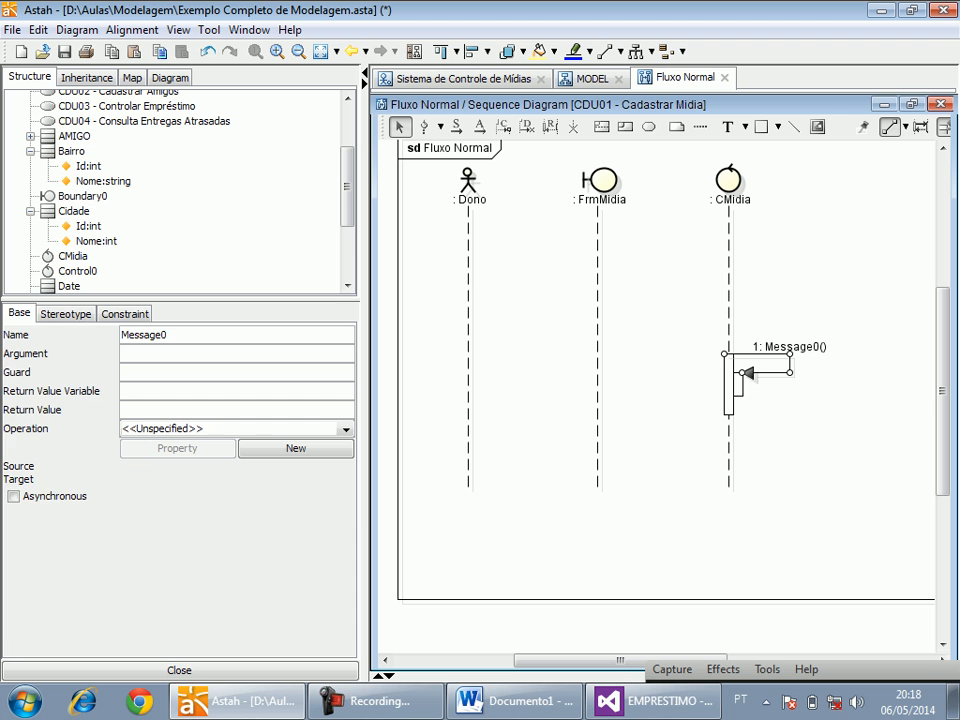
Delete the synchronous self-message from the CMidia lifeline.
key(Delete)
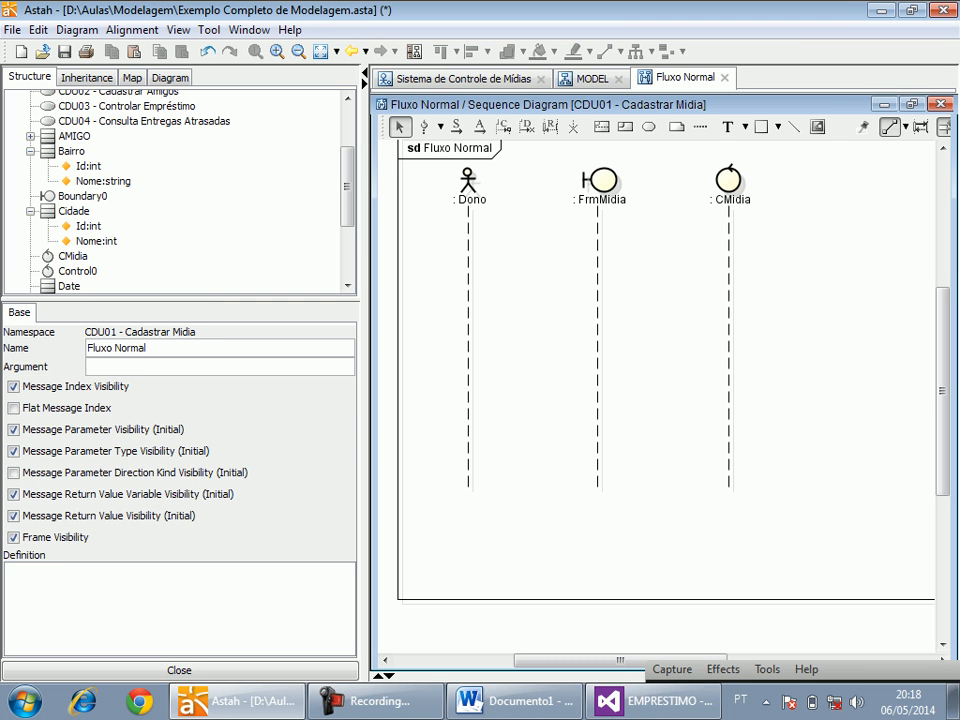
In Visual Studio, inspect the Tipo combo box and the items grid on the Cadastro de Mídias form.
click(650, 701)
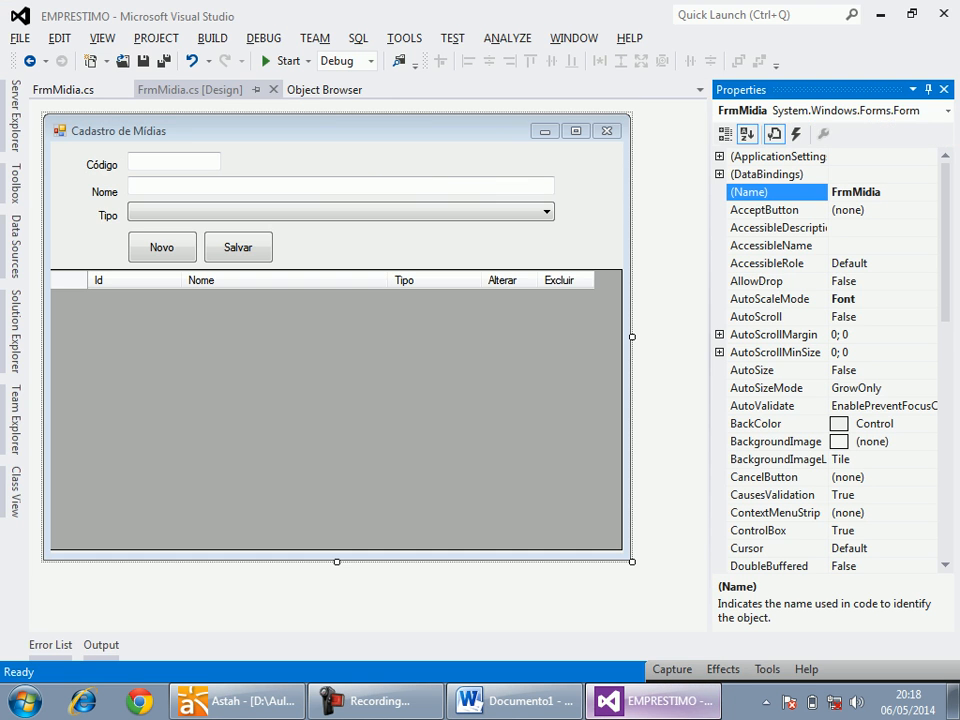
click(340, 212)
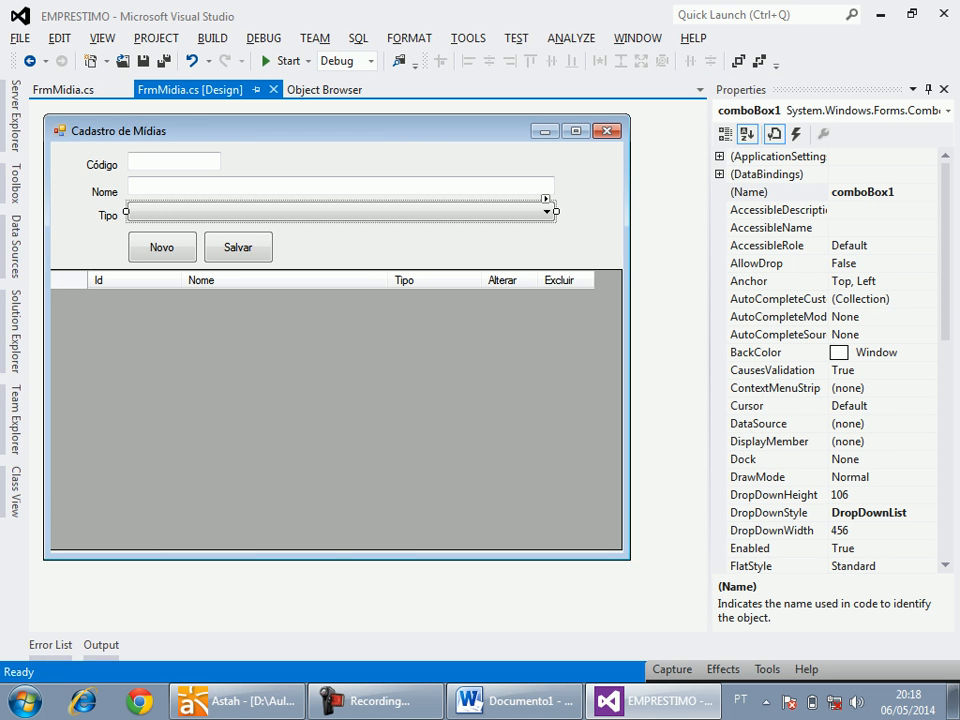
click(336, 400)
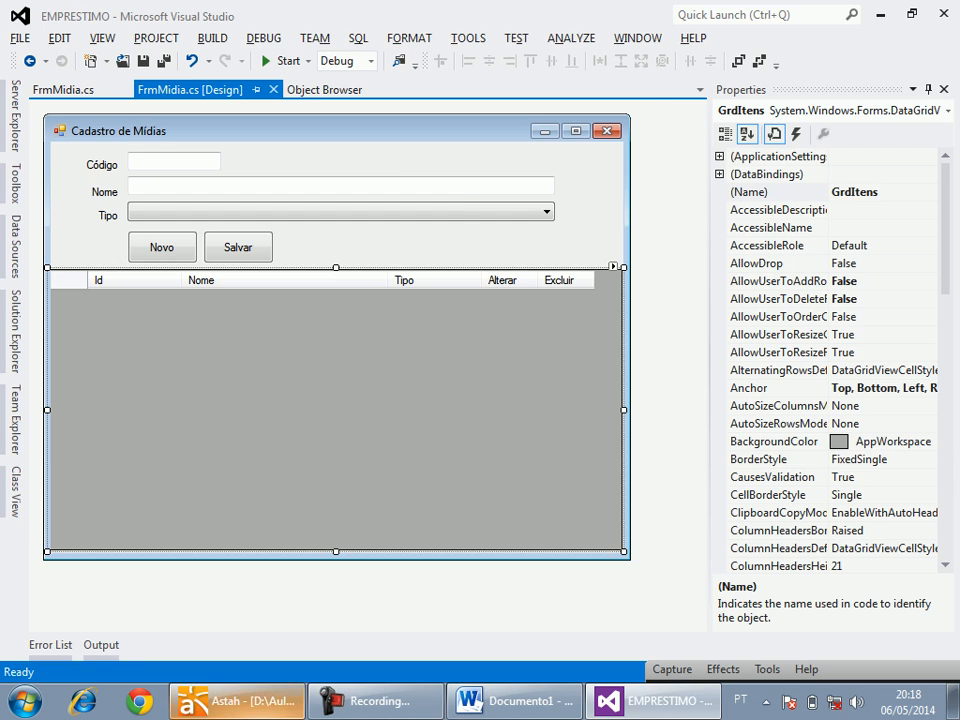
Back in Astah, add the MIDIA and TipoMidia classes as lifelines beside CMidia in the Fluxo Normal diagram.
click(237, 701)
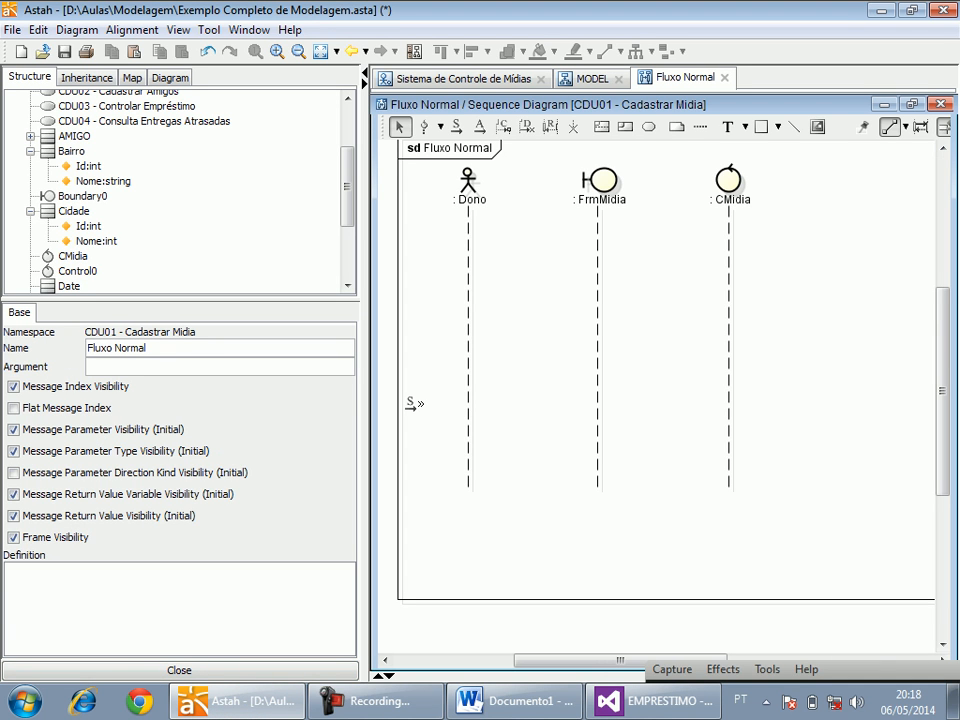
drag(364, 402, 276, 402)
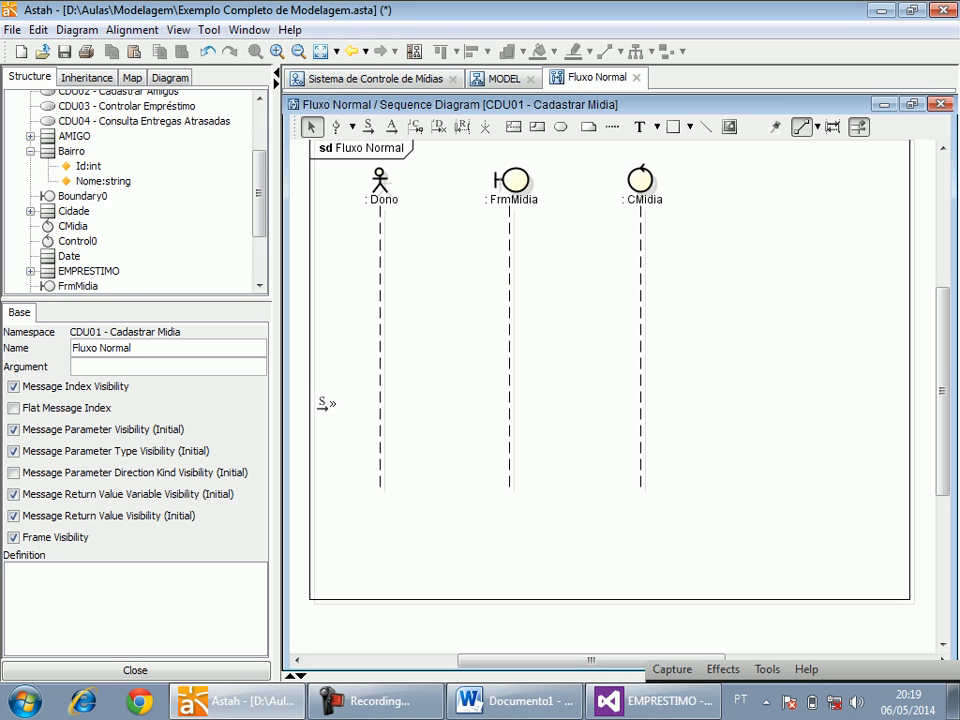
drag(72, 271, 815, 185)
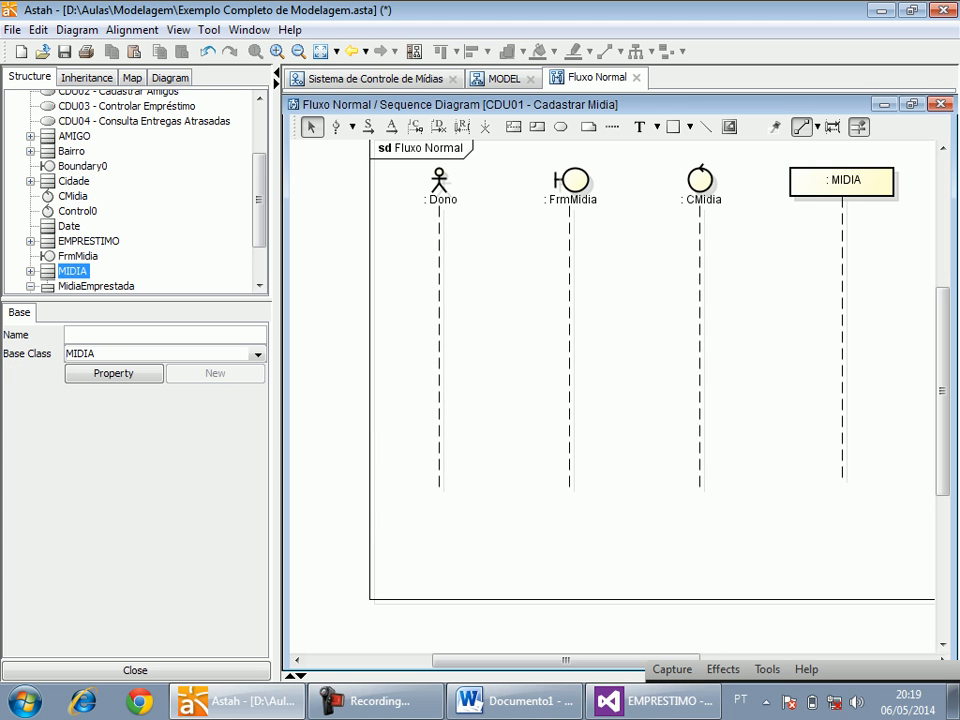
drag(260, 215, 260, 246)
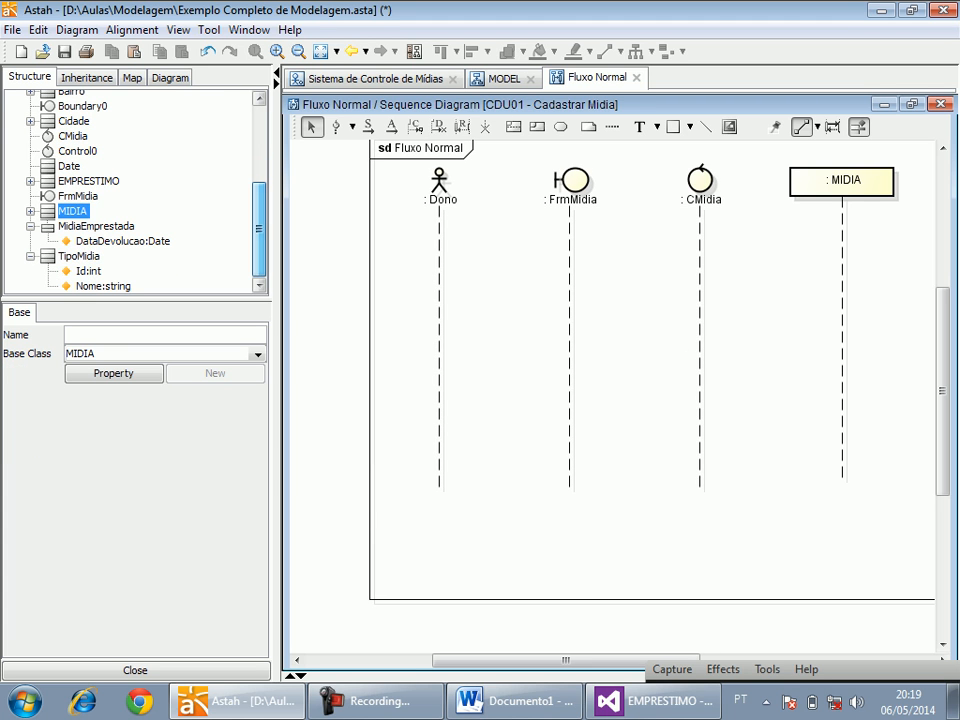
drag(78, 256, 872, 182)
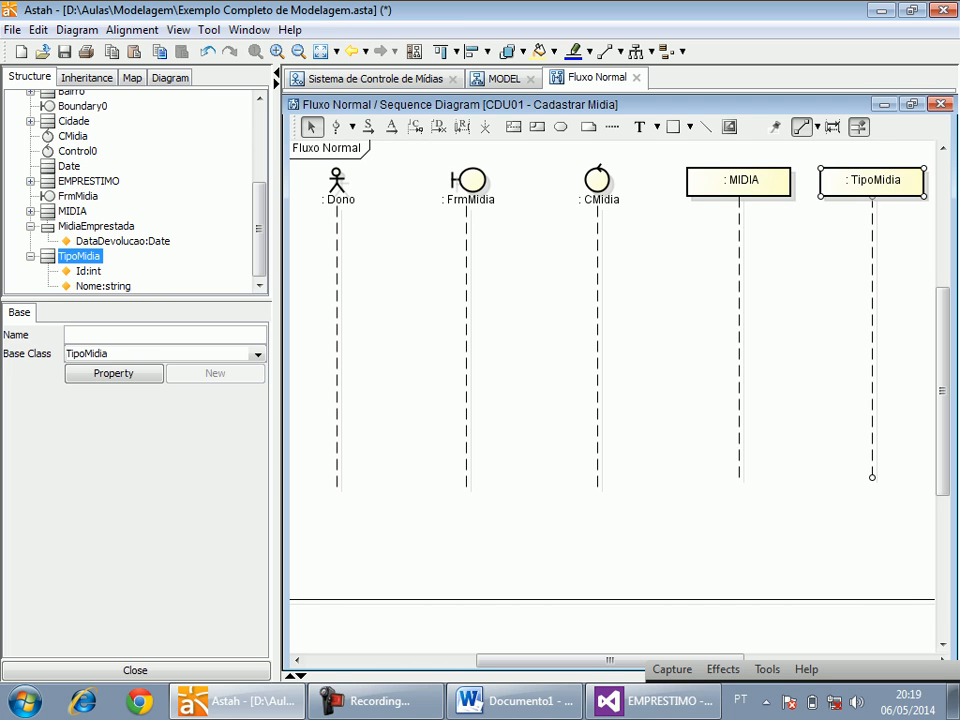
click(276, 73)
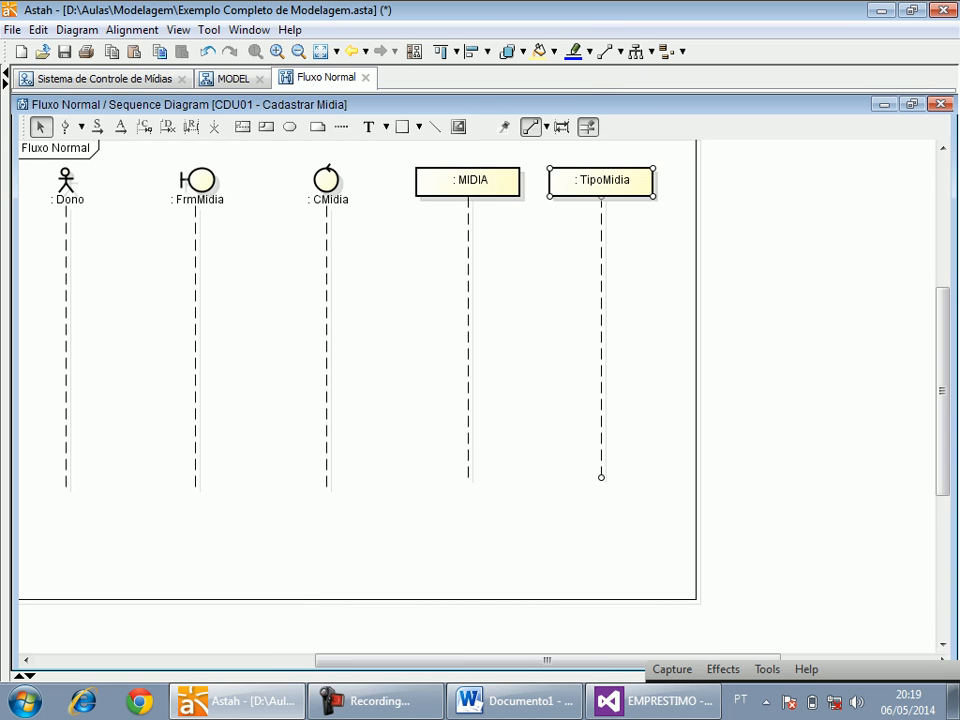
click(262, 320)
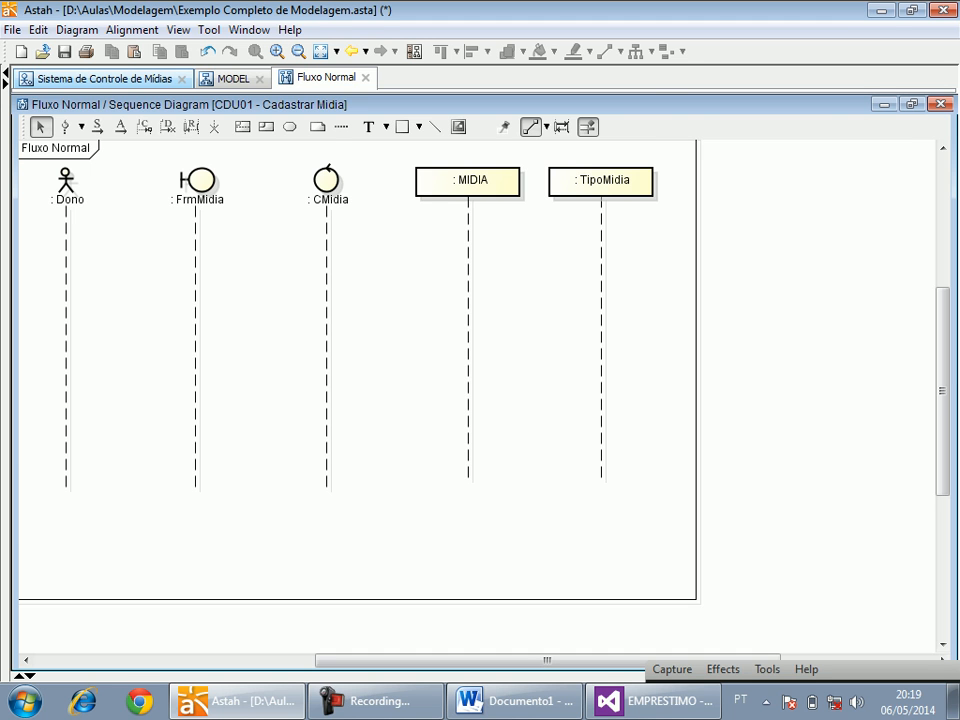
Review the Fluxo Normal steps in the definition of use case CDU01 - Cadastrar Midia, marking its first step.
click(5, 84)
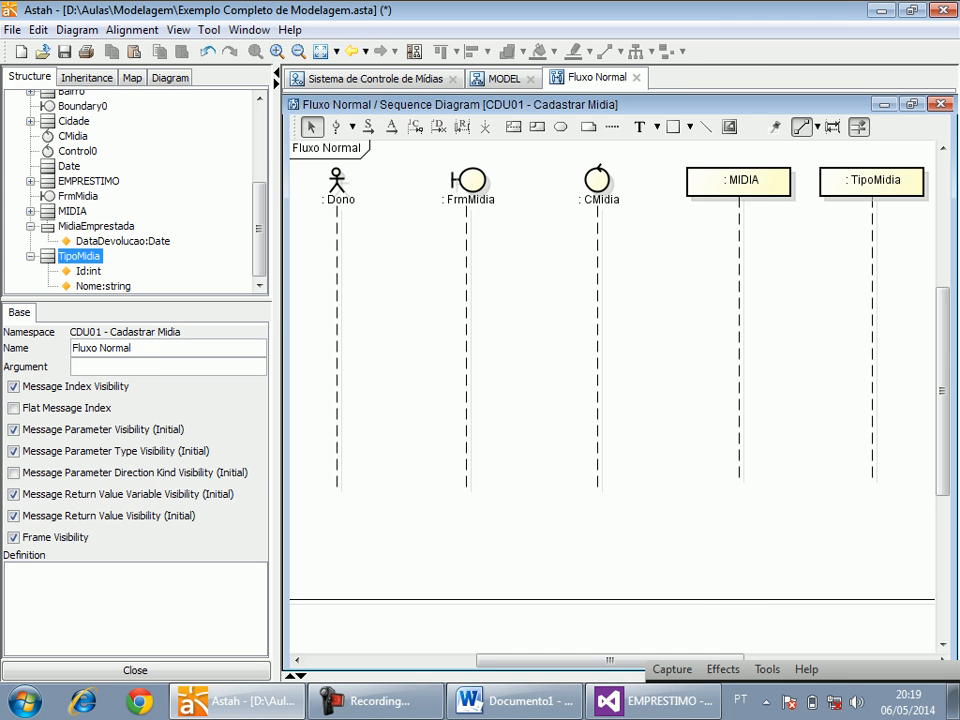
scroll(135, 190, up, 5)
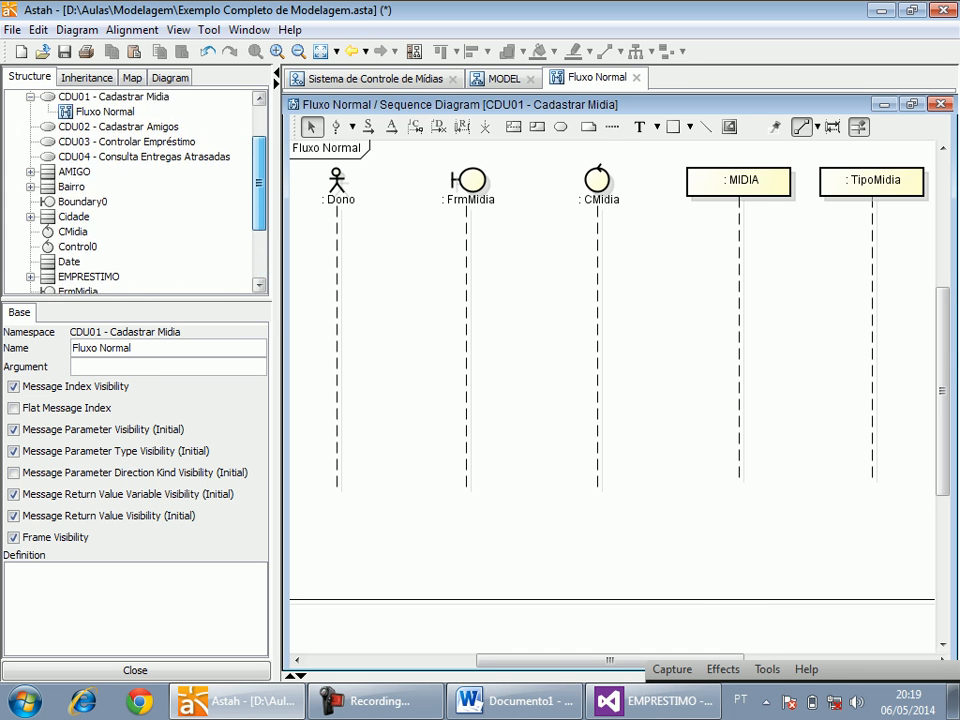
click(105, 173)
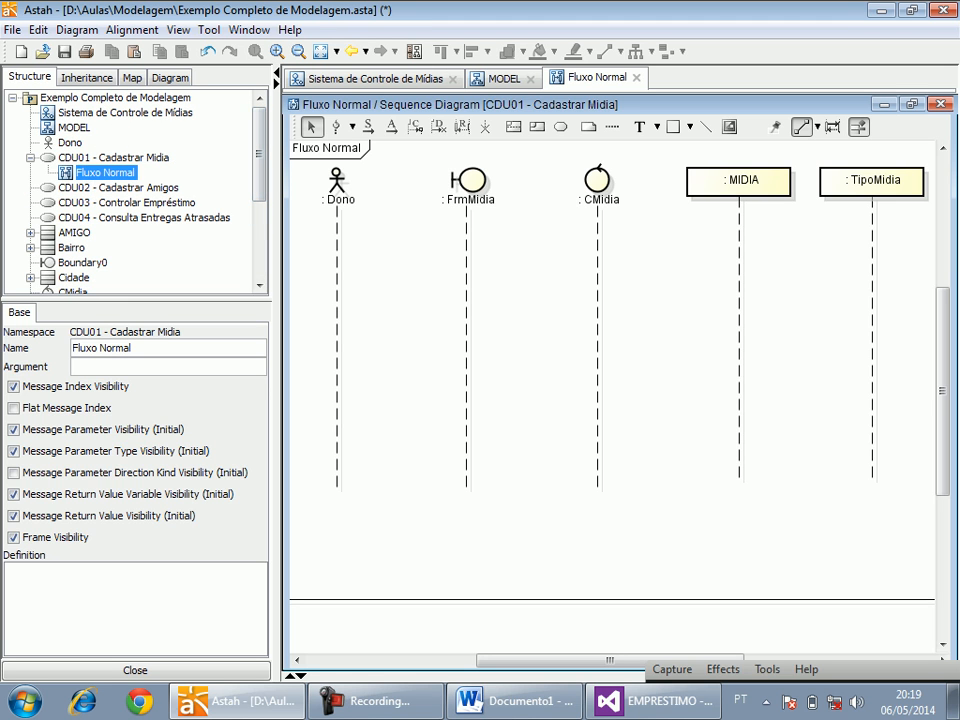
click(113, 158)
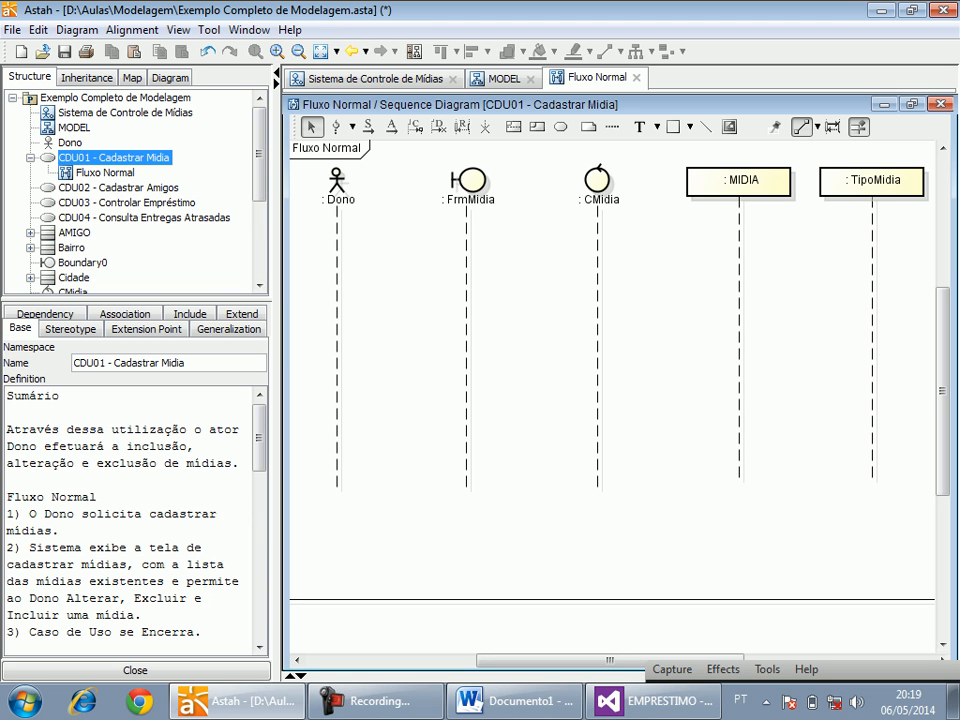
scroll(135, 520, down, 3)
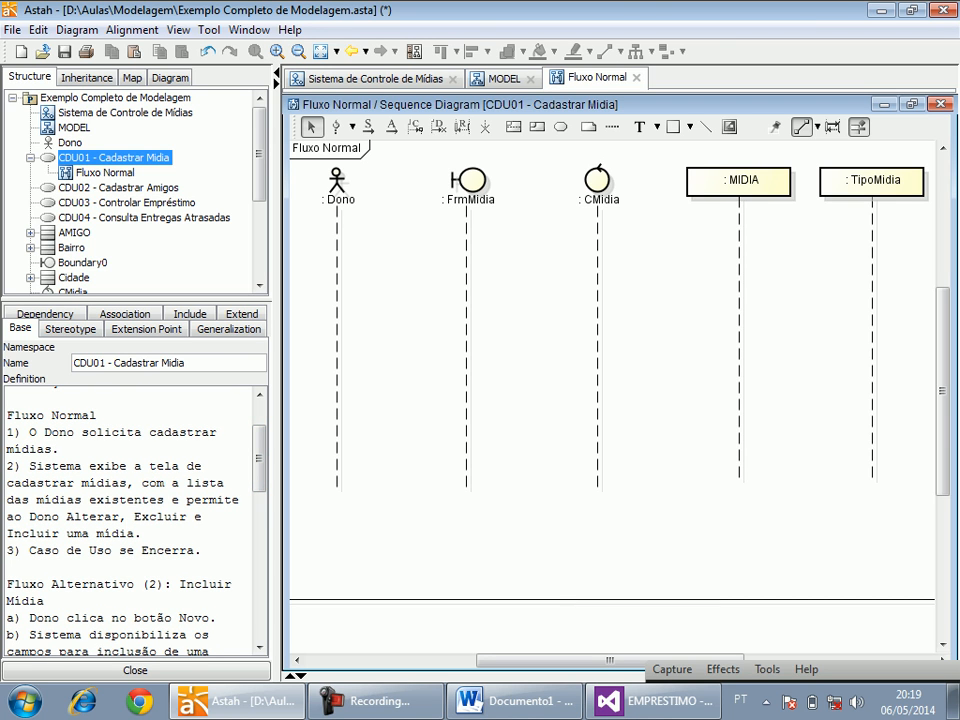
drag(7, 432, 58, 449)
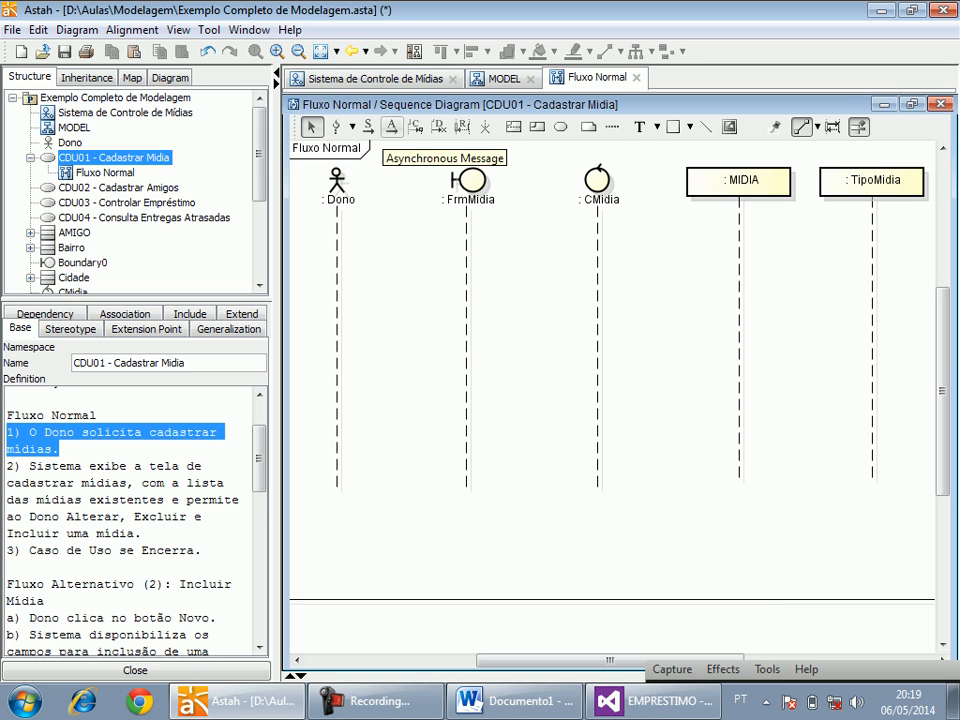
Add a synchronous message "Dono solicita cadastrar mídia" from Dono to FrmMidia and move its label higher above the arrow.
click(368, 126)
drag(337, 250, 466, 250)
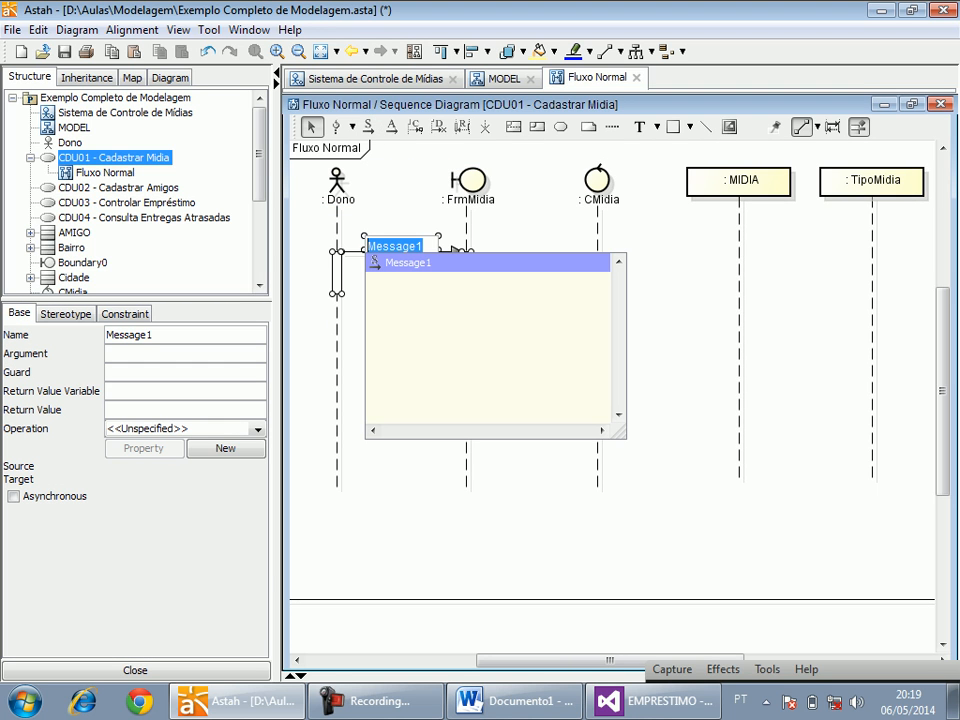
text(Dono solicita cadastrar mídia)
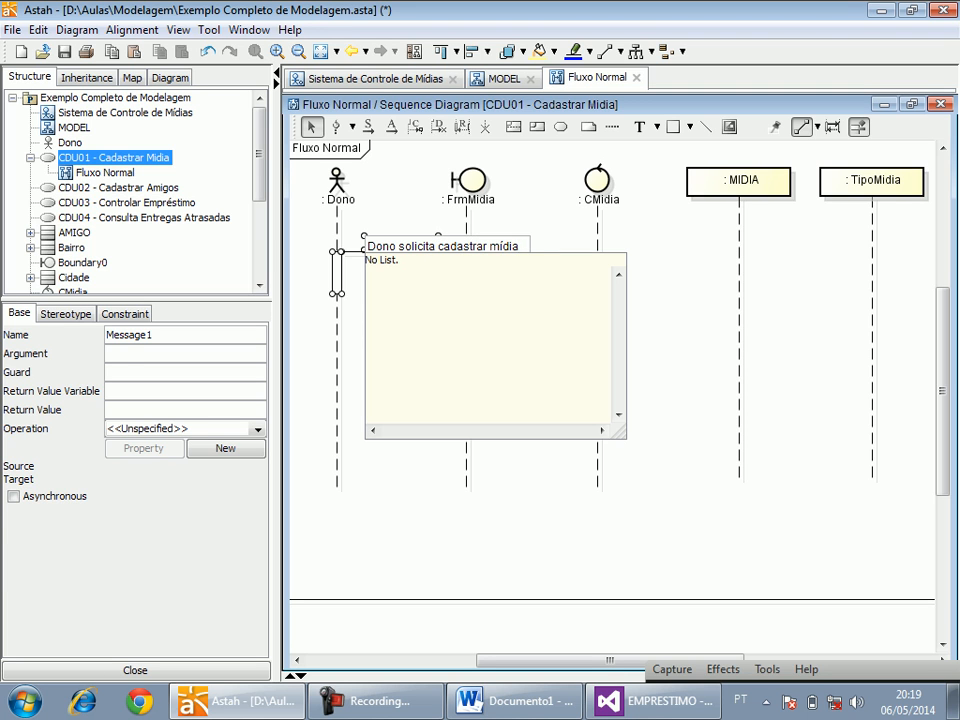
key(Return)
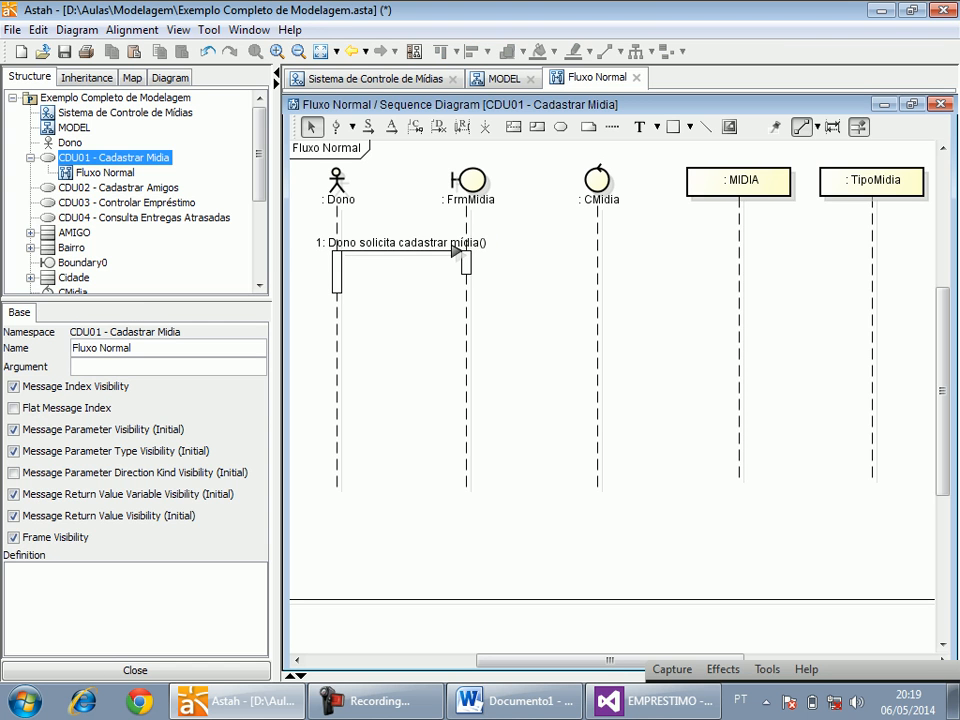
click(457, 250)
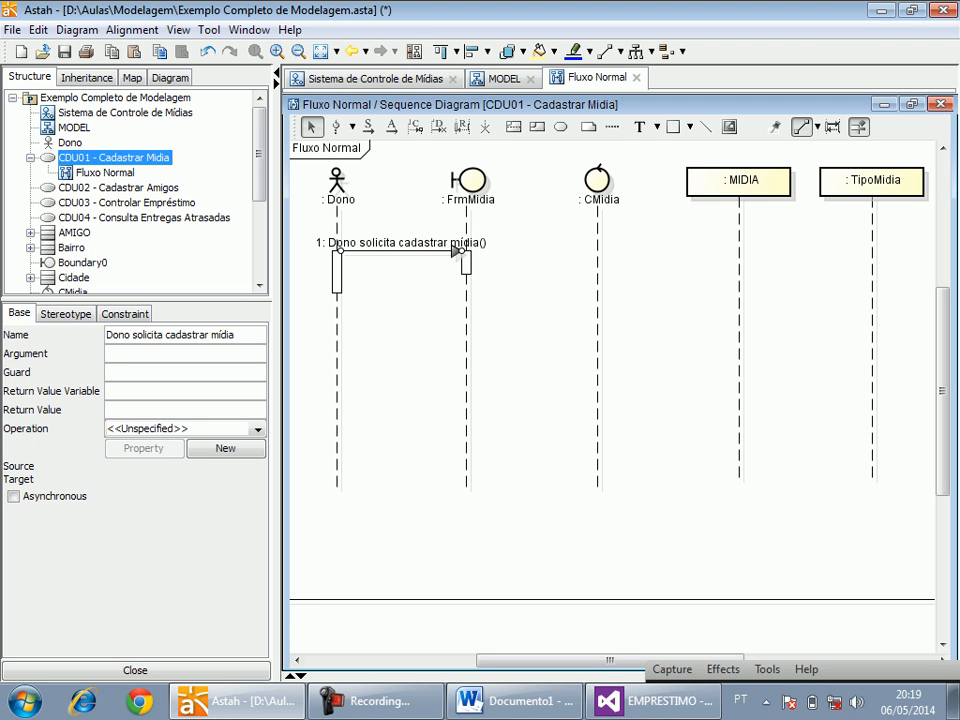
drag(400, 243, 400, 227)
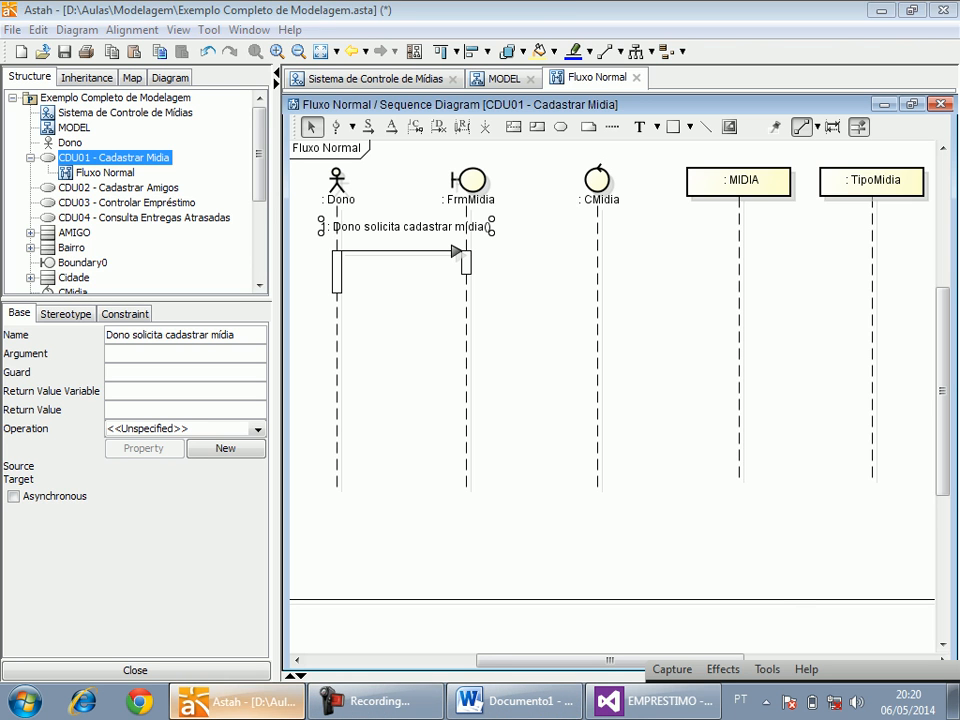
Check the Tipo combo box on the Cadastro de Mídias form in Visual Studio.
click(652, 701)
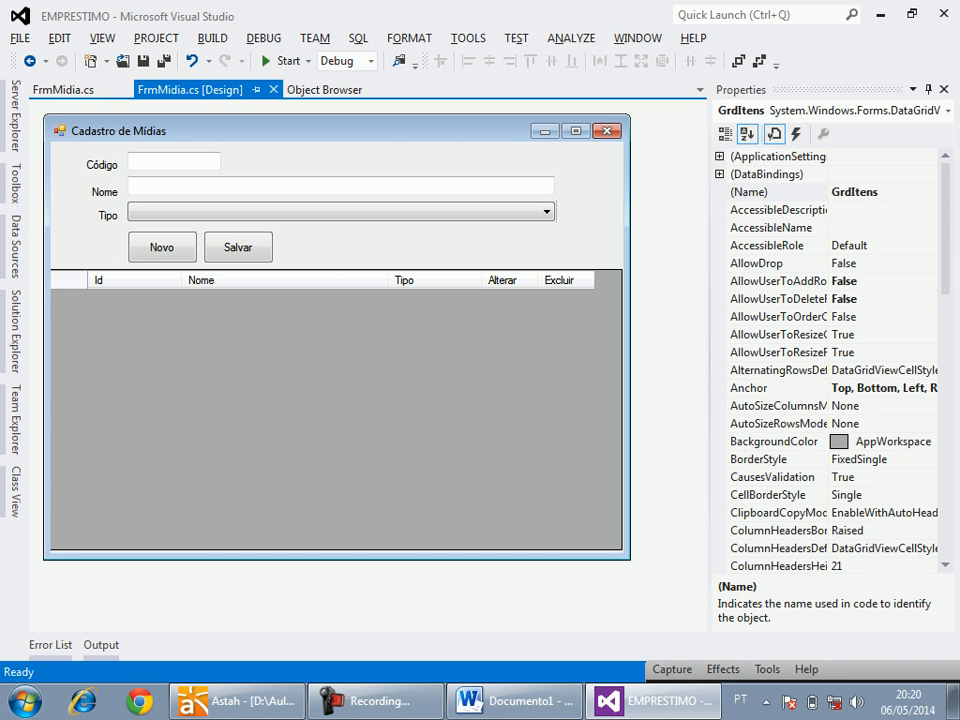
click(340, 212)
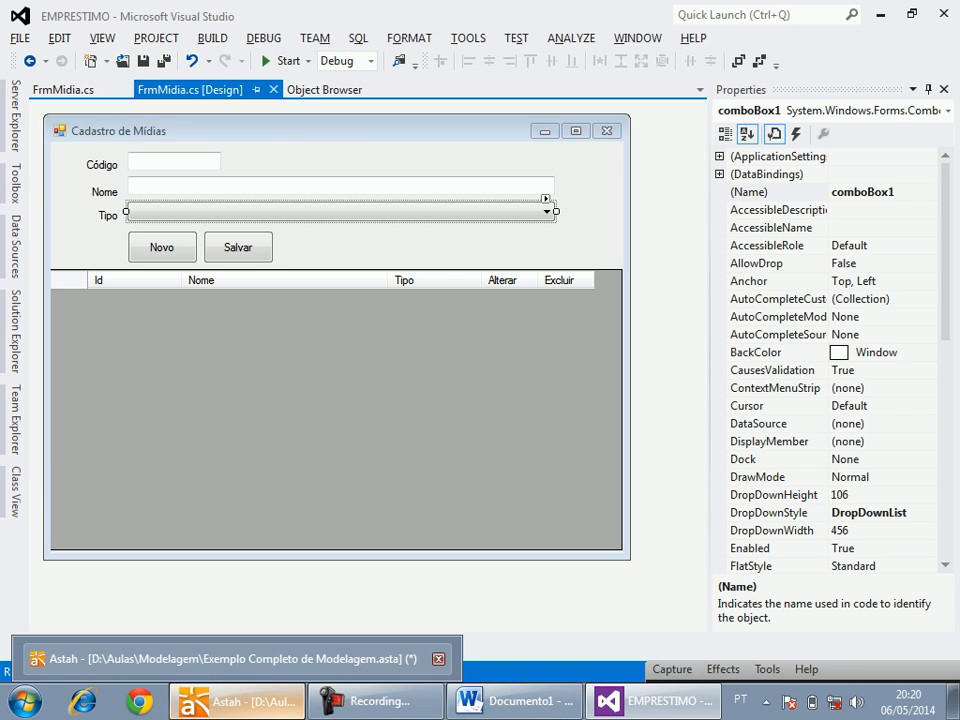
Back in Astah, add a synchronous message from the FrmMidia activation to the CMidia lifeline.
click(235, 701)
click(235, 701)
click(235, 701)
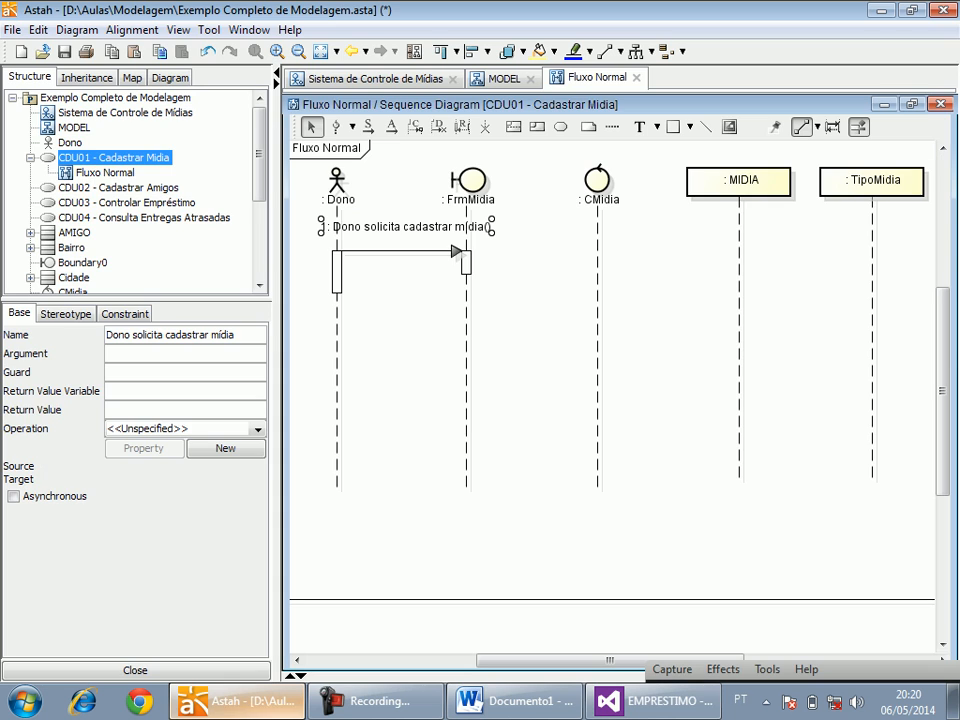
click(369, 126)
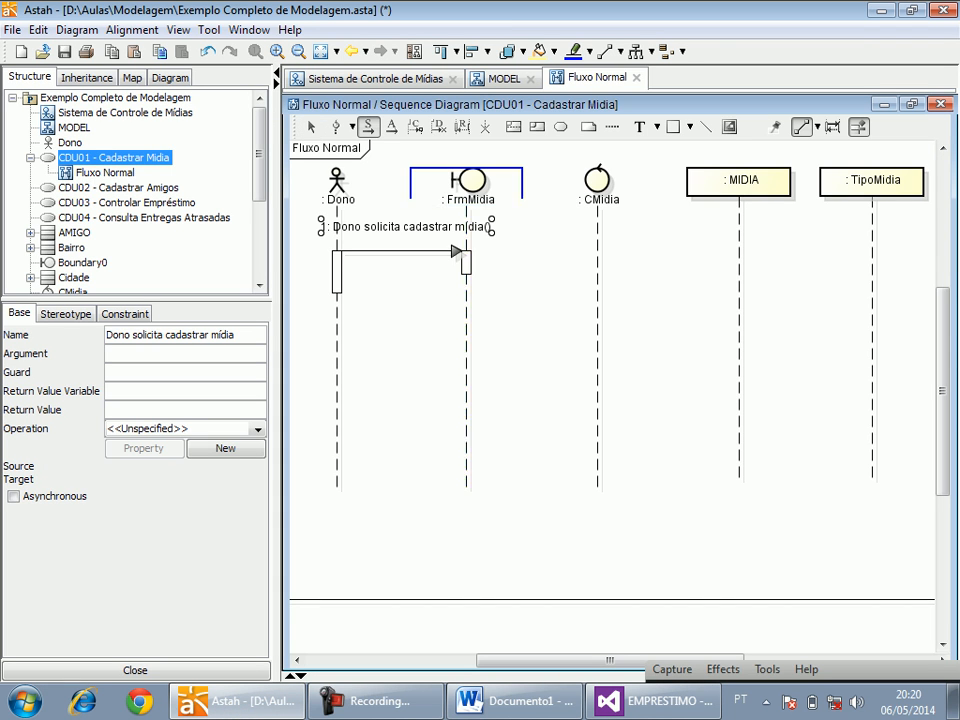
drag(466, 262, 597, 262)
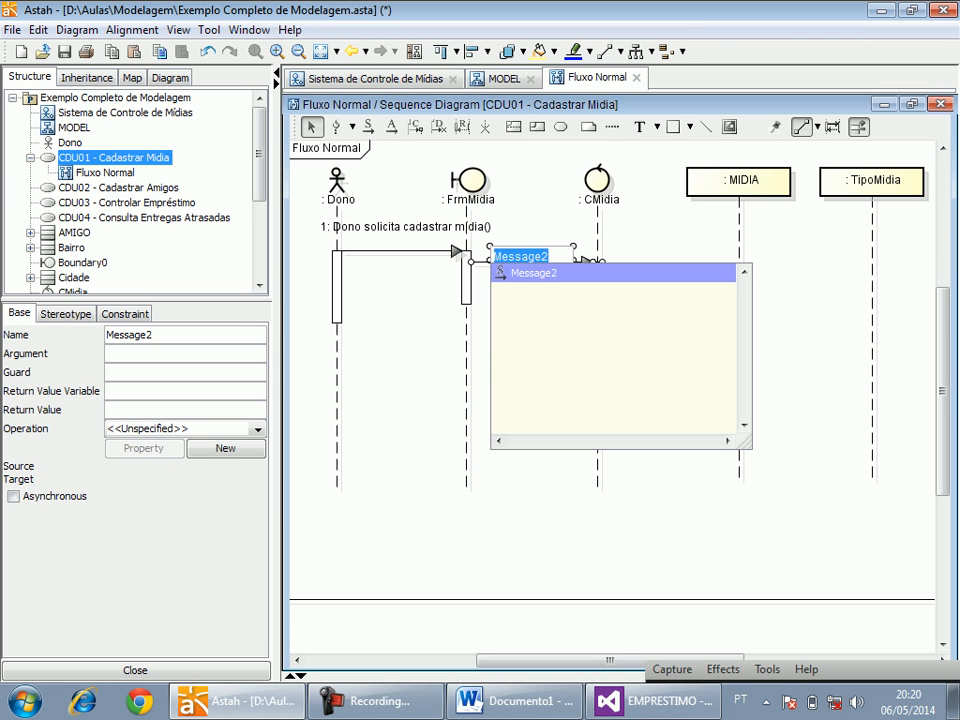
text(Todos)
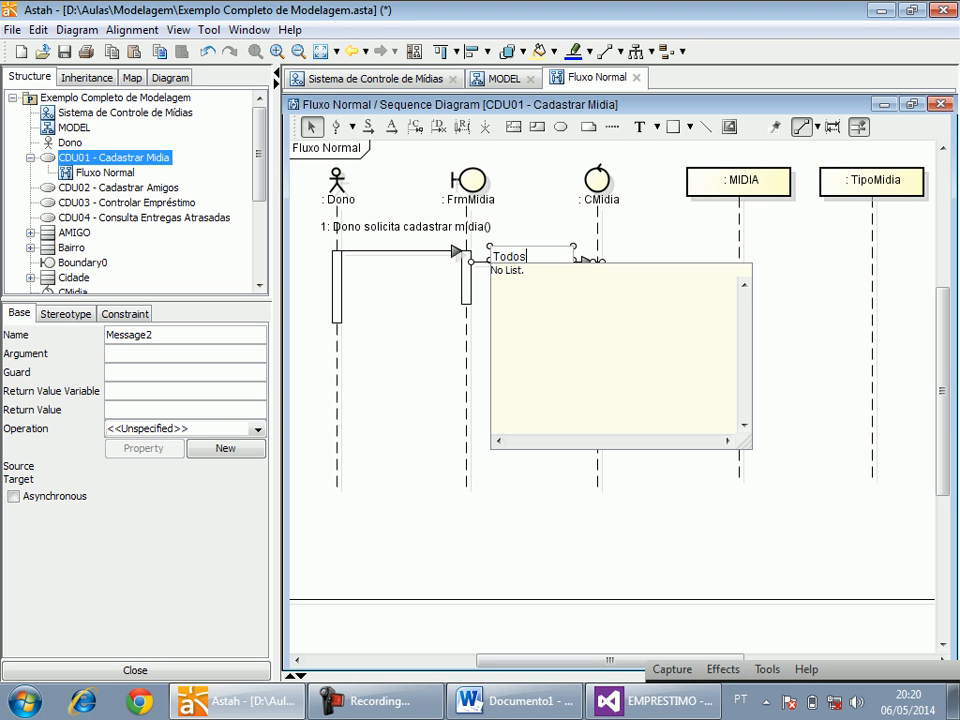
text(Tipos())
click(258, 429)
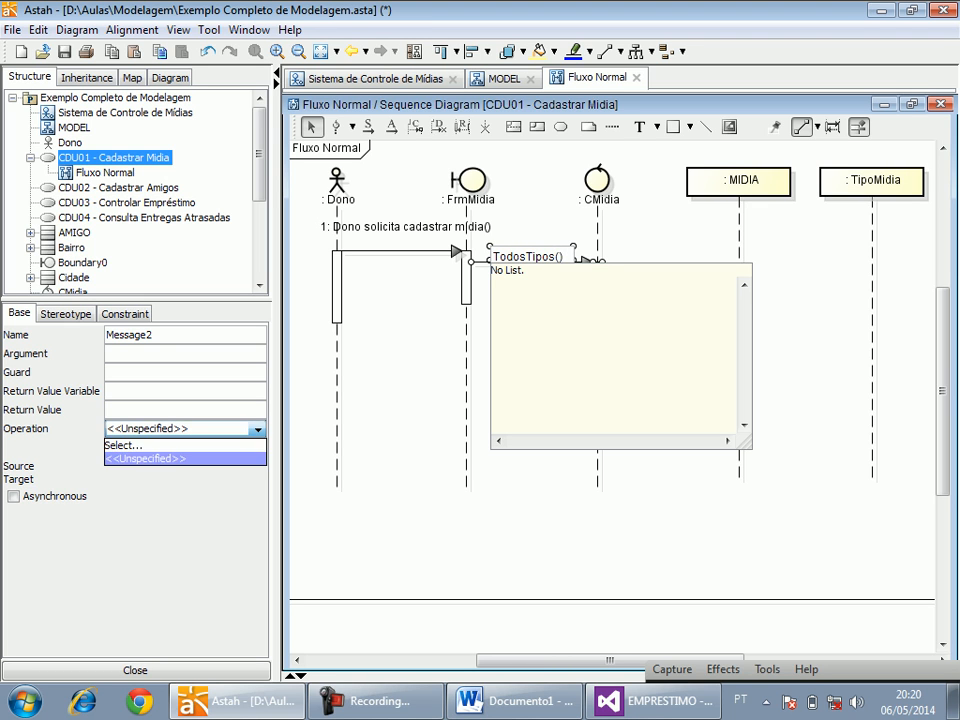
click(402, 430)
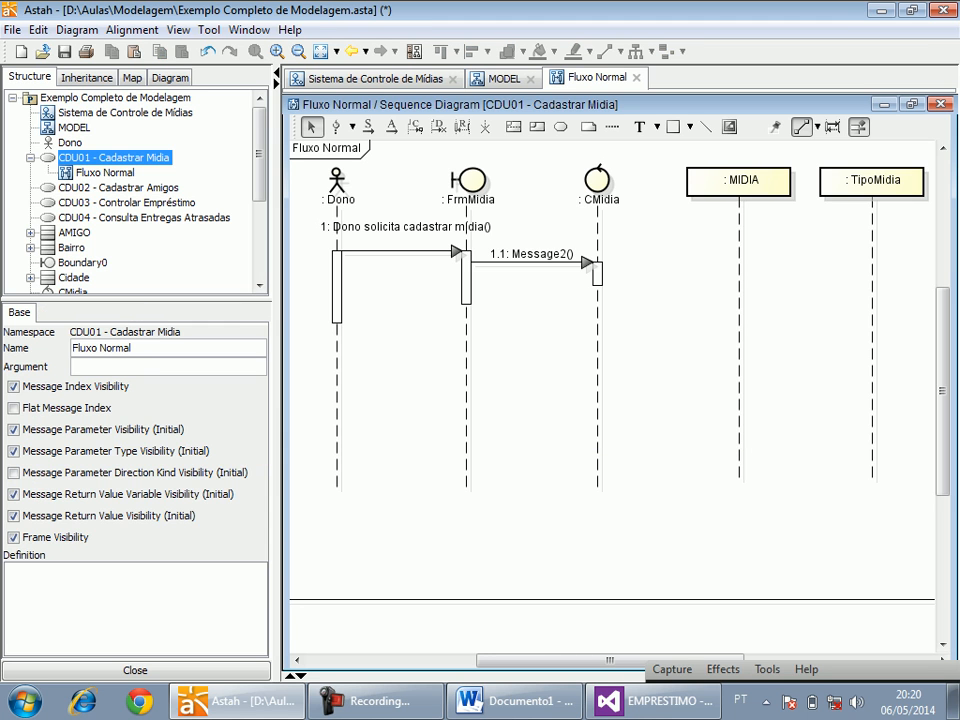
Shift the message between FrmMidia and CMidia slightly down and rename it TodosTipos.
drag(530, 262, 530, 265)
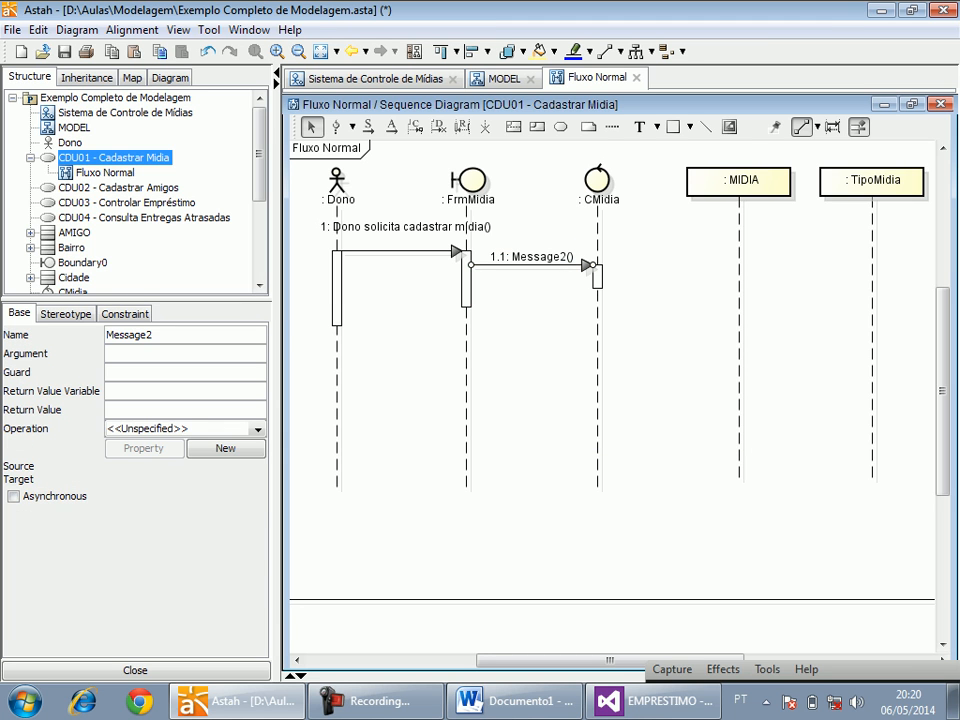
double_click(147, 335)
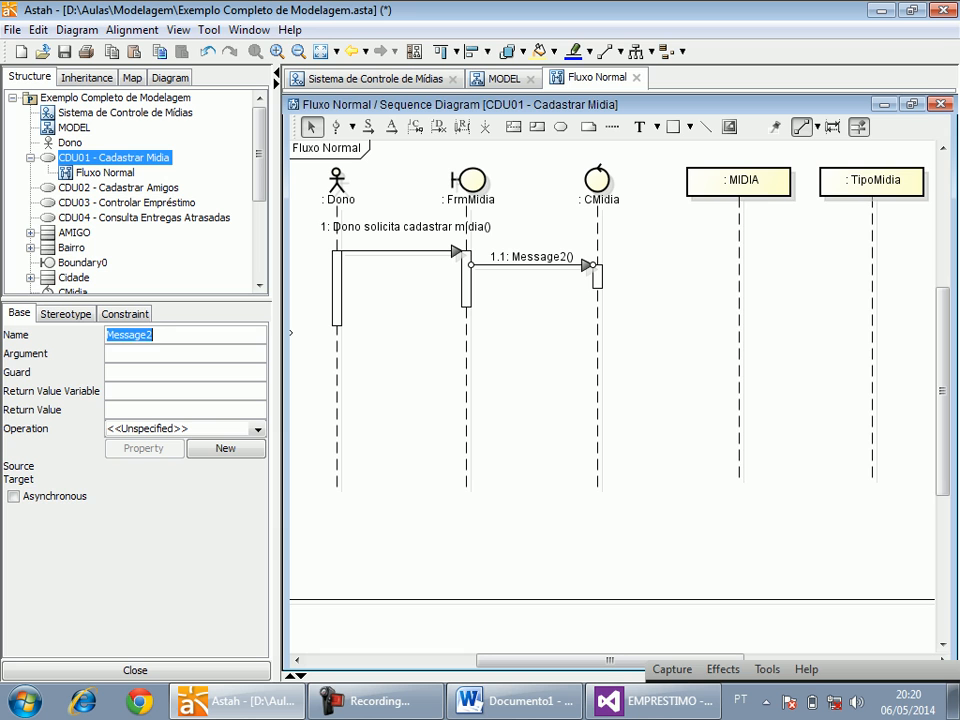
text(TodosTips)
key(BackSpace)
key(BackSpace)
text(pos)
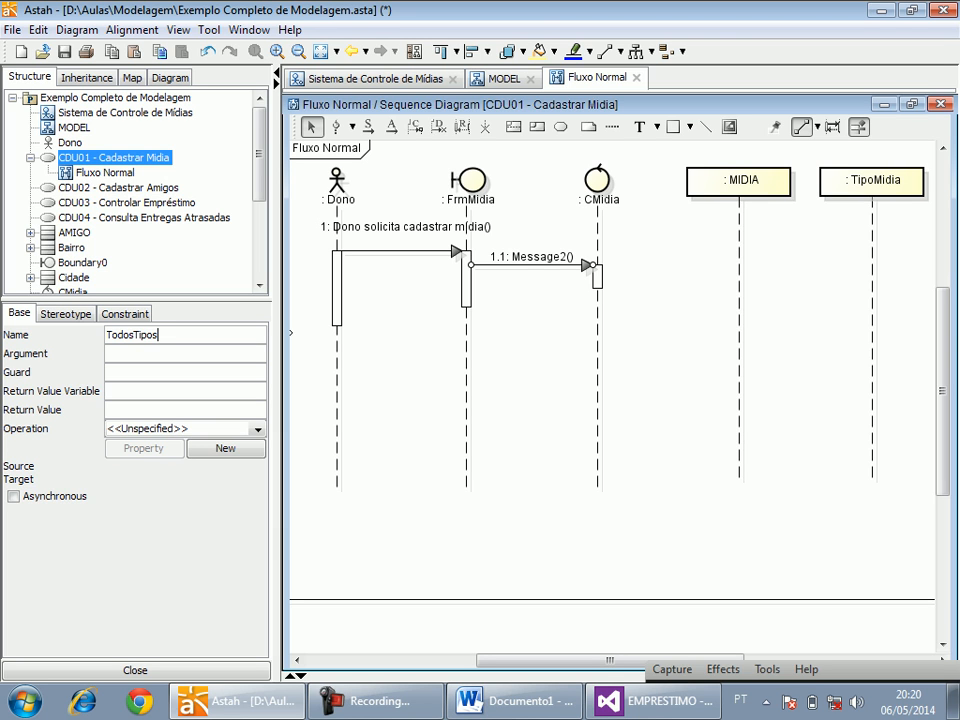
key(Return)
key(Tab)
key(Tab)
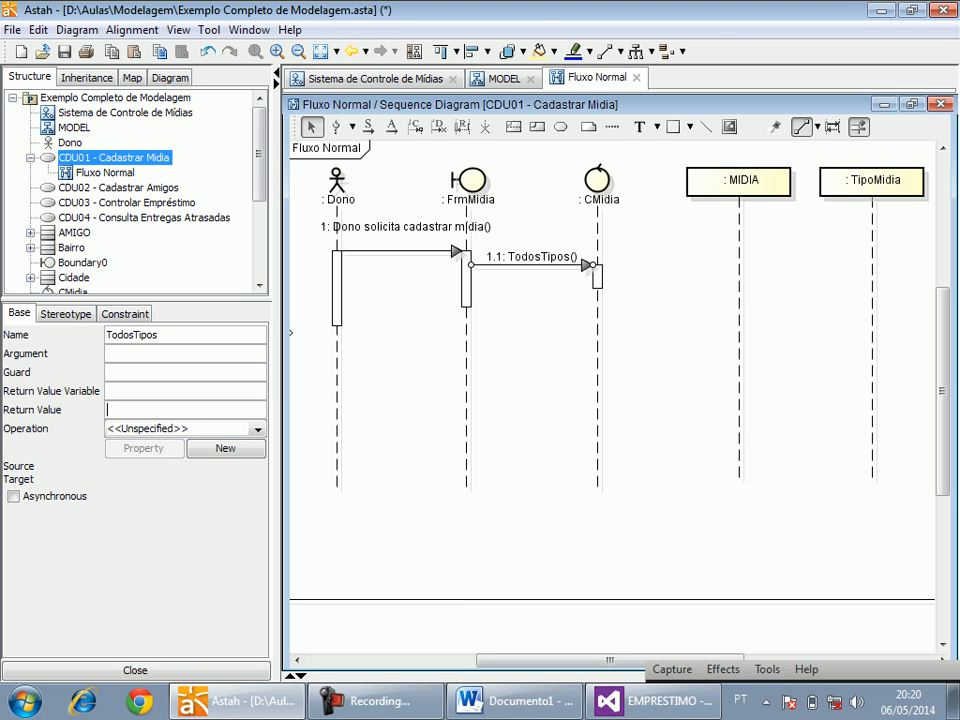
drag(259, 156, 259, 222)
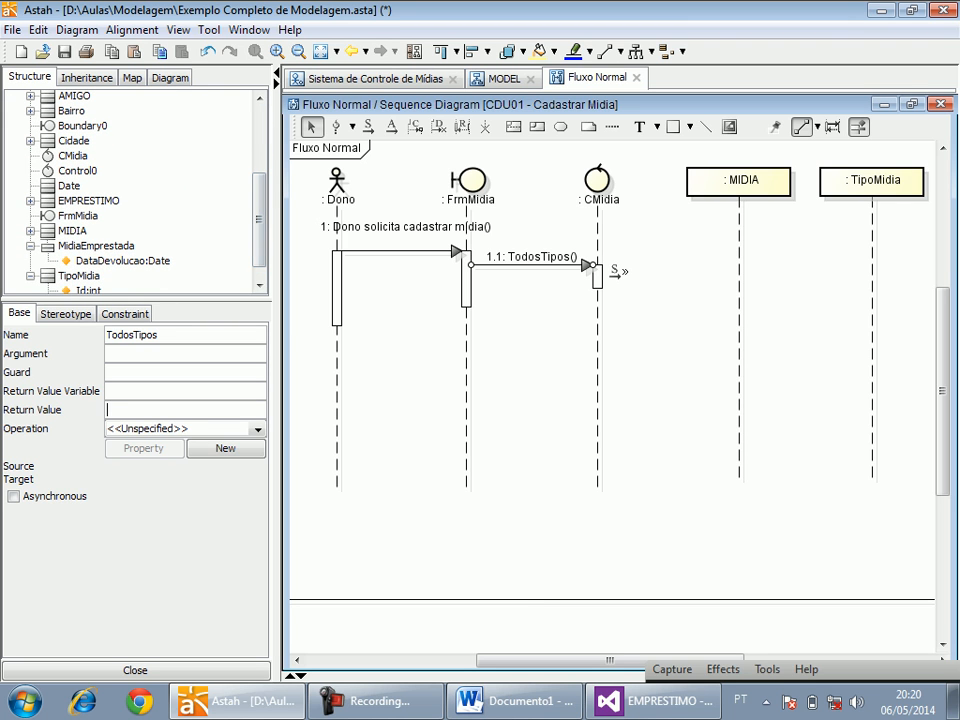
Set the return value of the FrmMidia-to-CMidia message TodosTipos to TipoMidia[] and move its label slightly higher above the arrow.
text(TipoMidia[])
key(Return)
click(534, 257)
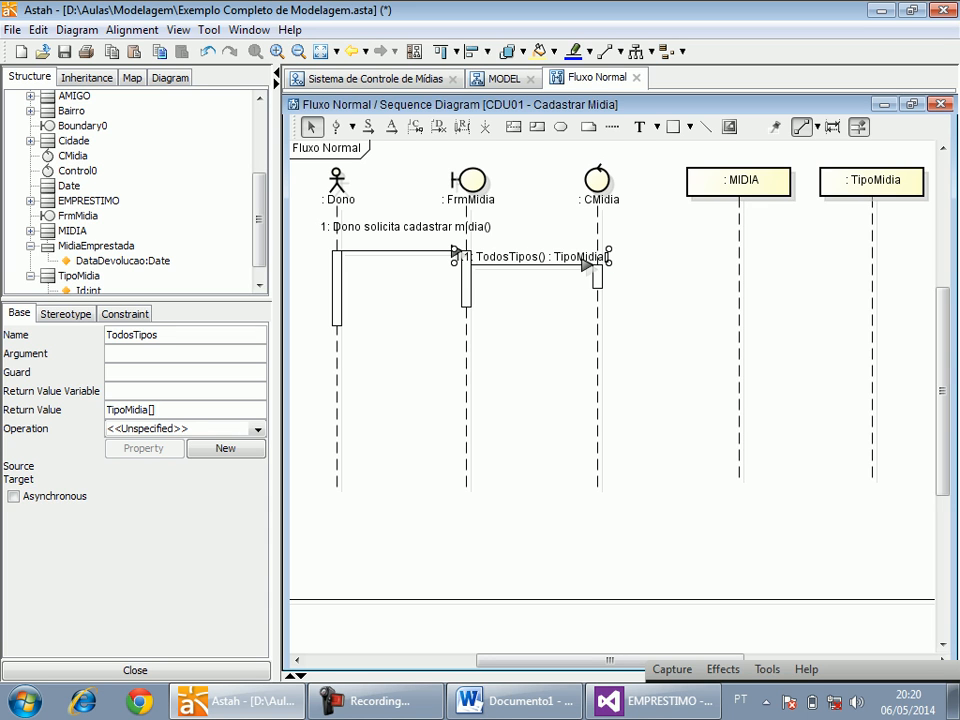
drag(534, 257, 545, 251)
click(542, 345)
click(543, 252)
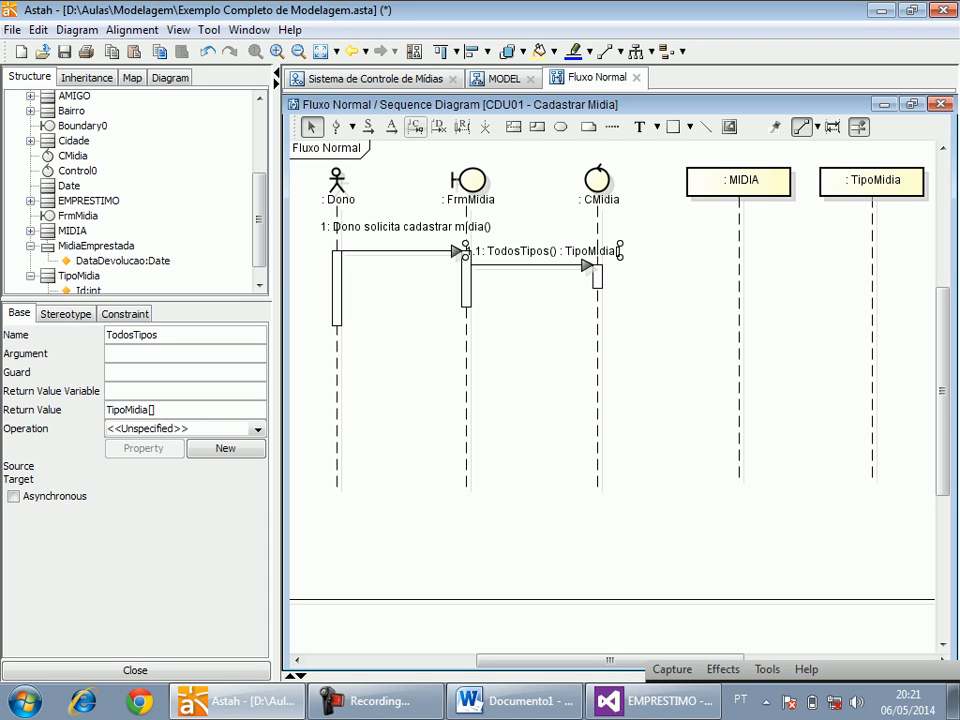
Add a synchronous message TodosTipos with return value TipoMidia[] from the CMidia activation to the TipoMidia lifeline.
click(369, 126)
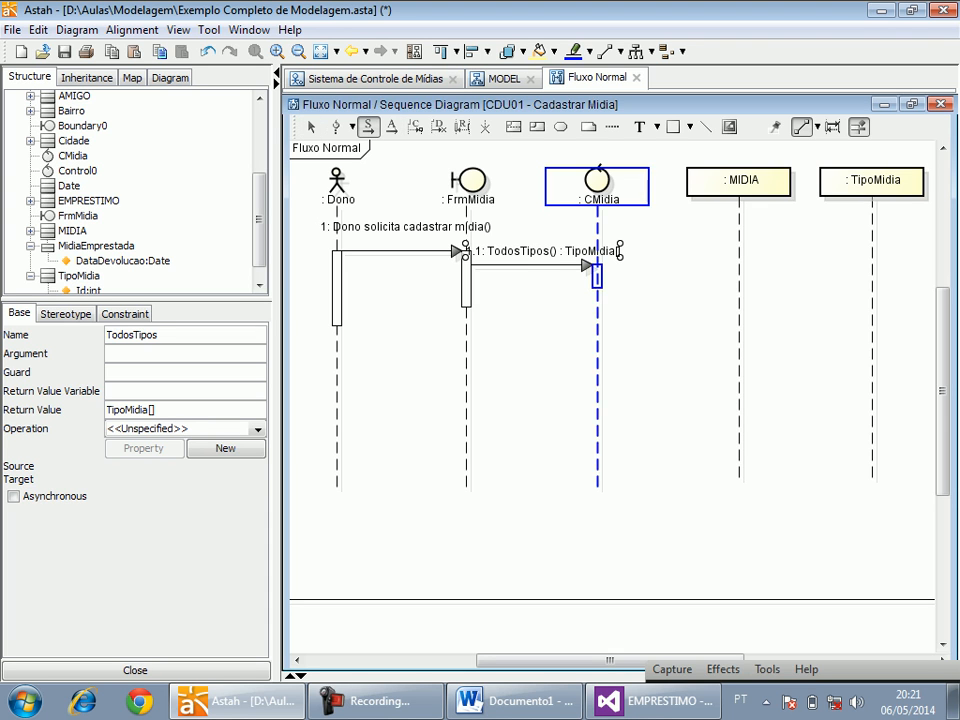
drag(598, 270, 872, 272)
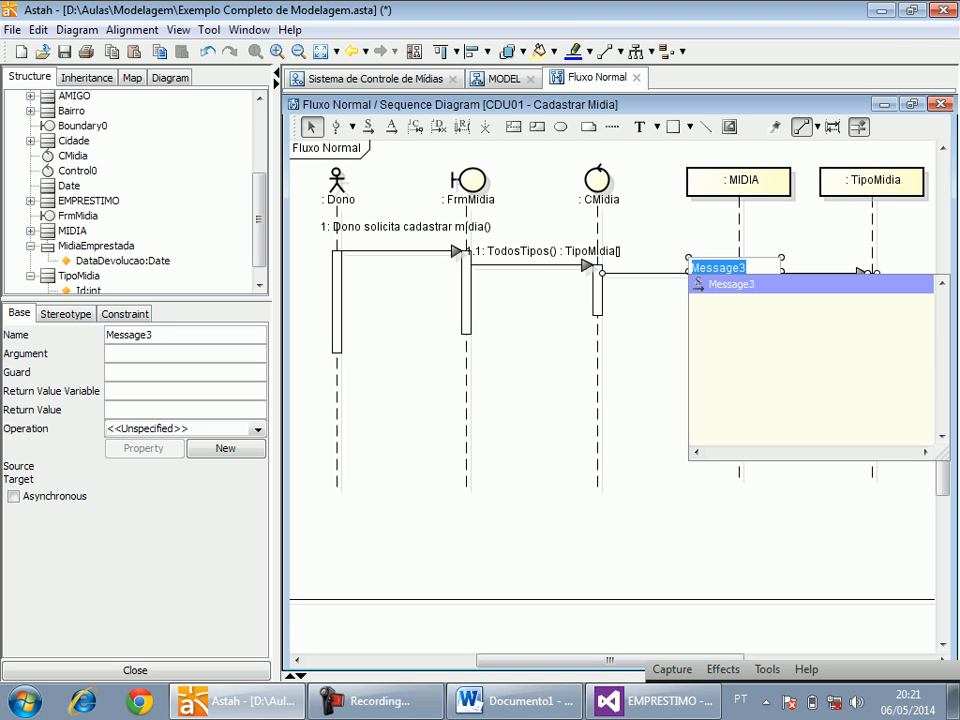
text(TodosTipos)
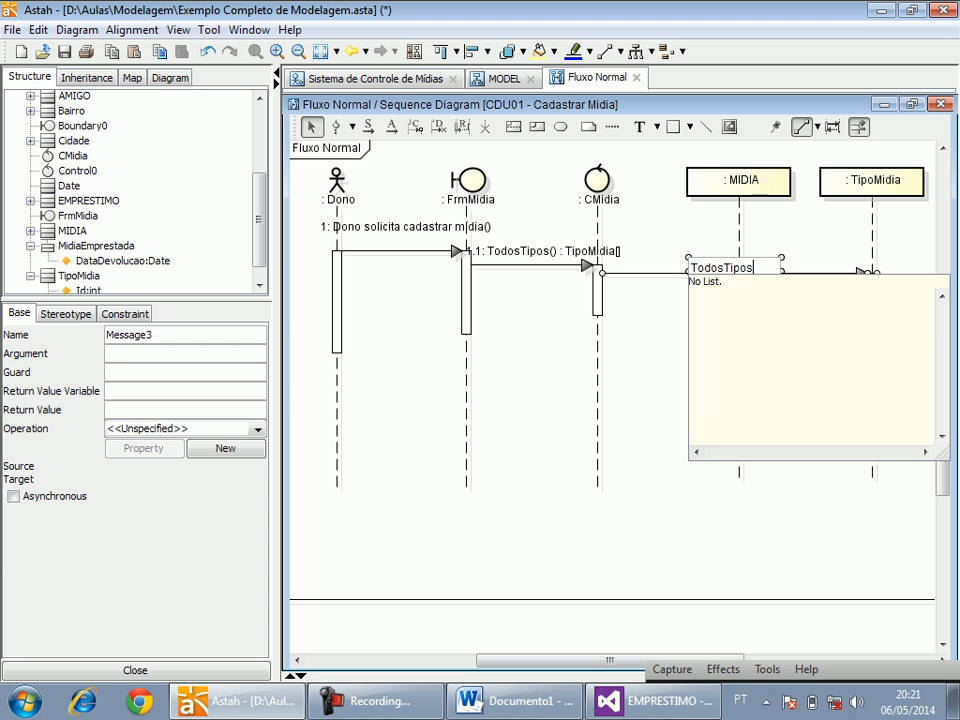
key(Return)
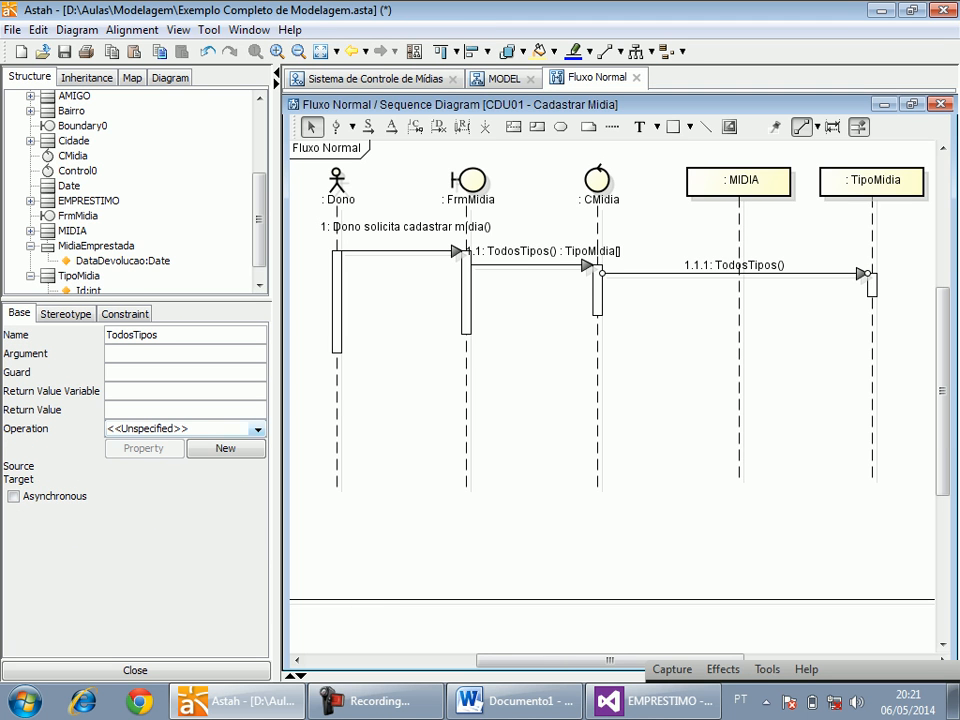
text(TipoMidia[])
key(Return)
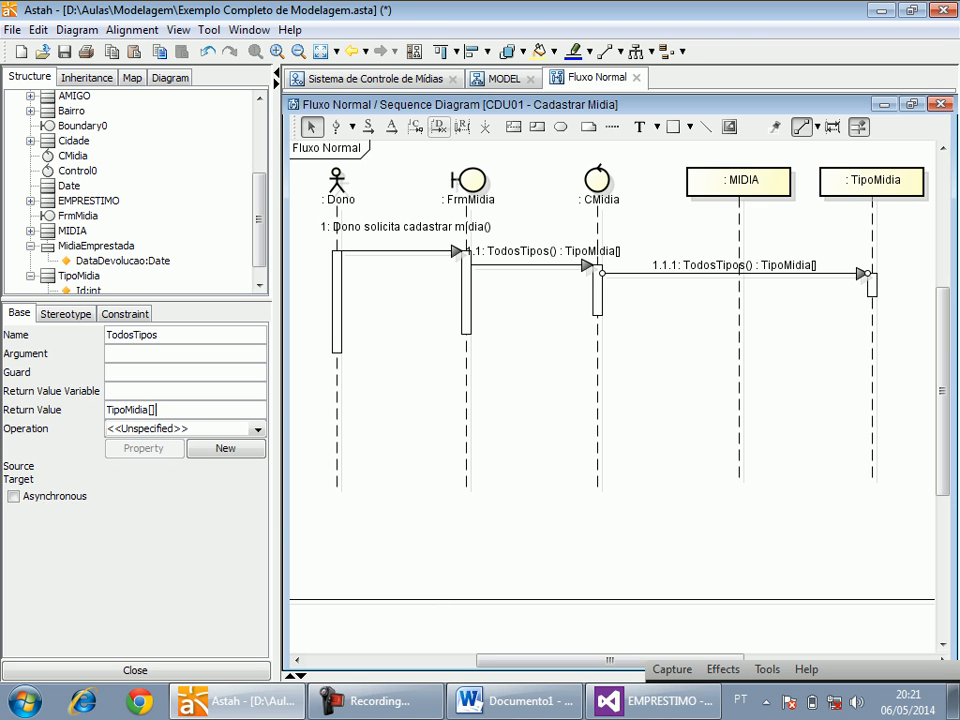
Add reply messages from TipoMidia back to CMidia and from CMidia back to FrmMidia.
drag(872, 285, 603, 296)
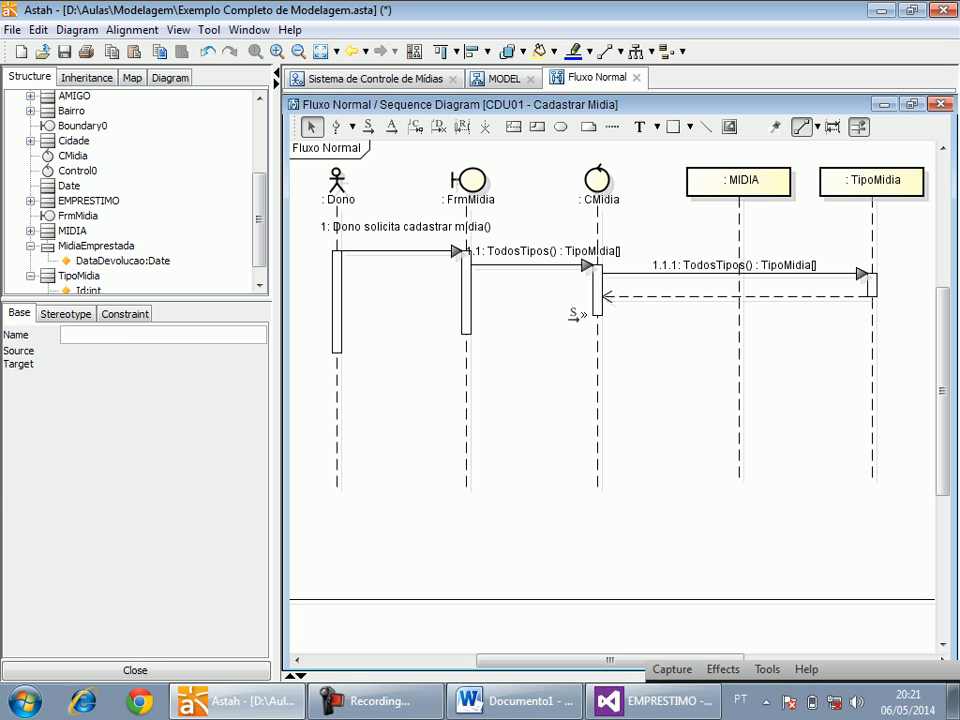
click(598, 308)
click(462, 127)
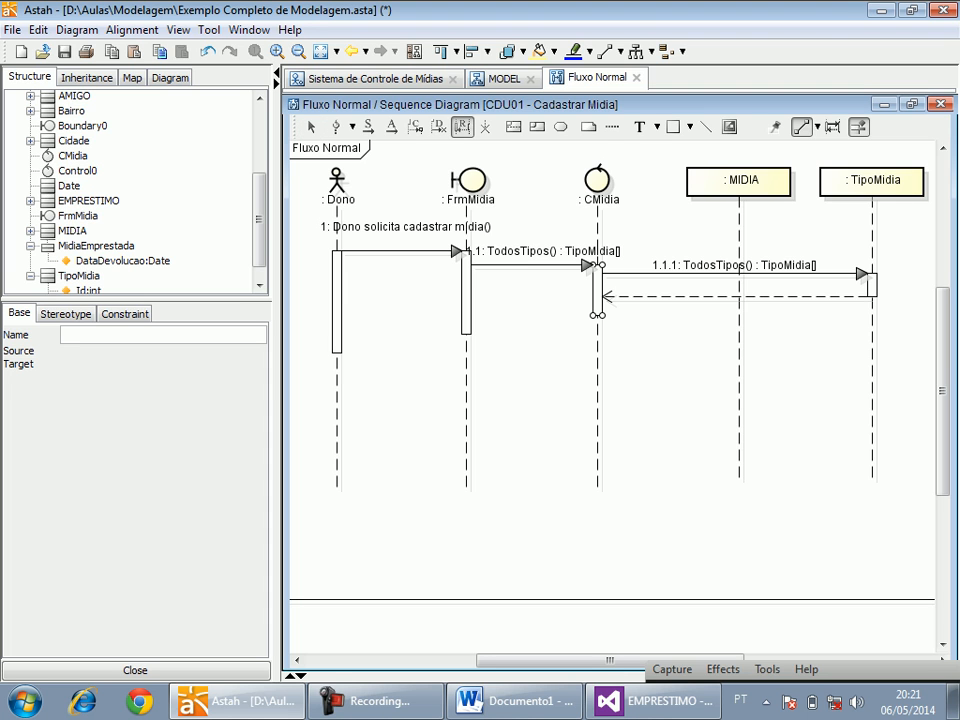
click(600, 314)
key(Escape)
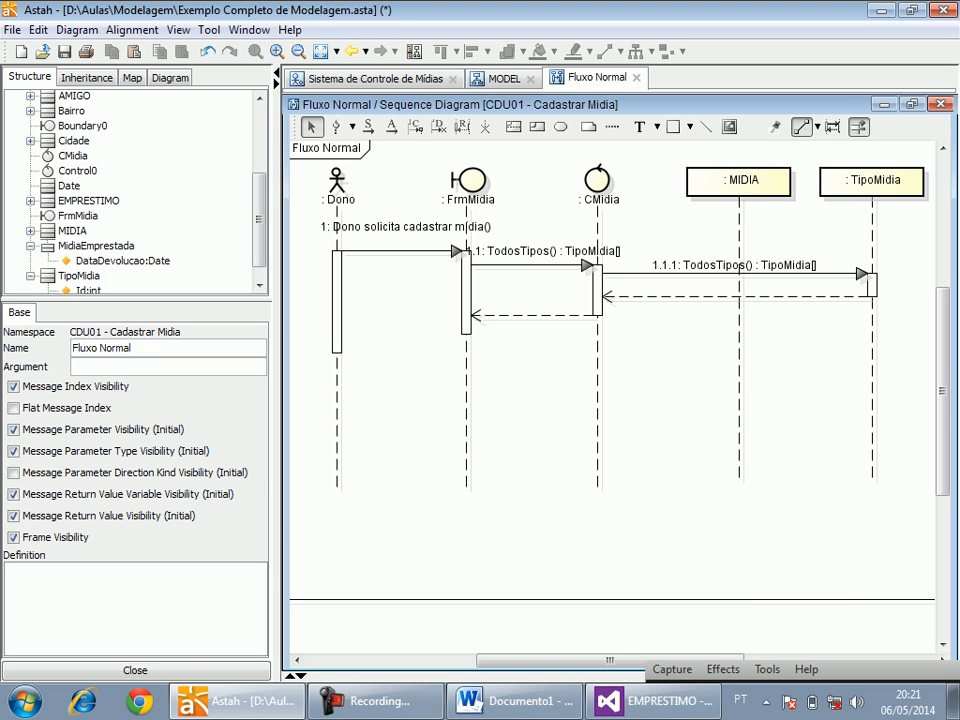
Create TodosTipos operations in the TipoMidia and CMidia classes from their two TodosTipos messages in the sequence diagram.
click(500, 78)
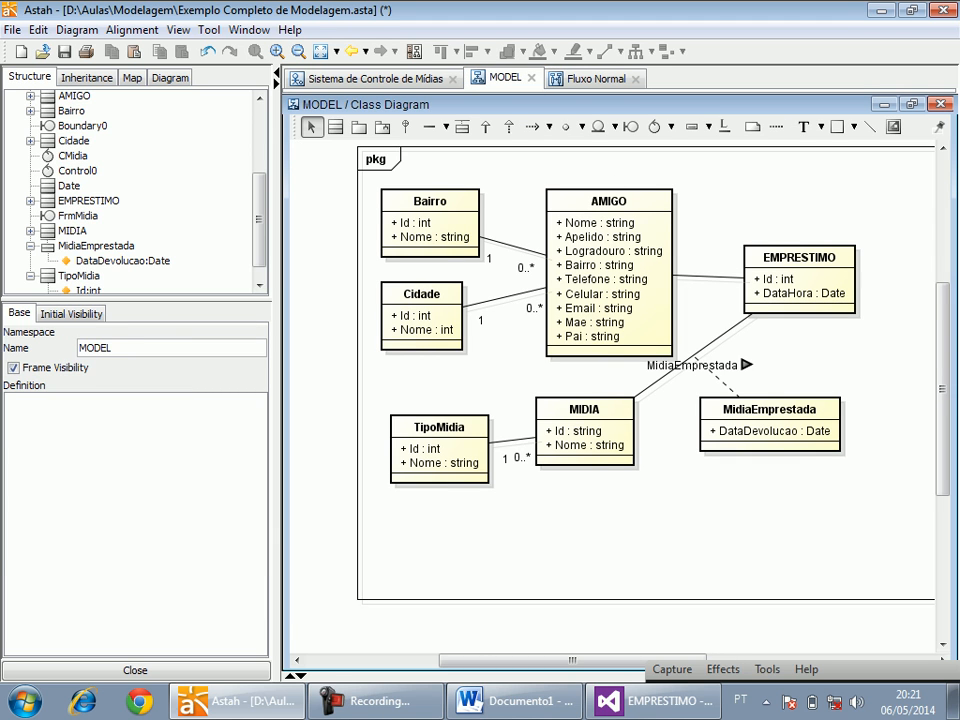
click(597, 78)
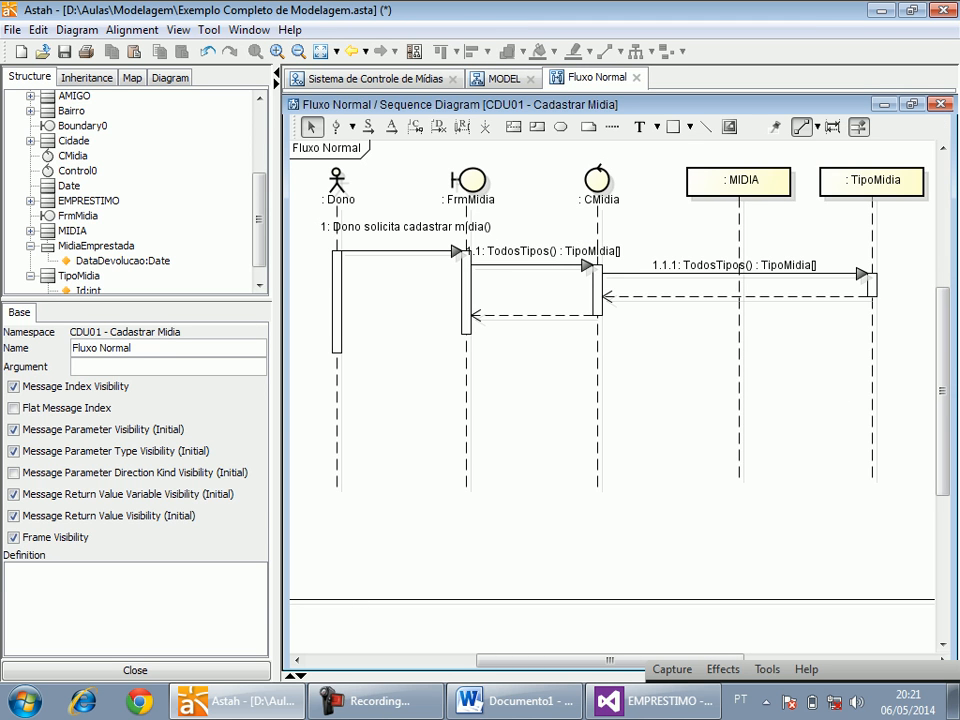
click(735, 273)
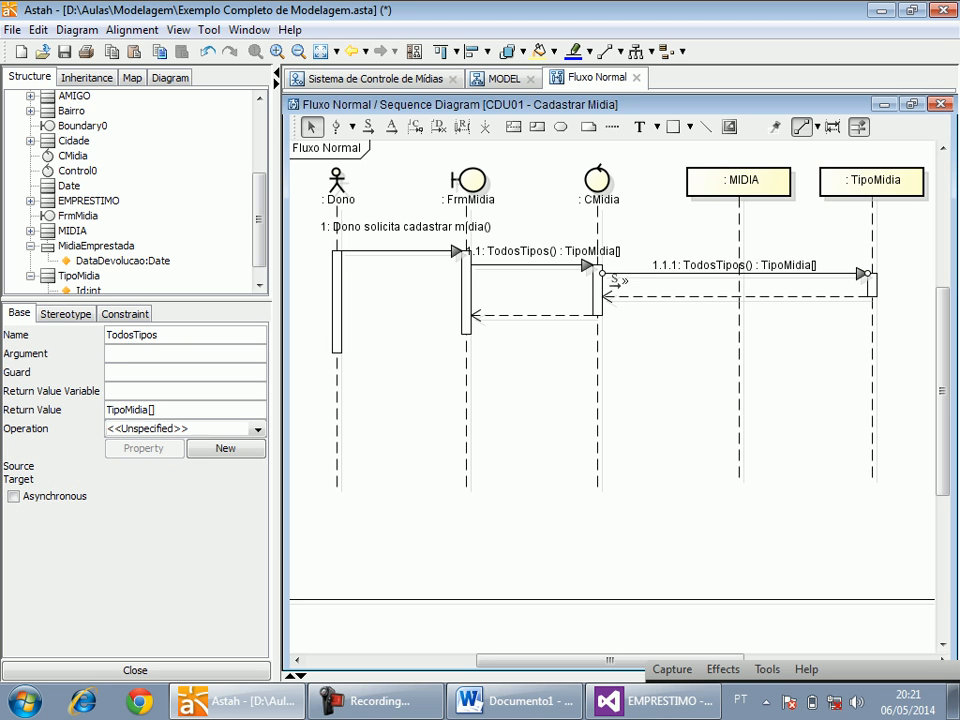
click(225, 448)
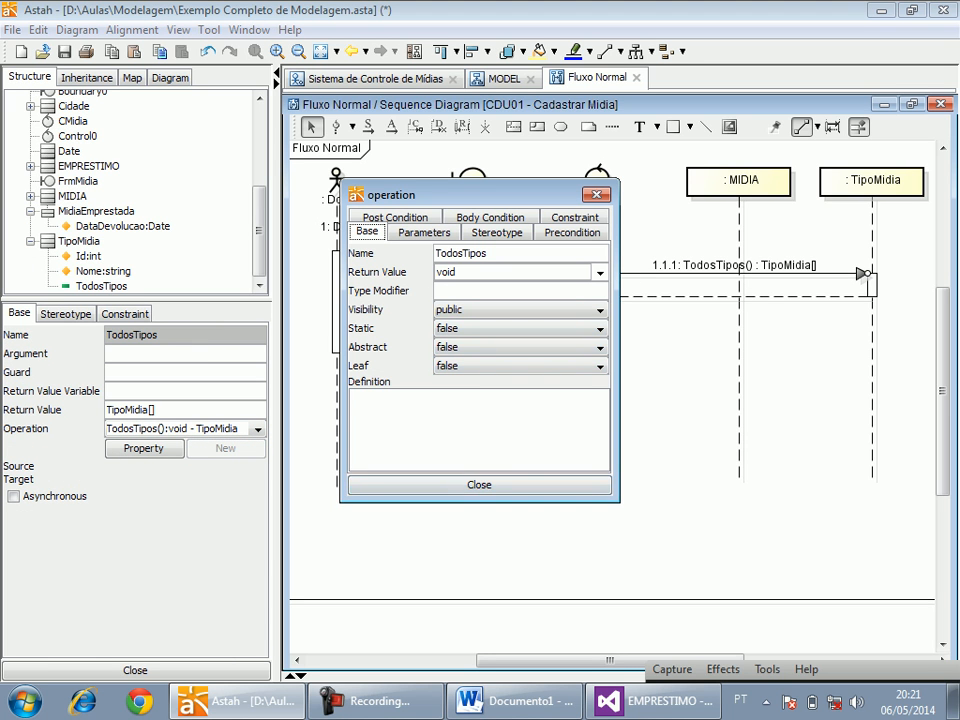
click(479, 486)
click(539, 265)
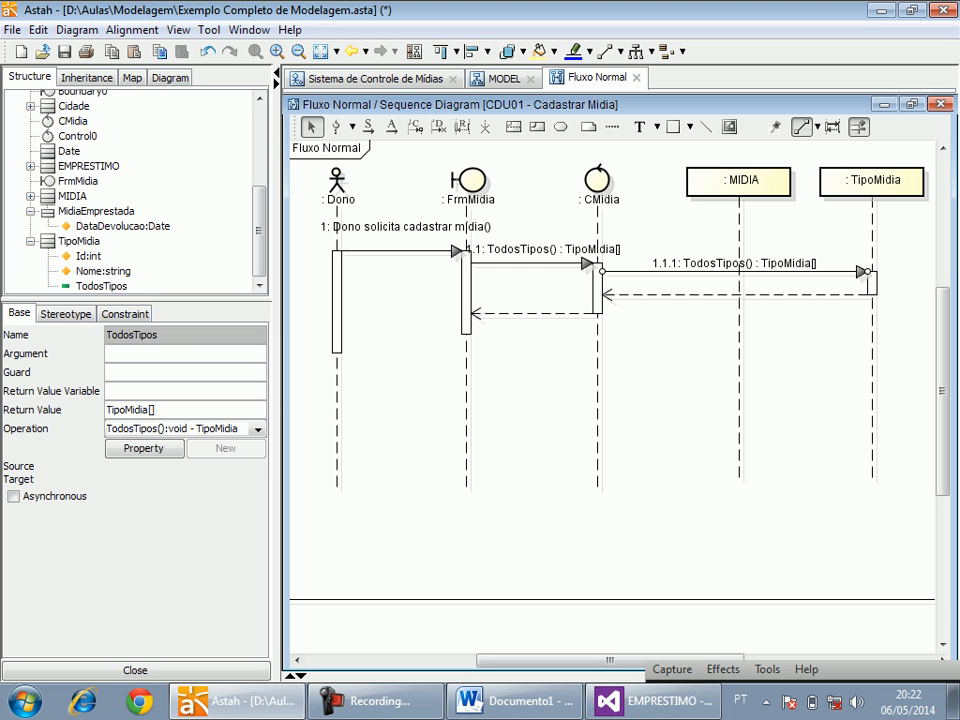
click(225, 448)
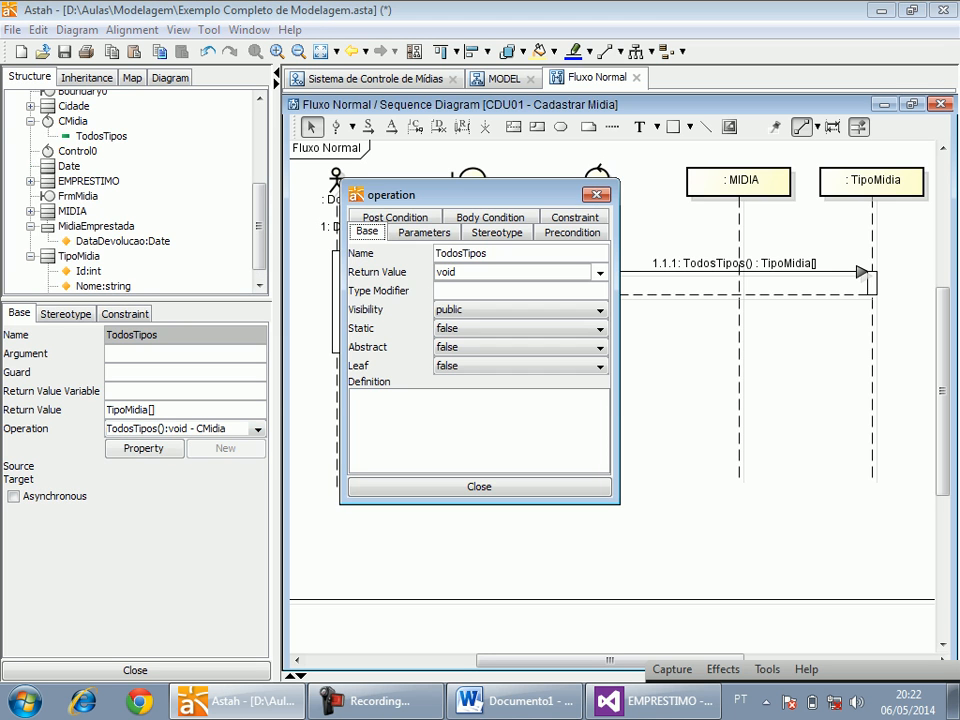
click(479, 487)
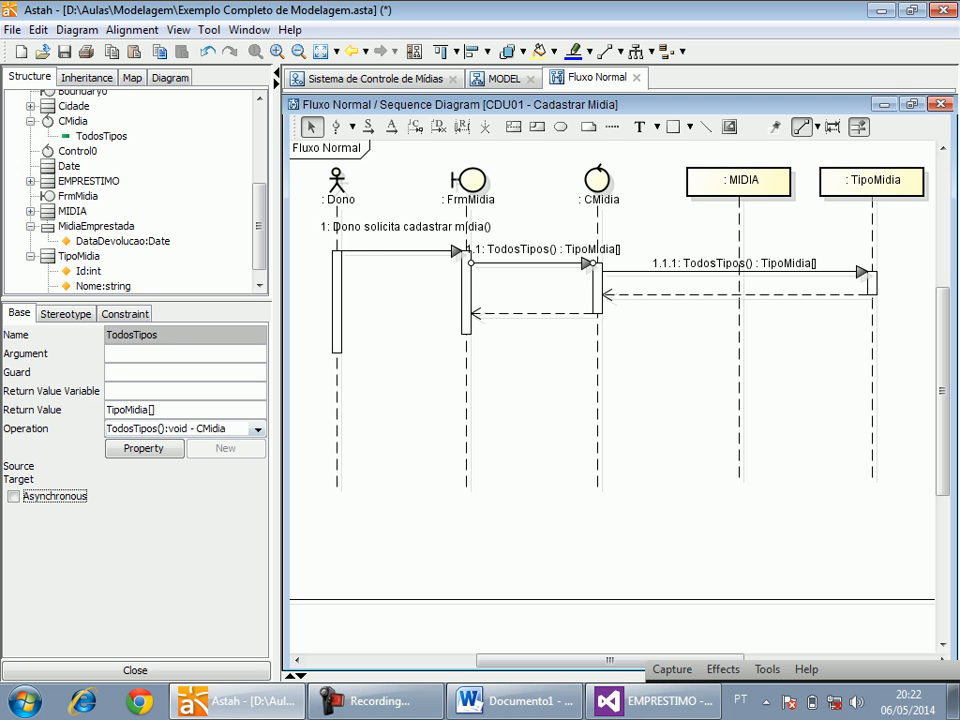
Set the return value of CMidia's TodosTipos operation to TipoMidia[].
click(143, 448)
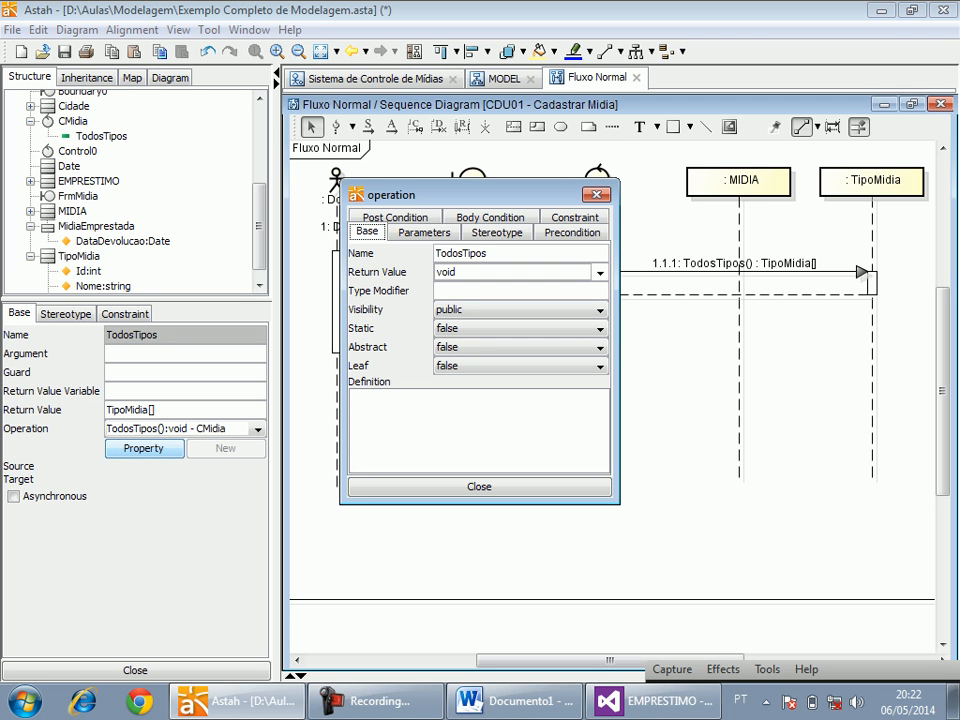
double_click(457, 272)
drag(460, 195, 558, 316)
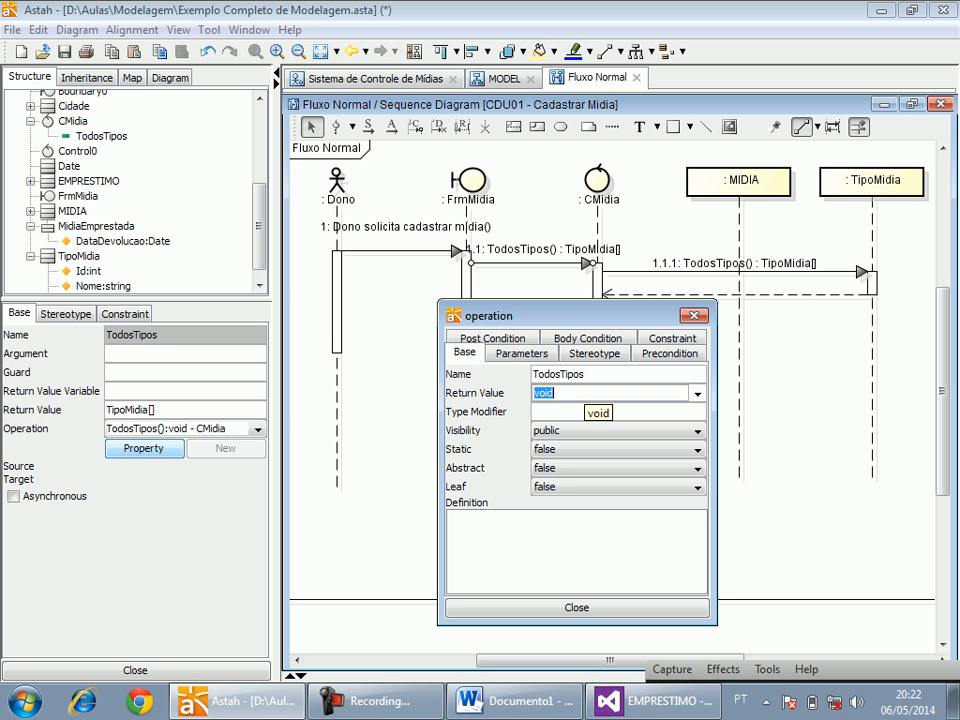
text(TipoMidia[])
key(Return)
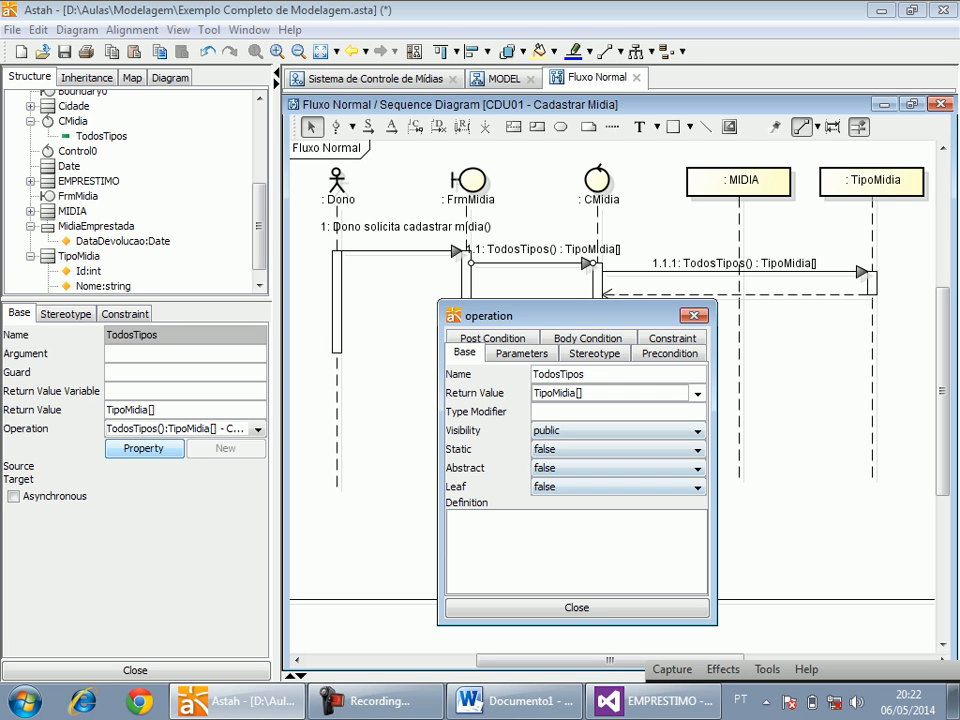
click(577, 608)
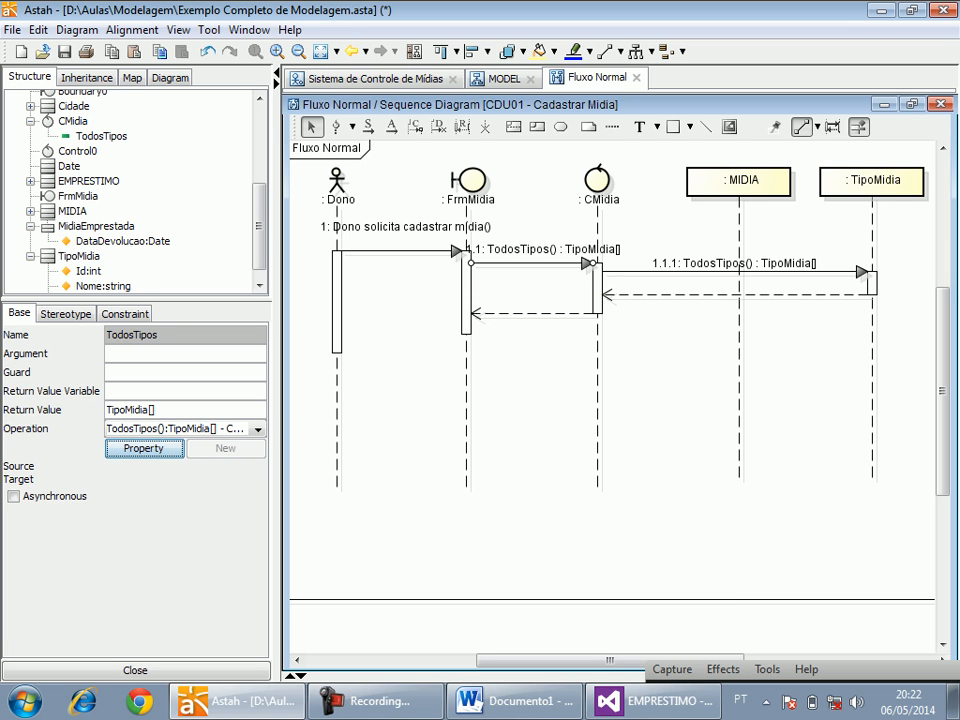
Set the return value of TipoMidia's TodosTipos operation to TipoMidia[].
click(734, 267)
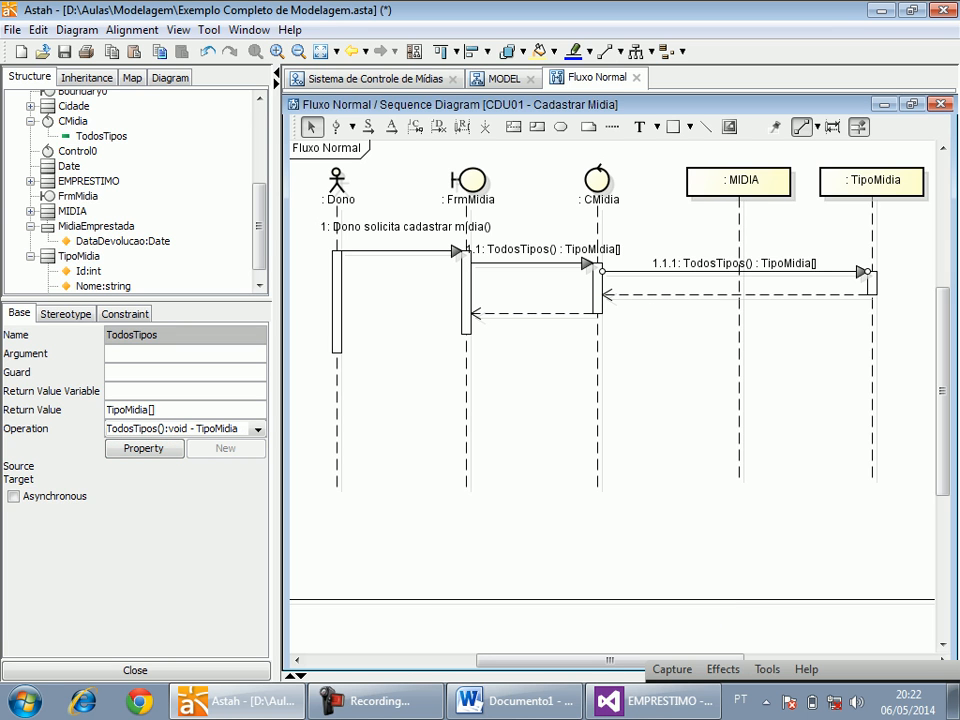
click(143, 448)
double_click(462, 272)
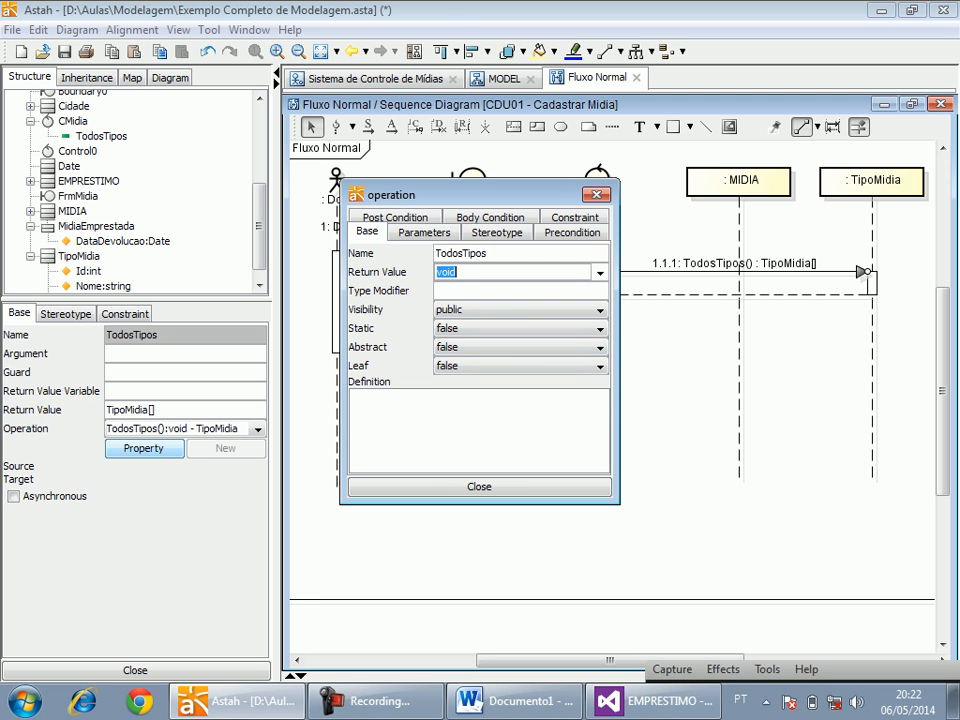
text(TipoMidia[])
click(485, 487)
click(540, 478)
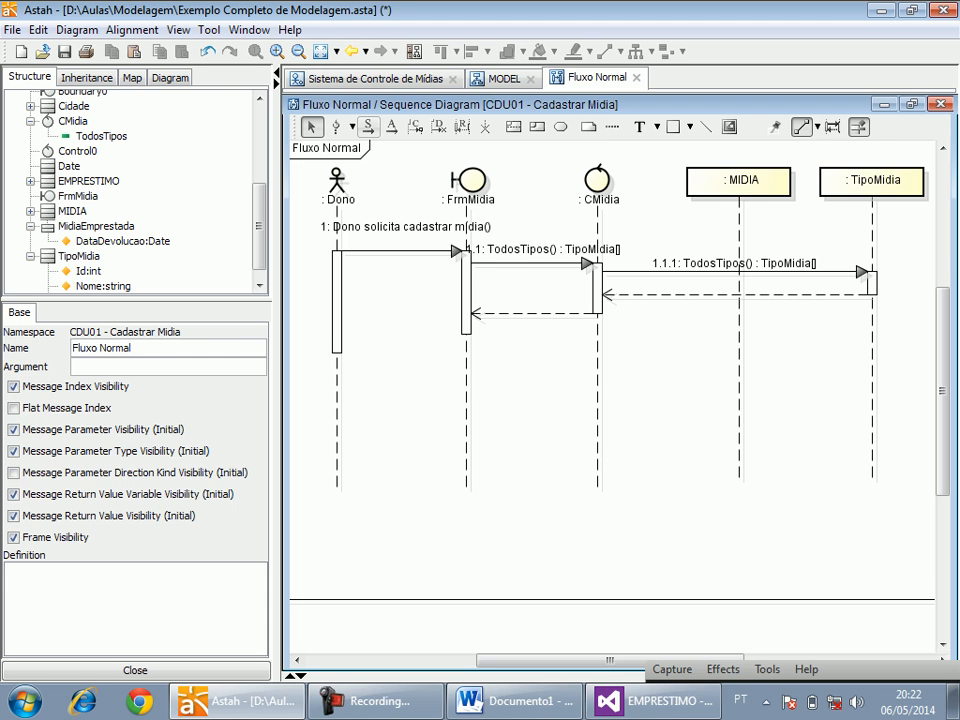
In the MODEL class diagram, move the MIDIA and MidiaEmprestada classes clear of TipoMidia and select its TodosTipos operation.
click(372, 78)
click(504, 78)
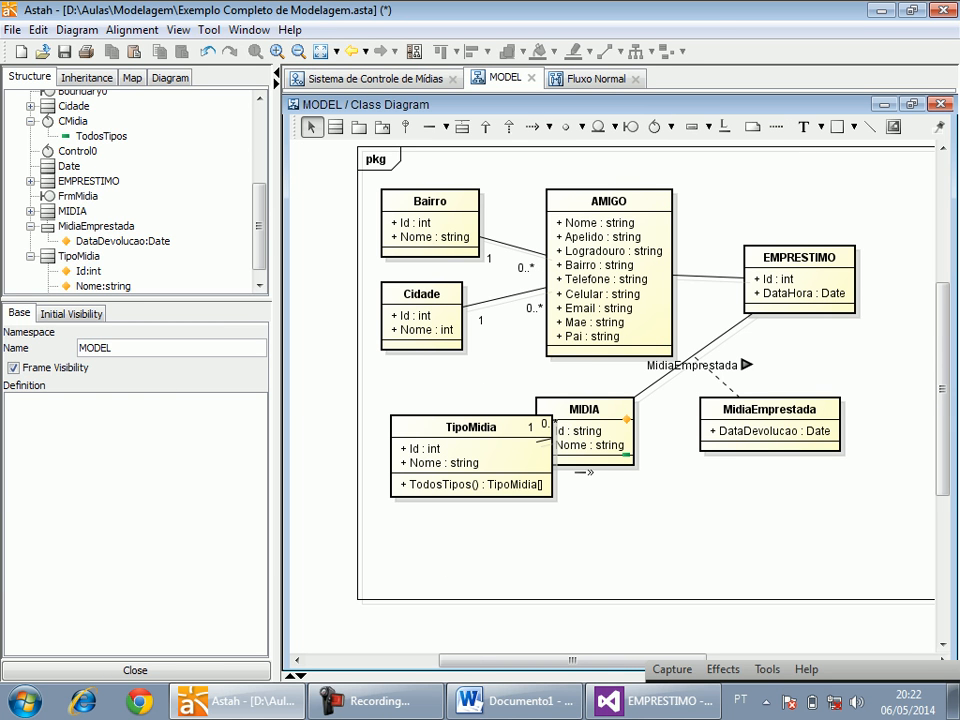
drag(590, 410, 651, 410)
drag(770, 409, 814, 416)
drag(640, 431, 663, 457)
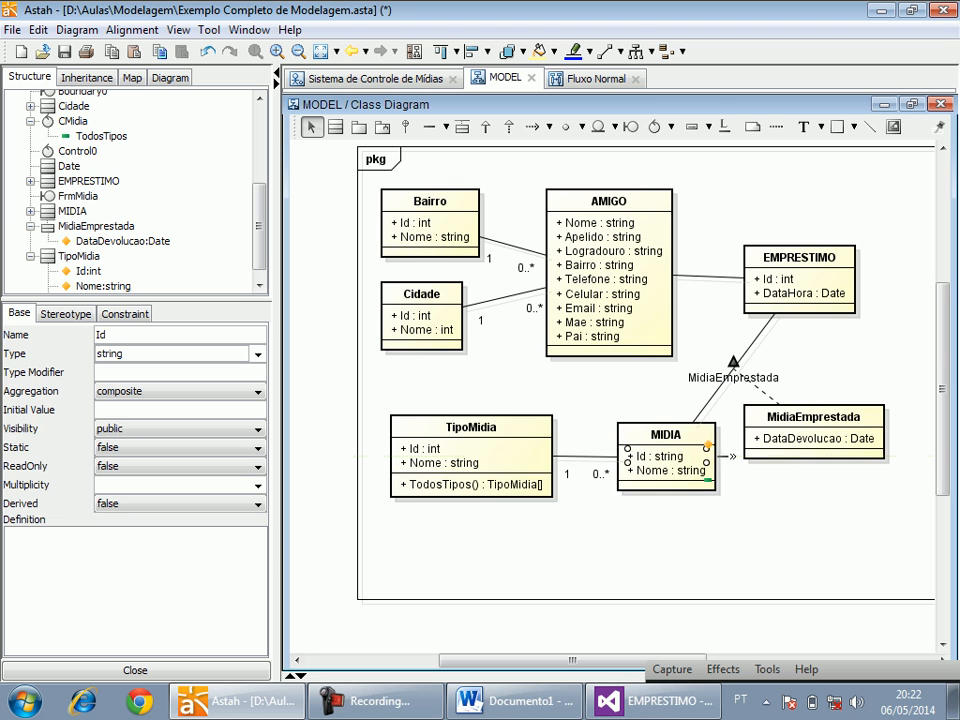
click(472, 485)
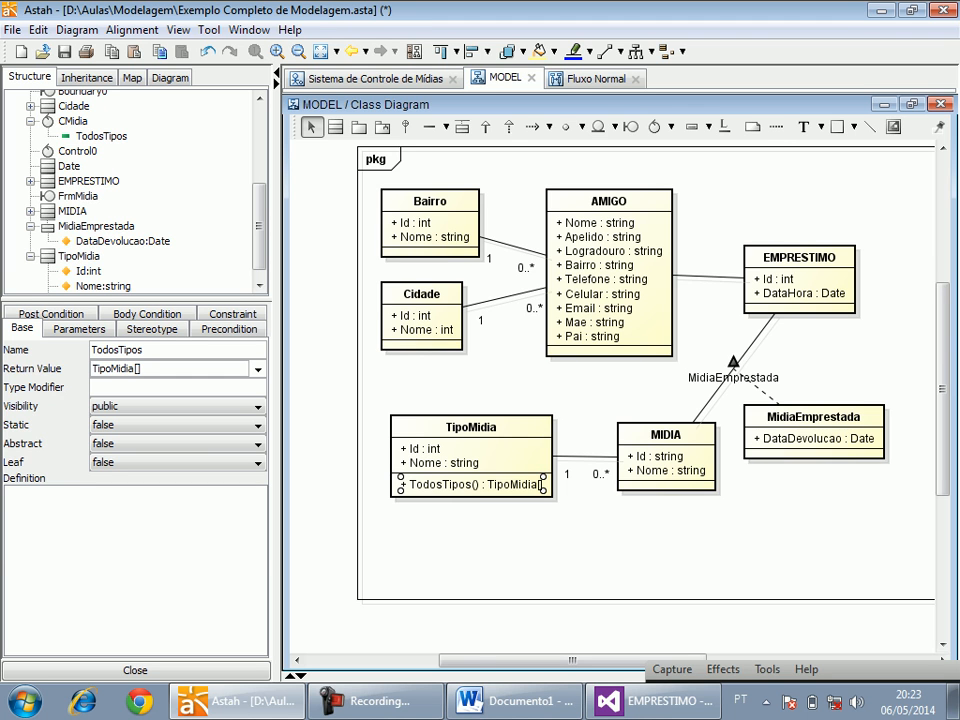
Return to the Fluxo Normal diagram and check the media grid on the Cadastro de Mídias form in Visual Studio.
click(596, 78)
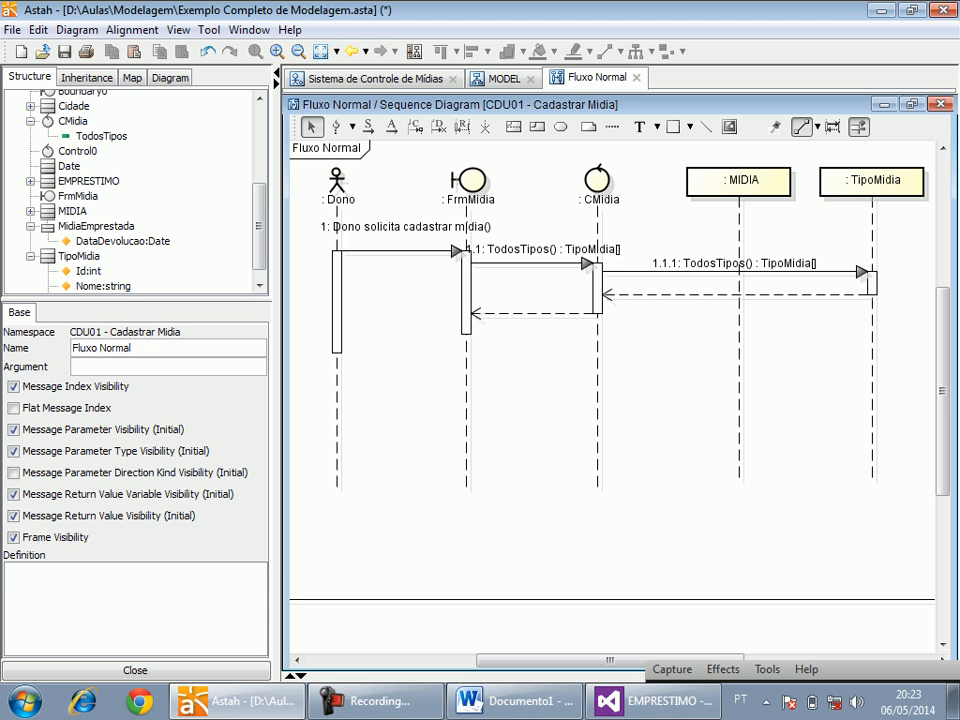
key(alt+Tab)
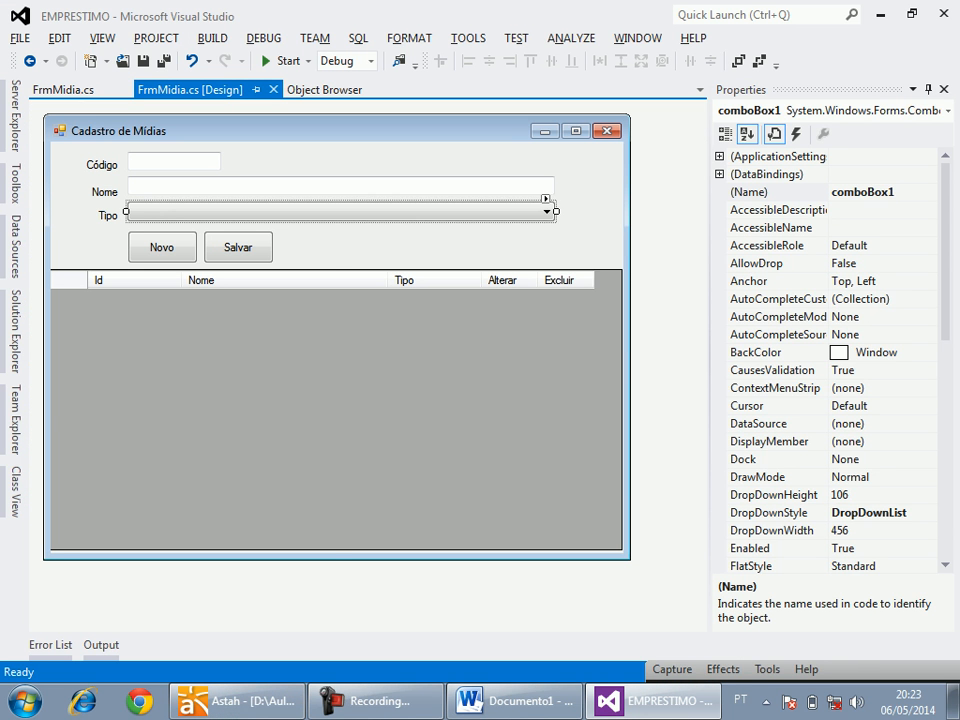
click(336, 400)
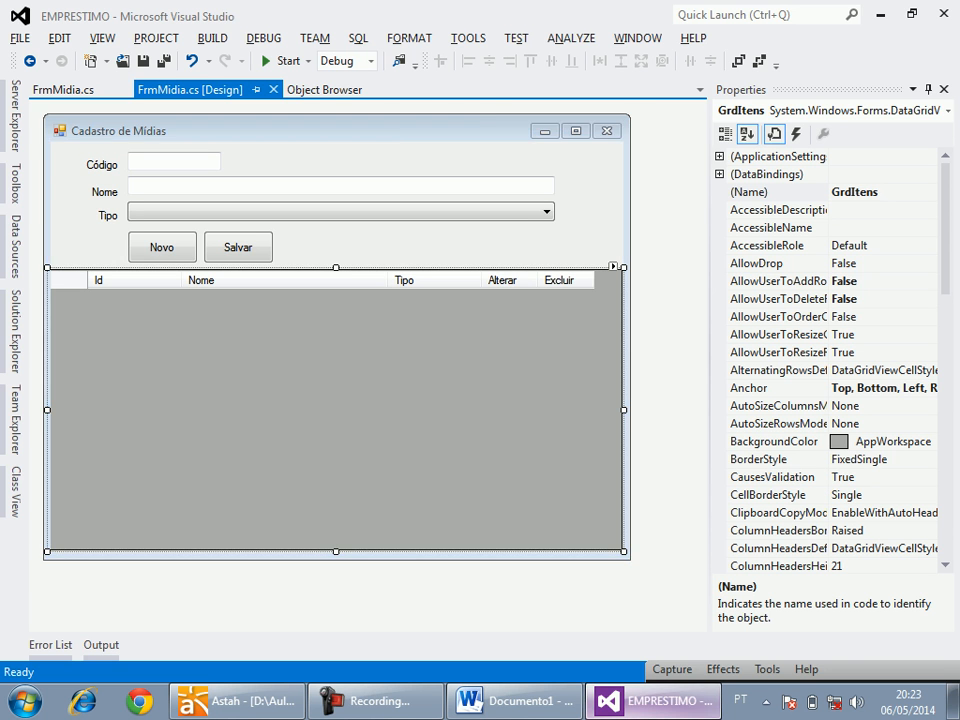
key(alt+Tab)
key(super+d)
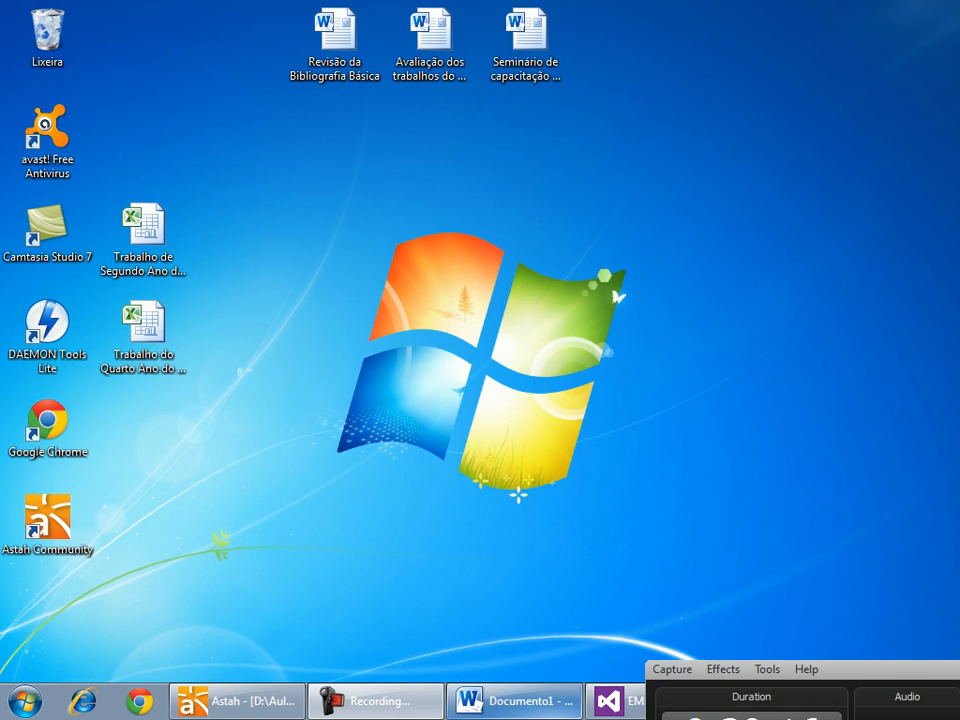
In Astah's Fluxo Normal diagram, add a synchronous TodasMidias message from FrmMidia to CMidia and shift it clear of the reply above.
click(237, 701)
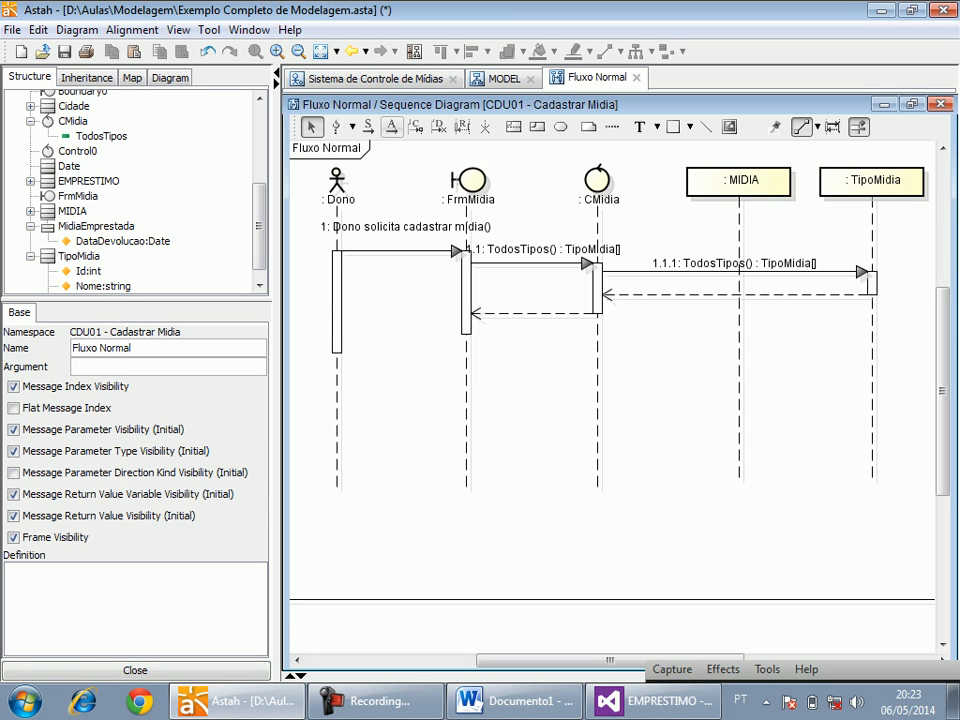
click(369, 126)
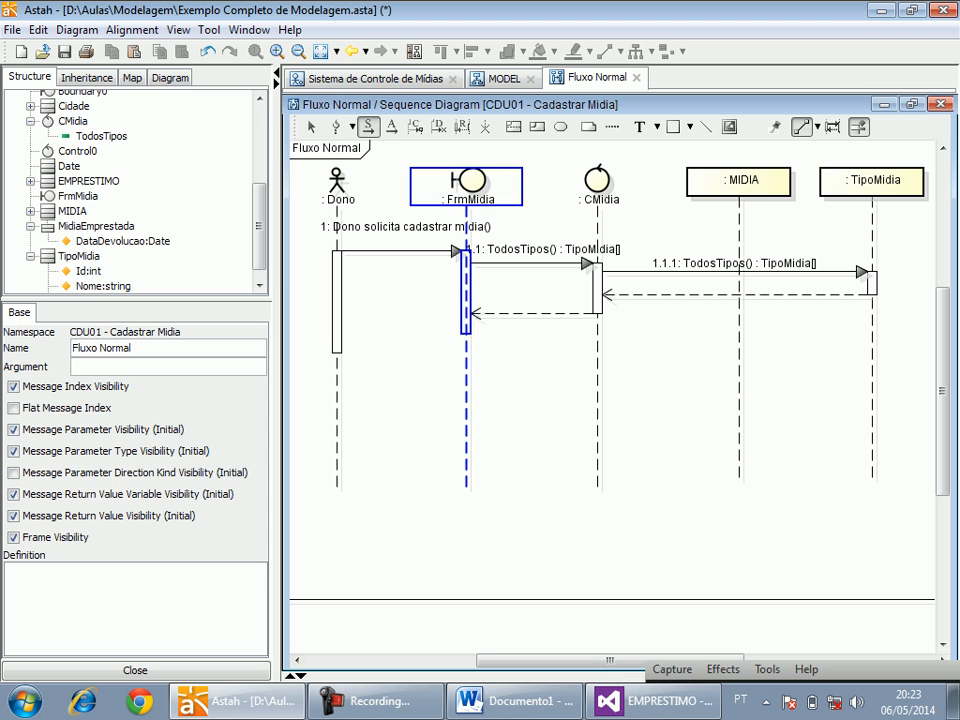
click(466, 327)
click(598, 327)
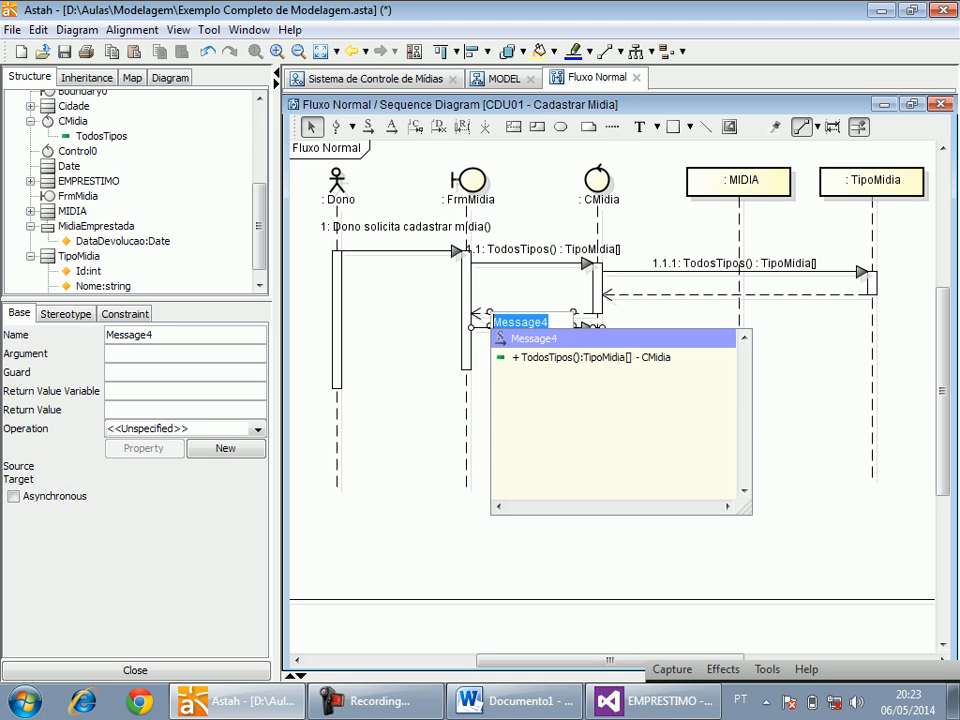
text(TodasMidias)
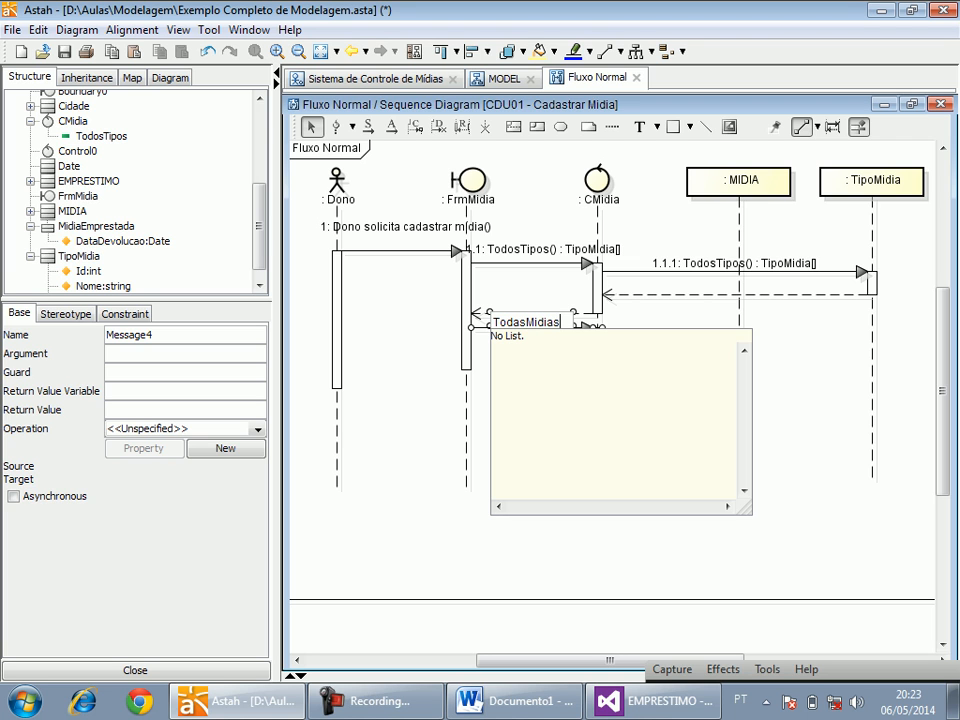
click(476, 412)
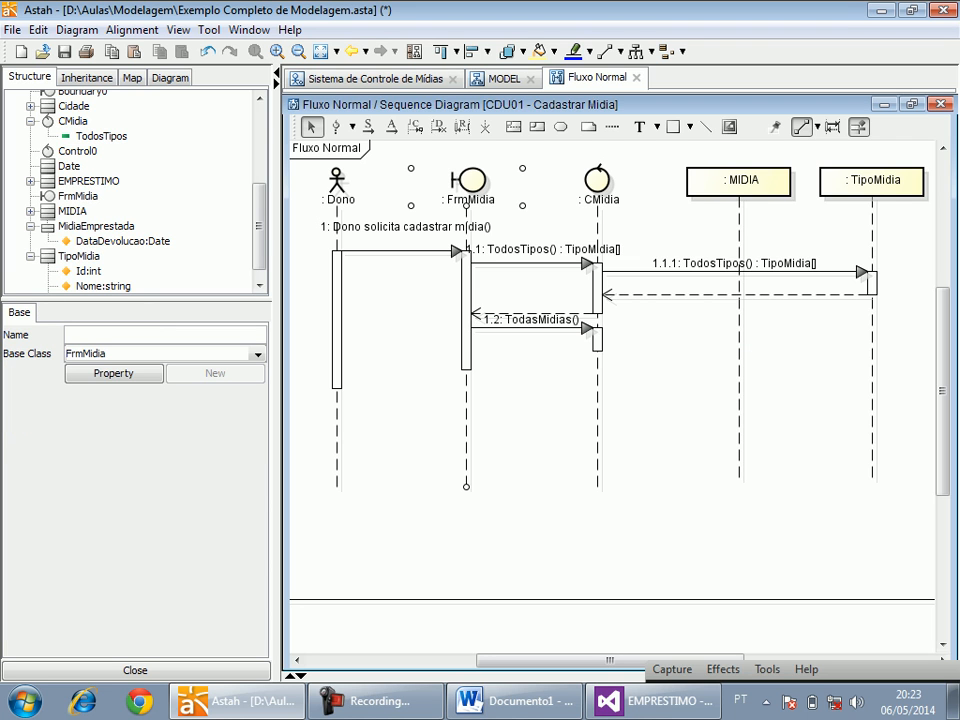
drag(531, 328, 531, 346)
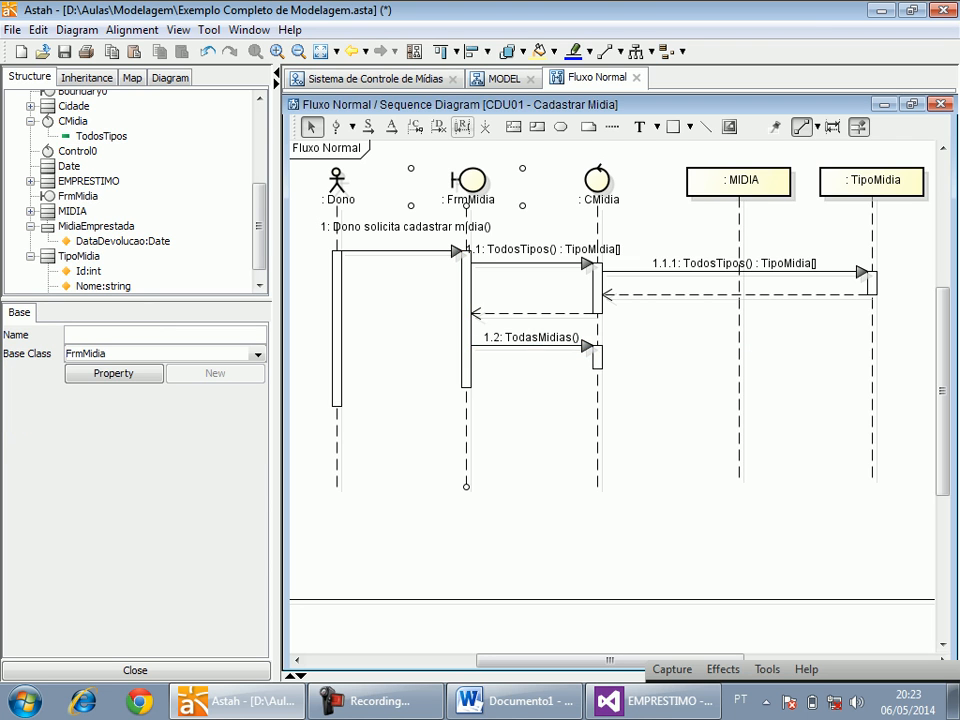
Add a synchronous message from CMidia to TipoMidia below TodasMidias and try to name it TodasMidias.
click(369, 127)
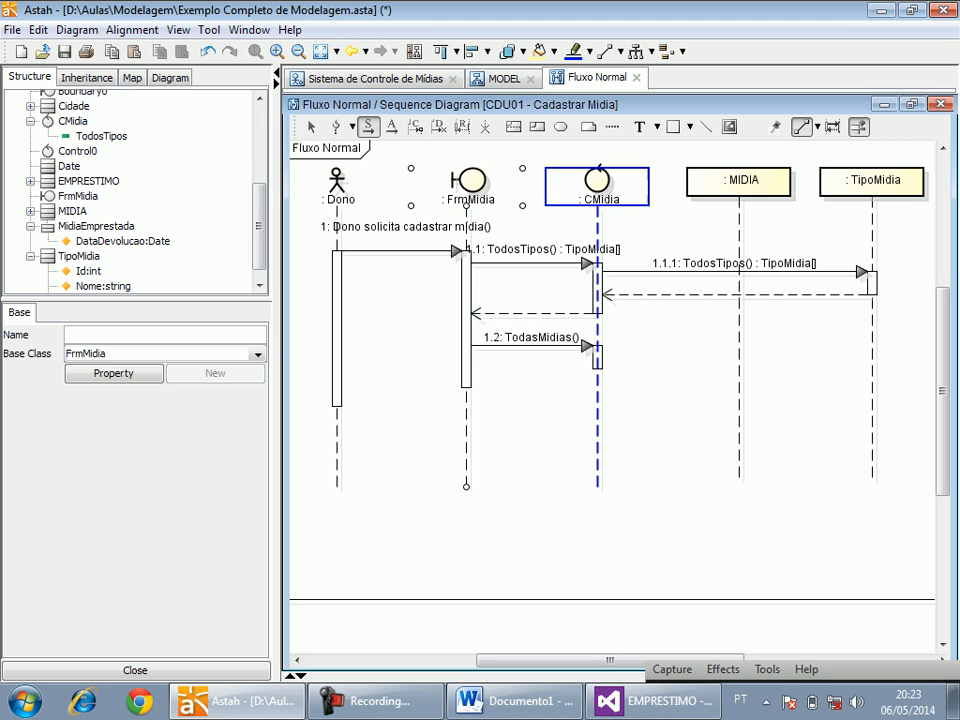
drag(598, 359, 868, 359)
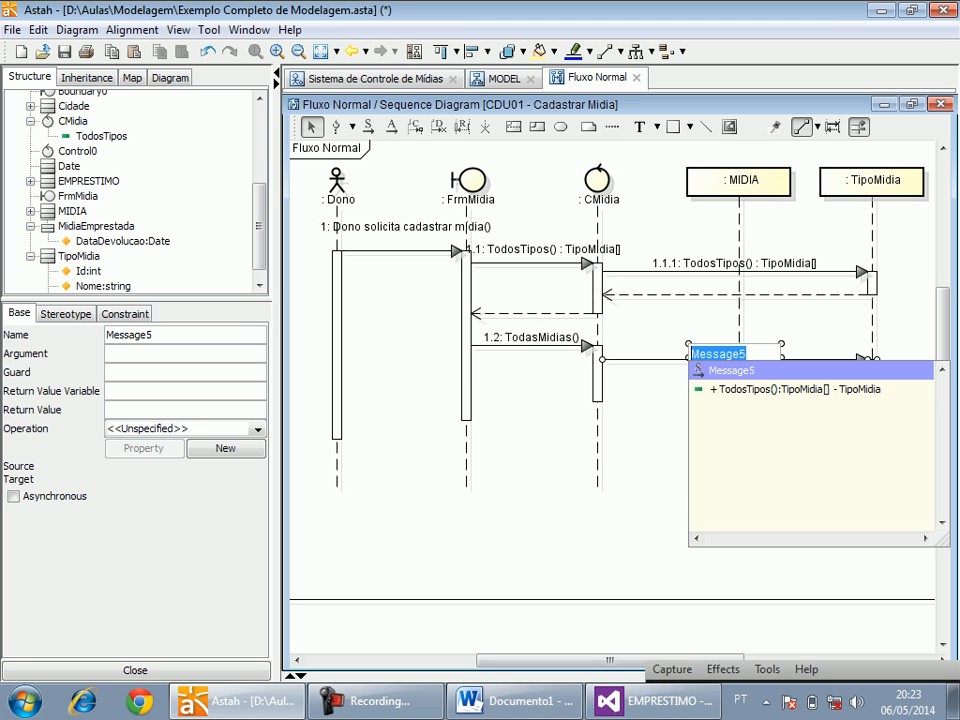
text(Tpo)
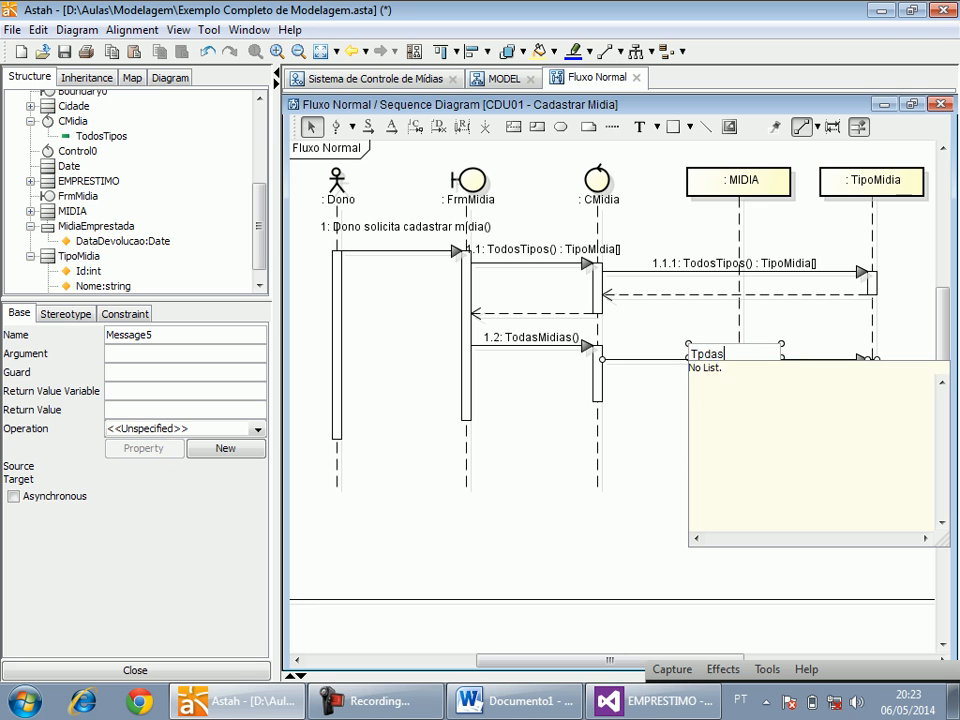
key(BackSpace)
key(BackSpace)
text(odasMidias)
key(Escape)
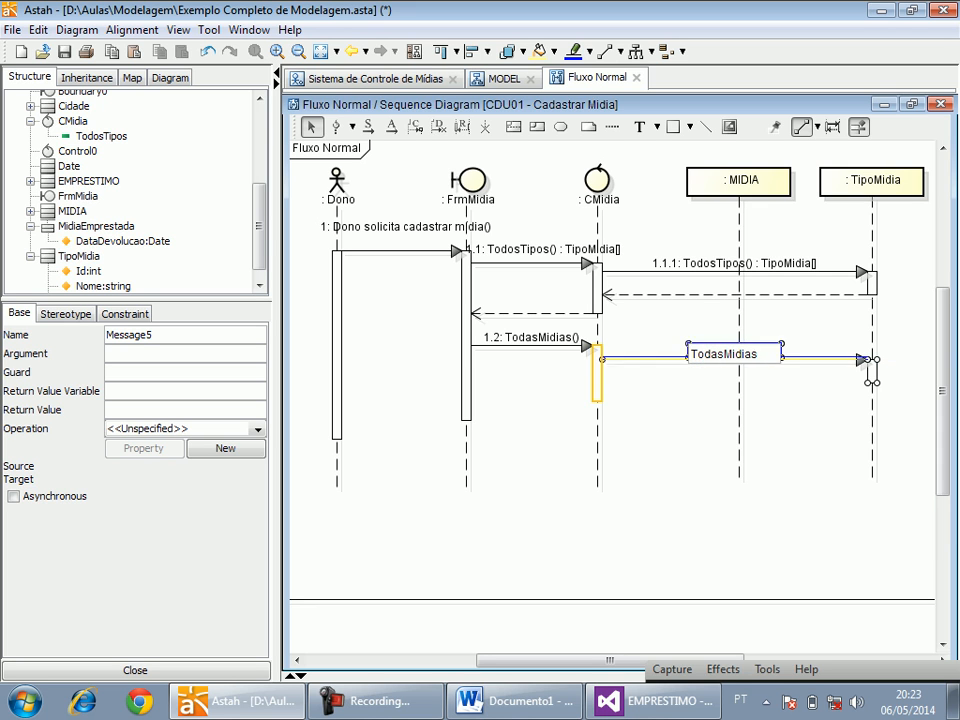
key(Escape)
key(Escape)
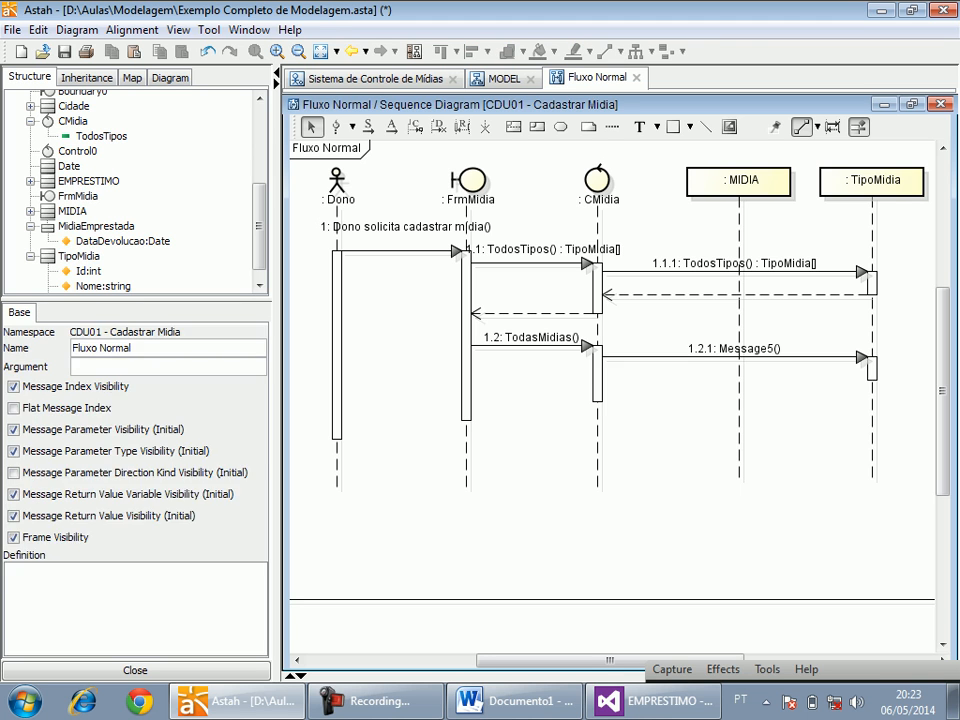
Try to rename the new CMidia-to-TipoMidia message as TodasMidias directly in the diagram.
click(735, 351)
double_click(735, 350)
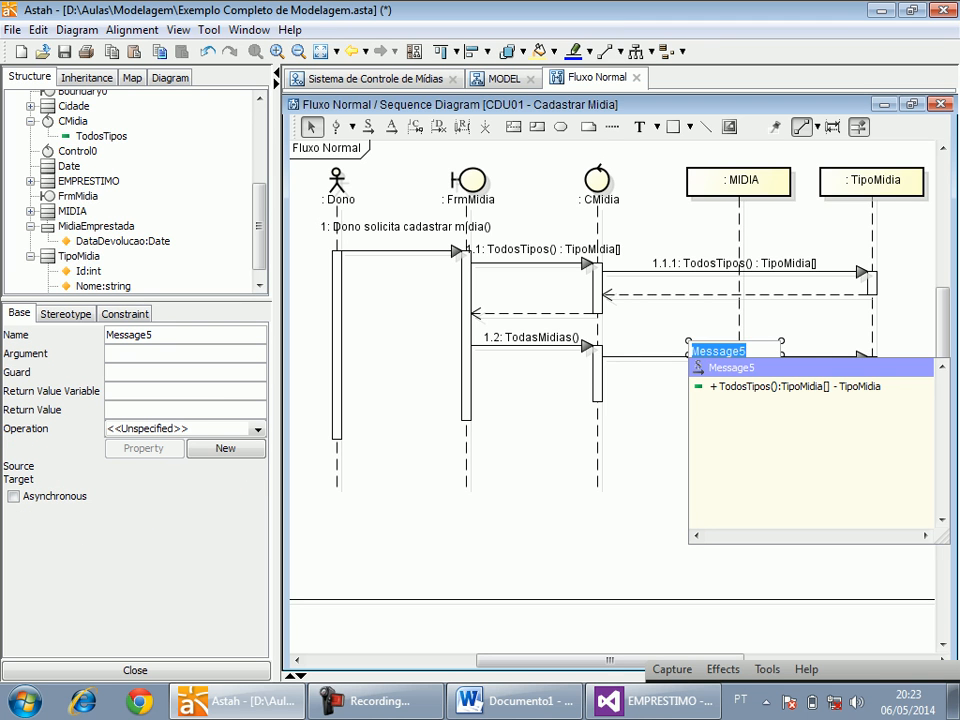
text(TodasMidias)
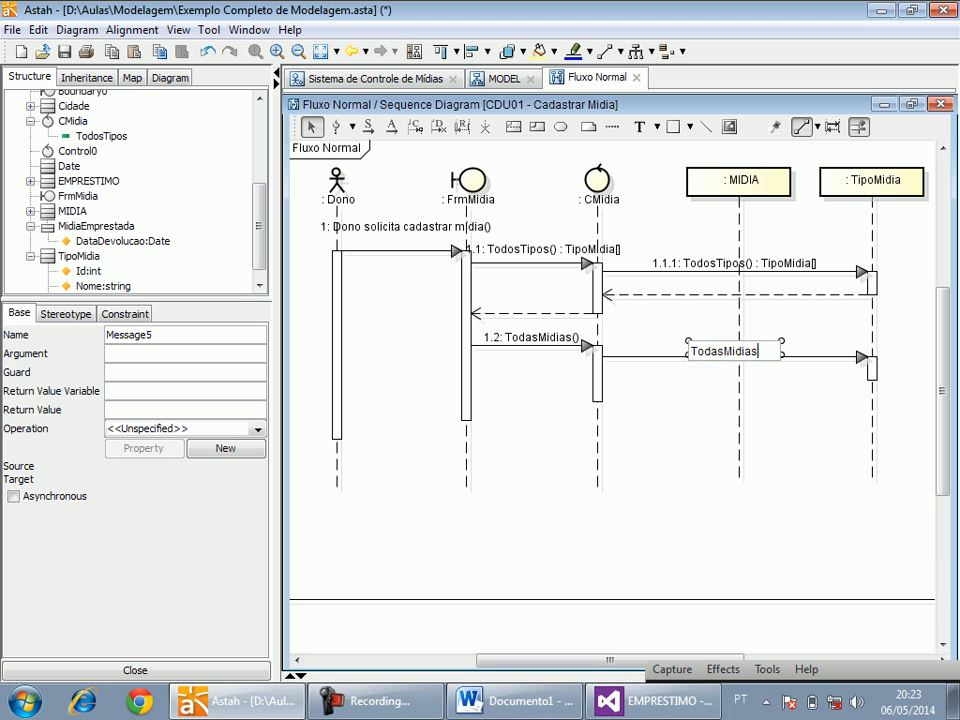
key(Escape)
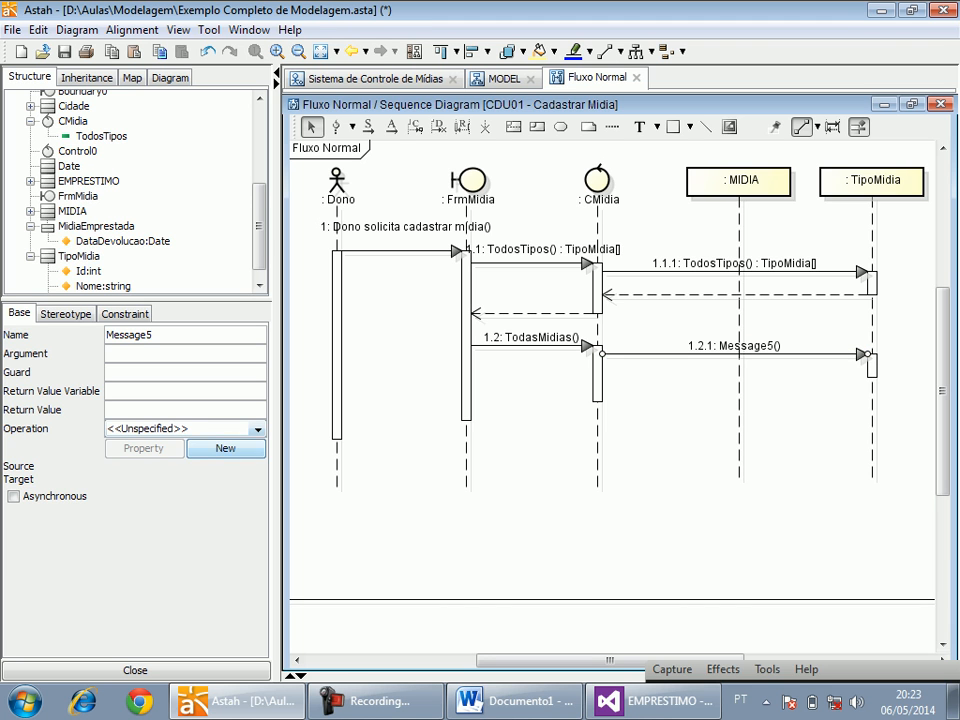
Try to create a TodasMidias operation on TipoMidia for message 1.2.1.
click(225, 448)
double_click(447, 272)
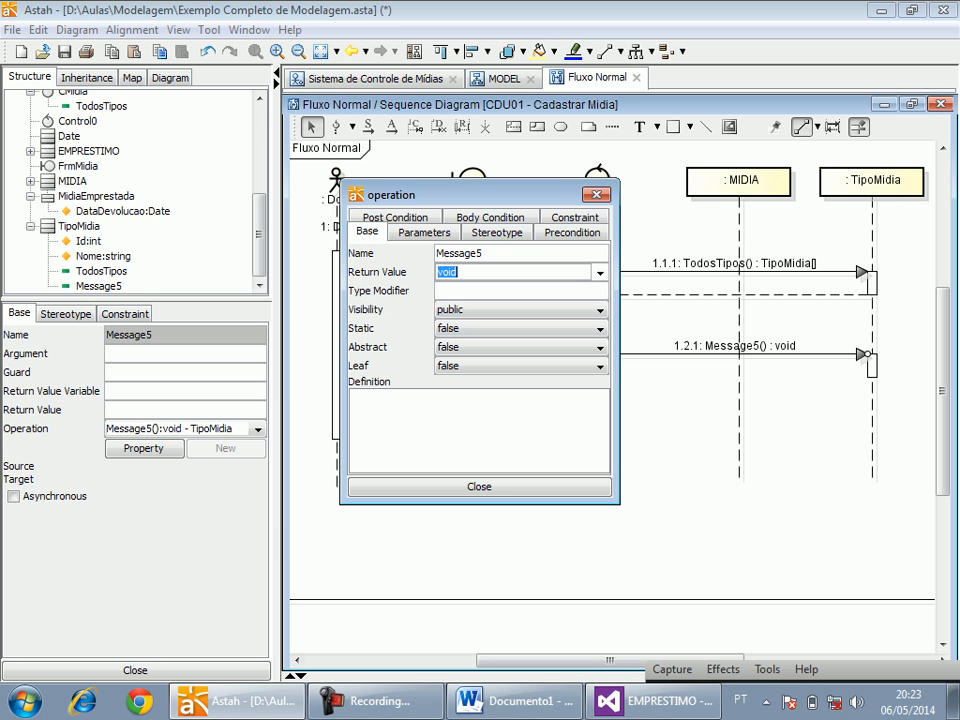
click(483, 253)
double_click(466, 253)
text(TodasMidias)
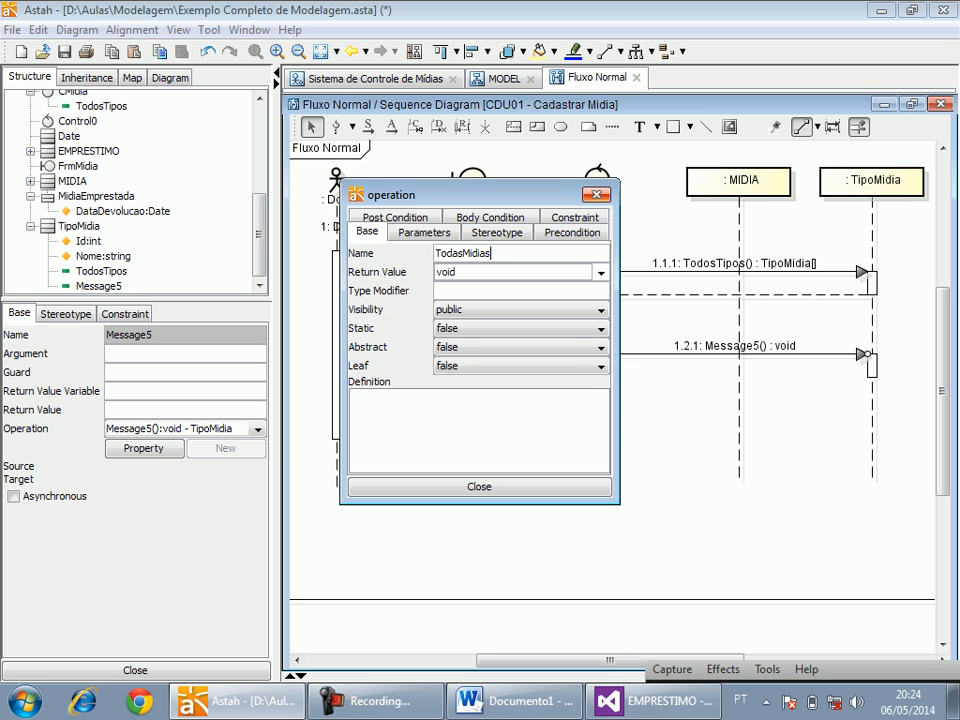
key(Escape)
Reconnect message 1.2.1 from TipoMidia to the MIDIA lifeline and create a TodasMidias operation for it.
drag(868, 354, 740, 352)
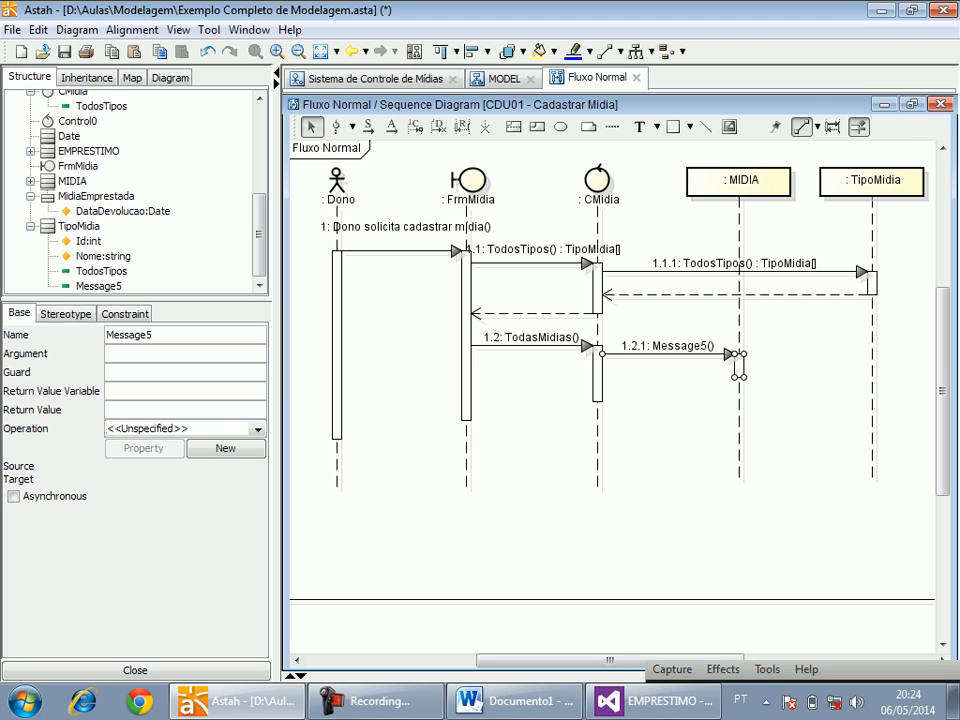
click(218, 448)
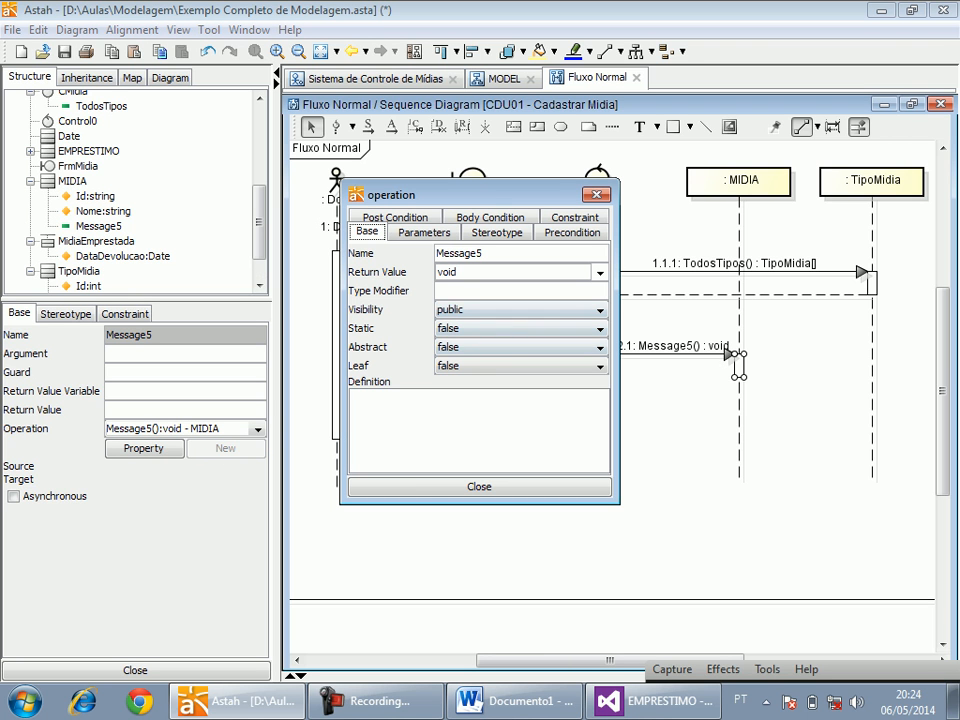
double_click(460, 254)
text(asMidias)
key(Tab)
Try to set the return value of MIDIA's TodasMidias operation to Midia[].
text(Midia[])
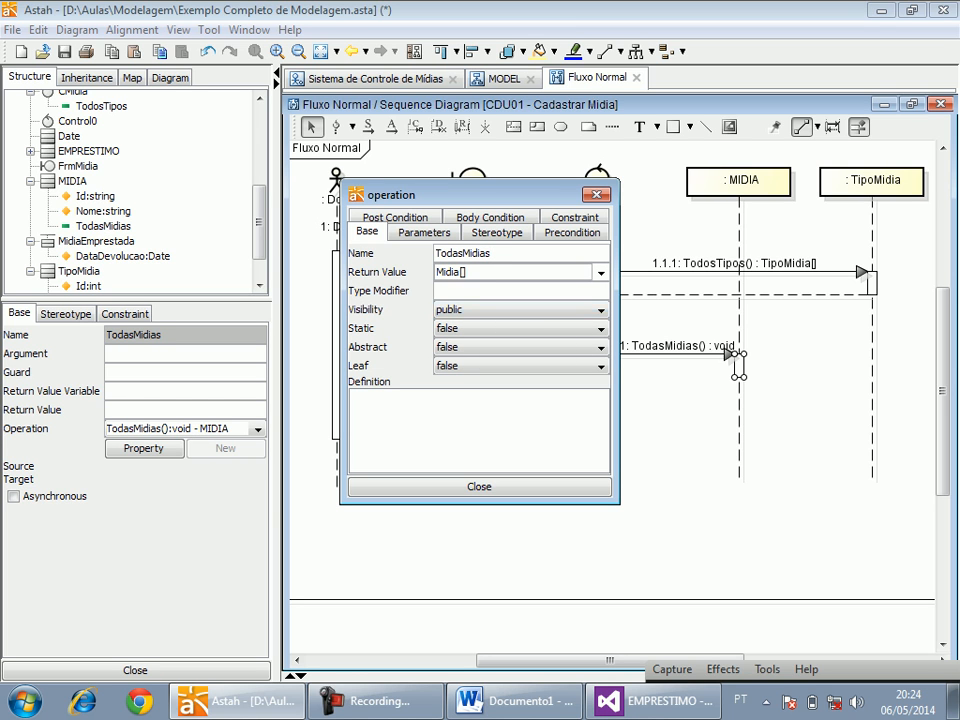
key(Return)
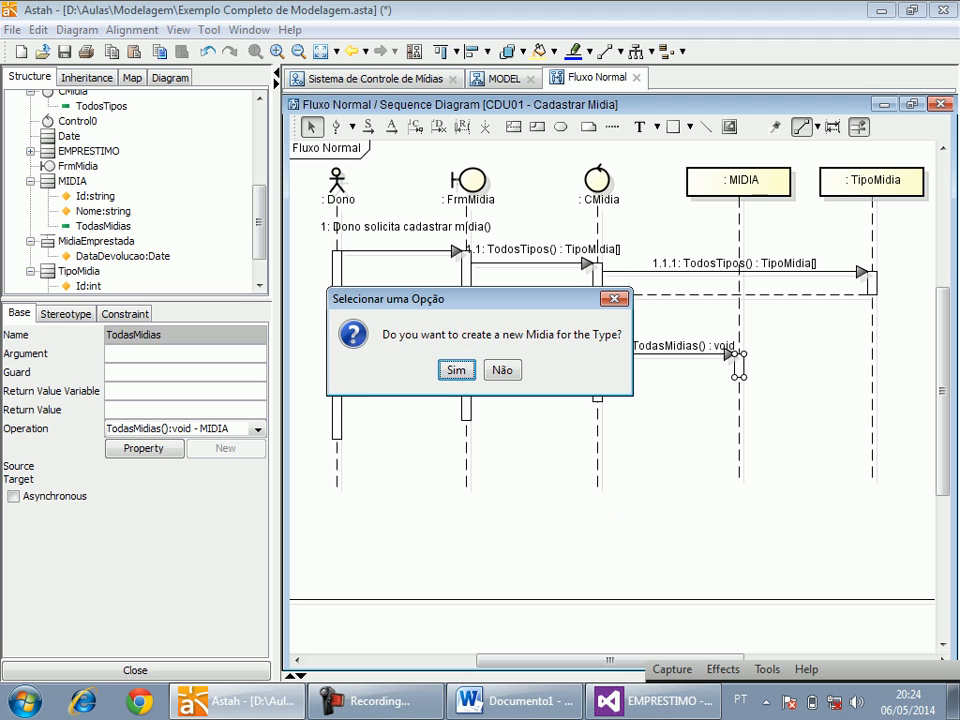
key(Return)
click(668, 412)
click(668, 354)
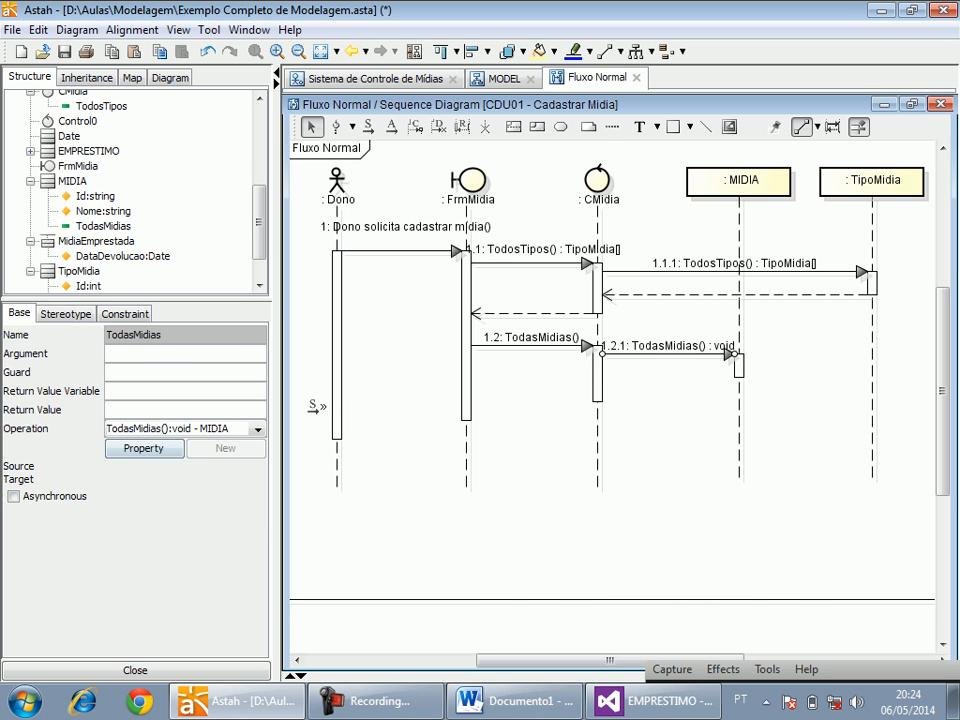
Set the return value of MIDIA's TodasMidias operation to MIDIA[].
click(144, 449)
click(480, 272)
double_click(480, 272)
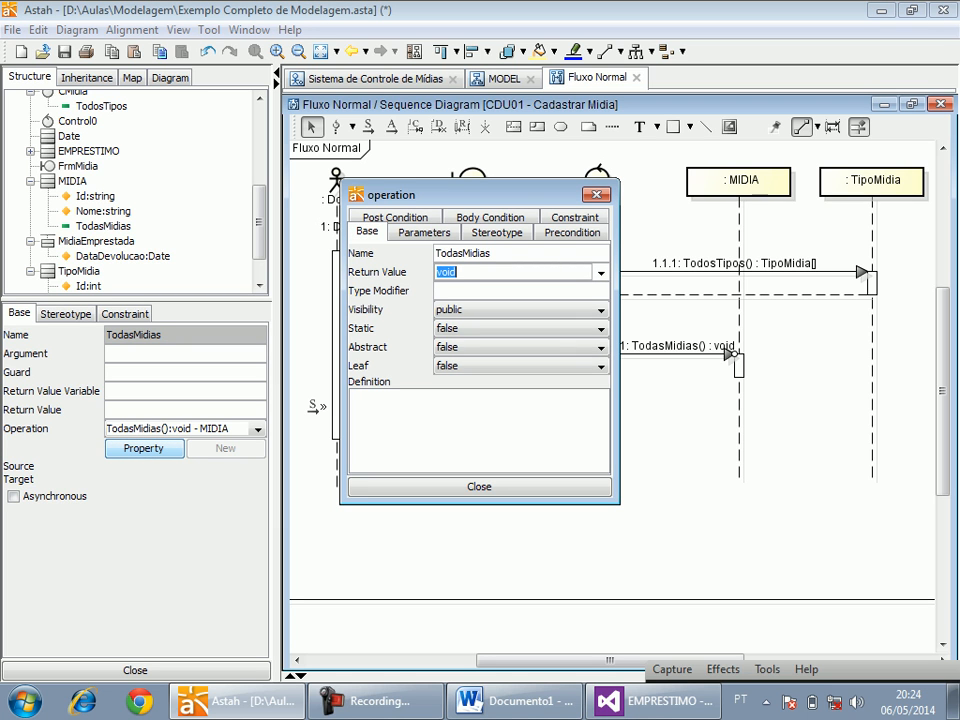
text(MIDIA[])
click(479, 487)
Create CMidia's TodasMidias operation from message 1.2 with the return value MIDIA[].
click(530, 346)
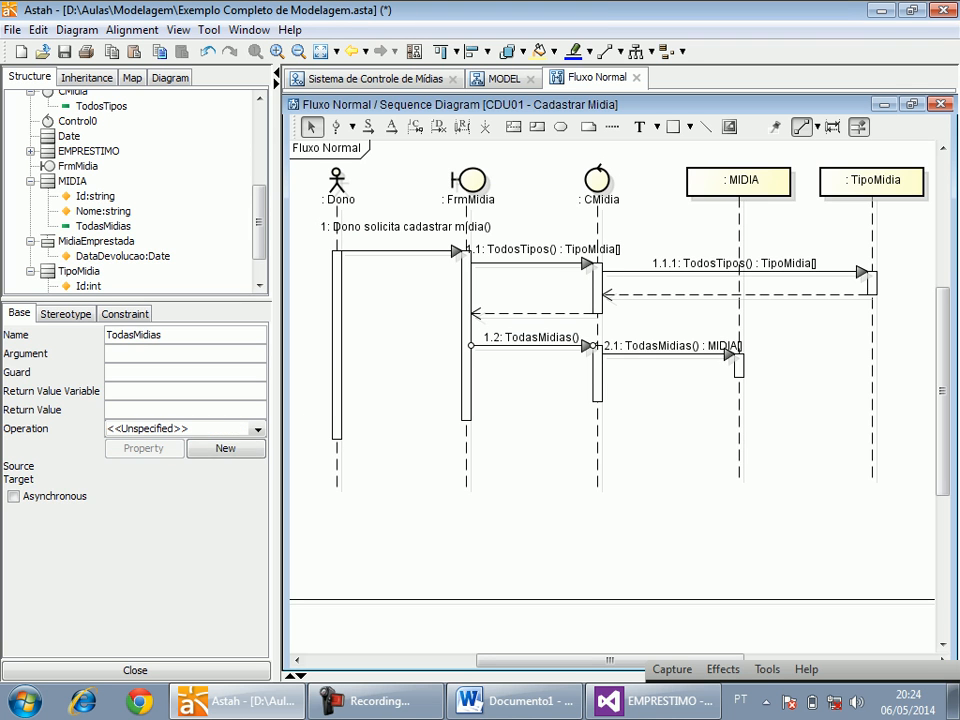
click(225, 448)
double_click(495, 275)
text(MIDIA)
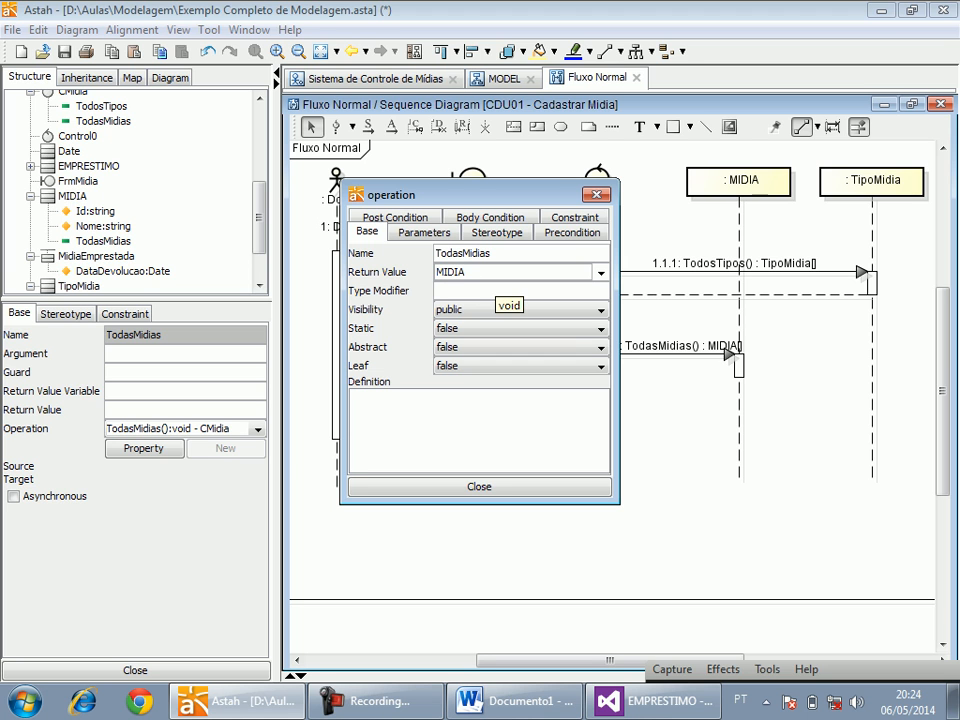
text([])
click(480, 487)
click(655, 400)
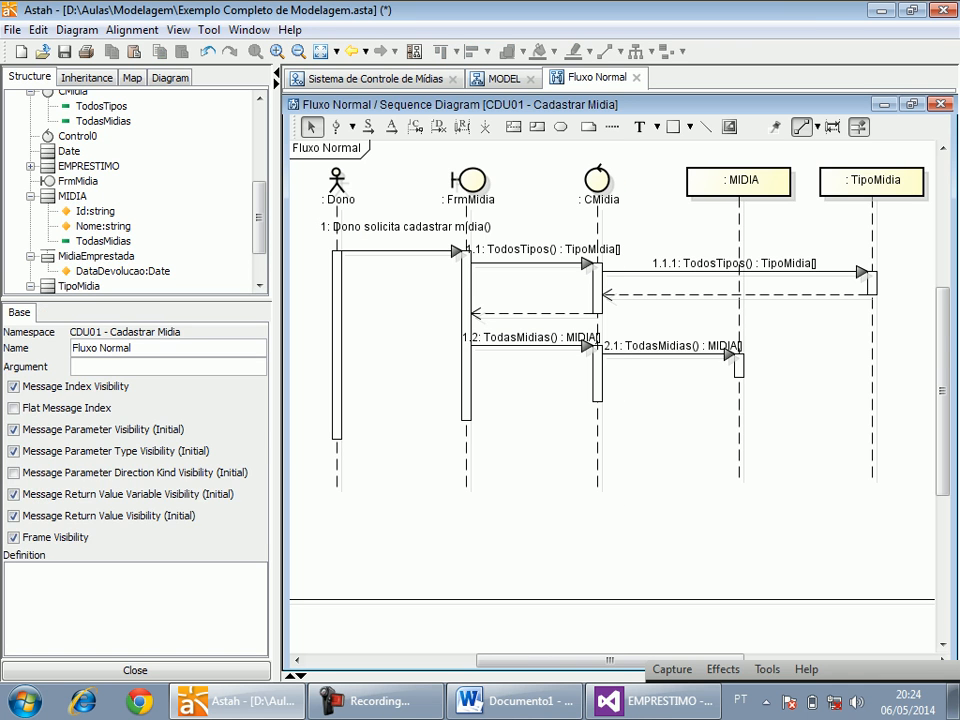
Add reply messages for both TodasMidias calls, lowering message 1.2.1 and adjusting the positions of the two call labels.
drag(662, 354, 662, 362)
click(462, 127)
mouse_move(739, 380)
mouse_down()
mouse_move(600, 384)
mouse_move(472, 403)
mouse_up()
click(462, 127)
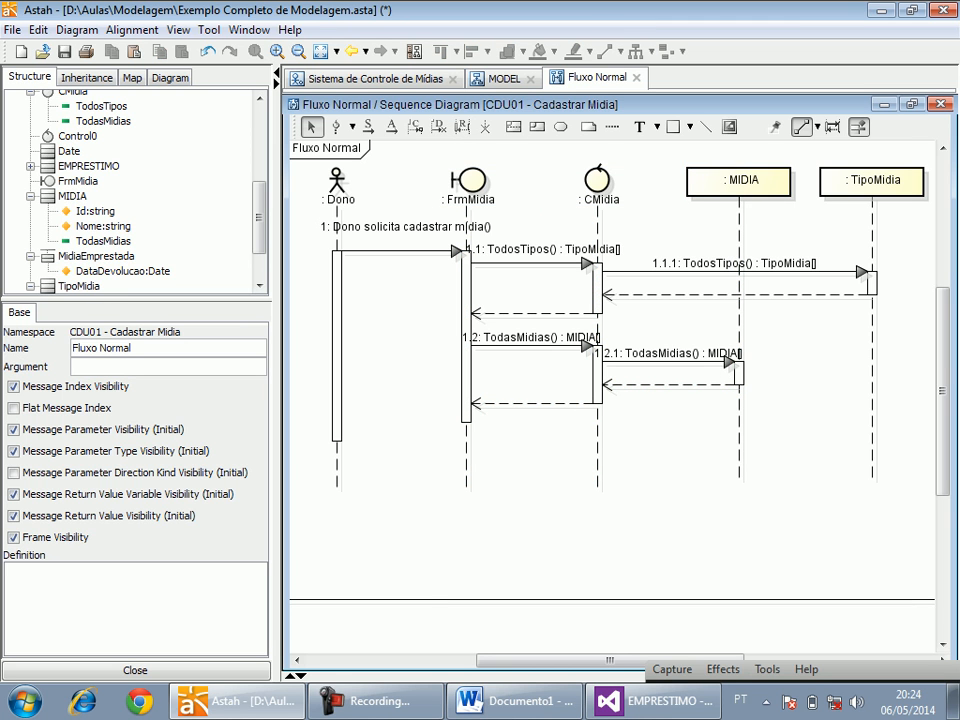
click(530, 337)
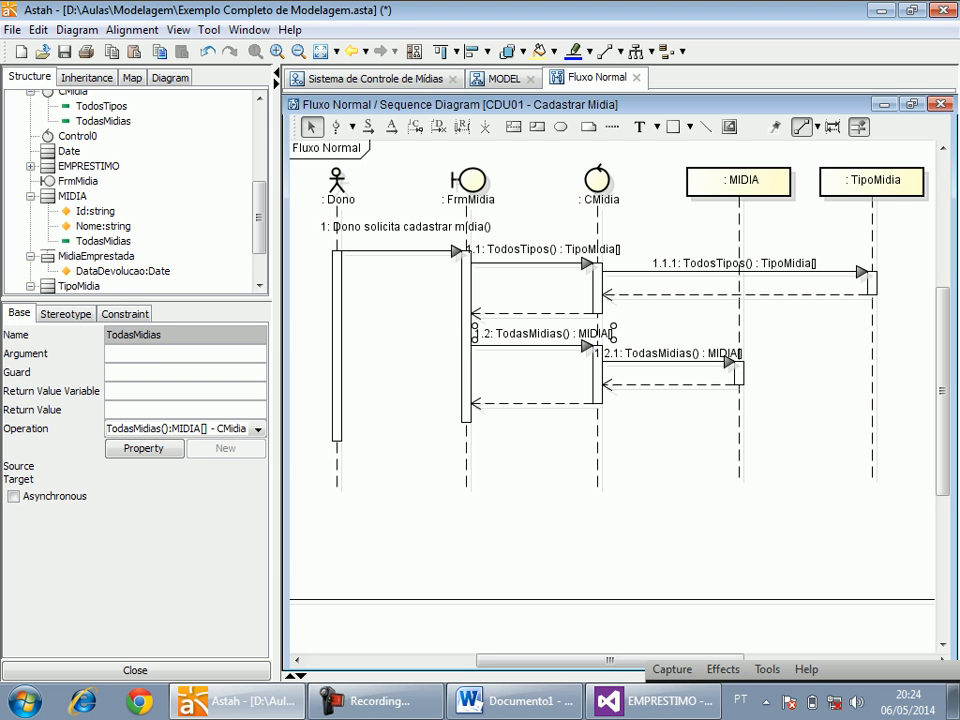
drag(661, 354, 673, 354)
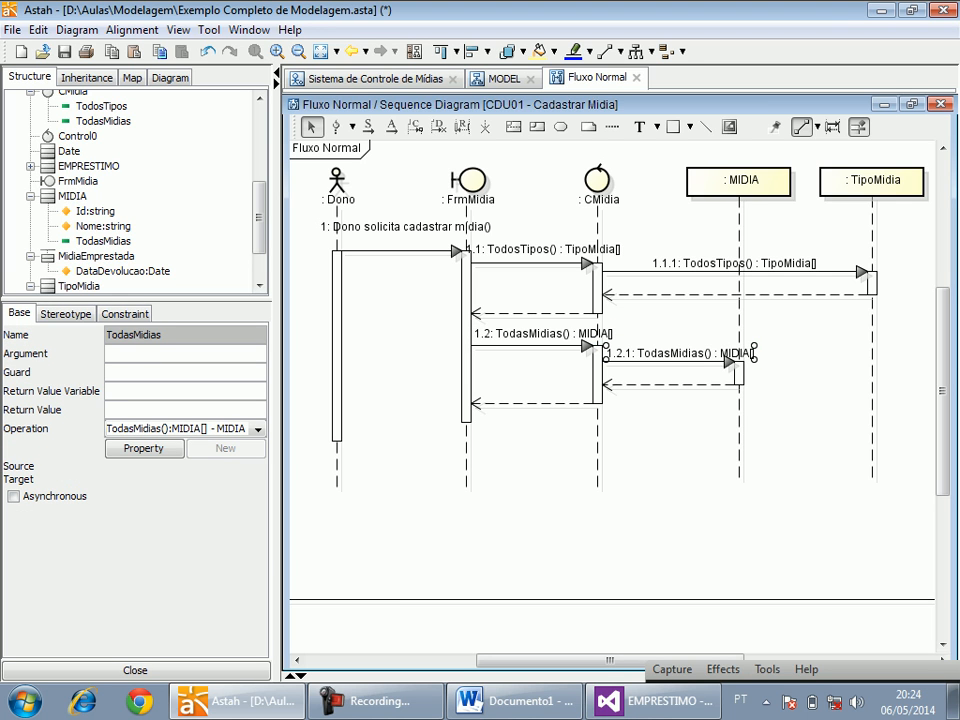
Make CMidia's TodosTipos operation static by setting Static to true.
click(548, 263)
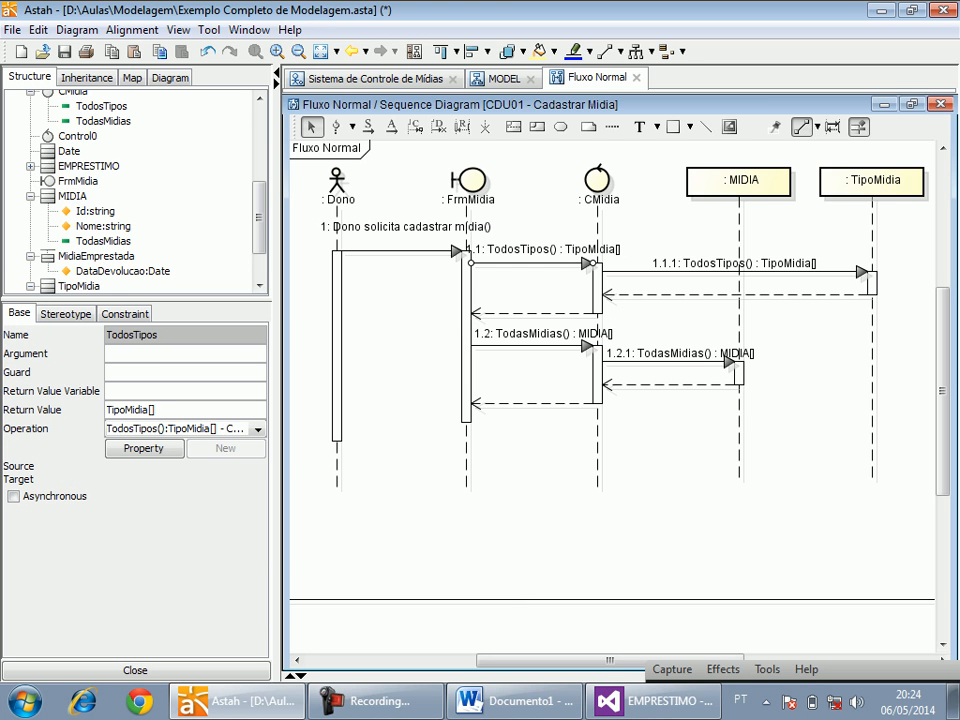
click(143, 448)
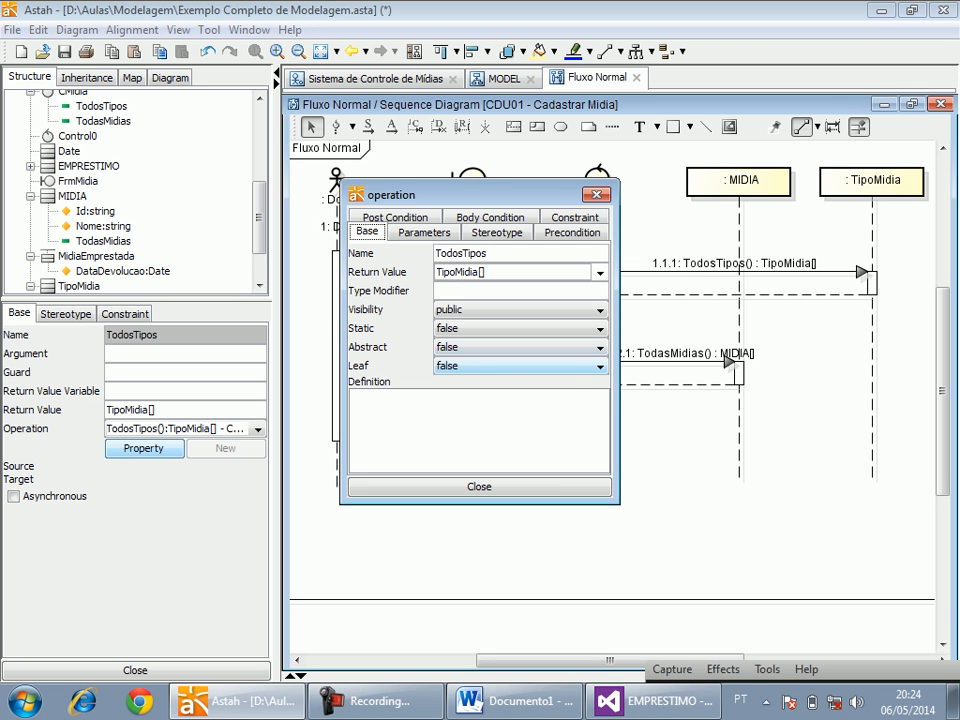
click(520, 329)
click(500, 345)
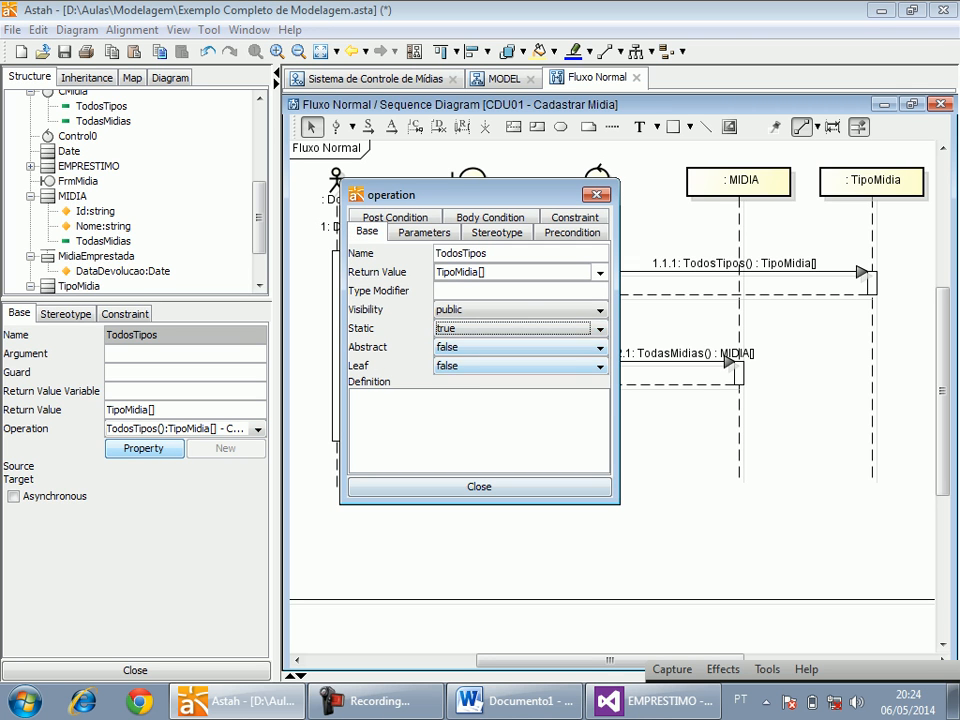
click(479, 487)
Make TipoMidia's TodosTipos operation static by setting Static to true for message 1.1.1.
click(735, 271)
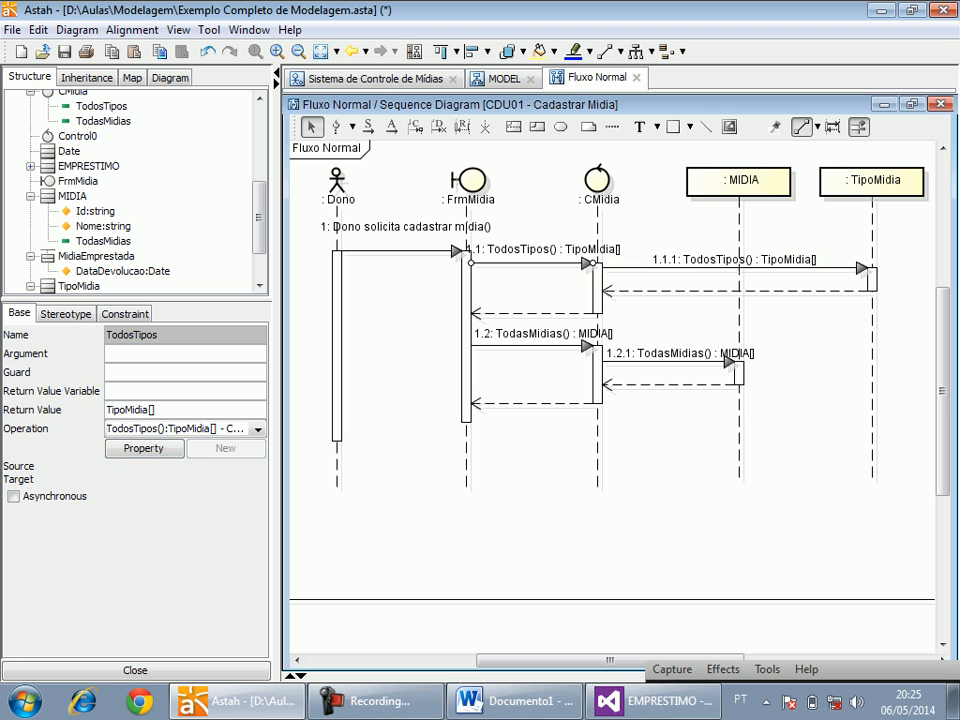
click(735, 263)
click(143, 448)
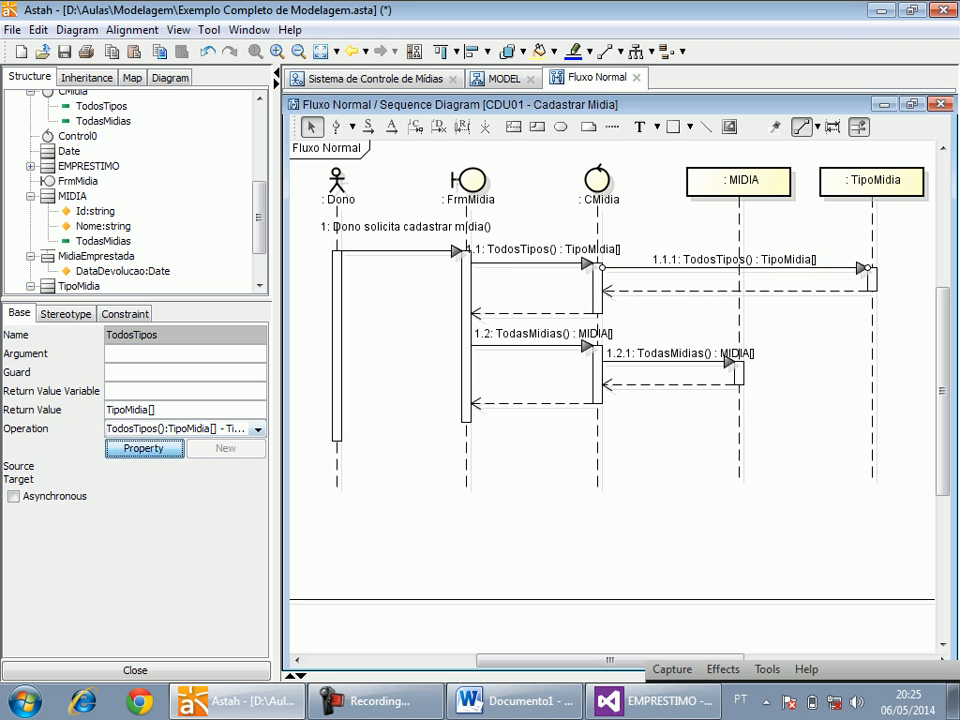
click(580, 328)
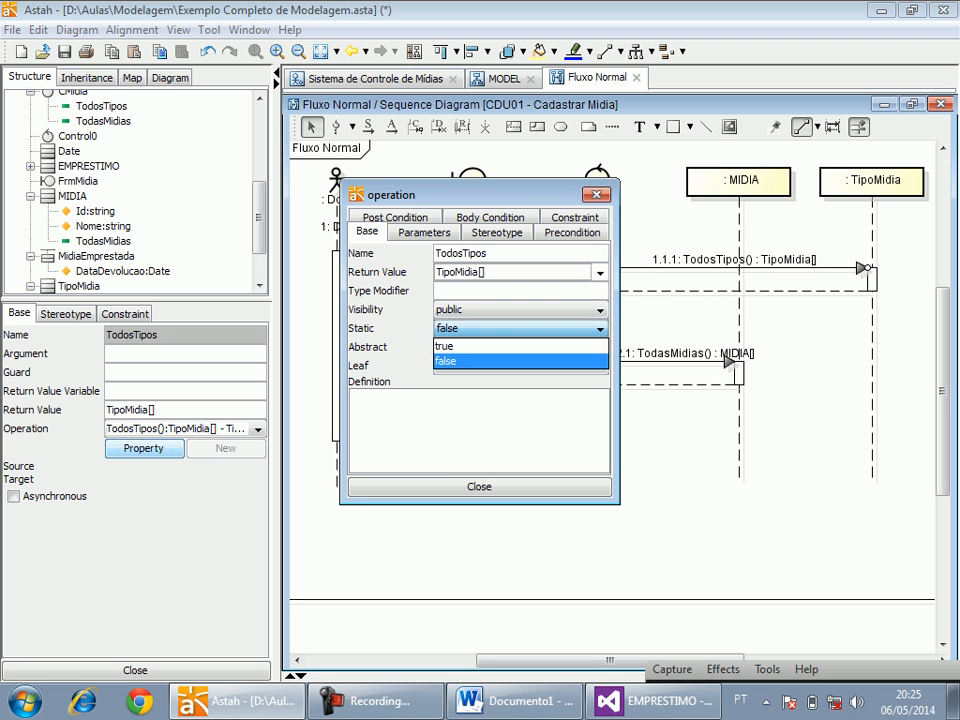
click(545, 346)
click(479, 487)
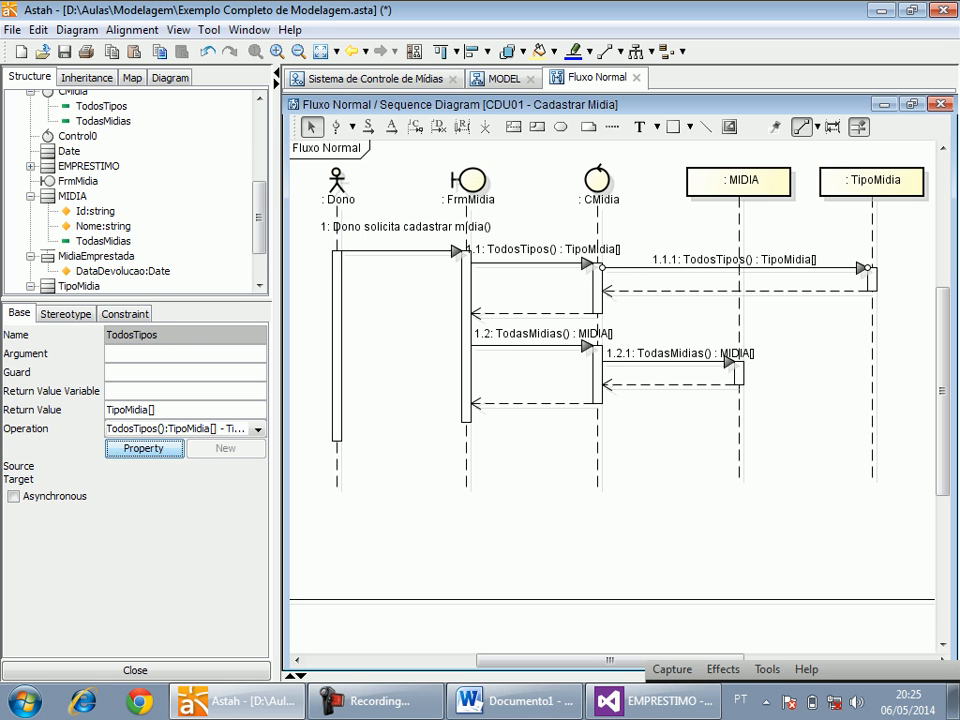
Make CMidia's TodasMidias operation static by setting Static to true for message 1.2.
click(535, 345)
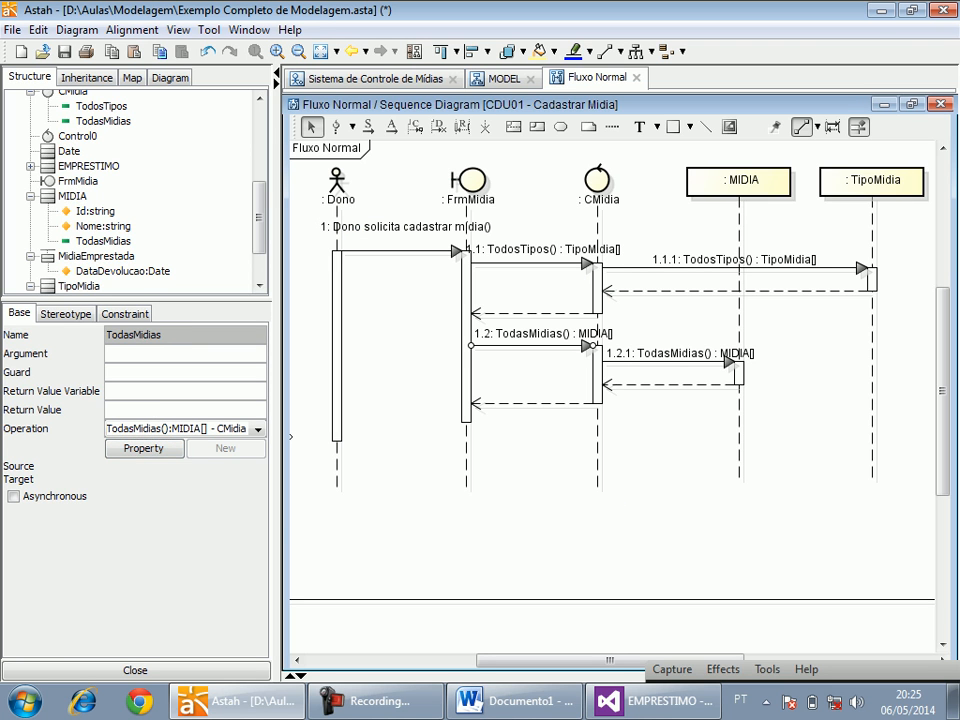
click(143, 448)
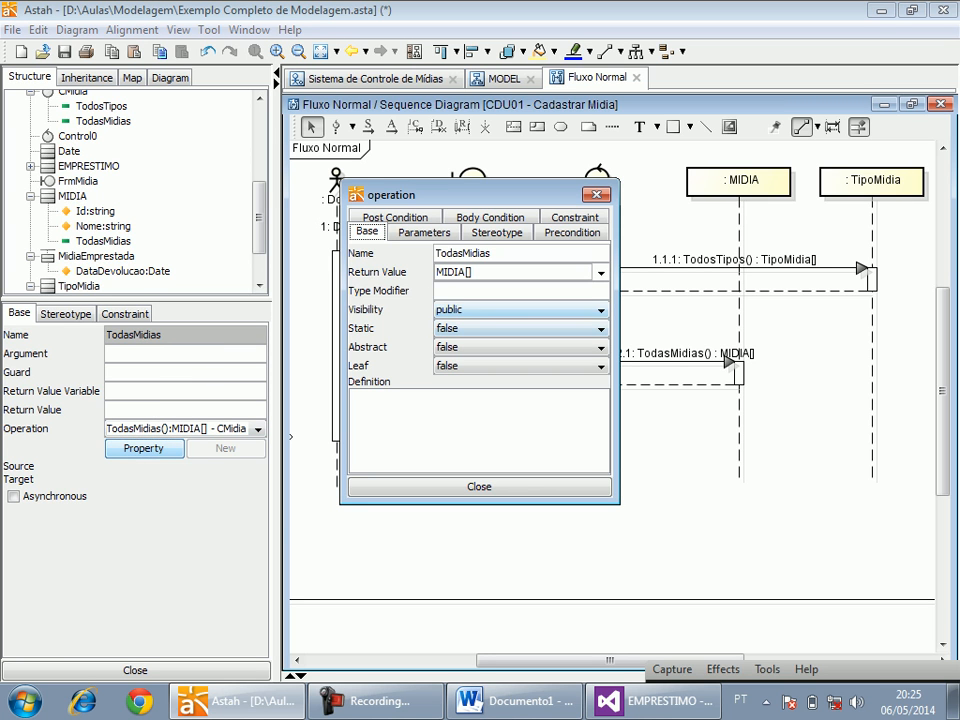
click(600, 328)
click(514, 343)
click(479, 487)
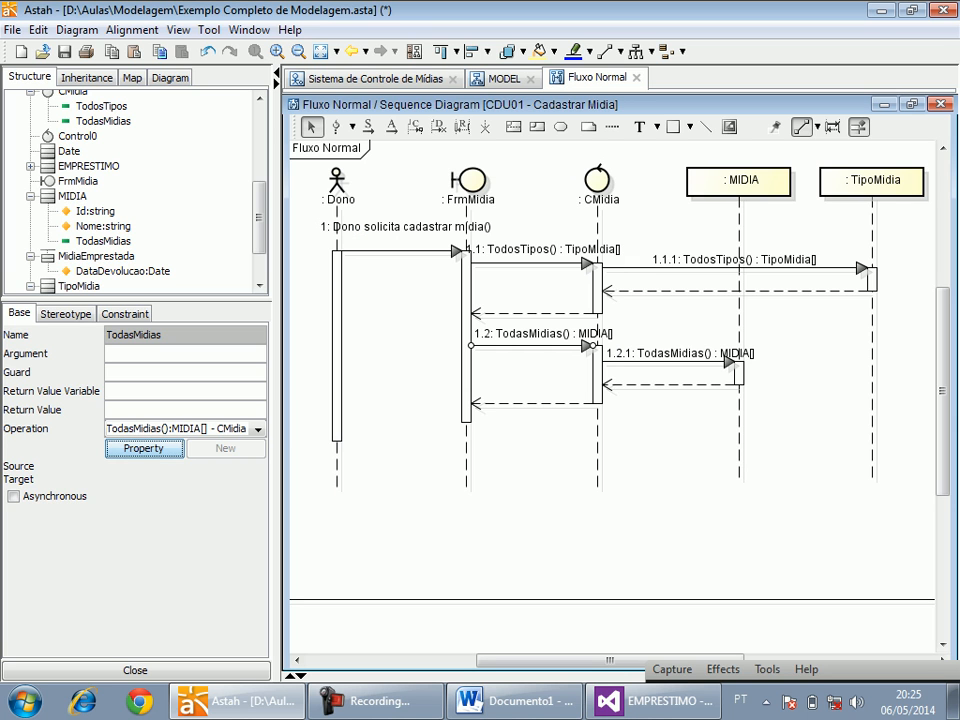
Make MIDIA's TodasMidias operation static by setting Static to true for message 1.2.1, and save the project.
click(668, 361)
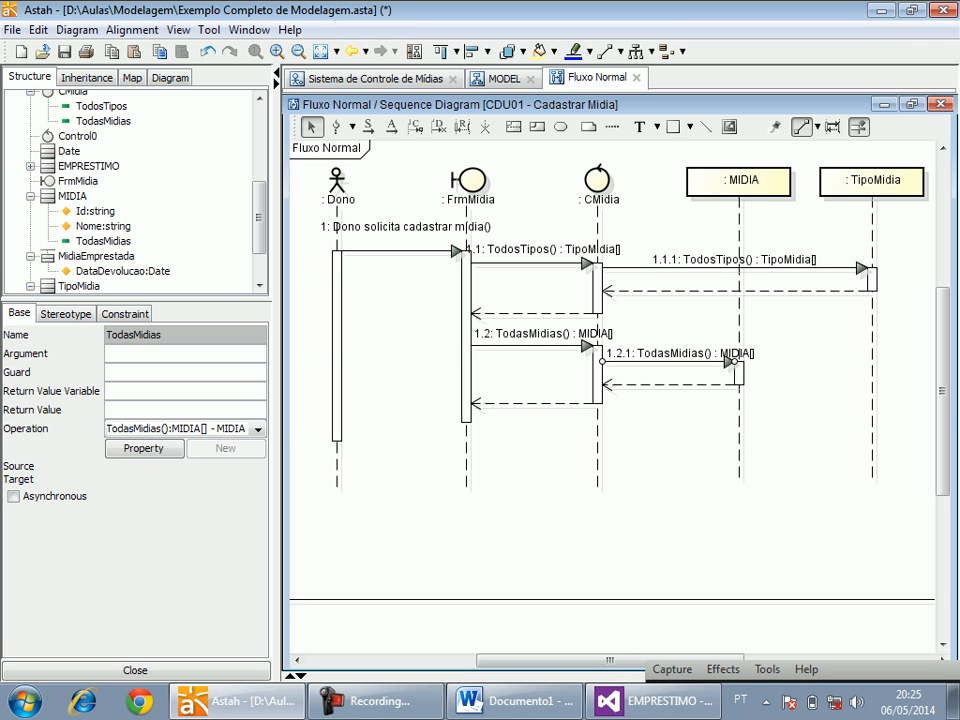
click(143, 448)
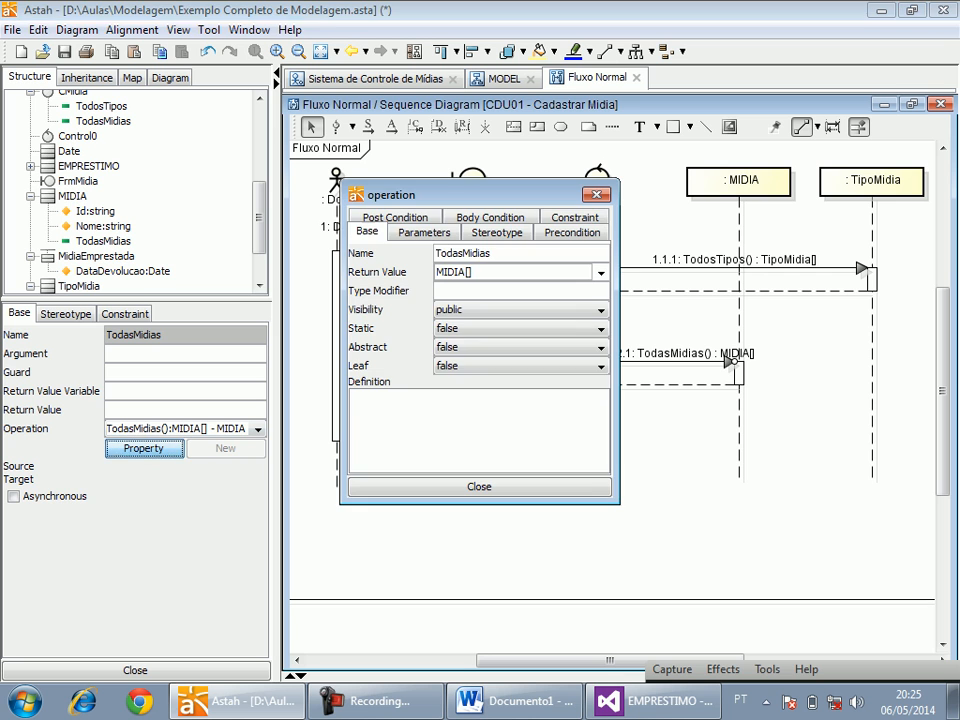
click(515, 328)
click(470, 343)
click(557, 487)
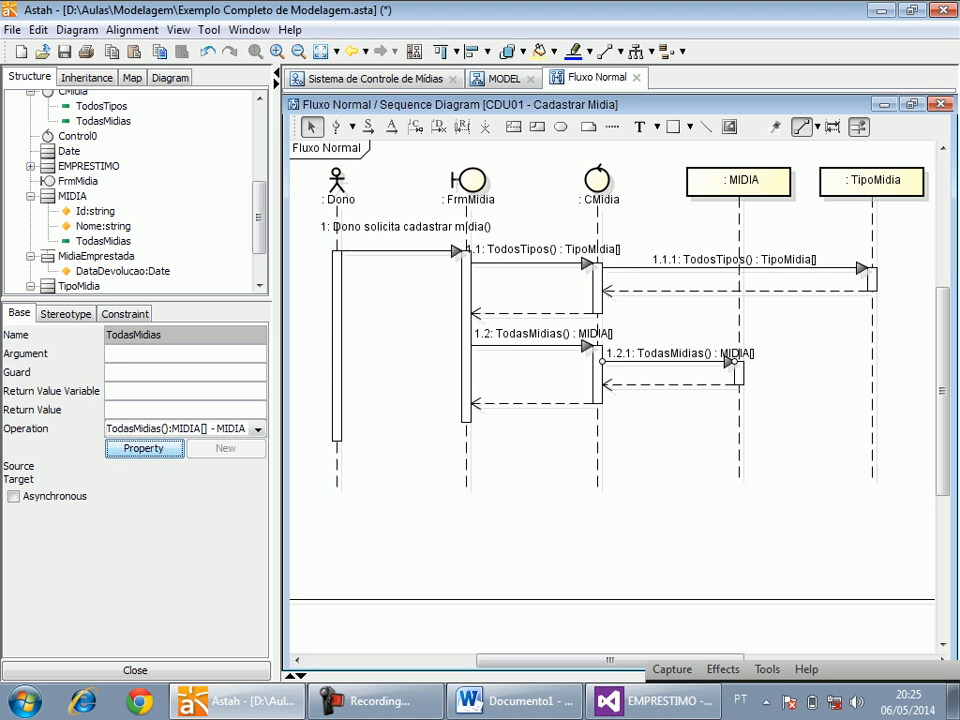
click(630, 497)
key(ctrl+s)
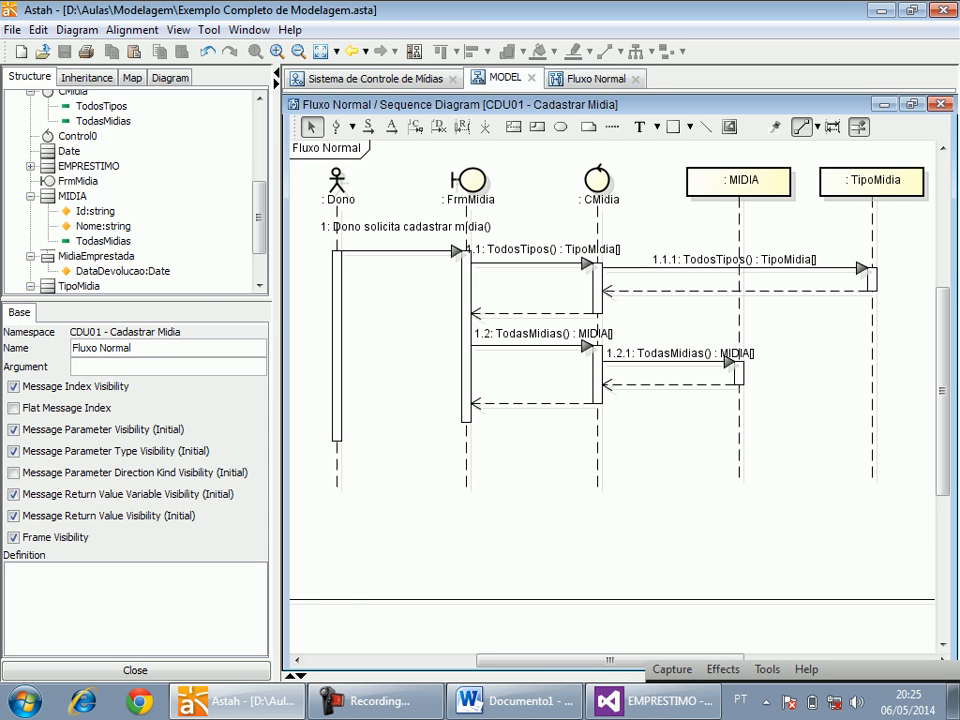
Delete the leftover Message5 operation from the TipoMidia class in the MODEL class diagram.
click(504, 79)
click(456, 498)
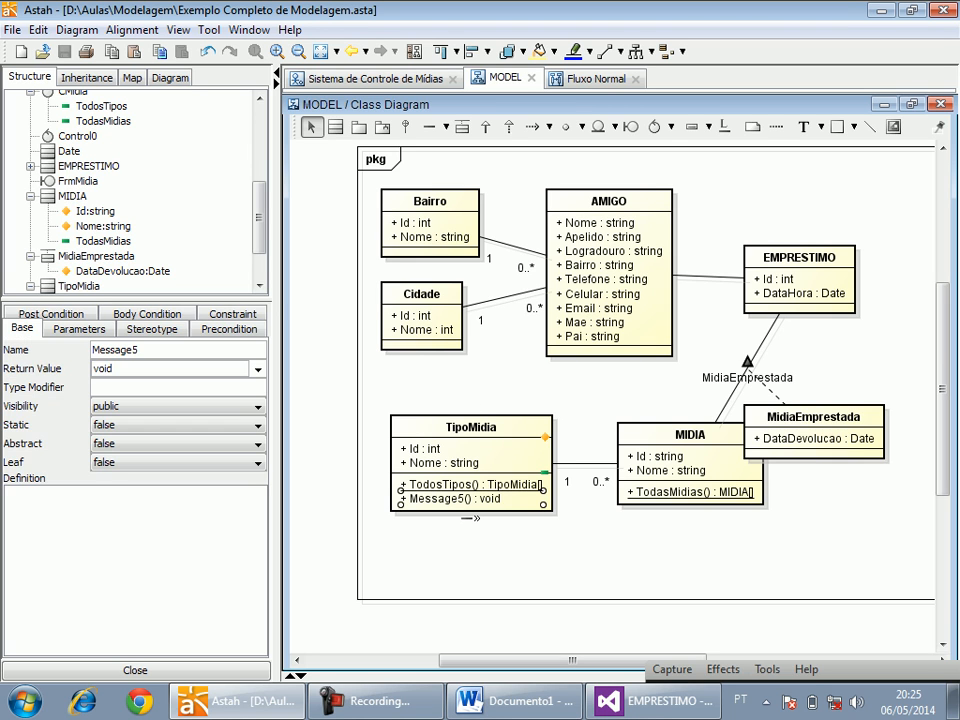
key(Delete)
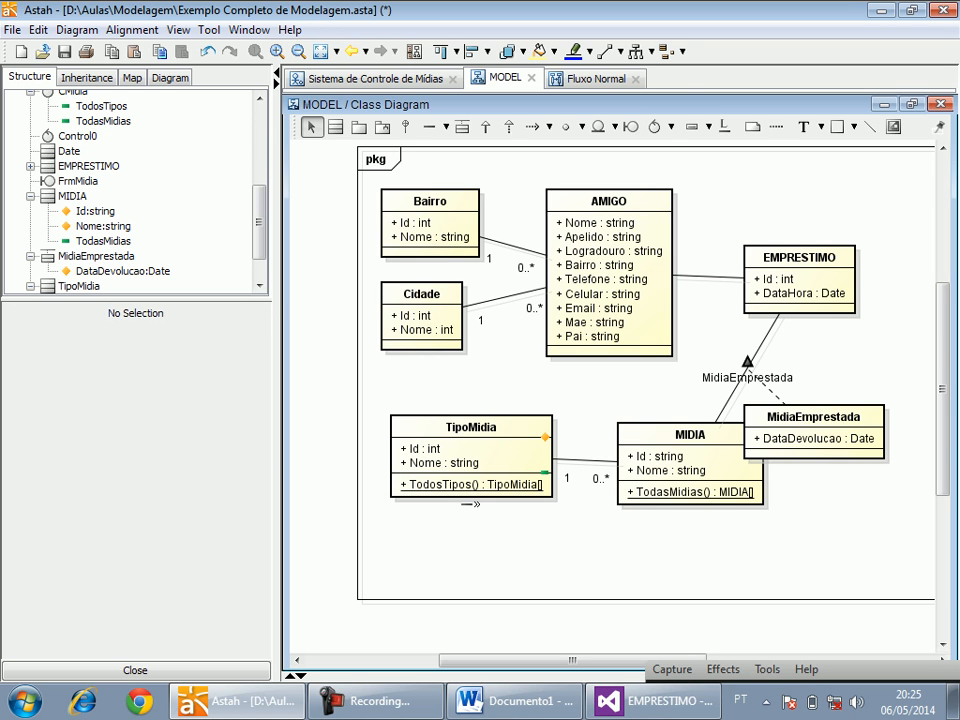
Move the MidiaEmprestada class clear of MIDIA, shift EMPRESTIMO slightly up toward AMIGO, and save the project.
drag(813, 418, 869, 371)
click(822, 504)
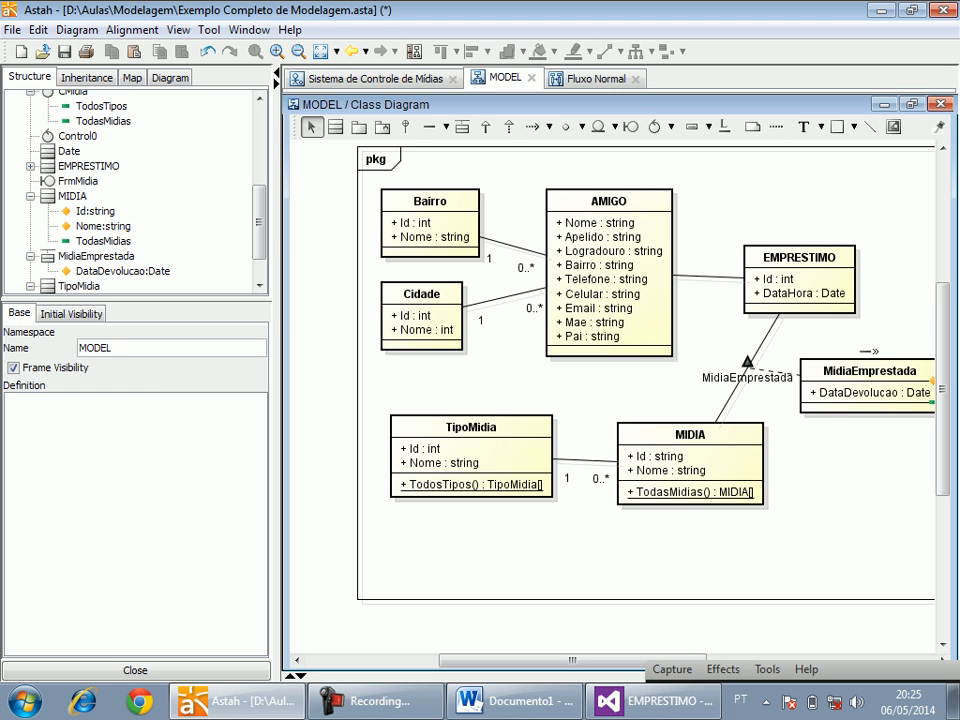
drag(820, 382, 813, 368)
drag(800, 280, 786, 274)
click(828, 480)
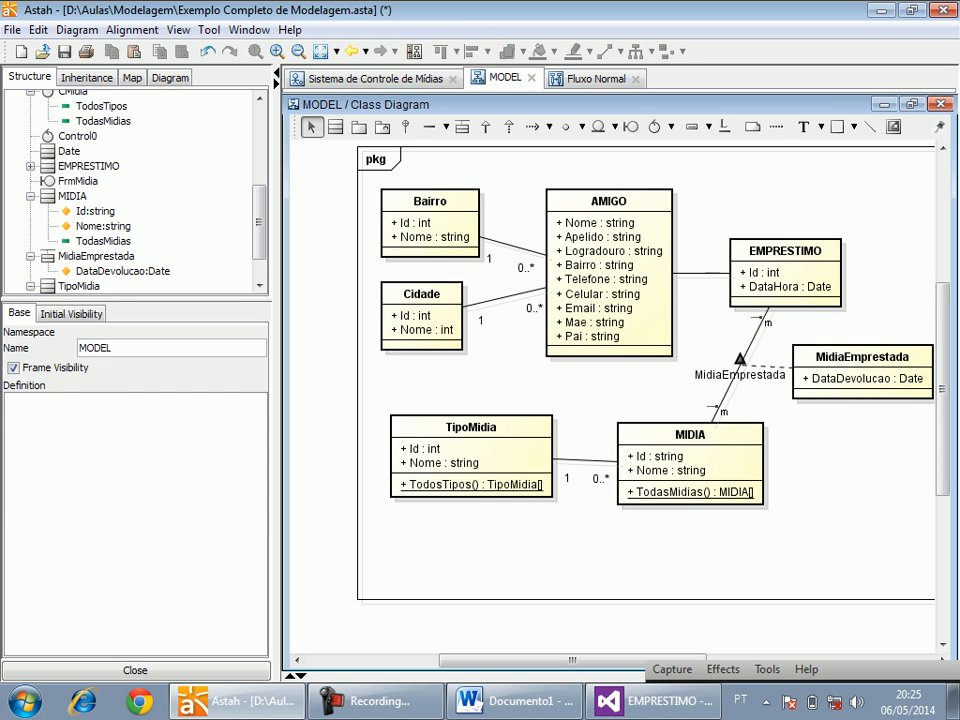
key(ctrl+s)
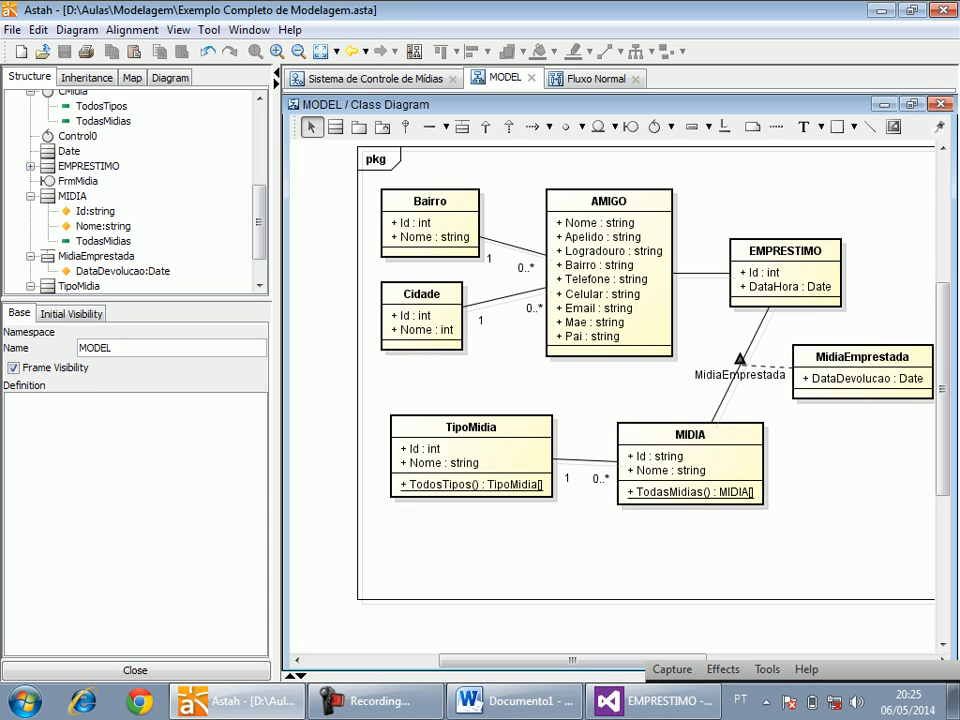